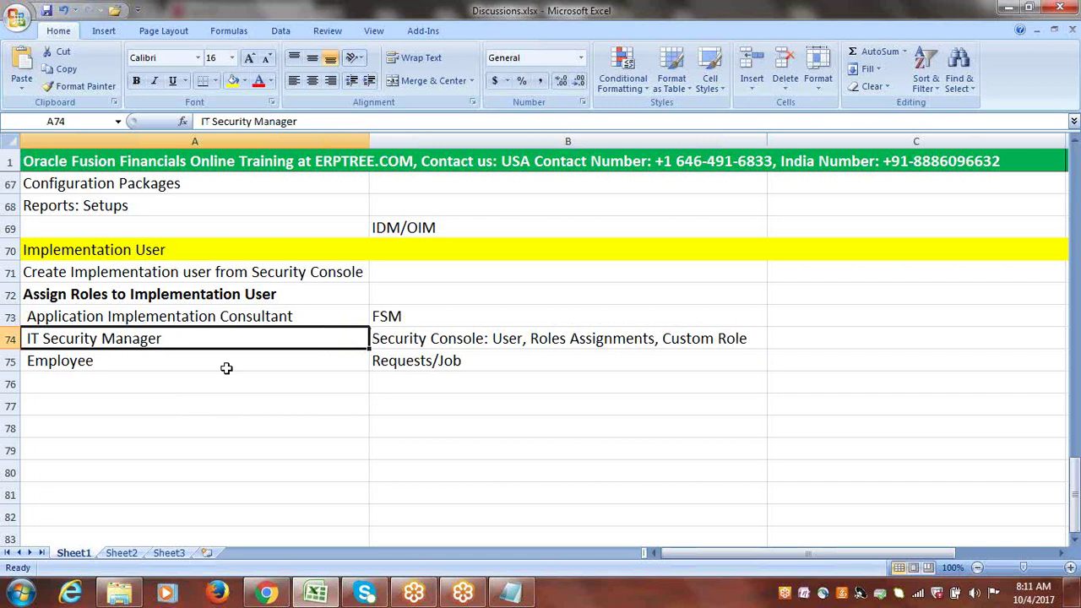
- Review the Security Console note, highlighting User, Roles Assignments and Custom Role
{"action": "left_click", "coordinate": [399, 355]}
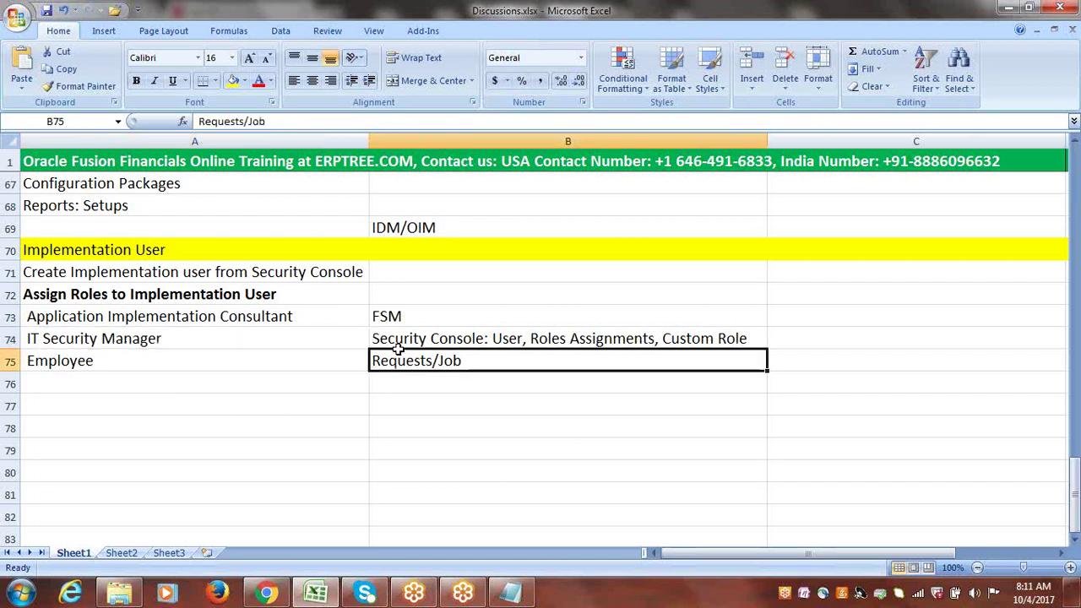
{"action": "left_click_drag", "start_coordinate": [398, 355], "coordinate": [350, 337]}
{"action": "left_click", "coordinate": [395, 339]}
{"action": "double_click", "coordinate": [396, 339]}
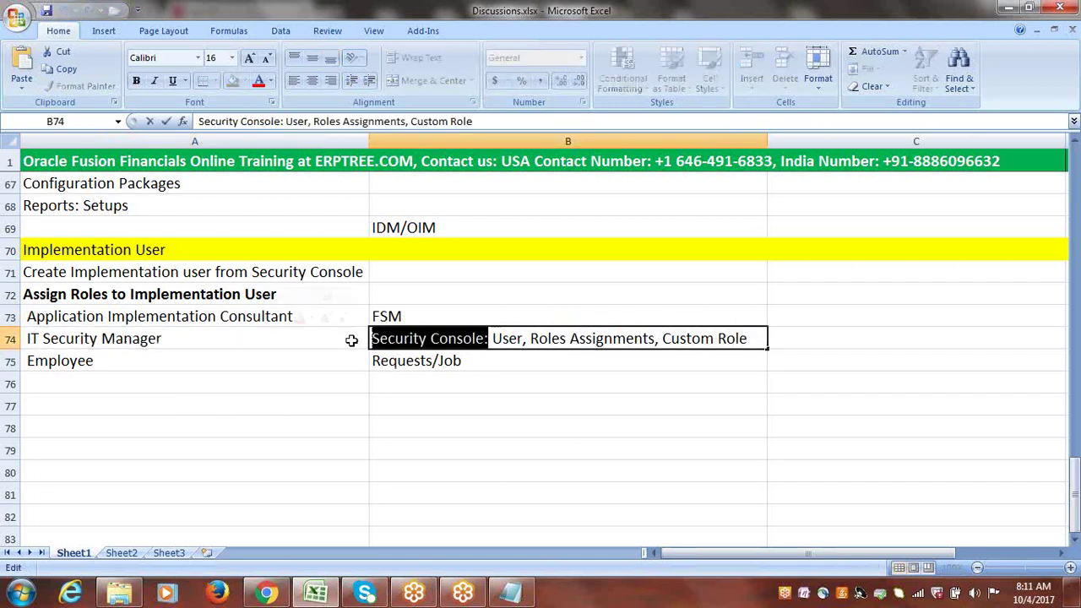
{"action": "left_click_drag", "start_coordinate": [493, 339], "coordinate": [523, 340]}
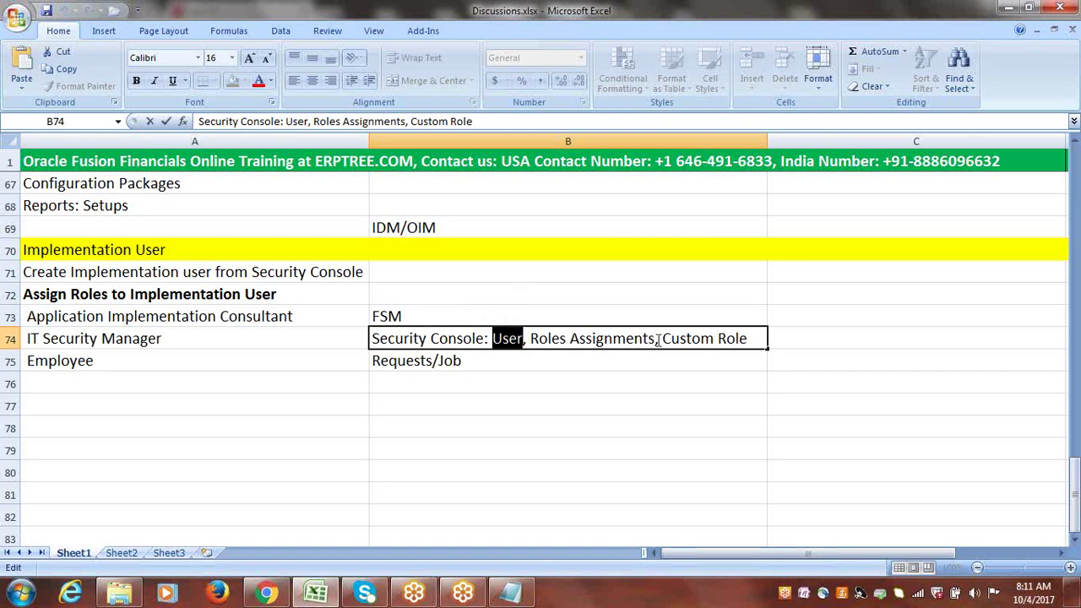
{"action": "left_click_drag", "start_coordinate": [655, 339], "coordinate": [529, 339]}
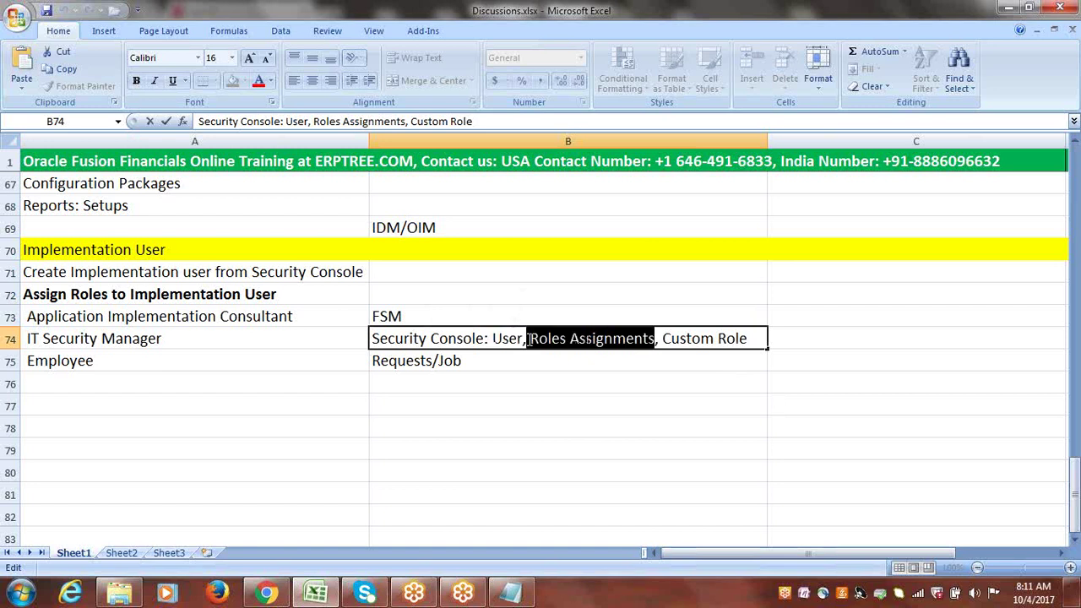
{"action": "left_click_drag", "start_coordinate": [664, 339], "coordinate": [751, 338]}
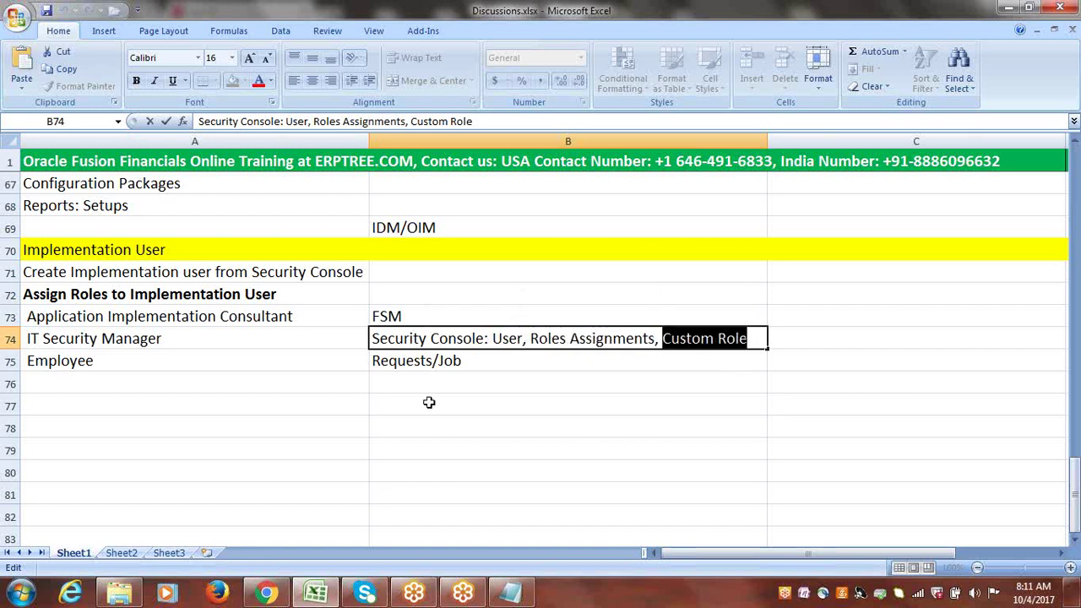
{"action": "left_click", "coordinate": [166, 339]}
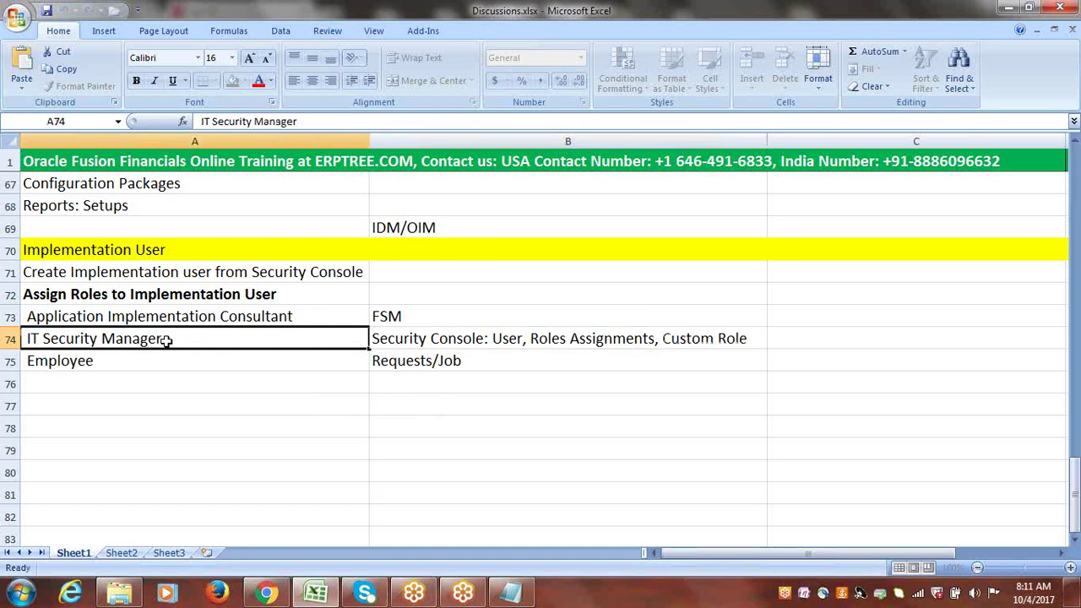
- Inspect the Employee role's Requests/Job note and leave it unchanged
{"action": "left_click", "coordinate": [101, 361]}
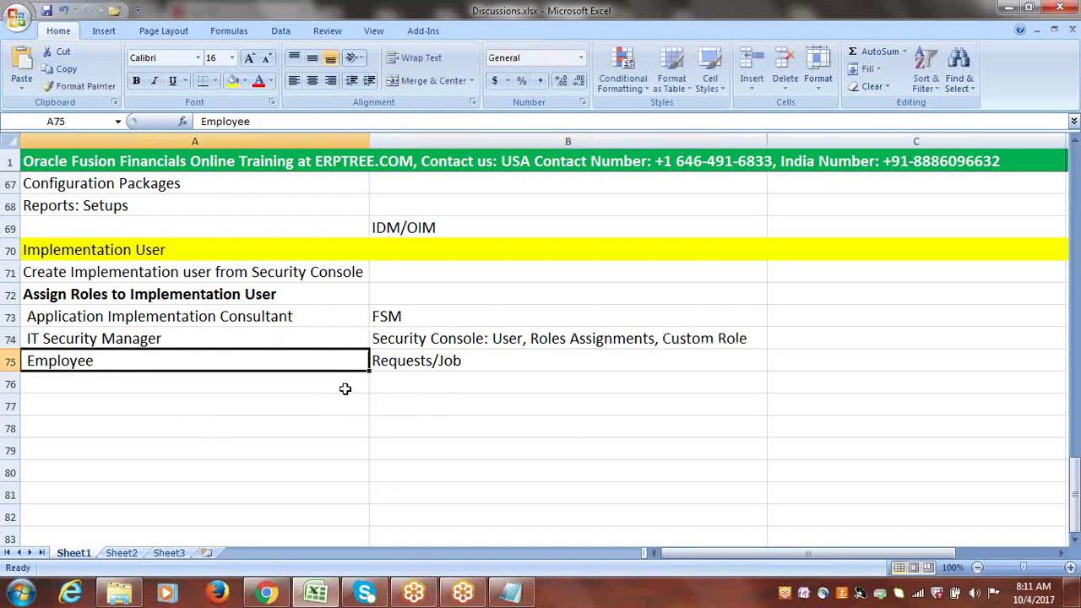
{"action": "left_click", "coordinate": [435, 361]}
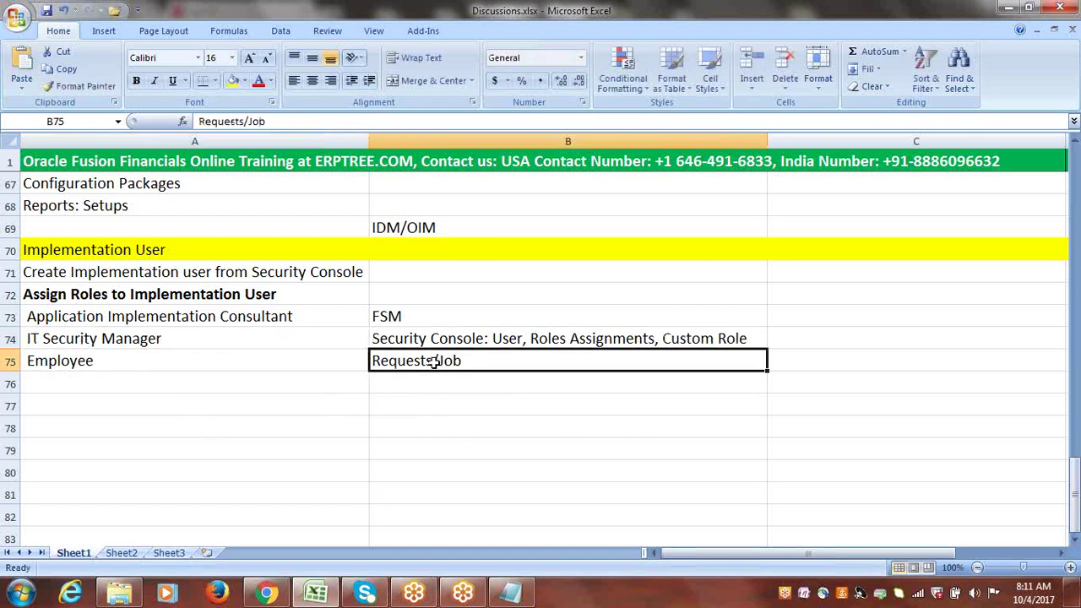
{"action": "left_click", "coordinate": [127, 361]}
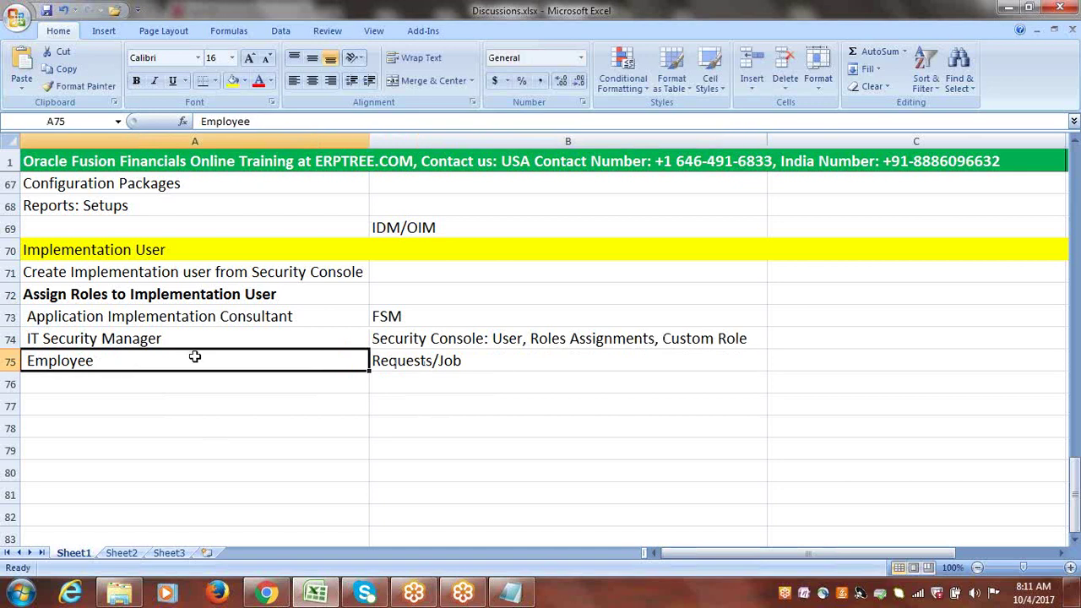
{"action": "double_click", "coordinate": [492, 361]}
{"action": "left_click_drag", "start_coordinate": [490, 361], "coordinate": [370, 361]}
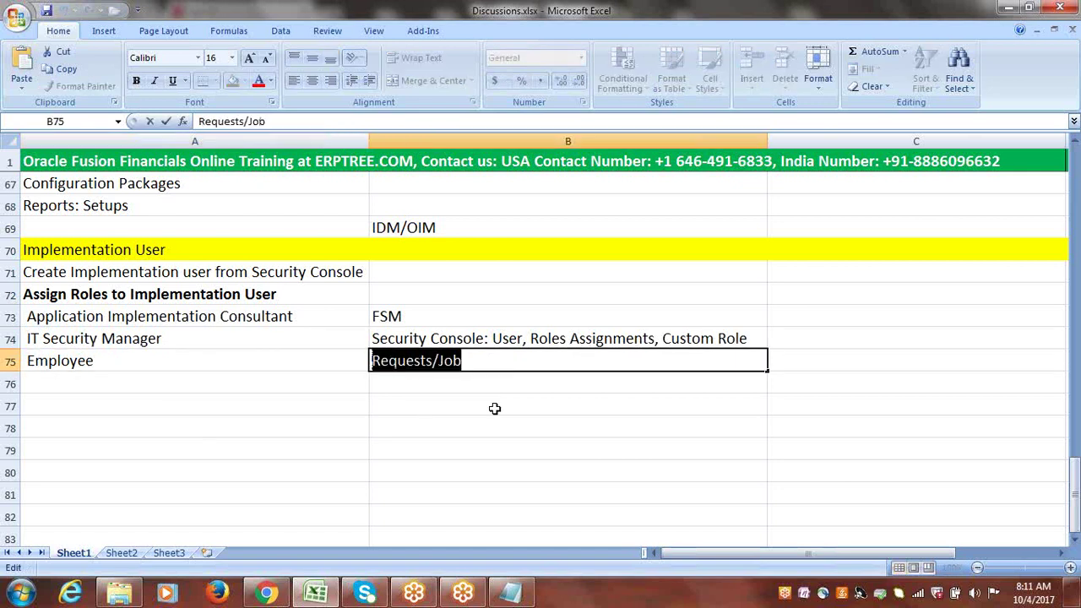
{"action": "key", "text": "Escape"}
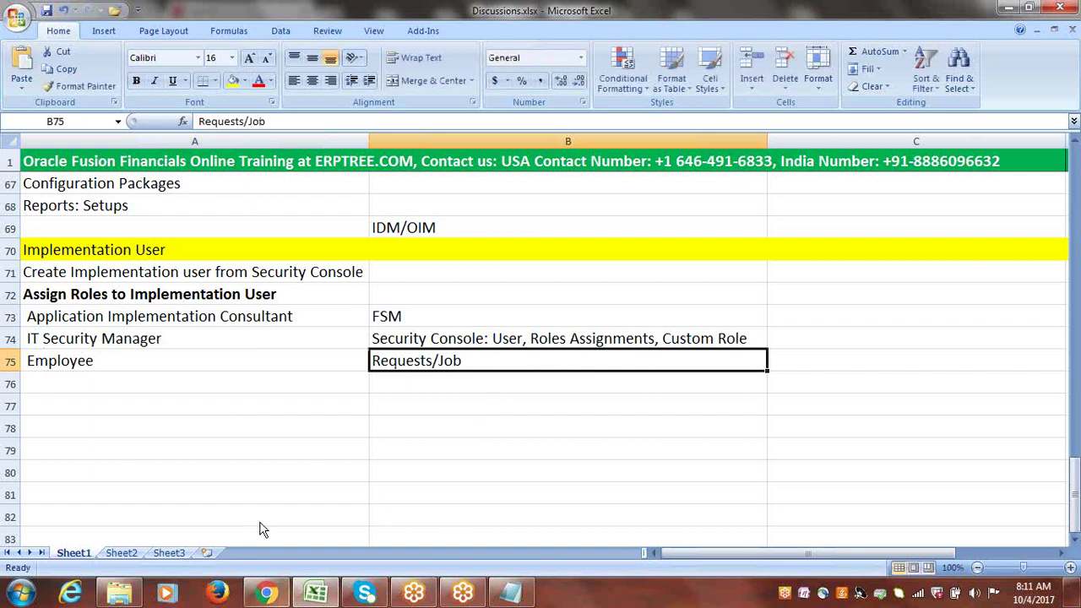
- Enter CLOUD in empty cell A78 below the role list
{"action": "mouse_move", "coordinate": [272, 596]}
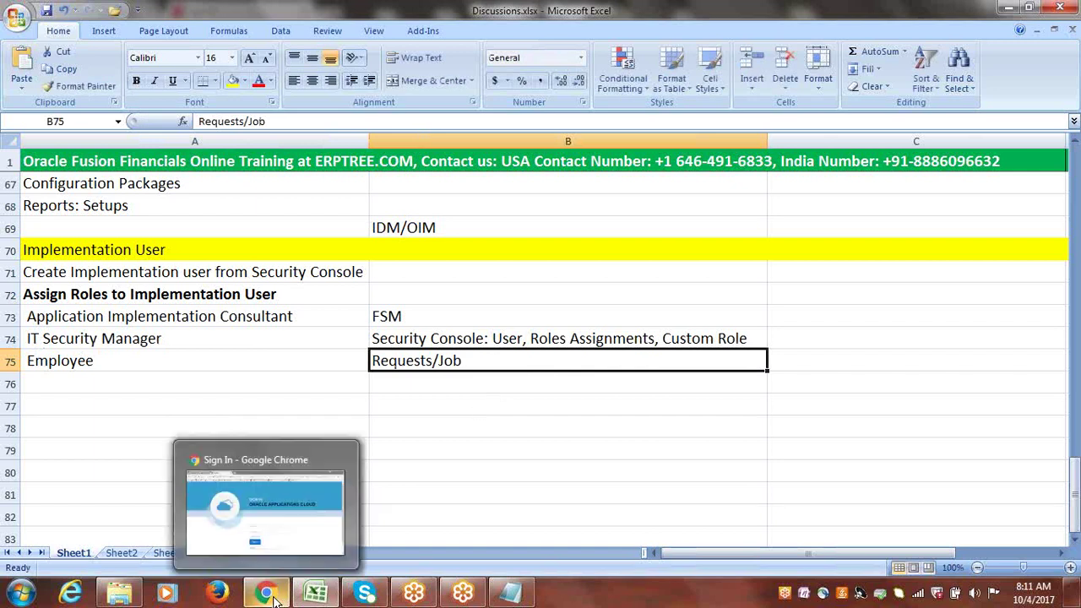
{"action": "left_click", "coordinate": [273, 315]}
{"action": "left_click", "coordinate": [158, 418]}
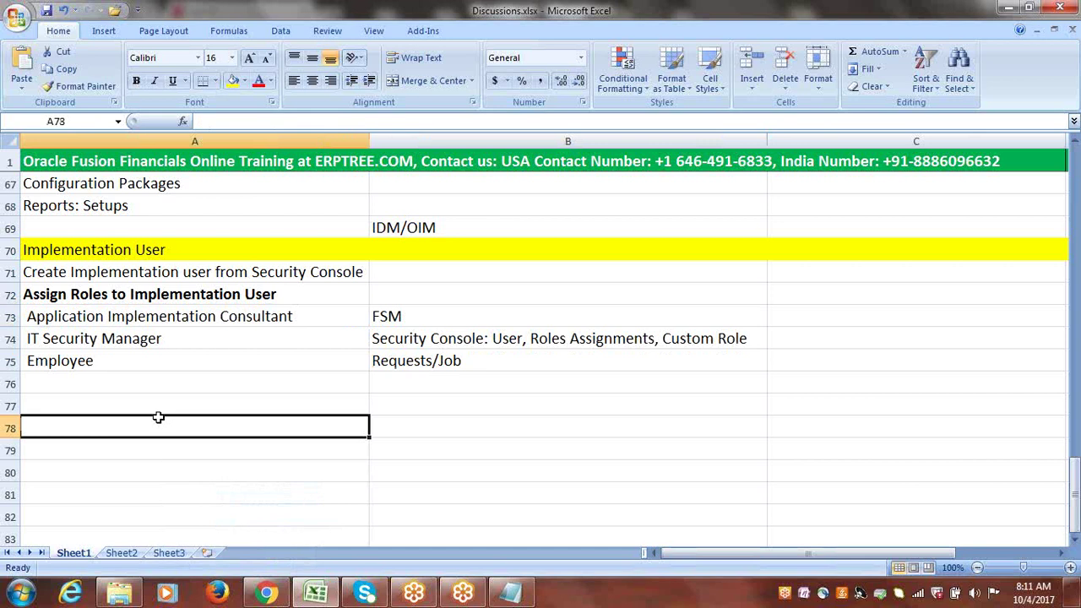
{"action": "type", "text": "CLOUD"}
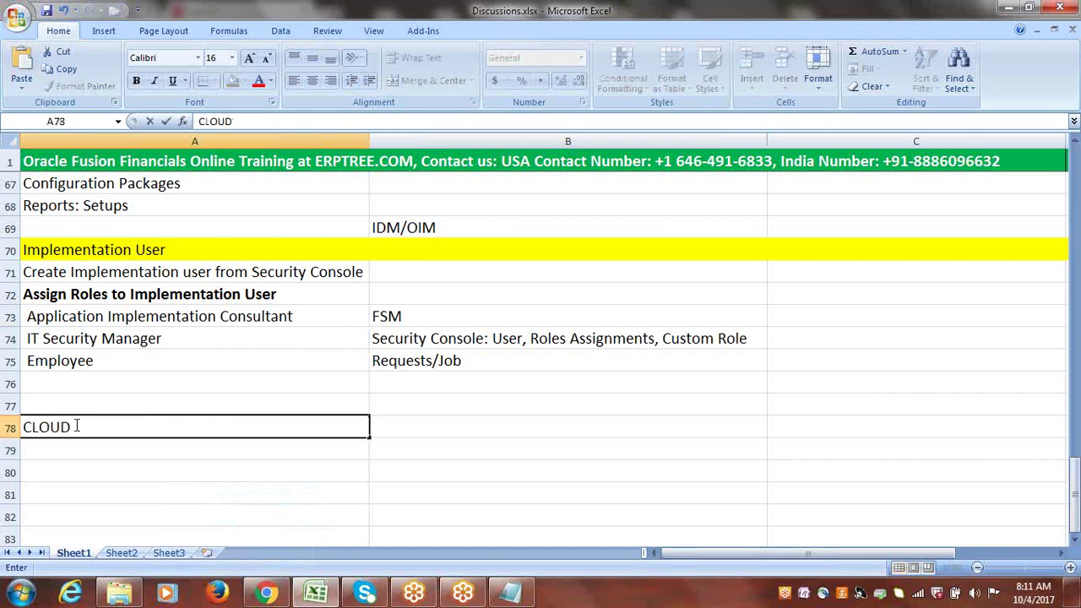
{"action": "left_click_drag", "start_coordinate": [82, 427], "coordinate": [21, 427]}
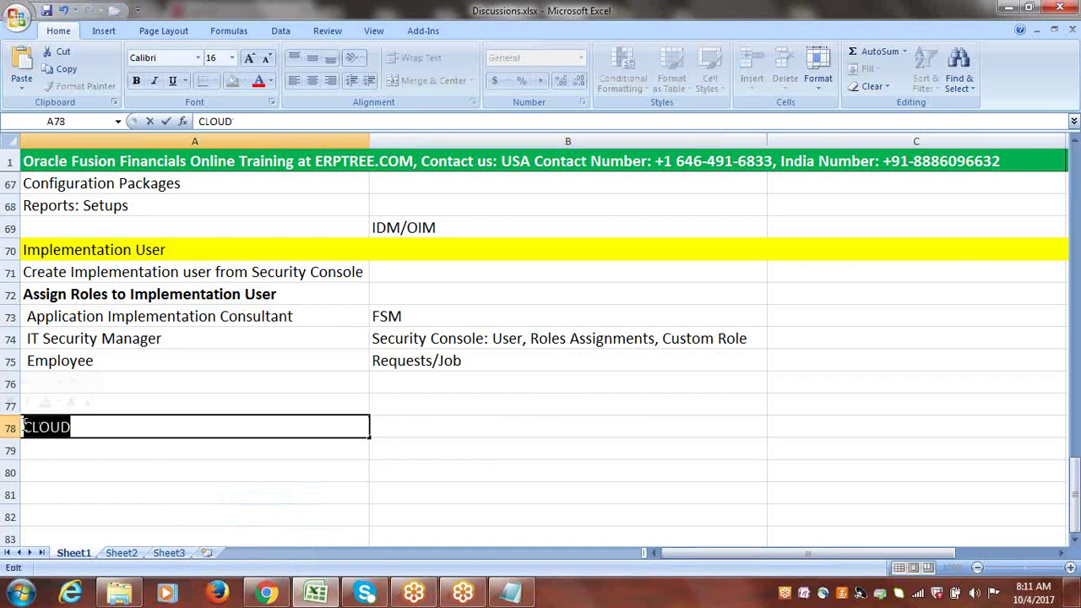
{"action": "left_click", "coordinate": [92, 428]}
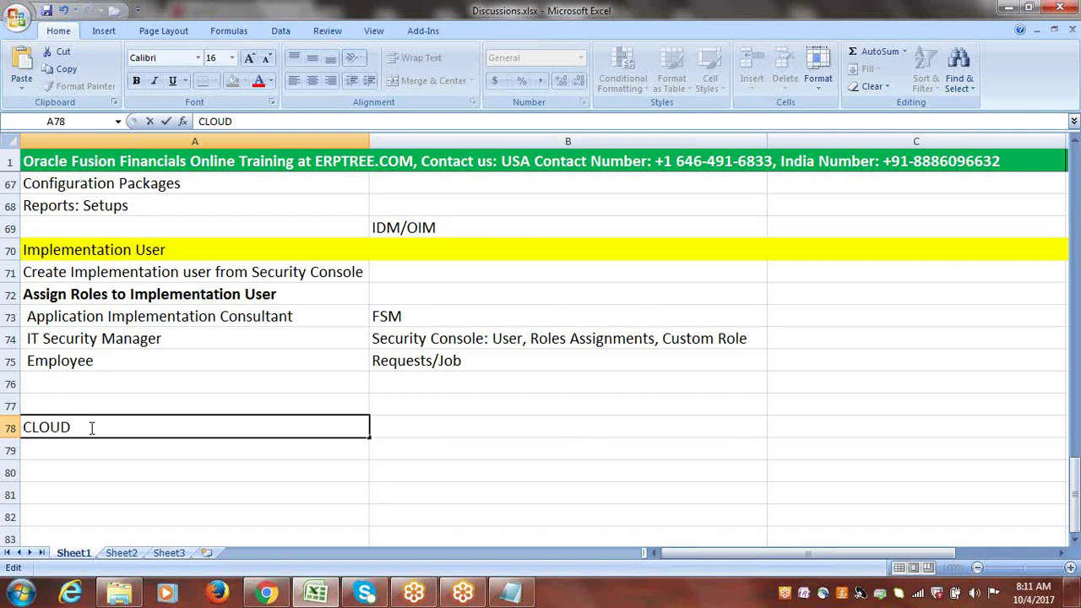
- Bring the Oracle sign-in page forward and reload it
{"action": "left_click", "coordinate": [279, 600]}
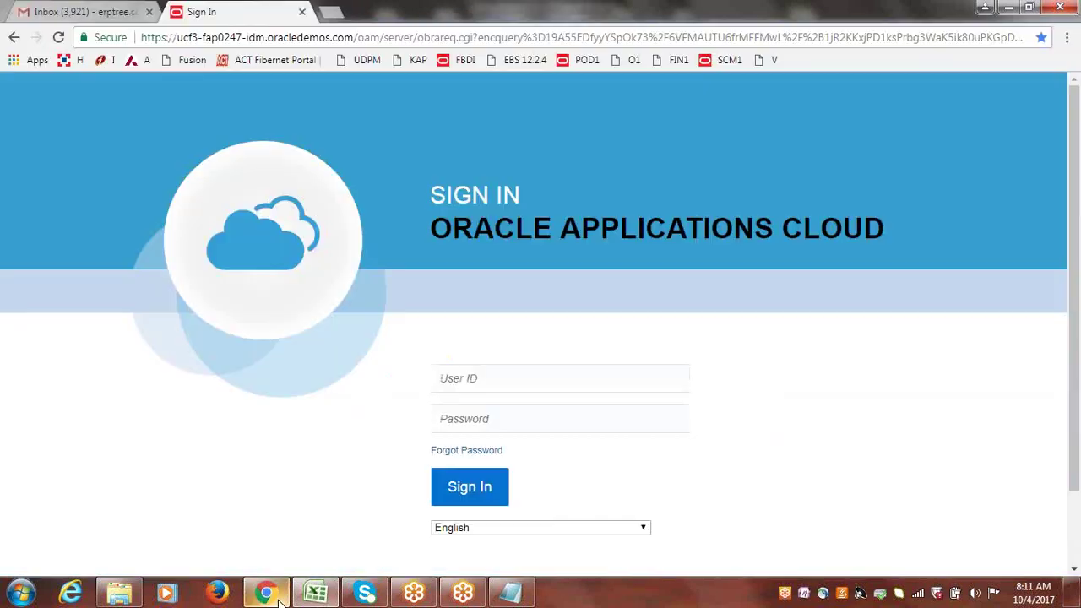
{"action": "left_click", "coordinate": [437, 42]}
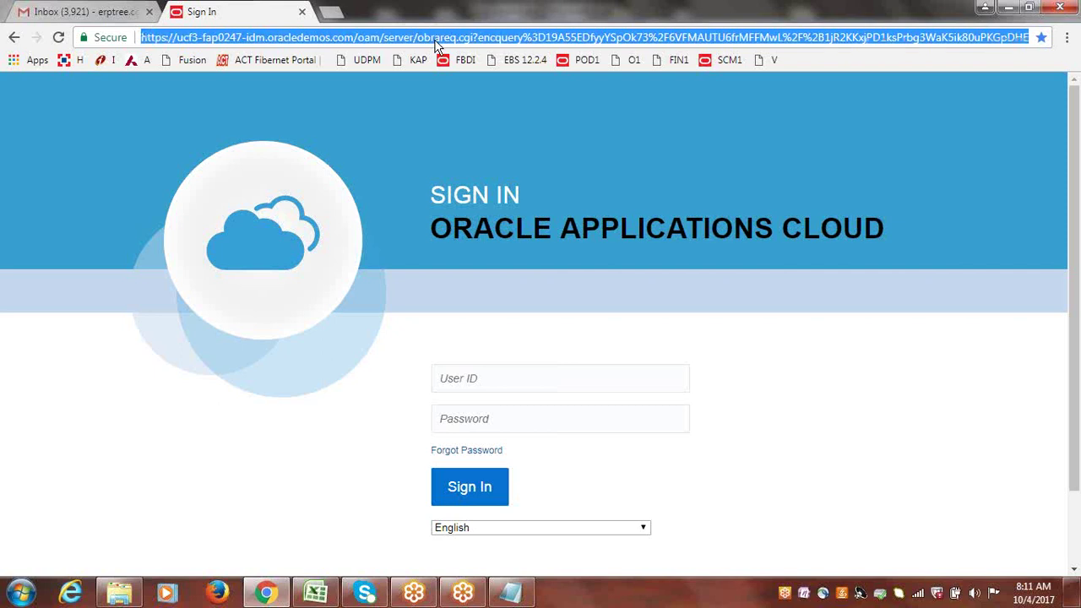
{"action": "key", "text": "Return"}
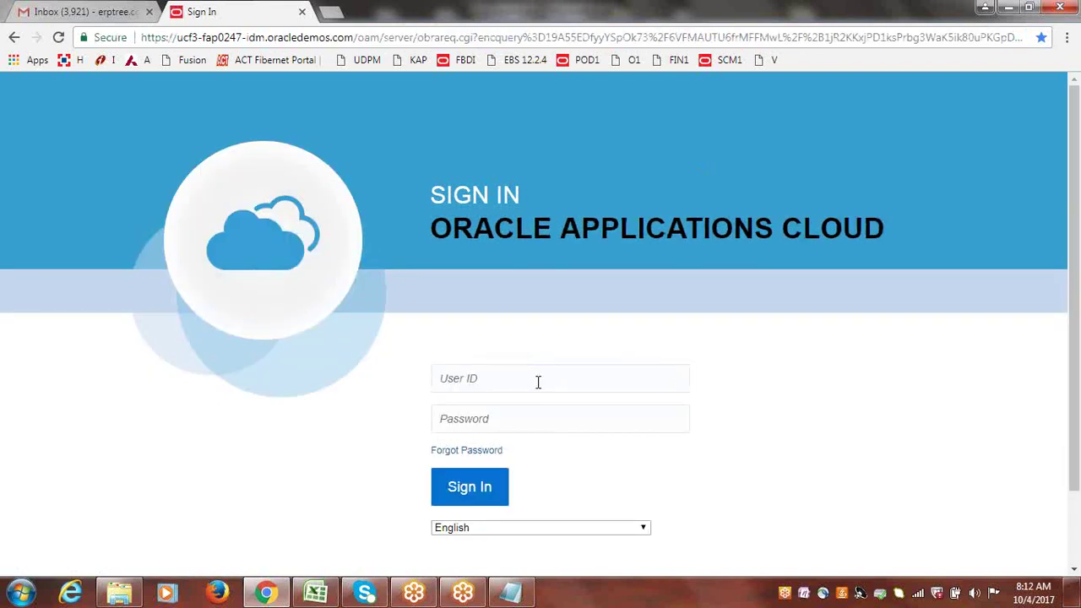
- Submit the user ID and password to sign in, then return to the Excel notes
{"action": "left_click", "coordinate": [538, 382]}
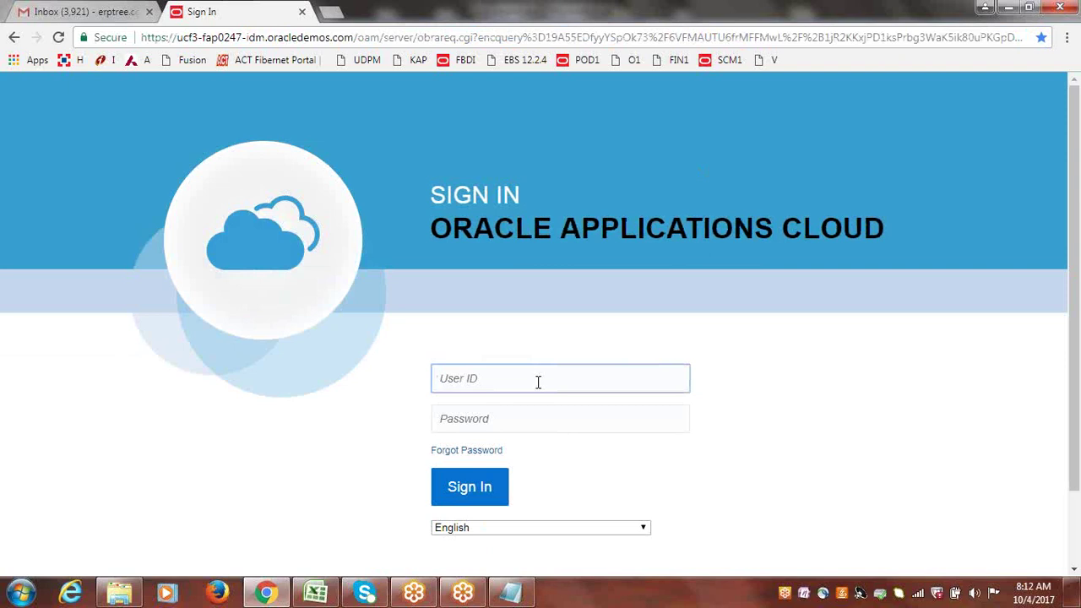
{"action": "type", "text": "cloud"}
{"action": "key", "text": "Tab"}
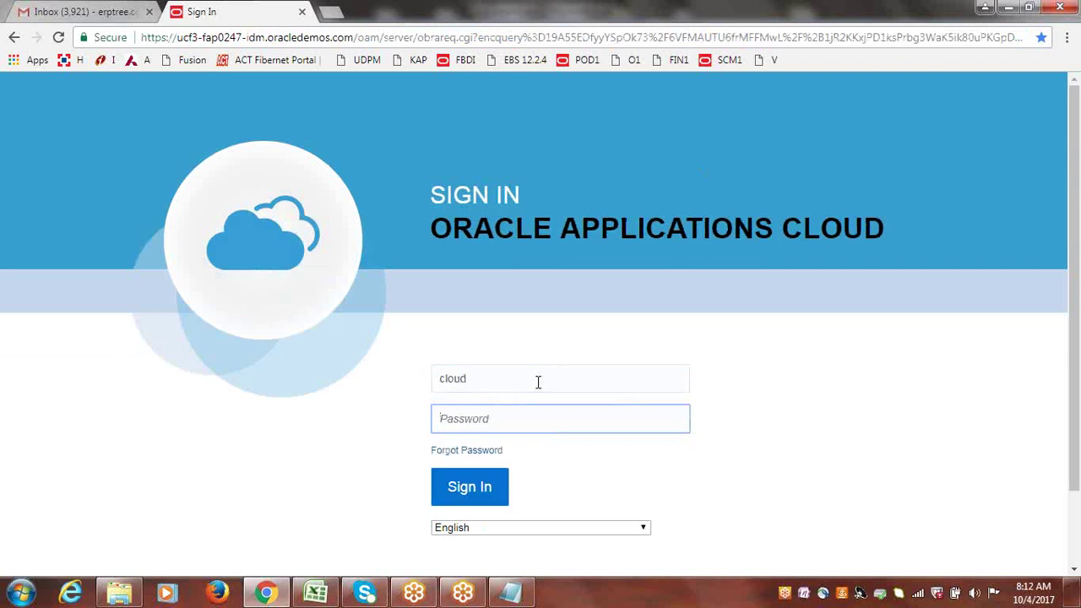
{"action": "type", "text": "******"}
{"action": "left_click", "coordinate": [470, 485]}
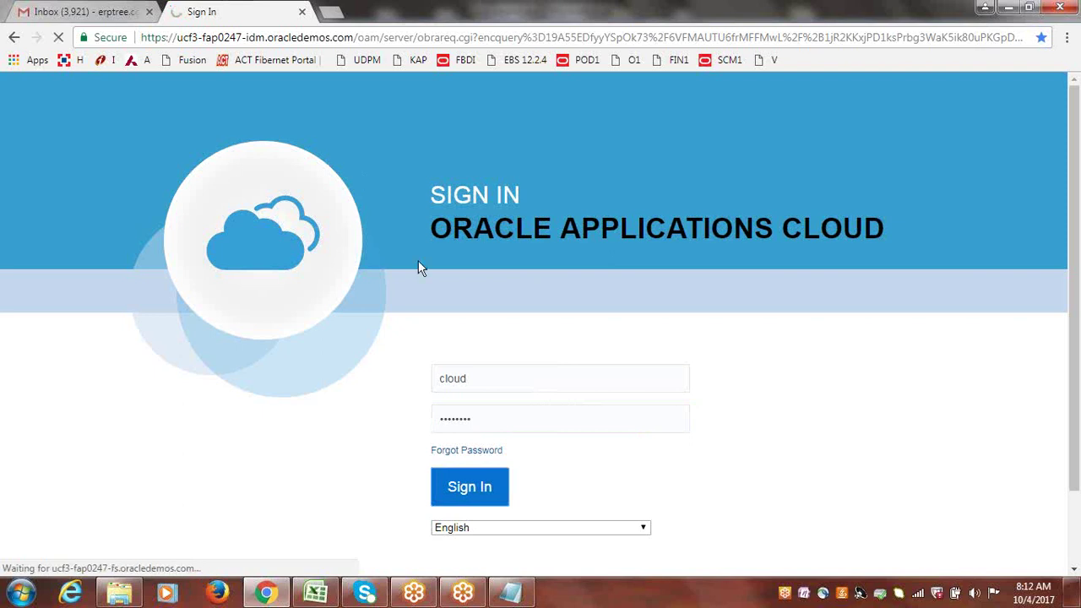
{"action": "left_click", "coordinate": [317, 594]}
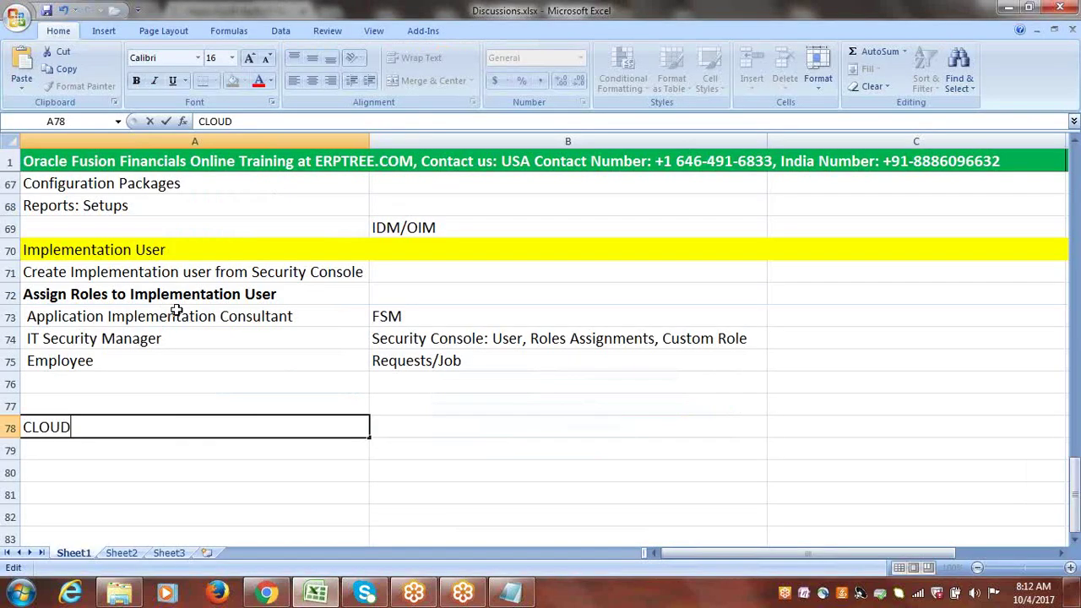
- Commit CLOUD in A78, select role names A73:A75, and return to the Oracle home page
{"action": "left_click_drag", "start_coordinate": [159, 314], "coordinate": [155, 353]}
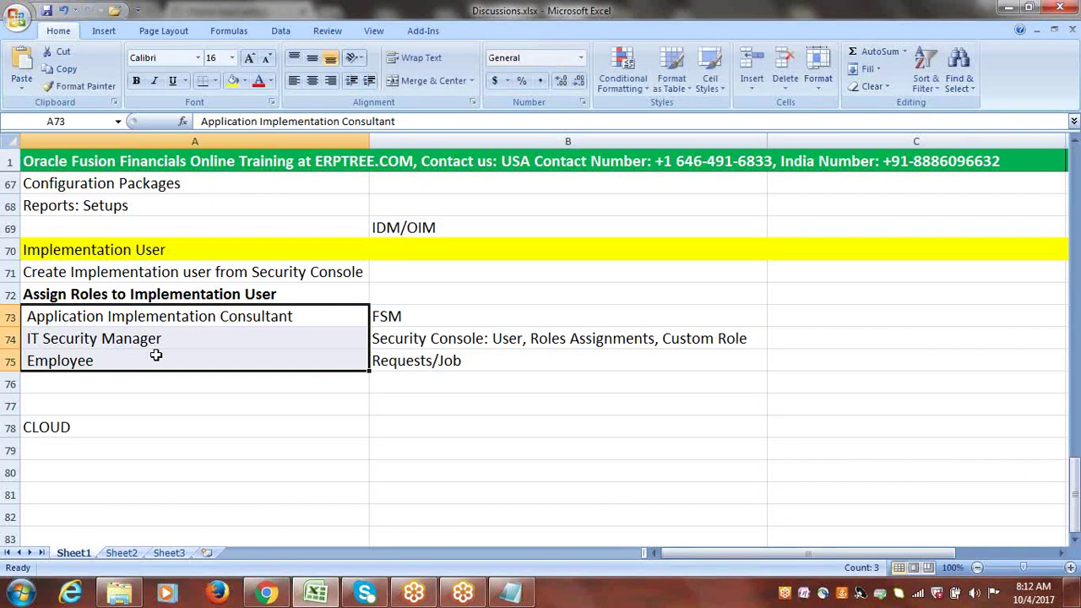
{"action": "left_click", "coordinate": [267, 593]}
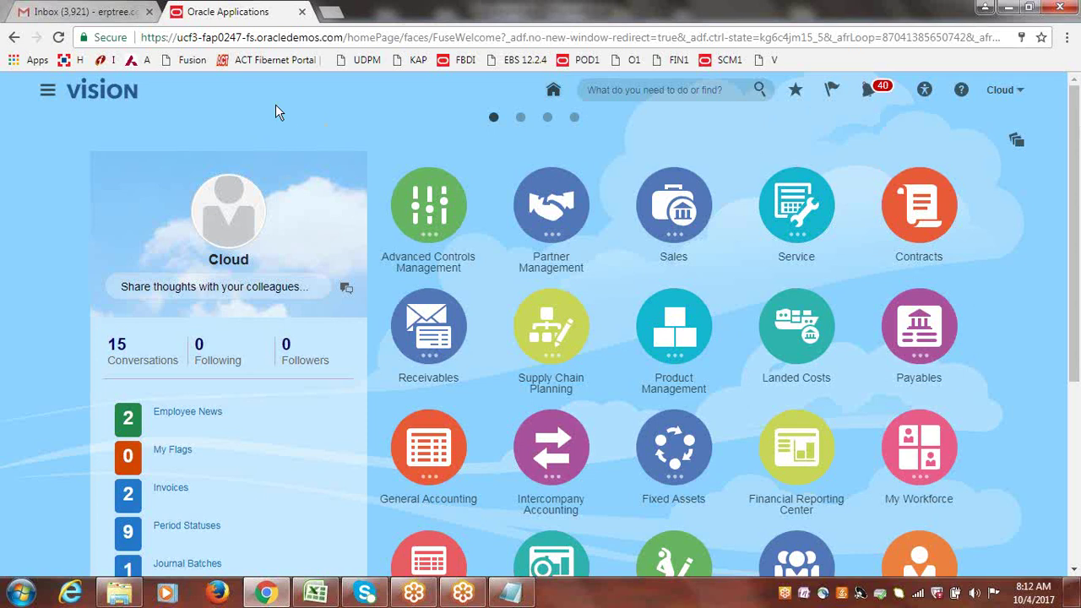
- Browse the Navigator's Tools links (Scheduled Processes, Security Console), then sign out
{"action": "left_click", "coordinate": [47, 94]}
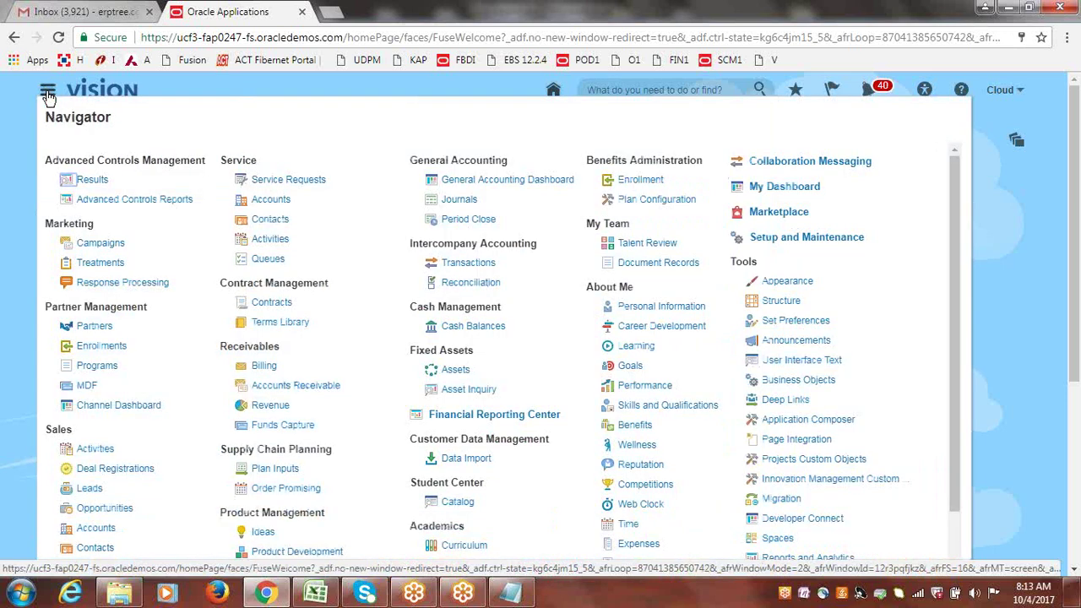
{"action": "left_click_drag", "start_coordinate": [758, 263], "coordinate": [732, 261]}
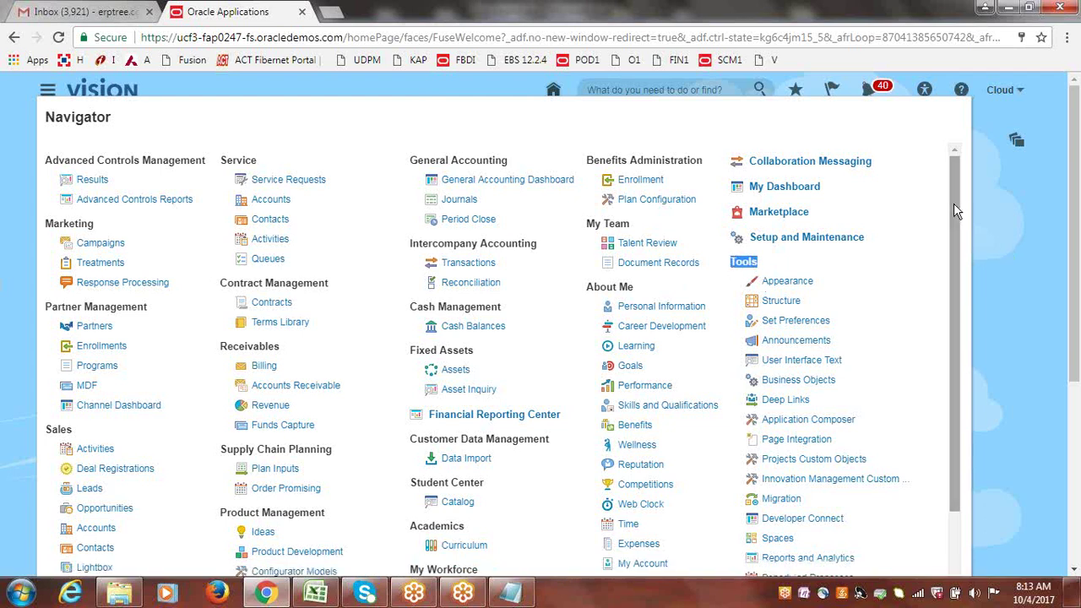
{"action": "left_click_drag", "start_coordinate": [954, 203], "coordinate": [950, 284]}
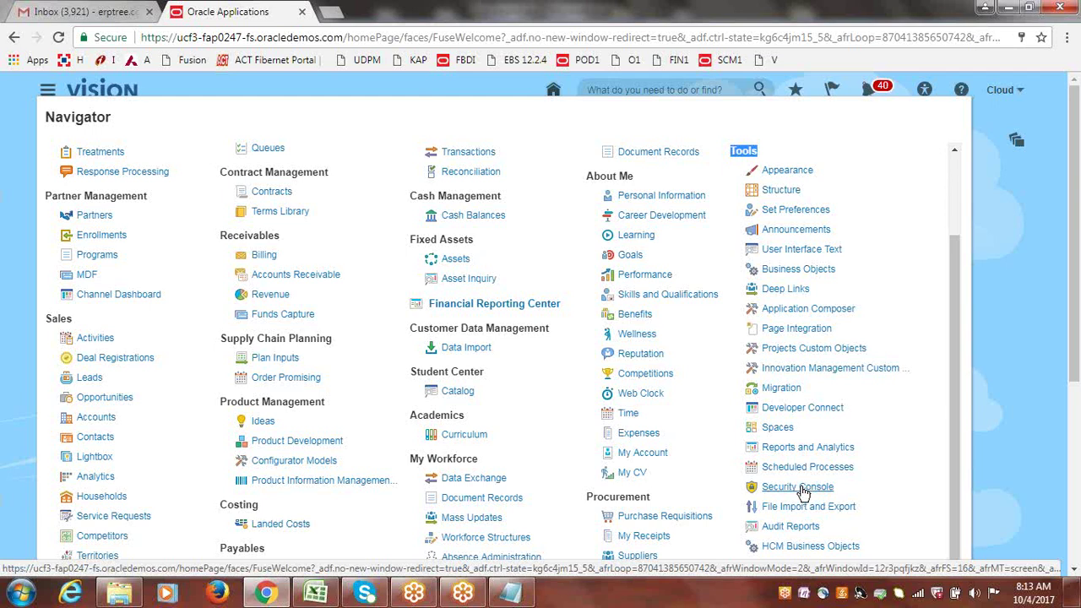
{"action": "left_click", "coordinate": [1001, 89]}
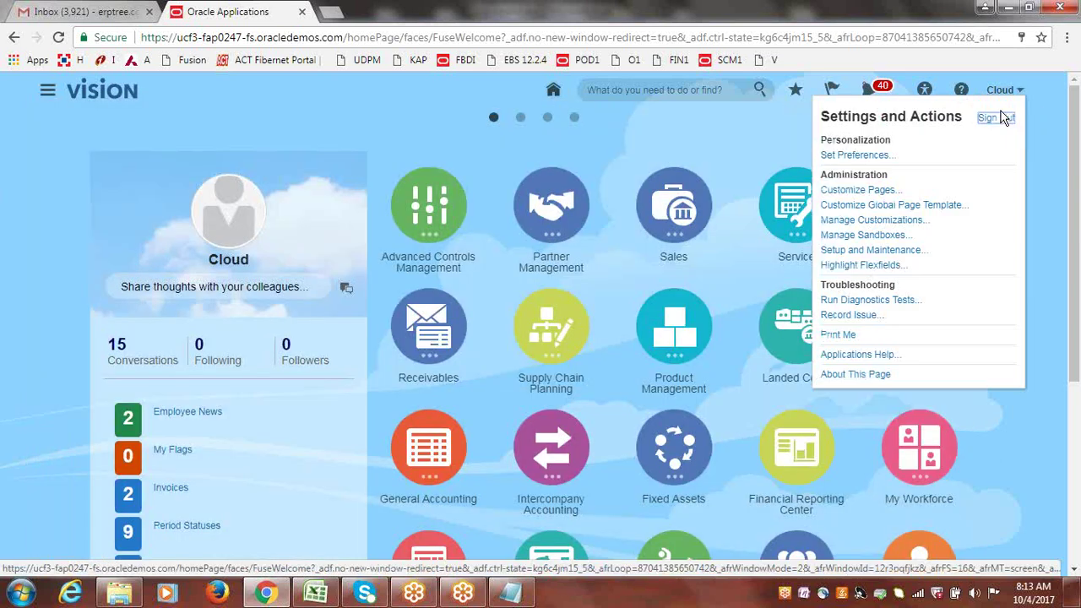
{"action": "left_click", "coordinate": [998, 118]}
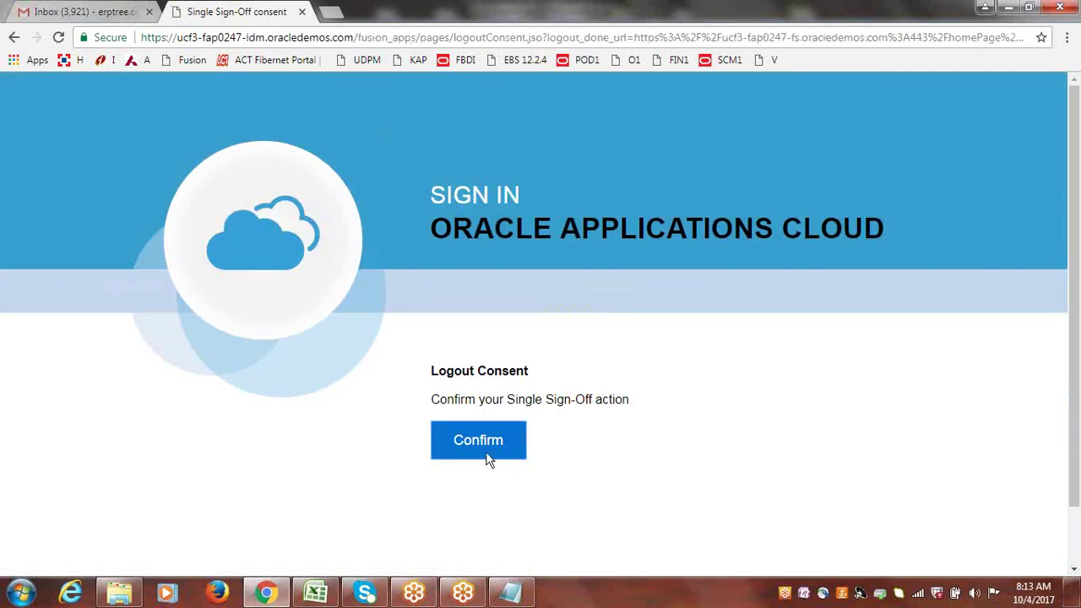
- Confirm the single sign-off and log back in with the user ID and password
{"action": "left_click", "coordinate": [495, 451]}
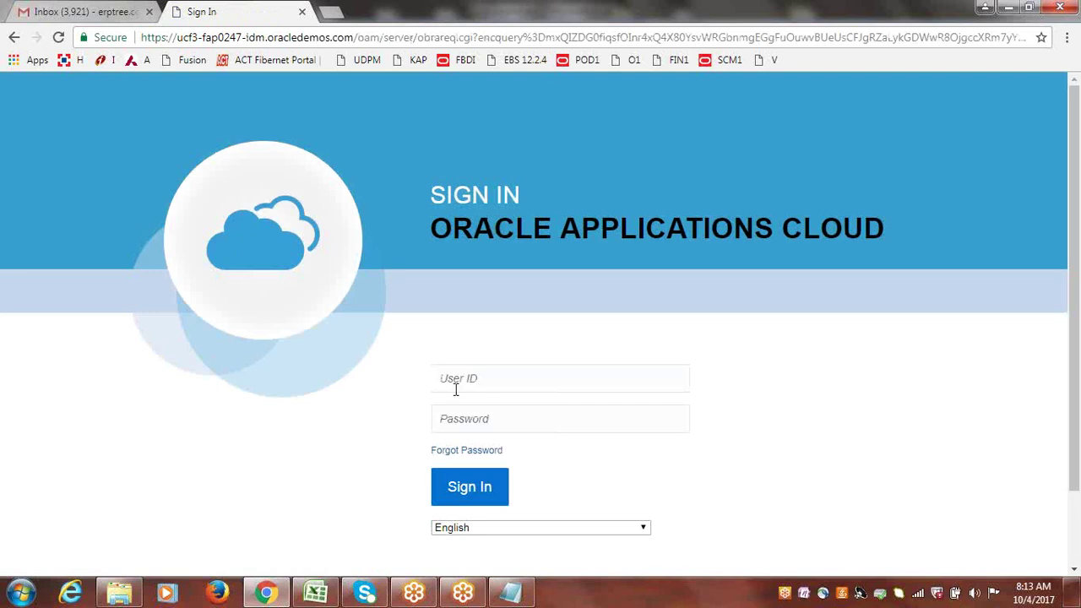
{"action": "left_click", "coordinate": [490, 379]}
{"action": "type", "text": "cloud"}
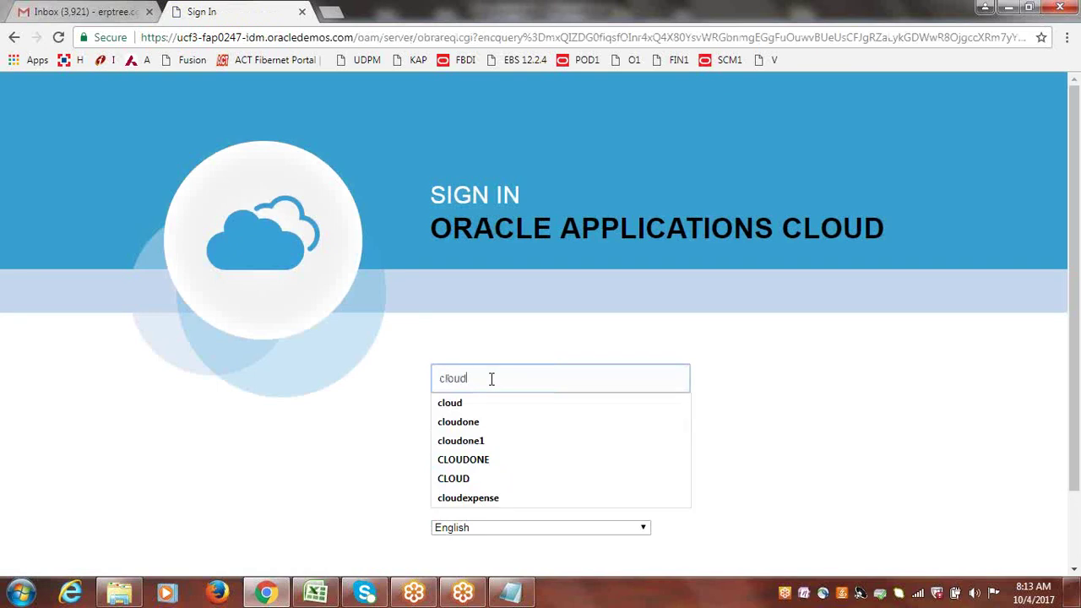
{"action": "key", "text": "Tab"}
{"action": "type", "text": "*****"}
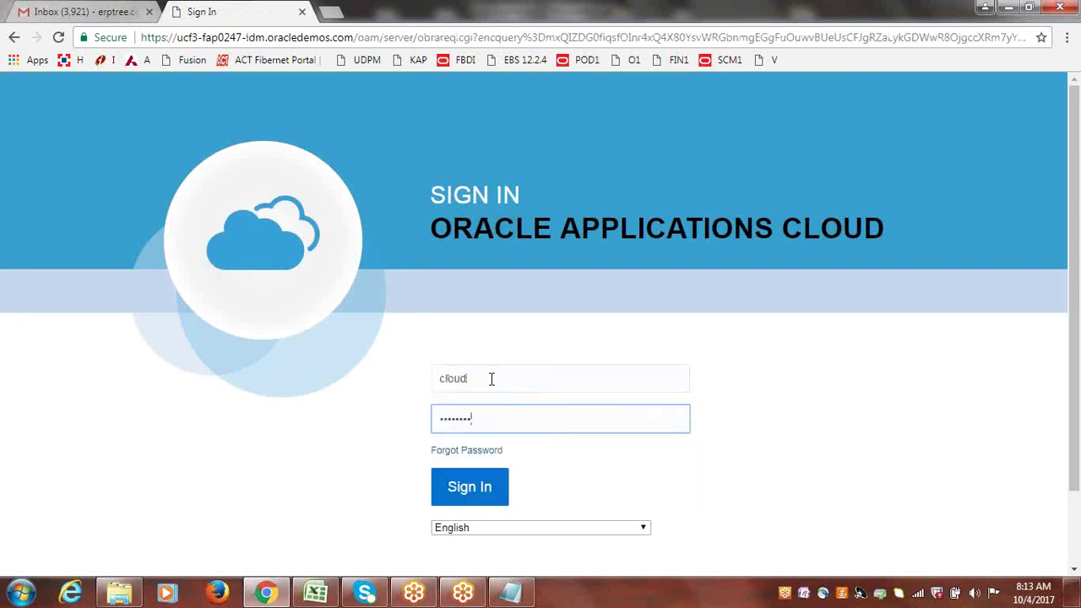
{"action": "left_click", "coordinate": [495, 493]}
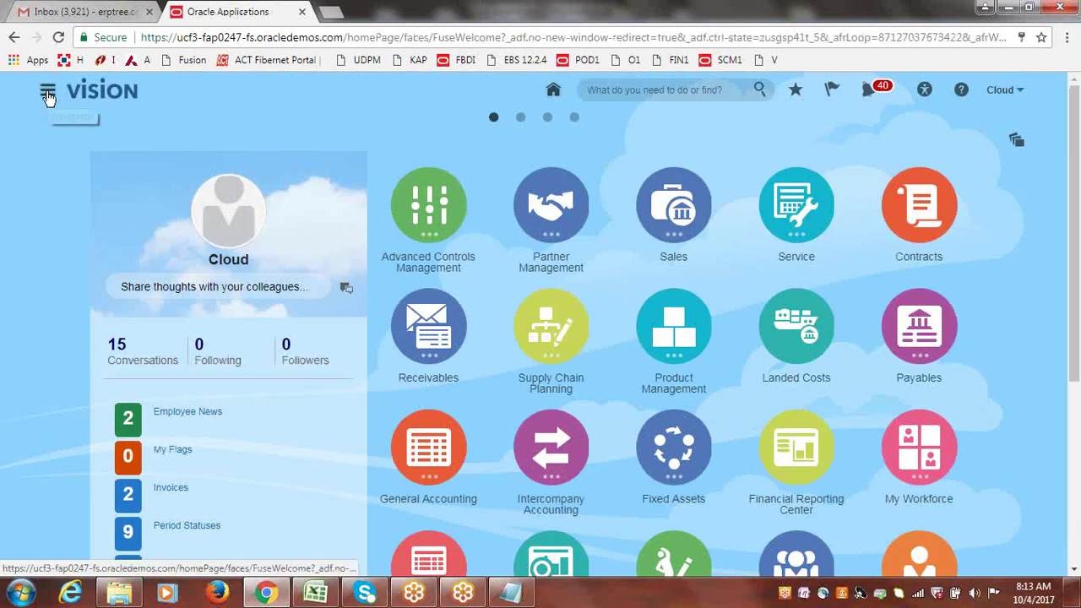
- Launch Security Console from Navigator Tools, dismiss the sync warning, and show User Accounts
{"action": "left_click", "coordinate": [48, 94]}
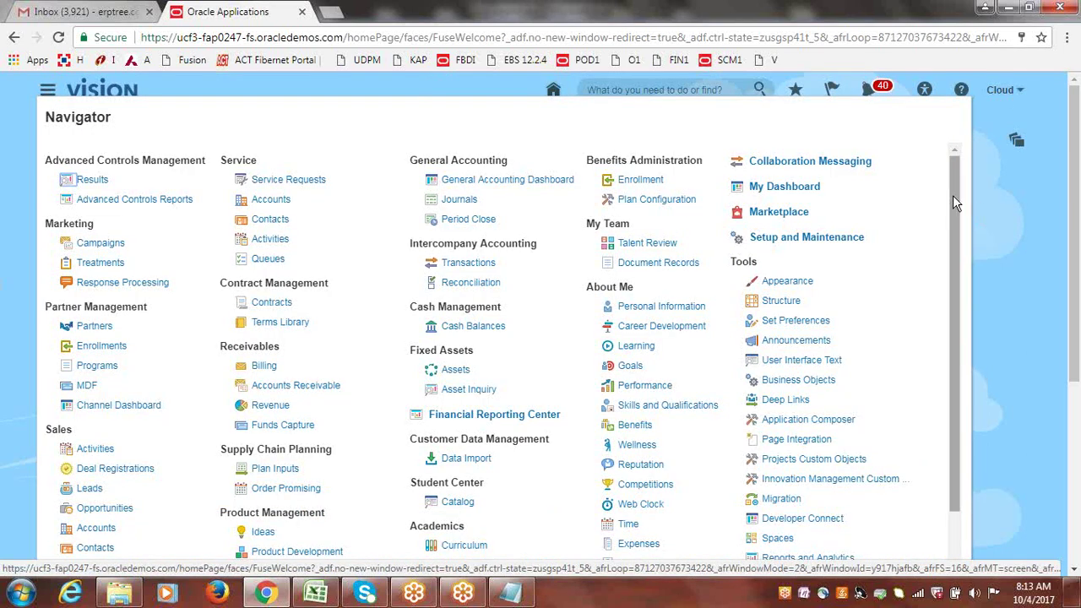
{"action": "left_click_drag", "start_coordinate": [952, 195], "coordinate": [957, 400]}
{"action": "left_click_drag", "start_coordinate": [965, 287], "coordinate": [953, 224]}
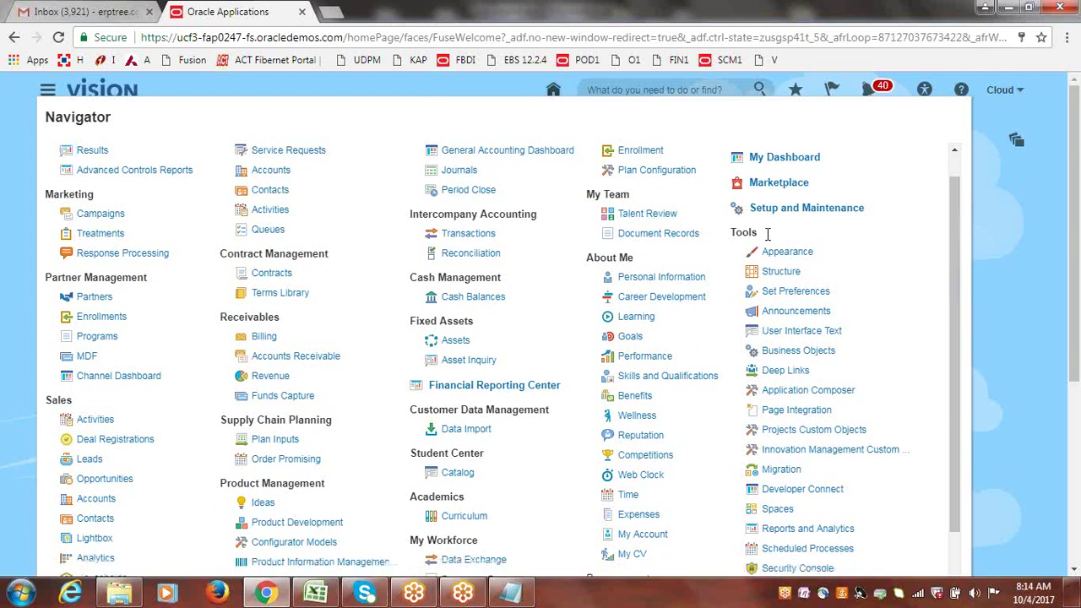
{"action": "double_click", "coordinate": [737, 234]}
{"action": "left_click_drag", "start_coordinate": [954, 226], "coordinate": [955, 351]}
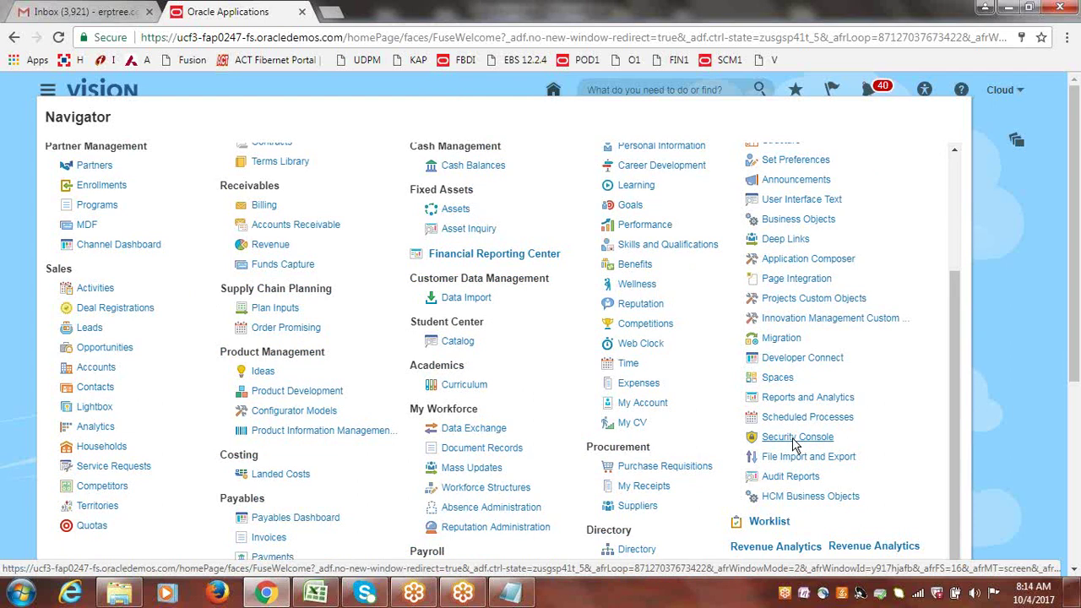
{"action": "left_click", "coordinate": [795, 445]}
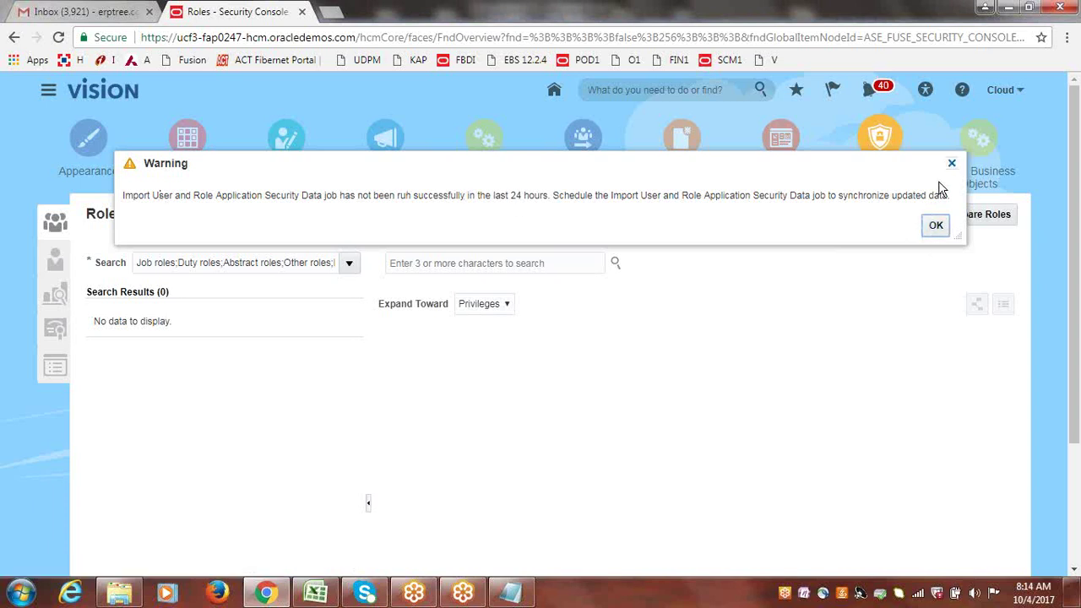
{"action": "left_click", "coordinate": [934, 225]}
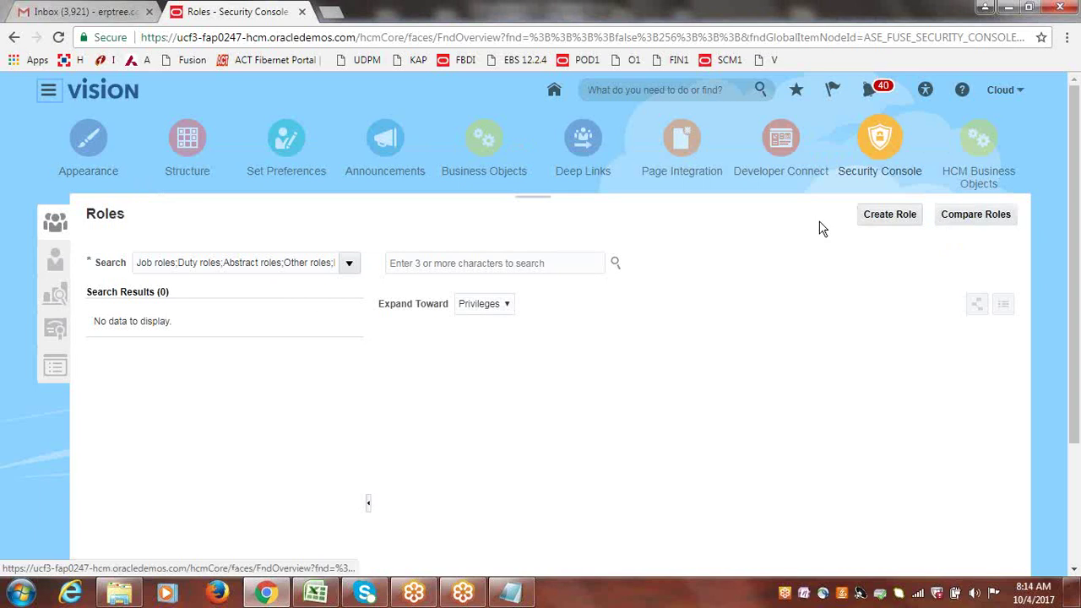
{"action": "left_click", "coordinate": [52, 265]}
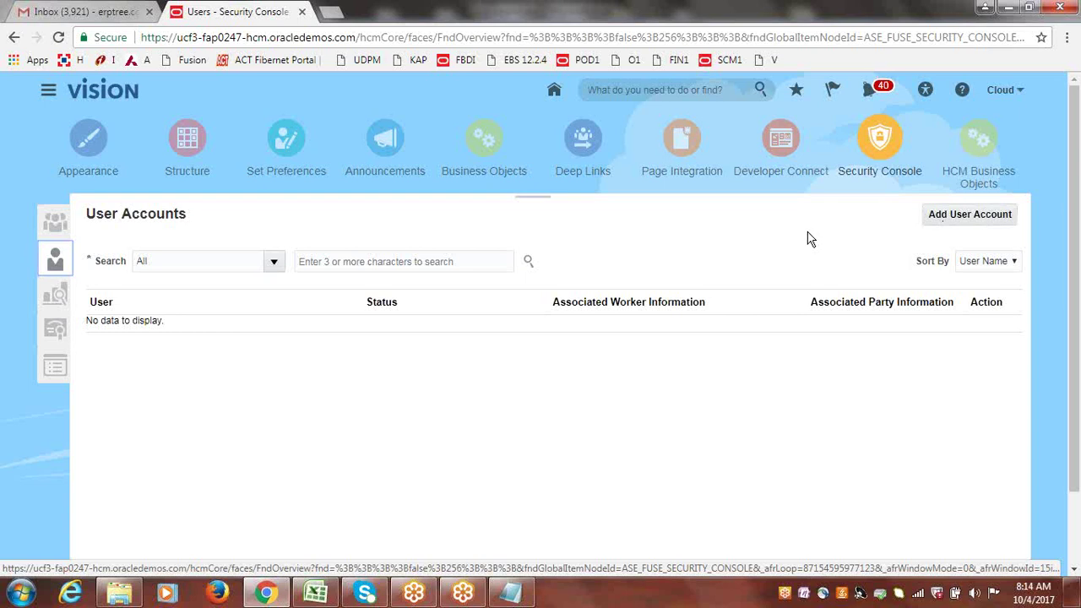
- Fill in a new user account with last name and user name CLOUDERP plus matching passwords
{"action": "left_click", "coordinate": [959, 218]}
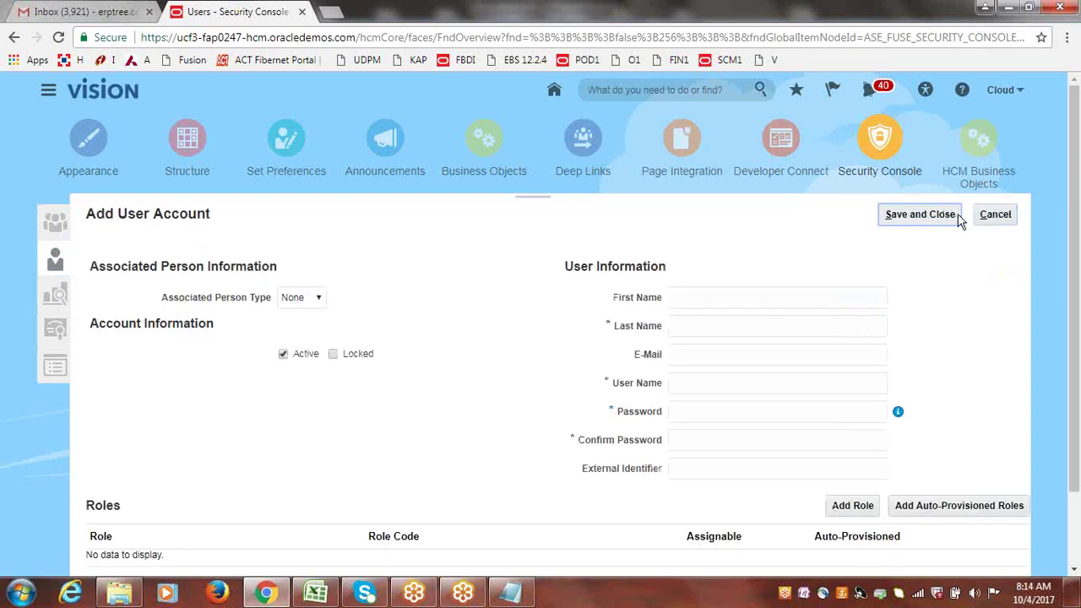
{"action": "scroll", "coordinate": [1076, 202], "scroll_direction": "down", "scroll_amount": 1}
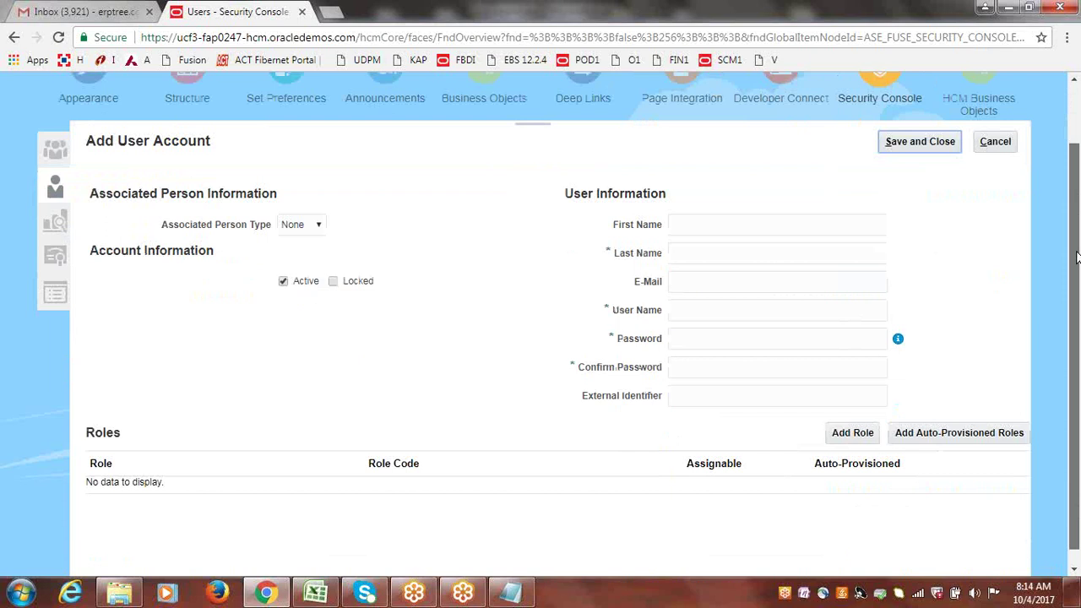
{"action": "left_click", "coordinate": [706, 261]}
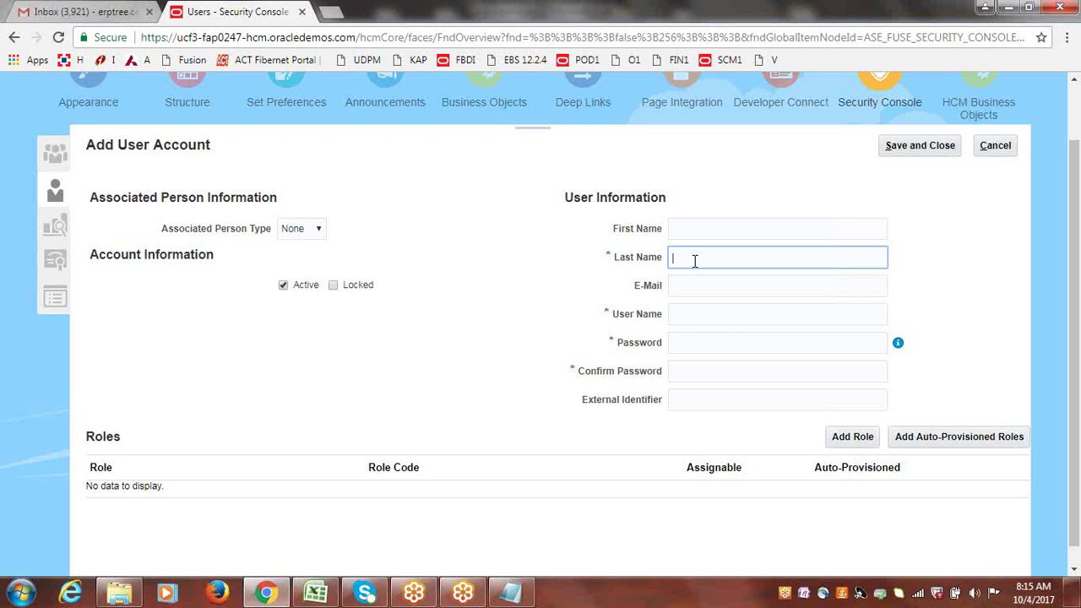
{"action": "type", "text": "ERP"}
{"action": "left_click", "coordinate": [729, 286]}
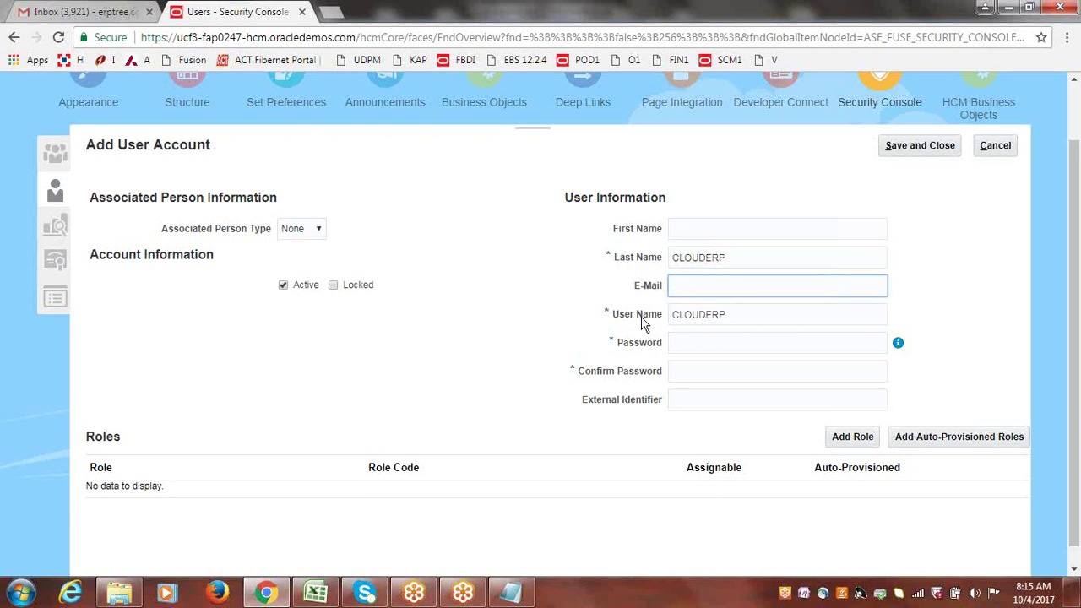
{"action": "left_click_drag", "start_coordinate": [740, 314], "coordinate": [664, 314]}
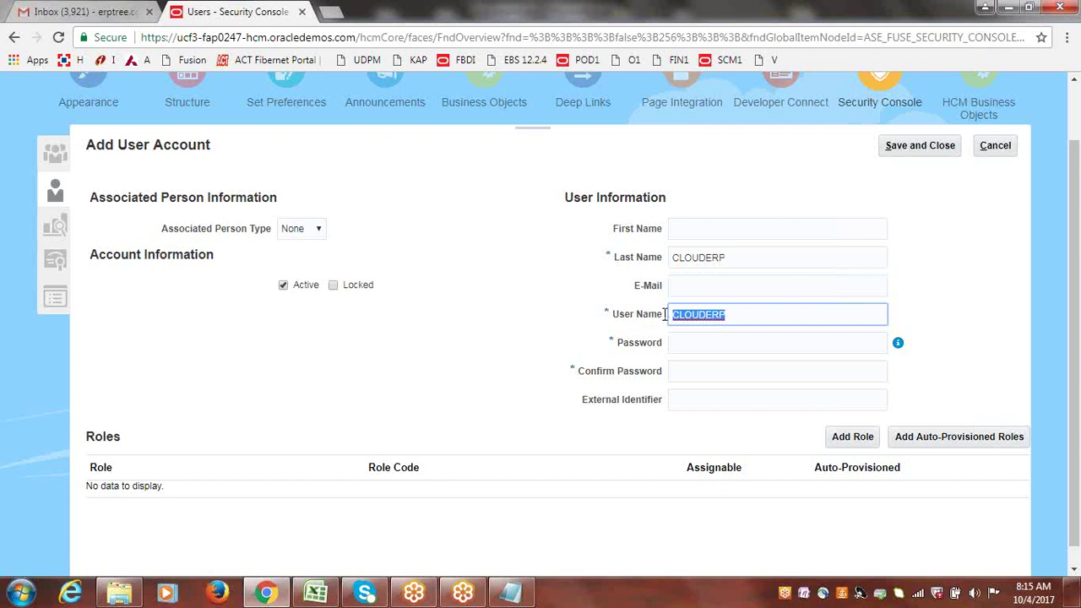
{"action": "left_click", "coordinate": [914, 245]}
{"action": "left_click", "coordinate": [705, 342]}
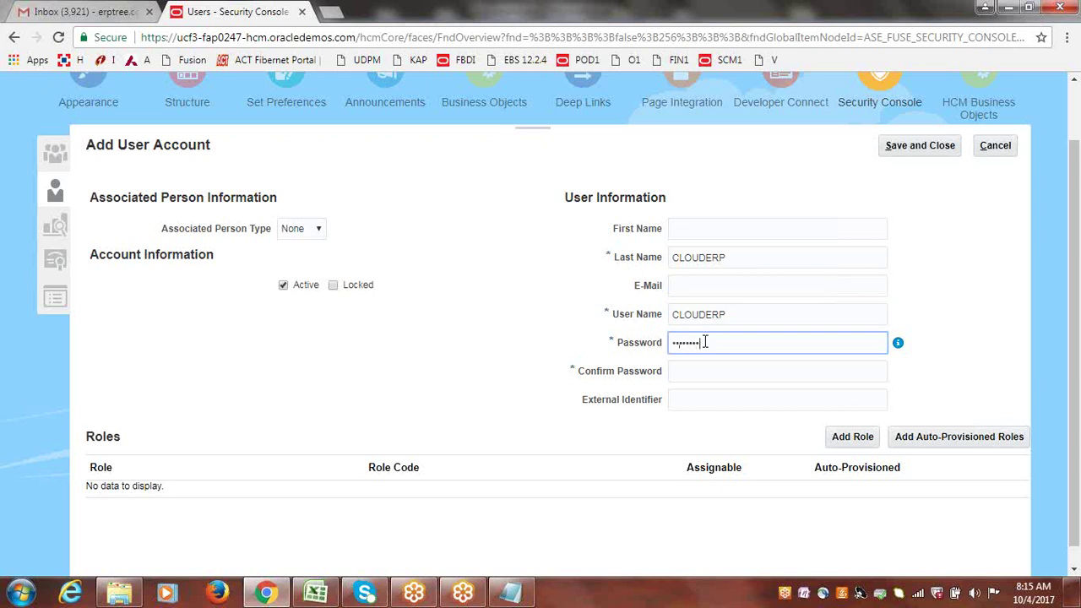
{"action": "key", "text": "Tab"}
{"action": "key", "text": "Tab"}
{"action": "type", "text": "Wel"}
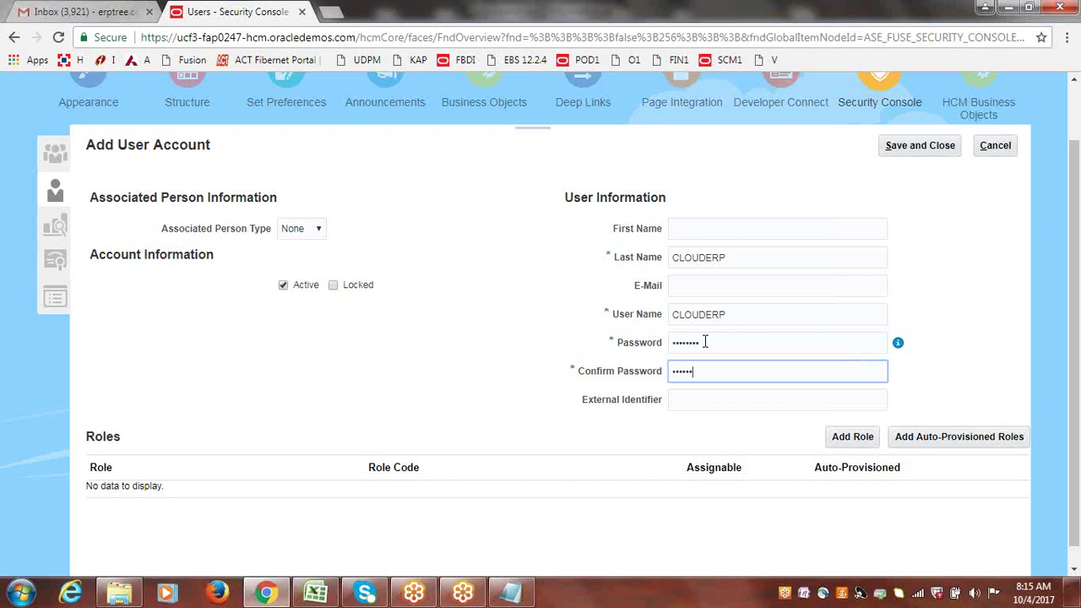
{"action": "left_click", "coordinate": [961, 258]}
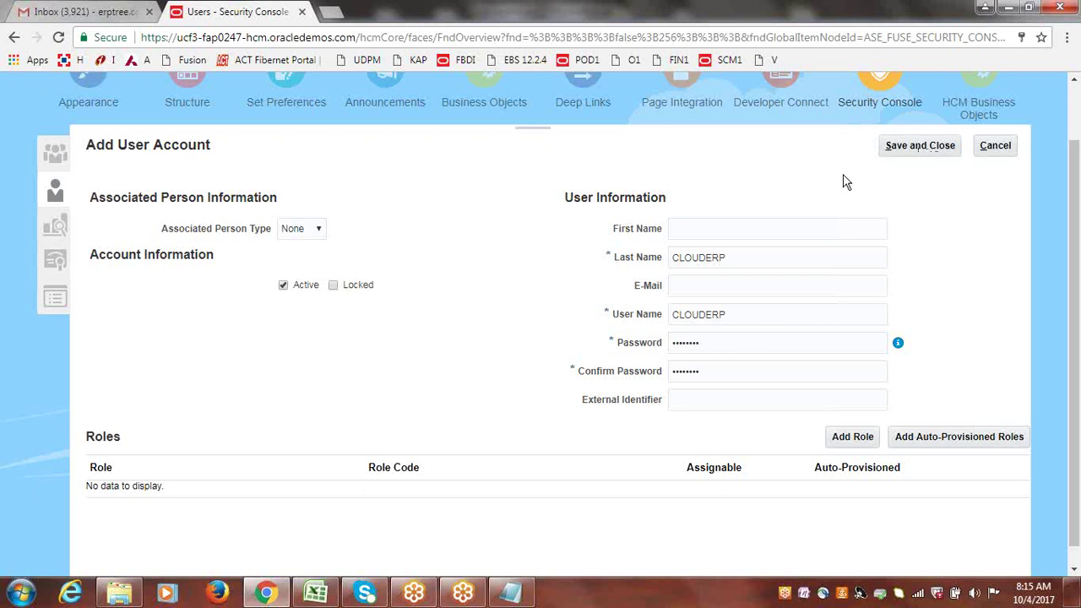
- Save the account, search for clouderp, and open its Action menu showing Active, unlocked status
{"action": "left_click", "coordinate": [898, 154]}
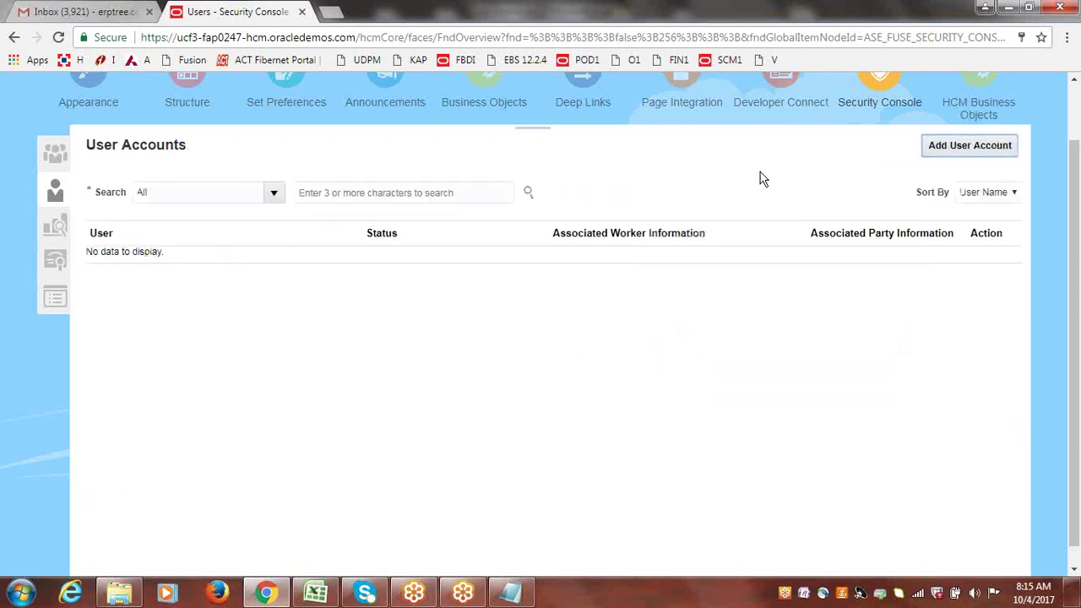
{"action": "left_click", "coordinate": [389, 191]}
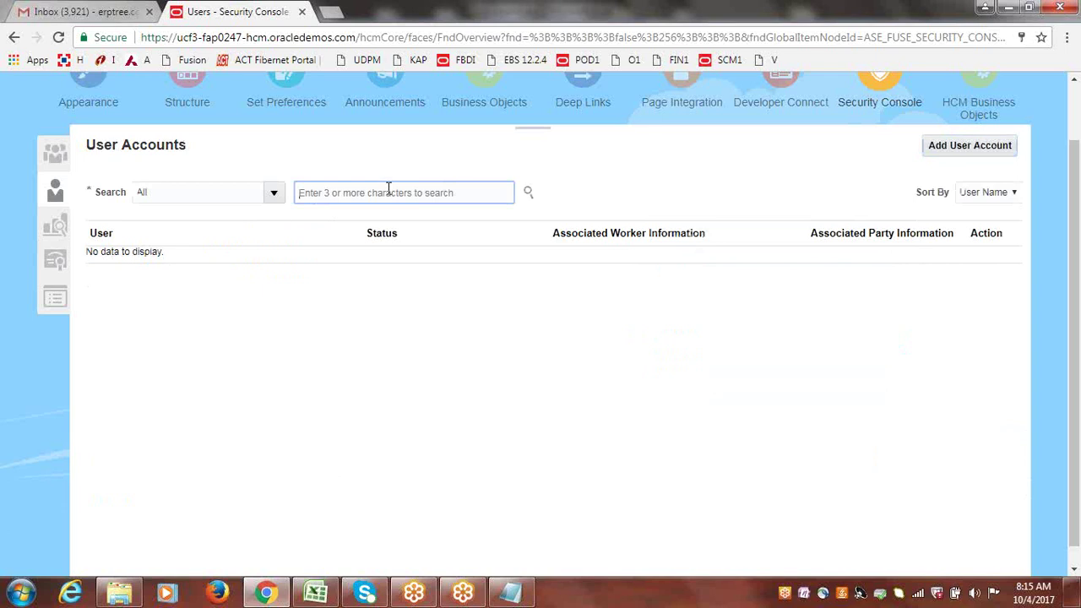
{"action": "type", "text": "clouderp"}
{"action": "key", "text": "Return"}
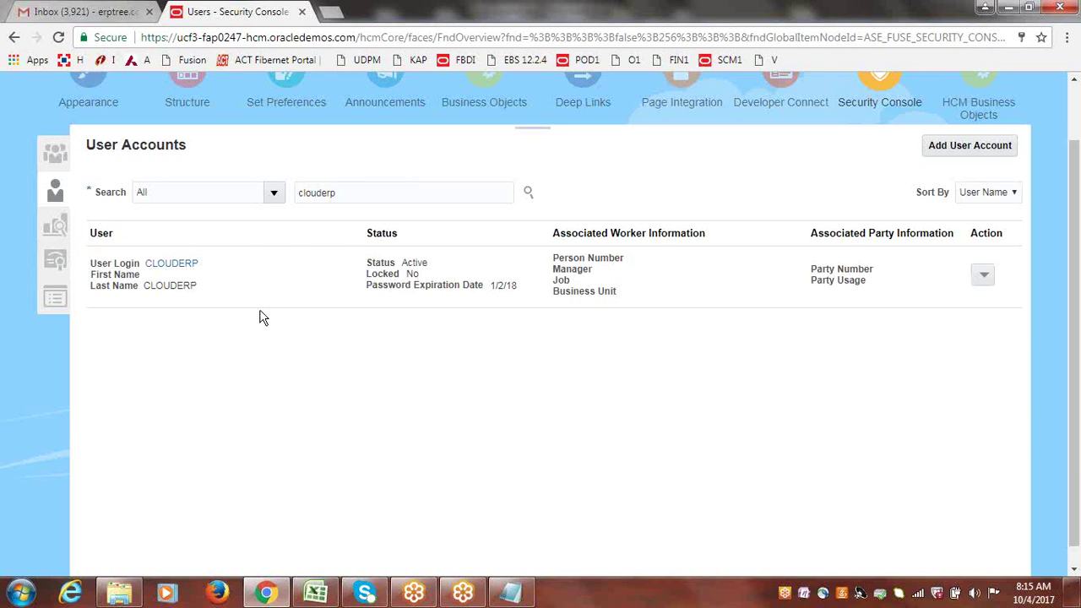
{"action": "left_click_drag", "start_coordinate": [211, 265], "coordinate": [151, 265]}
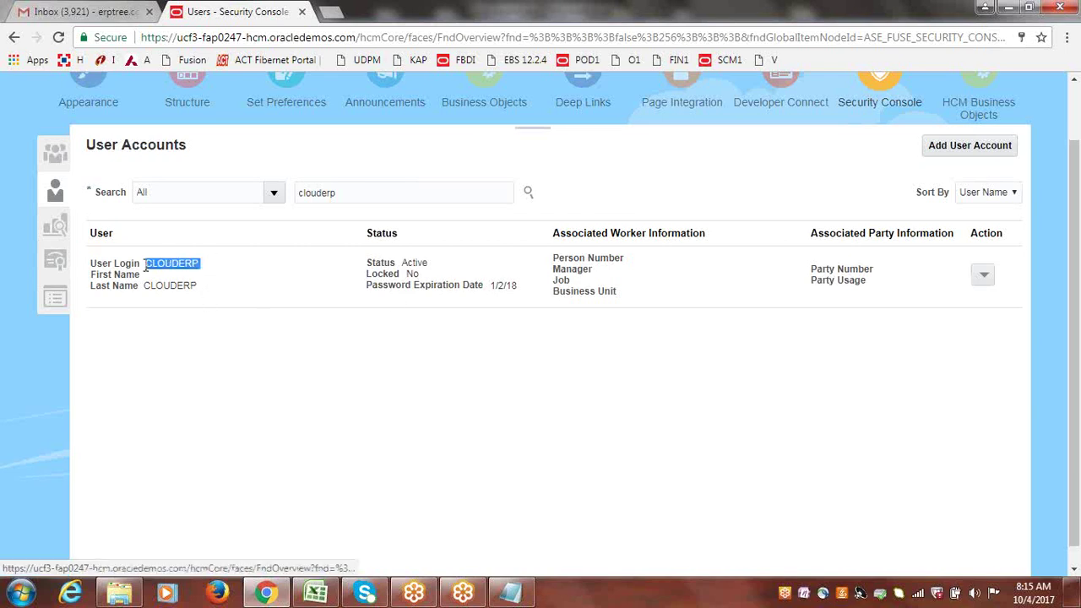
{"action": "left_click", "coordinate": [330, 352]}
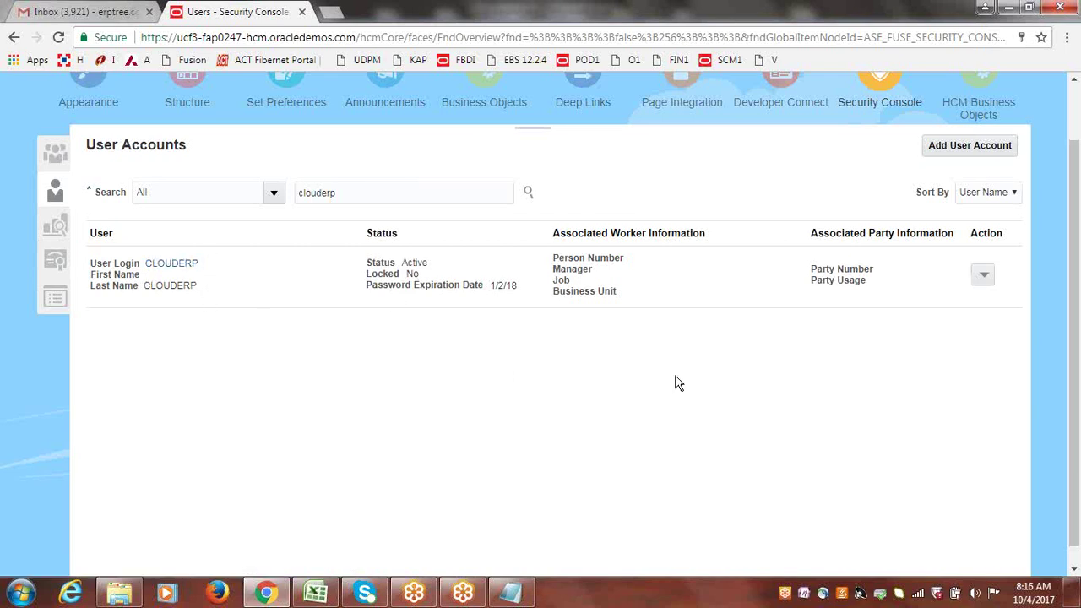
{"action": "left_click", "coordinate": [984, 276]}
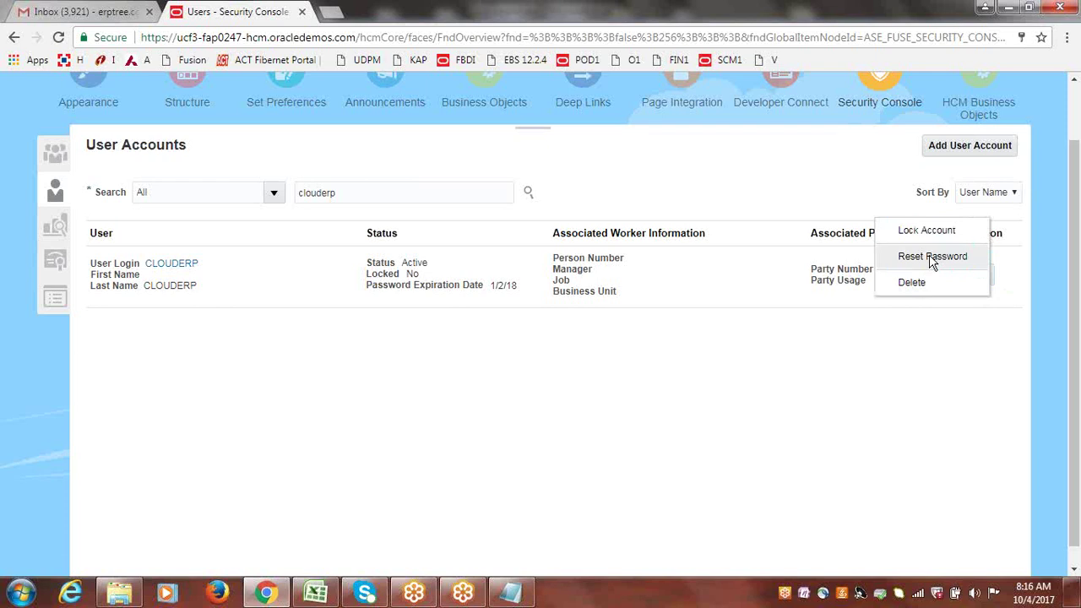
{"action": "left_click", "coordinate": [931, 258]}
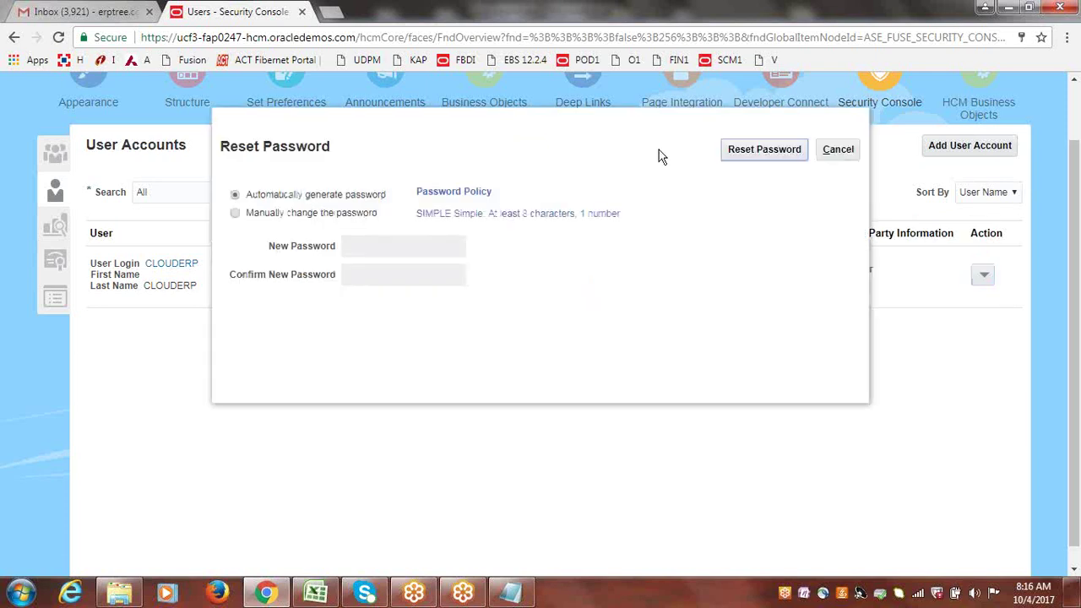
{"action": "left_click", "coordinate": [236, 214]}
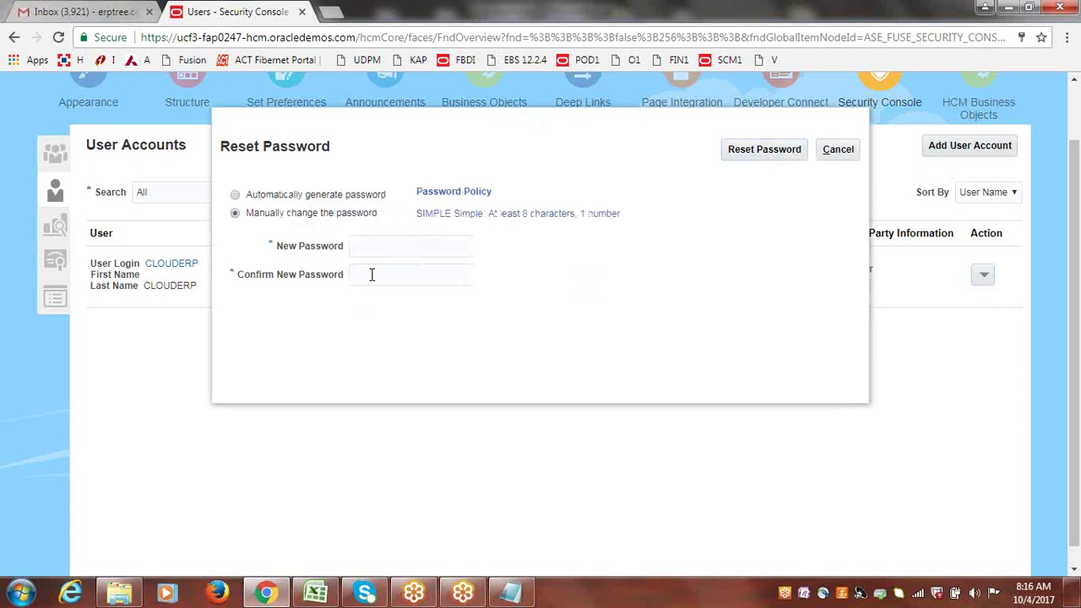
{"action": "left_click", "coordinate": [847, 152]}
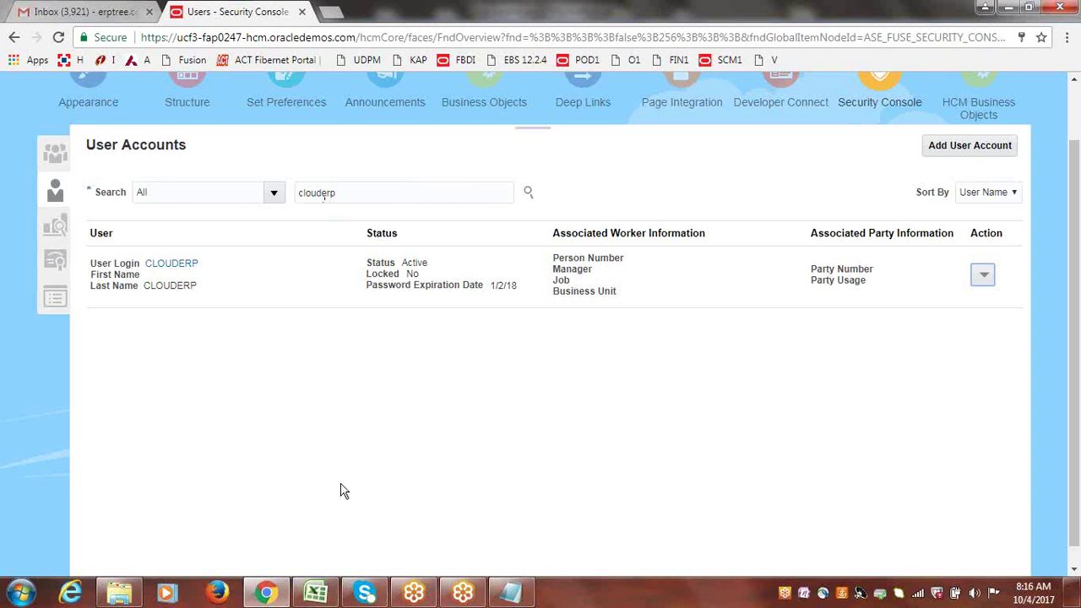
- Check the three role names in Excel cells A73:A75, then return to the Security Console
{"action": "left_click", "coordinate": [316, 593]}
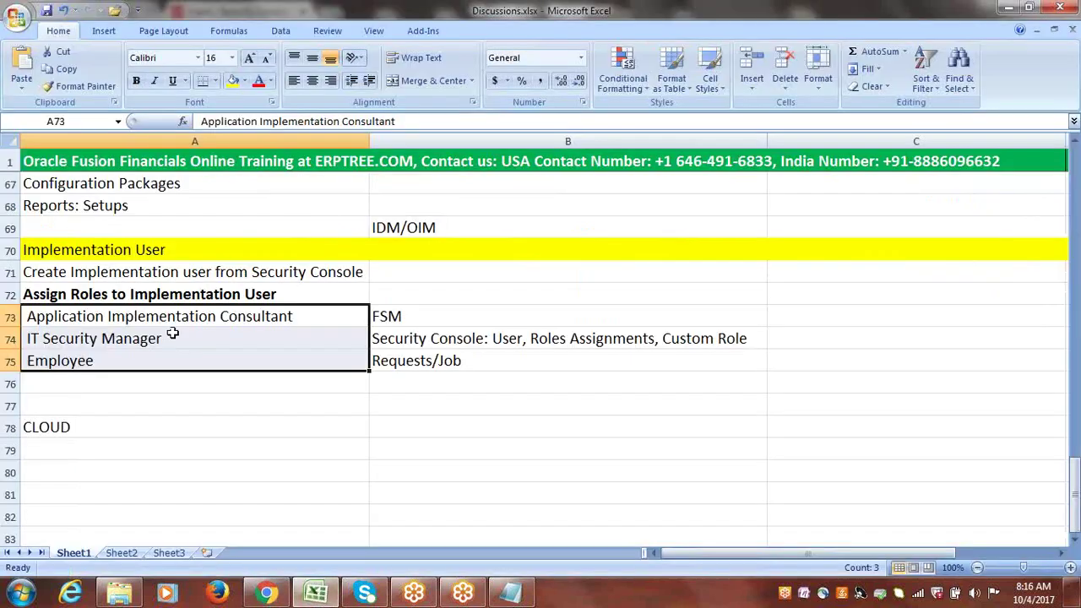
{"action": "left_click_drag", "start_coordinate": [164, 319], "coordinate": [164, 353]}
{"action": "left_click", "coordinate": [267, 593]}
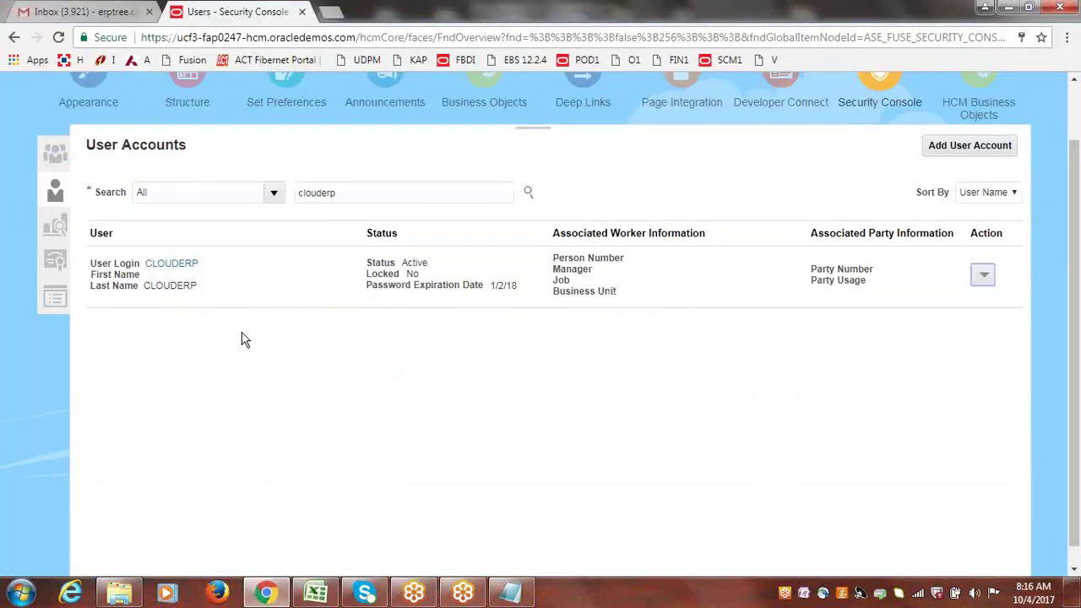
- Open CLOUDERP for editing, then back out and abandon a new user account form
{"action": "left_click", "coordinate": [173, 265]}
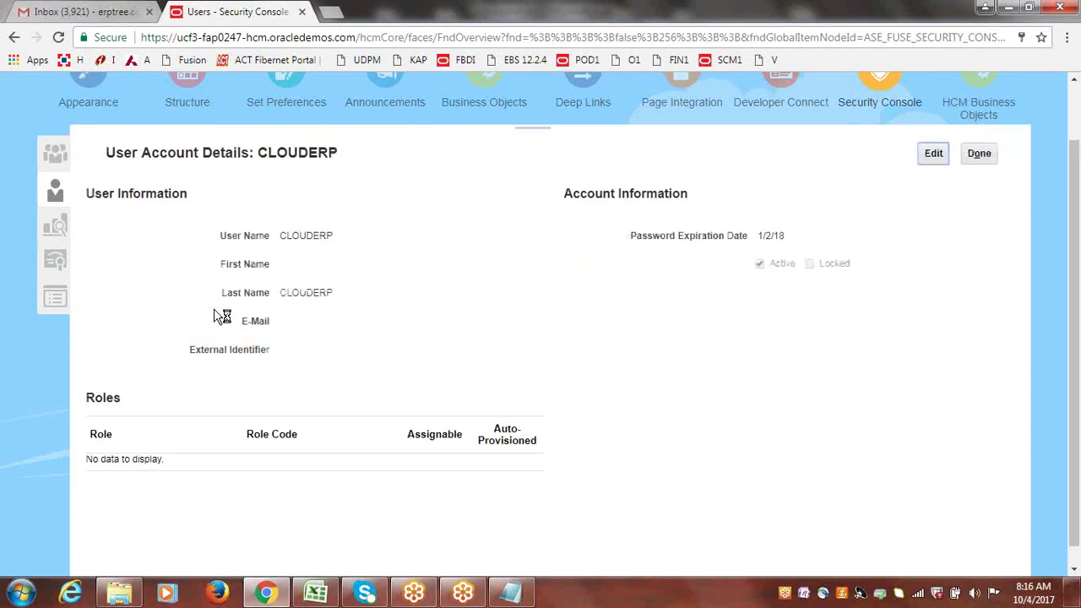
{"action": "left_click", "coordinate": [935, 158]}
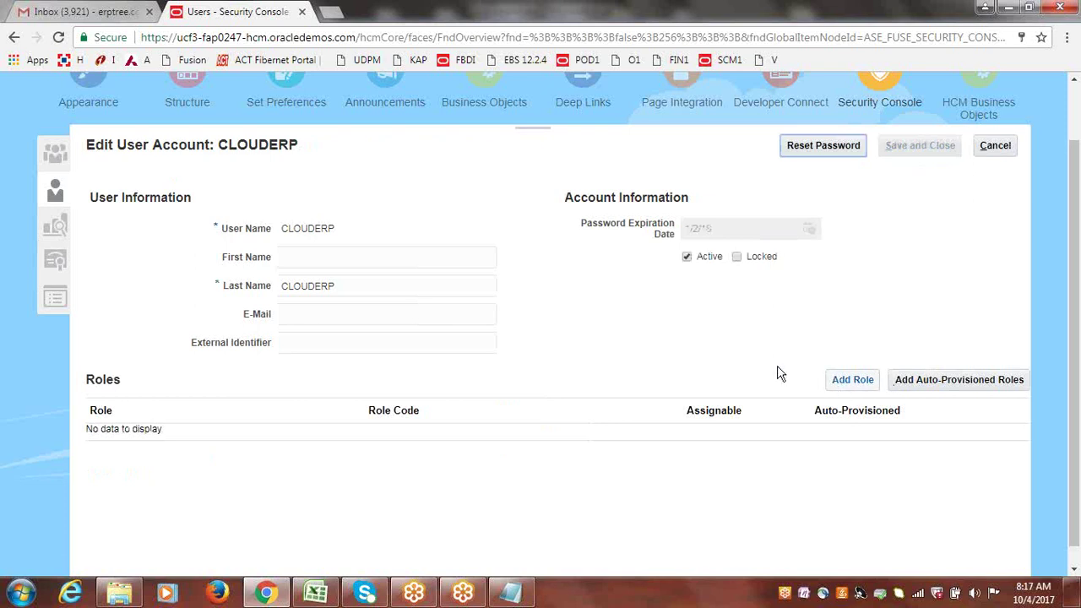
{"action": "left_click", "coordinate": [992, 150]}
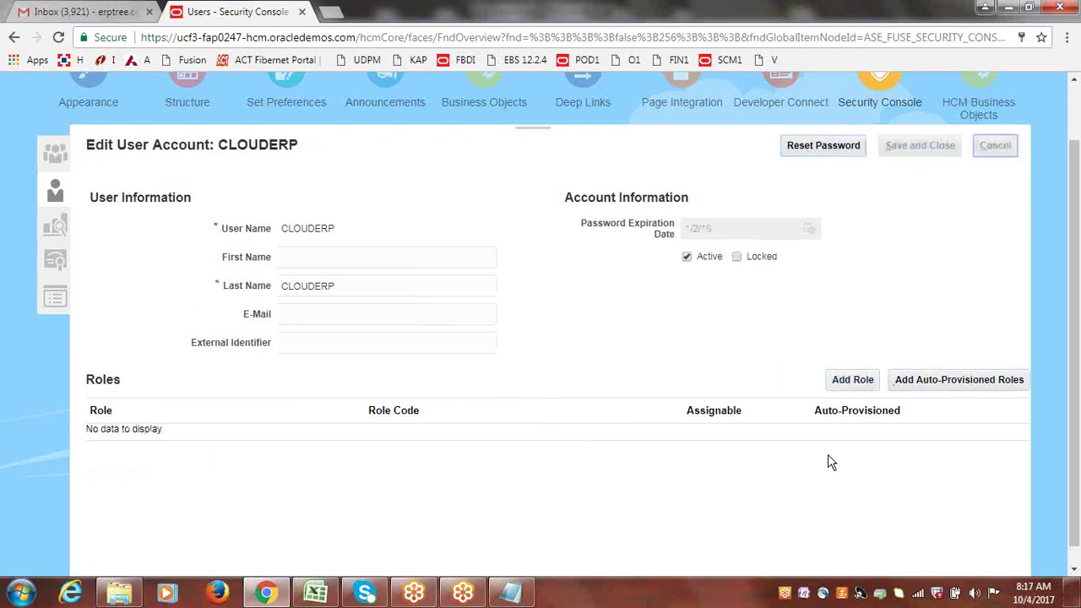
{"action": "left_click", "coordinate": [979, 153]}
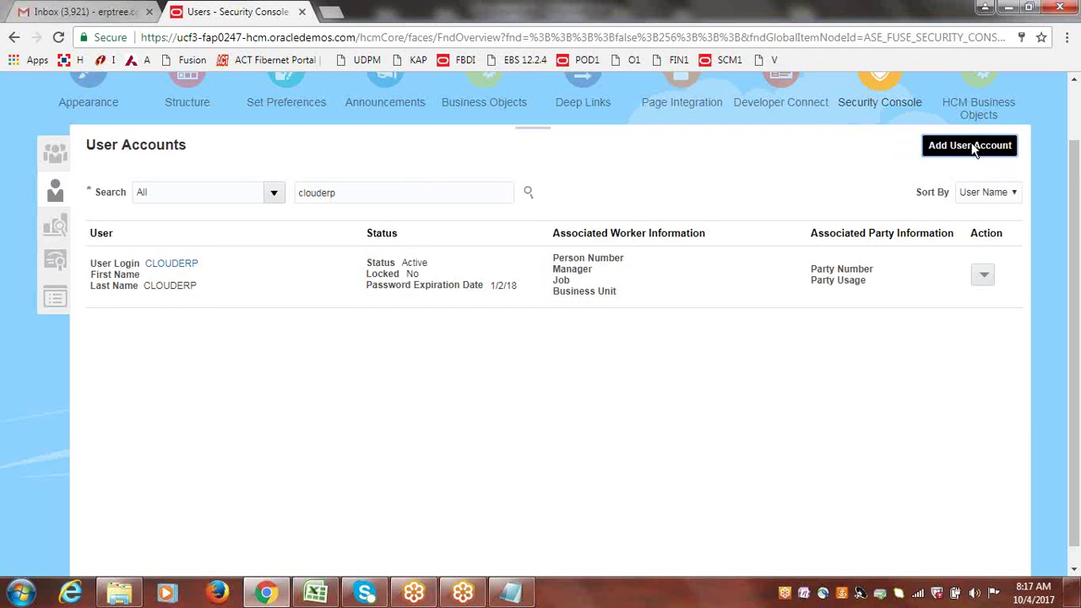
{"action": "left_click", "coordinate": [968, 148]}
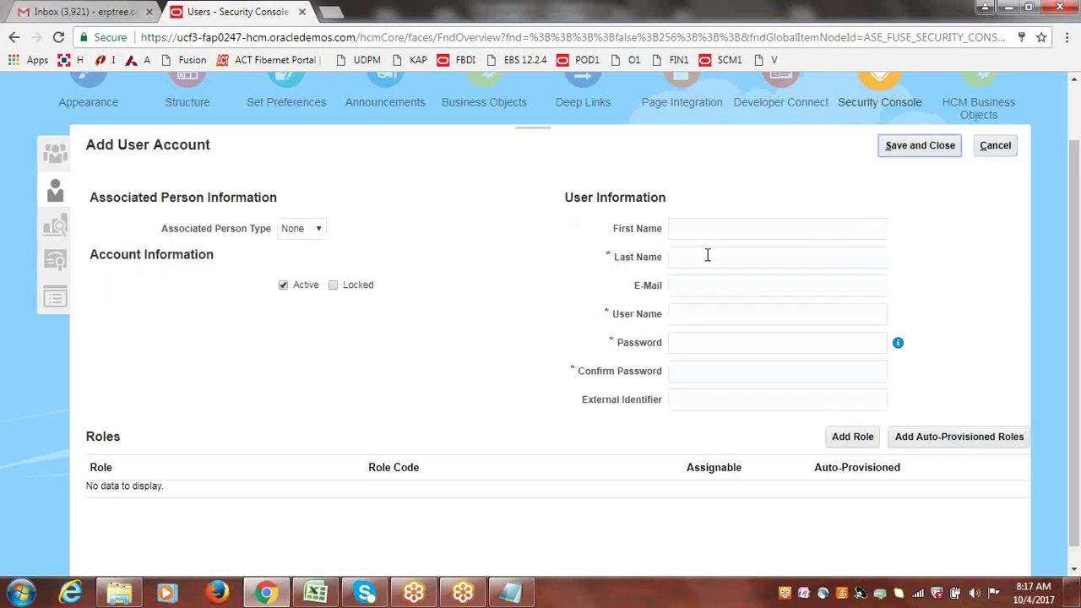
{"action": "left_click", "coordinate": [706, 255]}
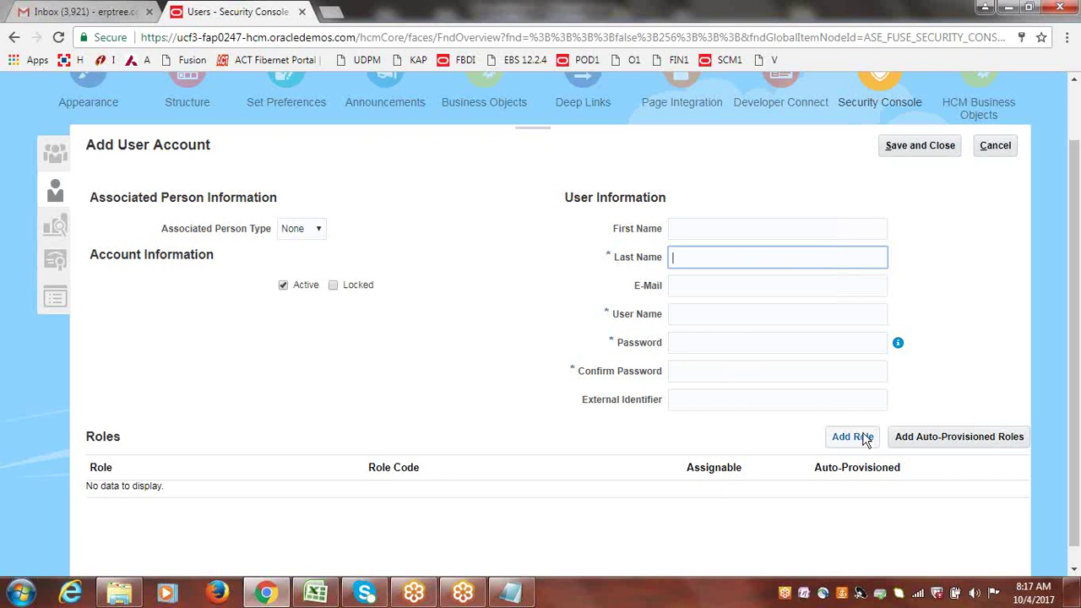
{"action": "left_click", "coordinate": [995, 145]}
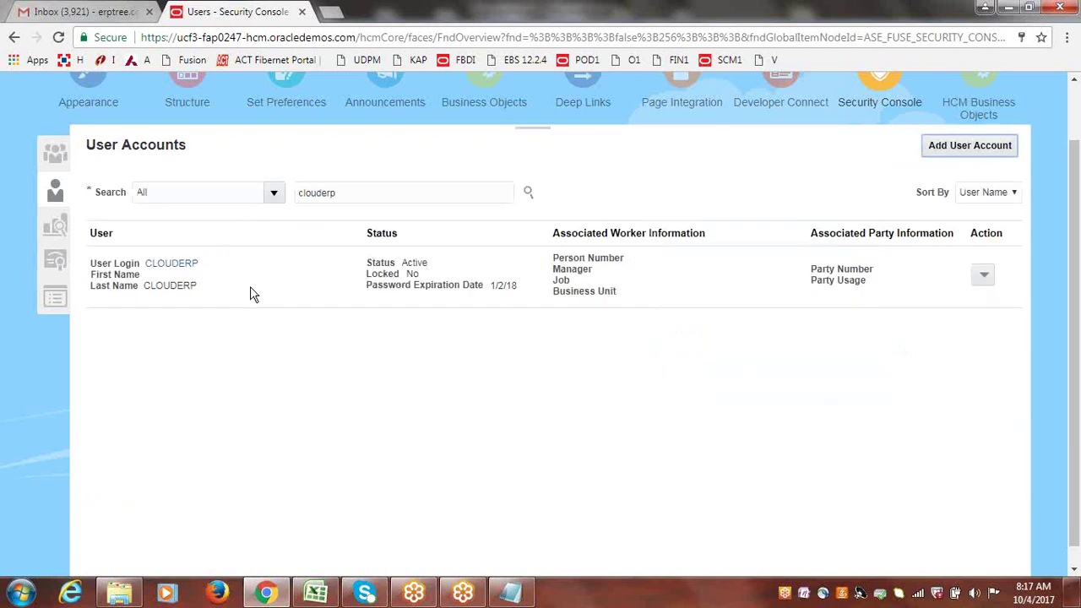
- Reopen CLOUDERP in edit mode and bring up the Add Role Membership dialog
{"action": "left_click", "coordinate": [163, 267]}
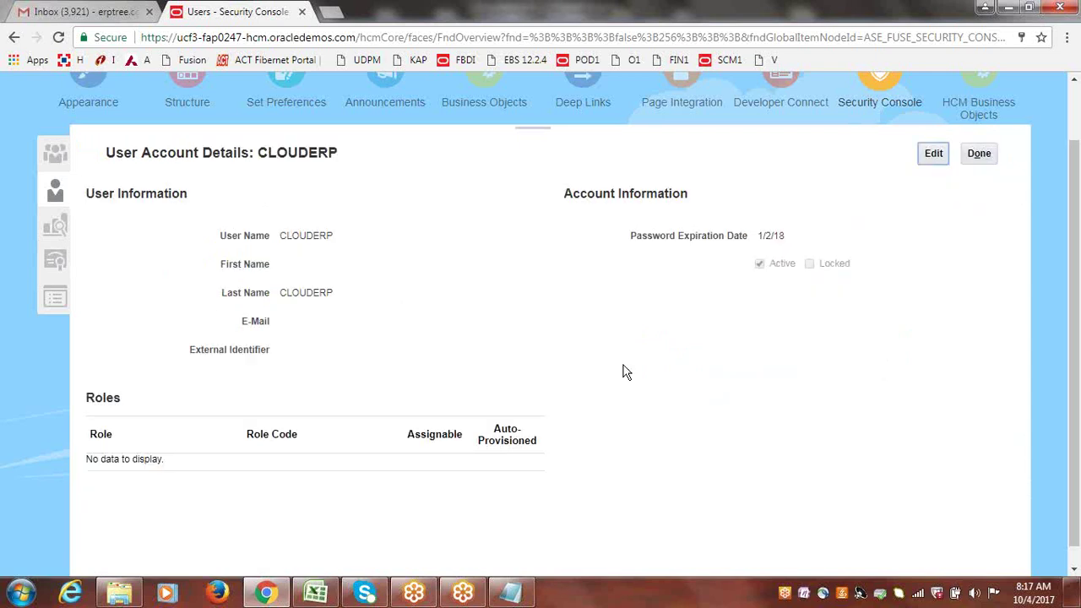
{"action": "left_click", "coordinate": [936, 154]}
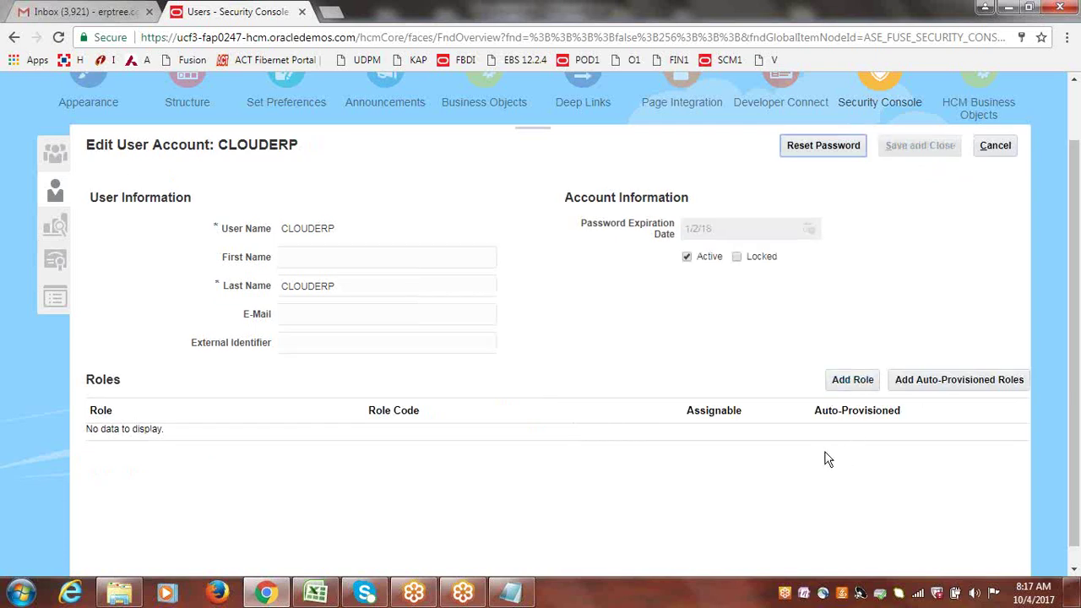
{"action": "left_click", "coordinate": [851, 381]}
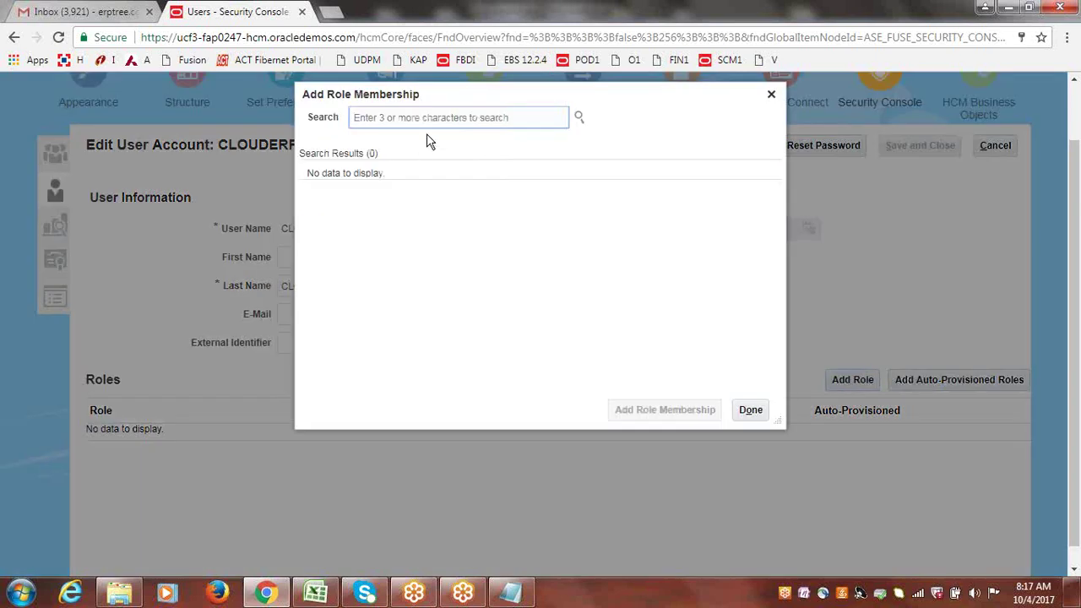
- Check the role names in the Excel notes, then search roles for 'Application Implementation C'
{"action": "left_click", "coordinate": [315, 592]}
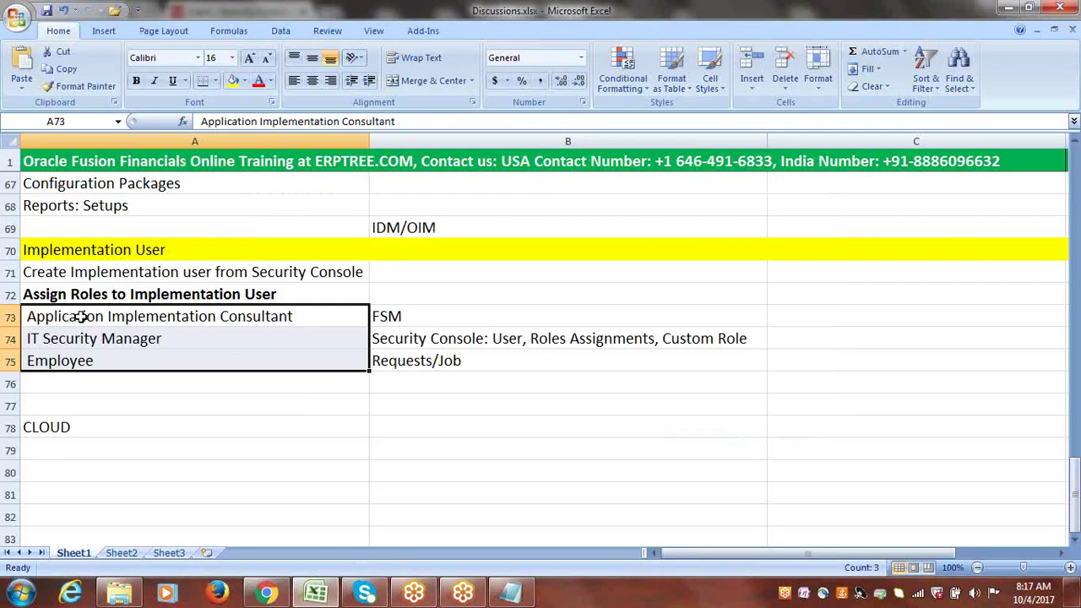
{"action": "left_click", "coordinate": [267, 594]}
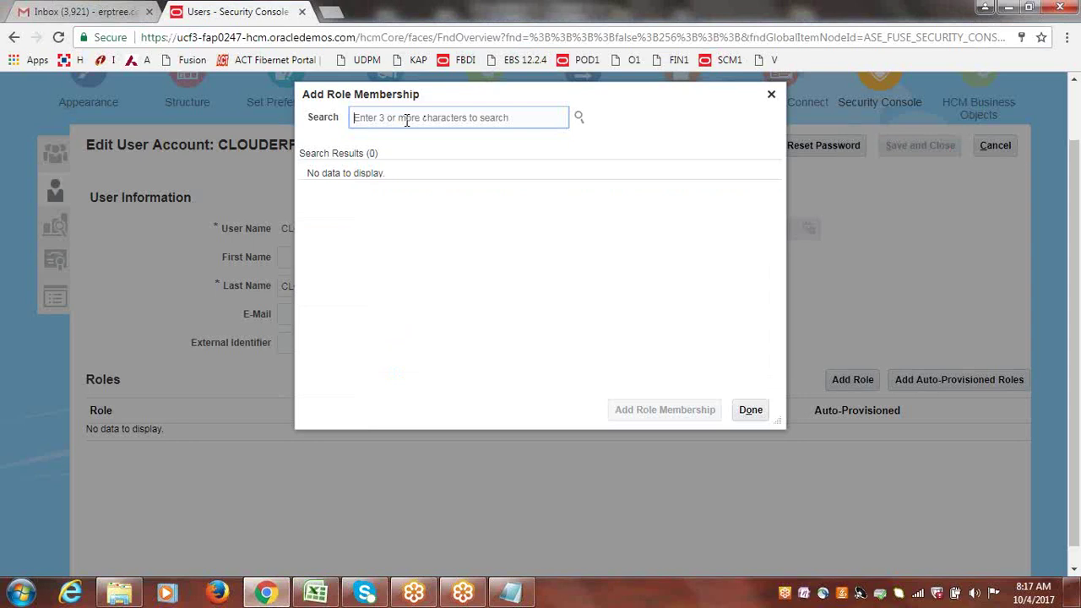
{"action": "type", "text": "Applic"}
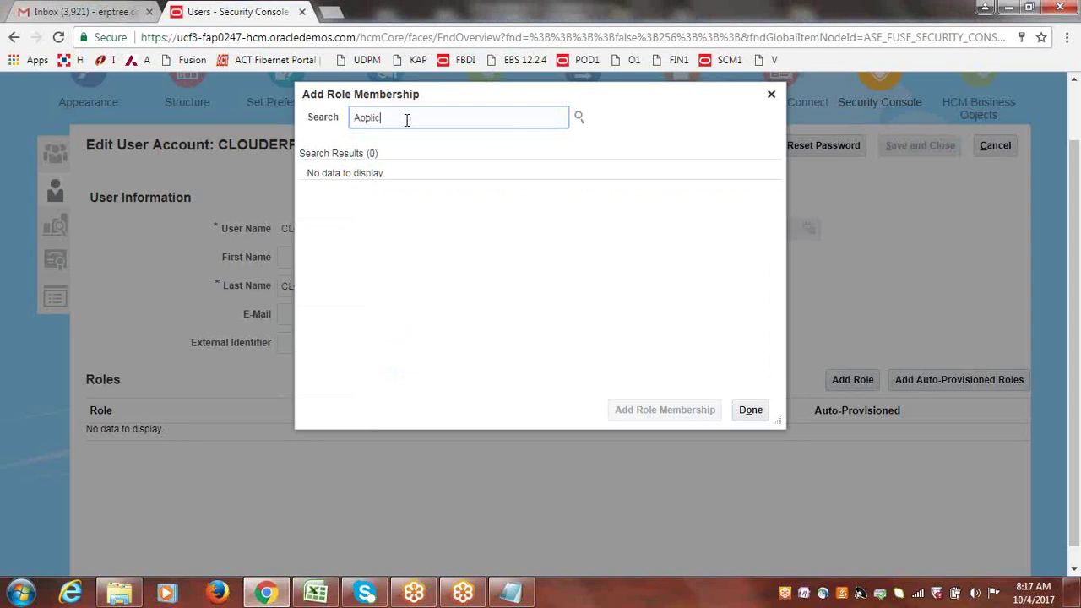
{"action": "type", "text": "ation Inplementa"}
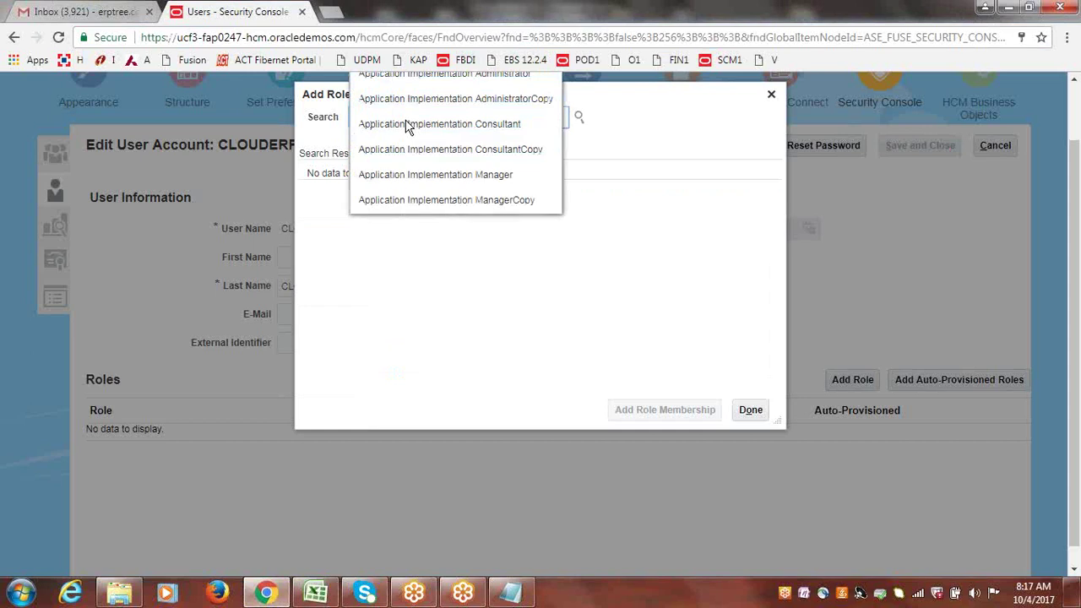
{"action": "type", "text": "tion"}
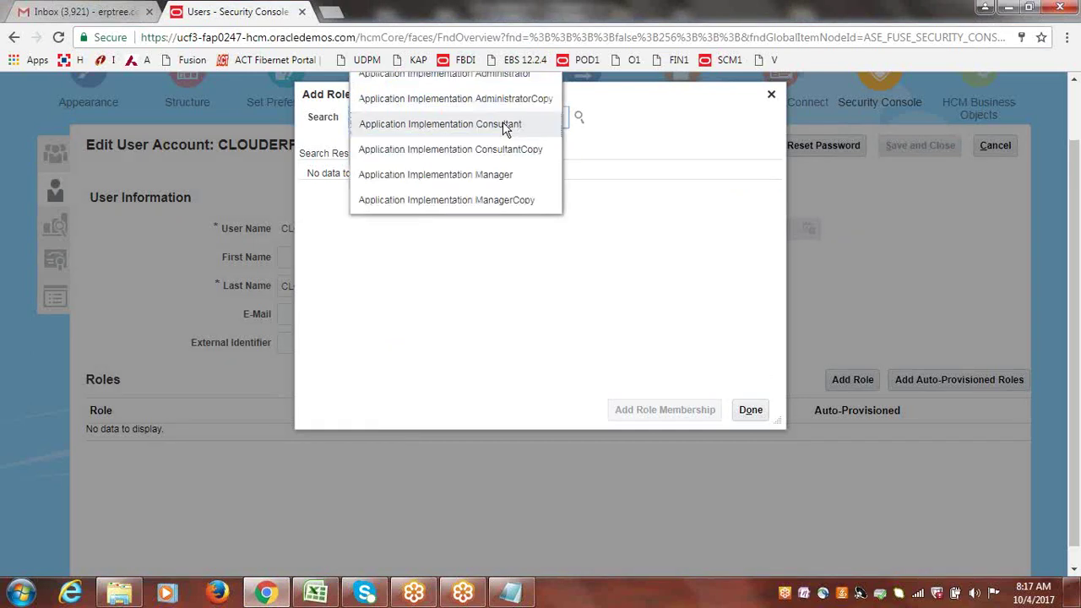
{"action": "type", "text": " C"}
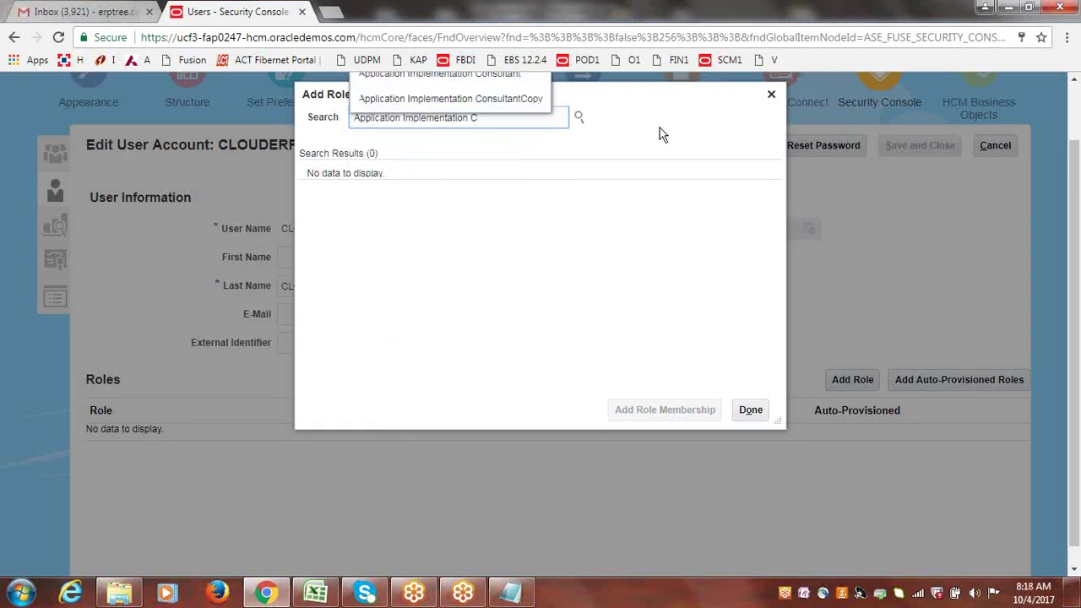
{"action": "scroll", "coordinate": [1041, 209], "scroll_direction": "up", "scroll_amount": 2}
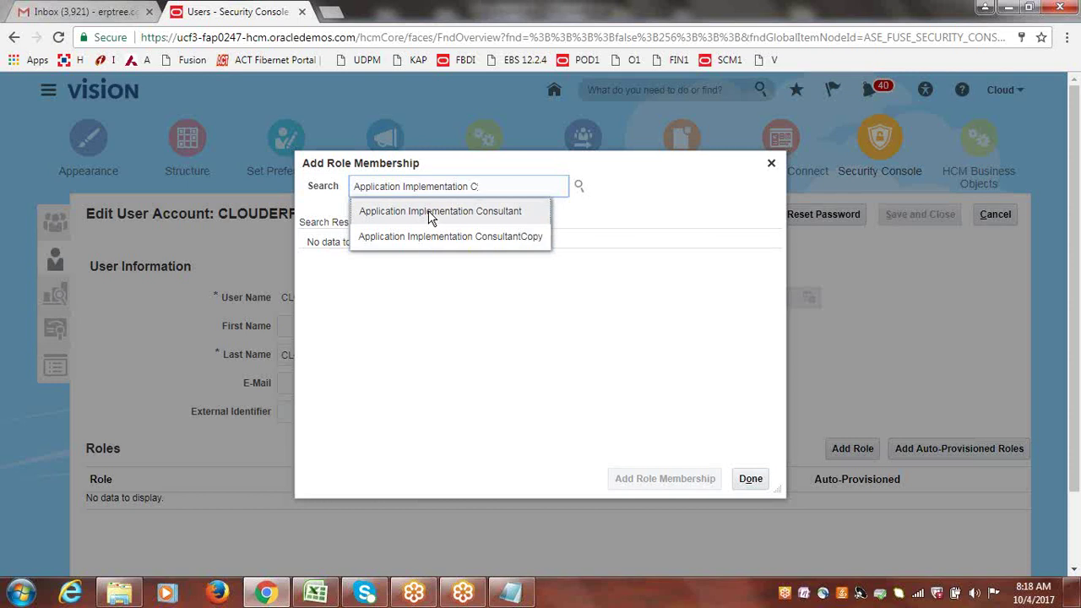
- Search Application Implementation Consultant and compare the ASM and ORA result names and codes
{"action": "left_click", "coordinate": [429, 211]}
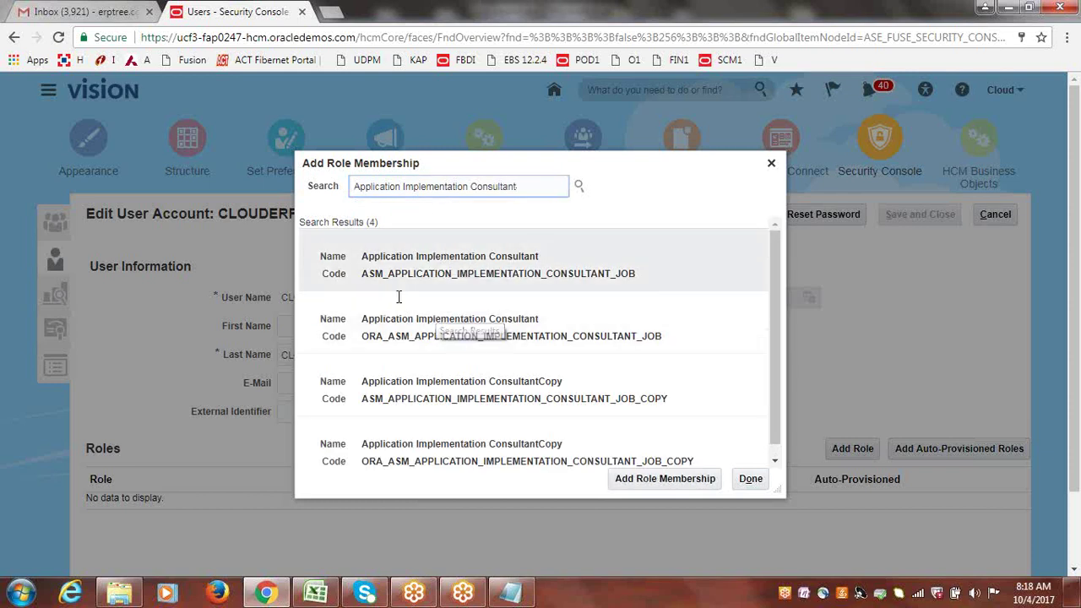
{"action": "left_click_drag", "start_coordinate": [362, 255], "coordinate": [532, 266]}
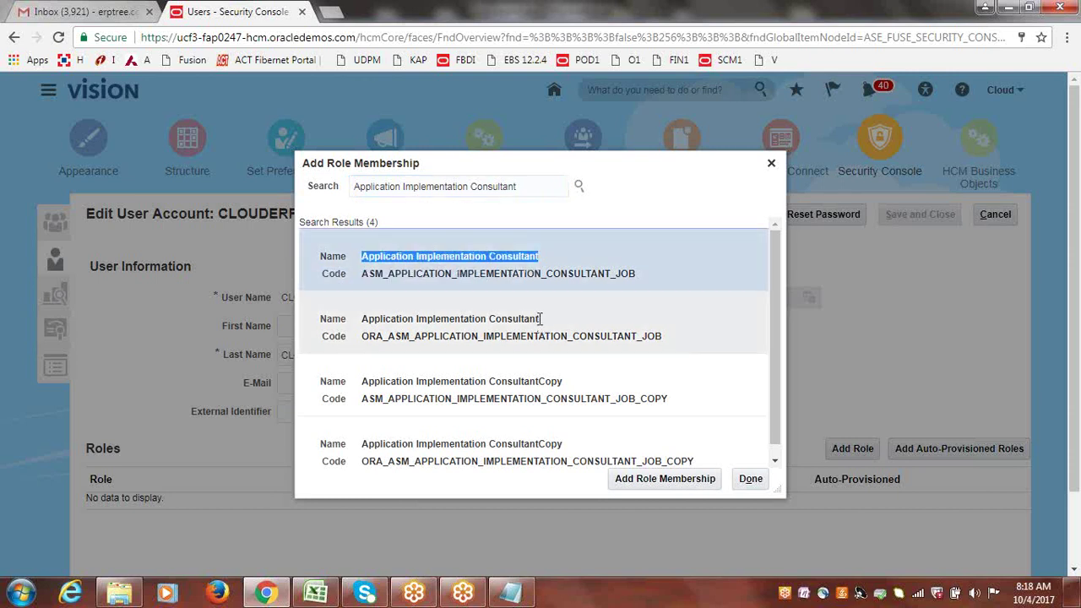
{"action": "left_click_drag", "start_coordinate": [540, 318], "coordinate": [360, 323]}
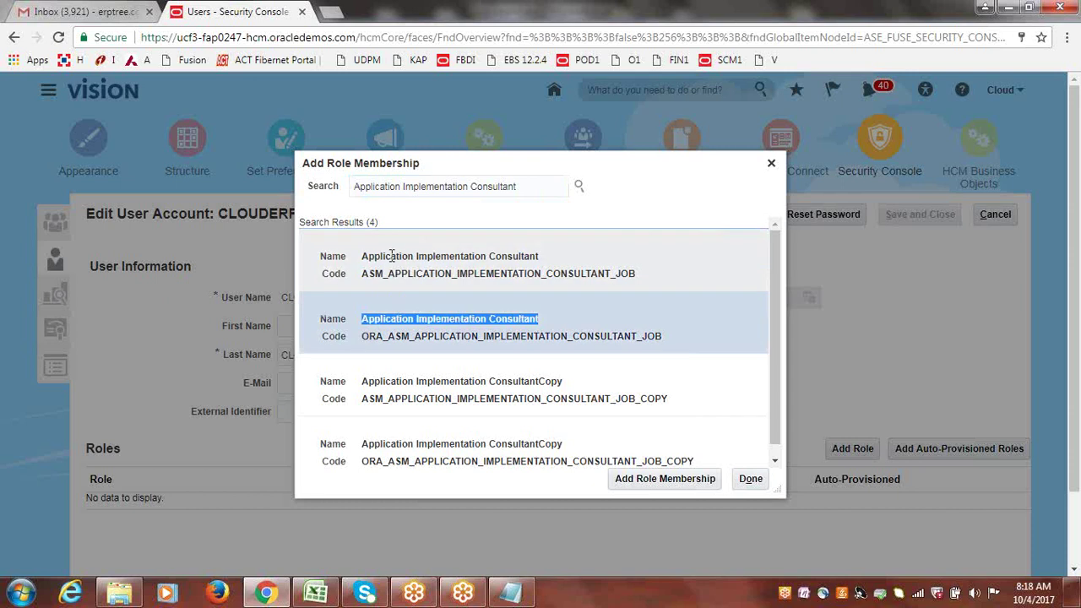
{"action": "left_click_drag", "start_coordinate": [363, 273], "coordinate": [640, 275]}
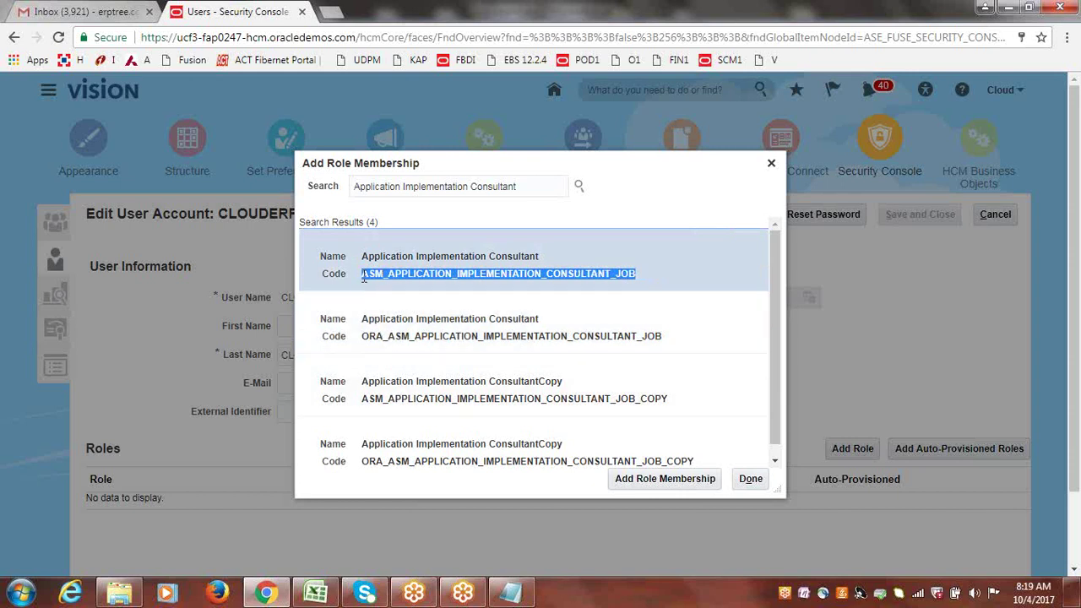
{"action": "left_click_drag", "start_coordinate": [364, 280], "coordinate": [384, 279]}
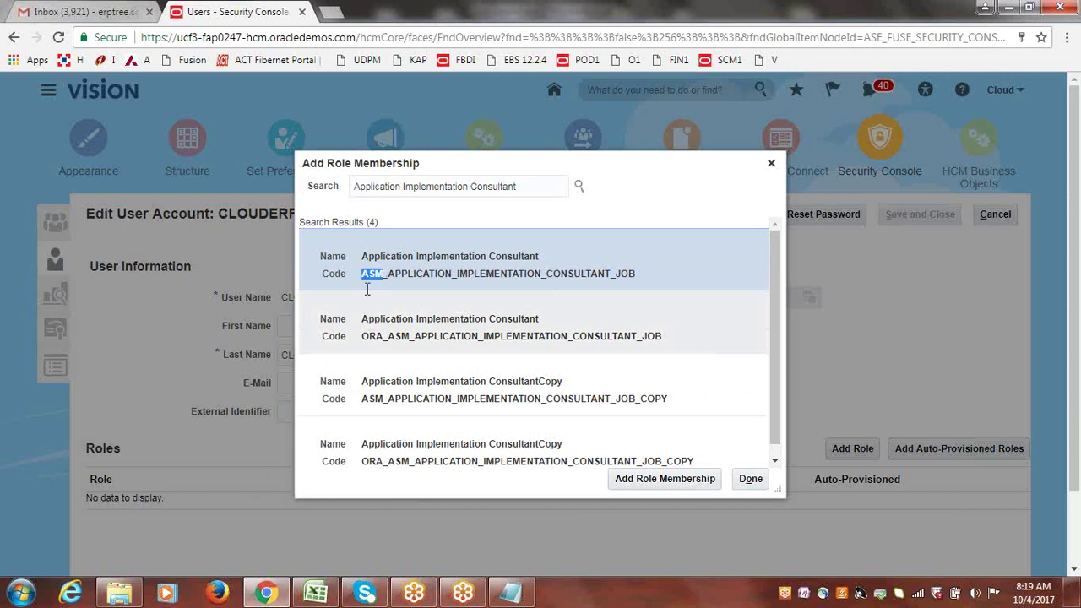
{"action": "left_click_drag", "start_coordinate": [362, 334], "coordinate": [389, 341]}
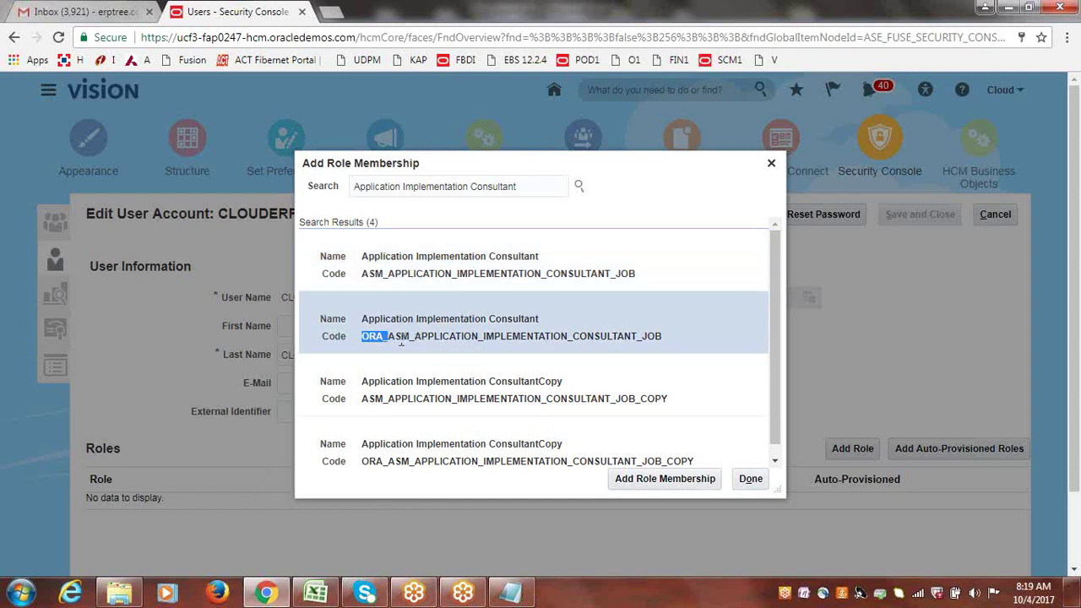
- Add the ASM_APPLICATION_IMPLEMENTATION_CONSULTANT_JOB role to the CLOUDERP user
{"action": "key", "text": "Up"}
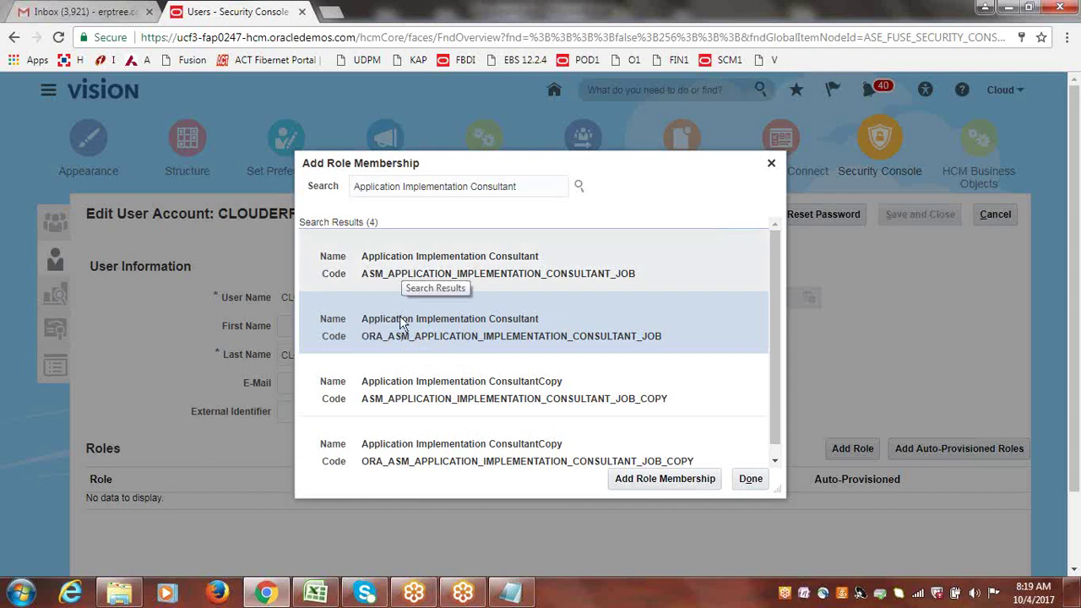
{"action": "left_click", "coordinate": [407, 319]}
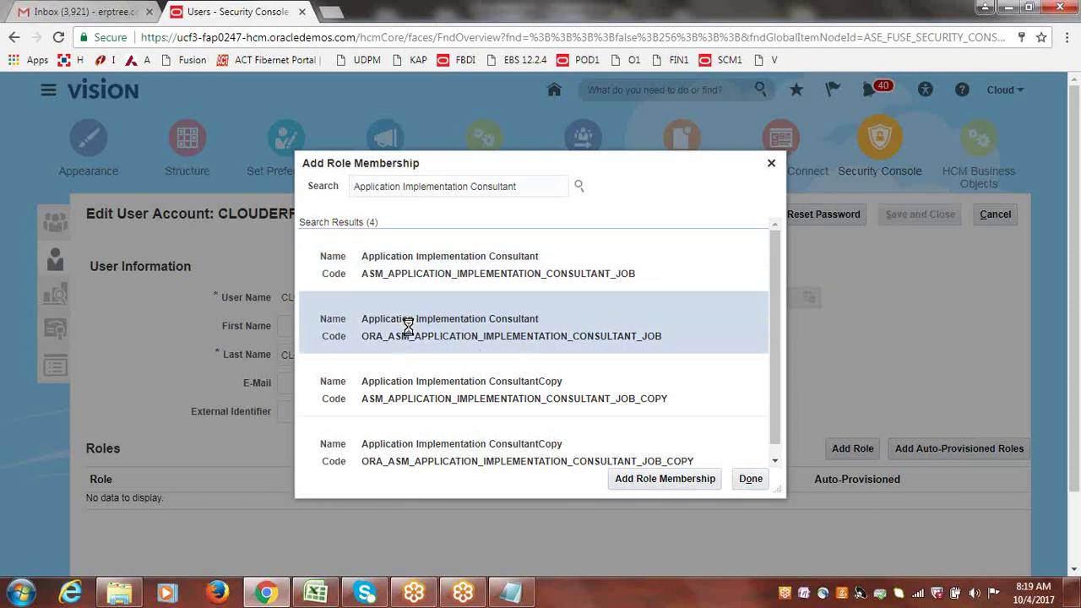
{"action": "left_click", "coordinate": [409, 268]}
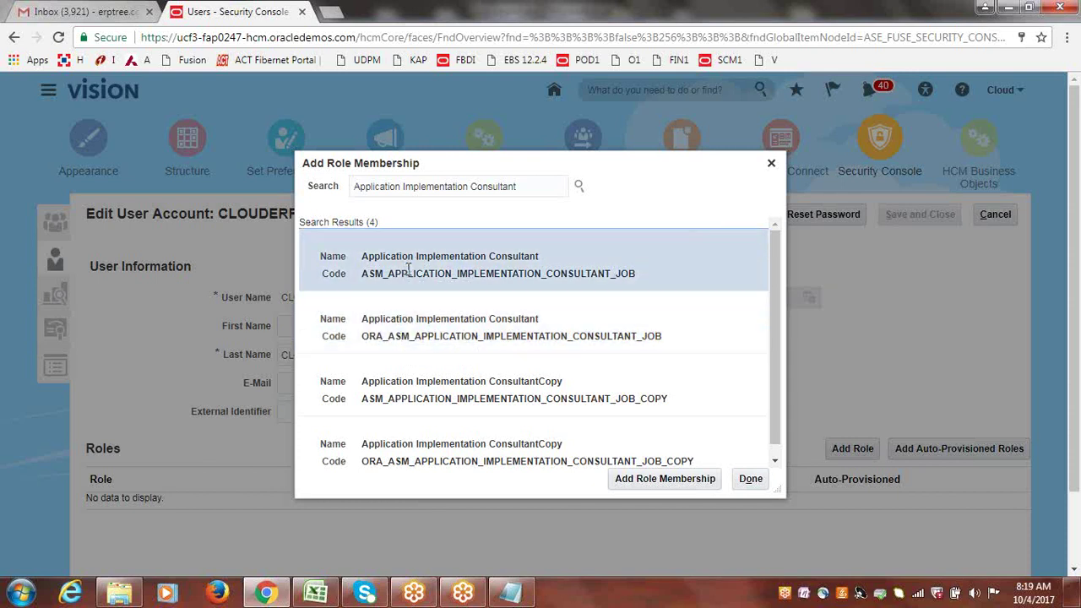
{"action": "left_click", "coordinate": [411, 325]}
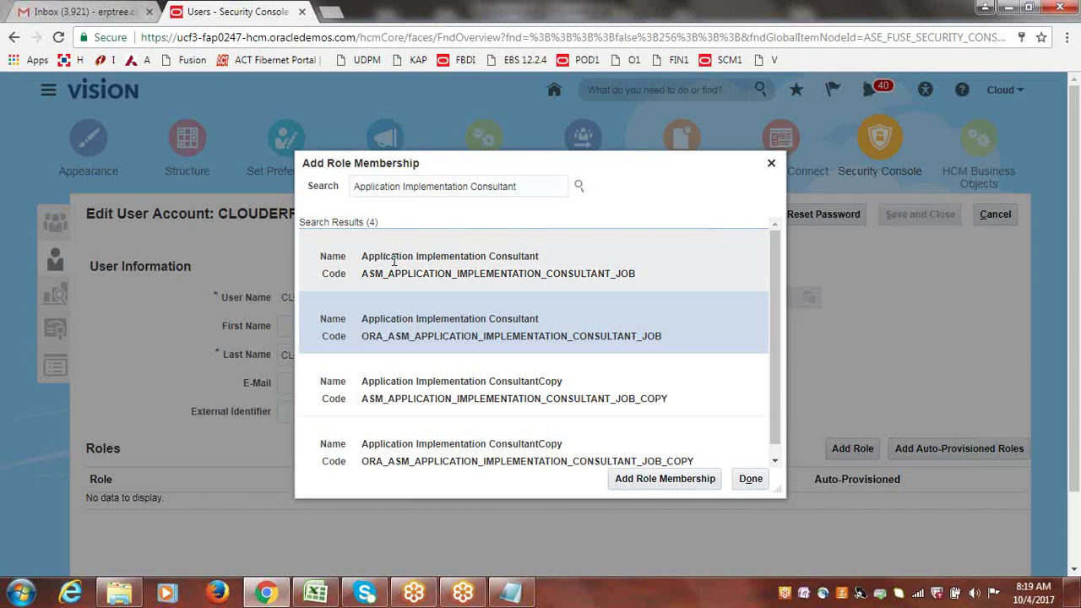
{"action": "left_click", "coordinate": [394, 261]}
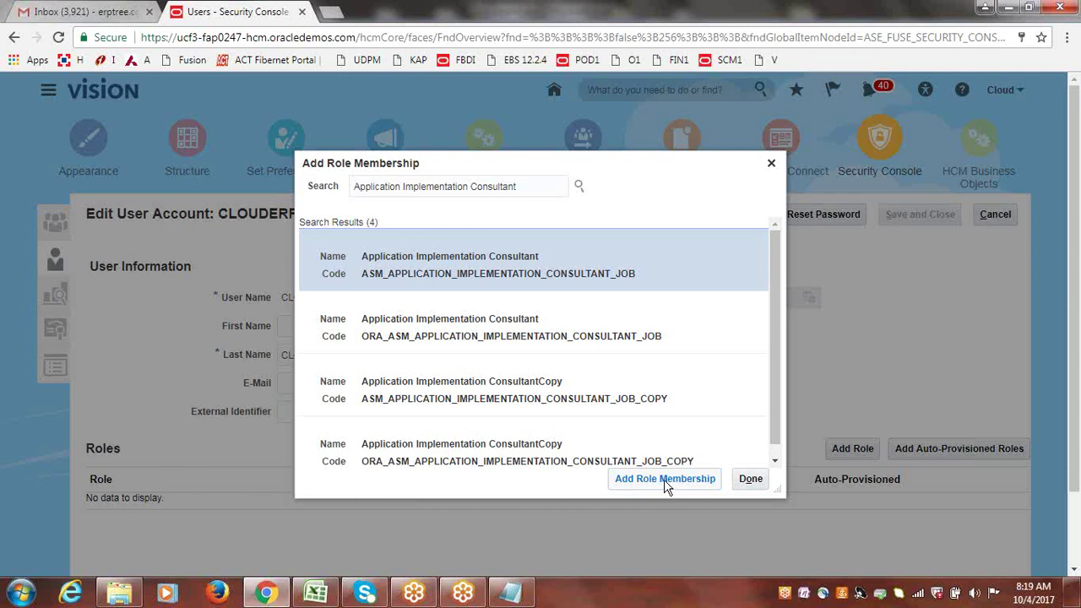
{"action": "left_click", "coordinate": [667, 479]}
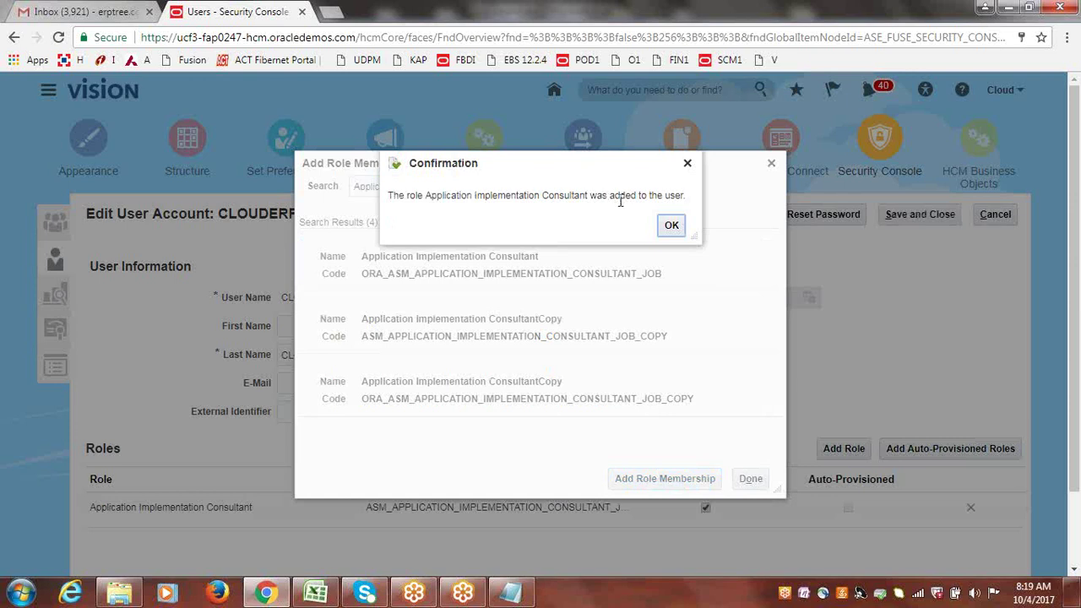
- Replace the role search with IT Security Manager and select the FND_IT_SECURITY_MANAGER_JOB result
{"action": "left_click", "coordinate": [675, 222]}
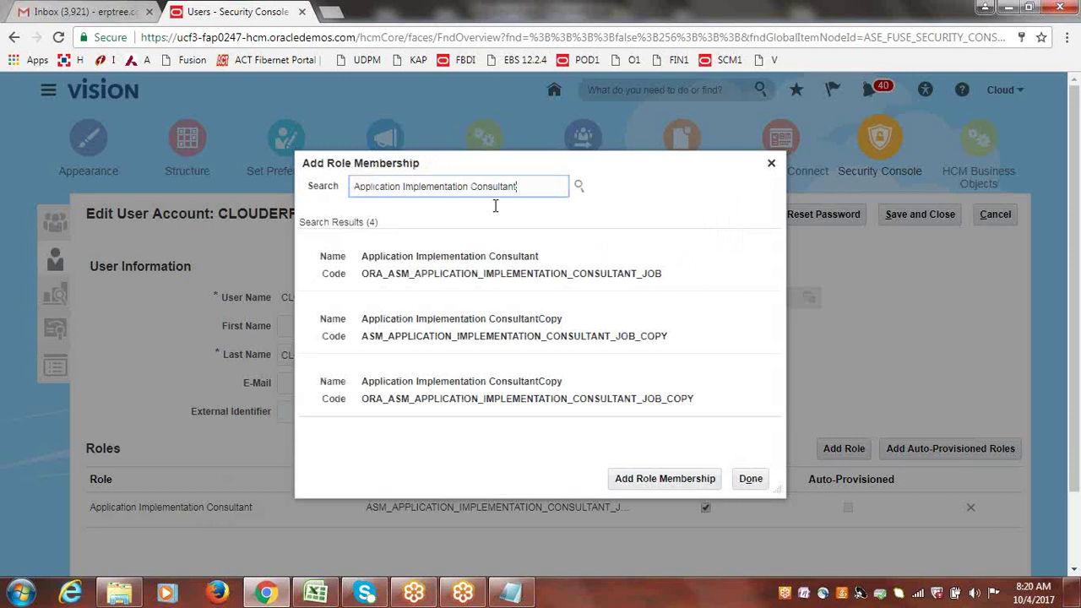
{"action": "triple_click", "coordinate": [491, 187]}
{"action": "key", "text": "BackSpace"}
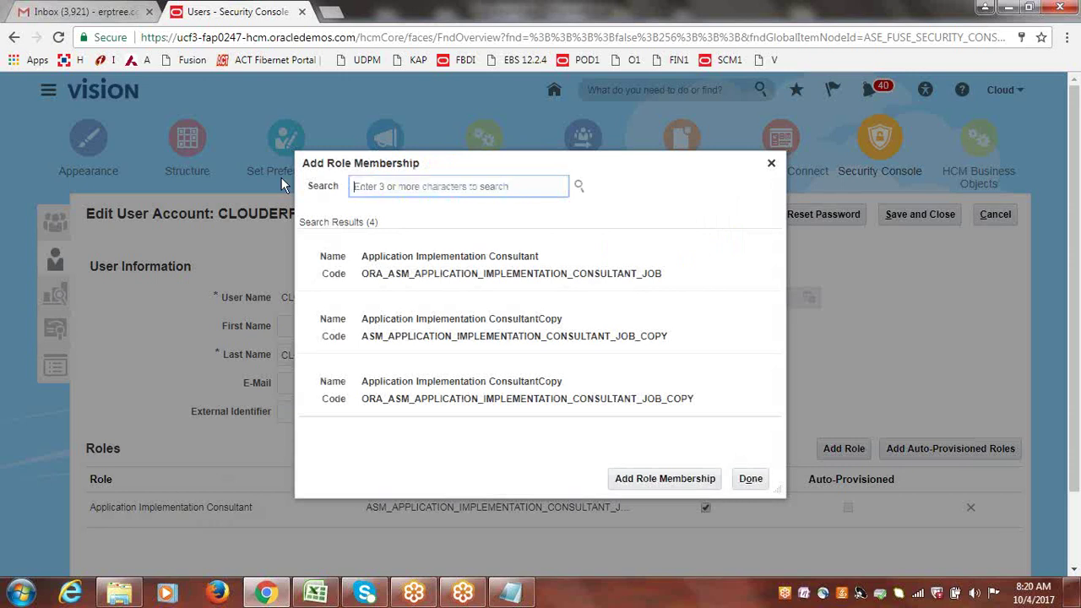
{"action": "type", "text": "I"}
{"action": "key", "text": "BackSpace"}
{"action": "type", "text": "I"}
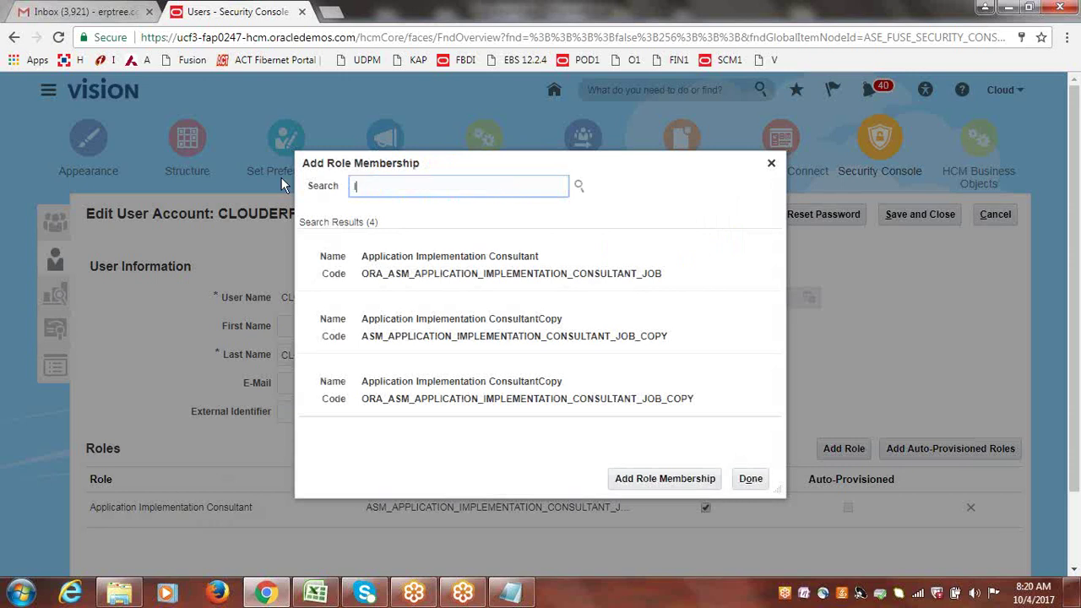
{"action": "type", "text": "T Secu"}
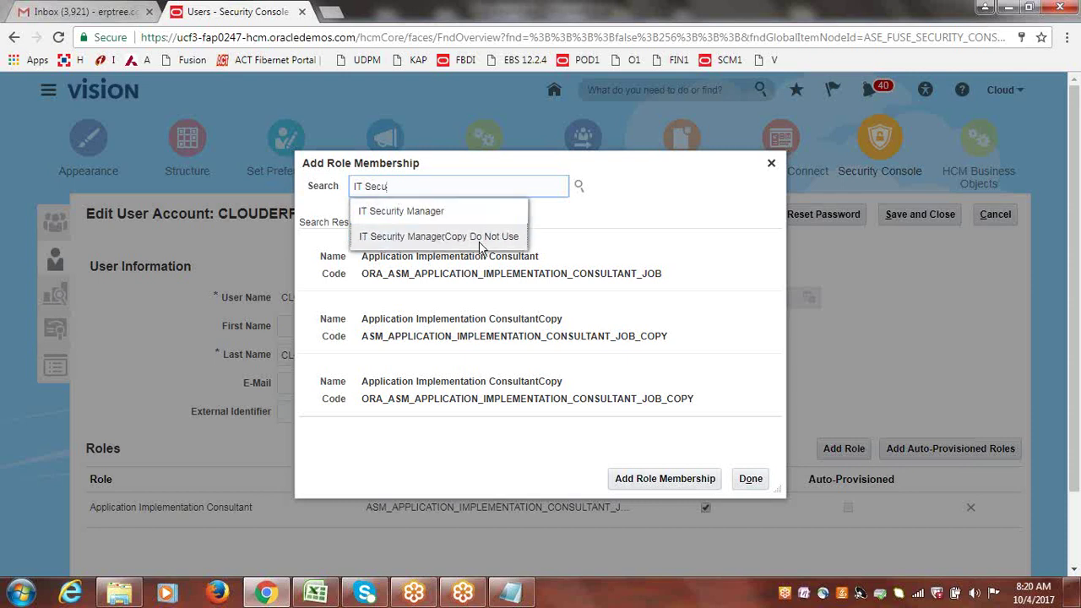
{"action": "left_click", "coordinate": [402, 214]}
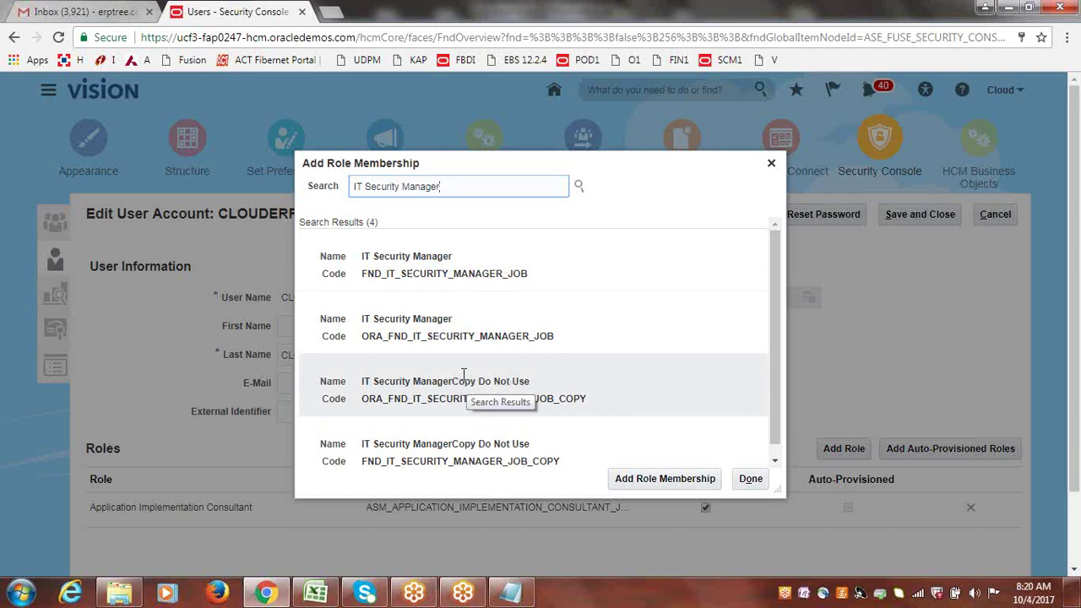
{"action": "left_click", "coordinate": [396, 285]}
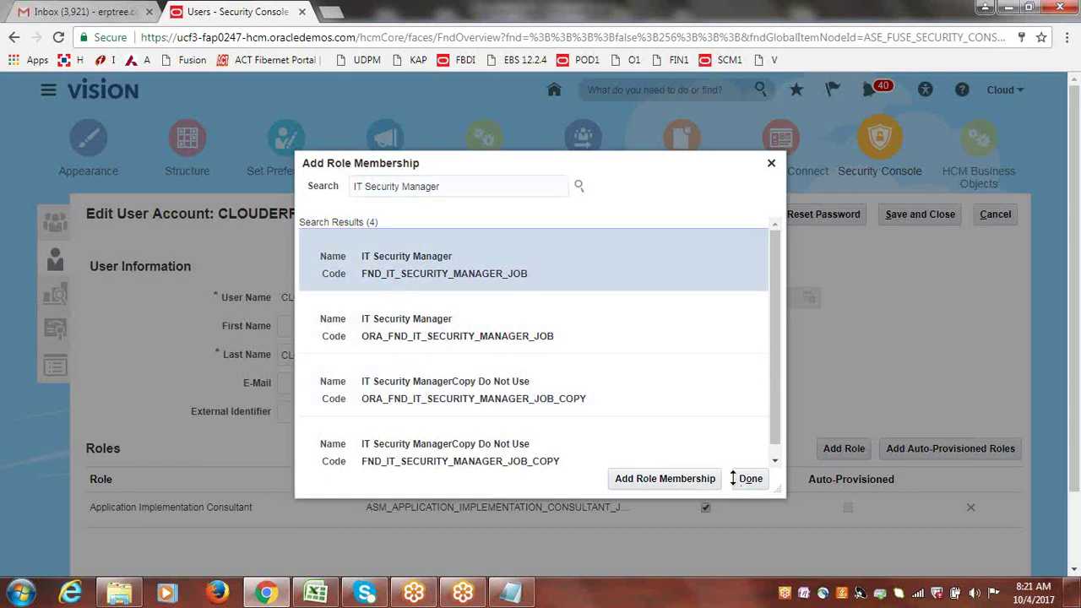
- Add the IT Security Manager role, then search roles for Employee
{"action": "left_click", "coordinate": [678, 485]}
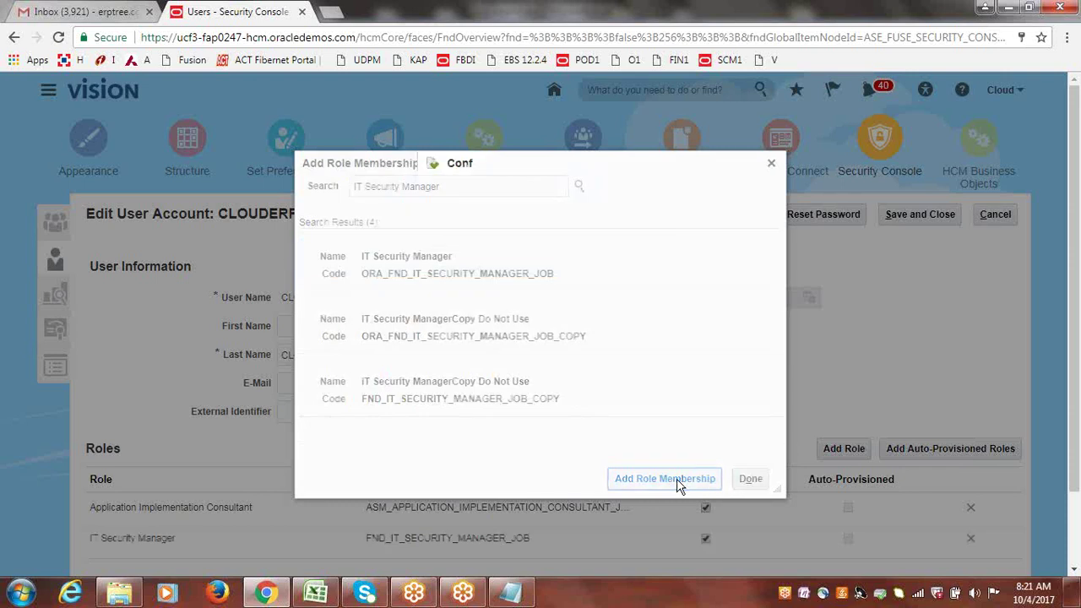
{"action": "left_click", "coordinate": [631, 224]}
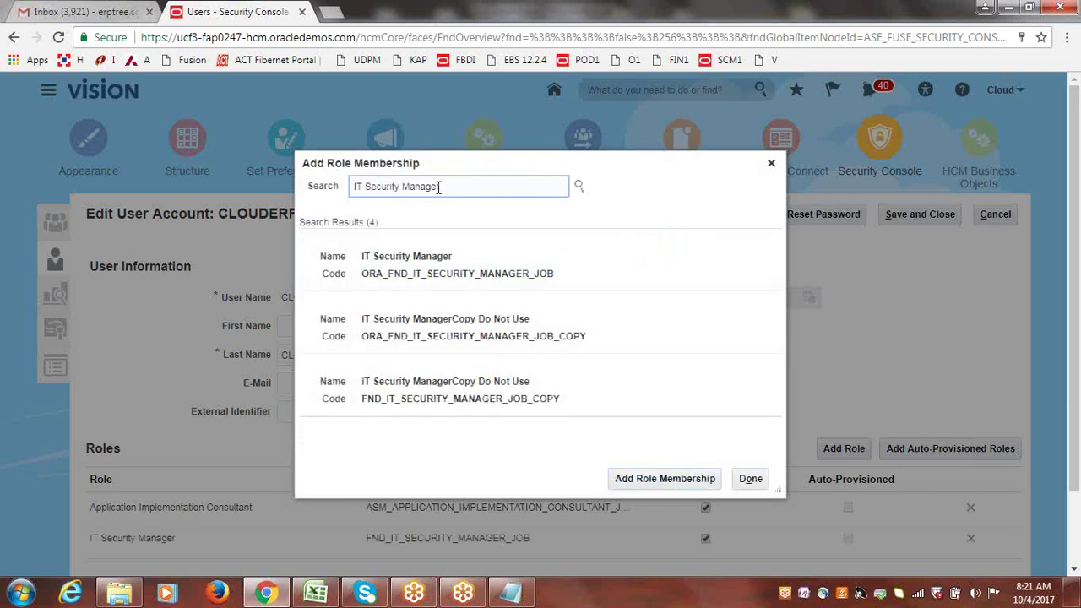
{"action": "triple_click", "coordinate": [441, 185]}
{"action": "type", "text": "Employee"}
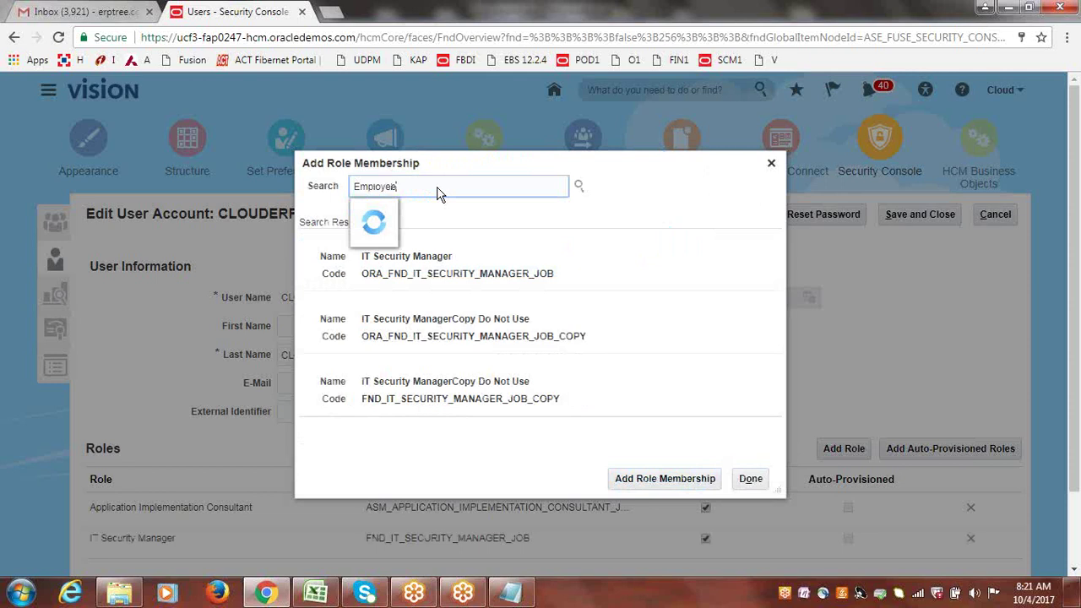
{"action": "left_click", "coordinate": [390, 223]}
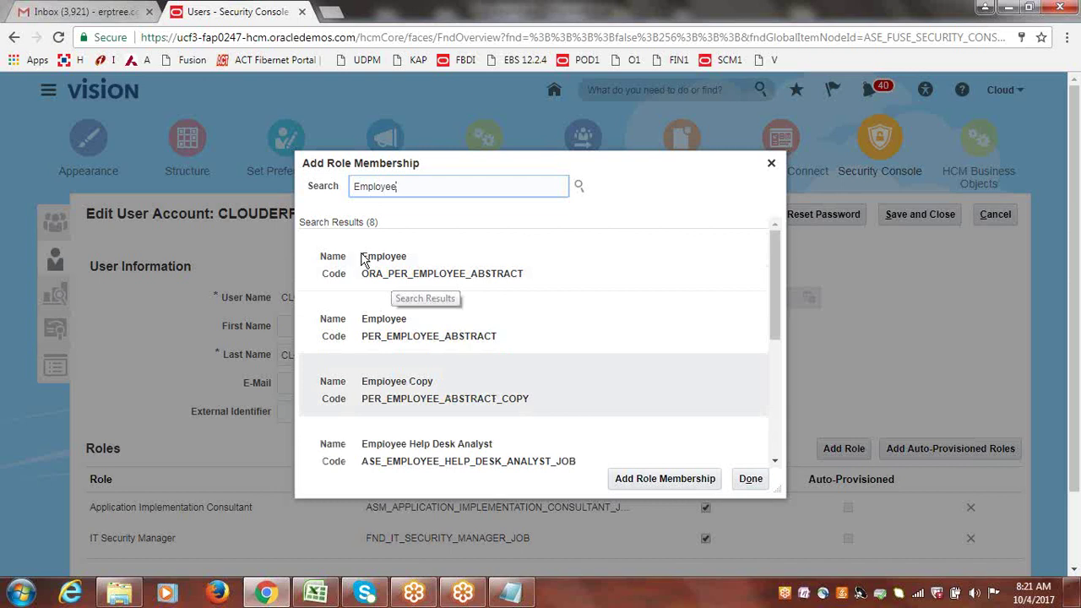
- Add the PER_EMPLOYEE_ABSTRACT Employee role and close the role membership dialog
{"action": "left_click", "coordinate": [375, 318]}
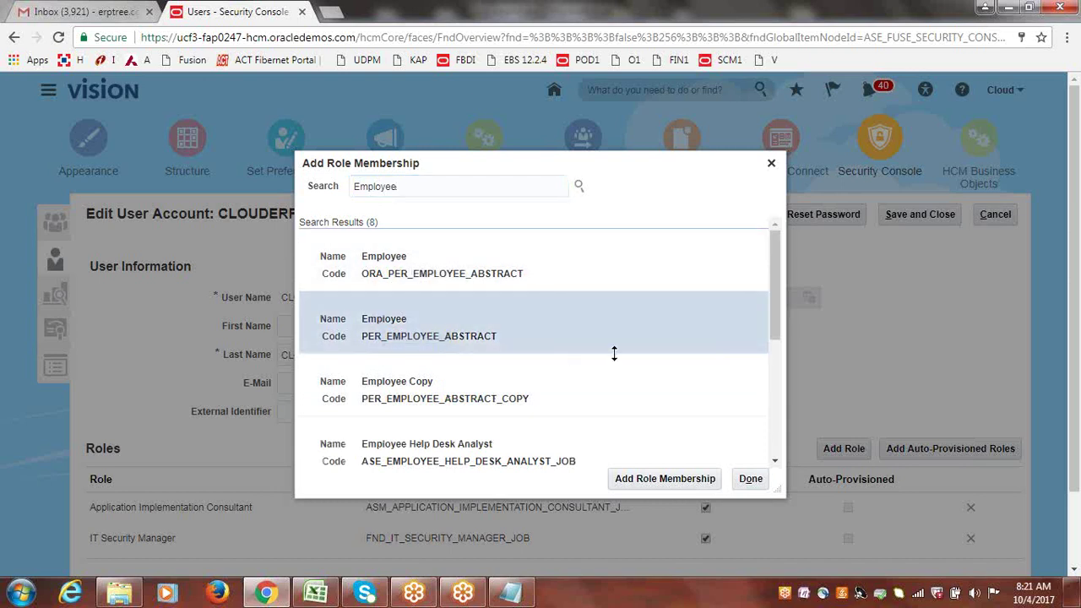
{"action": "left_click", "coordinate": [676, 483]}
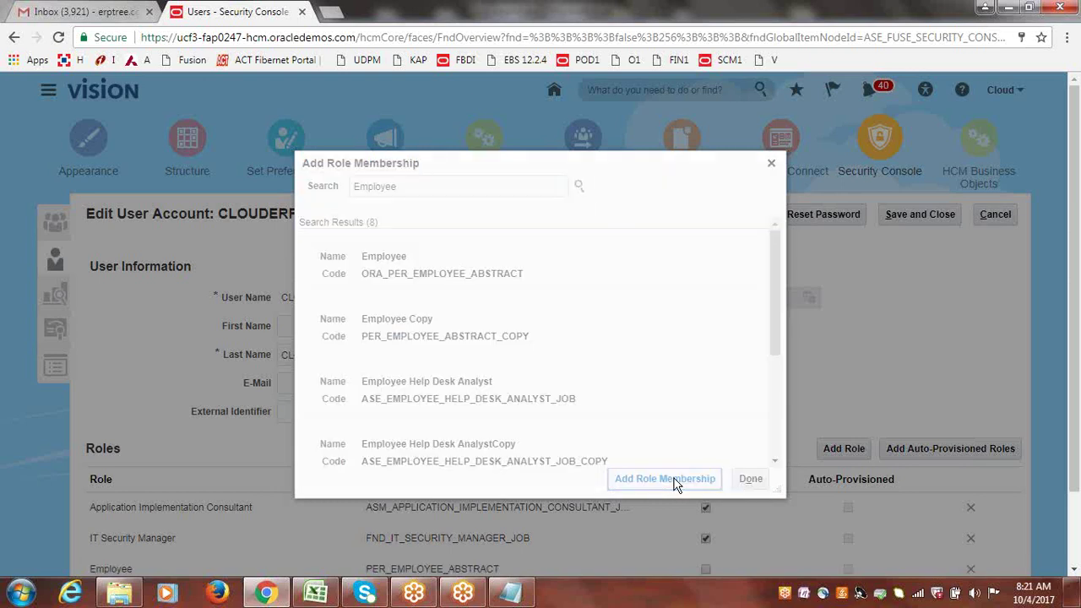
{"action": "left_click", "coordinate": [611, 226]}
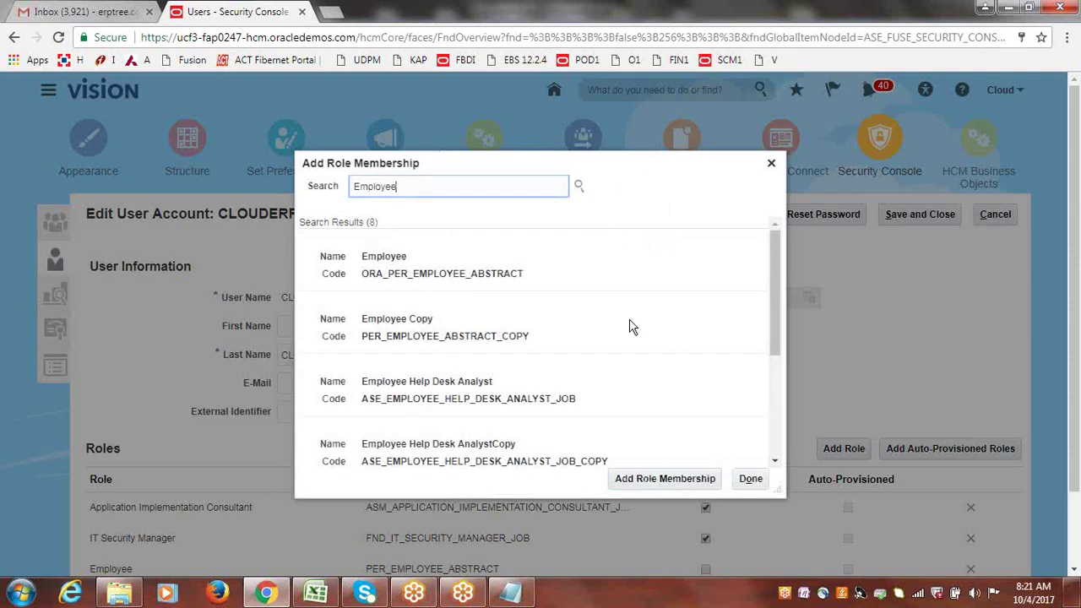
{"action": "left_click", "coordinate": [751, 483]}
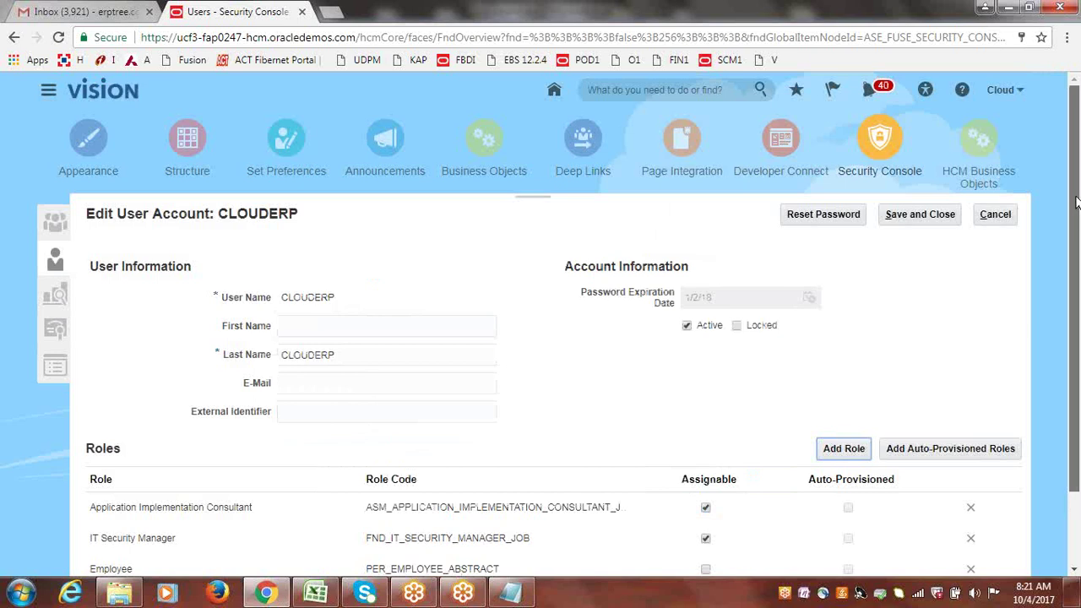
- Save the CLOUDERP role changes, return to User Accounts, and bring up the Excel notes
{"action": "left_click", "coordinate": [849, 457]}
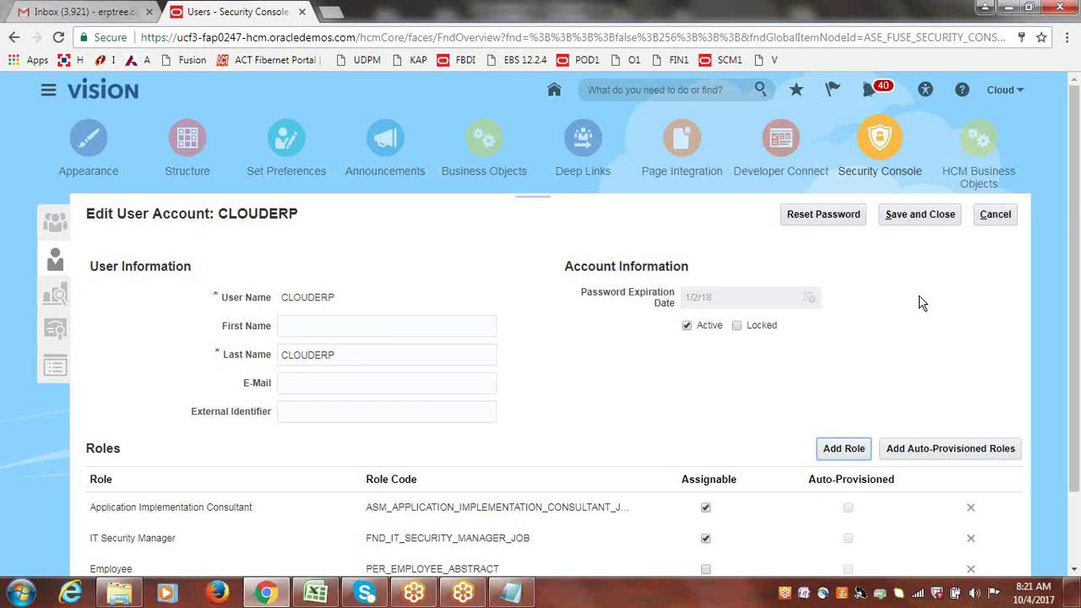
{"action": "left_click_drag", "start_coordinate": [1078, 251], "coordinate": [1077, 345]}
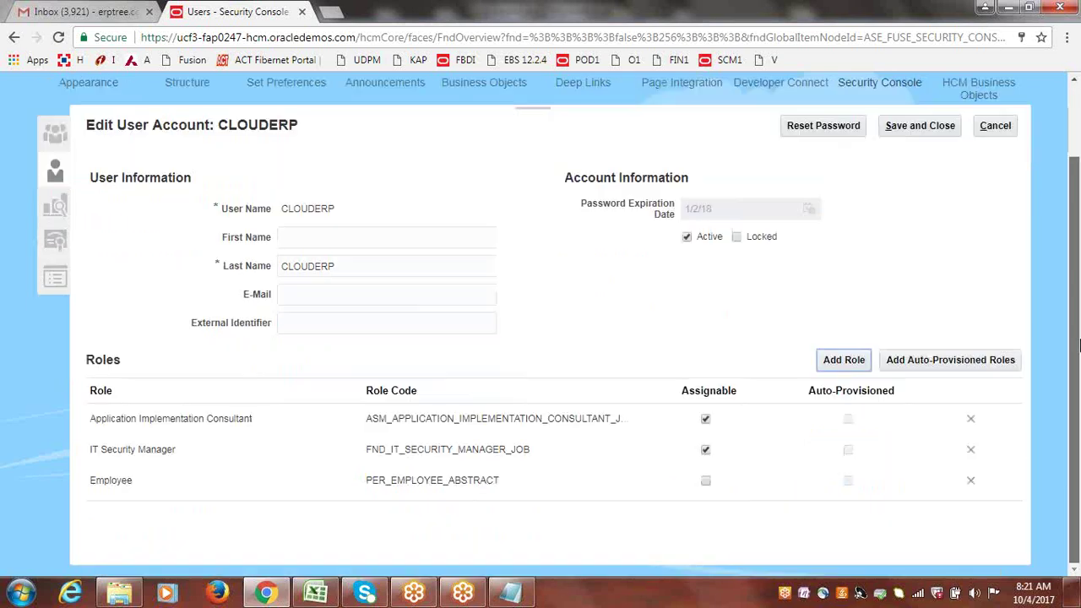
{"action": "scroll", "coordinate": [1030, 279], "scroll_direction": "up", "scroll_amount": 2}
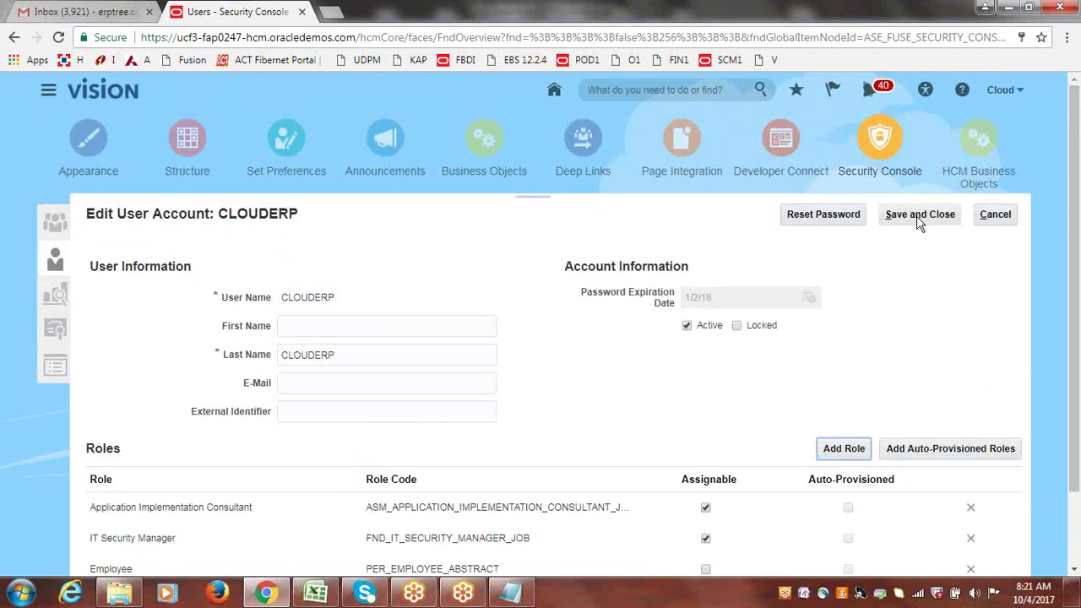
{"action": "left_click", "coordinate": [918, 216]}
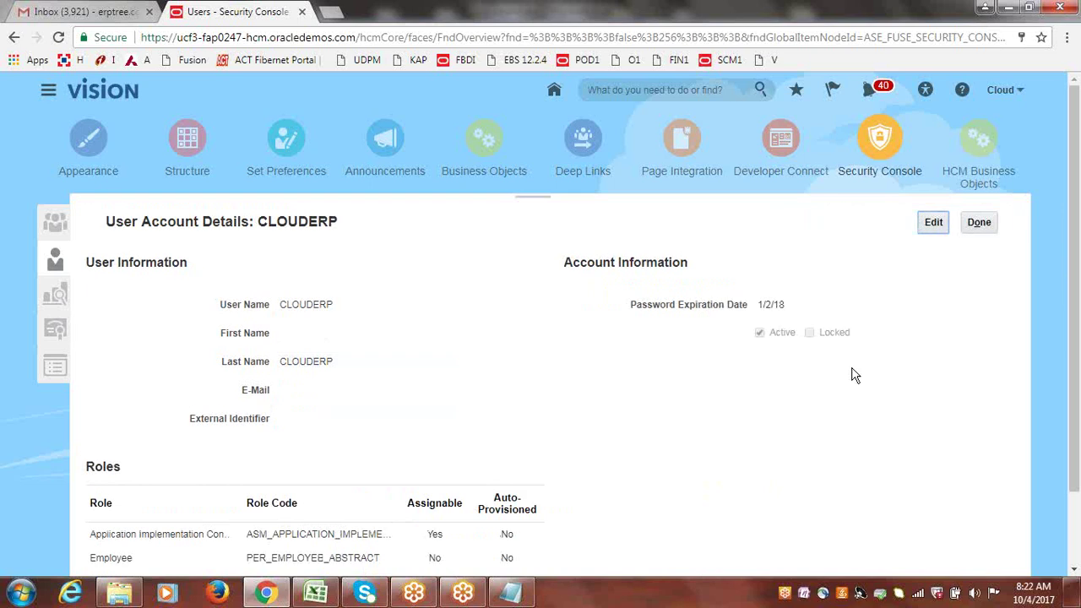
{"action": "left_click", "coordinate": [980, 225]}
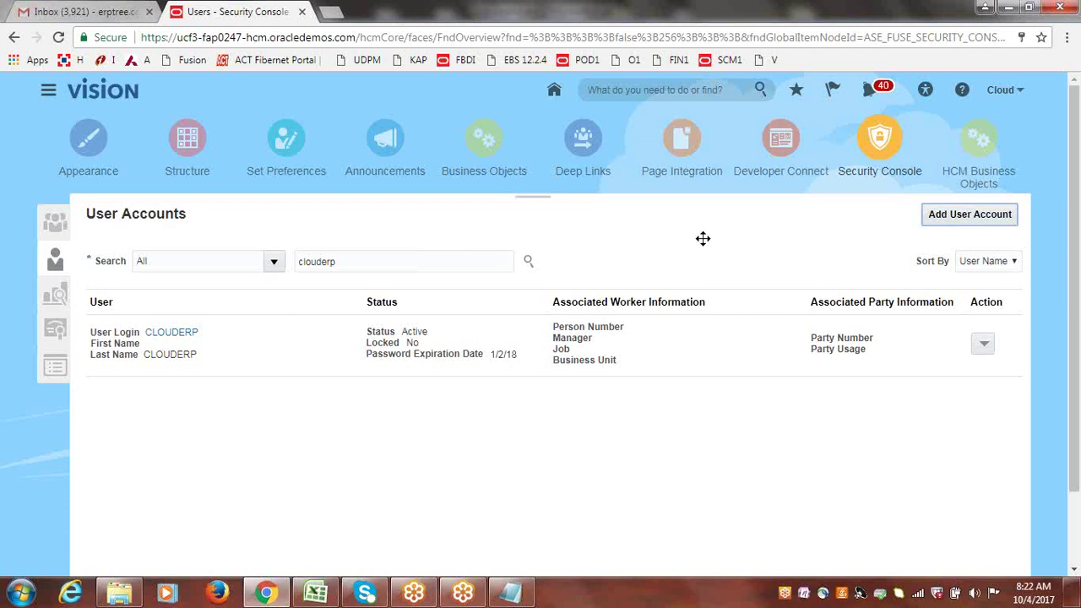
{"action": "left_click", "coordinate": [316, 594]}
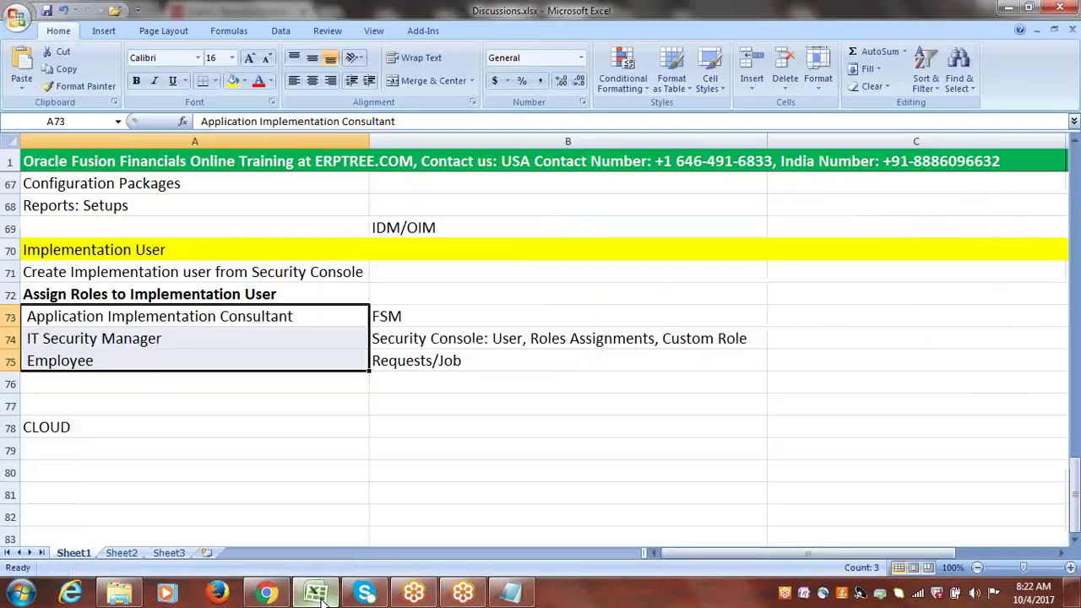
- Type 'Security Console: User (IDM)' into cell A80
{"action": "left_click", "coordinate": [131, 459]}
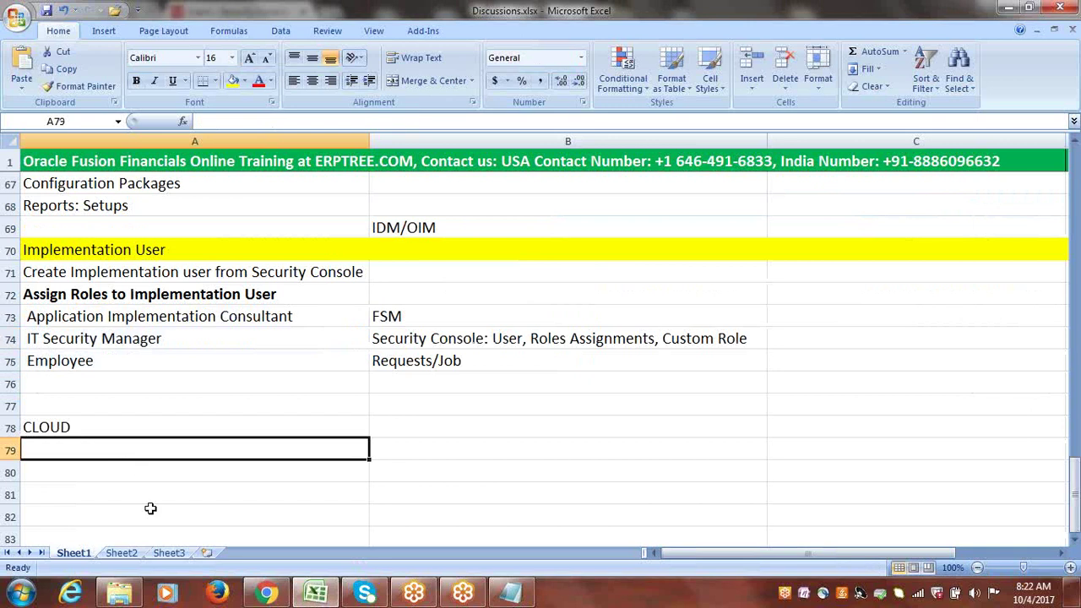
{"action": "left_click", "coordinate": [134, 471]}
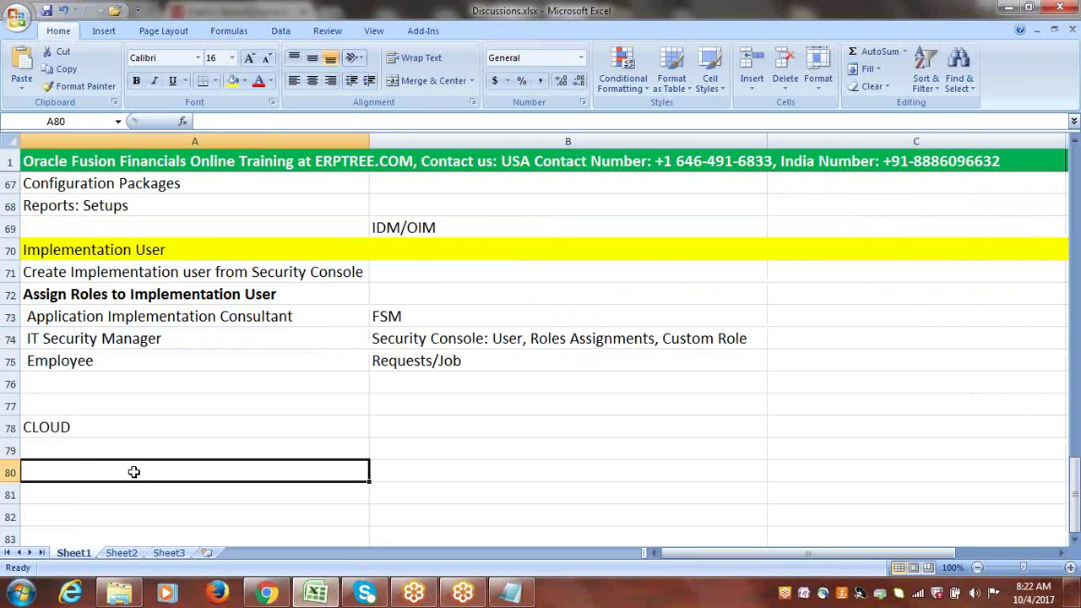
{"action": "type", "text": "U"}
{"action": "key", "text": "BackSpace"}
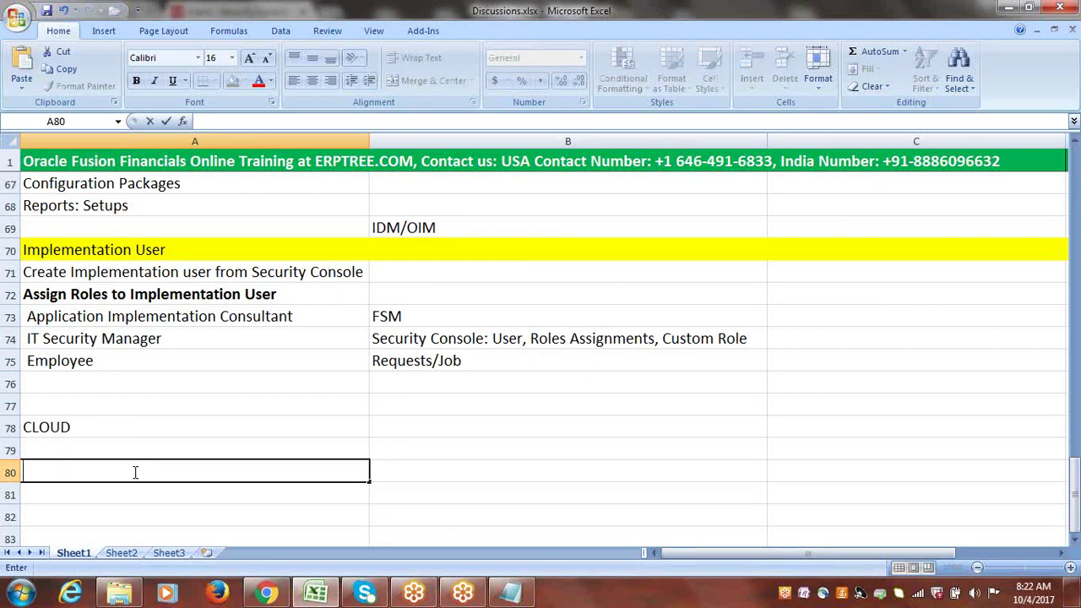
{"action": "type", "text": "Security CONSOL"}
{"action": "key", "text": "BackSpace"}
{"action": "key", "text": "BackSpace"}
{"action": "key", "text": "BackSpace"}
{"action": "key", "text": "BackSpace"}
{"action": "key", "text": "BackSpace"}
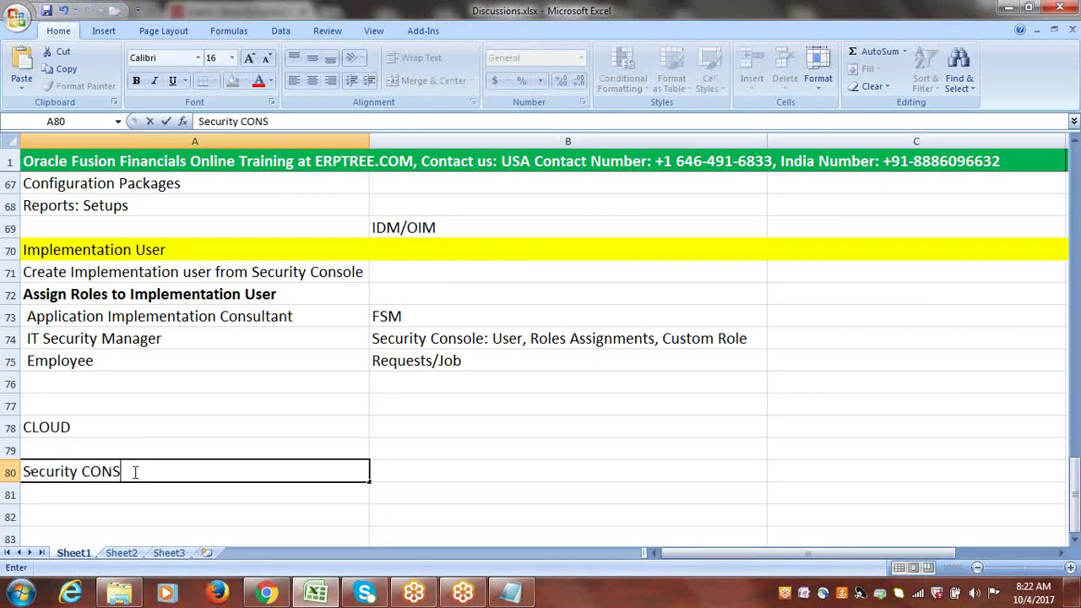
{"action": "type", "text": "onsole: US"}
{"action": "key", "text": "BackSpace"}
{"action": "type", "text": "ser"}
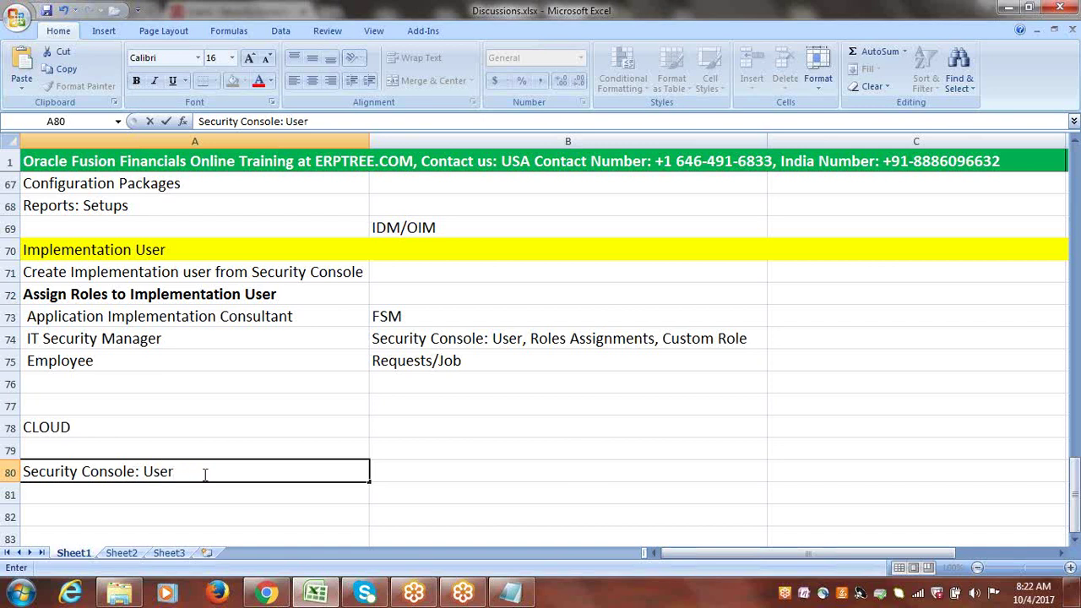
{"action": "type", "text": " (IDM)"}
- Highlight Security Console and User in the A80 note, then commit it
{"action": "left_click_drag", "start_coordinate": [174, 471], "coordinate": [149, 472]}
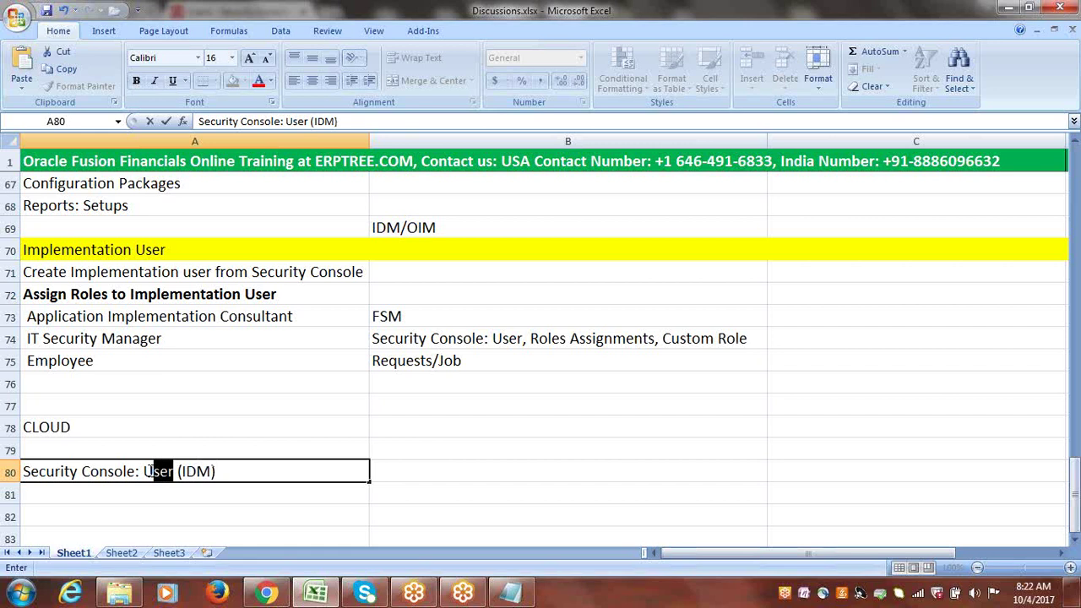
{"action": "left_click_drag", "start_coordinate": [24, 471], "coordinate": [135, 471]}
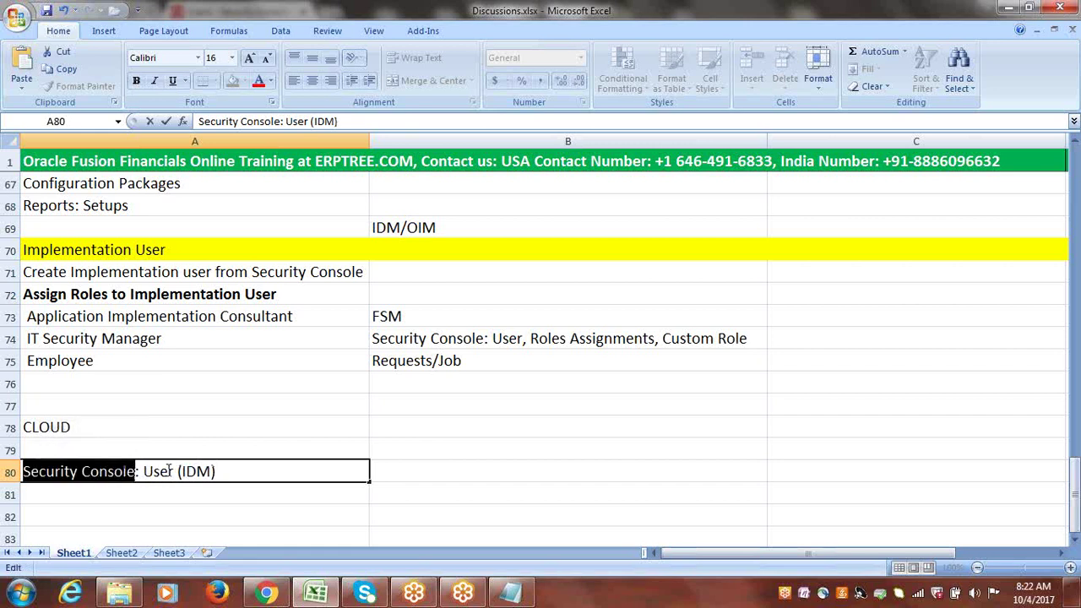
{"action": "left_click_drag", "start_coordinate": [143, 472], "coordinate": [18, 471]}
{"action": "left_click_drag", "start_coordinate": [144, 473], "coordinate": [213, 473]}
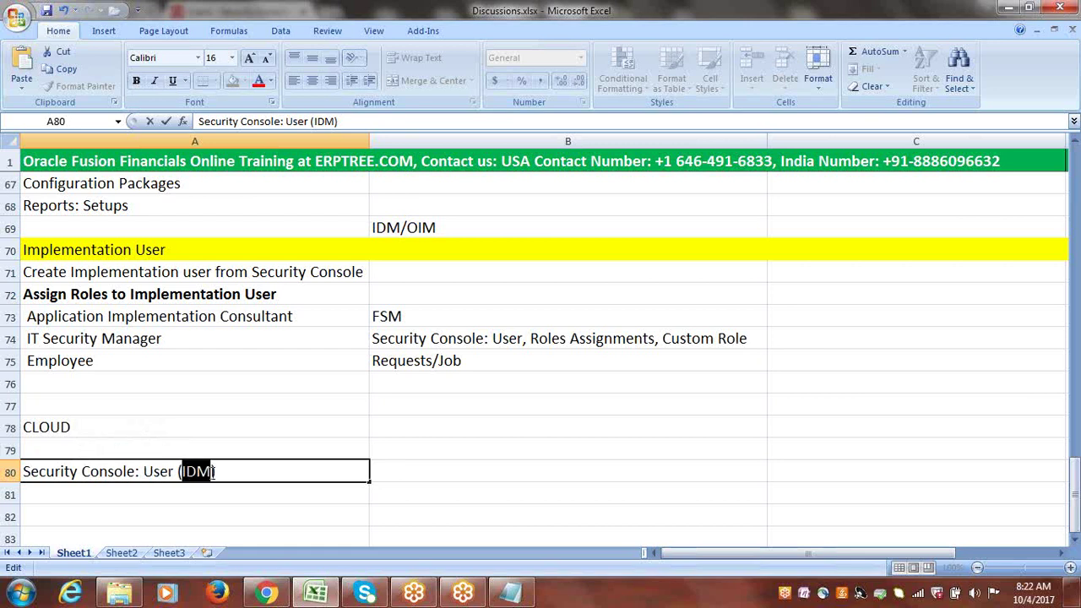
{"action": "left_click", "coordinate": [229, 473]}
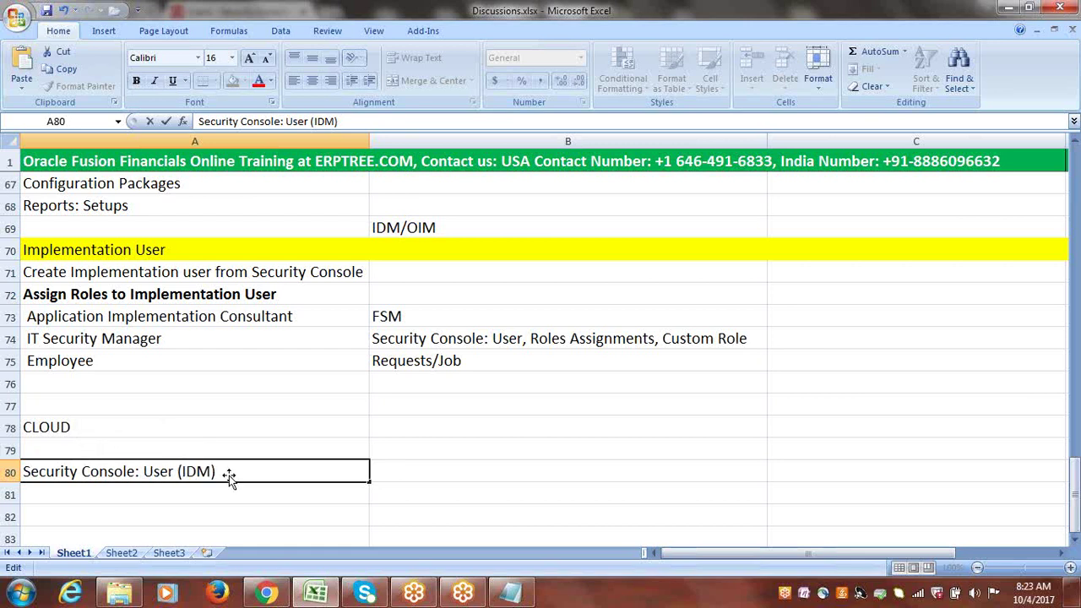
{"action": "key", "text": "Return"}
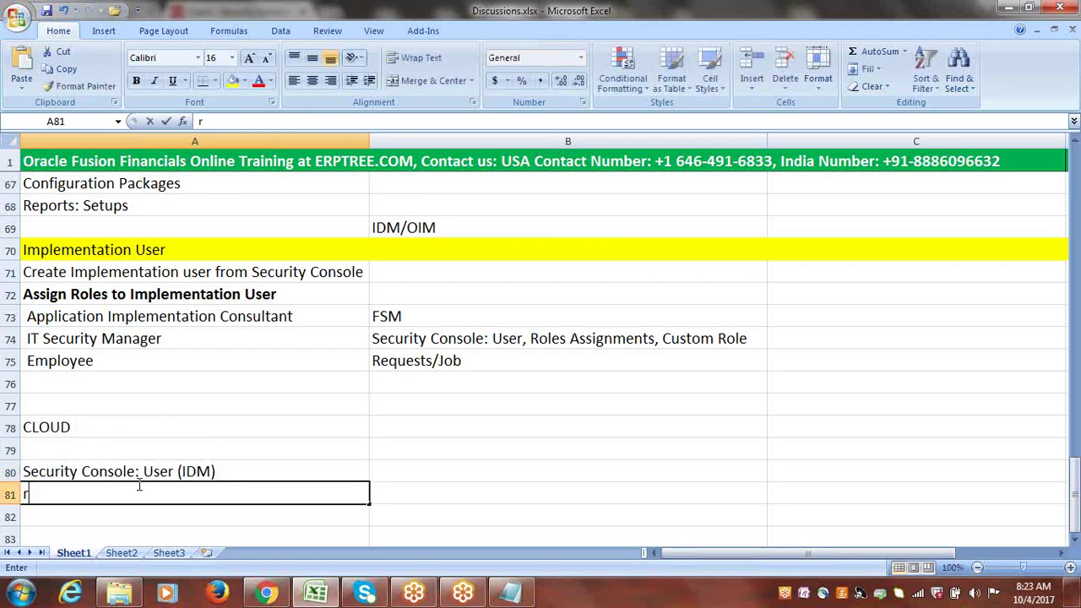
- Enter 'Roles: APM' in A81, then highlight User in A80 and Roles/APM in A81
{"action": "type", "text": "Role"}
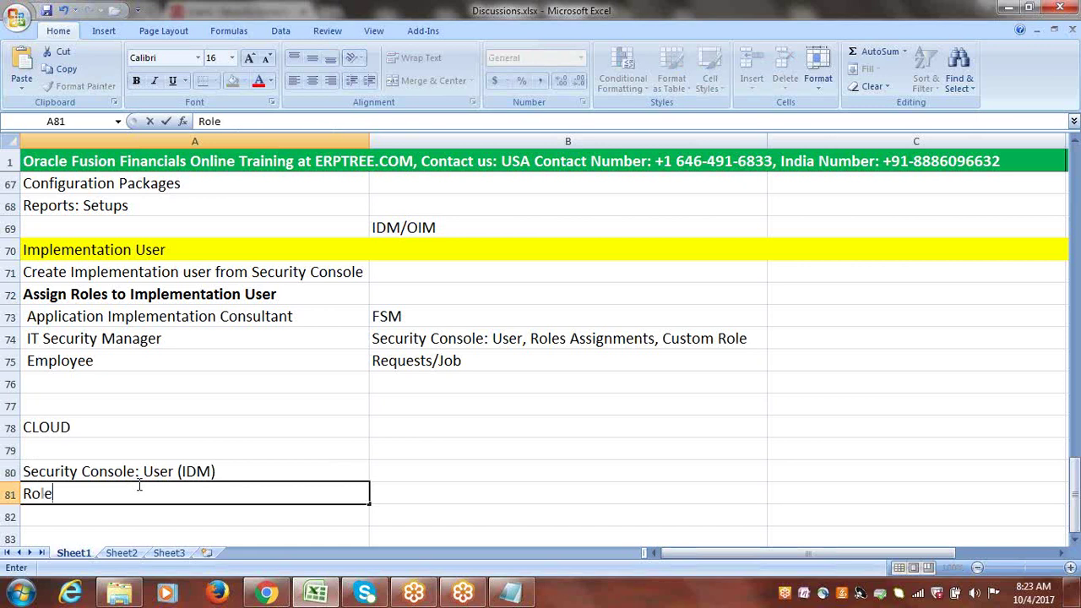
{"action": "type", "text": "s: APM"}
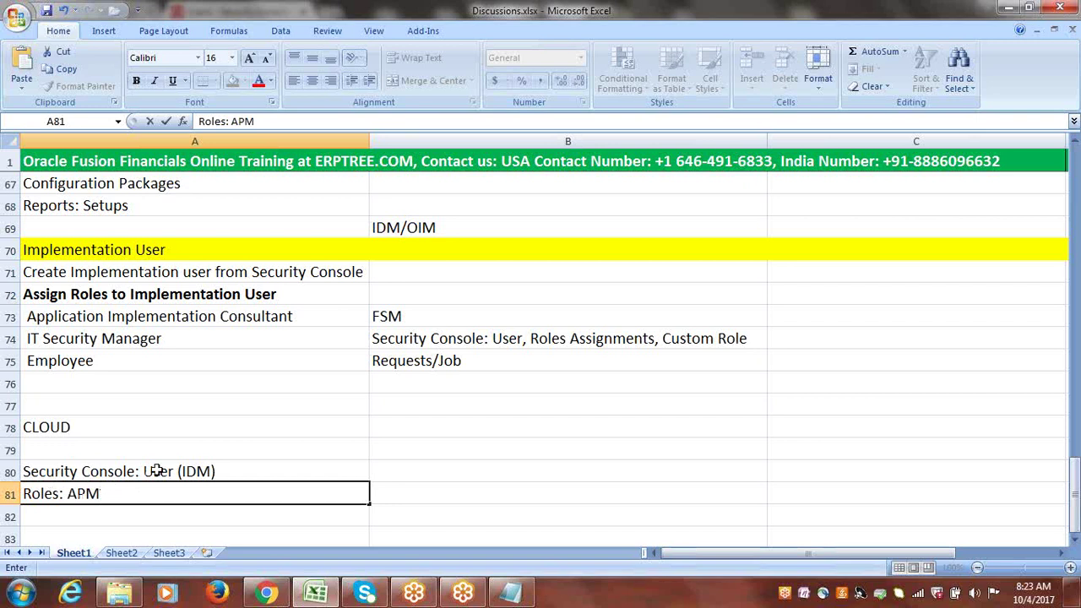
{"action": "left_click", "coordinate": [145, 472]}
{"action": "double_click", "coordinate": [145, 472]}
{"action": "left_click_drag", "start_coordinate": [143, 471], "coordinate": [177, 473]}
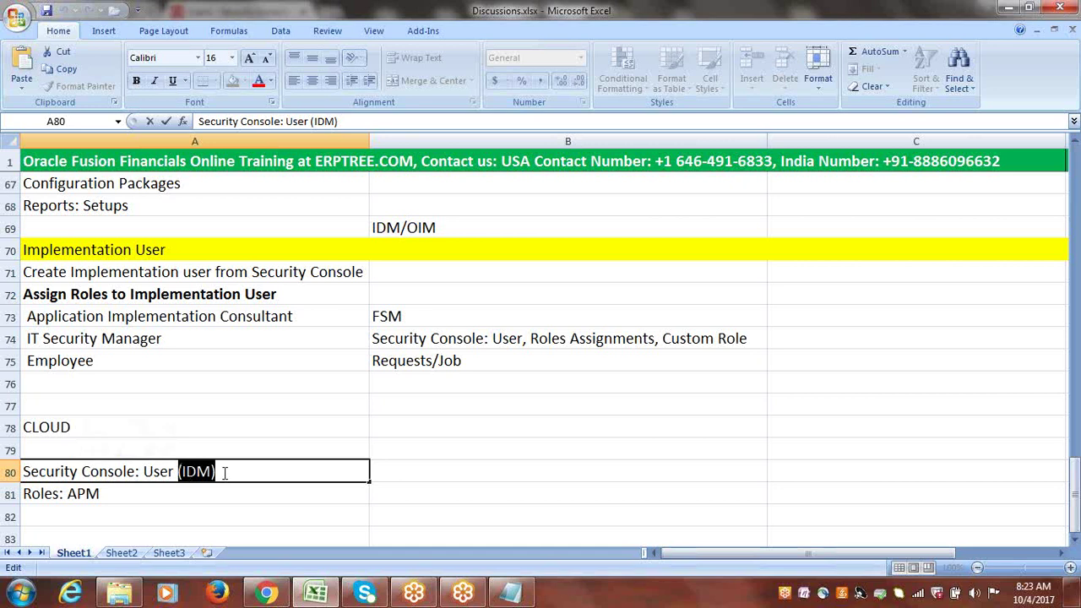
{"action": "double_click", "coordinate": [63, 498]}
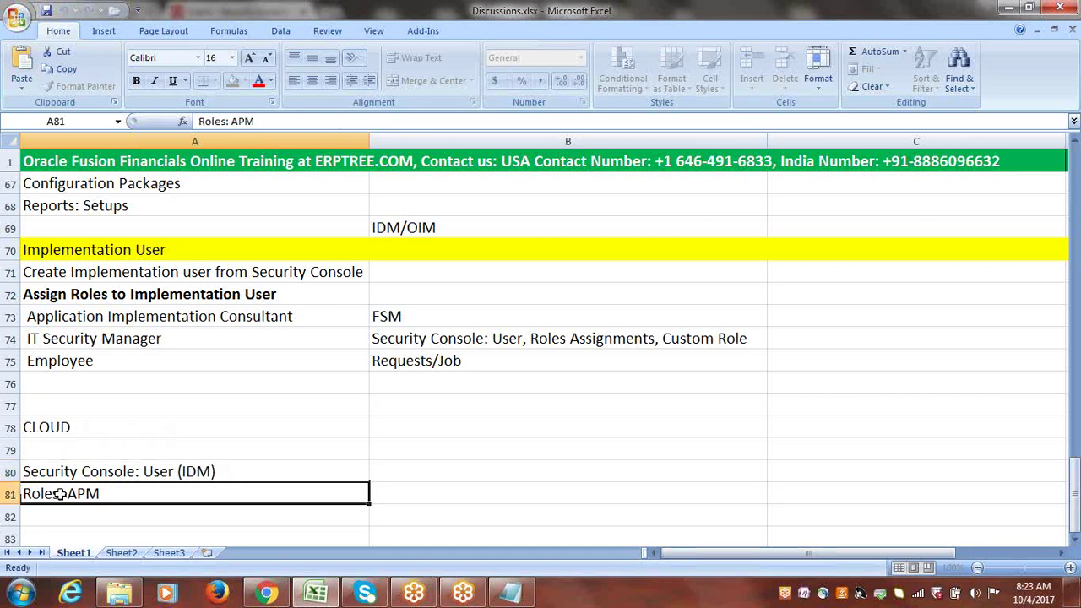
{"action": "left_click_drag", "start_coordinate": [68, 497], "coordinate": [25, 497]}
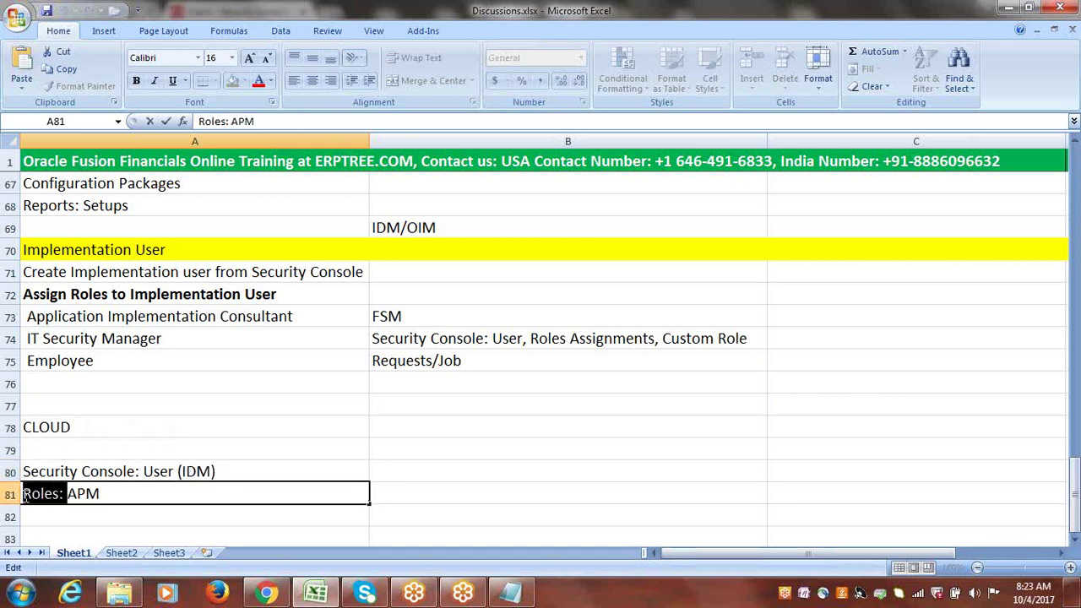
{"action": "left_click", "coordinate": [103, 496]}
{"action": "left_click_drag", "start_coordinate": [103, 496], "coordinate": [68, 497]}
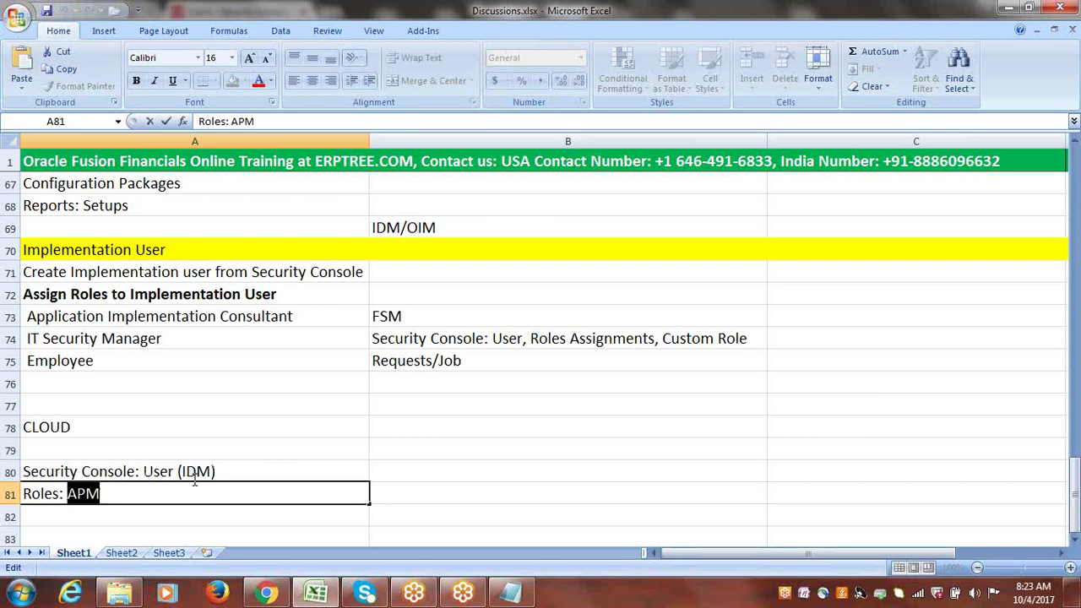
- Re-highlight 'Security Console:', '(IDM)' and 'APM' in the A80 and A81 notes
{"action": "left_click", "coordinate": [48, 474]}
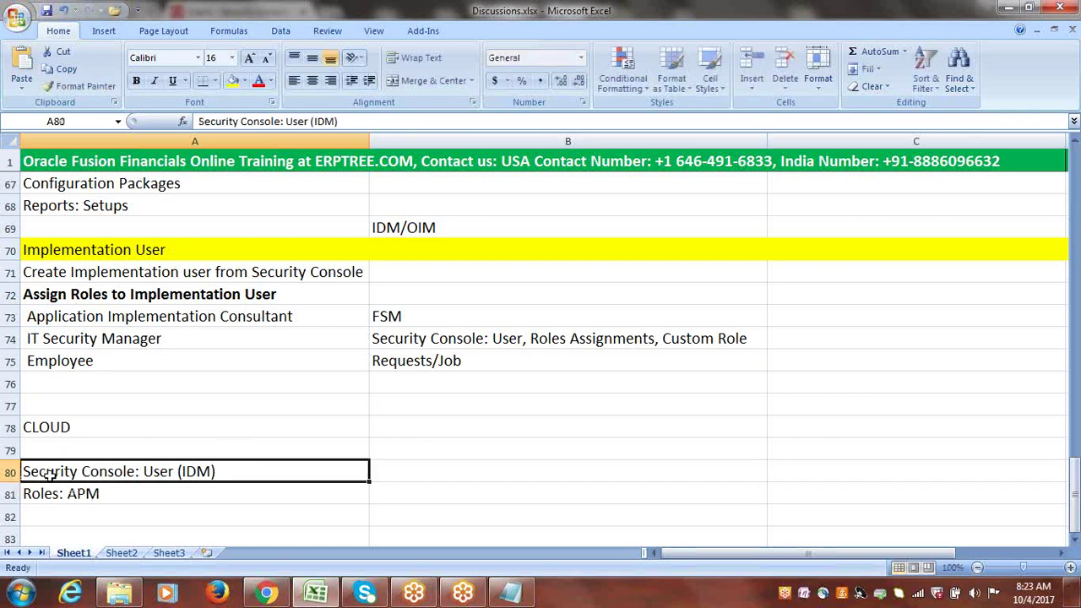
{"action": "double_click", "coordinate": [138, 471]}
{"action": "left_click_drag", "start_coordinate": [140, 471], "coordinate": [4, 471]}
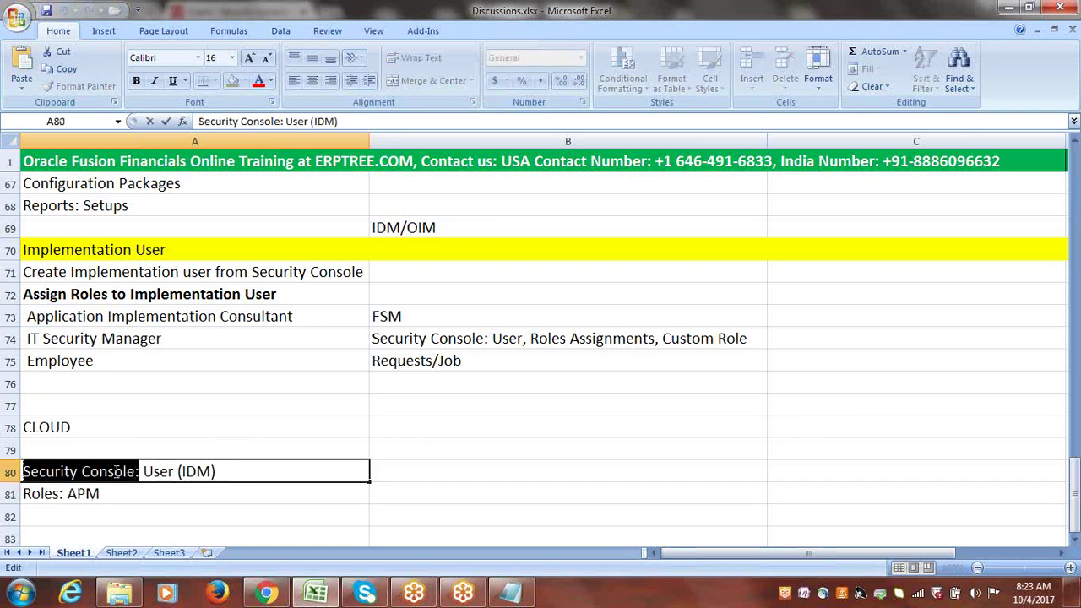
{"action": "left_click_drag", "start_coordinate": [218, 471], "coordinate": [177, 471]}
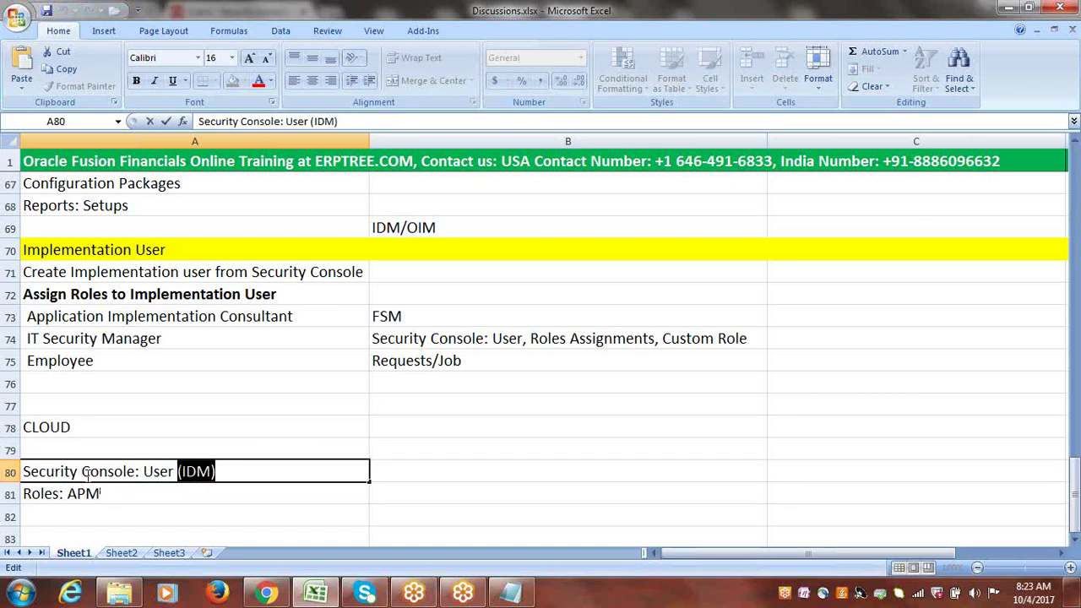
{"action": "double_click", "coordinate": [69, 497]}
{"action": "left_click_drag", "start_coordinate": [68, 494], "coordinate": [105, 496]}
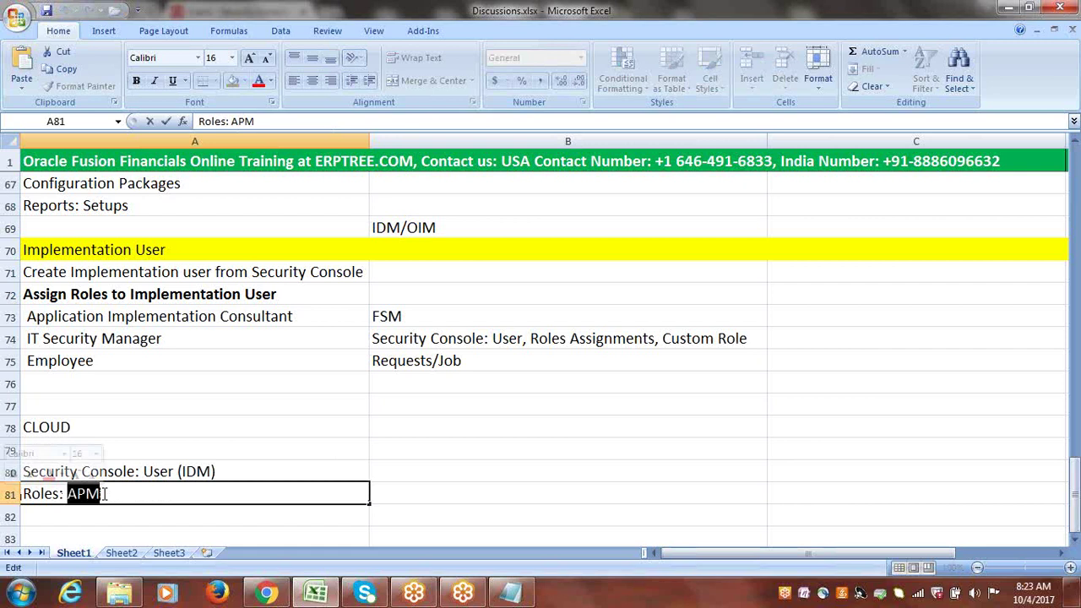
{"action": "left_click", "coordinate": [104, 494]}
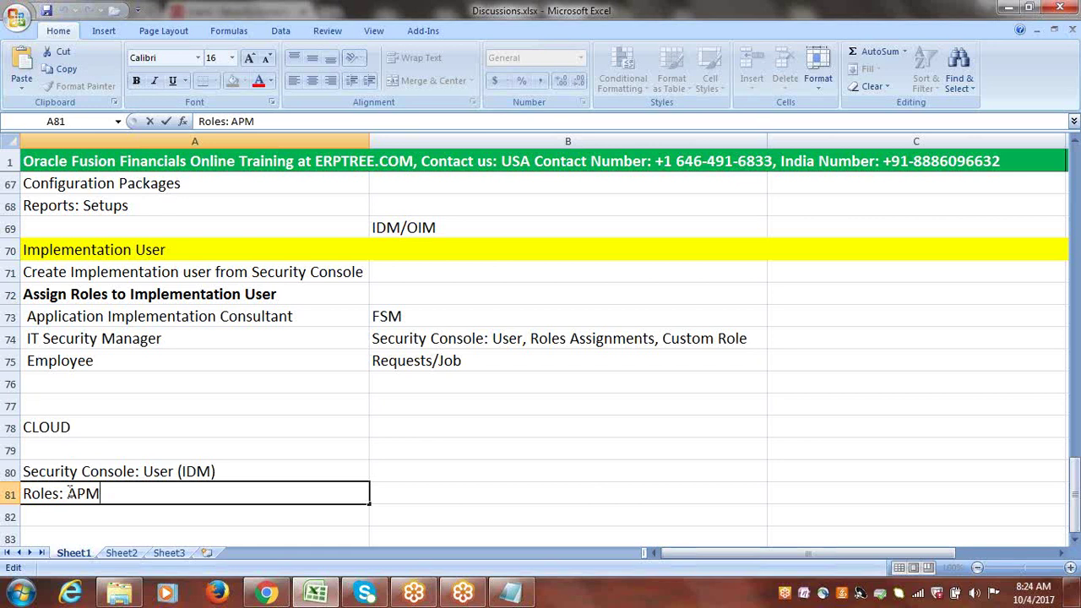
{"action": "left_click", "coordinate": [52, 473]}
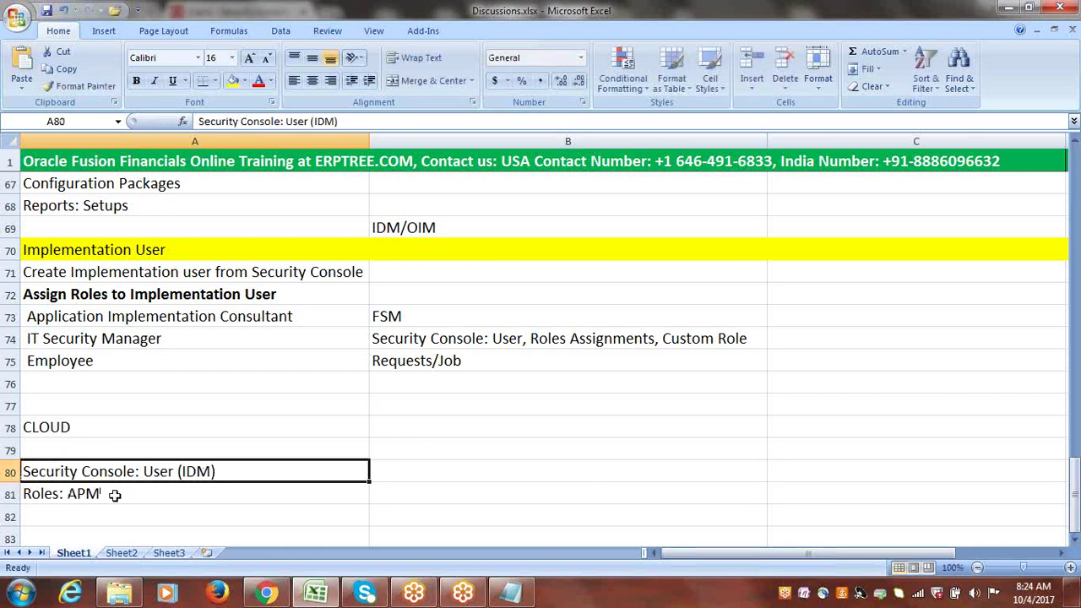
- Point between the A80 and A81 notes, then select cell B80
{"action": "left_click", "coordinate": [145, 490]}
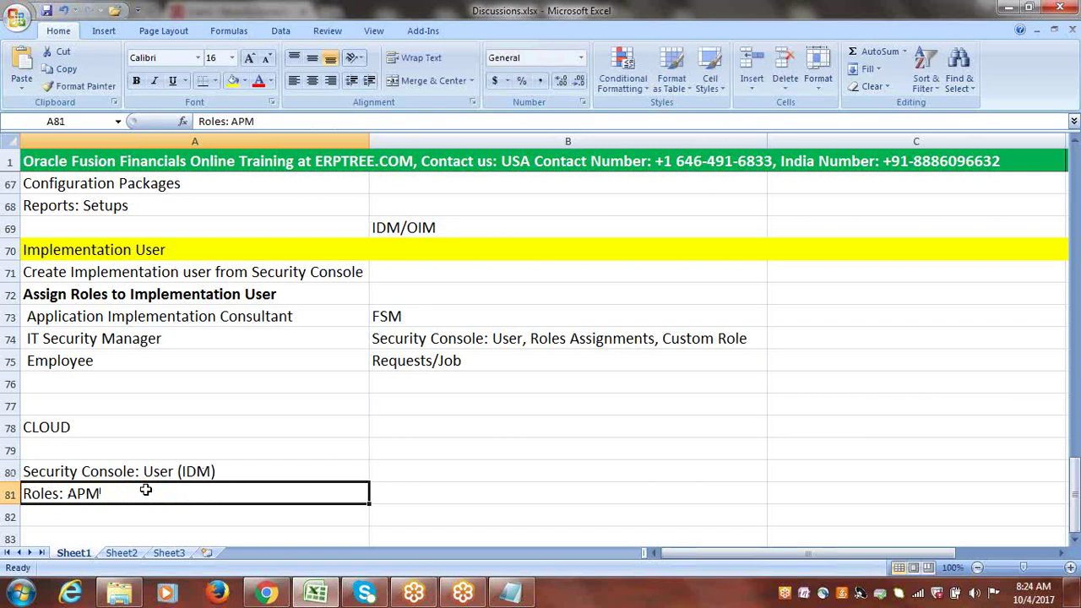
{"action": "left_click", "coordinate": [200, 472]}
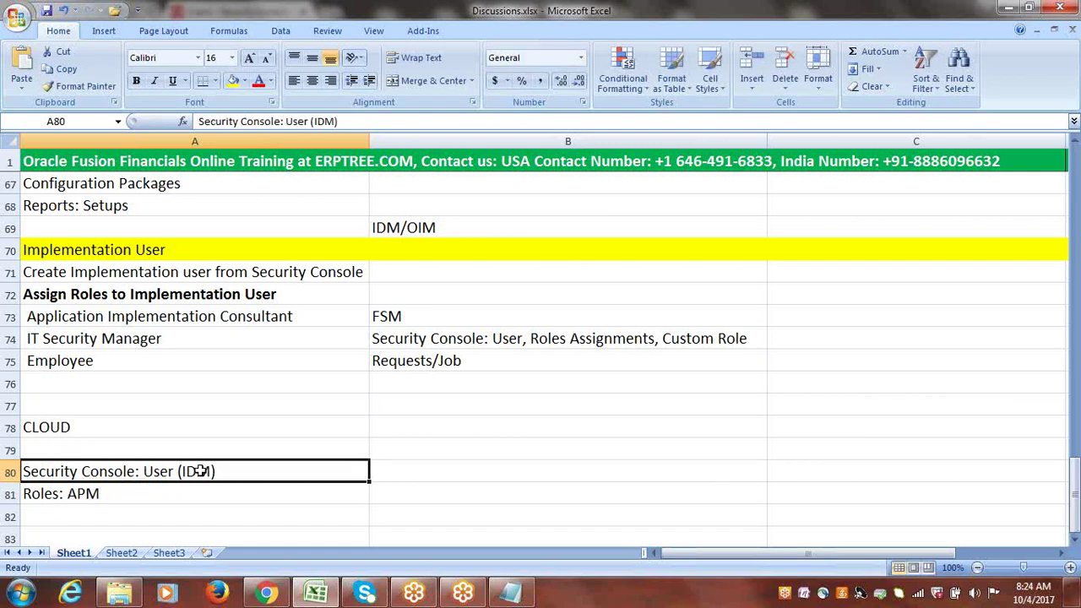
{"action": "left_click", "coordinate": [93, 494]}
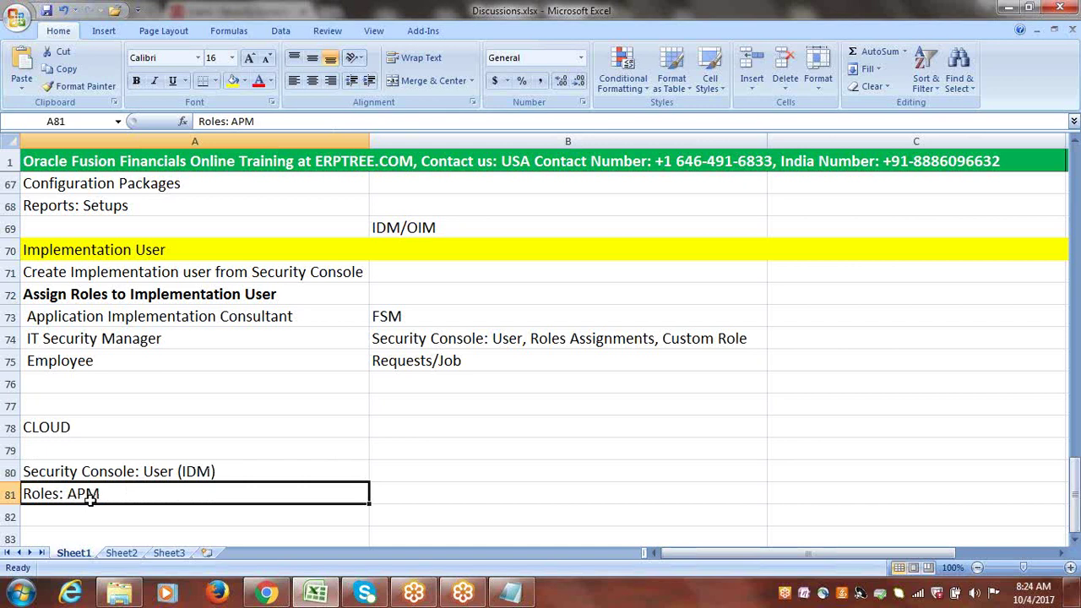
{"action": "left_click", "coordinate": [208, 471]}
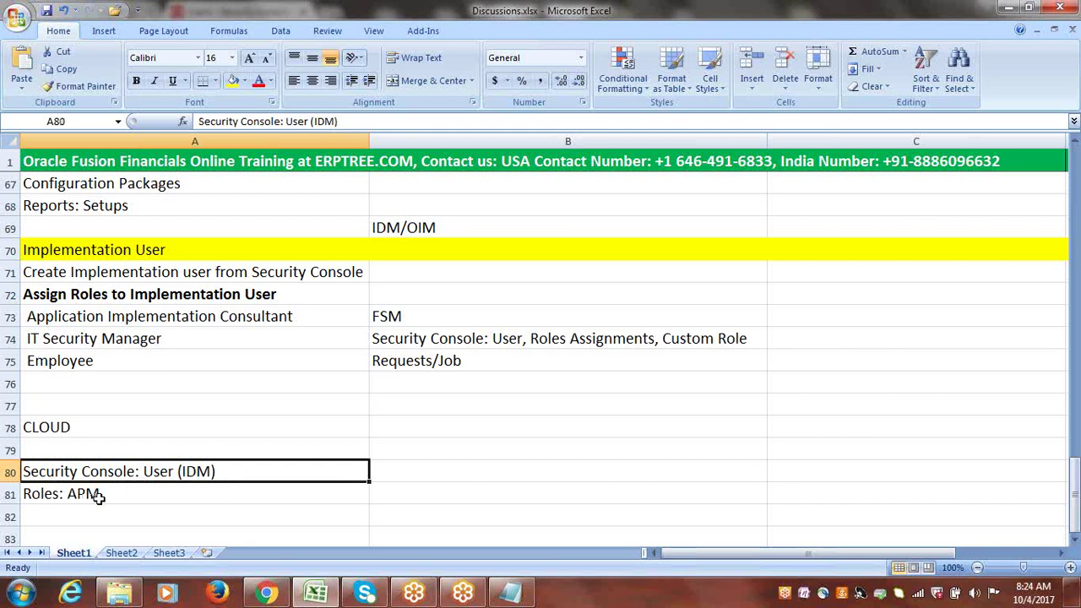
{"action": "left_click", "coordinate": [395, 474]}
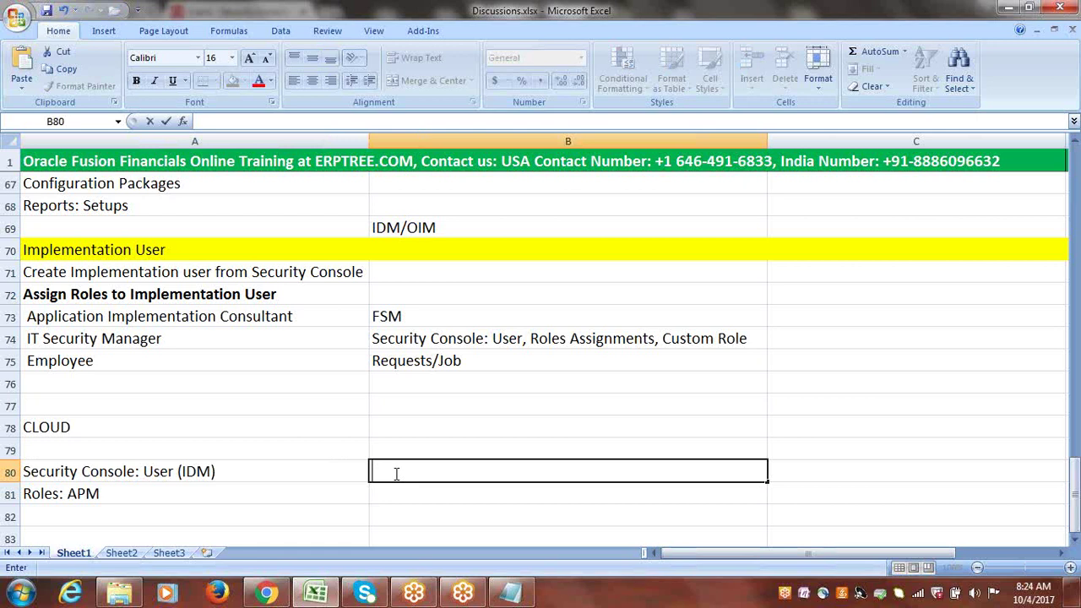
{"action": "type", "text": "LDAP"}
{"action": "left_click_drag", "start_coordinate": [429, 469], "coordinate": [373, 471]}
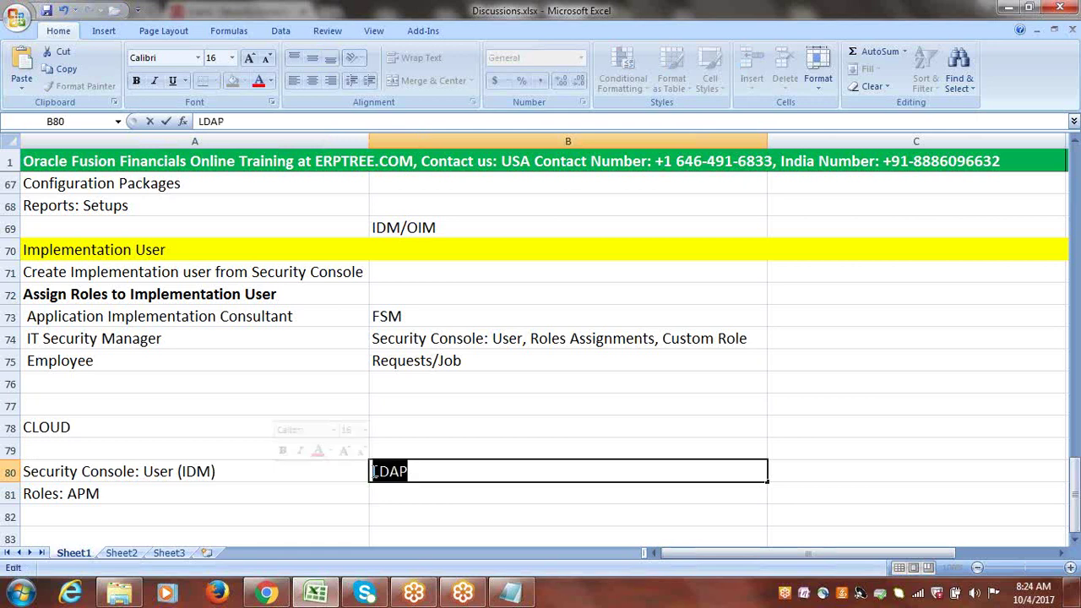
{"action": "left_click", "coordinate": [427, 471]}
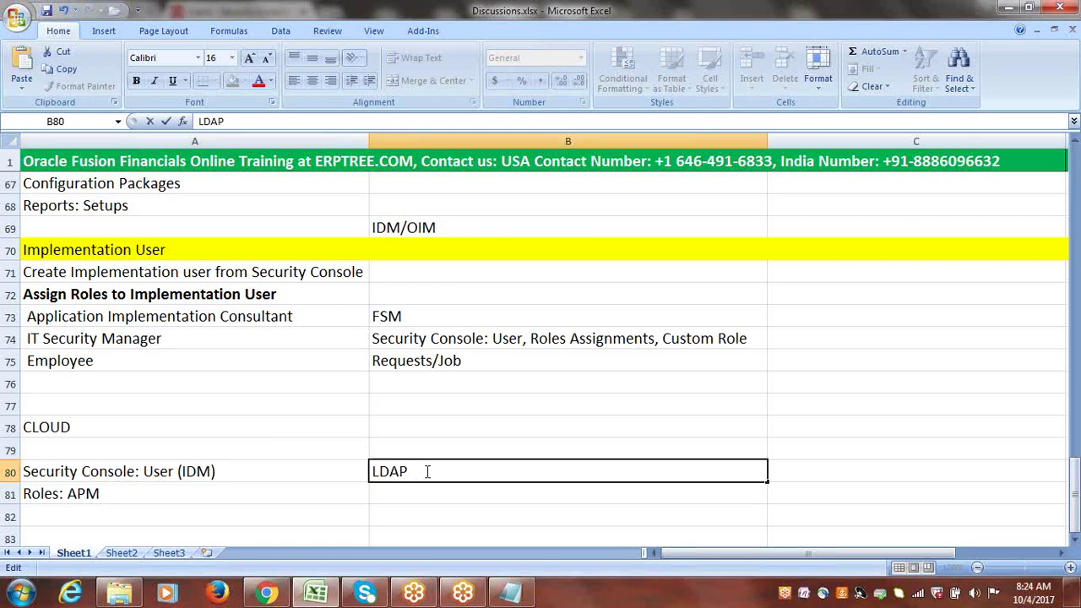
{"action": "left_click_drag", "start_coordinate": [427, 471], "coordinate": [367, 473]}
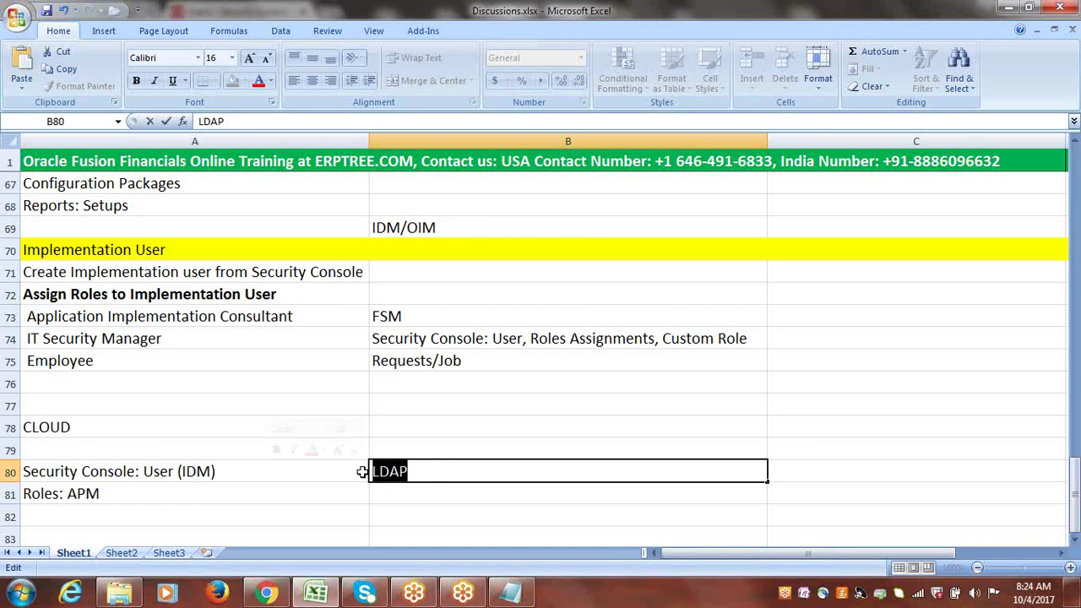
{"action": "left_click", "coordinate": [424, 473]}
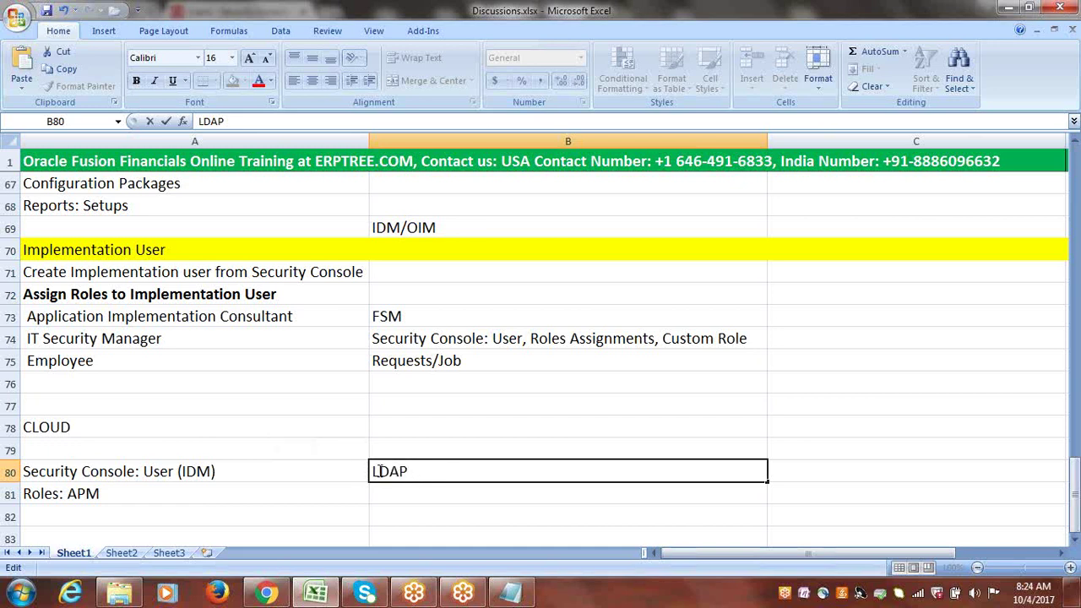
{"action": "left_click", "coordinate": [374, 471]}
{"action": "mouse_move", "coordinate": [378, 471]}
{"action": "left_mouse_down"}
{"action": "mouse_move", "coordinate": [413, 473]}
{"action": "mouse_move", "coordinate": [362, 475]}
{"action": "left_mouse_up"}
{"action": "key", "text": "Right"}
{"action": "left_click", "coordinate": [372, 473]}
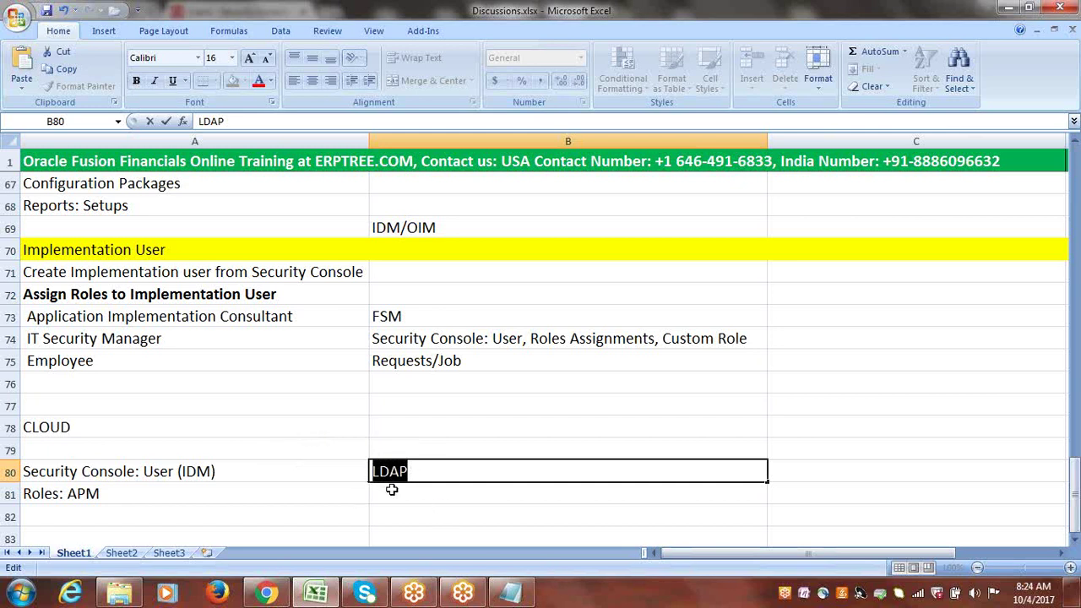
{"action": "left_click", "coordinate": [392, 489]}
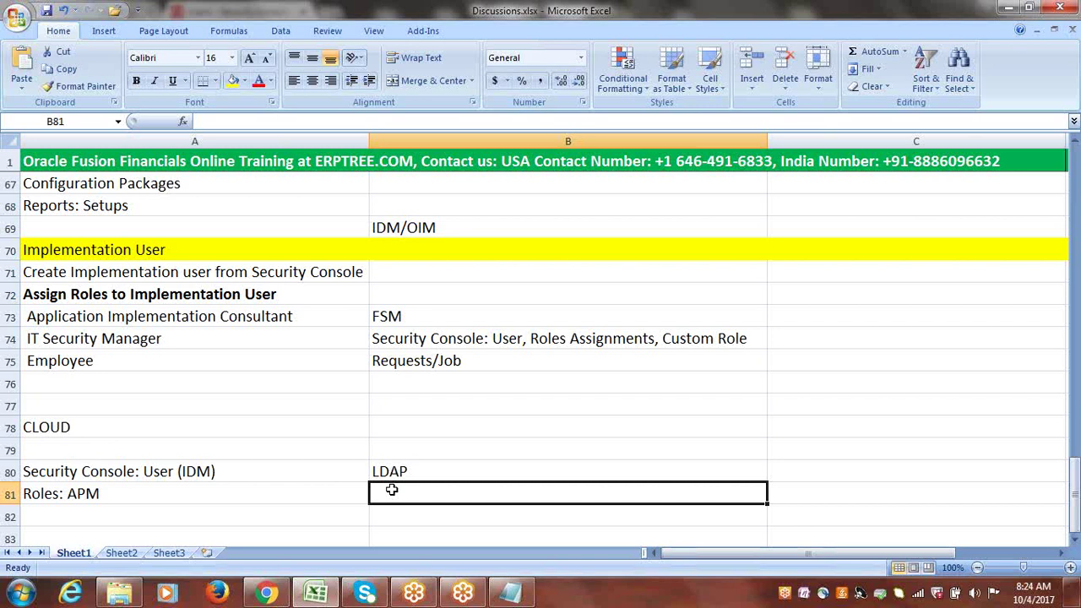
{"action": "left_click", "coordinate": [190, 471]}
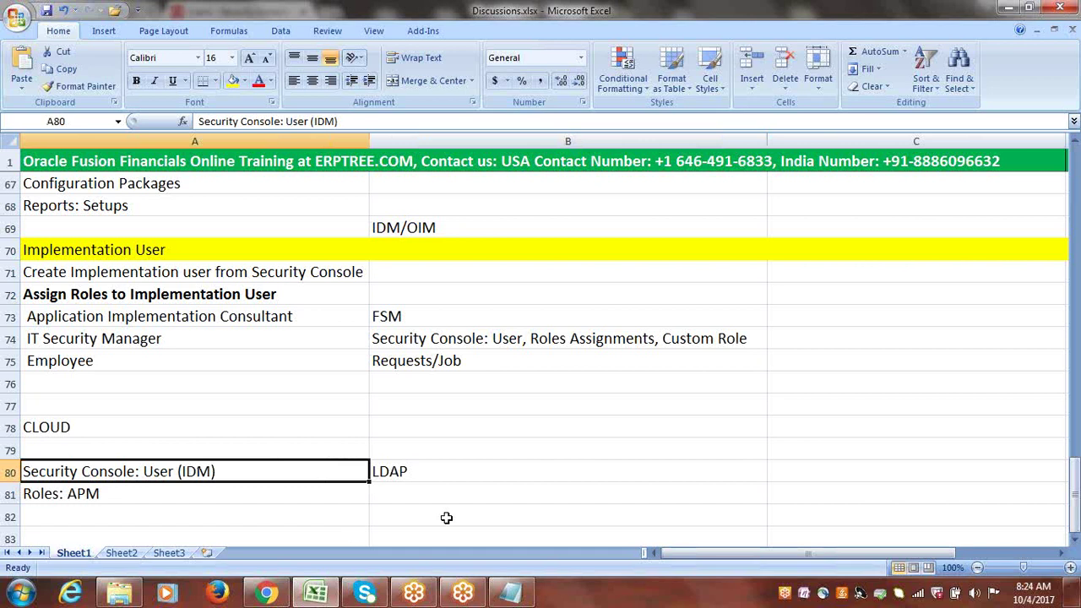
{"action": "left_click", "coordinate": [395, 471]}
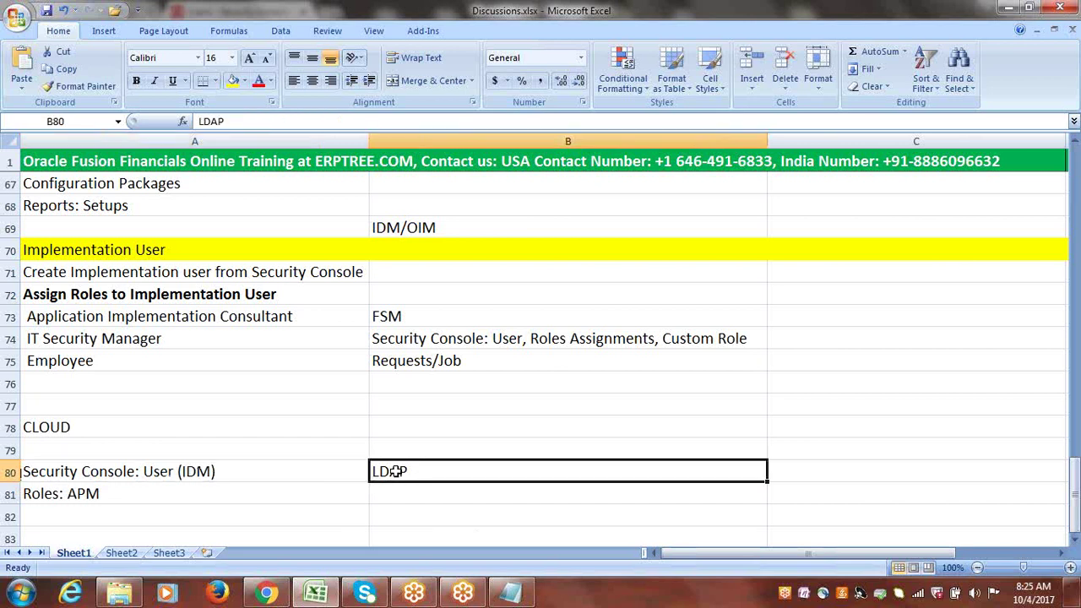
{"action": "double_click", "coordinate": [455, 473]}
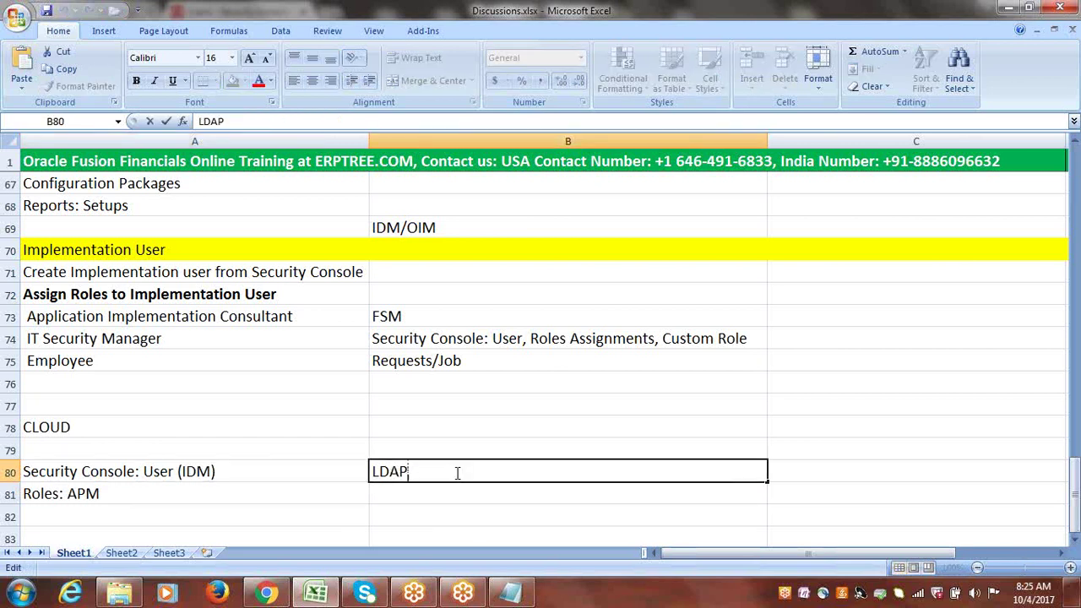
{"action": "left_click", "coordinate": [138, 476]}
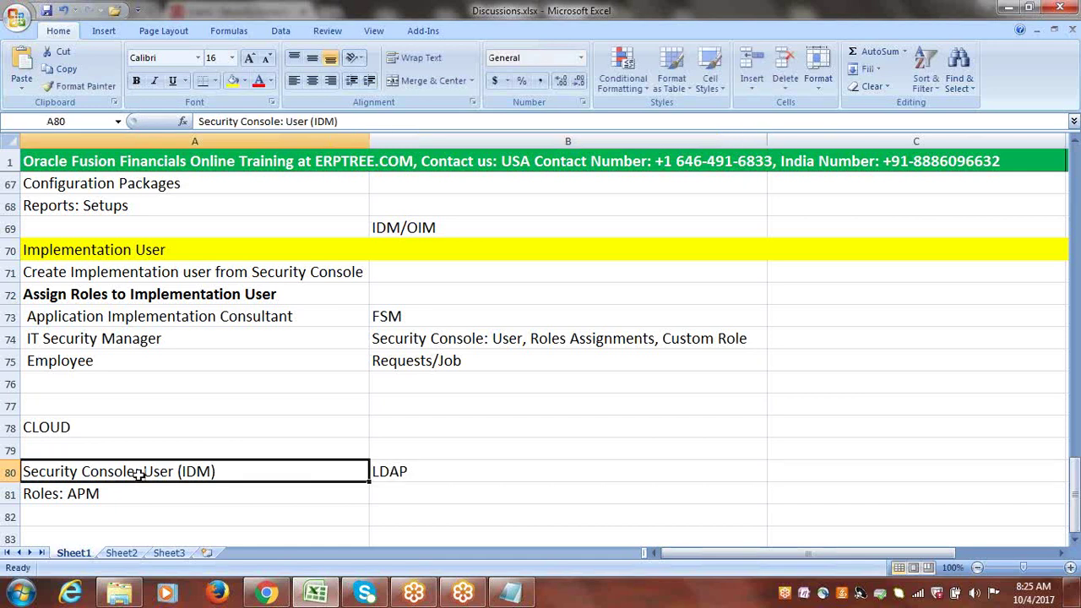
{"action": "left_click", "coordinate": [78, 496]}
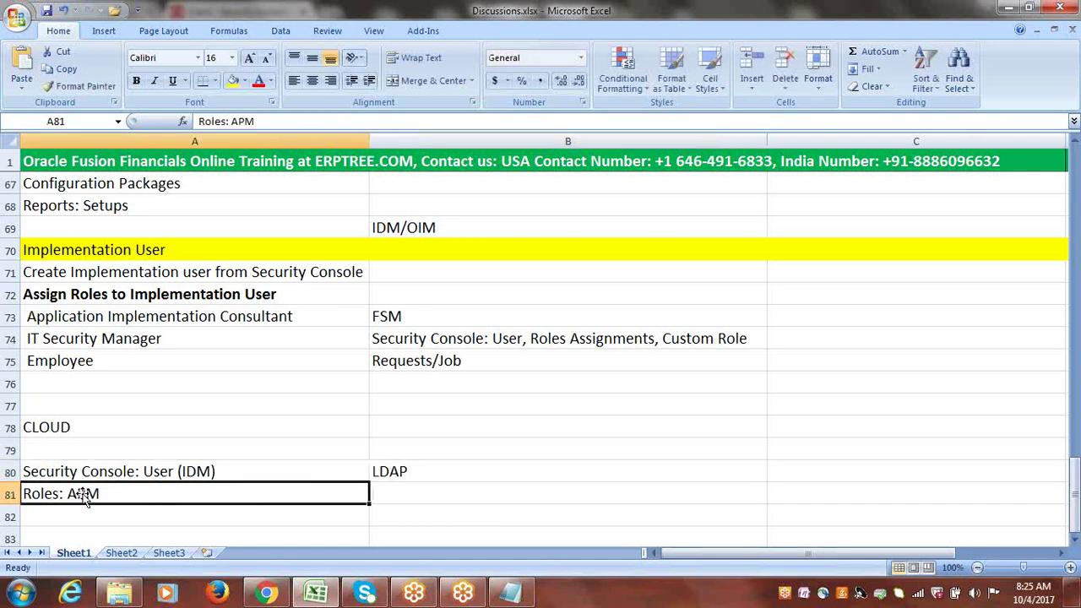
{"action": "left_click", "coordinate": [421, 470]}
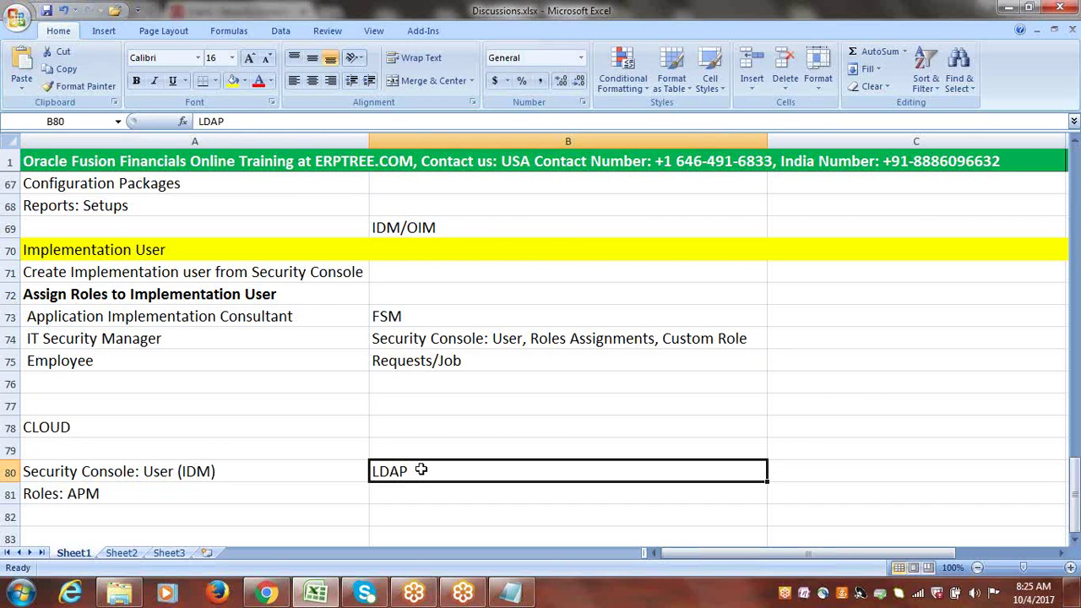
{"action": "left_click", "coordinate": [163, 471]}
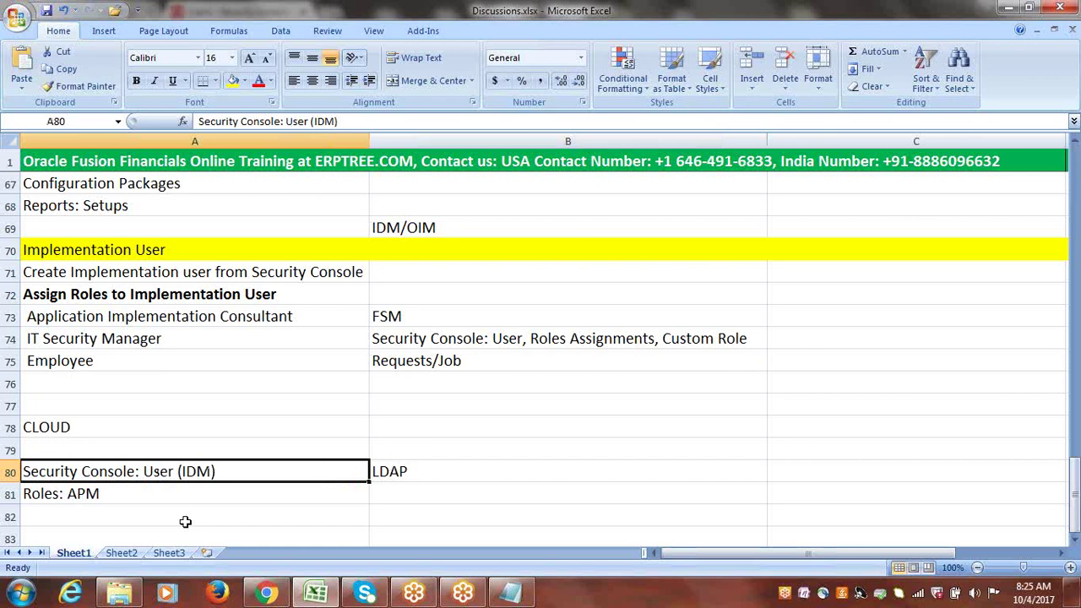
{"action": "left_click", "coordinate": [536, 454]}
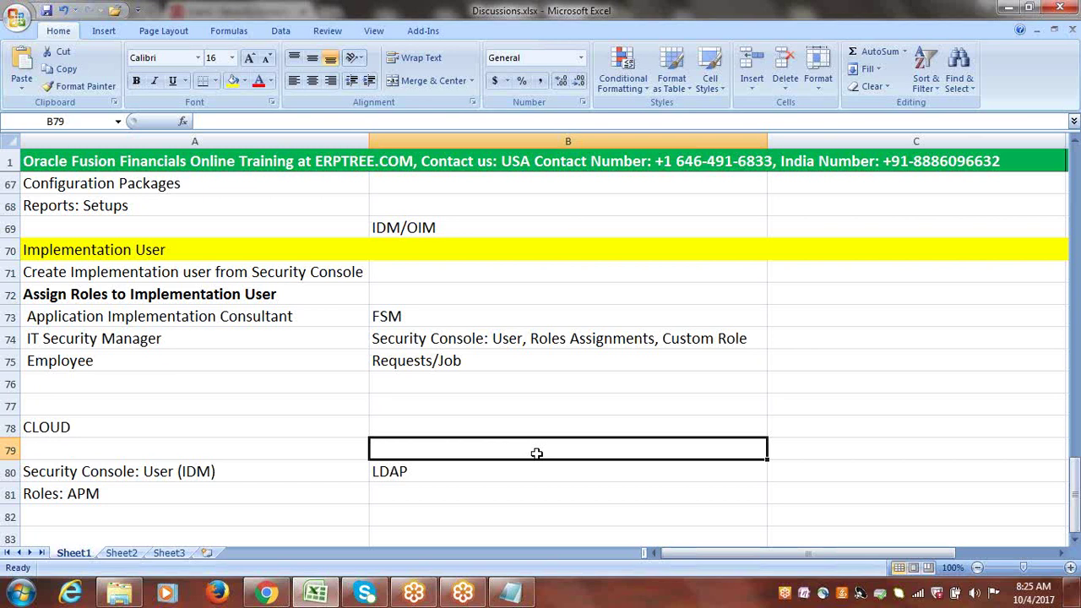
{"action": "left_click", "coordinate": [397, 473]}
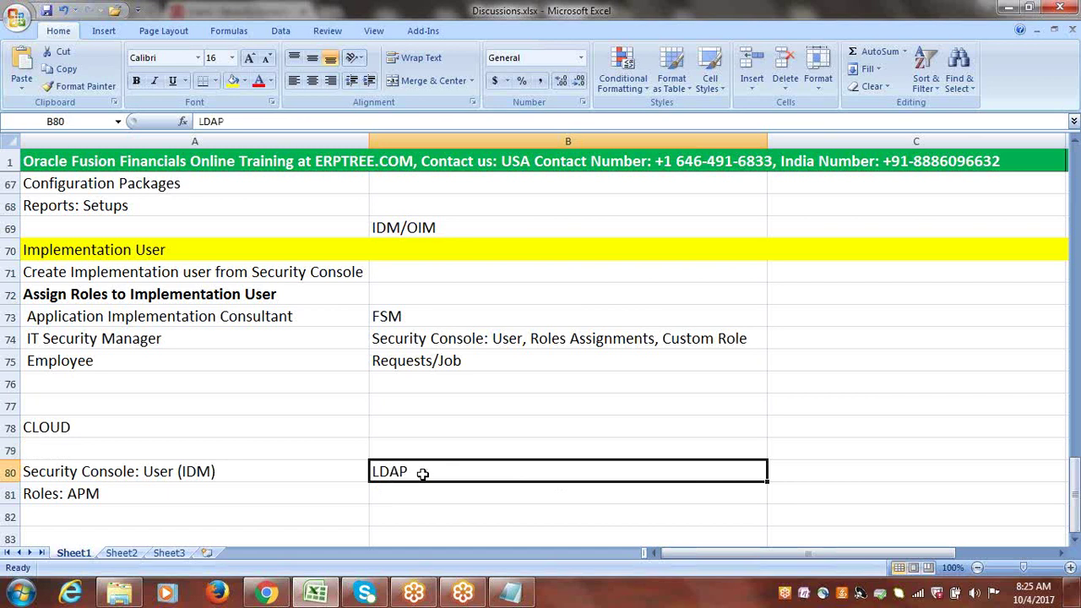
{"action": "double_click", "coordinate": [422, 470]}
{"action": "left_click_drag", "start_coordinate": [423, 470], "coordinate": [364, 469]}
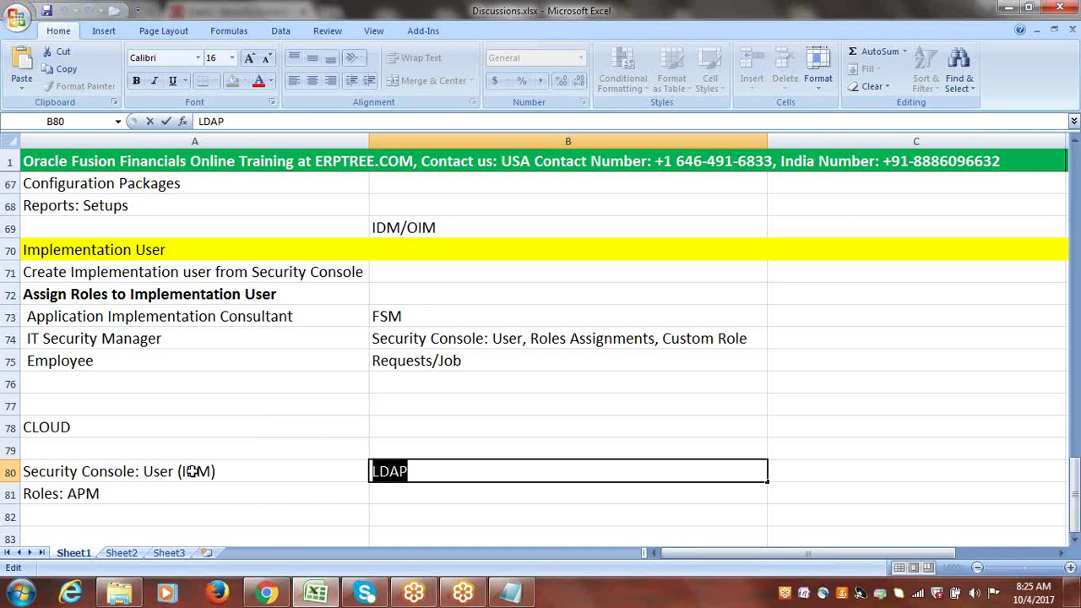
{"action": "left_click_drag", "start_coordinate": [423, 472], "coordinate": [381, 472]}
{"action": "left_click", "coordinate": [87, 495]}
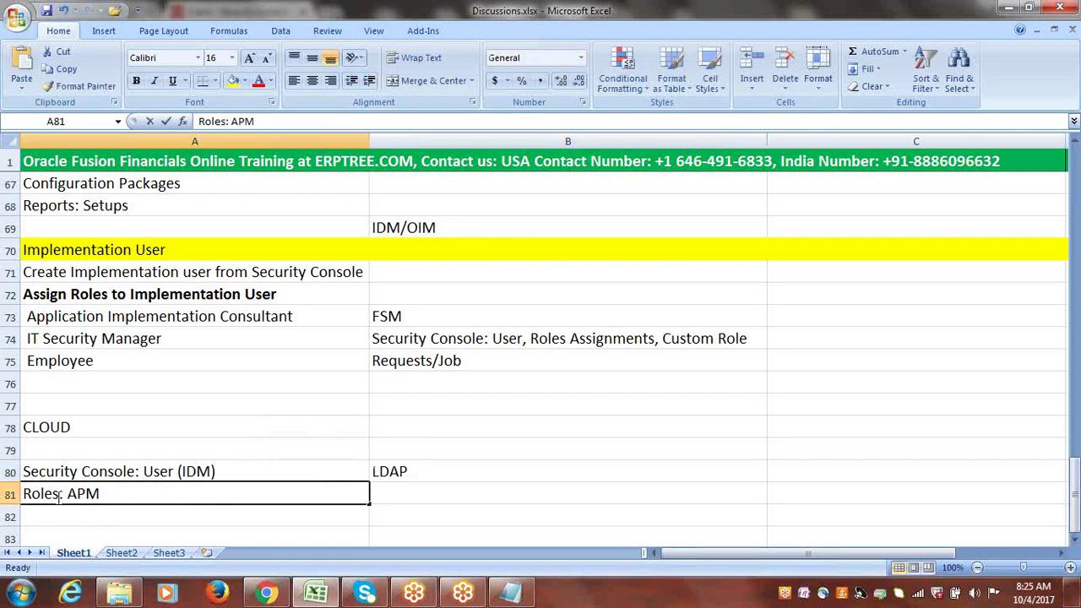
{"action": "double_click", "coordinate": [59, 497]}
{"action": "left_click_drag", "start_coordinate": [60, 496], "coordinate": [20, 497]}
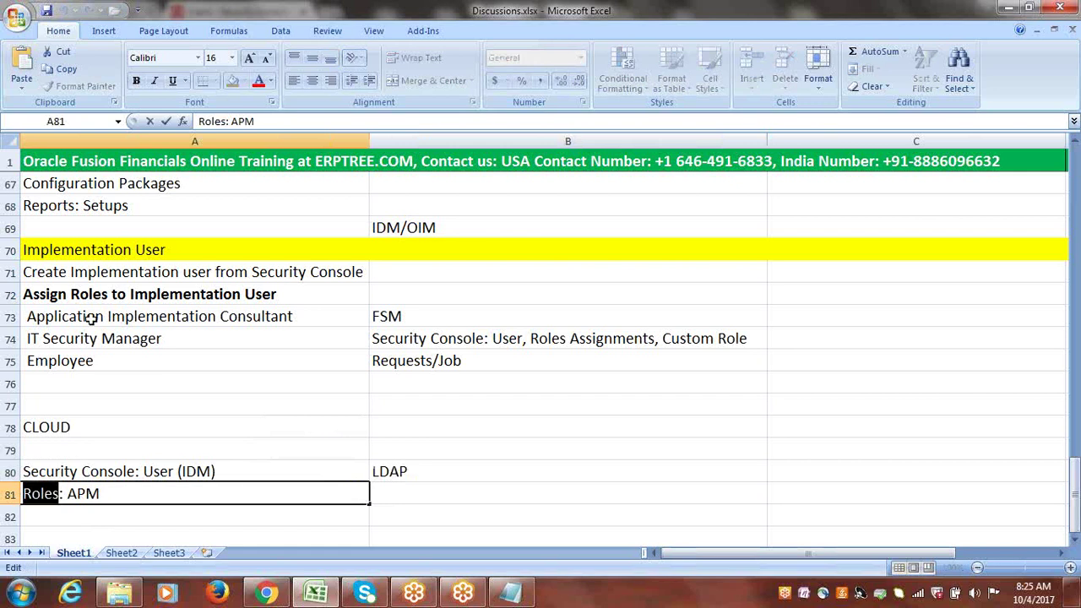
{"action": "left_click_drag", "start_coordinate": [91, 318], "coordinate": [83, 363]}
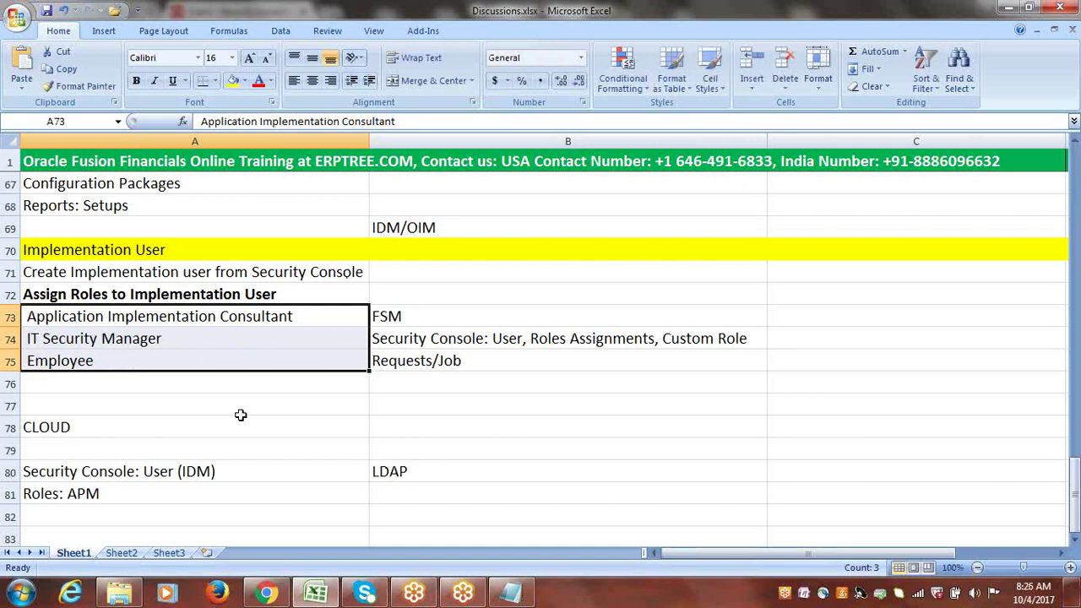
{"action": "left_click", "coordinate": [403, 471]}
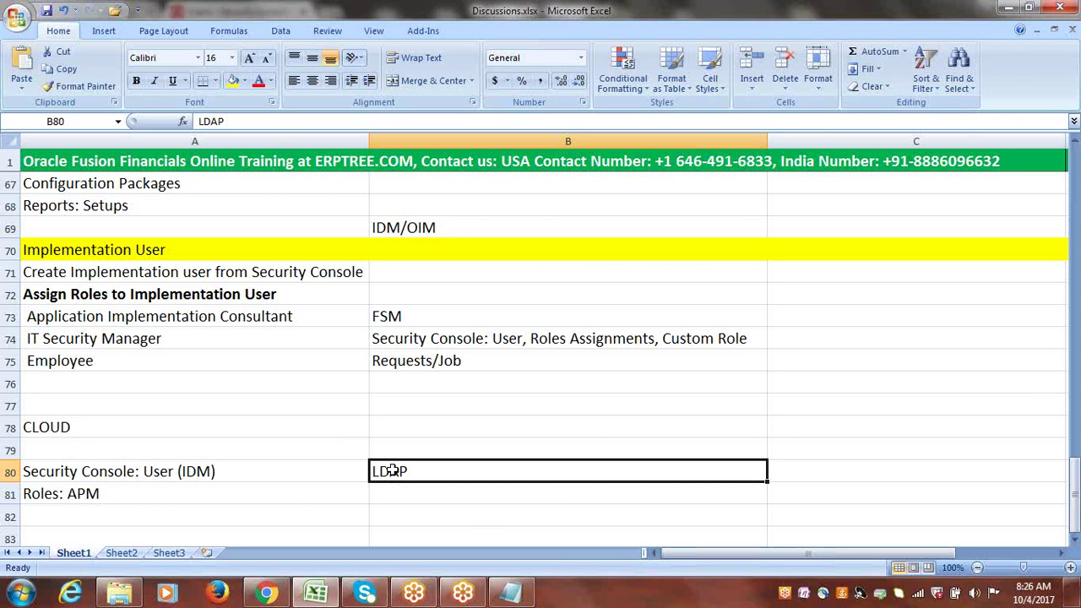
{"action": "left_click", "coordinate": [1075, 539]}
{"action": "left_click", "coordinate": [1075, 540]}
{"action": "left_click", "coordinate": [1074, 540]}
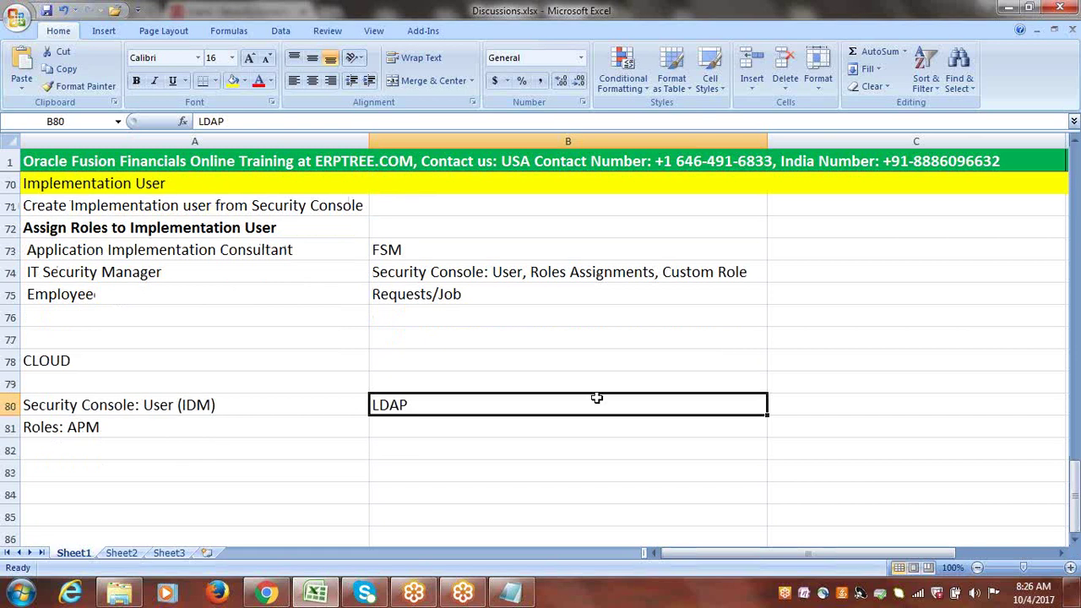
{"action": "left_click", "coordinate": [461, 359]}
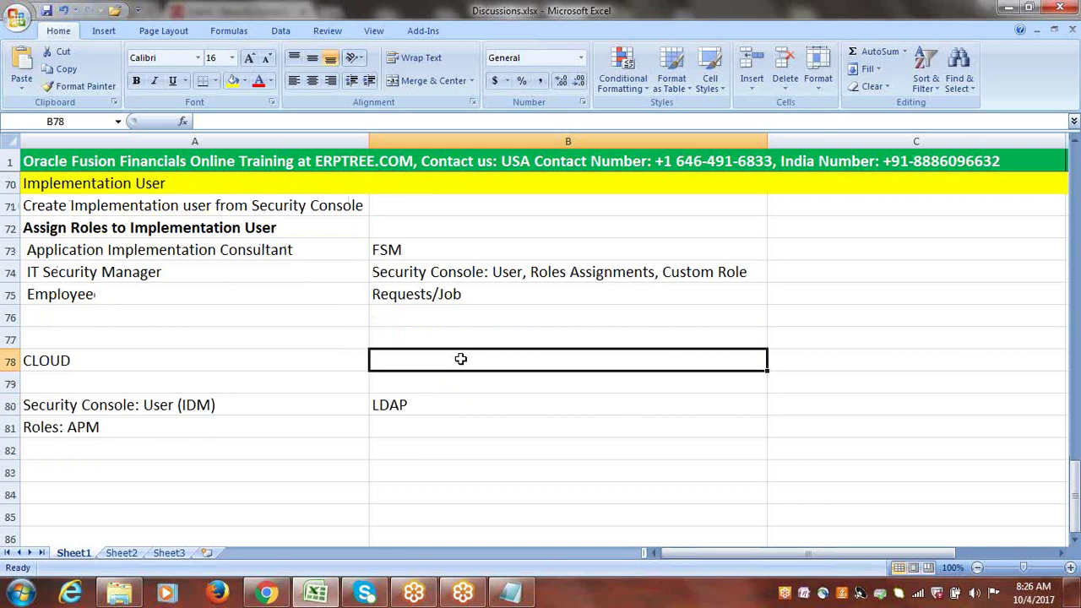
{"action": "left_click", "coordinate": [417, 405]}
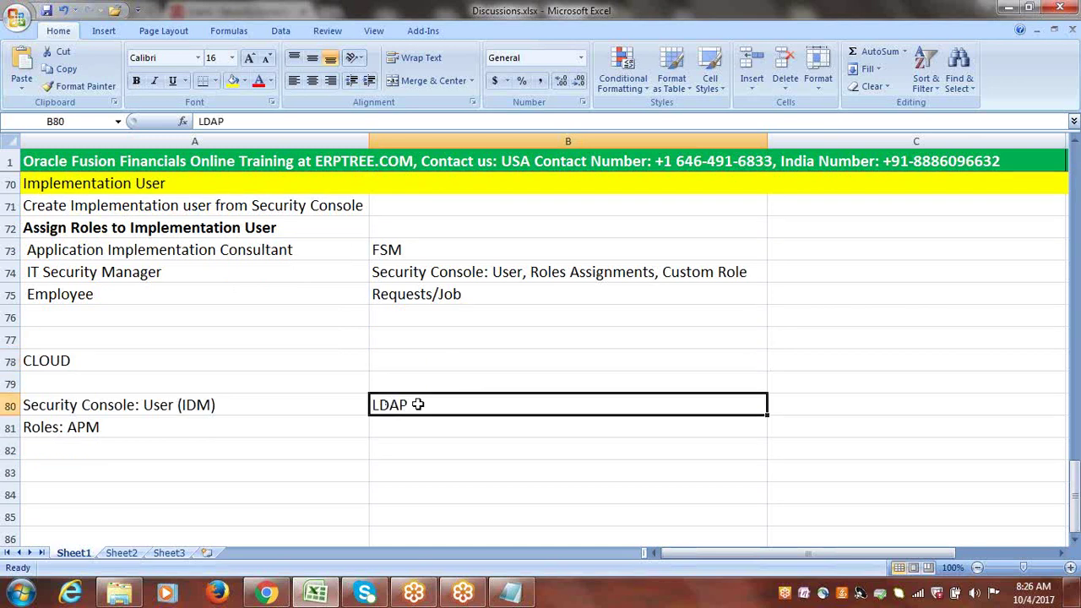
{"action": "double_click", "coordinate": [422, 405]}
{"action": "double_click", "coordinate": [381, 404]}
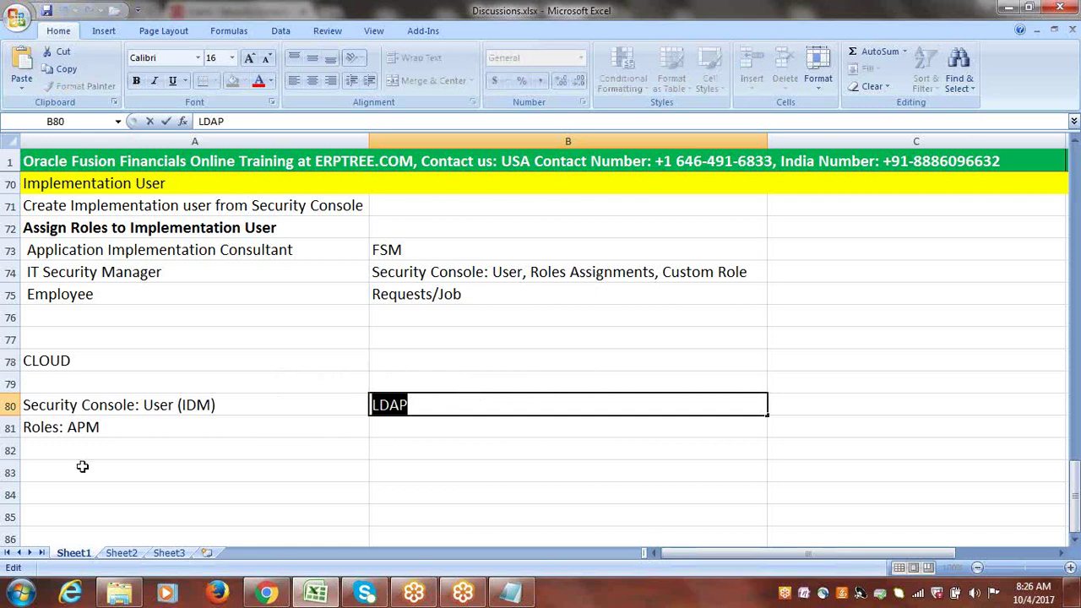
{"action": "left_click", "coordinate": [65, 431]}
{"action": "left_click", "coordinate": [146, 407]}
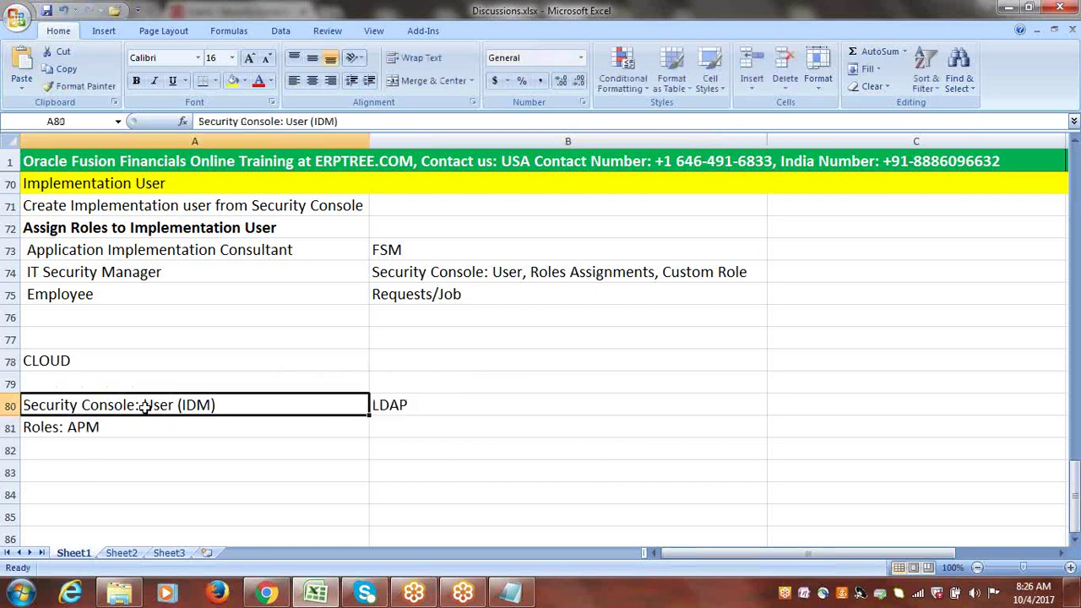
{"action": "left_click", "coordinate": [409, 407]}
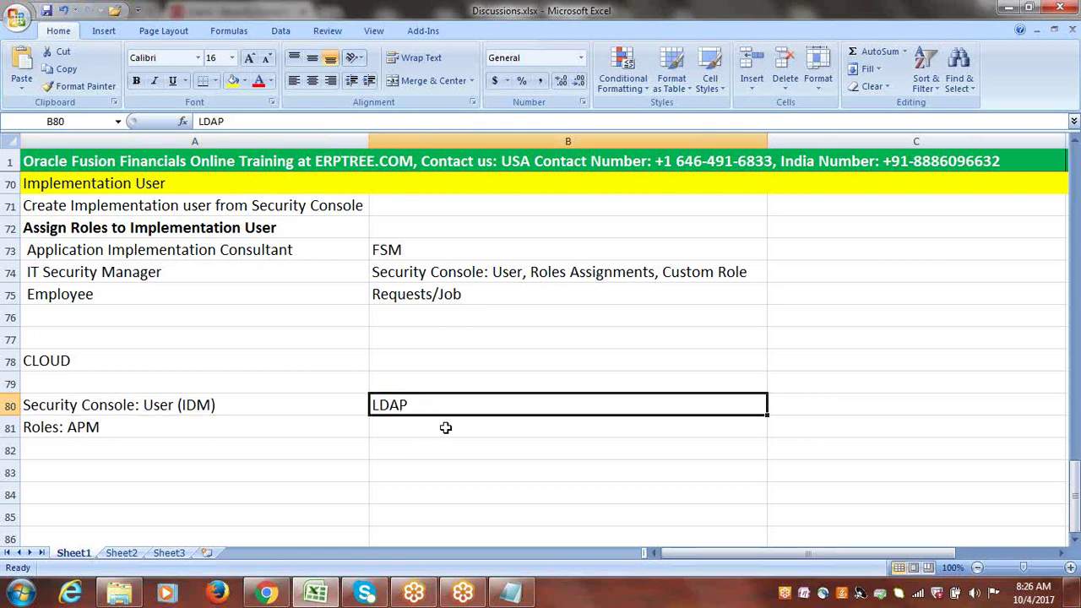
{"action": "left_click", "coordinate": [103, 429]}
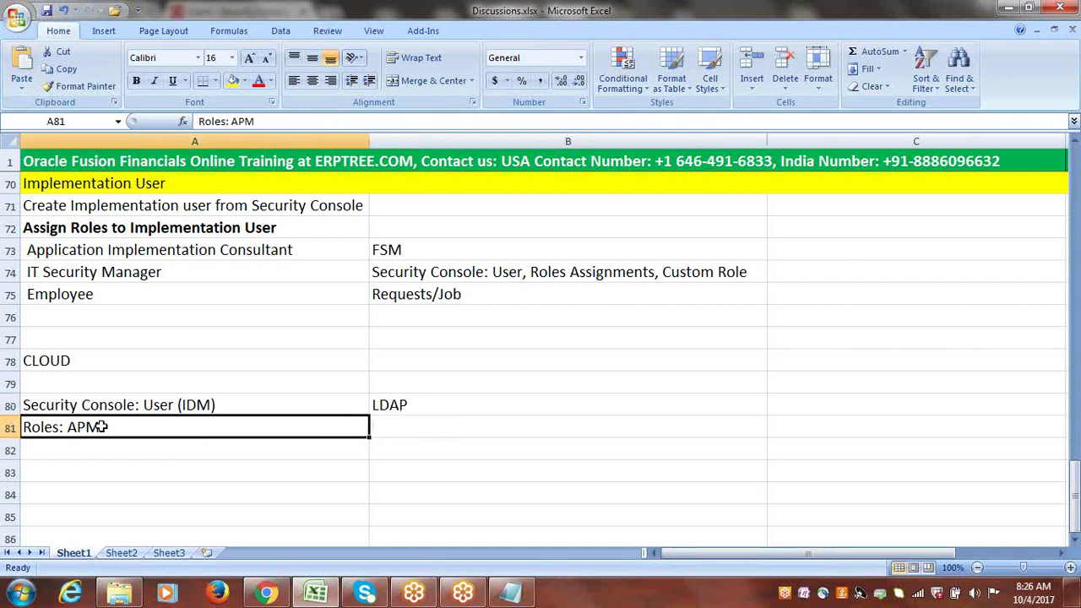
{"action": "left_click", "coordinate": [213, 405]}
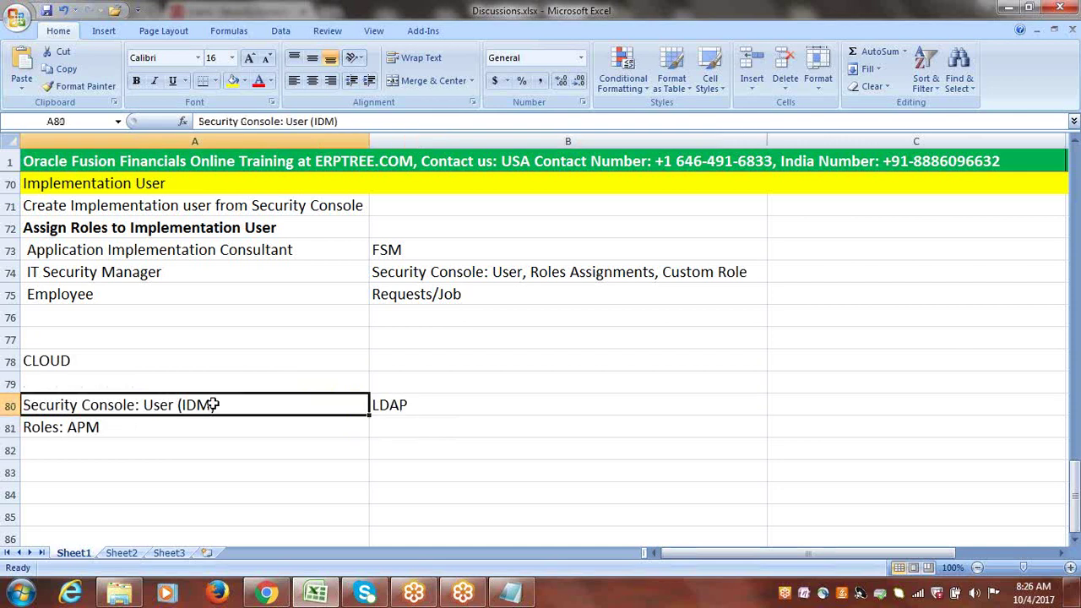
{"action": "left_click", "coordinate": [414, 404]}
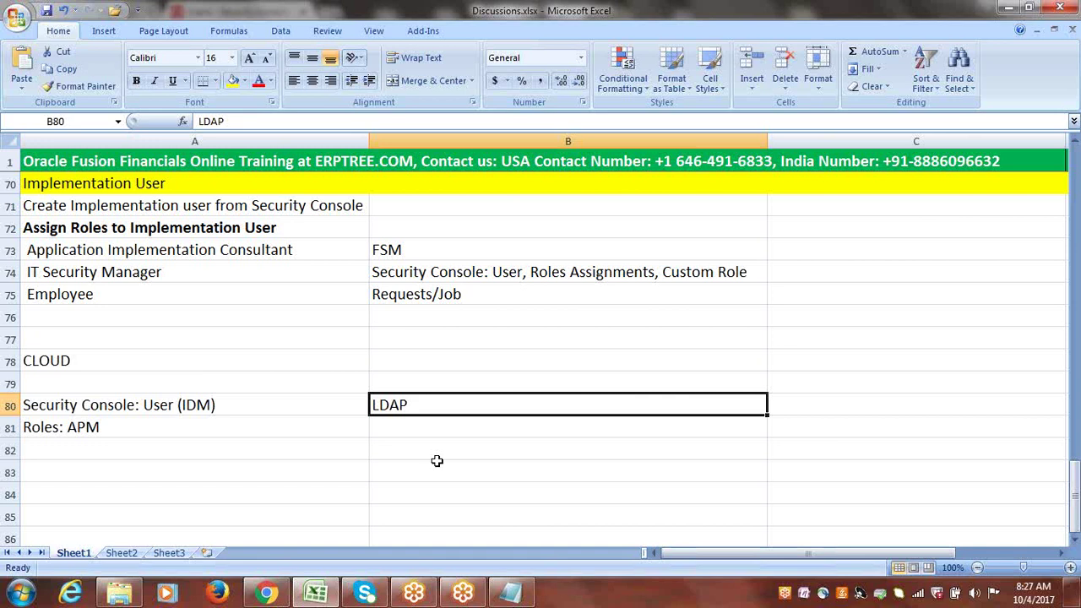
- Append ' Job' to the LDAP note in B80 so it reads 'LDAP Job'
{"action": "double_click", "coordinate": [471, 405]}
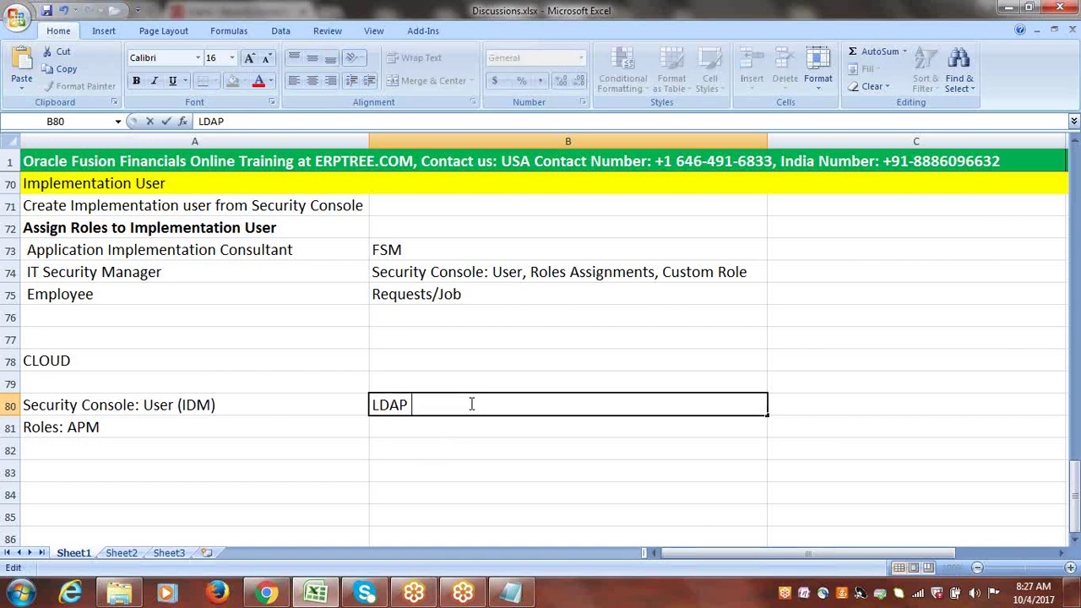
{"action": "type", "text": "JOB"}
{"action": "key", "text": "BackSpace"}
{"action": "key", "text": "BackSpace"}
{"action": "key", "text": "BackSpace"}
{"action": "type", "text": "Job"}
{"action": "left_click_drag", "start_coordinate": [444, 403], "coordinate": [370, 405]}
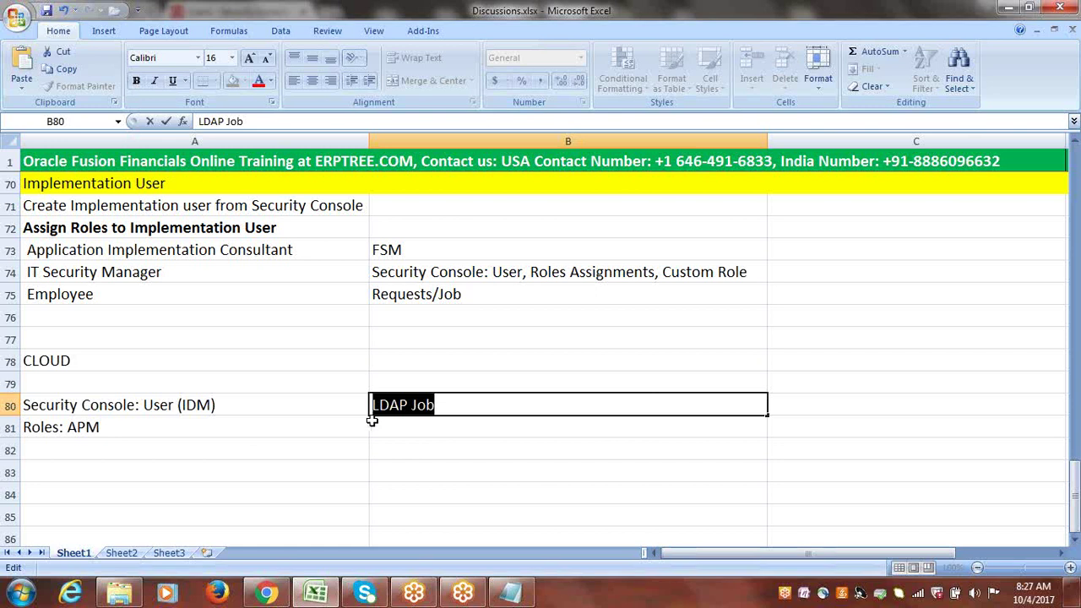
{"action": "left_click_drag", "start_coordinate": [372, 405], "coordinate": [407, 413]}
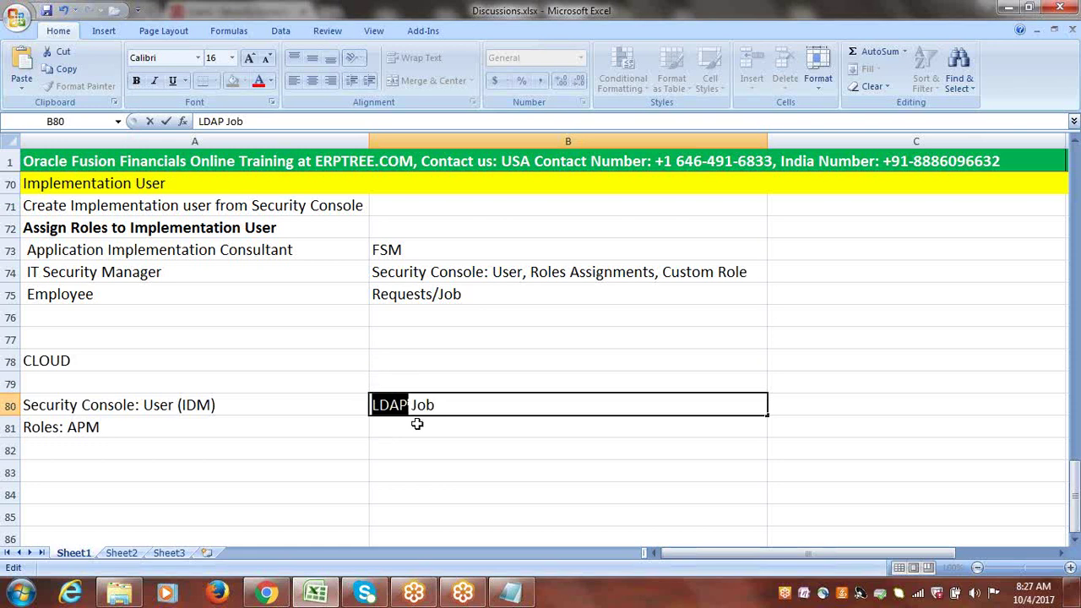
{"action": "left_click", "coordinate": [416, 424]}
- Review the A80, A81 and B80 notes in turn
{"action": "left_click", "coordinate": [102, 405]}
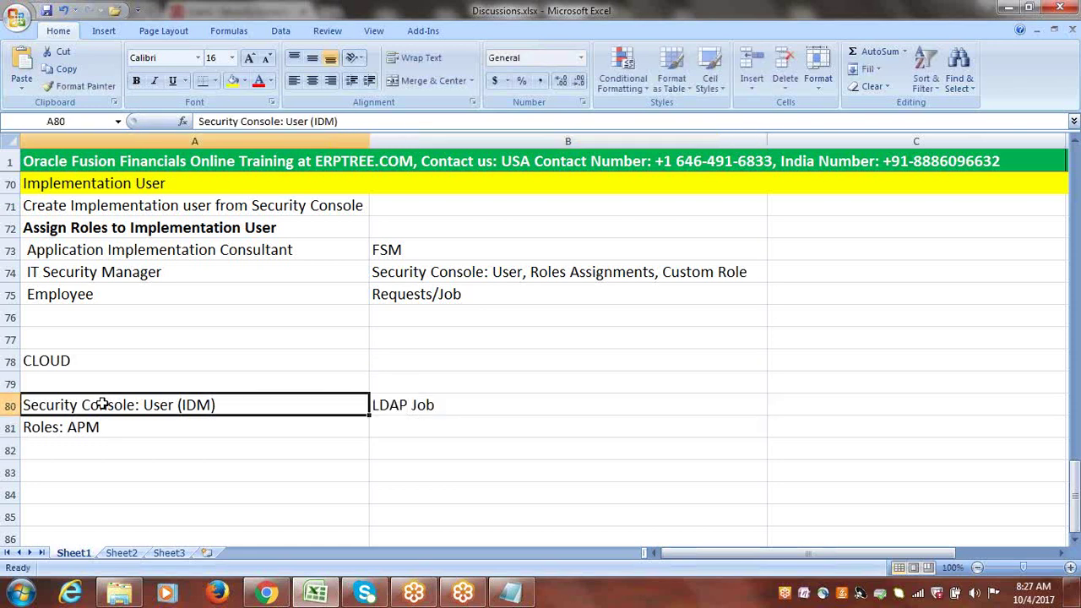
{"action": "left_click", "coordinate": [49, 427]}
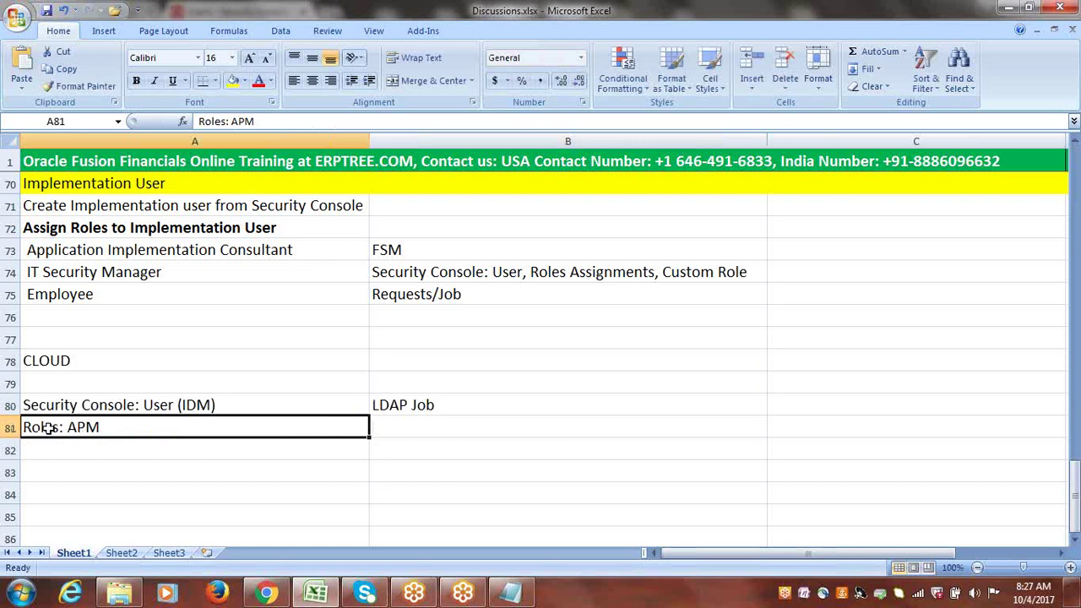
{"action": "left_click", "coordinate": [396, 407]}
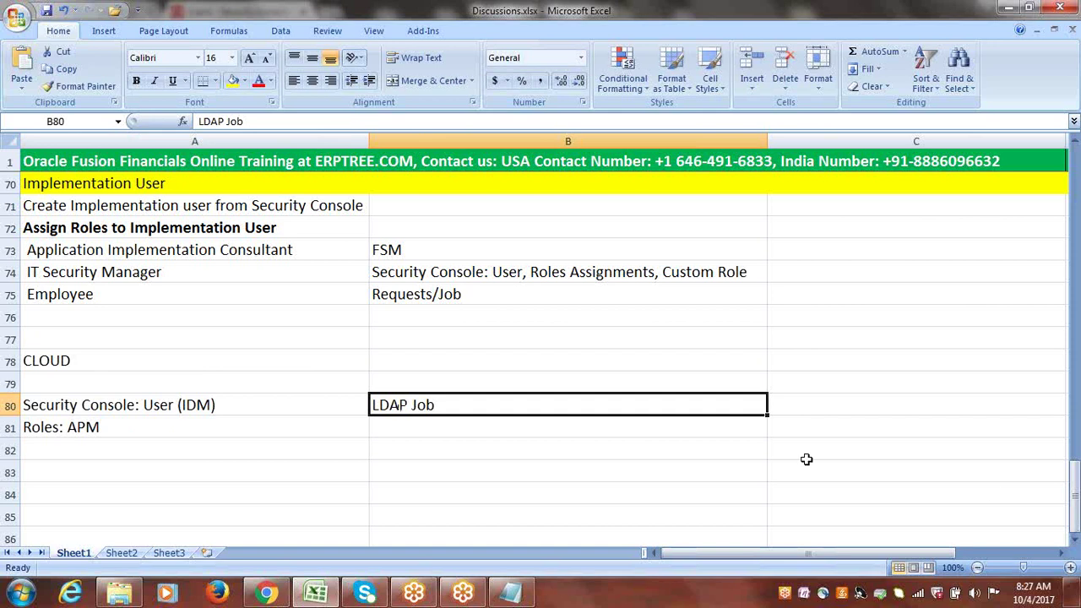
{"action": "left_click", "coordinate": [1074, 543]}
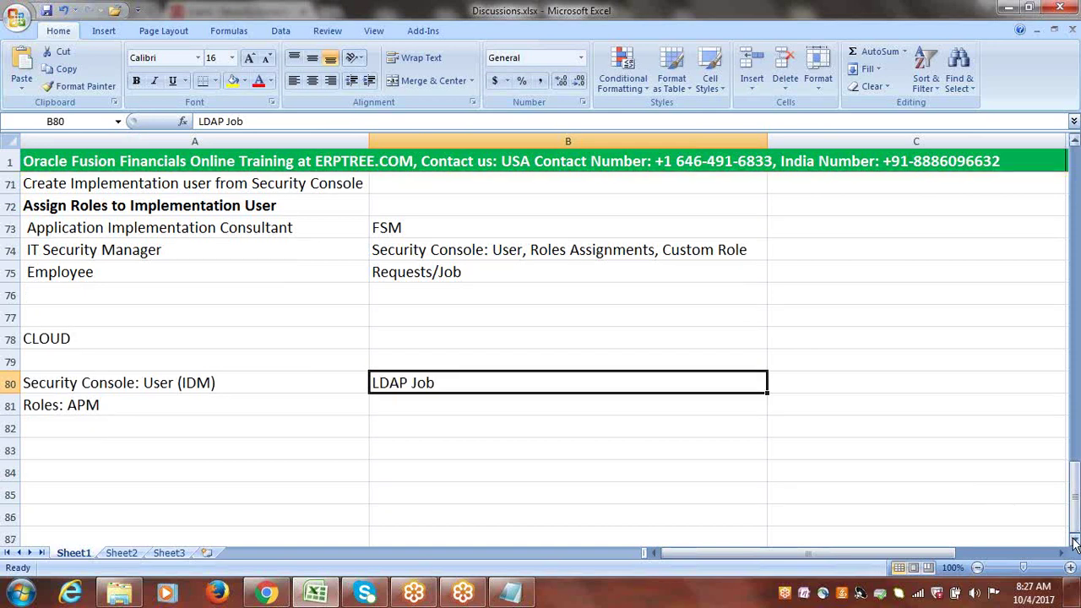
{"action": "left_click", "coordinate": [1074, 543]}
{"action": "left_click", "coordinate": [1074, 543]}
{"action": "left_click", "coordinate": [1074, 543]}
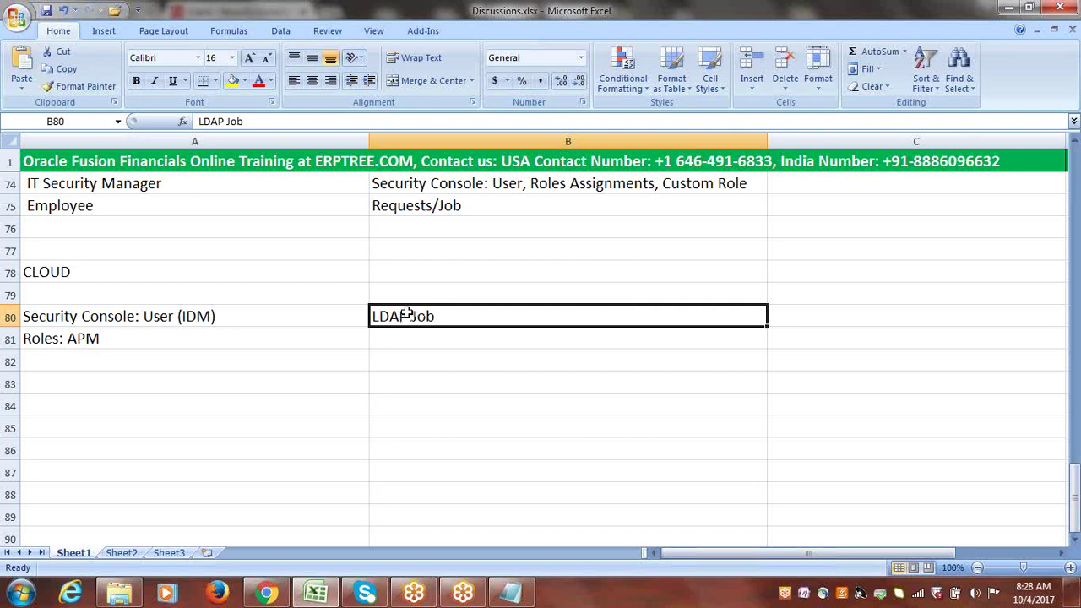
- Recheck the LDAP Job text in B80, then return to the Fusion user accounts page
{"action": "double_click", "coordinate": [442, 316]}
{"action": "left_click_drag", "start_coordinate": [442, 315], "coordinate": [368, 318]}
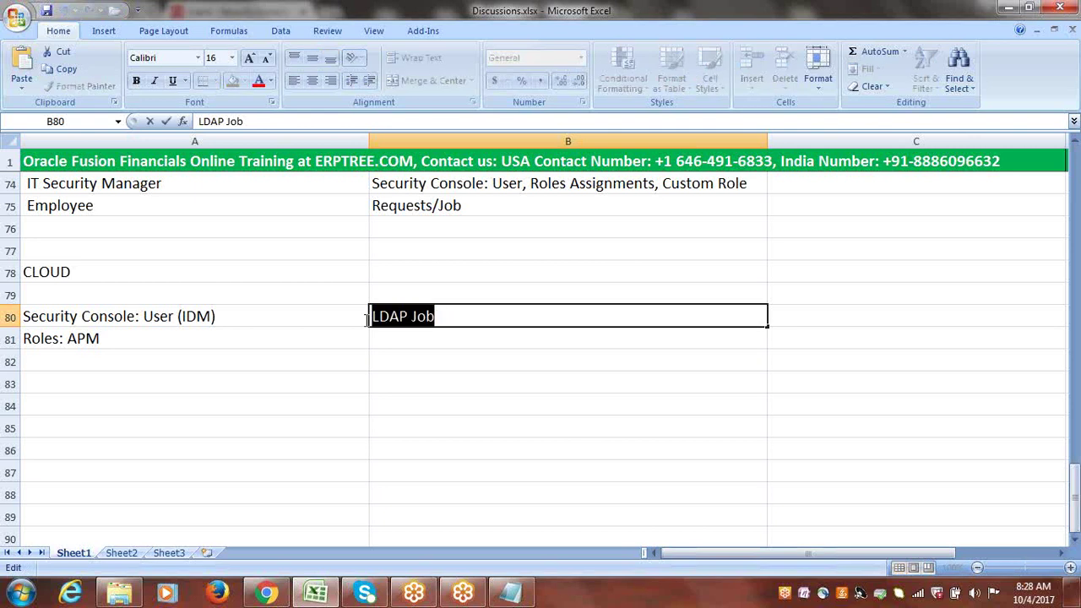
{"action": "left_click", "coordinate": [393, 338]}
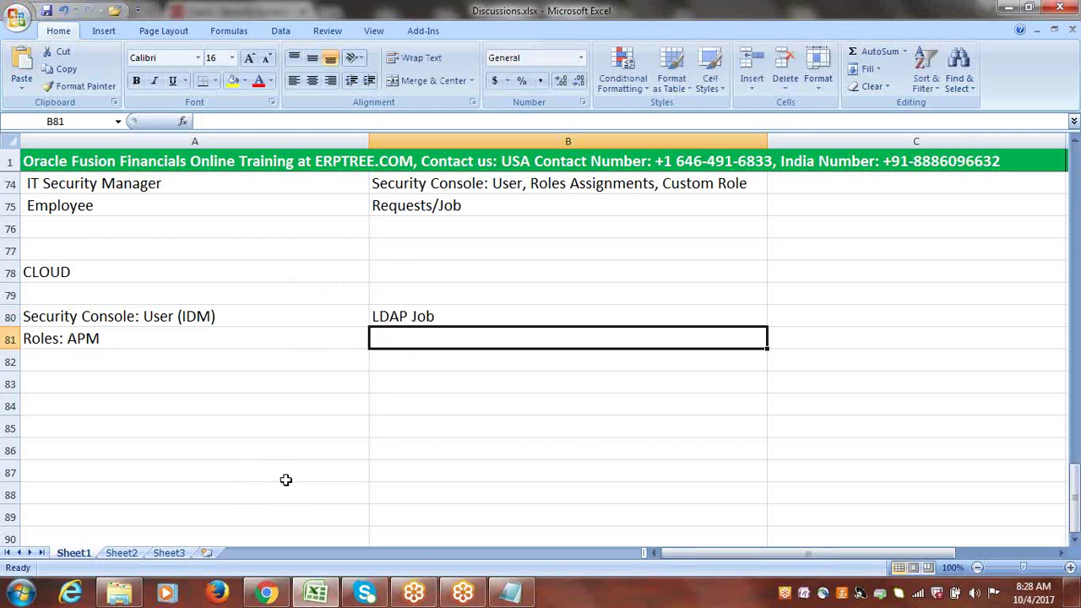
{"action": "left_click", "coordinate": [267, 594]}
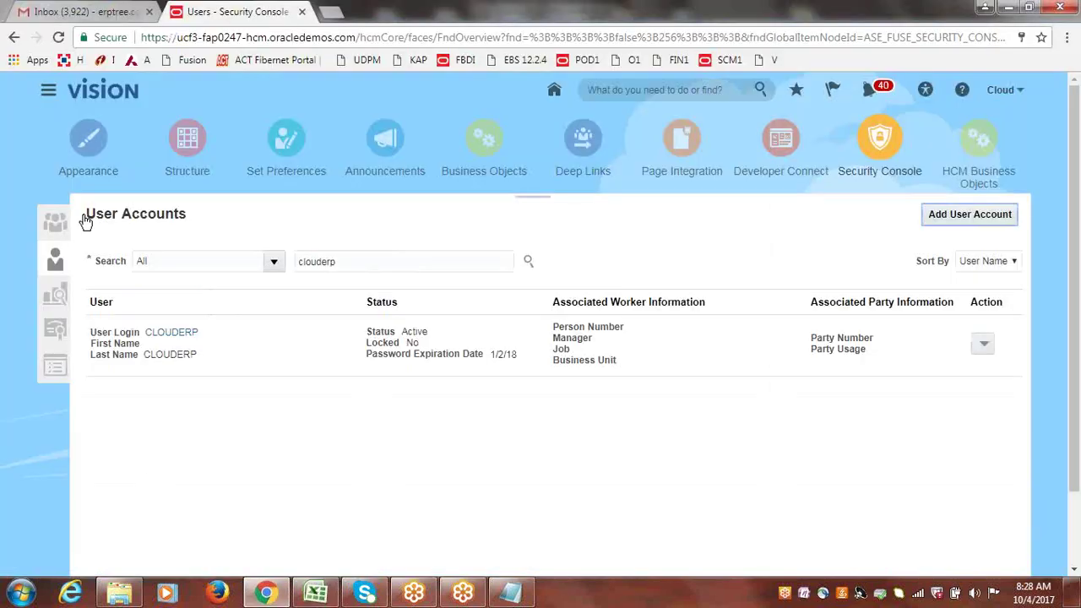
- Scroll the Navigator down to the Tools entries like Scheduled Processes, then return to Excel
{"action": "left_click", "coordinate": [49, 93]}
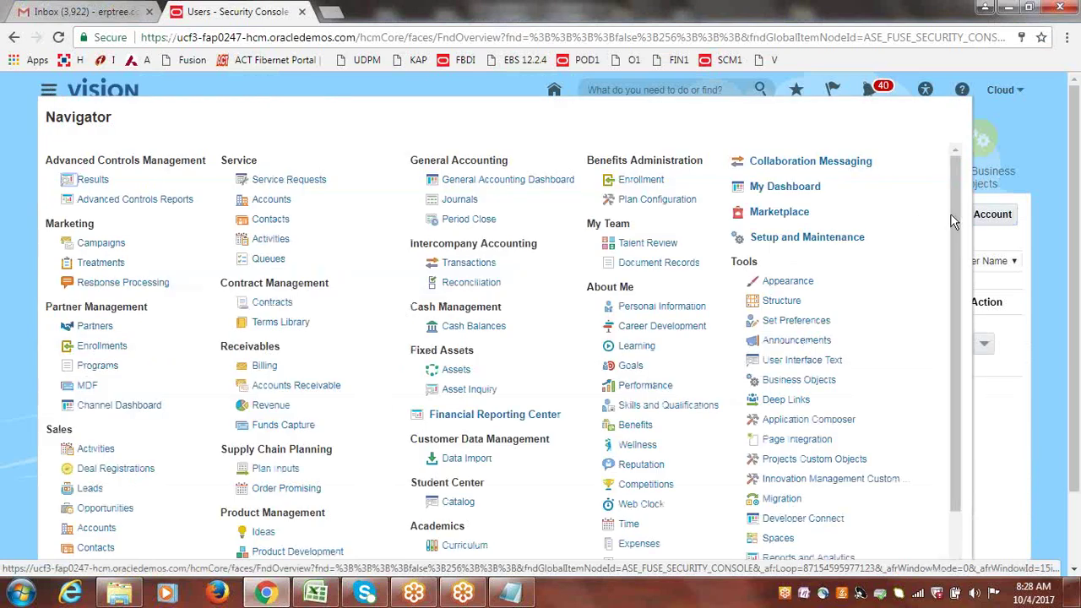
{"action": "left_click_drag", "start_coordinate": [955, 214], "coordinate": [957, 237]}
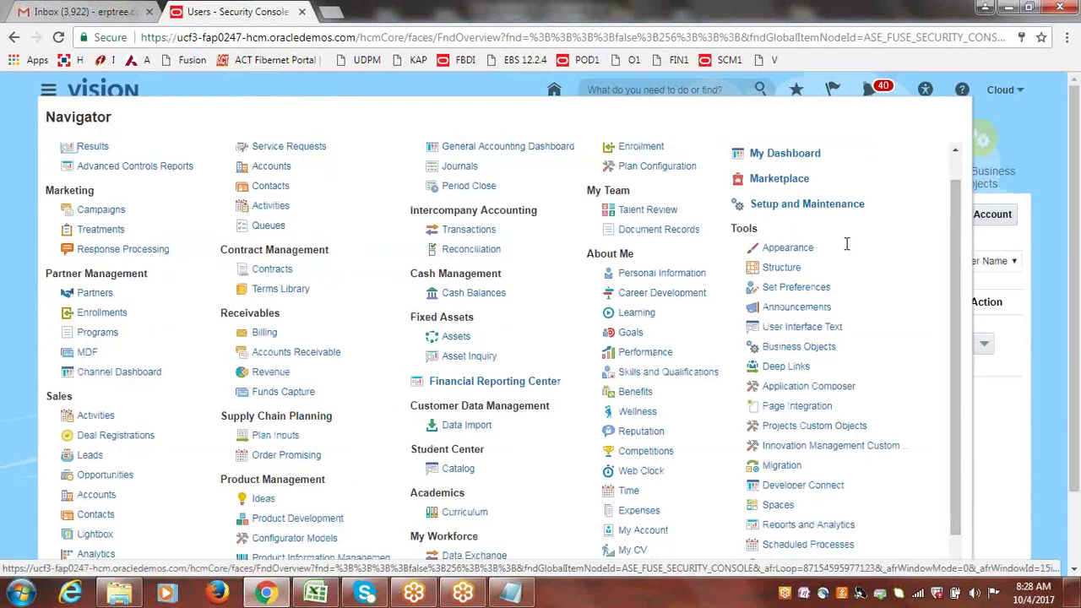
{"action": "left_click_drag", "start_coordinate": [731, 228], "coordinate": [760, 229]}
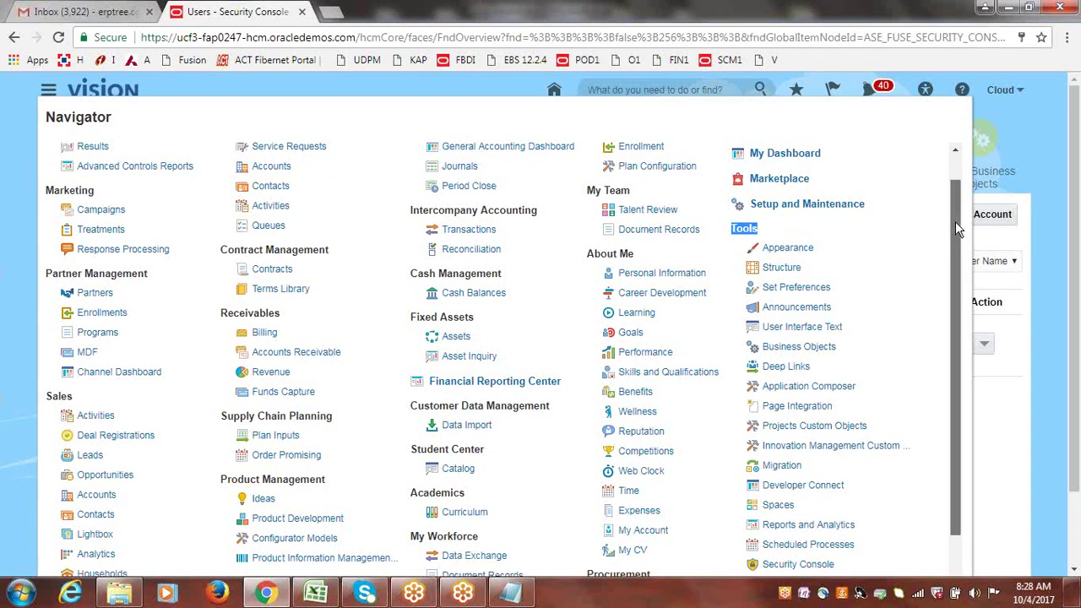
{"action": "left_click_drag", "start_coordinate": [955, 222], "coordinate": [953, 325]}
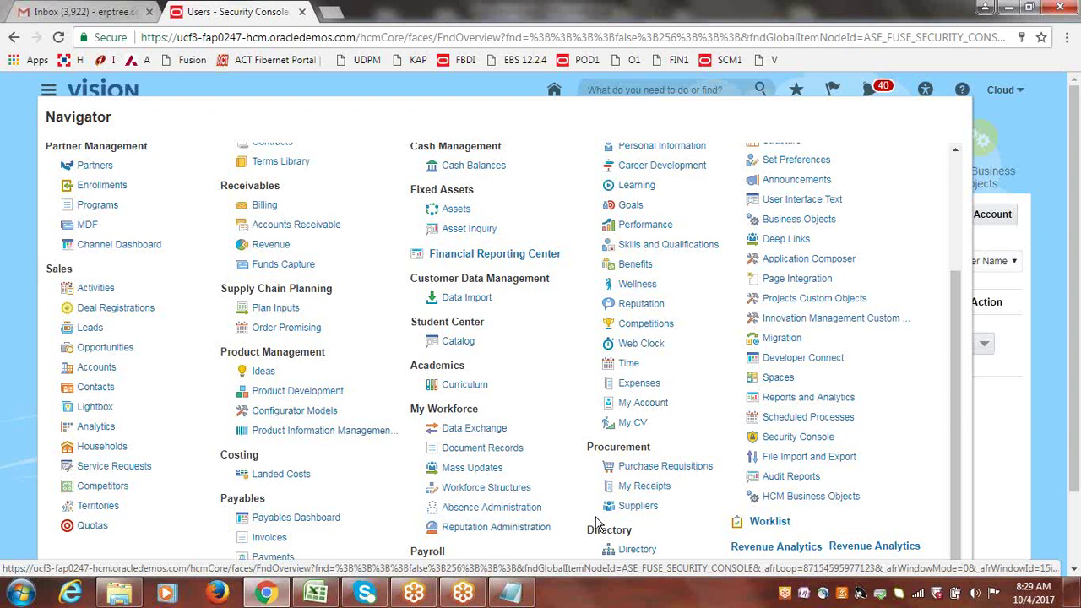
{"action": "left_click", "coordinate": [302, 600]}
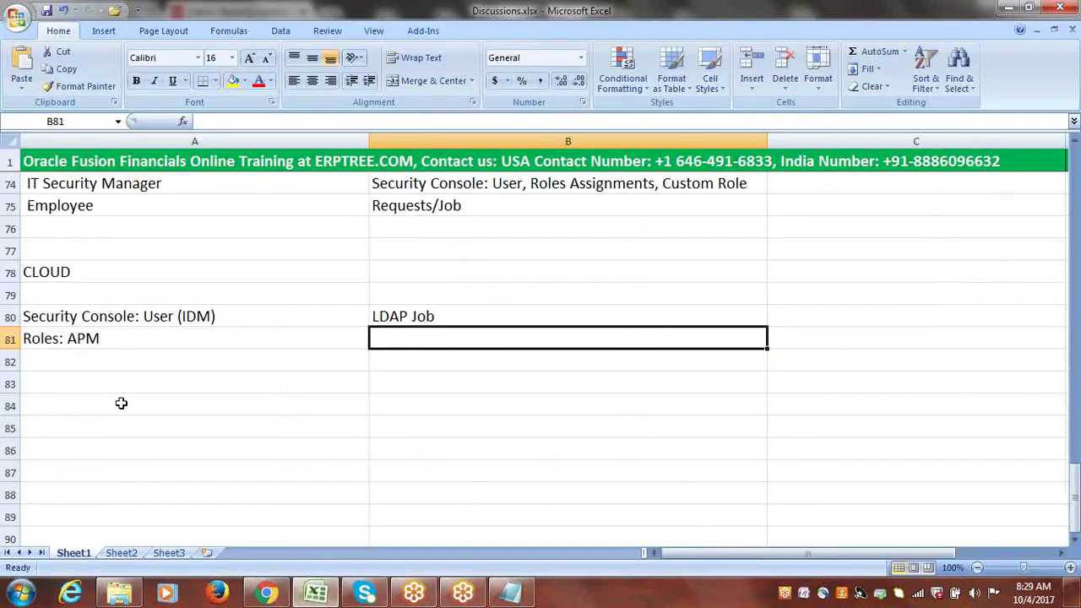
- Enter EBS in A84, SRS in A85, and 'ESS Job Page' in B85
{"action": "left_click", "coordinate": [87, 209]}
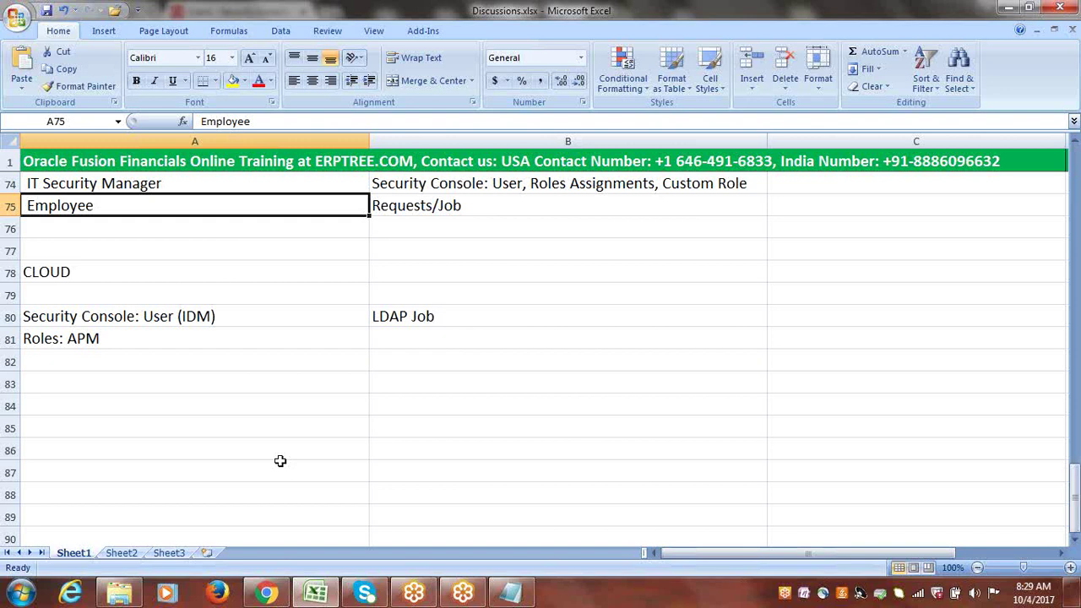
{"action": "left_click", "coordinate": [218, 406]}
{"action": "type", "text": "EBS"}
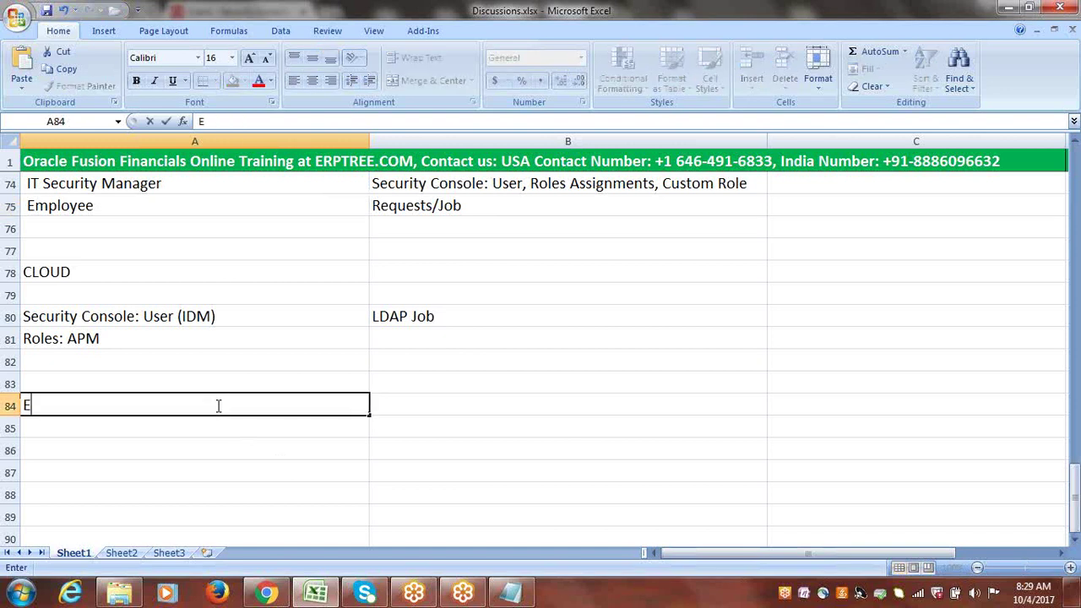
{"action": "left_click", "coordinate": [103, 421]}
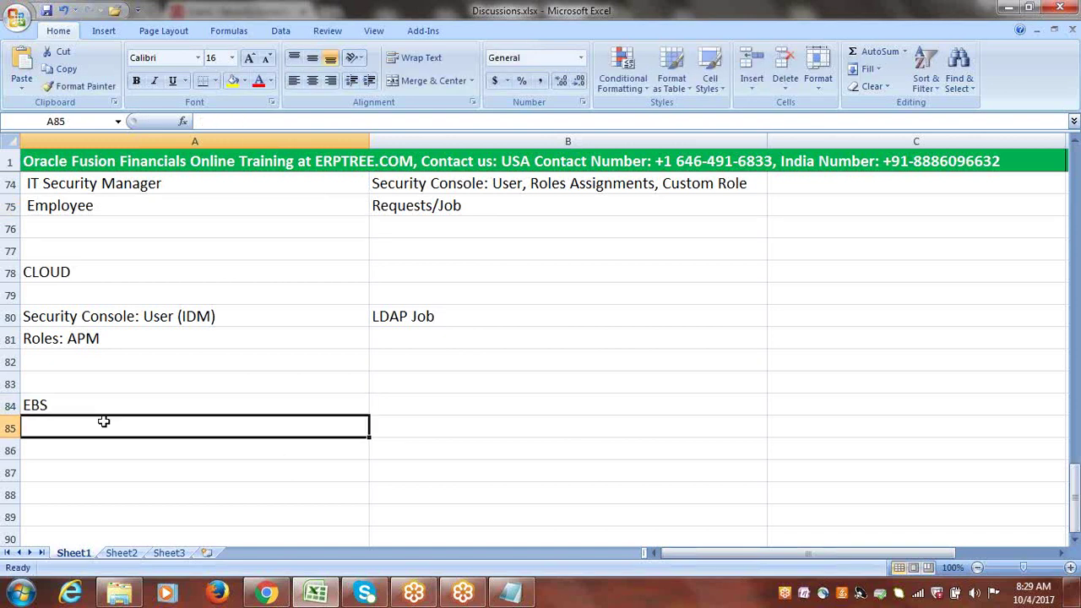
{"action": "type", "text": "SRS"}
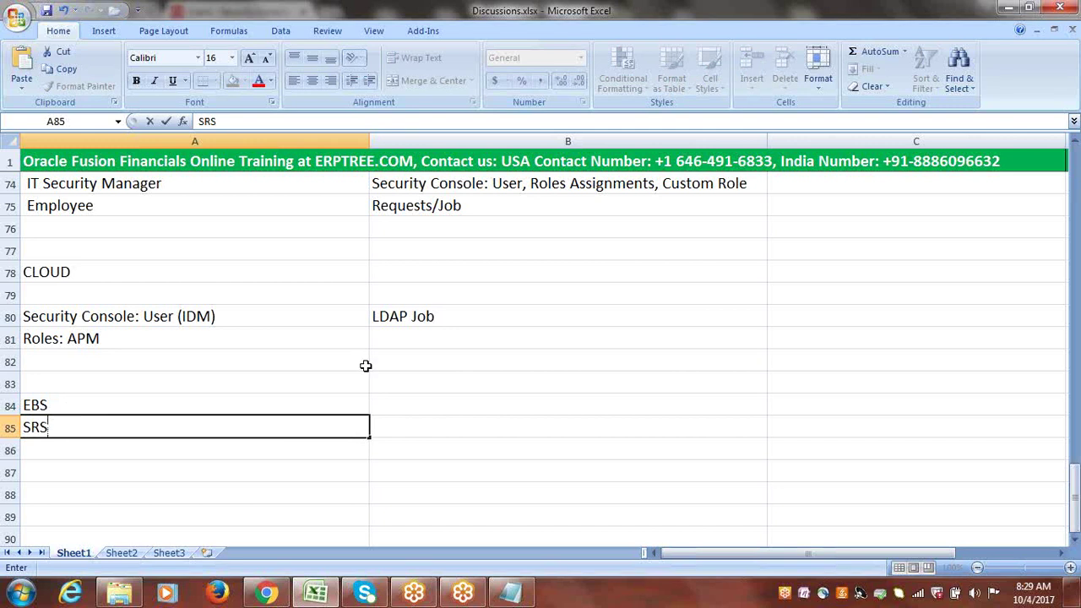
{"action": "left_click", "coordinate": [397, 415]}
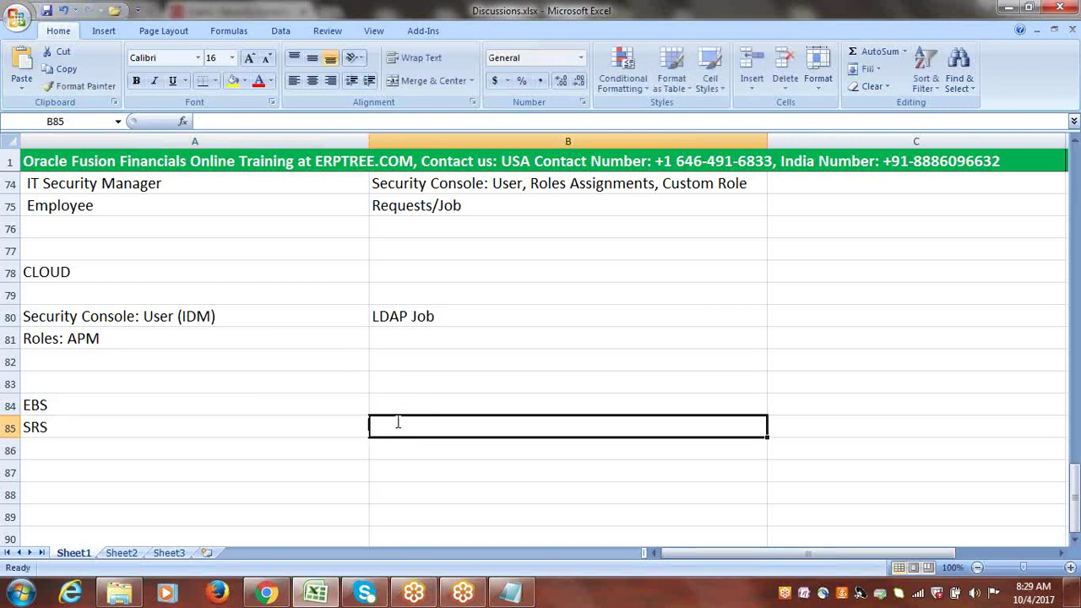
{"action": "type", "text": "ESS Jo"}
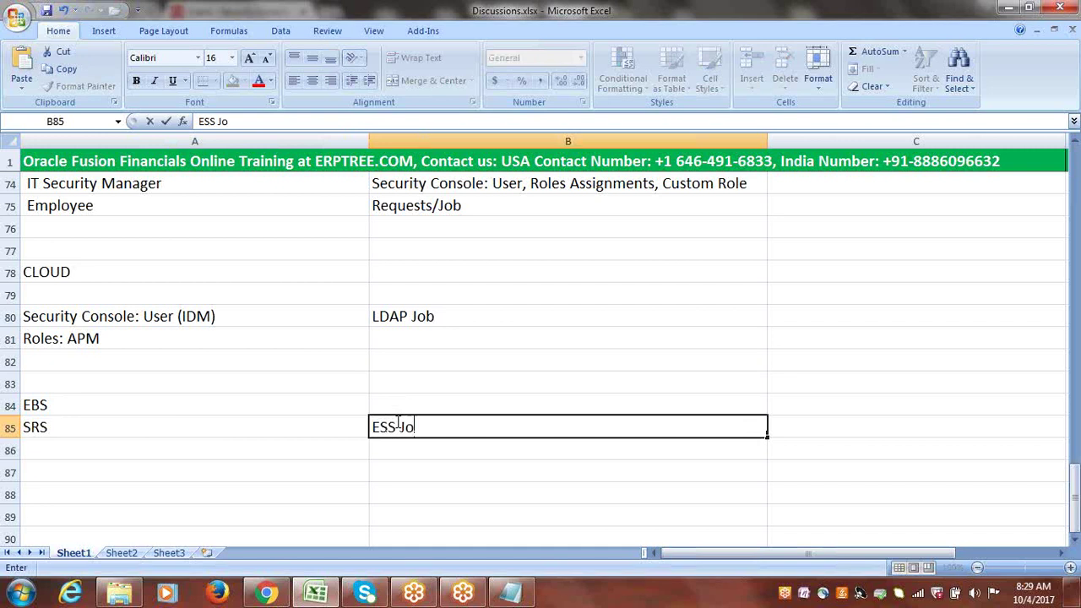
{"action": "type", "text": "b Page"}
- Highlight the SRS acronym in A85 and ESS in B85 while explaining
{"action": "left_click_drag", "start_coordinate": [397, 422], "coordinate": [376, 426]}
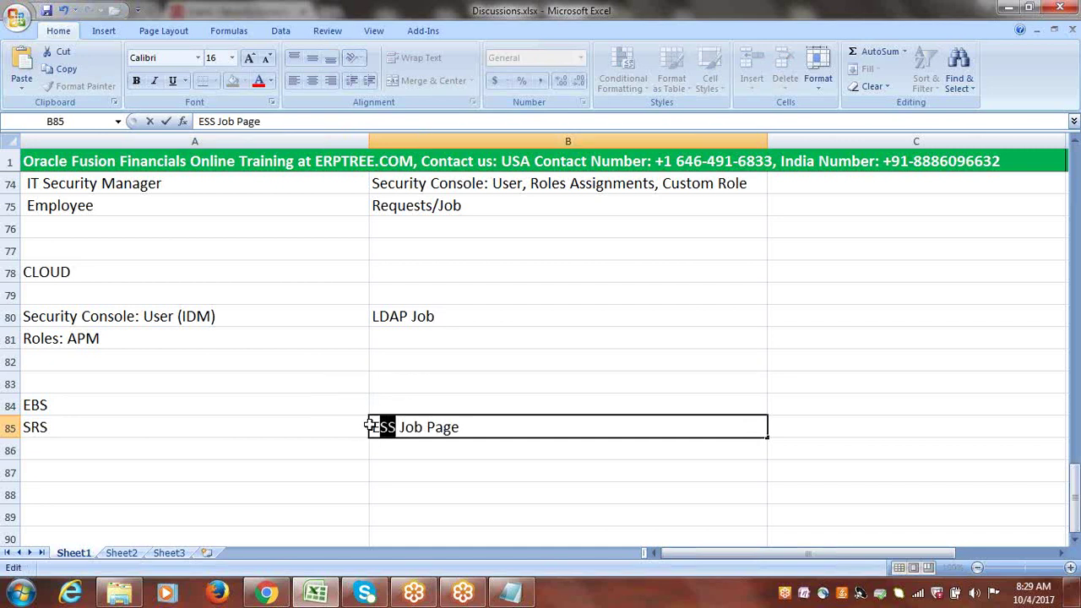
{"action": "left_click", "coordinate": [49, 428]}
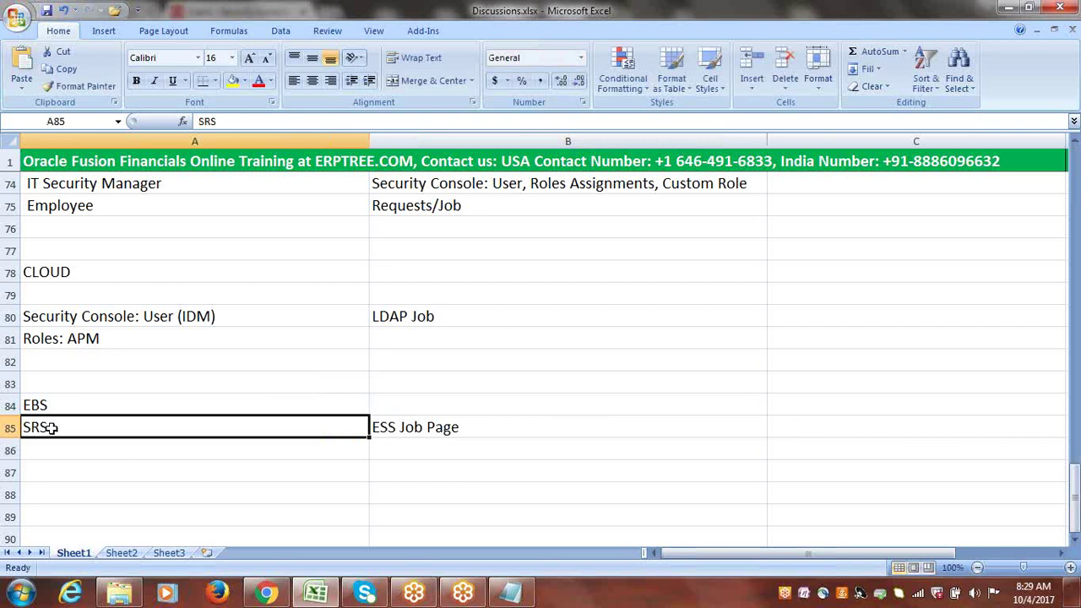
{"action": "double_click", "coordinate": [56, 428]}
{"action": "left_click_drag", "start_coordinate": [56, 428], "coordinate": [17, 428]}
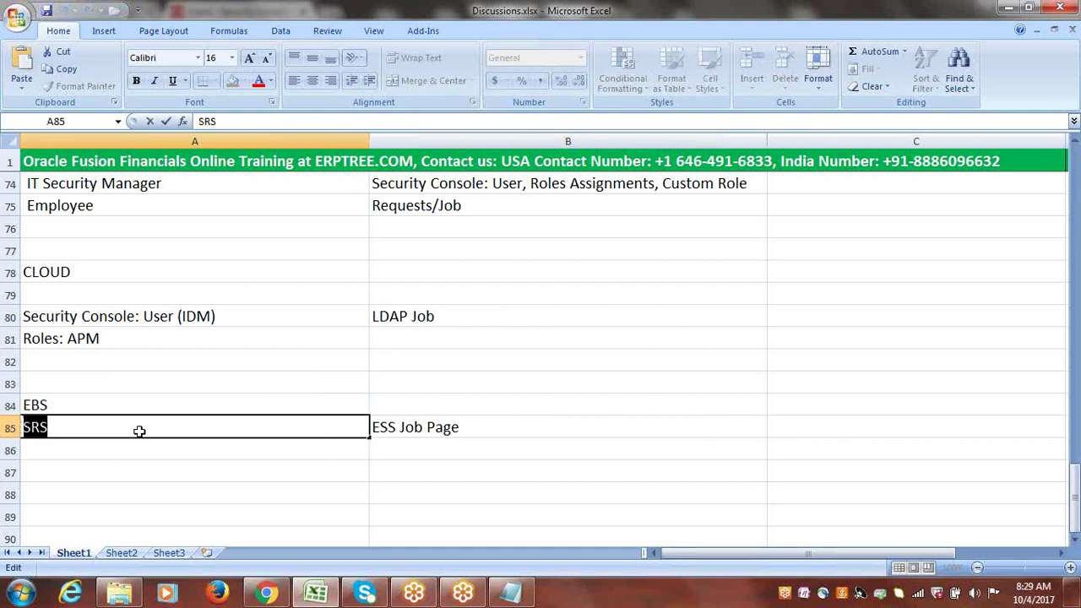
{"action": "double_click", "coordinate": [396, 427]}
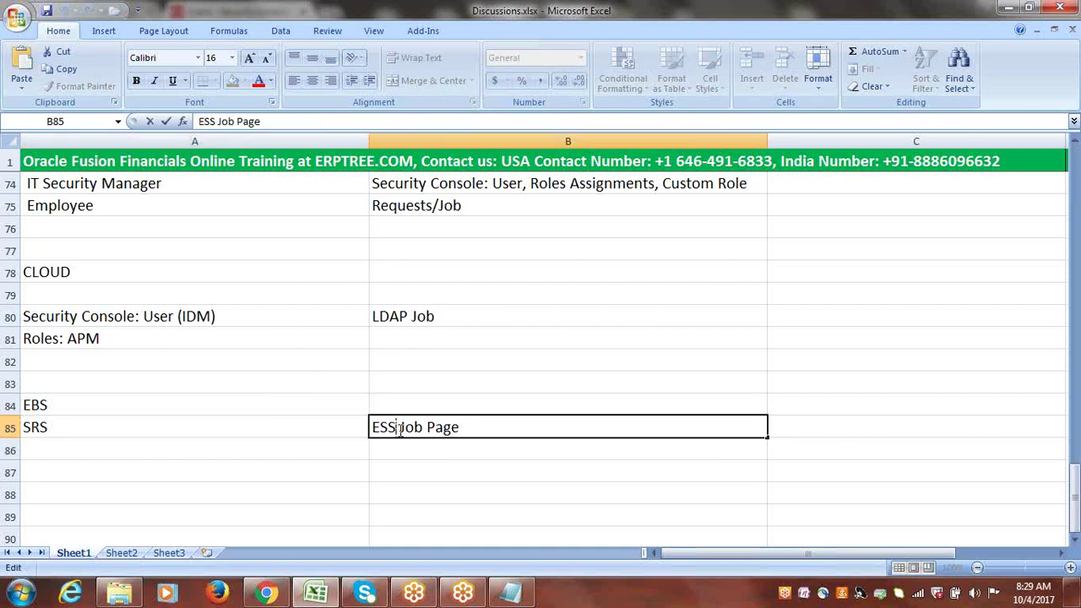
{"action": "left_click_drag", "start_coordinate": [396, 428], "coordinate": [371, 427]}
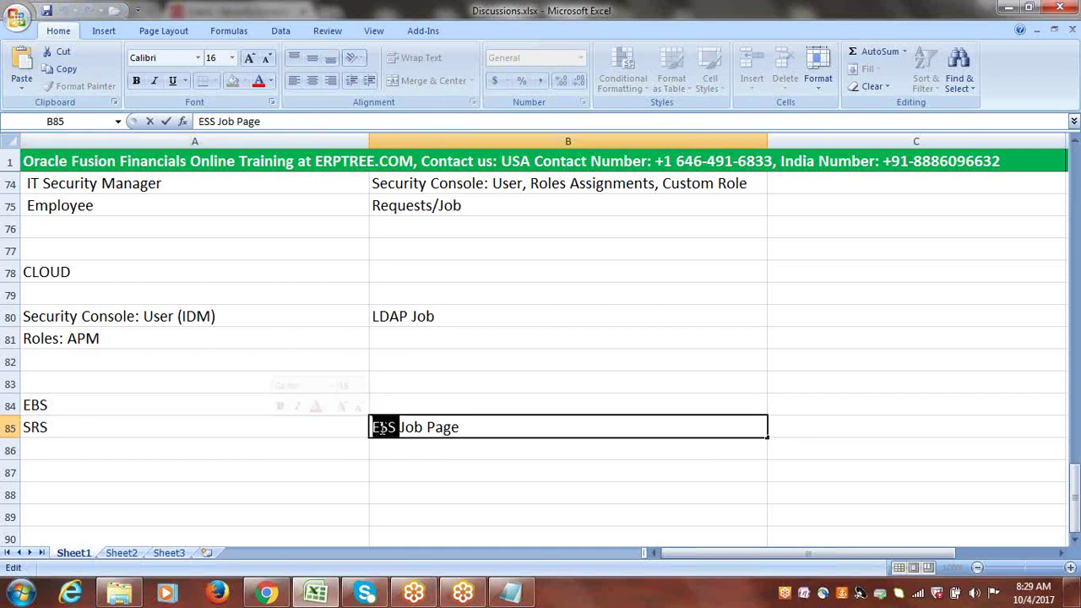
{"action": "left_click", "coordinate": [372, 428]}
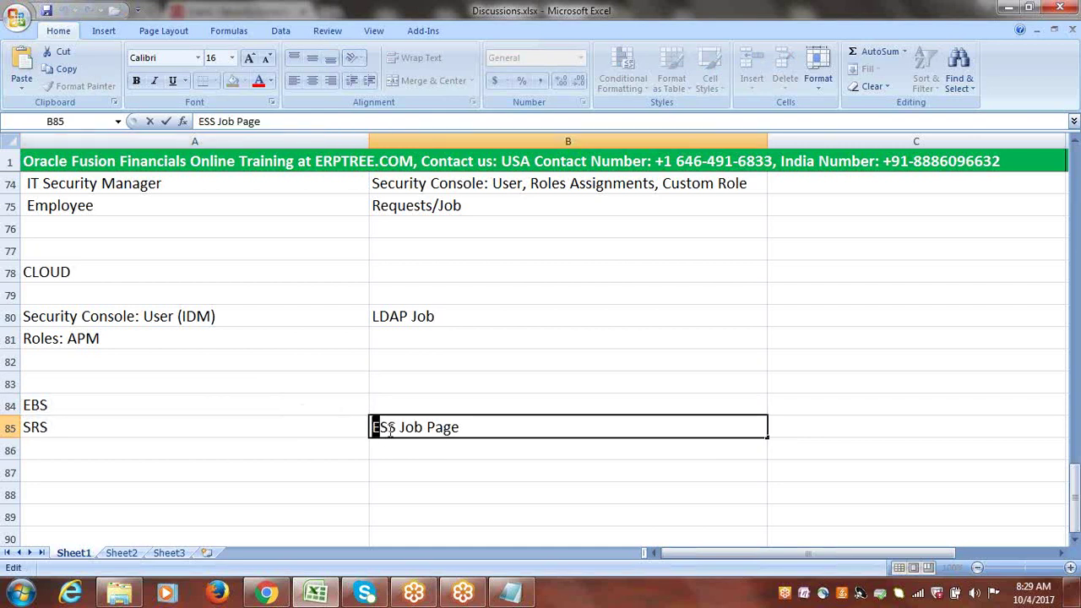
{"action": "left_click_drag", "start_coordinate": [379, 428], "coordinate": [396, 428]}
{"action": "left_click_drag", "start_coordinate": [396, 428], "coordinate": [369, 428]}
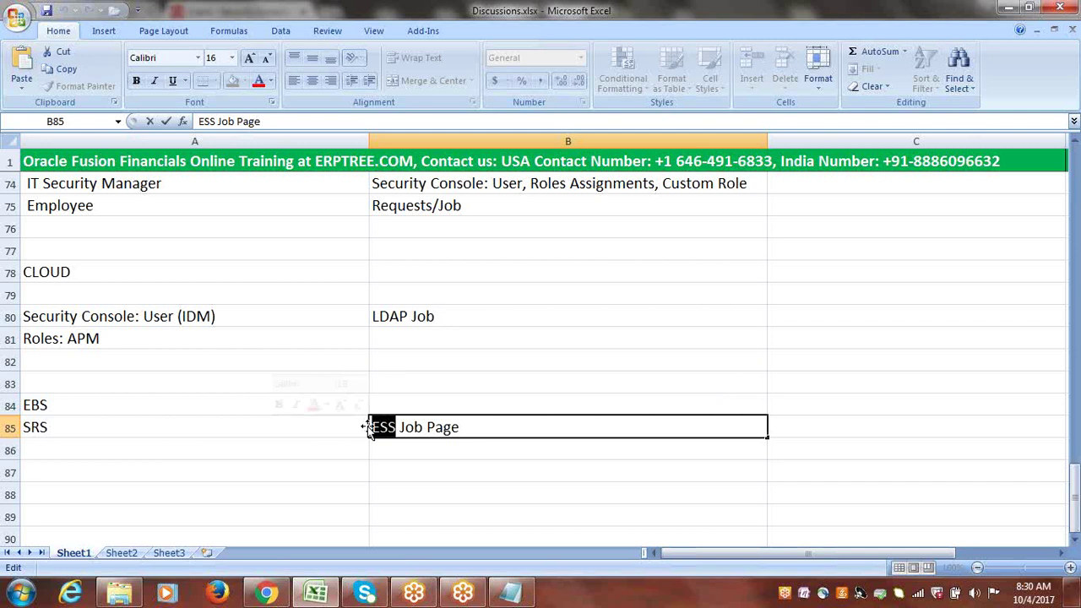
- Re-highlight SRS and ESS once more, then switch to the Fusion Security Console
{"action": "left_click", "coordinate": [78, 429]}
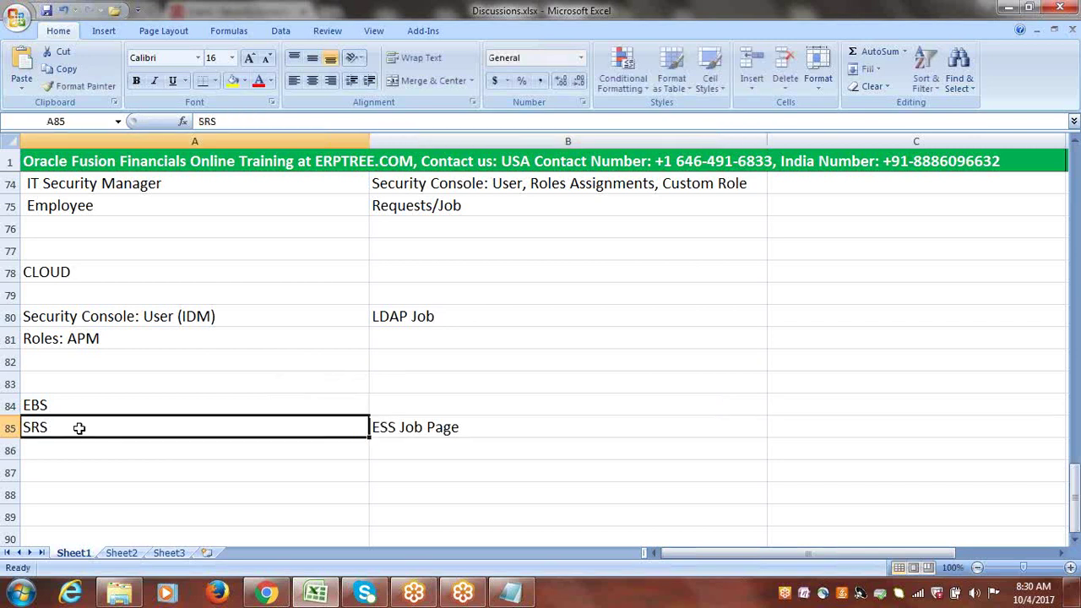
{"action": "double_click", "coordinate": [55, 428]}
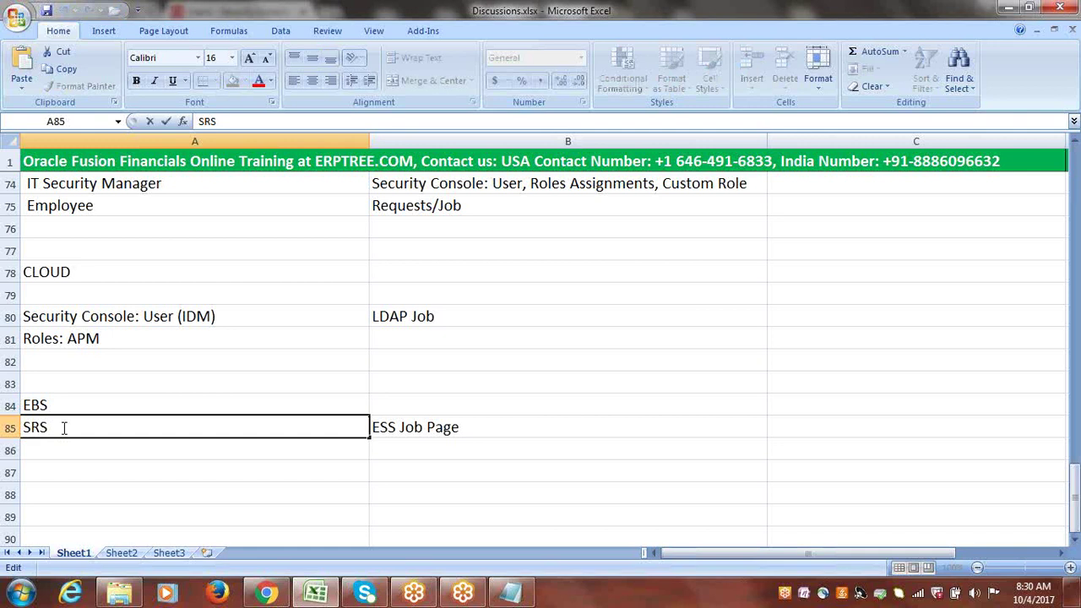
{"action": "double_click", "coordinate": [54, 429]}
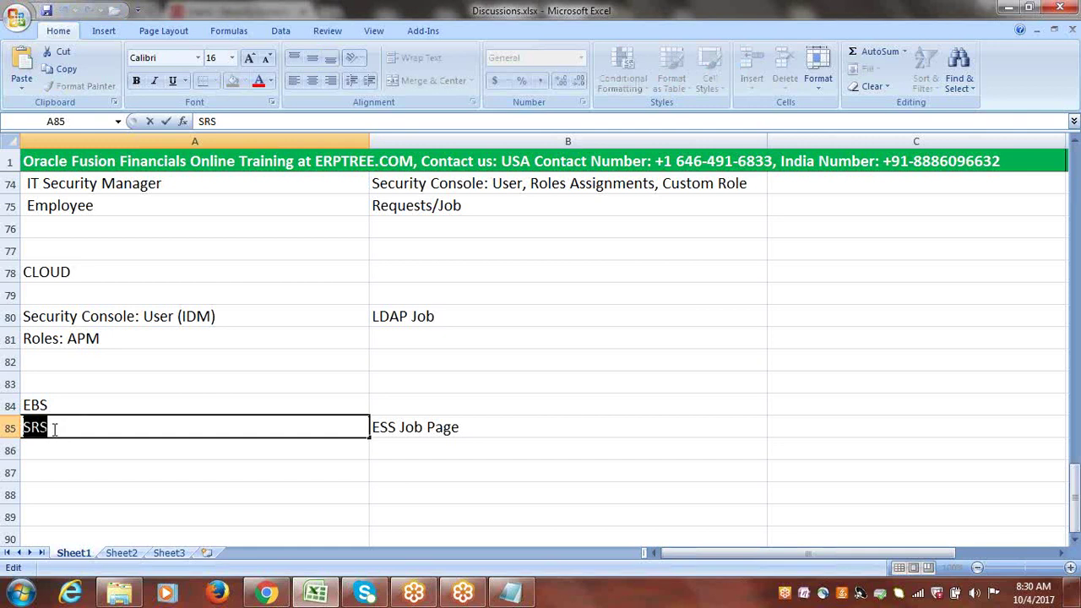
{"action": "left_click", "coordinate": [380, 429]}
{"action": "double_click", "coordinate": [375, 427]}
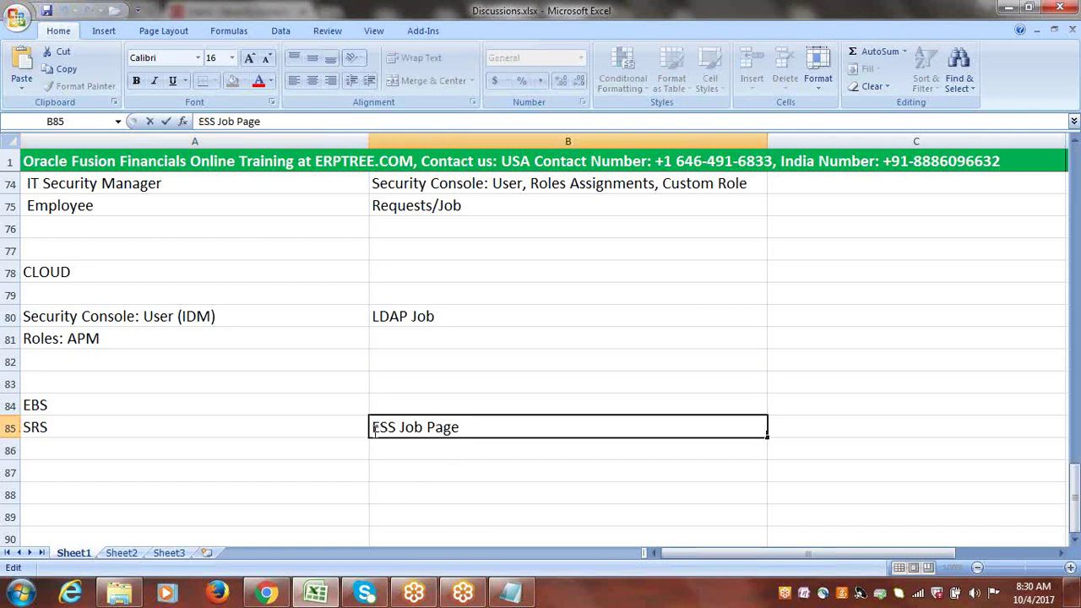
{"action": "left_click_drag", "start_coordinate": [373, 429], "coordinate": [396, 428]}
{"action": "left_click", "coordinate": [38, 428]}
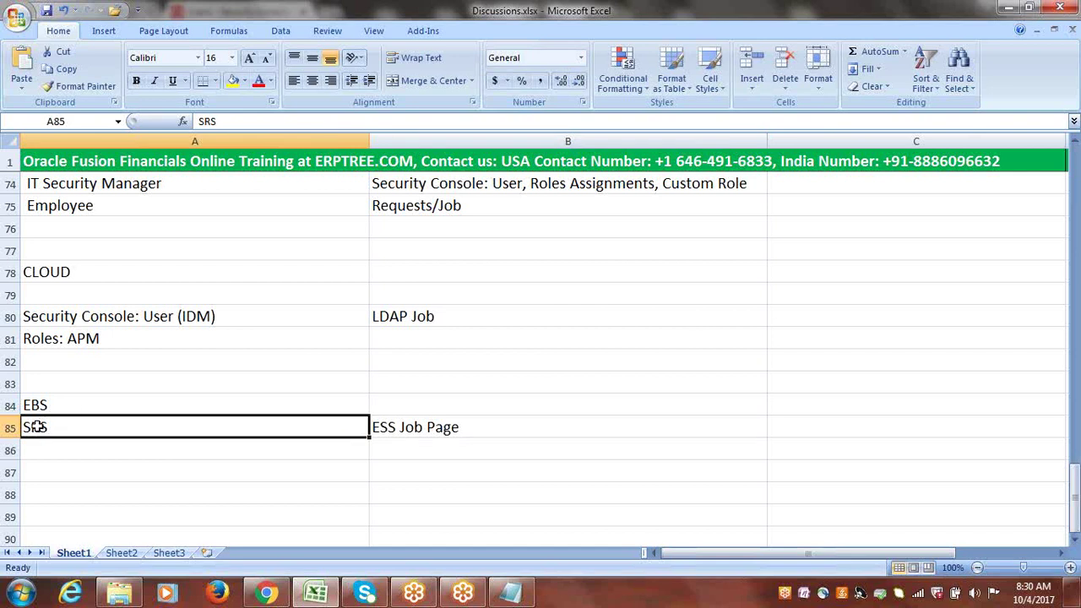
{"action": "left_click", "coordinate": [419, 428]}
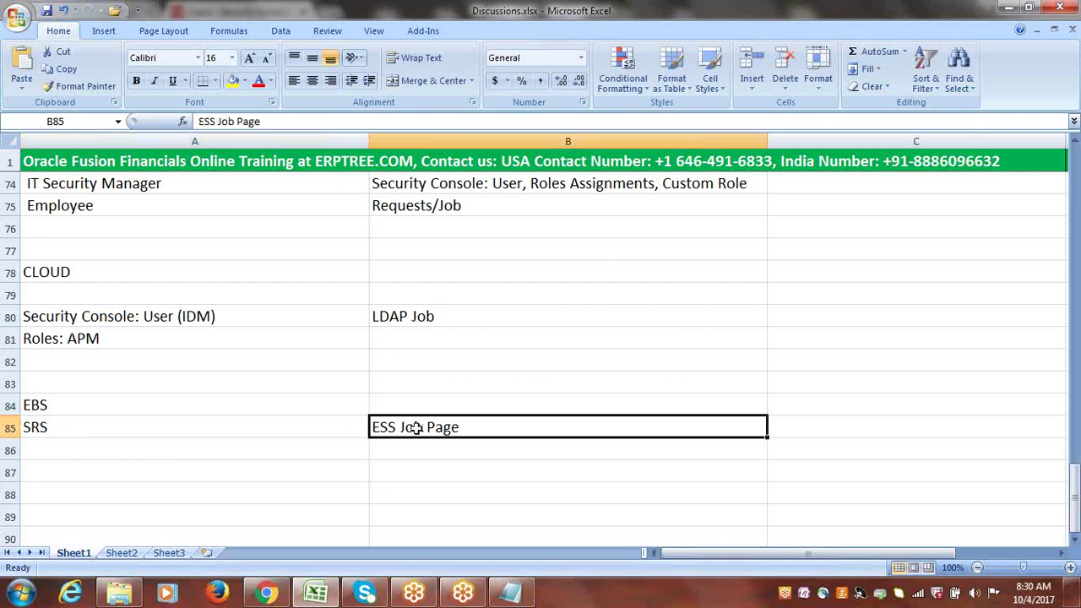
{"action": "left_click", "coordinate": [262, 594]}
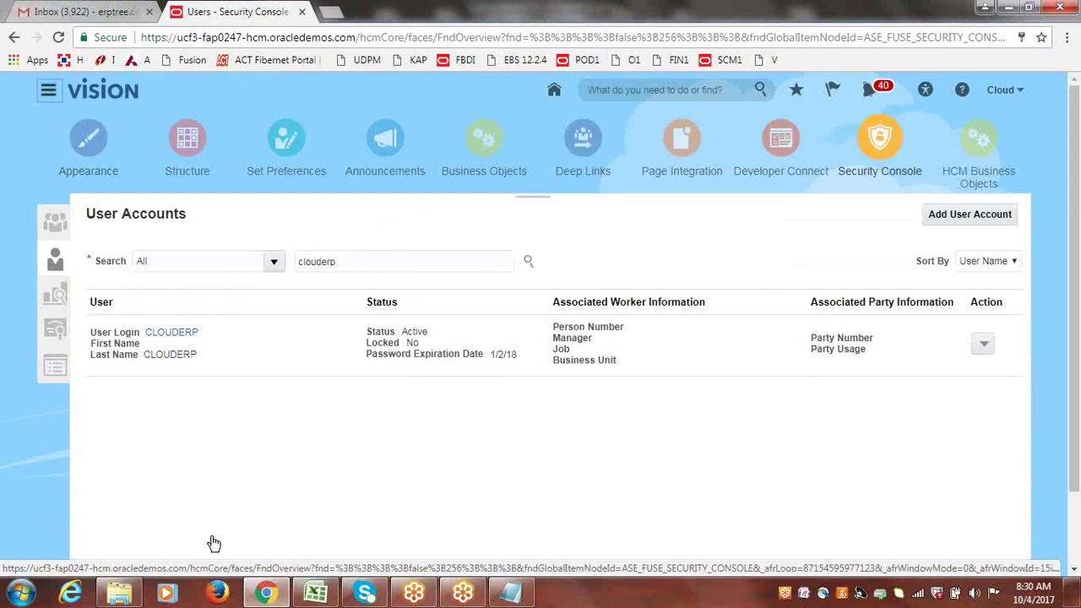
- Browse the Navigator's Tools list, then go back to the Discussions workbook and select SRS cell A85
{"action": "left_click", "coordinate": [49, 93]}
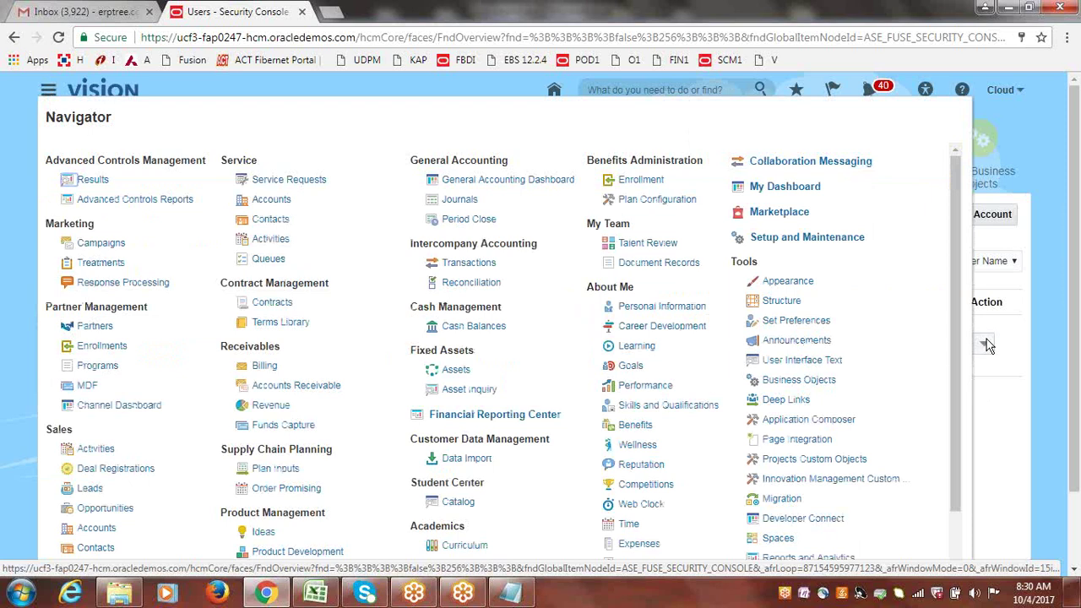
{"action": "scroll", "coordinate": [956, 334], "scroll_direction": "down", "scroll_amount": 2}
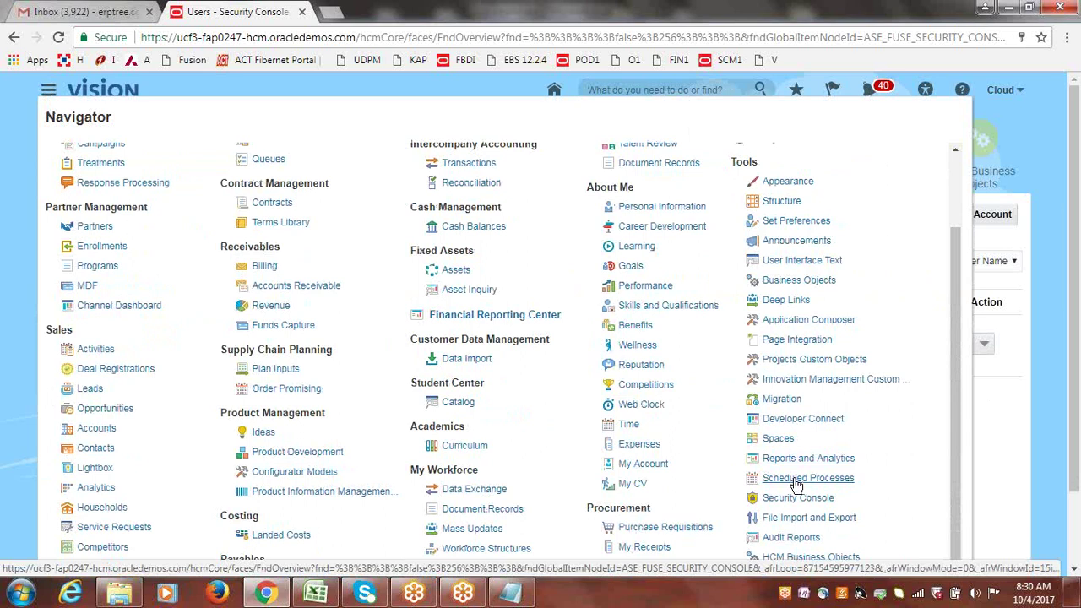
{"action": "left_click", "coordinate": [314, 597]}
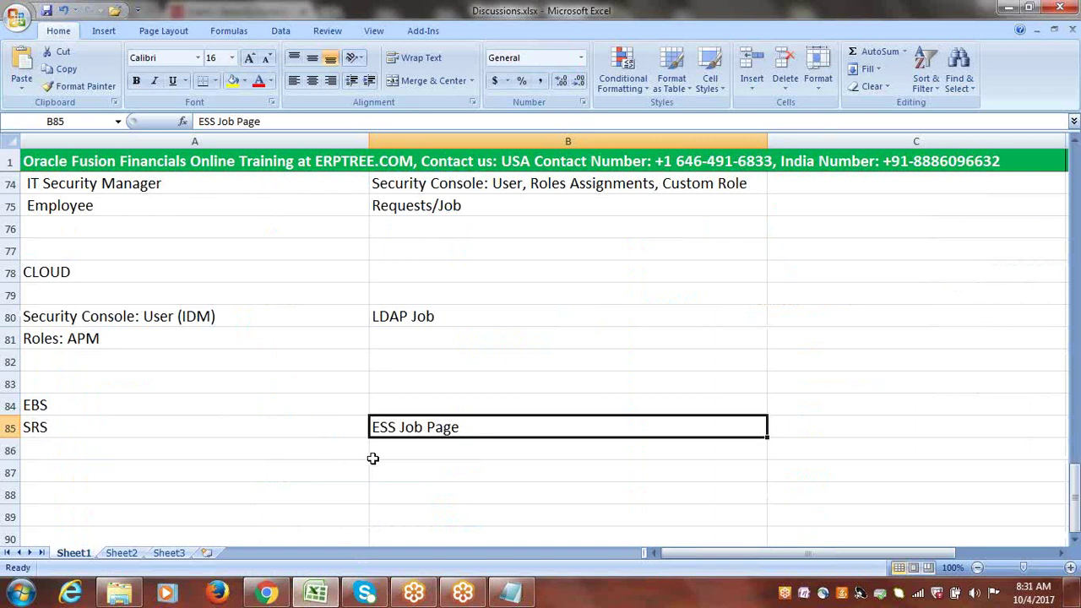
{"action": "left_click", "coordinate": [267, 593]}
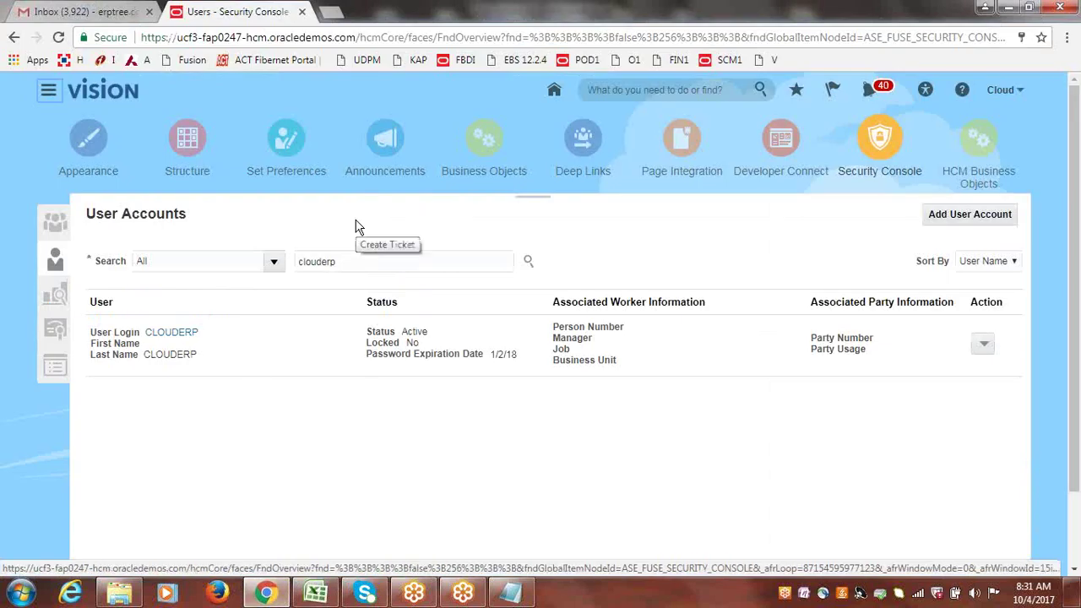
{"action": "left_click", "coordinate": [315, 593]}
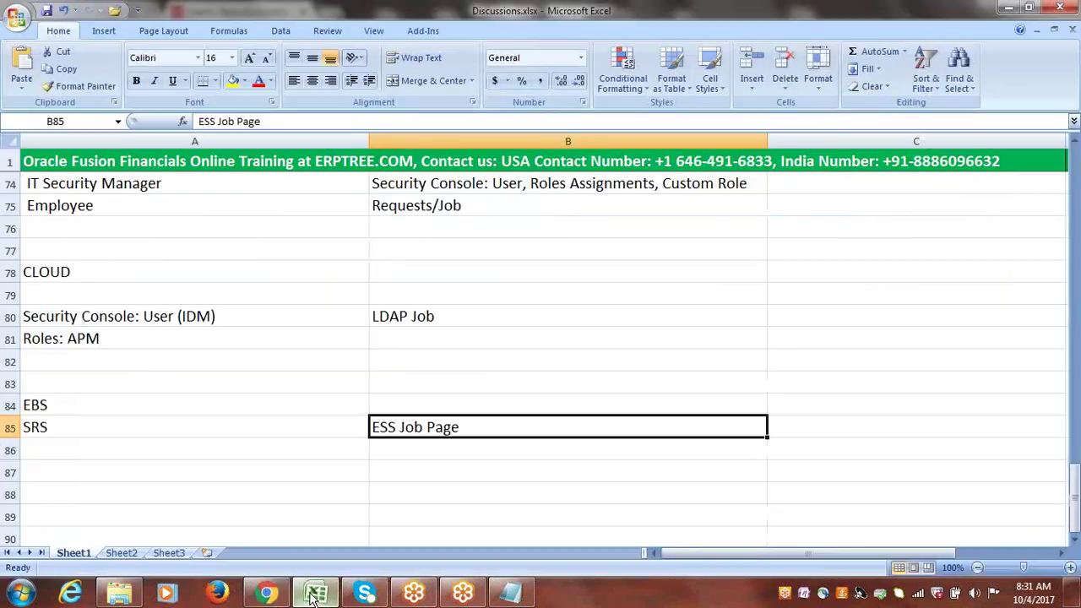
{"action": "left_click", "coordinate": [72, 426]}
- Edit the SRS entry in cell A85, typing and correcting 'Standard'
{"action": "double_click", "coordinate": [74, 426]}
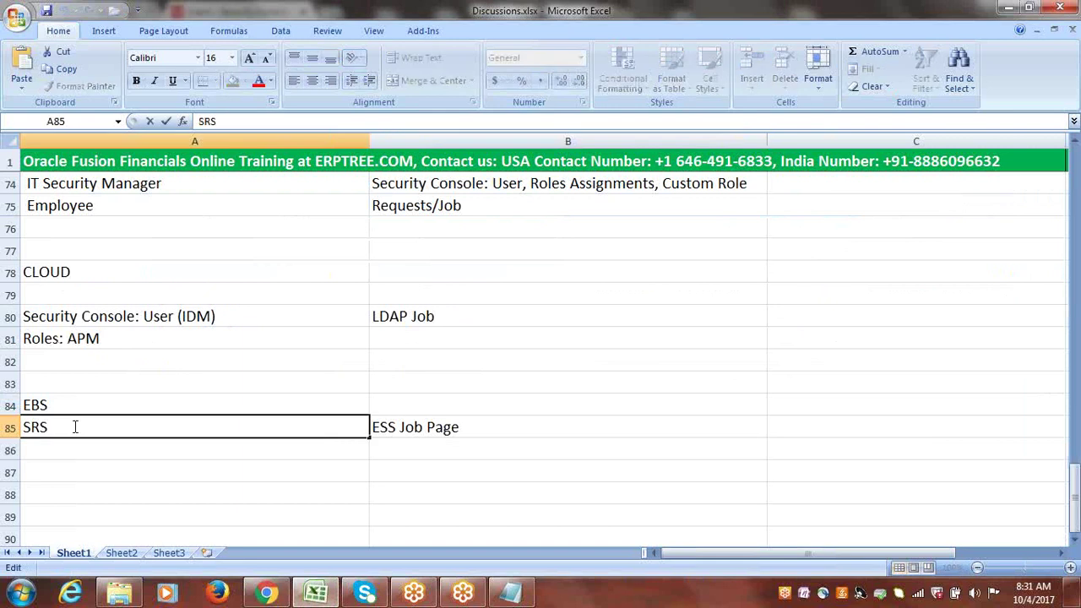
{"action": "type", "text": "="}
{"action": "type", "text": " s"}
{"action": "key", "text": "BackSpace"}
{"action": "type", "text": "STAND"}
{"action": "key", "text": "BackSpace"}
{"action": "key", "text": "BackSpace"}
{"action": "key", "text": "BackSpace"}
{"action": "key", "text": "BackSpace"}
{"action": "type", "text": "tandard"}
{"action": "key", "text": "BackSpace"}
{"action": "key", "text": "BackSpace"}
{"action": "key", "text": "BackSpace"}
{"action": "key", "text": "BackSpace"}
{"action": "key", "text": "BackSpace"}
{"action": "key", "text": "BackSpace"}
{"action": "key", "text": "BackSpace"}
{"action": "key", "text": "BackSpace"}
{"action": "key", "text": "BackSpace"}
- Enter 'Enterprise Scheduler Service' in cell B86
{"action": "left_click", "coordinate": [394, 448]}
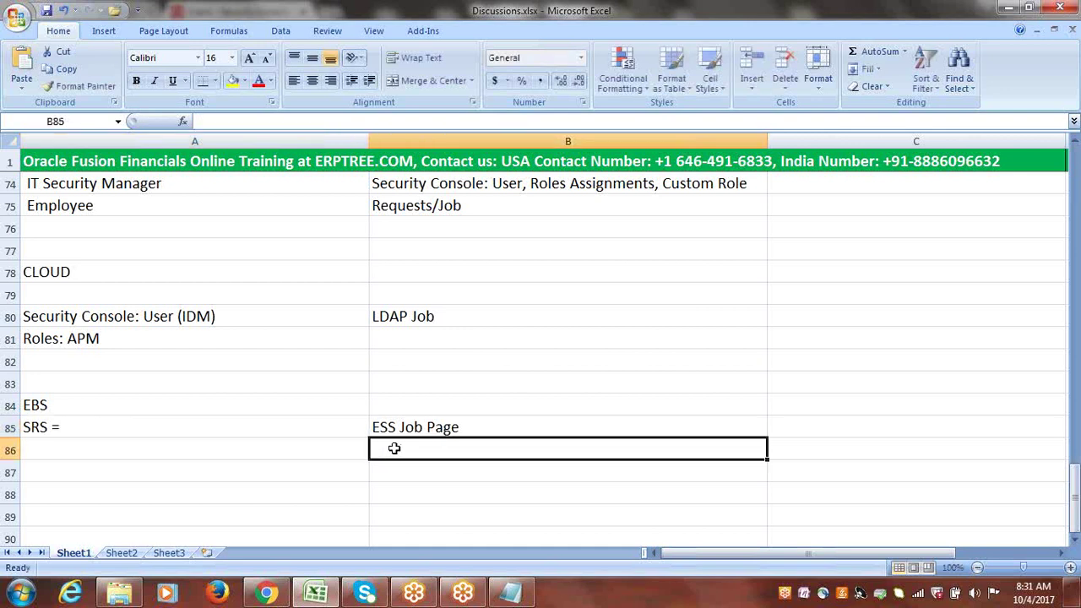
{"action": "type", "text": "Enterpris"}
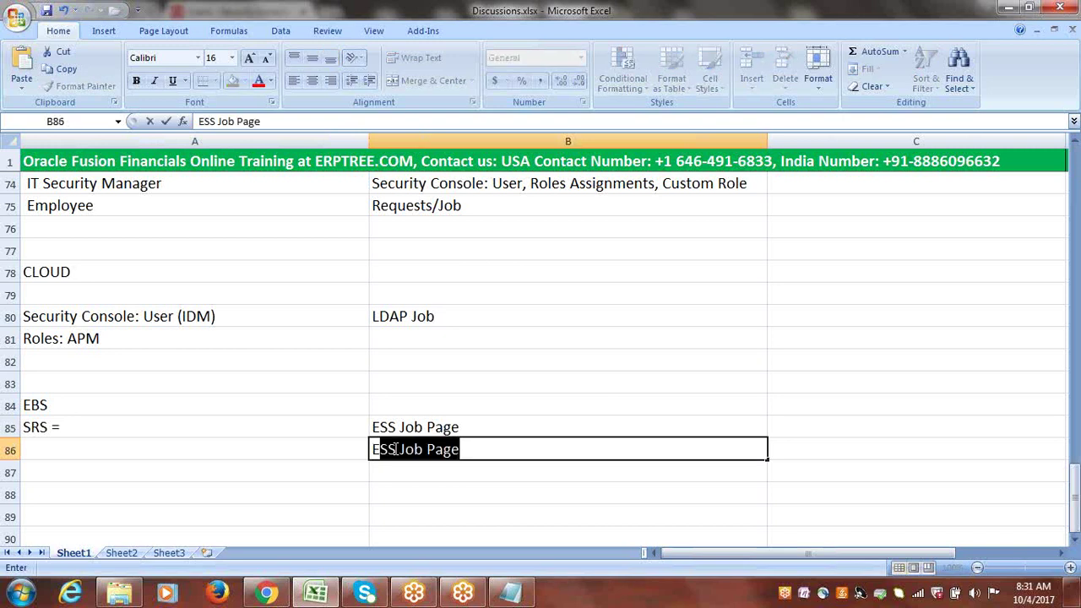
{"action": "type", "text": "e Schedu"}
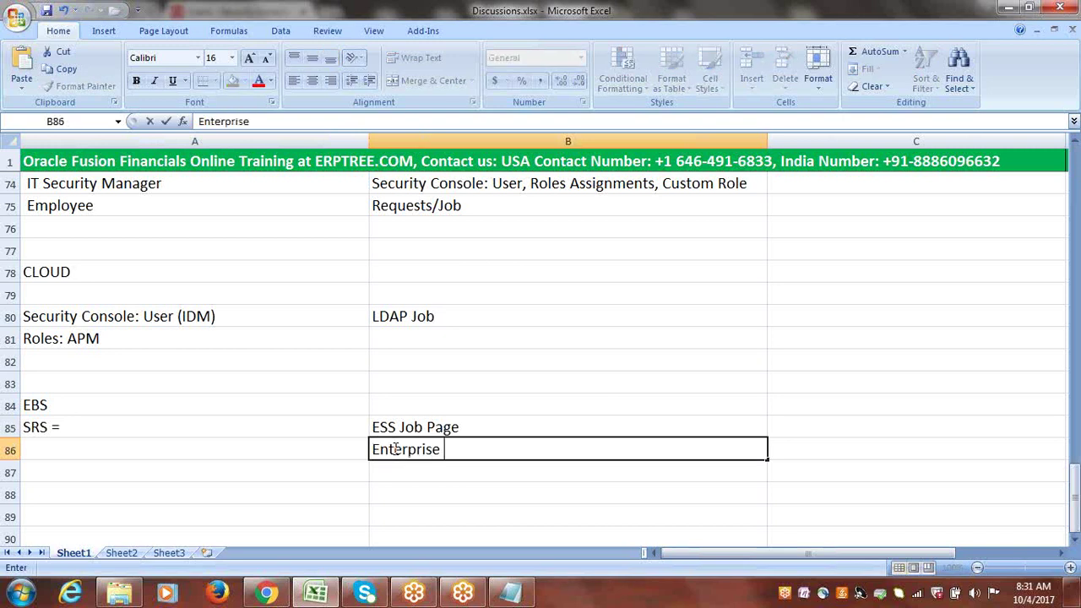
{"action": "type", "text": "l"}
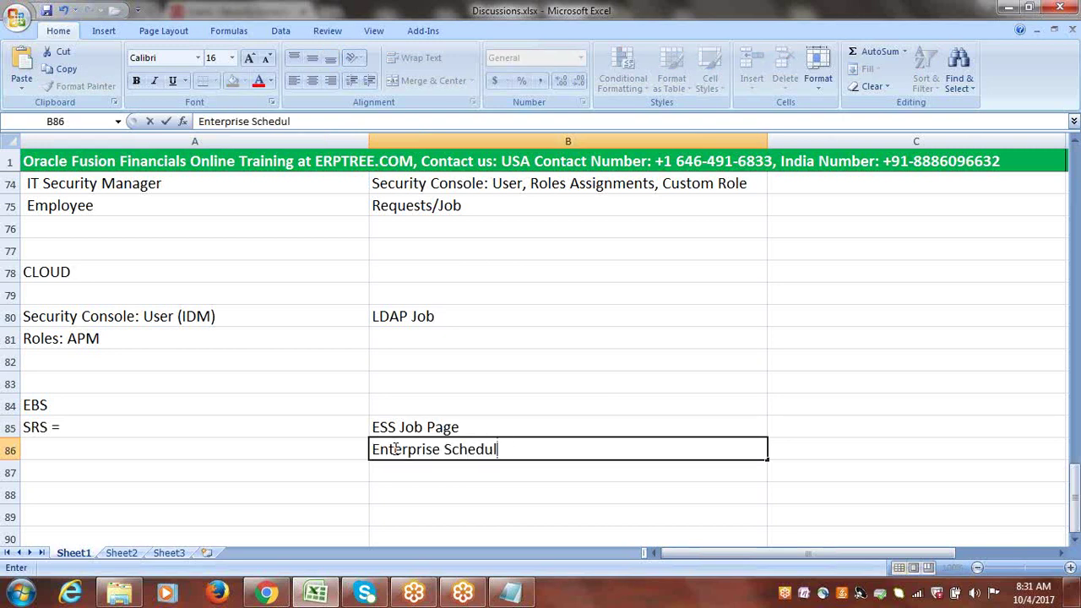
{"action": "type", "text": "er Service"}
{"action": "left_click", "coordinate": [414, 336]}
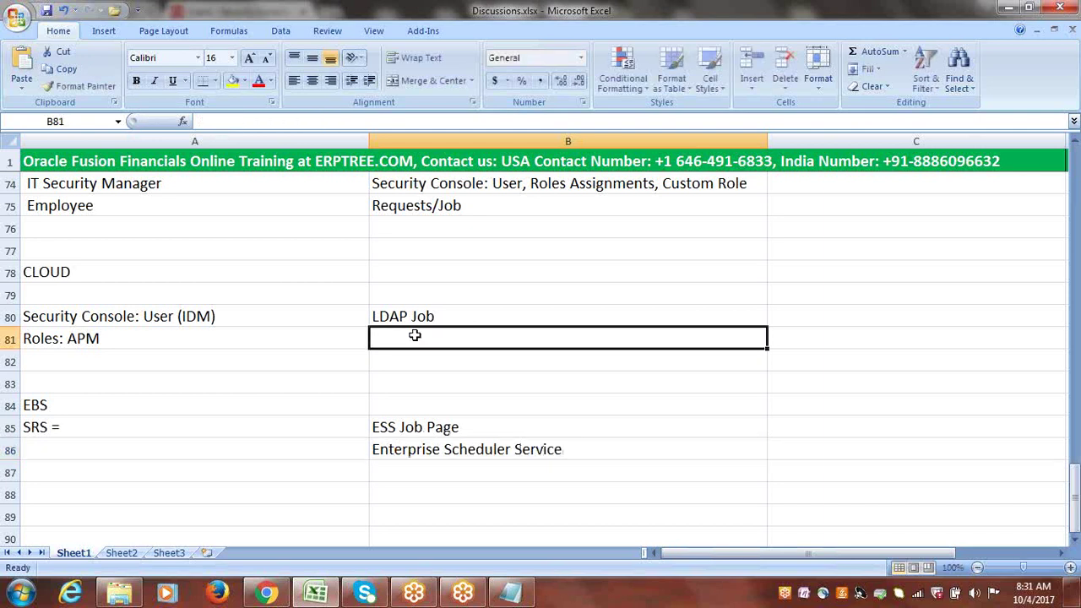
- Enter 'Lightwhite Directory Access Protocal' in B81, then review the B80 and B86 notes
{"action": "type", "text": "L"}
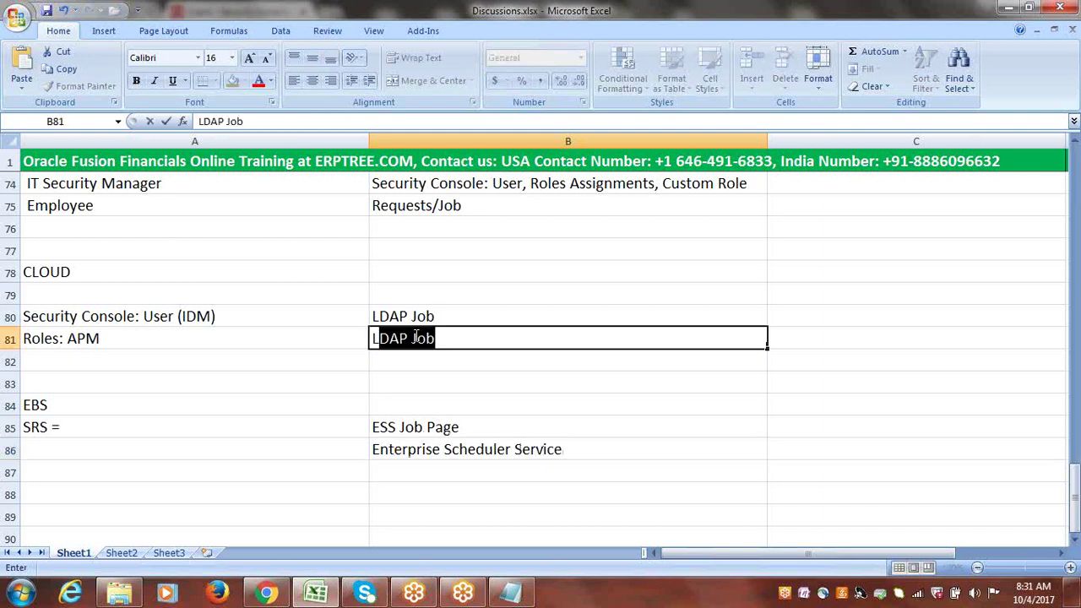
{"action": "type", "text": "ightwhite Di"}
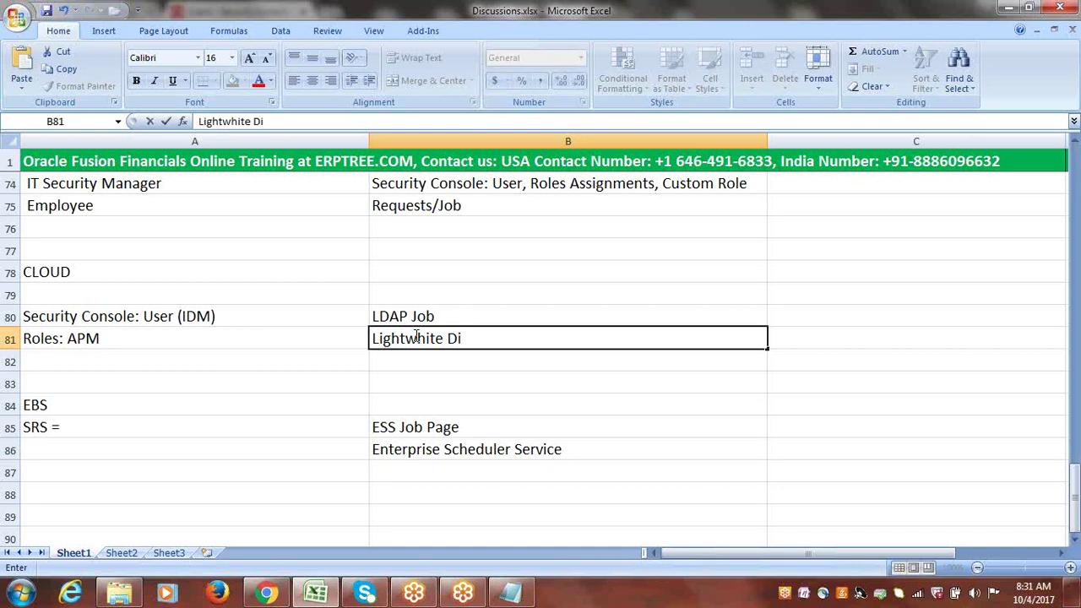
{"action": "type", "text": "rectory"}
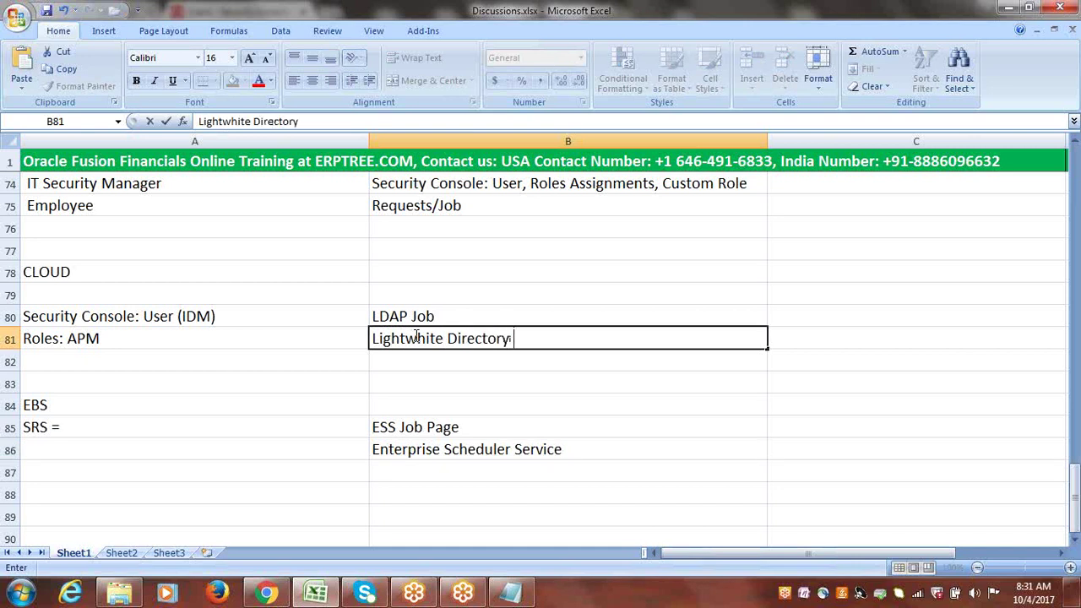
{"action": "type", "text": " Access Protocal"}
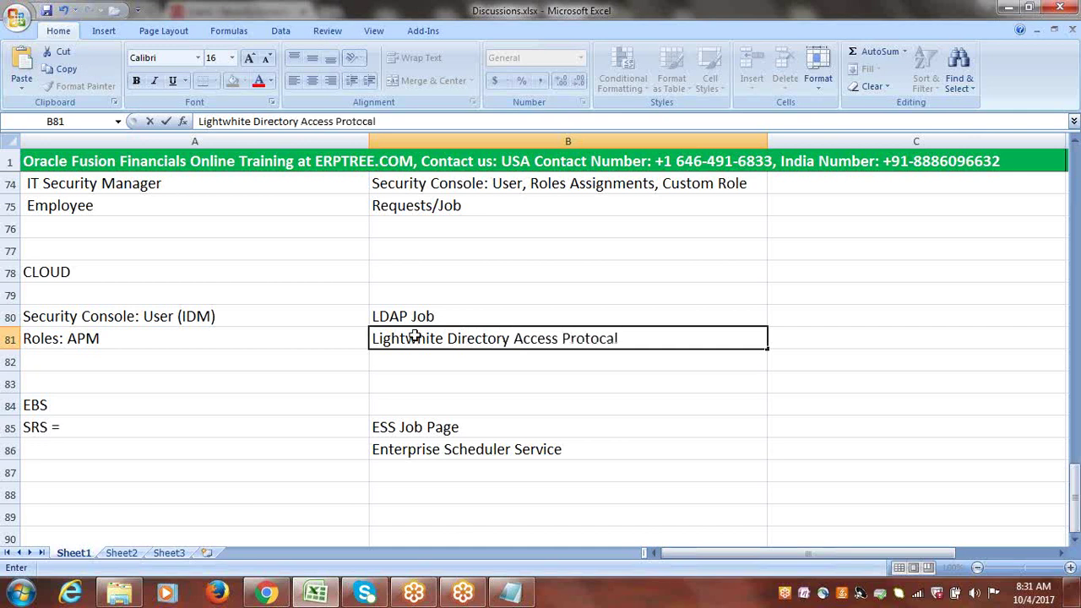
{"action": "left_click", "coordinate": [444, 360]}
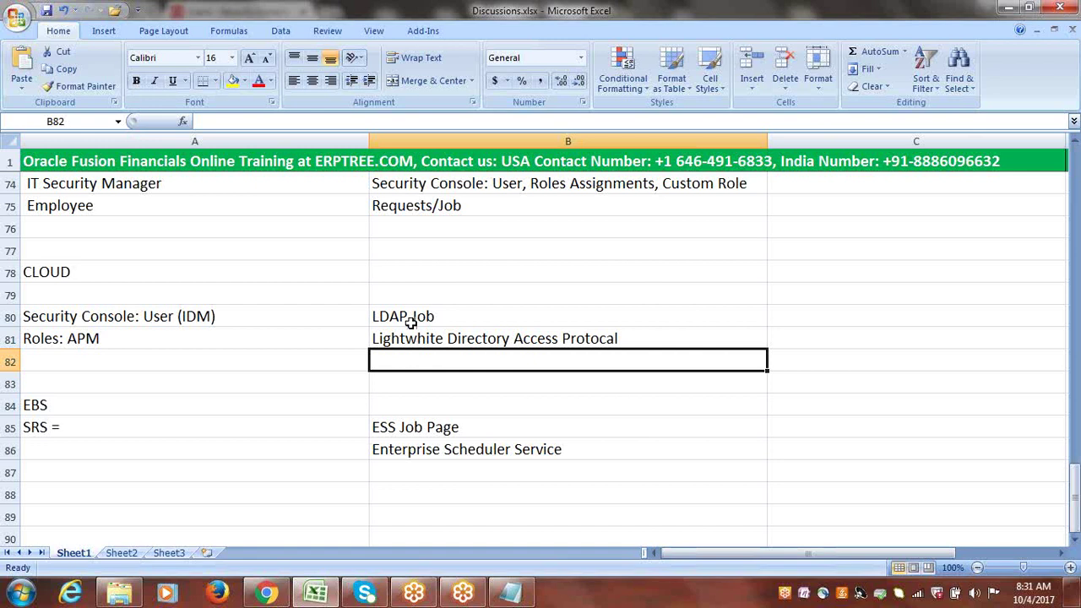
{"action": "left_click", "coordinate": [409, 320]}
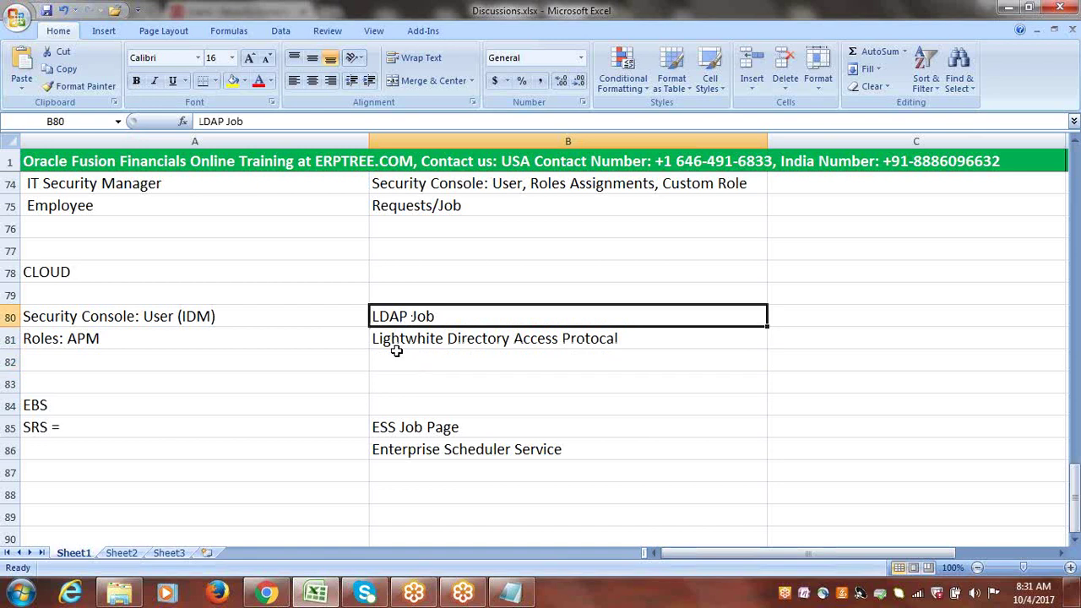
{"action": "left_click", "coordinate": [445, 452]}
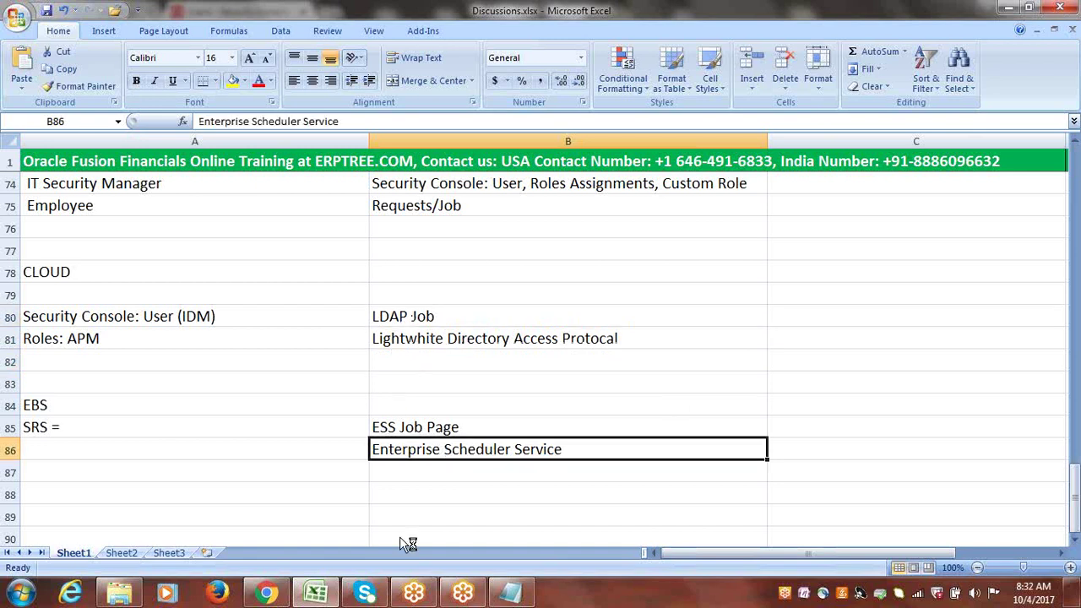
- Open Tools > Scheduled Processes from the Navigator and begin scheduling a new Job process
{"action": "left_click", "coordinate": [254, 589]}
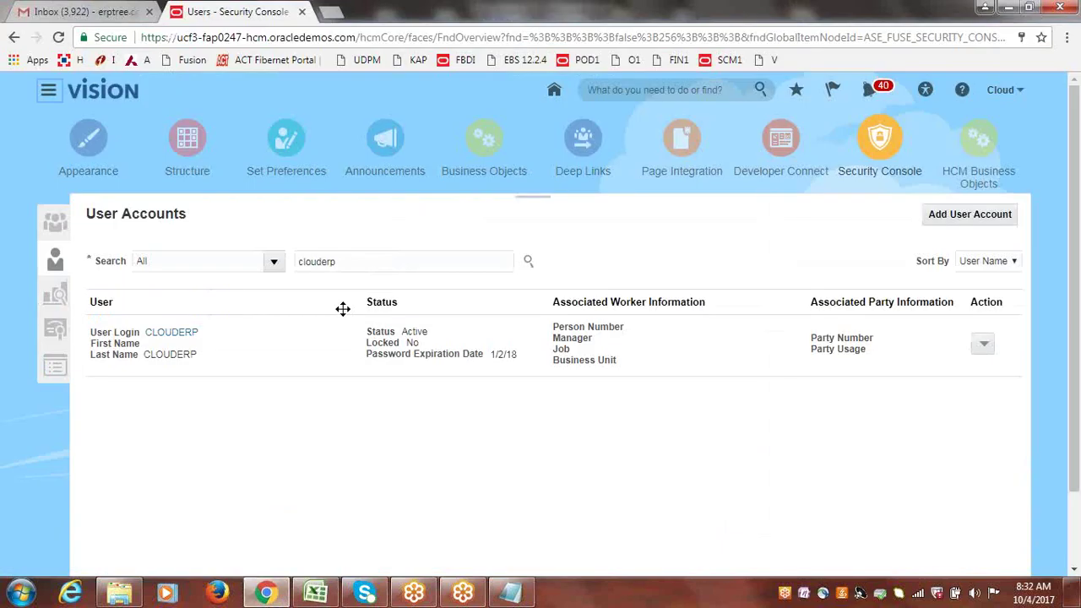
{"action": "left_click", "coordinate": [48, 90]}
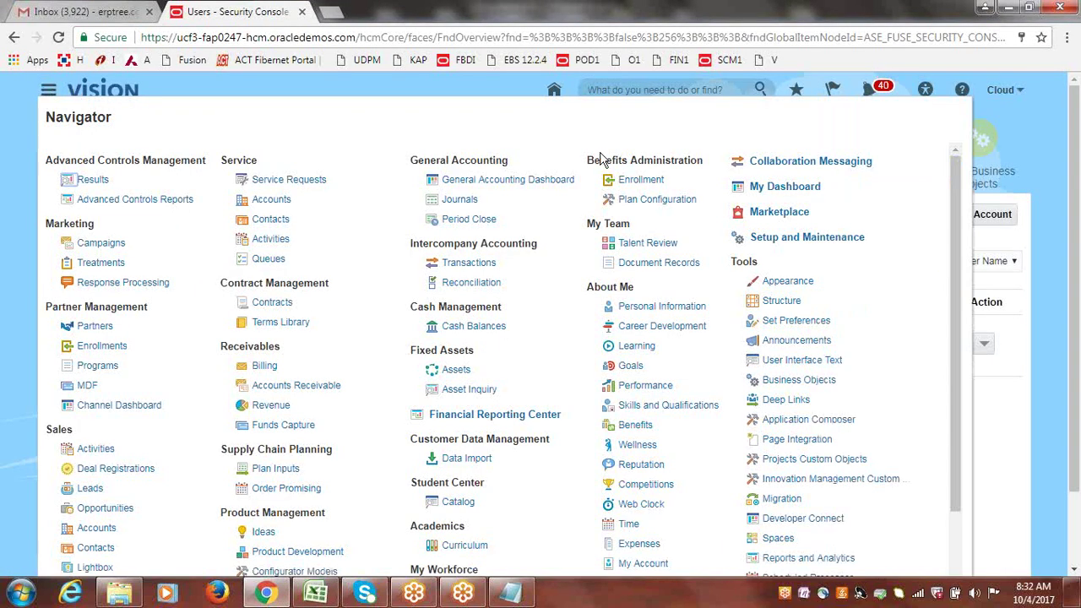
{"action": "left_click_drag", "start_coordinate": [731, 262], "coordinate": [764, 266]}
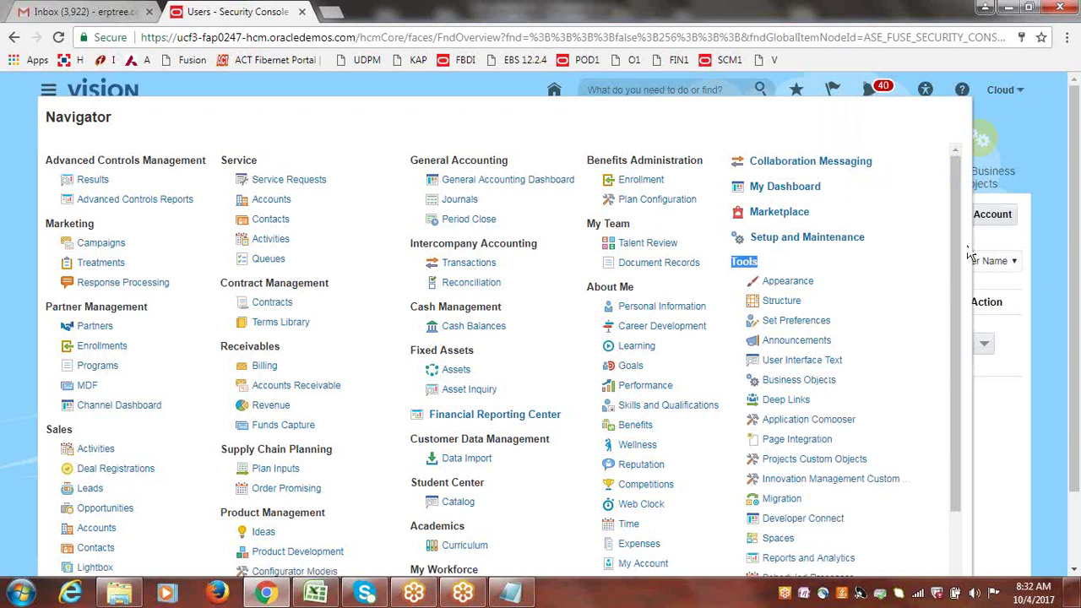
{"action": "left_click_drag", "start_coordinate": [953, 234], "coordinate": [954, 349]}
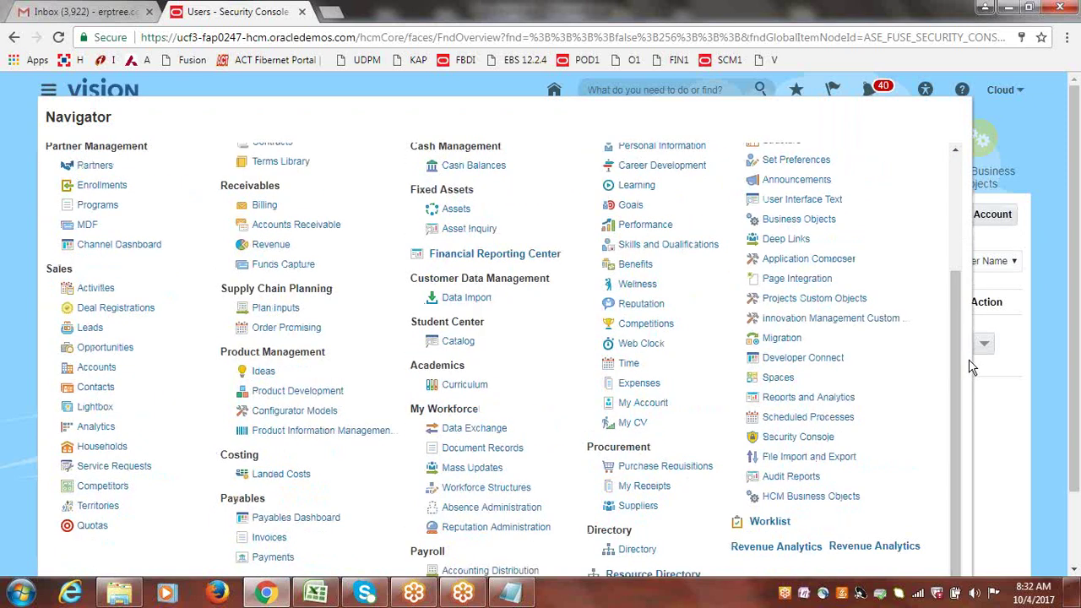
{"action": "left_click", "coordinate": [809, 417]}
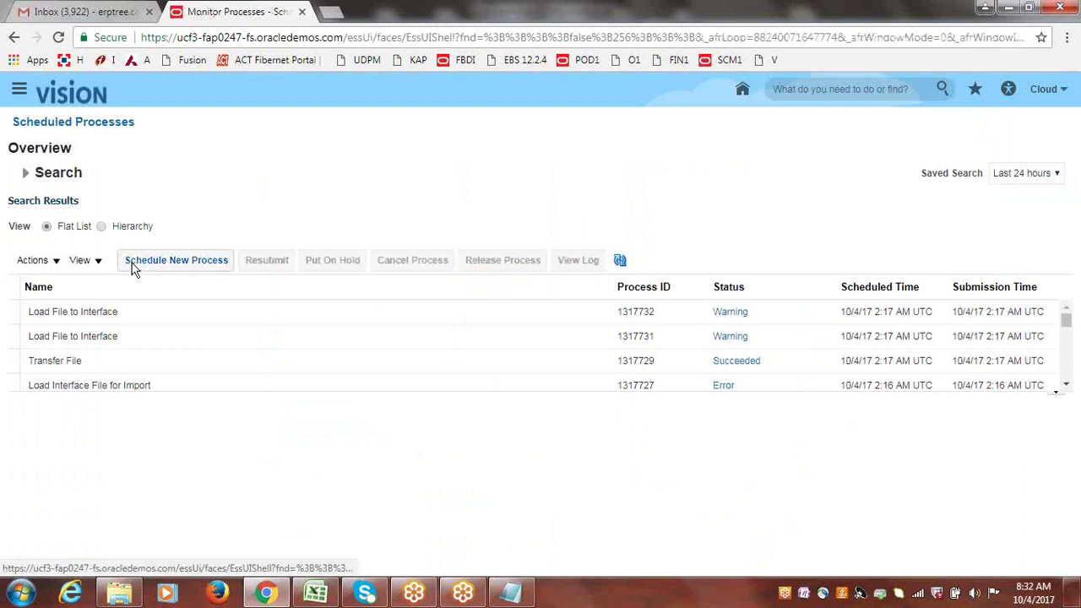
{"action": "left_click", "coordinate": [189, 264]}
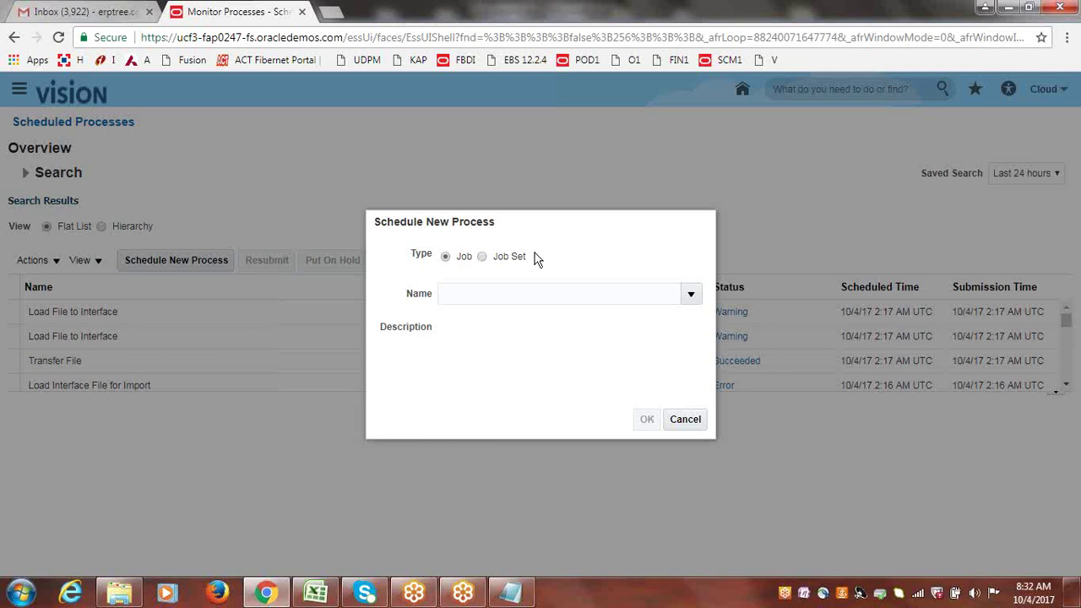
- Highlight the word LDAP in the LDAP Job note in Excel cell B80
{"action": "left_click", "coordinate": [326, 595]}
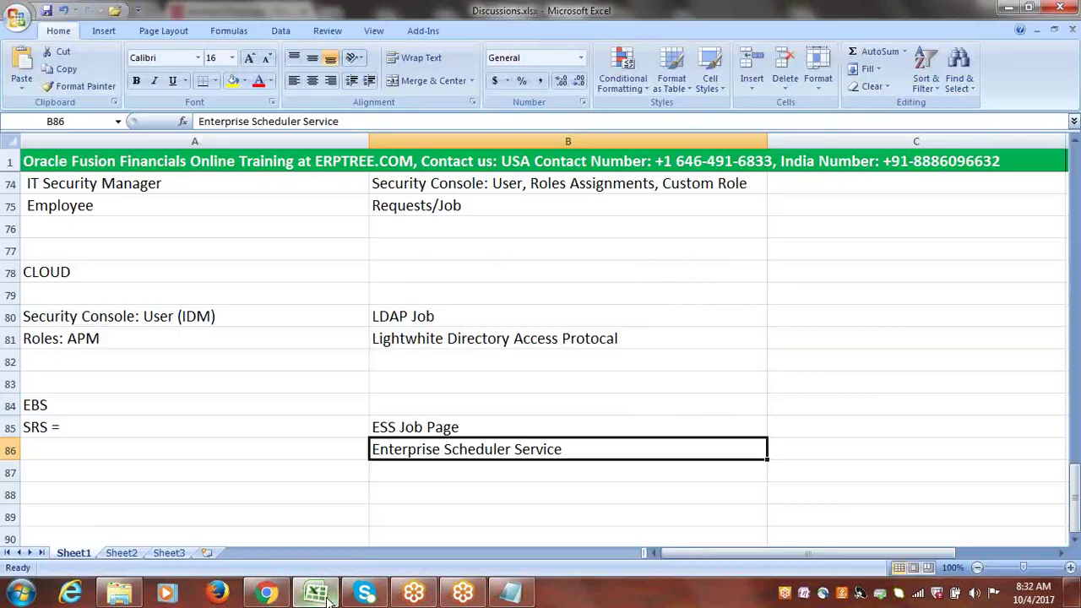
{"action": "left_click", "coordinate": [404, 316]}
{"action": "double_click", "coordinate": [403, 316]}
{"action": "left_click_drag", "start_coordinate": [407, 315], "coordinate": [359, 317]}
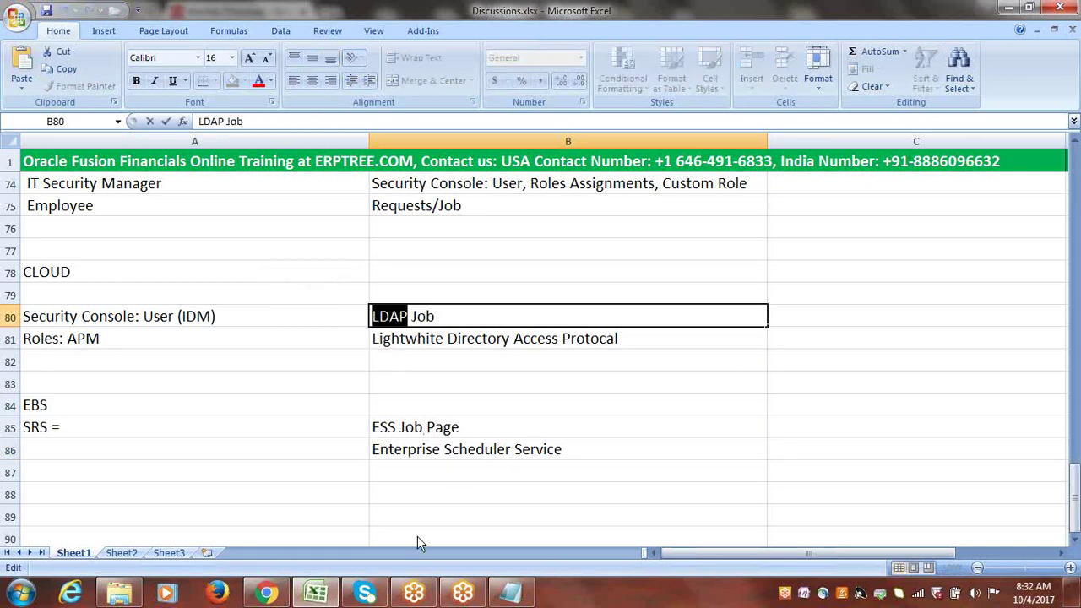
- Search process names for 'LDAP' and pick Retrieve Latest LDAP Changes as the job
{"action": "left_click", "coordinate": [277, 588]}
{"action": "left_click", "coordinate": [502, 295]}
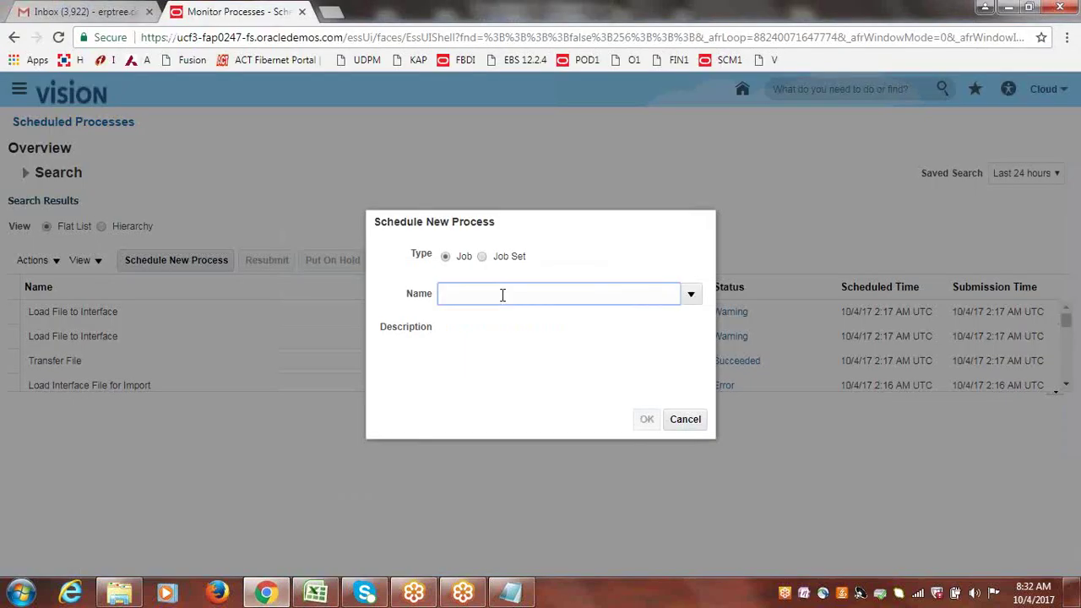
{"action": "type", "text": "LDAP"}
{"action": "left_click", "coordinate": [514, 332]}
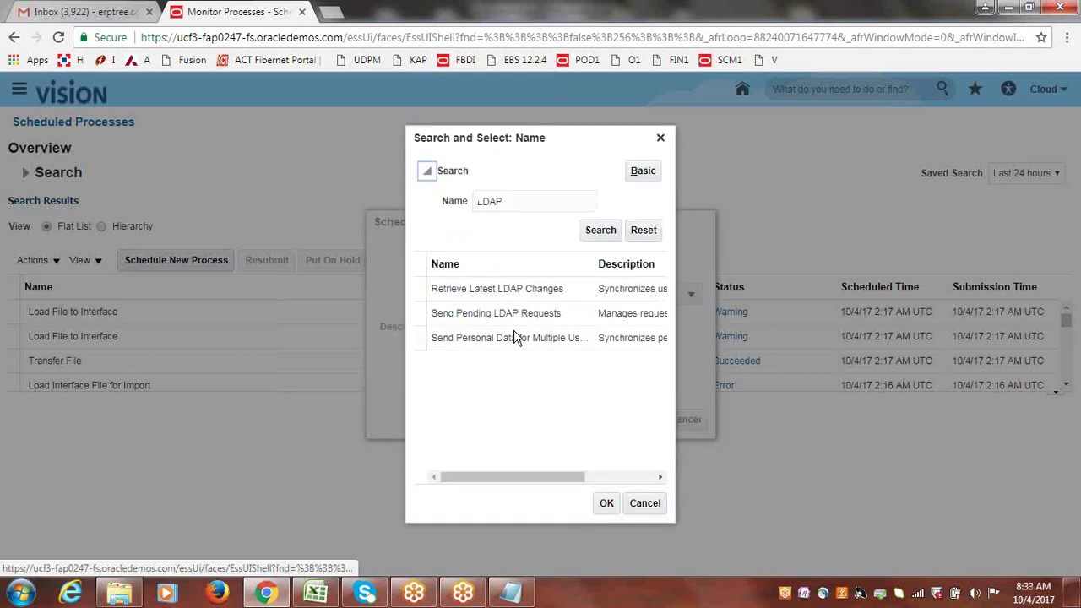
{"action": "left_click", "coordinate": [485, 290]}
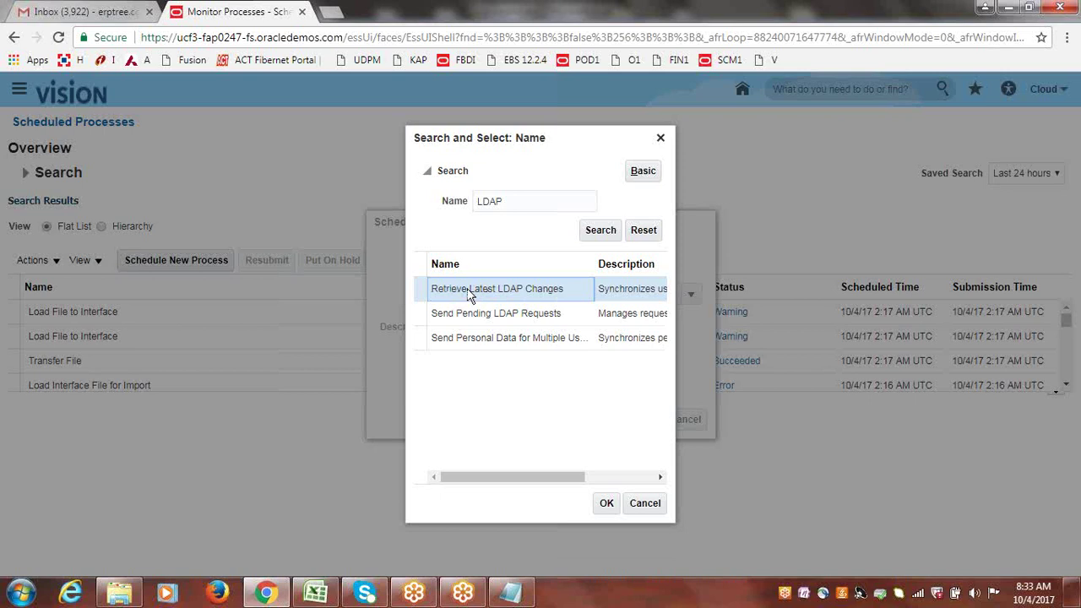
{"action": "left_click", "coordinate": [418, 288]}
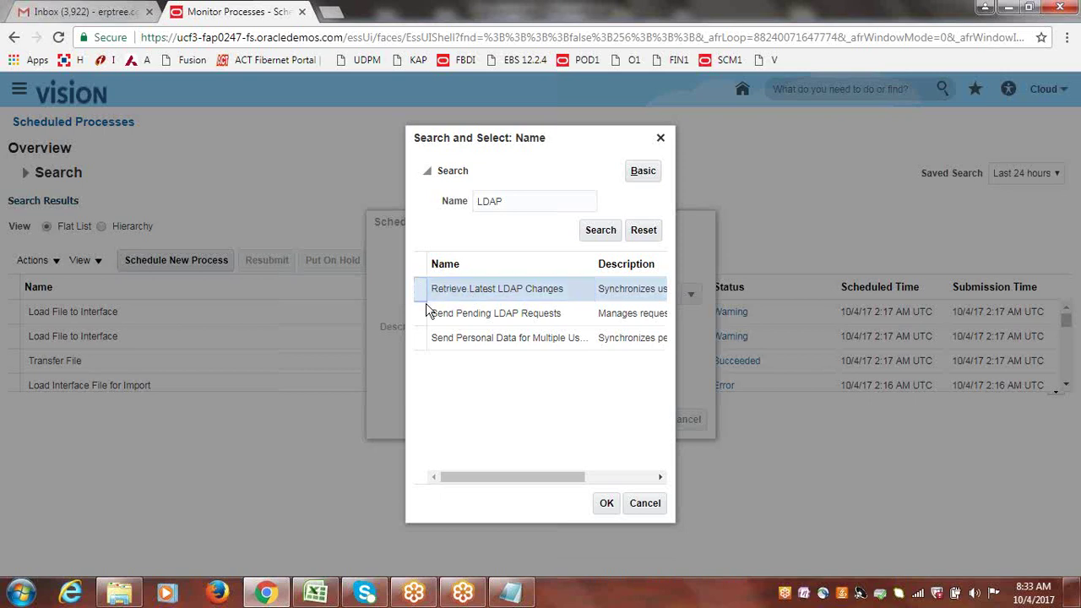
{"action": "left_click", "coordinate": [607, 503]}
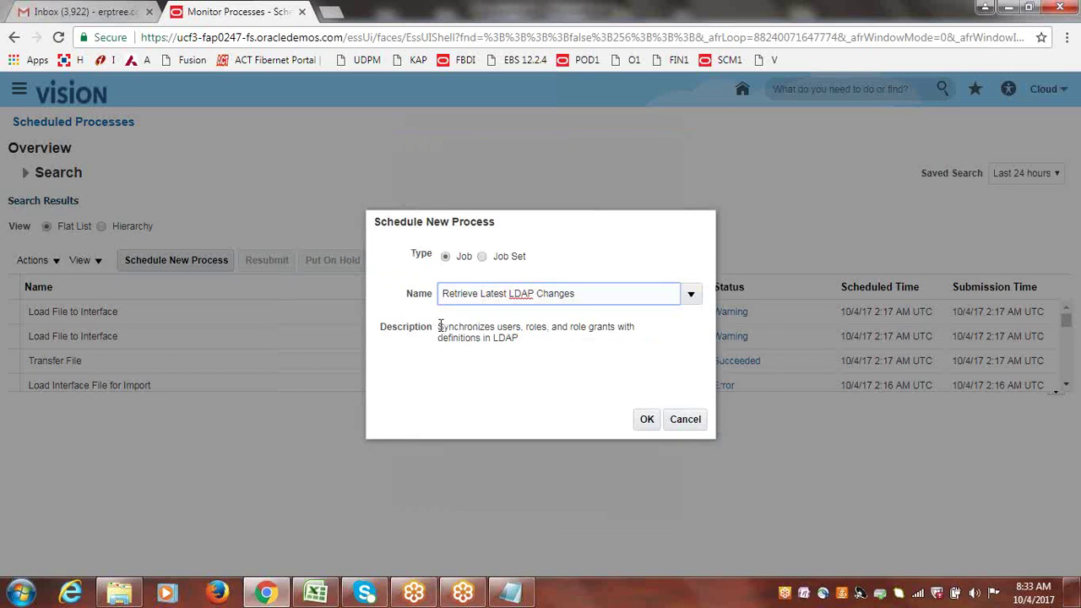
{"action": "left_click_drag", "start_coordinate": [439, 326], "coordinate": [521, 339]}
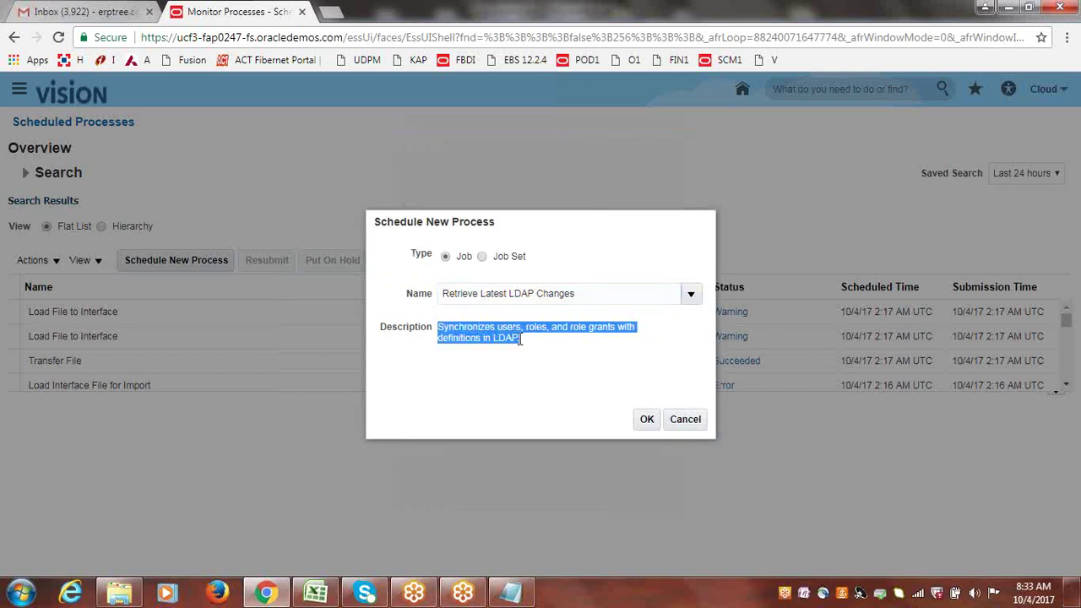
{"action": "left_click", "coordinate": [546, 365]}
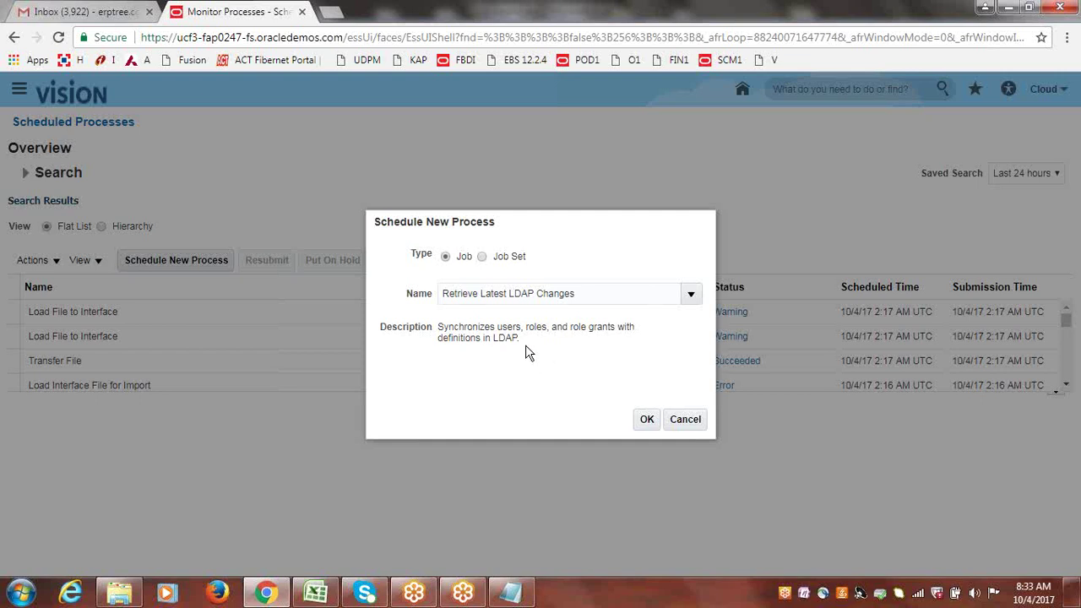
{"action": "left_click_drag", "start_coordinate": [526, 339], "coordinate": [439, 329]}
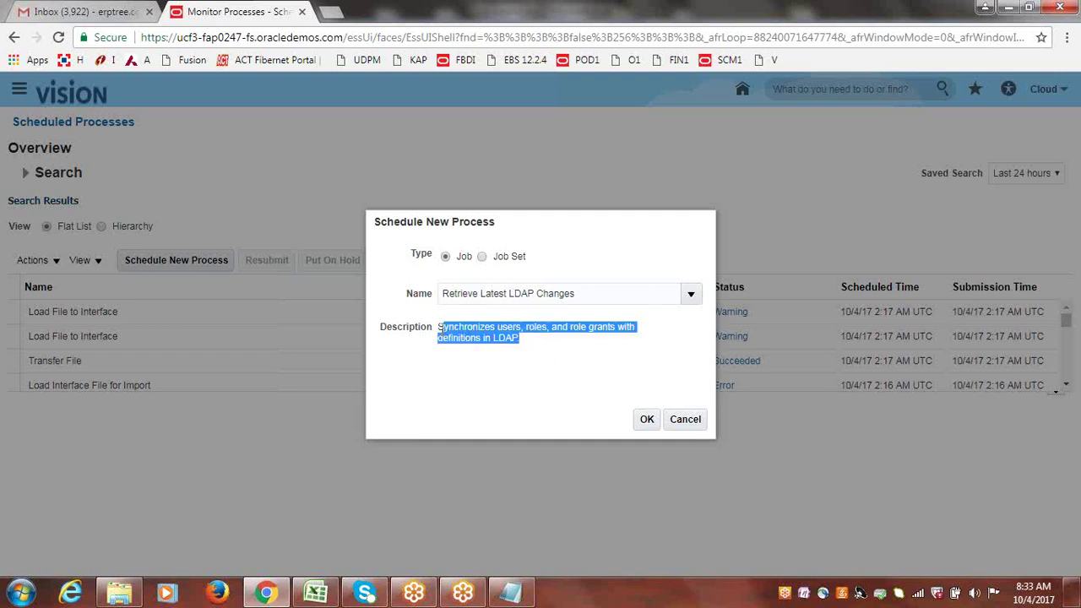
{"action": "left_click", "coordinate": [486, 342]}
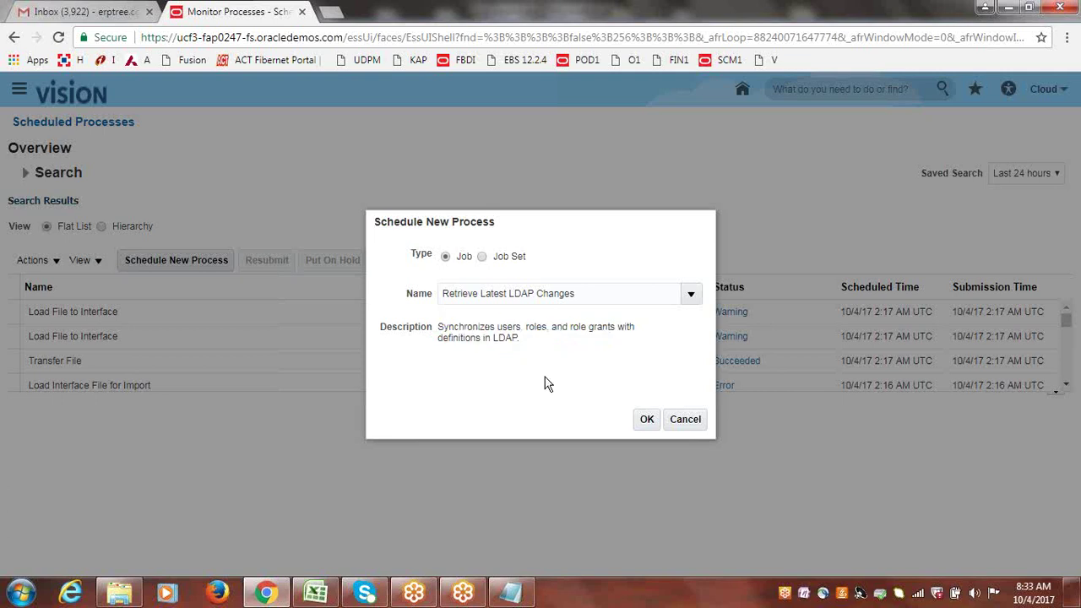
{"action": "left_click_drag", "start_coordinate": [437, 328], "coordinate": [614, 332]}
{"action": "left_click", "coordinate": [519, 327]}
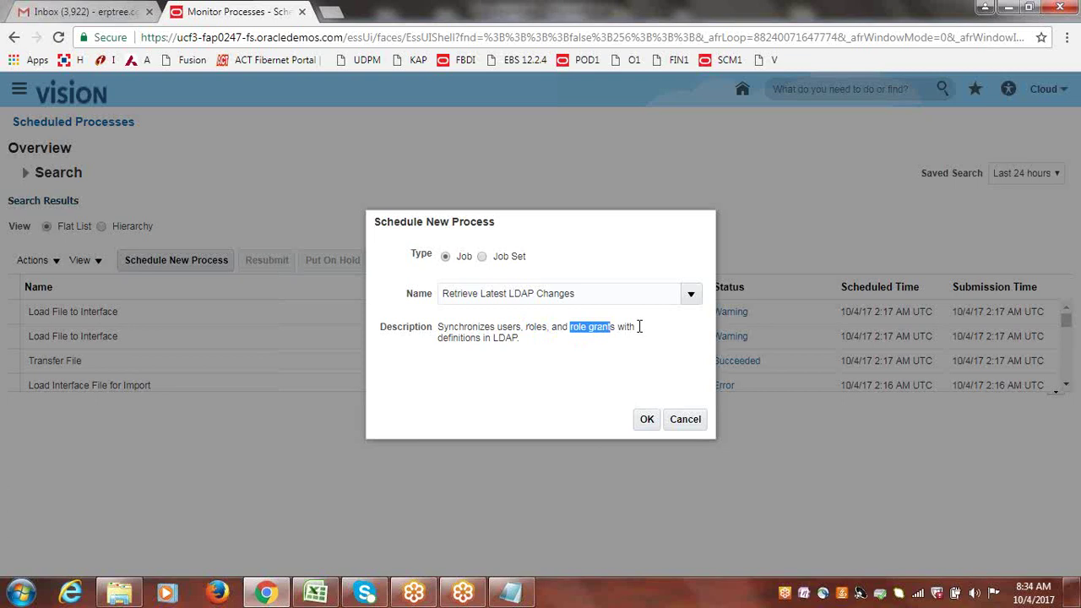
{"action": "left_click_drag", "start_coordinate": [439, 340], "coordinate": [519, 339]}
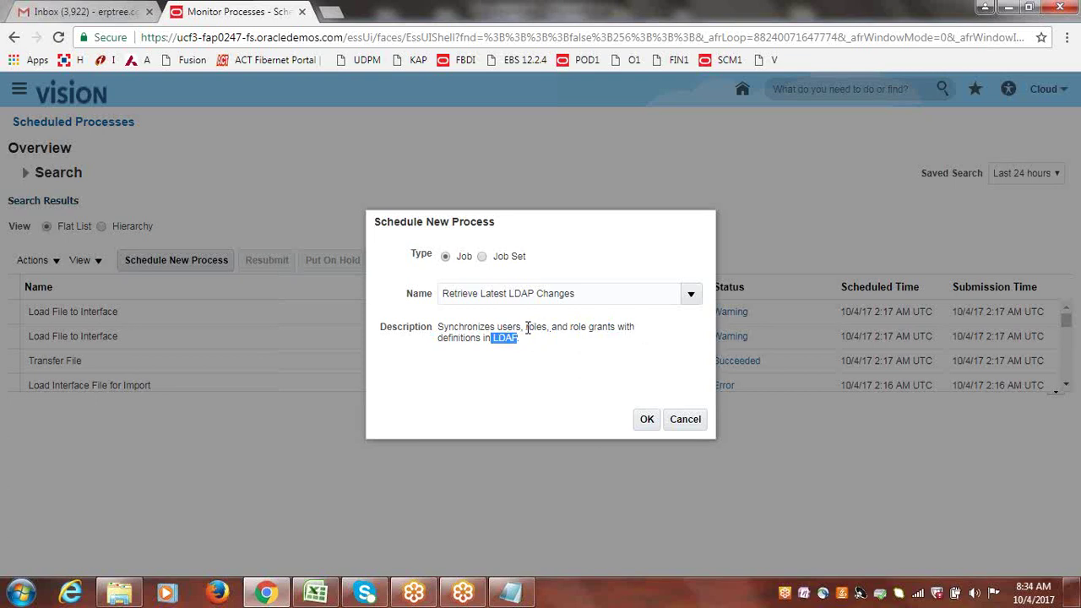
{"action": "left_click_drag", "start_coordinate": [526, 328], "coordinate": [549, 331]}
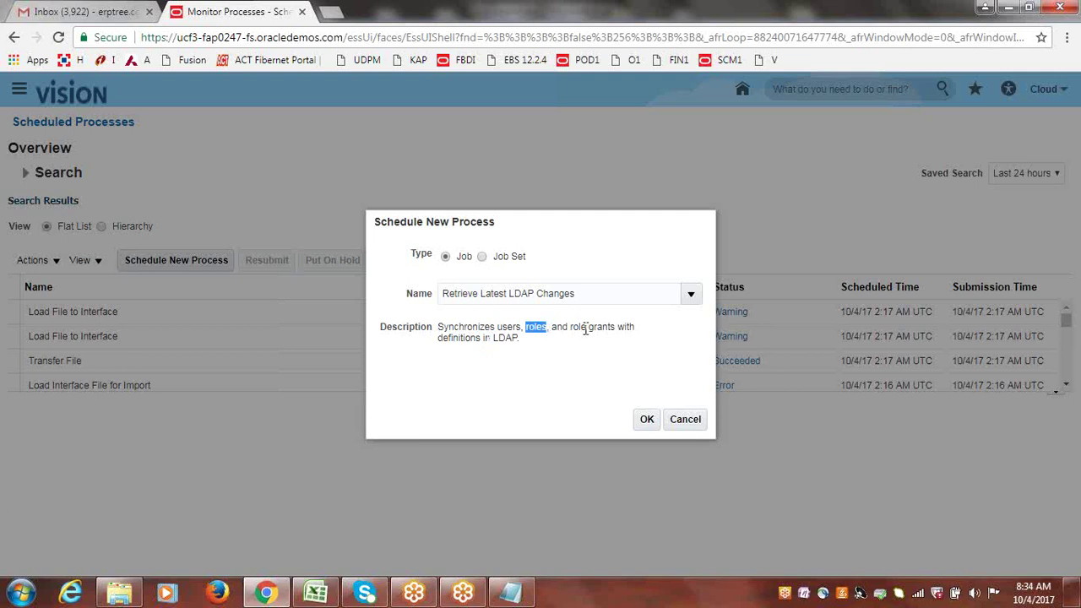
{"action": "left_click_drag", "start_coordinate": [589, 329], "coordinate": [619, 331]}
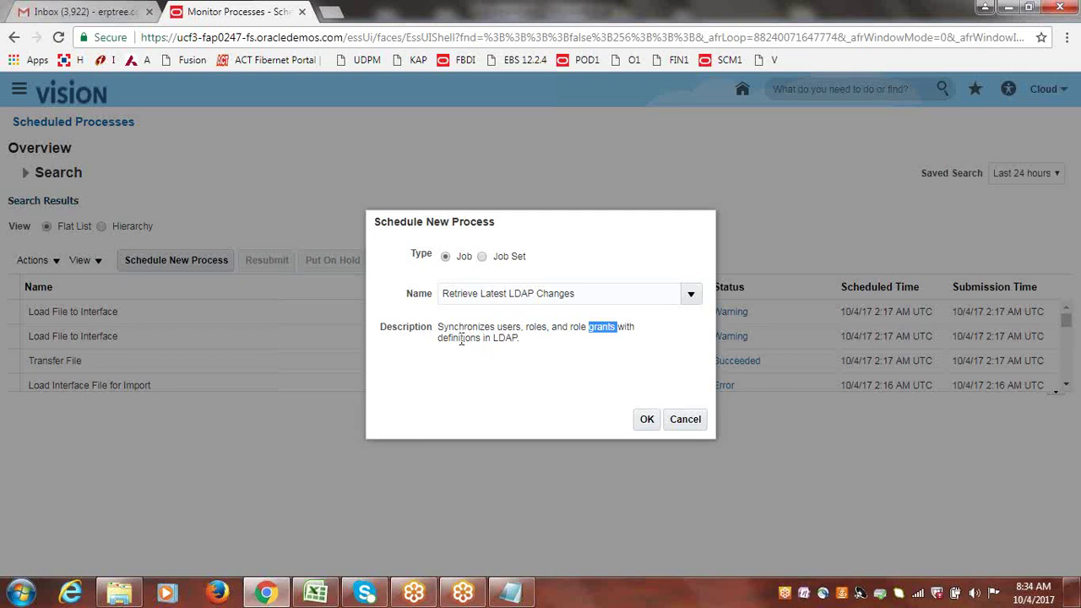
- Highlight LDAP in the description, confirm the Retrieve Latest LDAP Changes job, and refresh the process list
{"action": "left_click", "coordinate": [500, 339]}
{"action": "left_click_drag", "start_coordinate": [494, 338], "coordinate": [517, 340]}
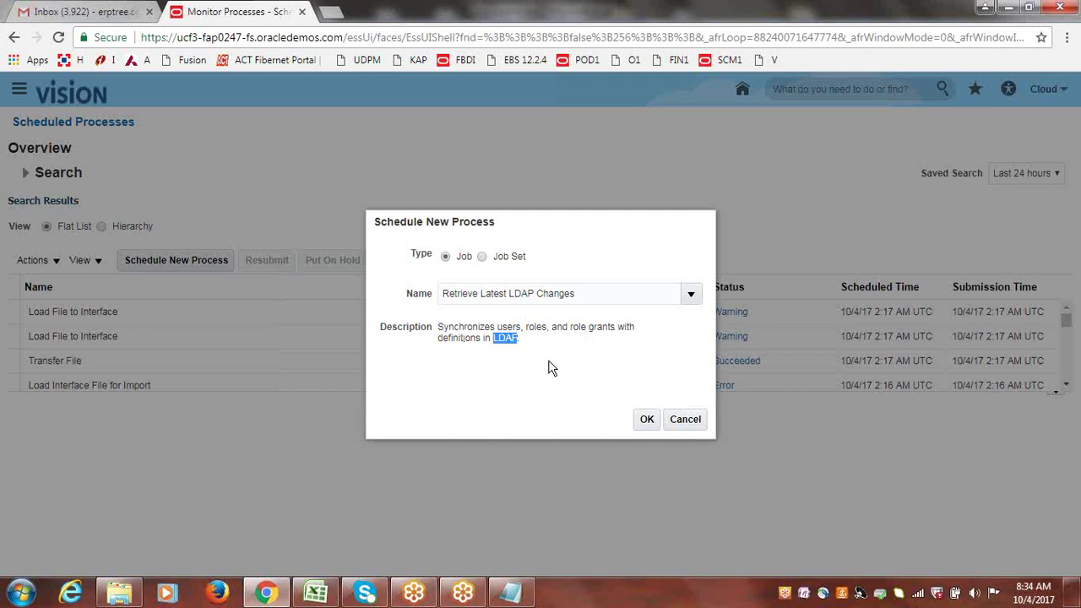
{"action": "left_click", "coordinate": [549, 367]}
{"action": "left_click", "coordinate": [581, 294]}
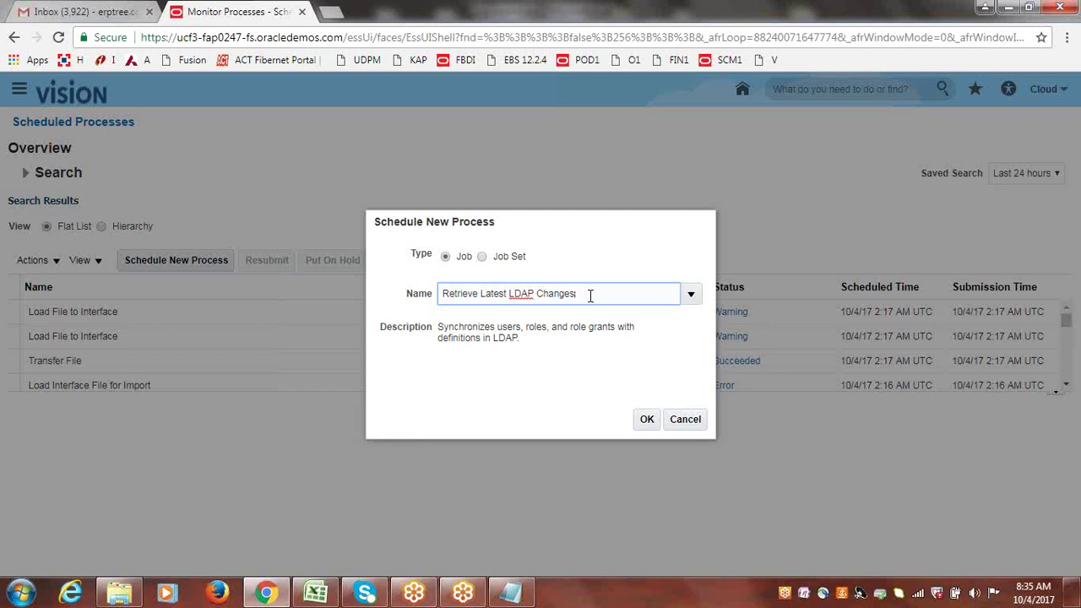
{"action": "left_click", "coordinate": [647, 421]}
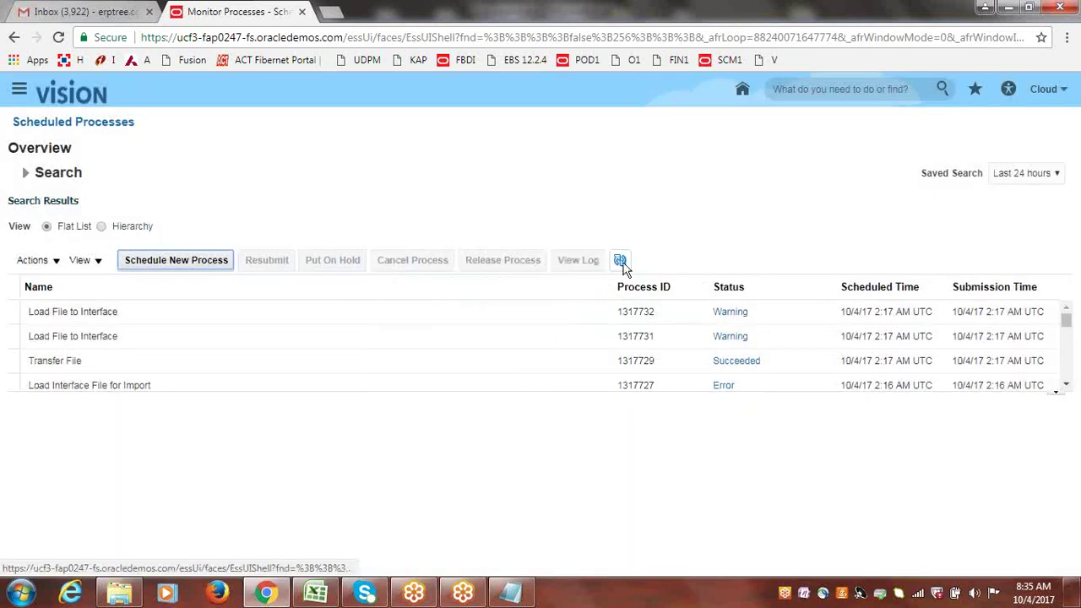
{"action": "left_click", "coordinate": [622, 262]}
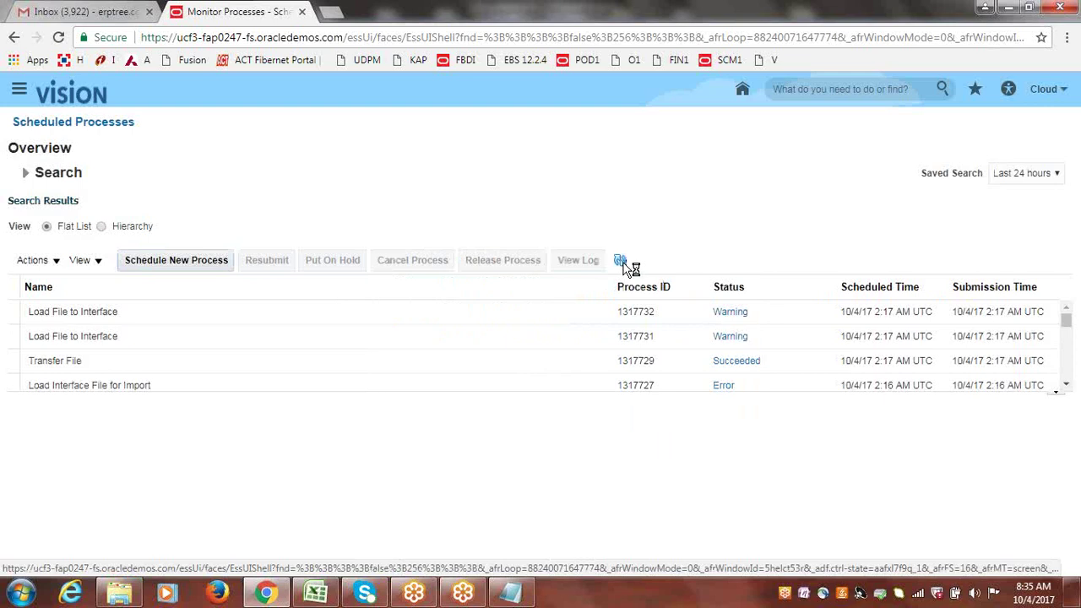
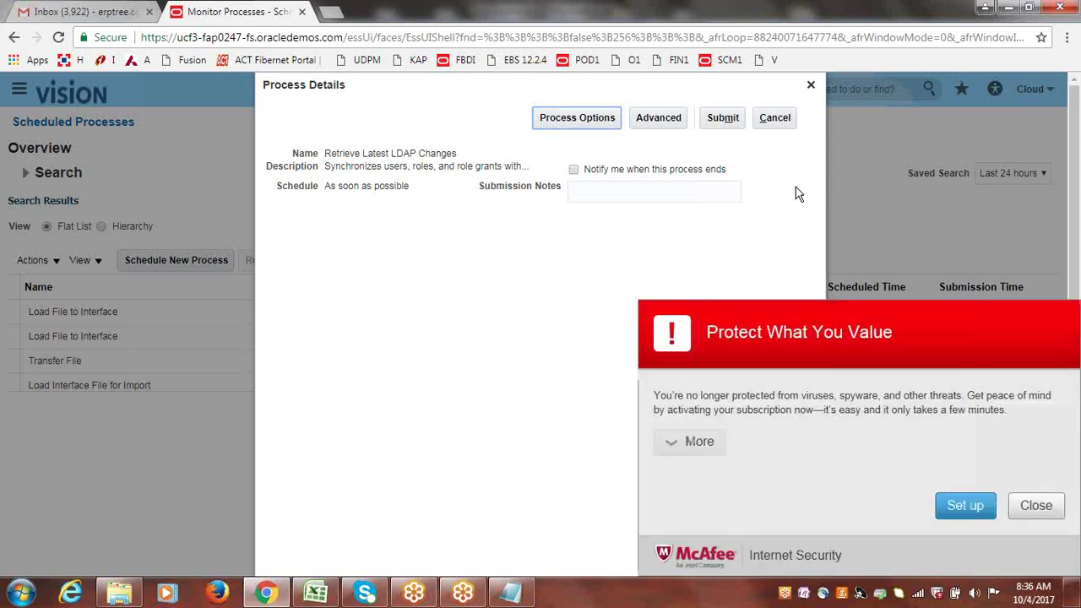
- Dismiss the McAfee popup and reveal the Advanced Schedule and Notification tabs for Retrieve Latest LDAP Changes
{"action": "left_click", "coordinate": [1039, 505]}
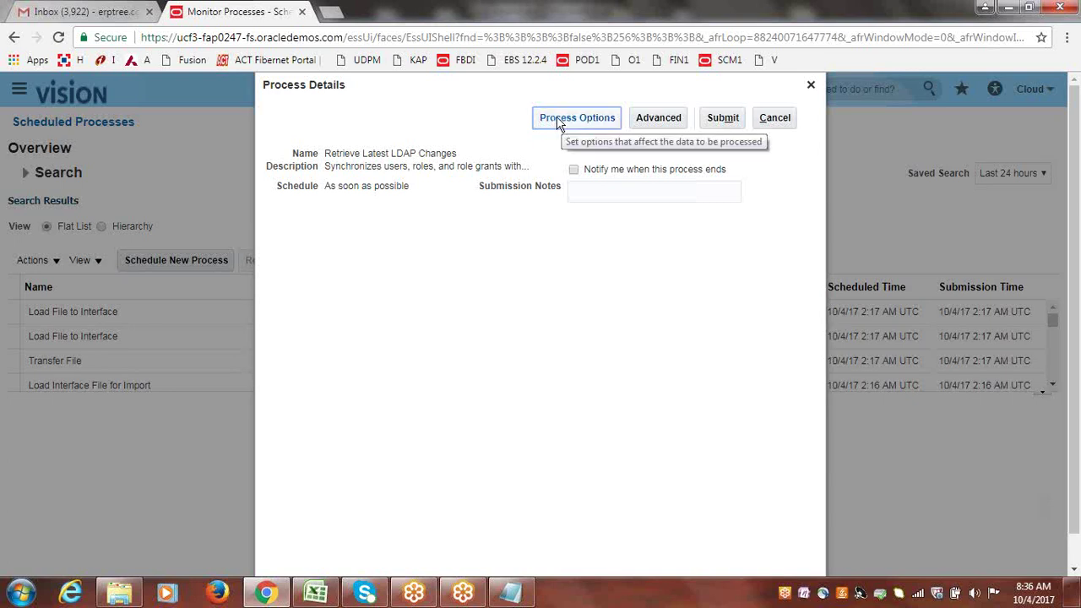
{"action": "left_click", "coordinate": [659, 122]}
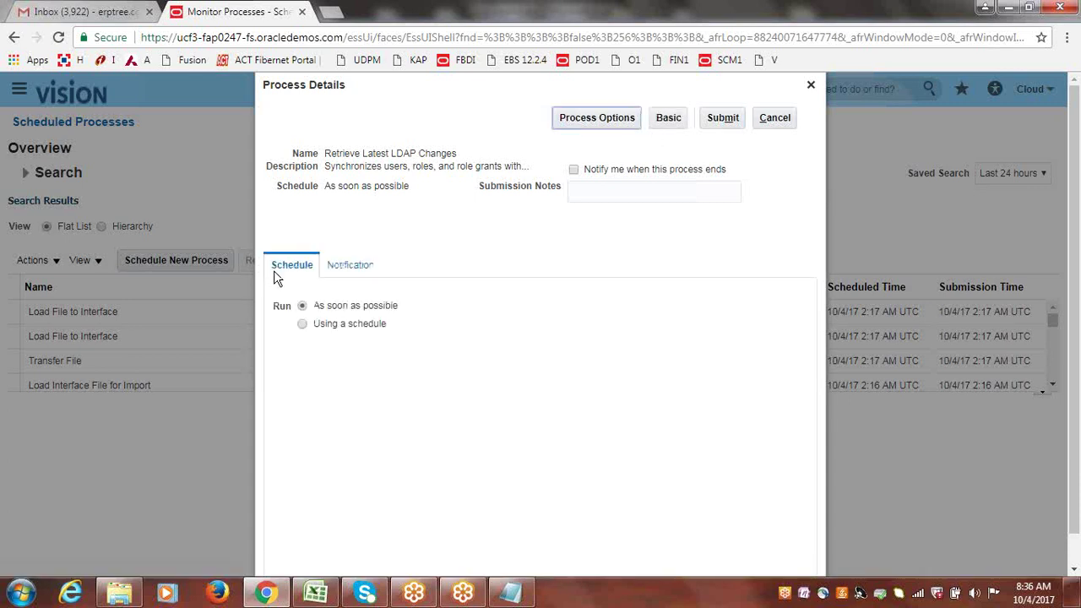
{"action": "left_click", "coordinate": [302, 326]}
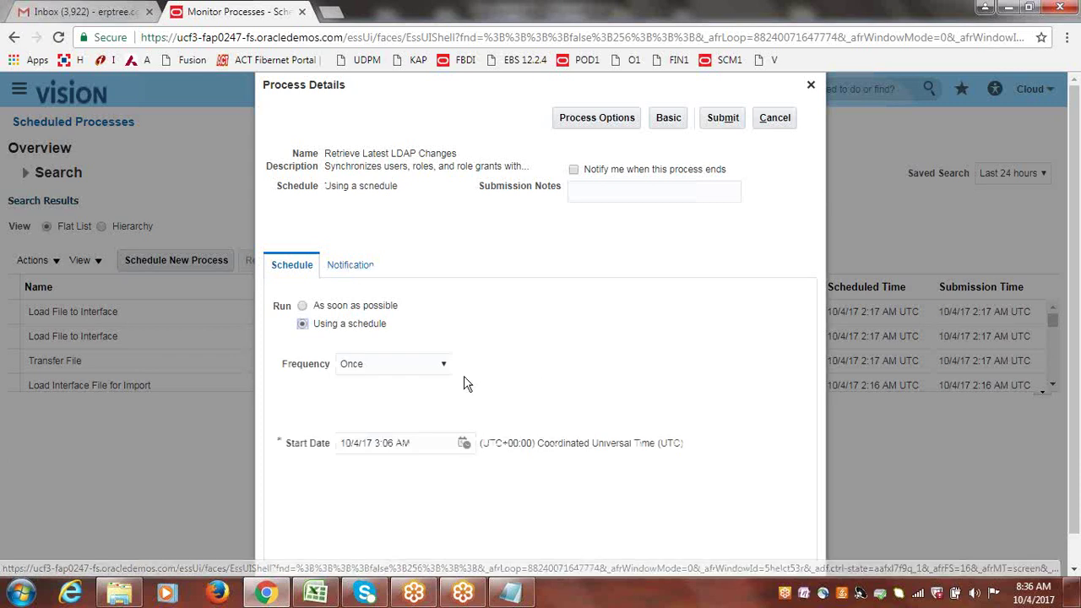
{"action": "left_click", "coordinate": [444, 365]}
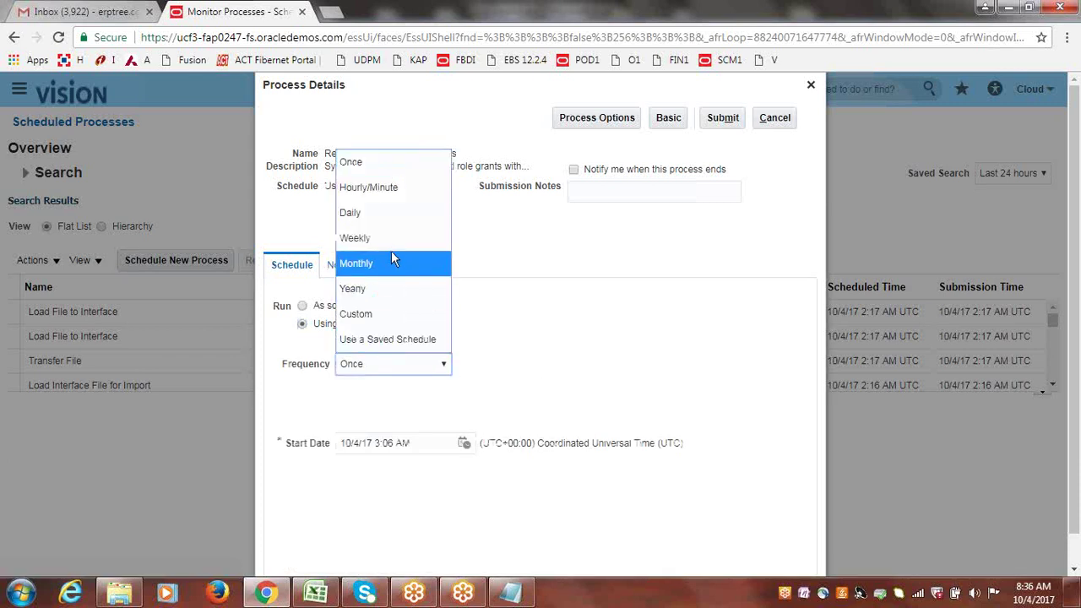
{"action": "left_click", "coordinate": [386, 189]}
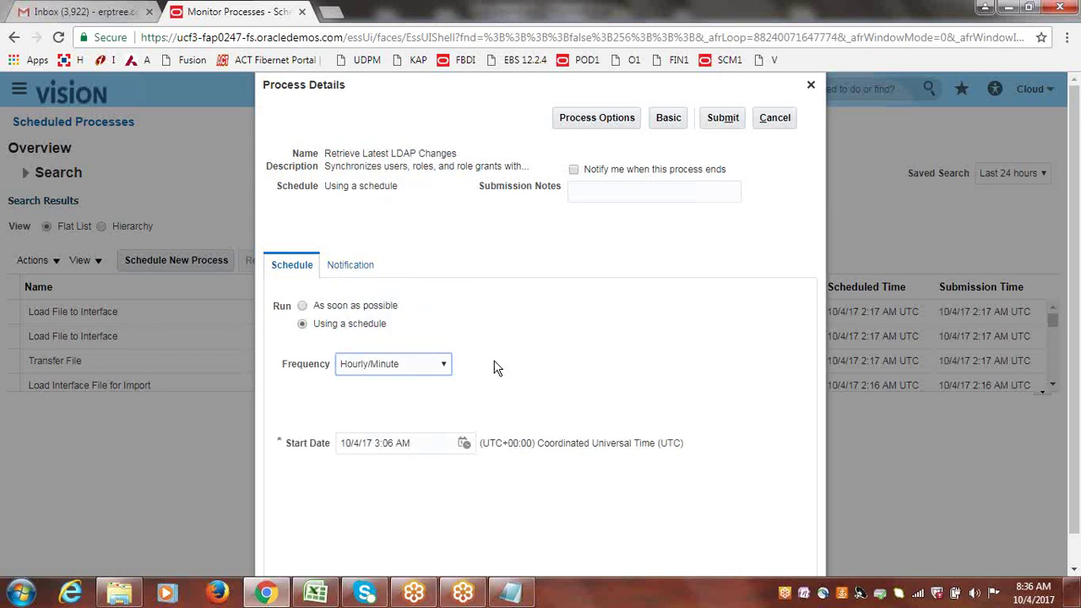
{"action": "double_click", "coordinate": [404, 410]}
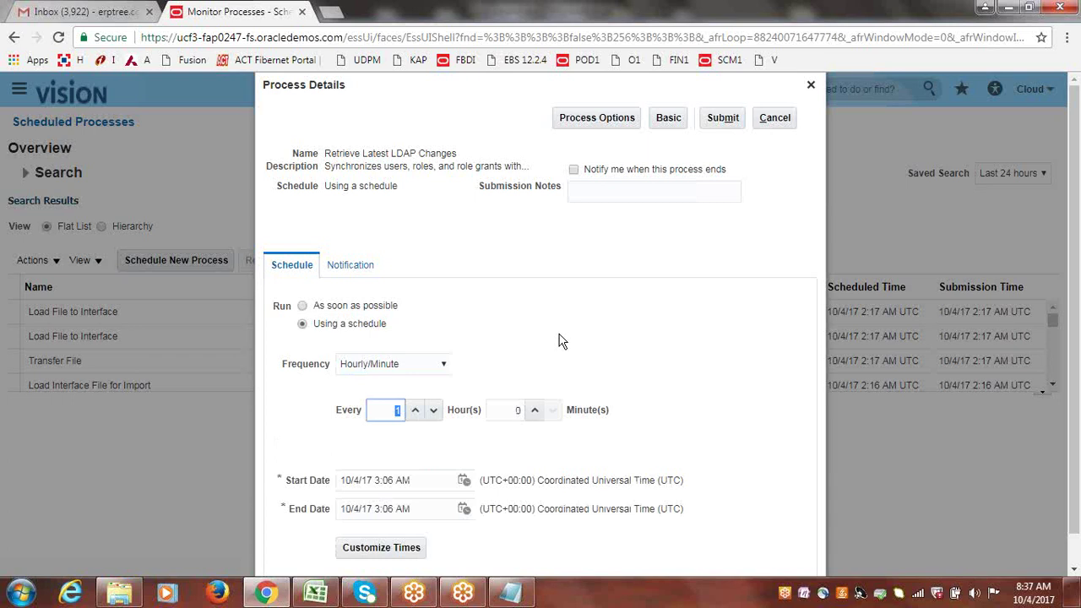
{"action": "left_click", "coordinate": [303, 307]}
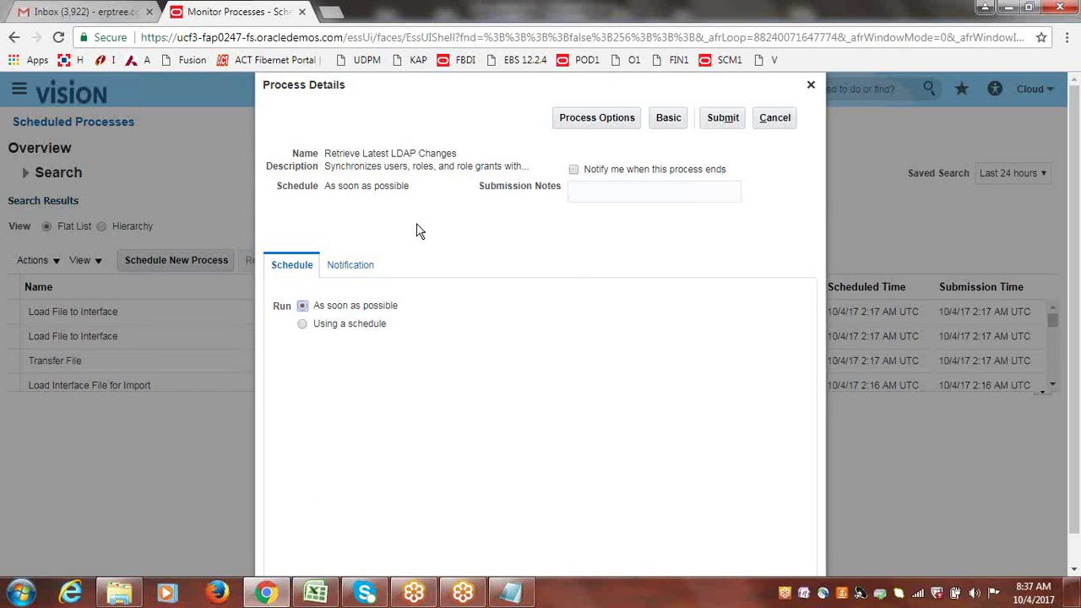
- Submit Retrieve Latest LDAP Changes, acknowledge the confirmation, and refresh to see process 1317781 Running
{"action": "left_click", "coordinate": [727, 125]}
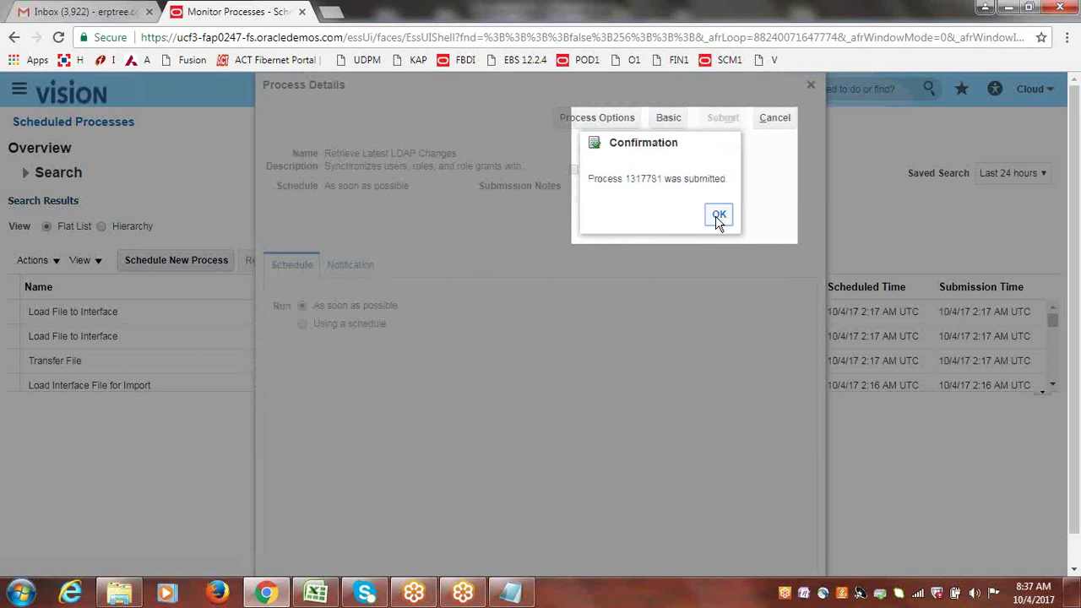
{"action": "left_click", "coordinate": [717, 217]}
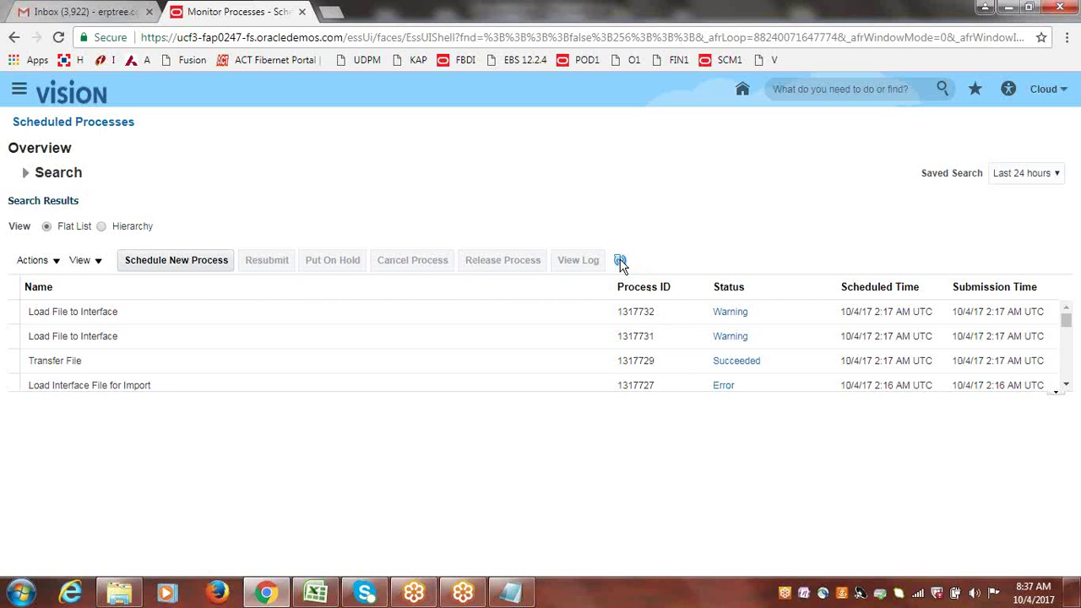
{"action": "left_click", "coordinate": [621, 262]}
{"action": "left_click", "coordinate": [620, 262]}
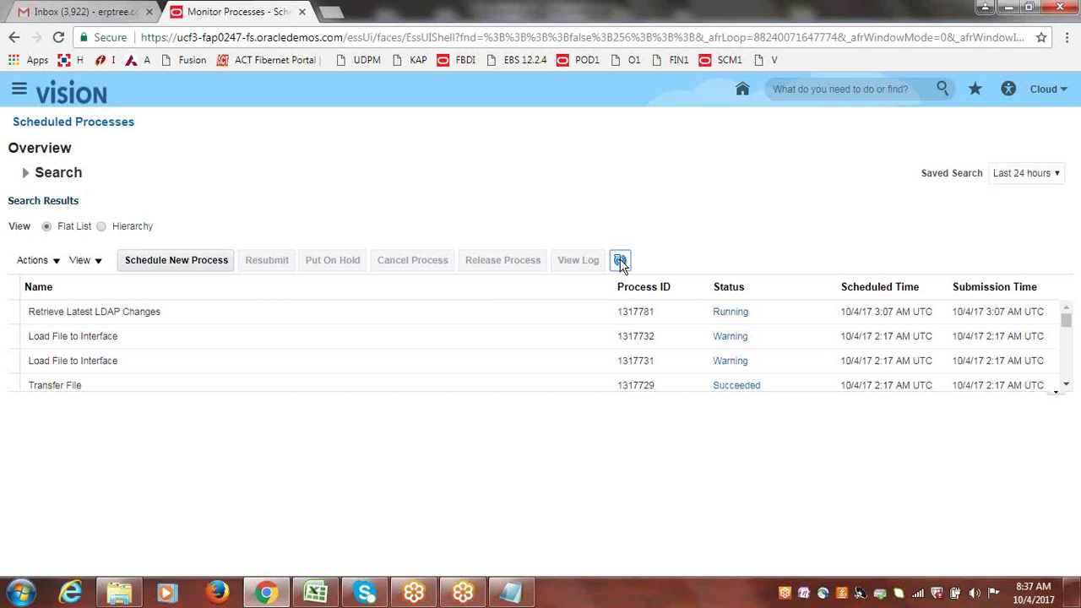
{"action": "left_click", "coordinate": [1044, 91]}
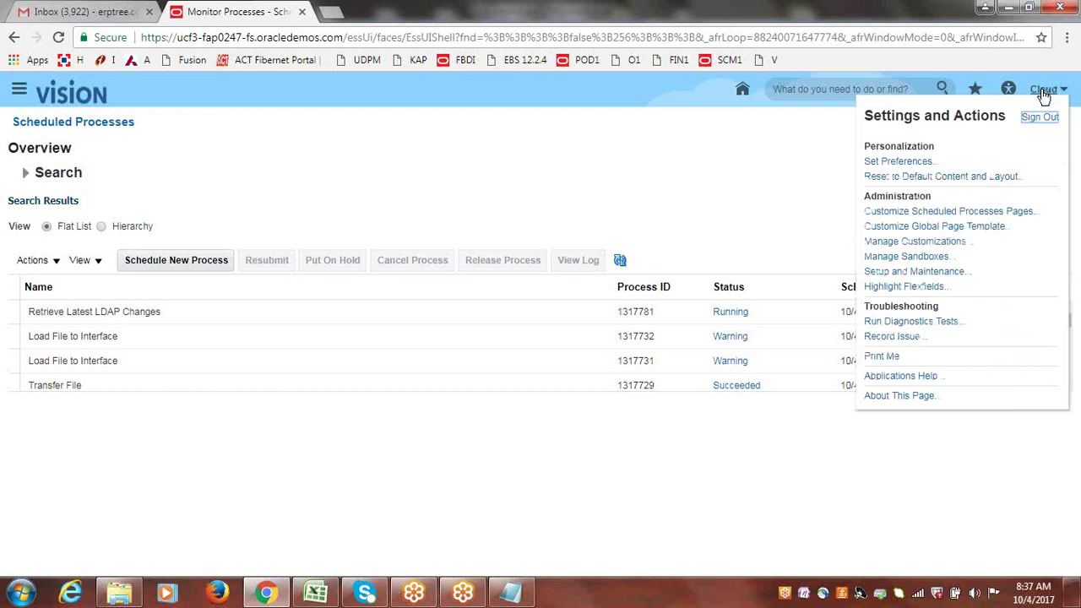
{"action": "left_click", "coordinate": [708, 186]}
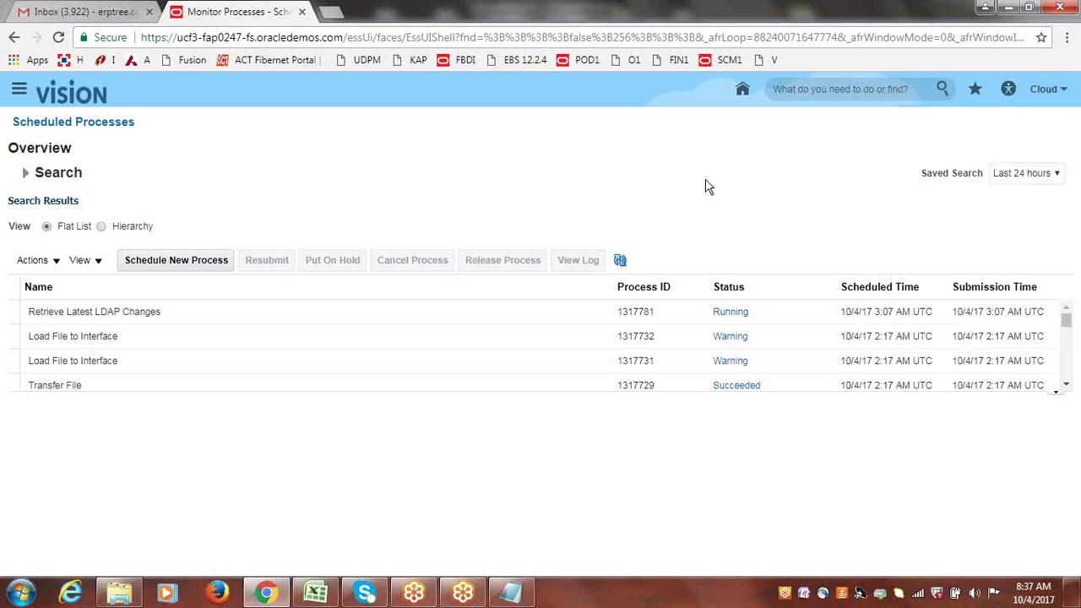
{"action": "left_click", "coordinate": [622, 261]}
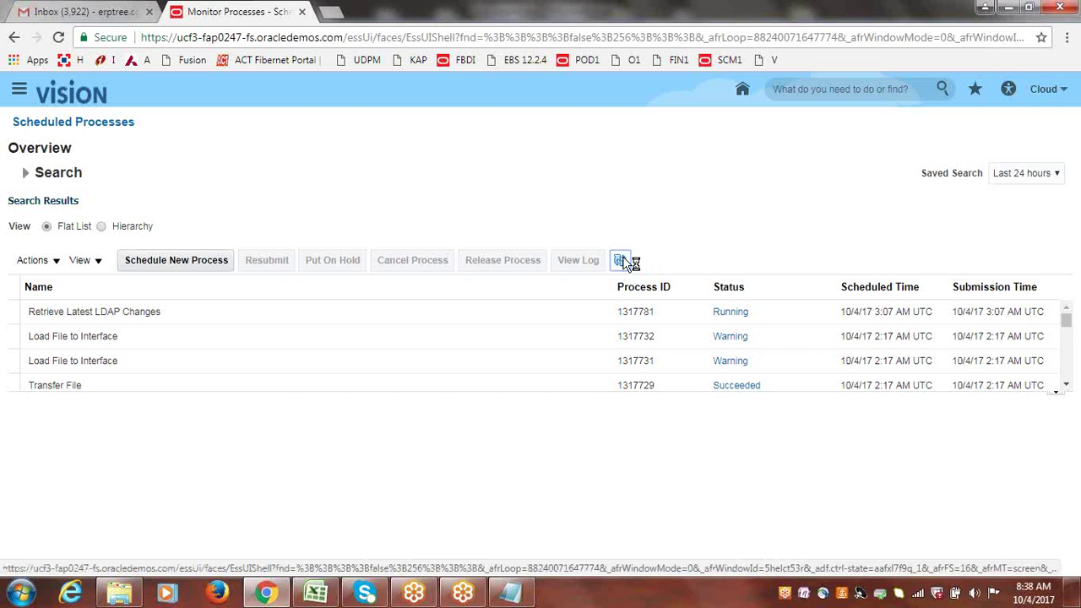
{"action": "left_click", "coordinate": [623, 261]}
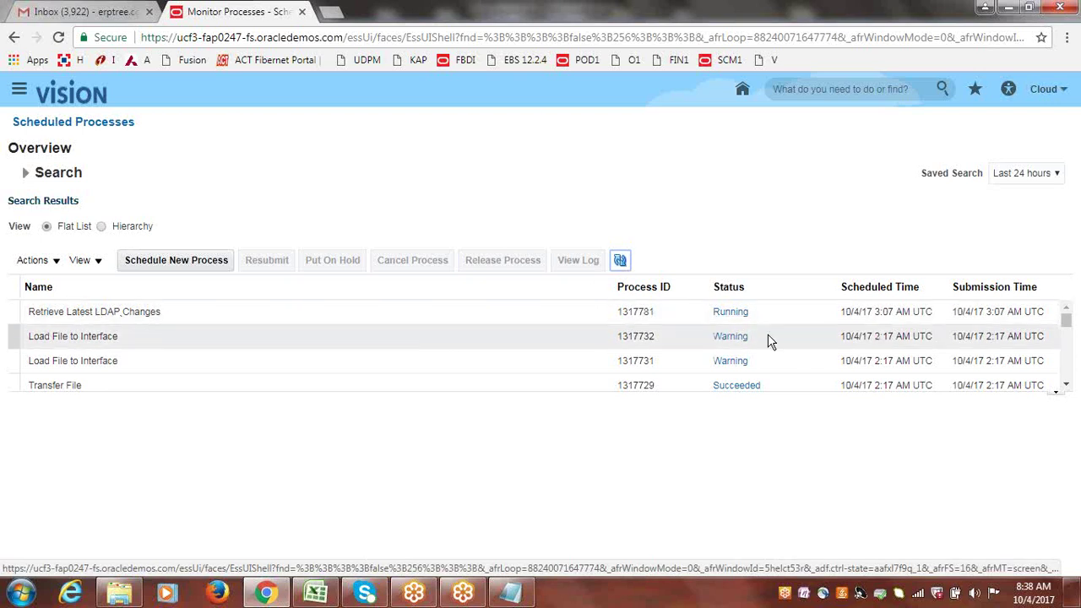
{"action": "left_click", "coordinate": [620, 261]}
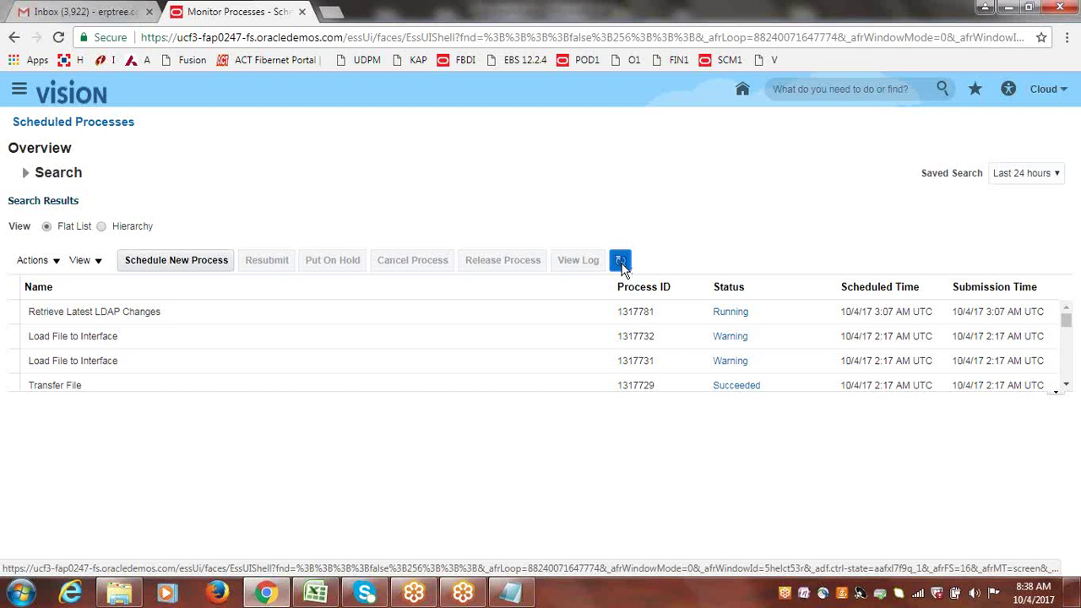
{"action": "left_click", "coordinate": [620, 262]}
{"action": "left_click", "coordinate": [620, 262]}
{"action": "left_click", "coordinate": [622, 263]}
{"action": "left_click", "coordinate": [623, 262]}
{"action": "left_click", "coordinate": [622, 260]}
{"action": "left_click", "coordinate": [621, 259]}
{"action": "left_click", "coordinate": [620, 261]}
{"action": "left_click", "coordinate": [624, 261]}
{"action": "left_click", "coordinate": [625, 263]}
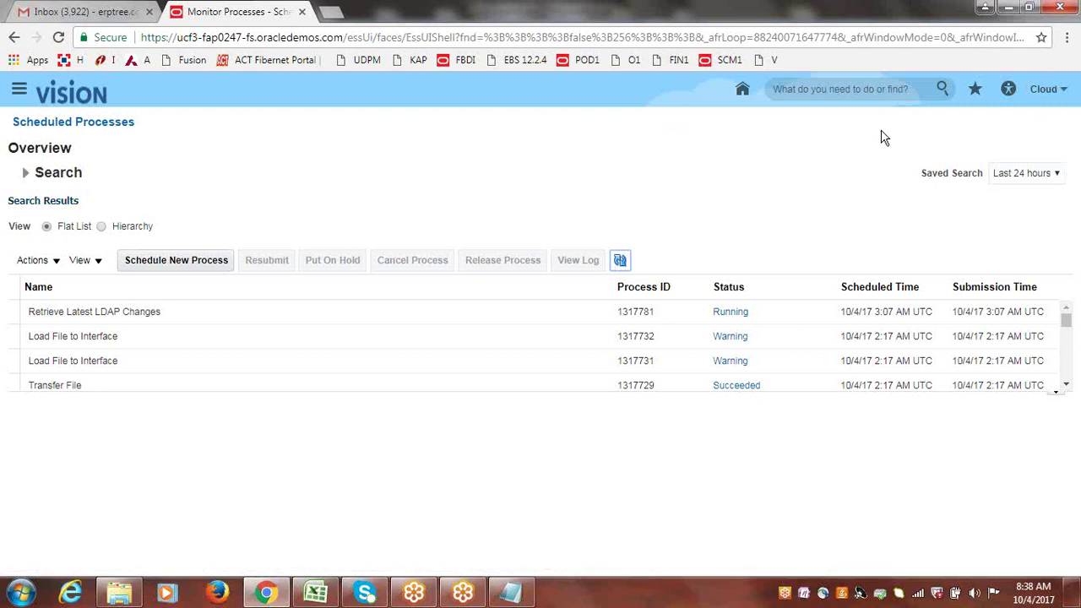
{"action": "left_click", "coordinate": [623, 262]}
{"action": "left_click", "coordinate": [621, 263]}
{"action": "left_click", "coordinate": [621, 263]}
{"action": "left_click", "coordinate": [620, 262]}
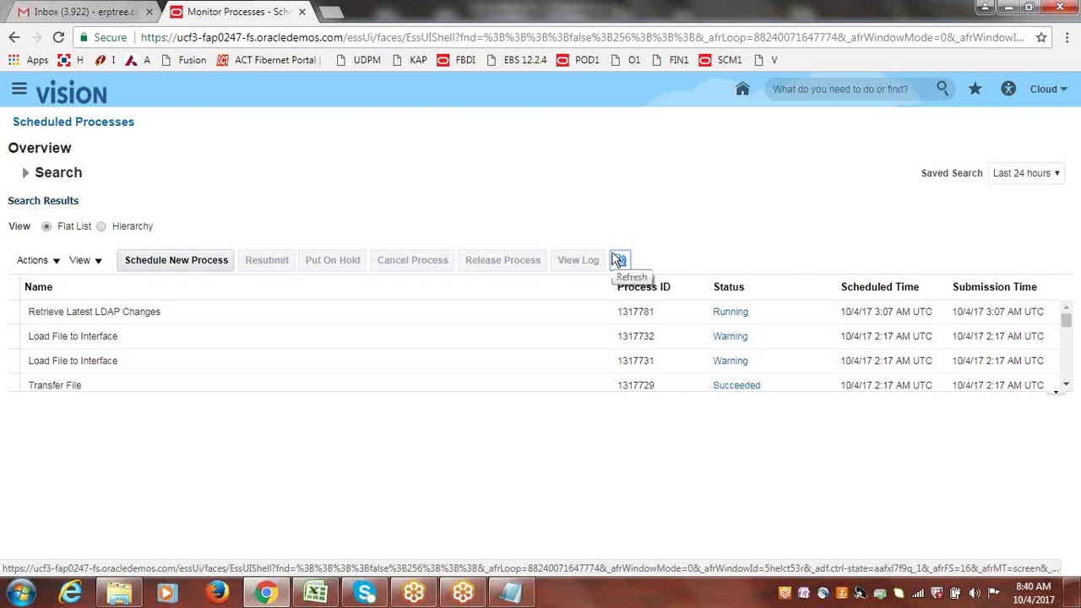
{"action": "left_click", "coordinate": [619, 260]}
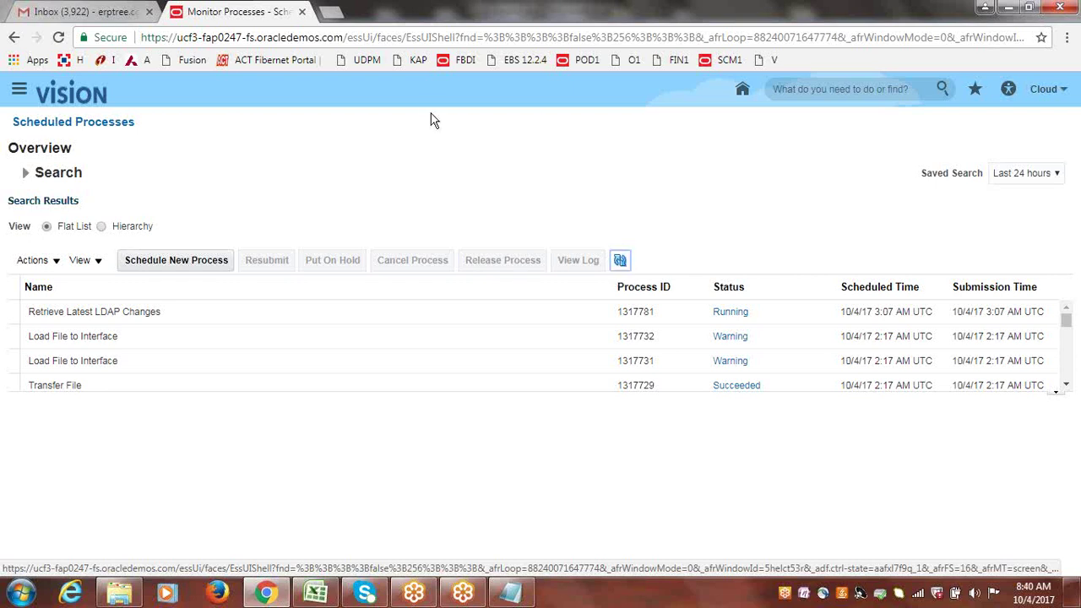
{"action": "left_click", "coordinate": [619, 259]}
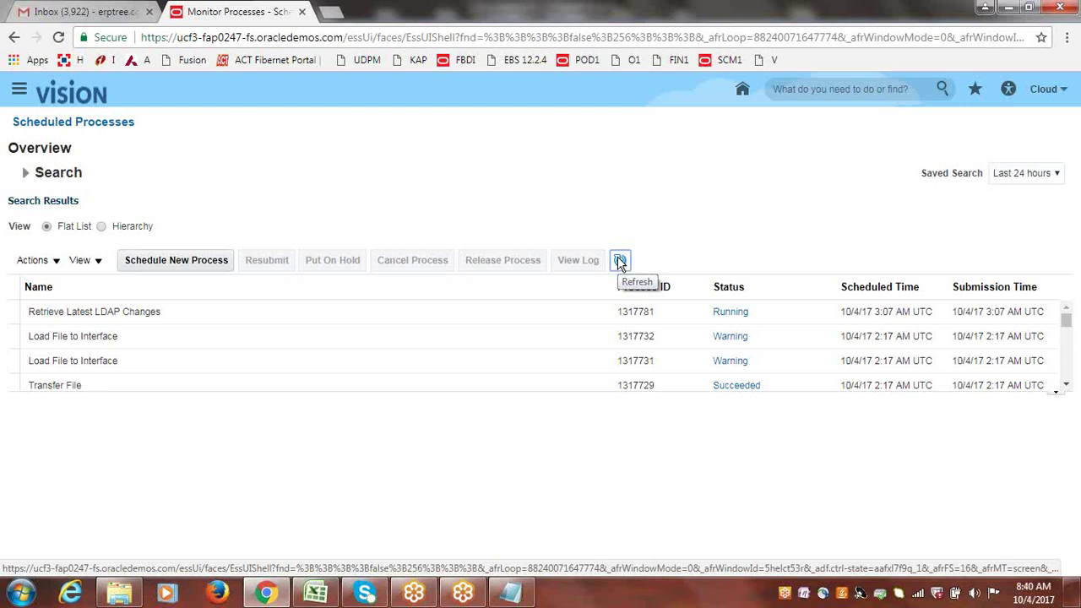
{"action": "left_click", "coordinate": [619, 261]}
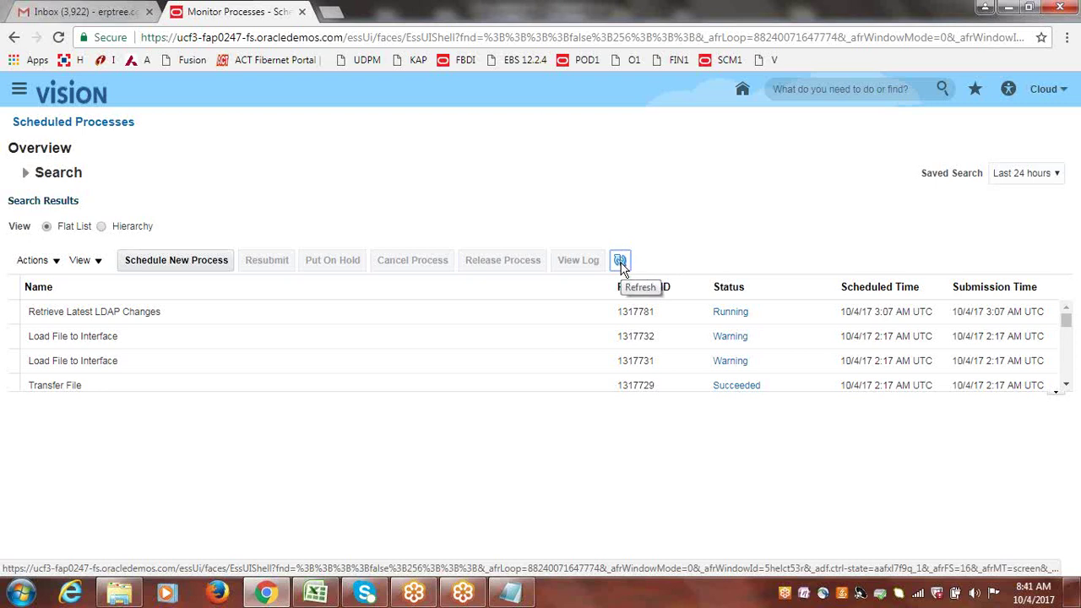
{"action": "left_click", "coordinate": [621, 262]}
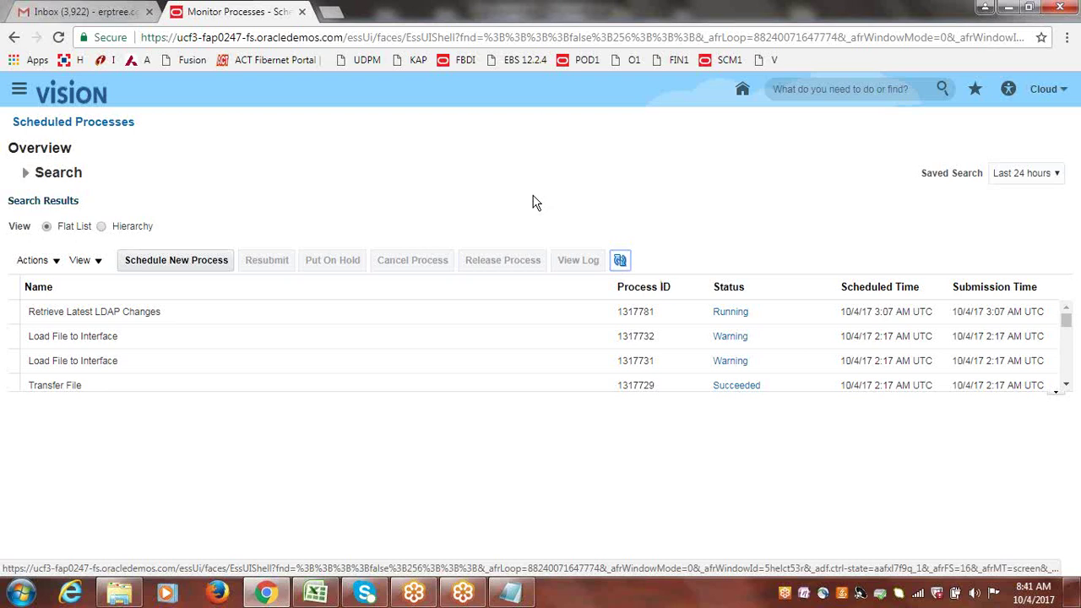
{"action": "left_click", "coordinate": [622, 261]}
{"action": "left_click", "coordinate": [621, 262]}
{"action": "left_click", "coordinate": [621, 261]}
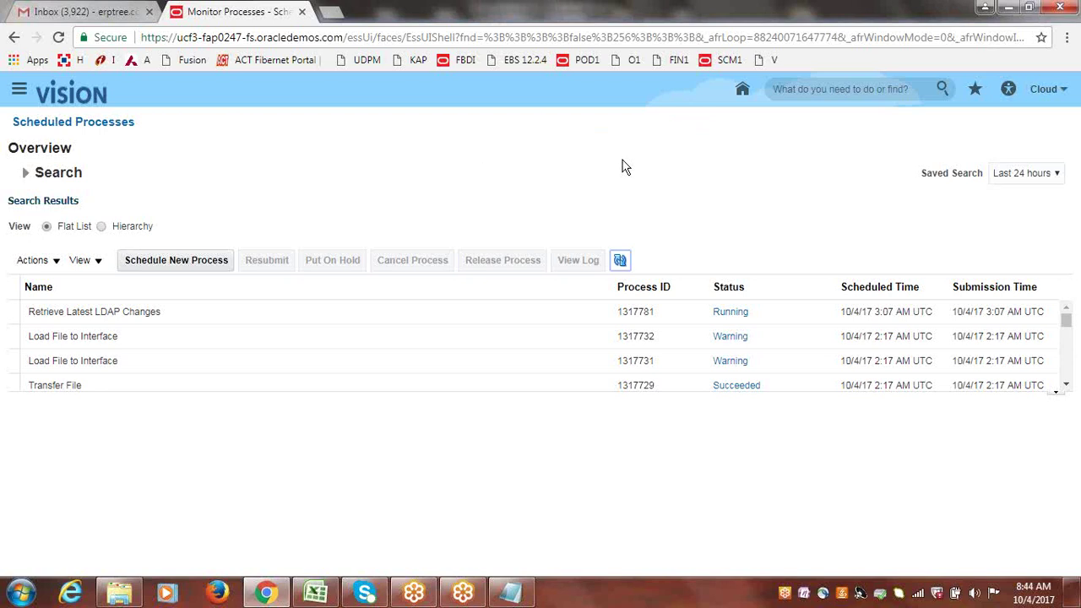
{"action": "left_click", "coordinate": [620, 262]}
{"action": "left_click", "coordinate": [623, 263]}
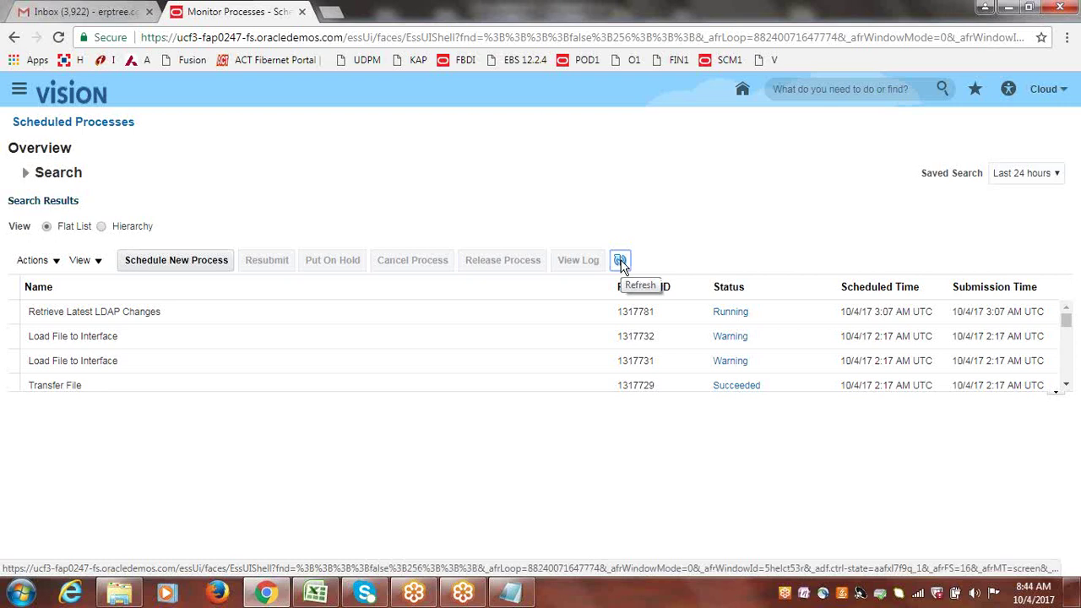
{"action": "left_click", "coordinate": [621, 263]}
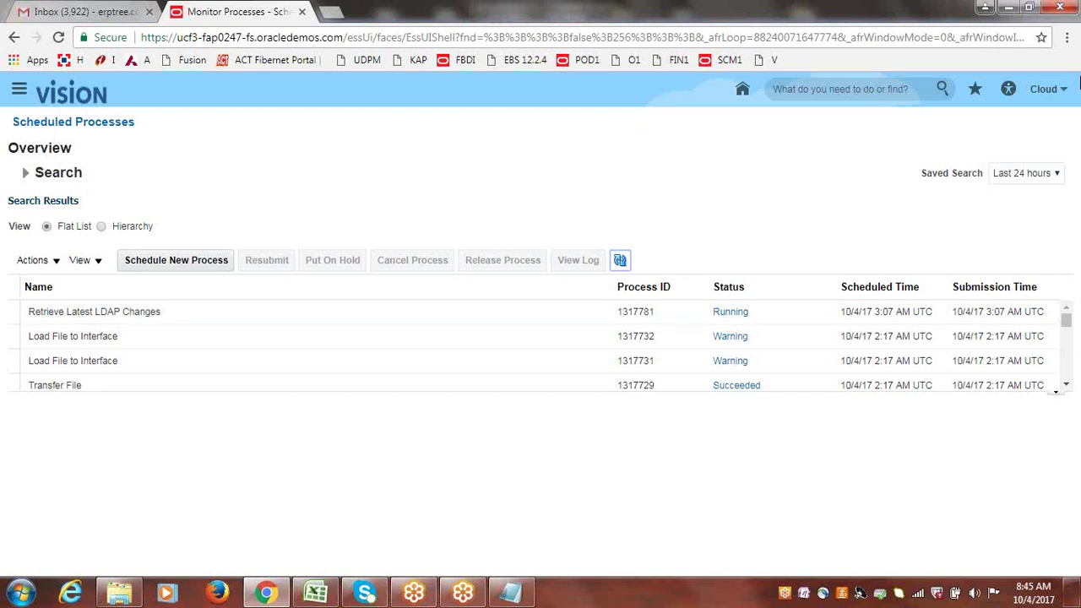
{"action": "left_click", "coordinate": [1066, 385]}
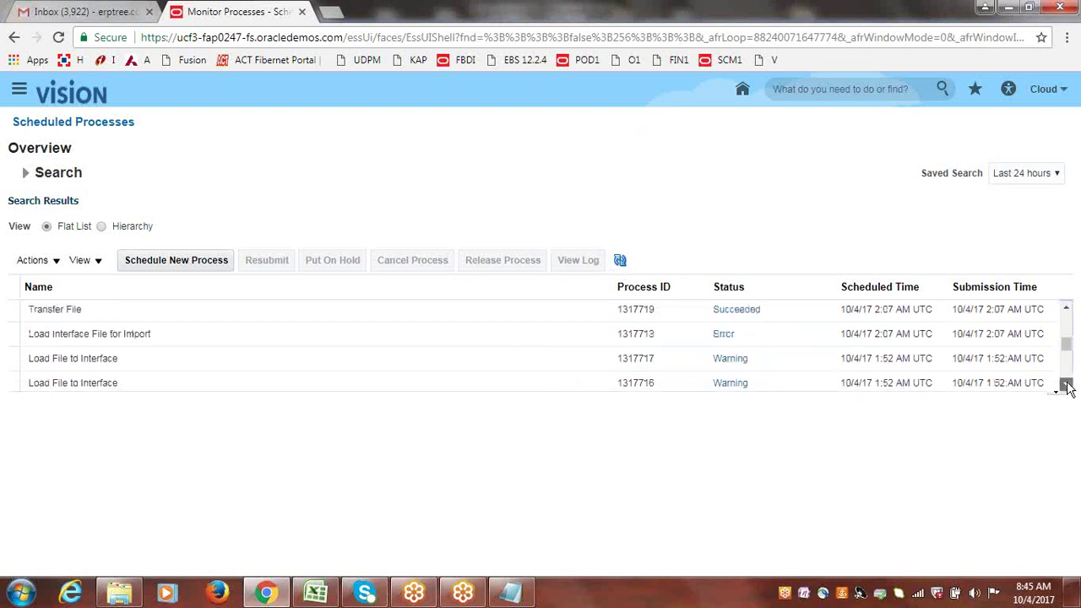
{"action": "left_click_drag", "start_coordinate": [1065, 385], "coordinate": [1068, 312]}
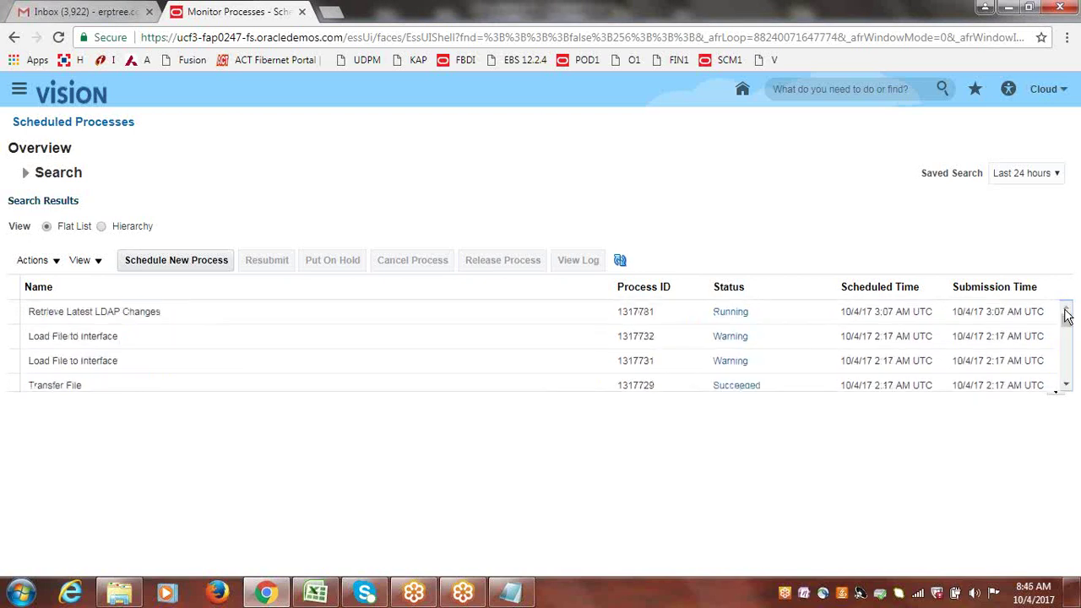
- Set Saved Search to Last hour and show details of the Retrieve Latest LDAP Changes row
{"action": "left_click", "coordinate": [1055, 174]}
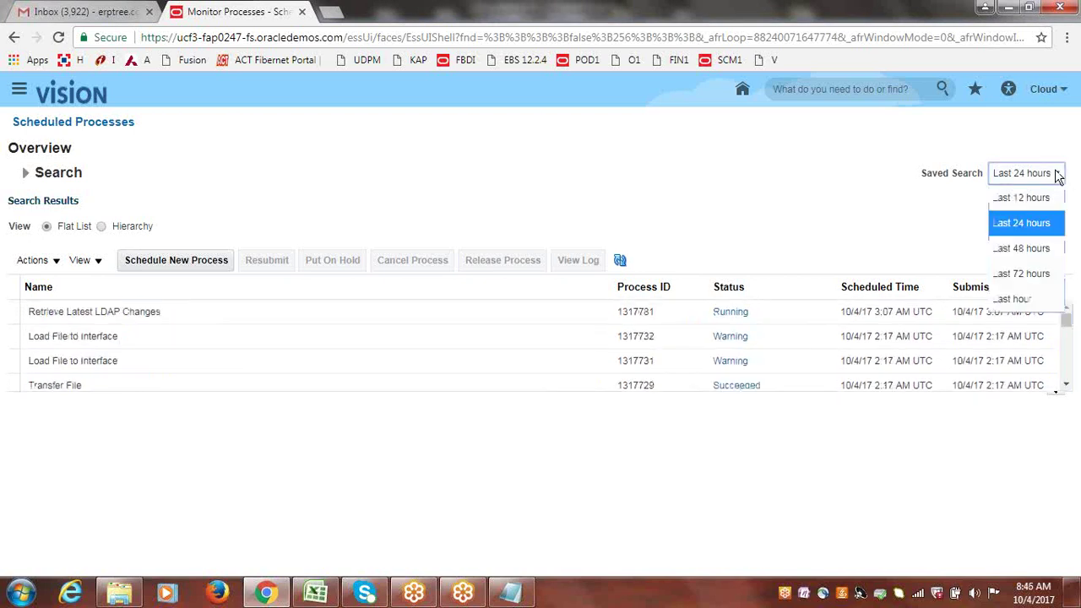
{"action": "left_click", "coordinate": [1015, 299]}
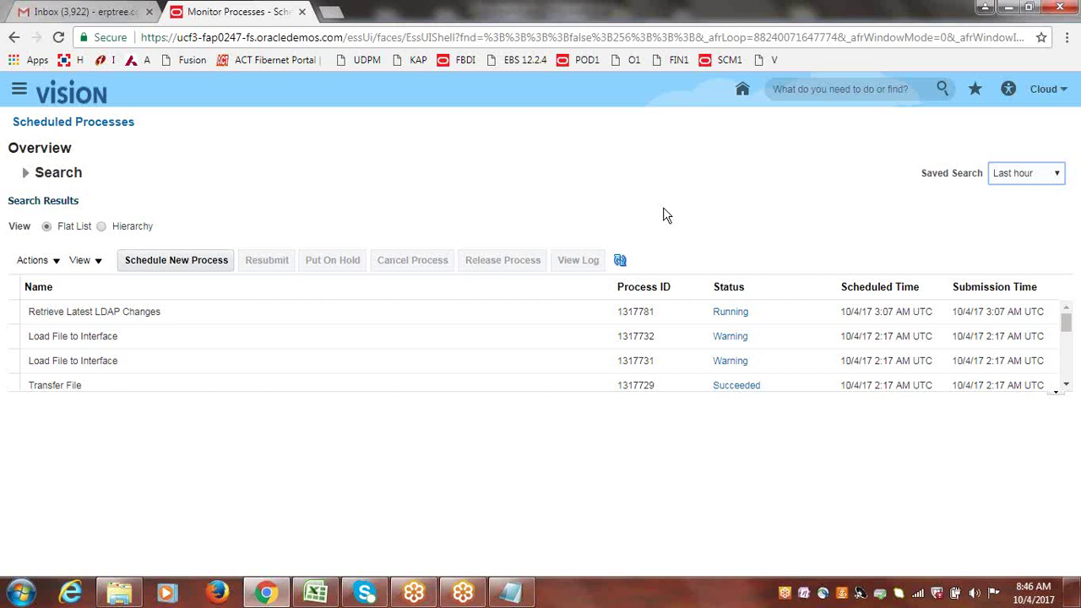
{"action": "left_click", "coordinate": [207, 314]}
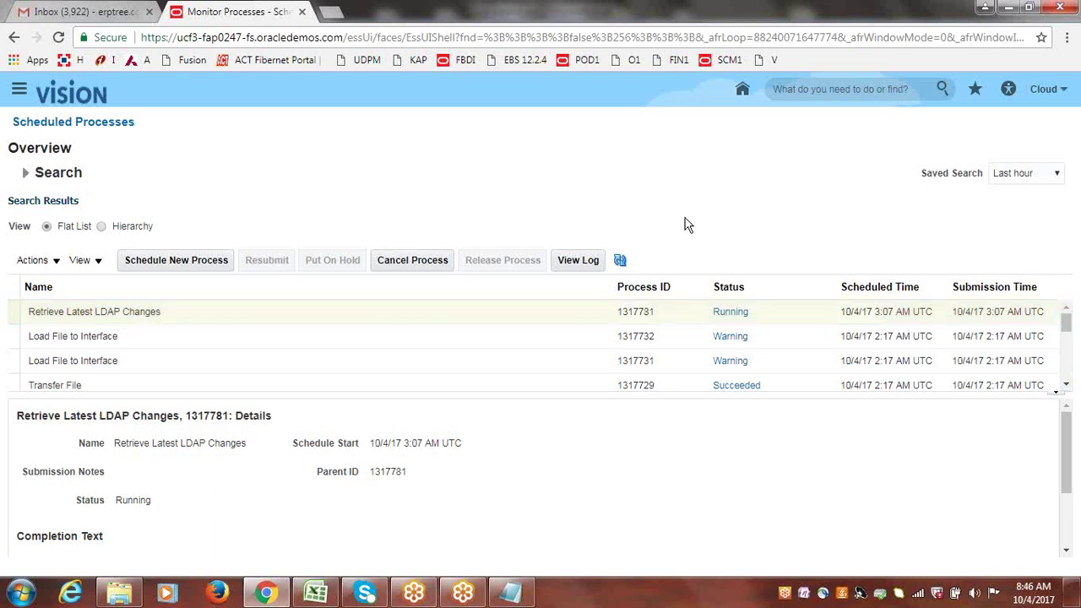
- Refresh the process list repeatedly while LDAP process 1317781 stays Running, then switch to Discussions.xlsx
{"action": "left_click", "coordinate": [621, 262]}
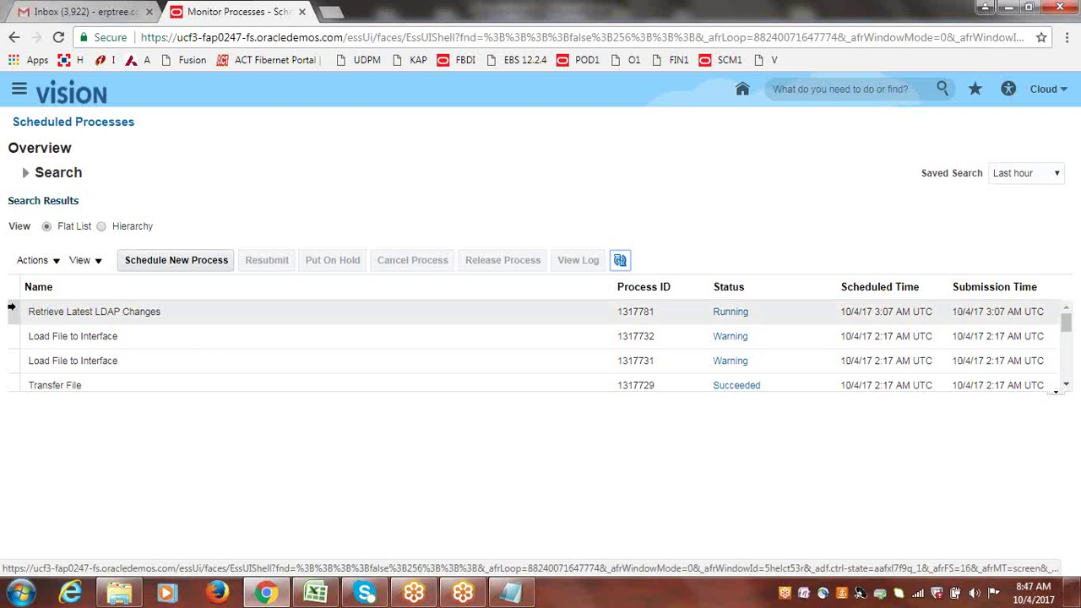
{"action": "left_click", "coordinate": [12, 307]}
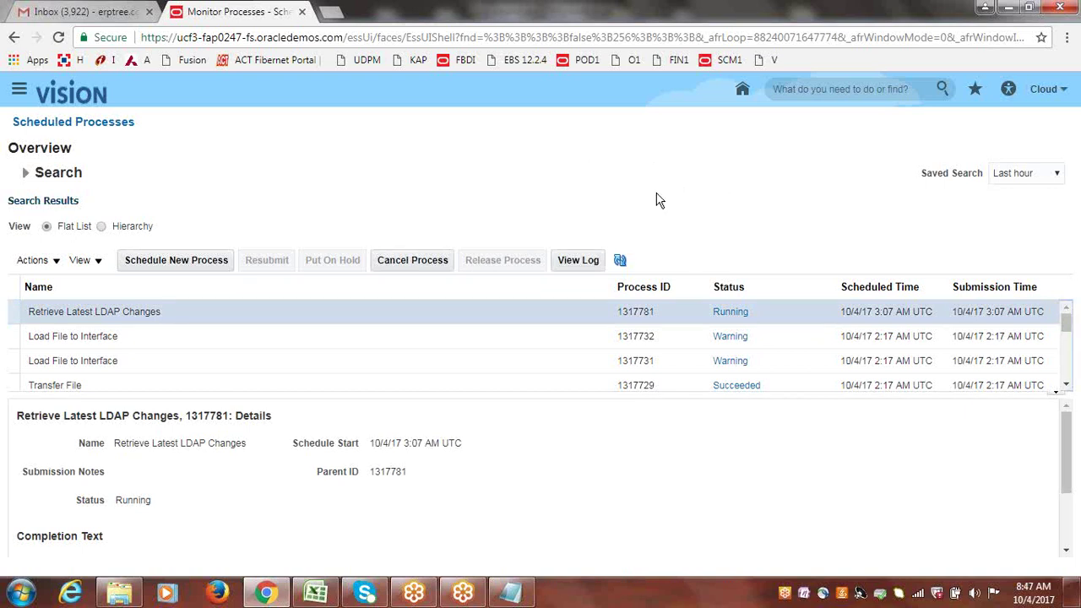
{"action": "left_click", "coordinate": [621, 260]}
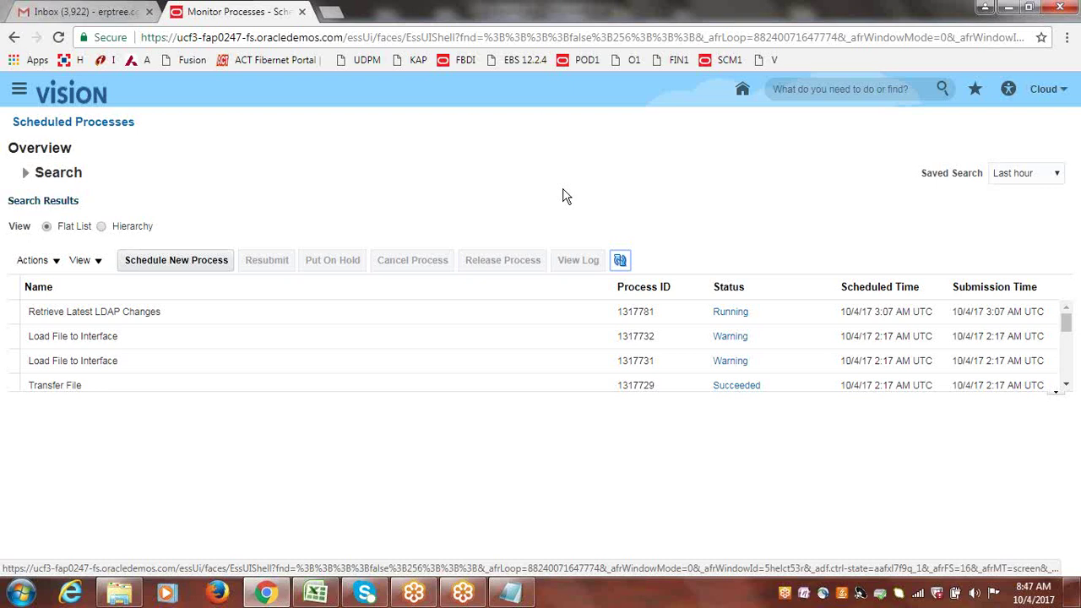
{"action": "left_click", "coordinate": [620, 260]}
{"action": "left_click", "coordinate": [619, 260]}
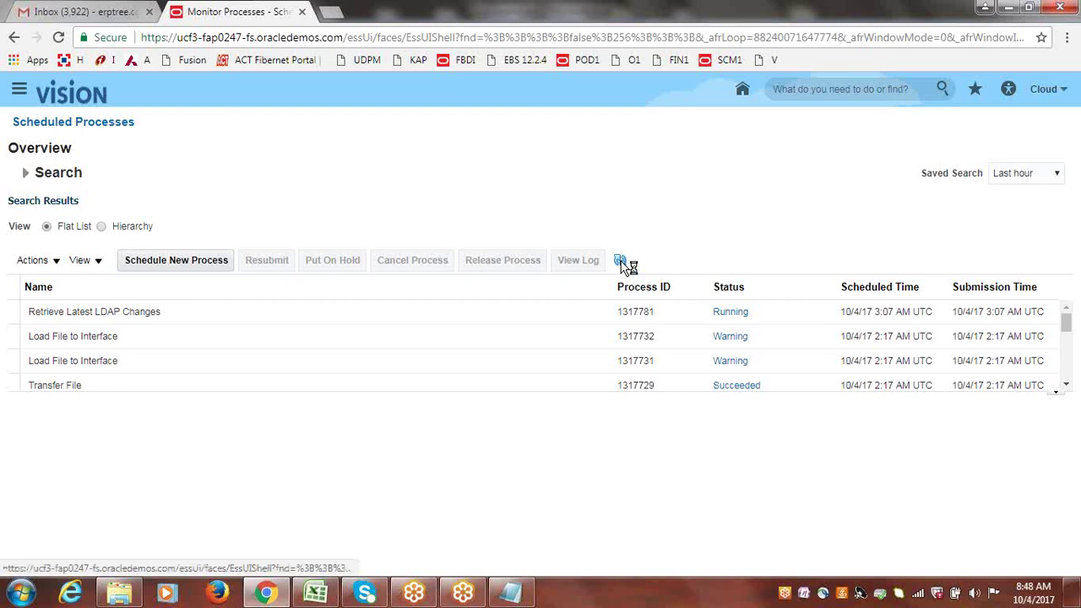
{"action": "left_click", "coordinate": [625, 263]}
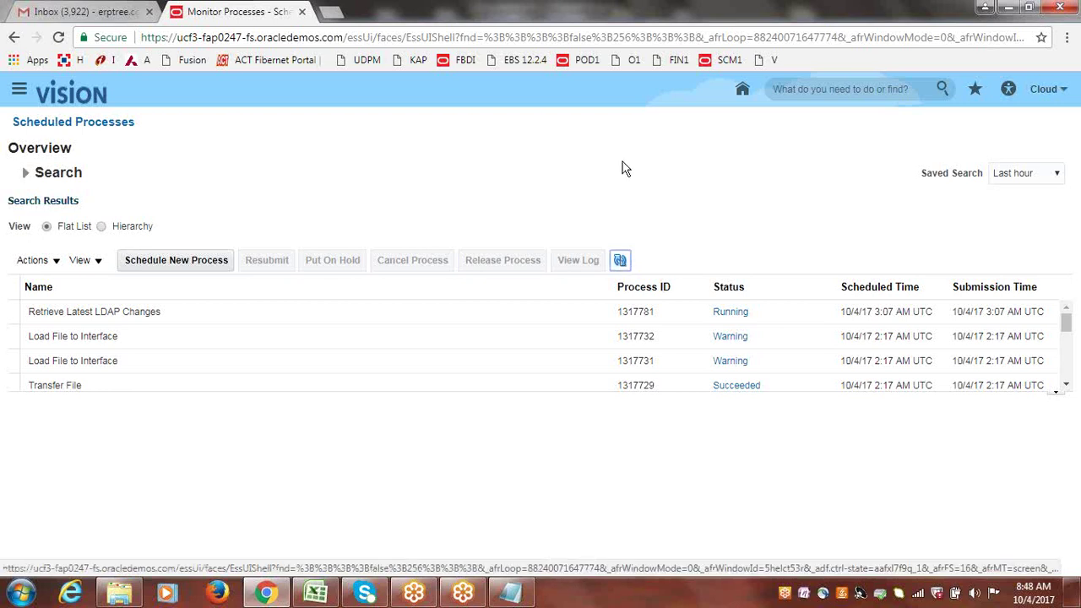
{"action": "left_click", "coordinate": [622, 262]}
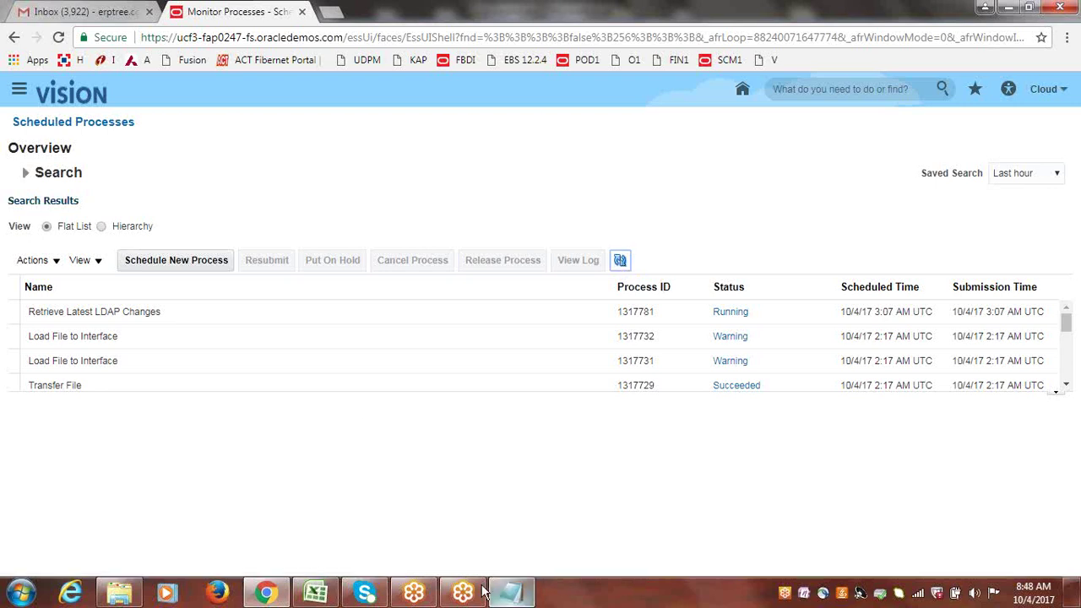
{"action": "left_click", "coordinate": [329, 594]}
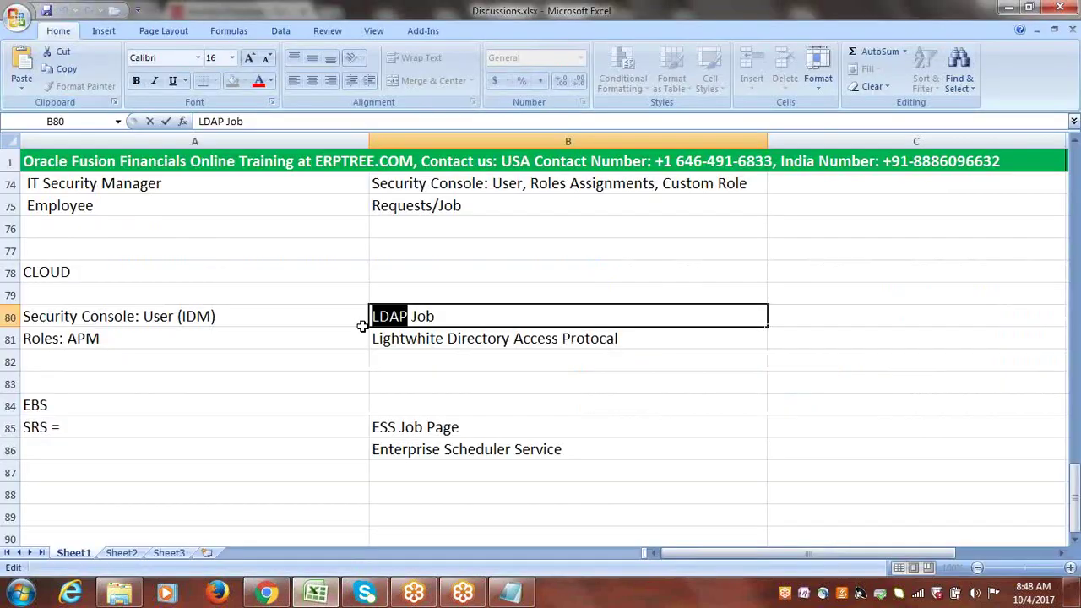
{"action": "double_click", "coordinate": [389, 427]}
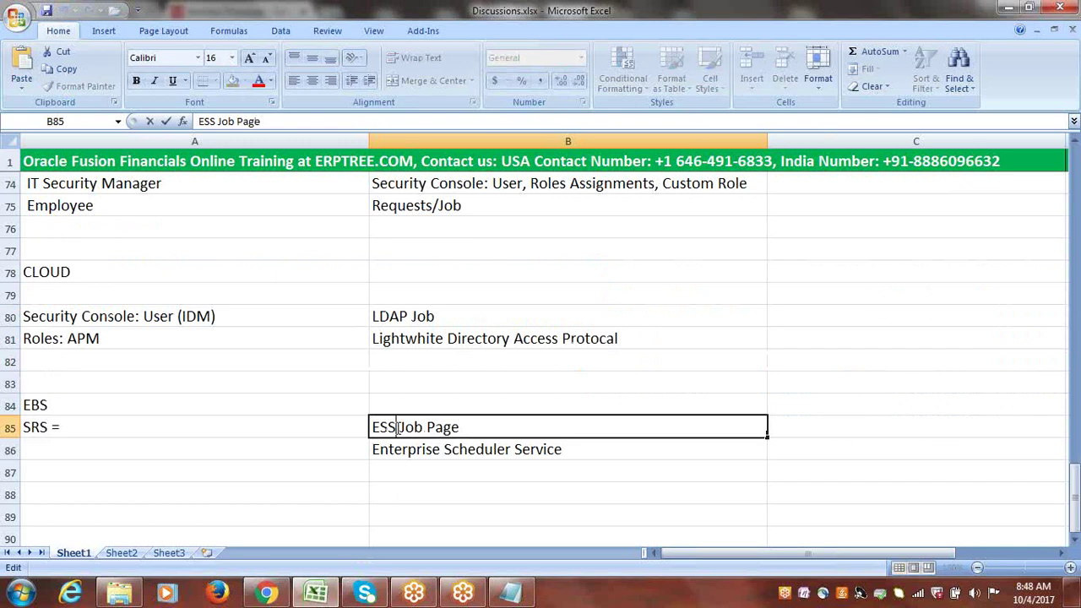
{"action": "left_click_drag", "start_coordinate": [396, 428], "coordinate": [366, 427]}
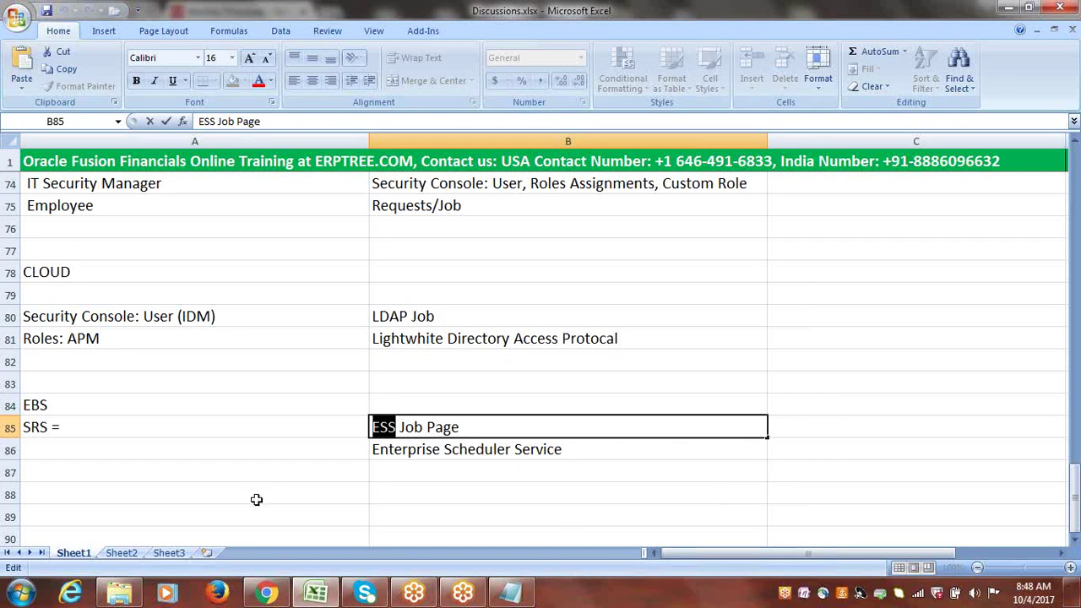
{"action": "left_click", "coordinate": [25, 427]}
{"action": "double_click", "coordinate": [47, 427]}
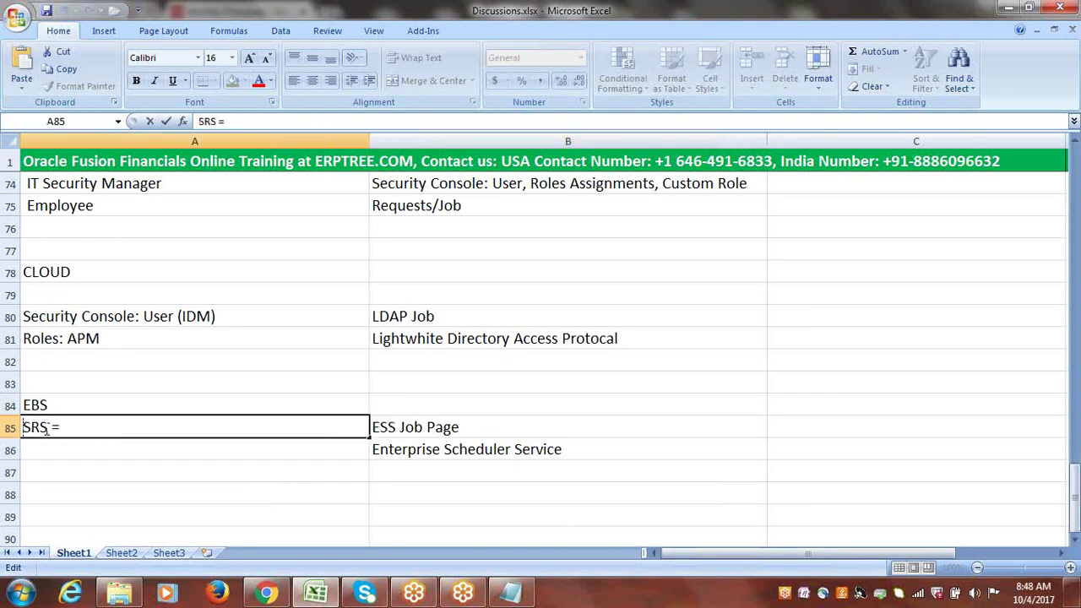
{"action": "left_click_drag", "start_coordinate": [47, 427], "coordinate": [22, 428]}
{"action": "left_click", "coordinate": [384, 431]}
{"action": "double_click", "coordinate": [372, 428]}
{"action": "left_click_drag", "start_coordinate": [372, 428], "coordinate": [396, 427]}
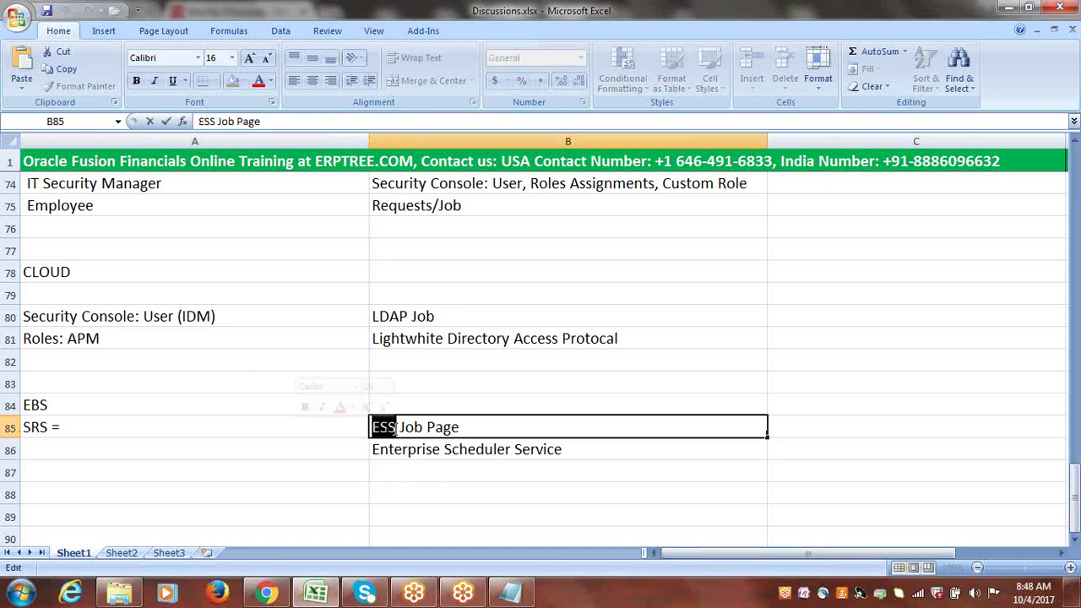
{"action": "left_click", "coordinate": [850, 365]}
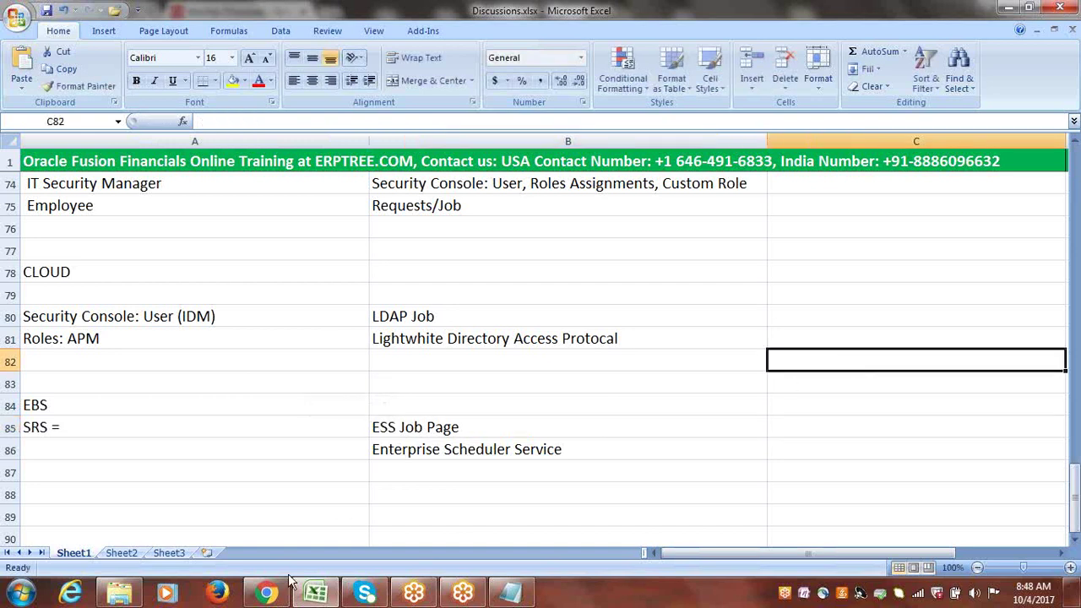
{"action": "left_click", "coordinate": [267, 593]}
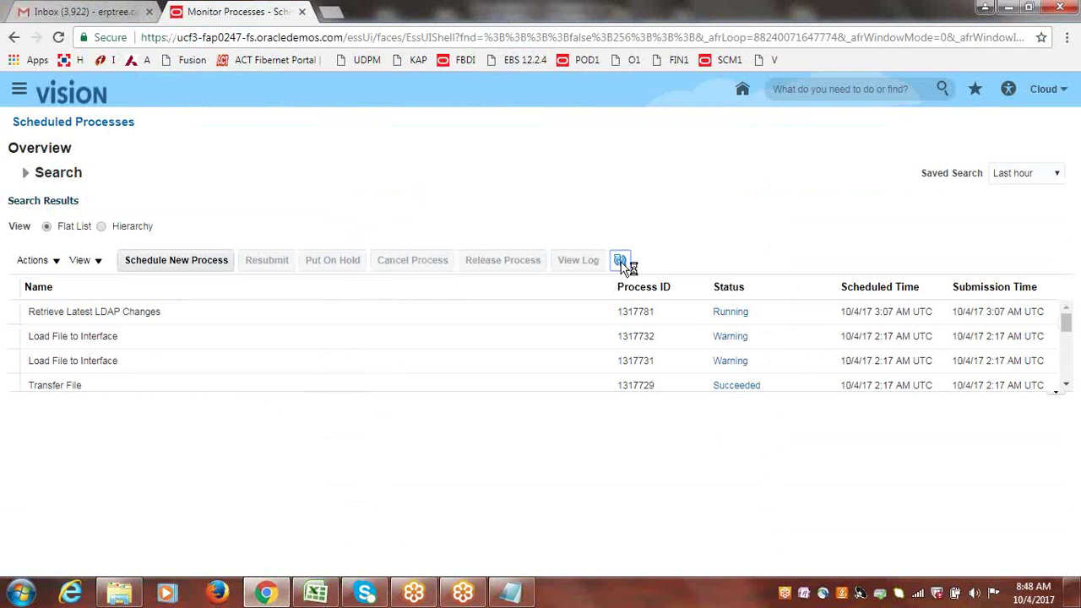
- Refresh the list twice until Retrieve Latest LDAP Changes process 1317781 shows Succeeded
{"action": "left_click", "coordinate": [620, 261]}
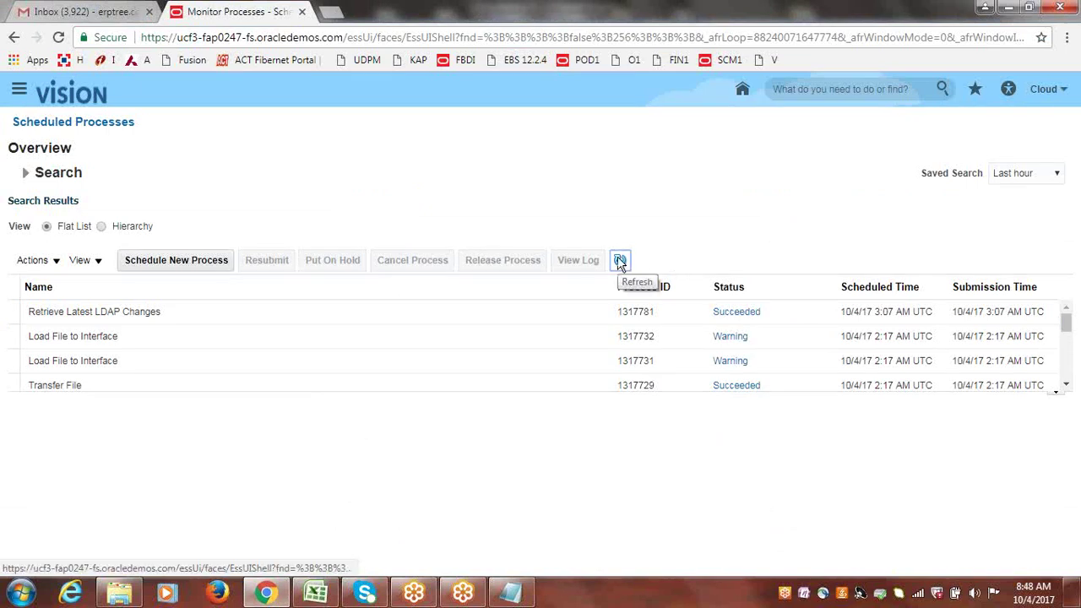
{"action": "left_click", "coordinate": [624, 263]}
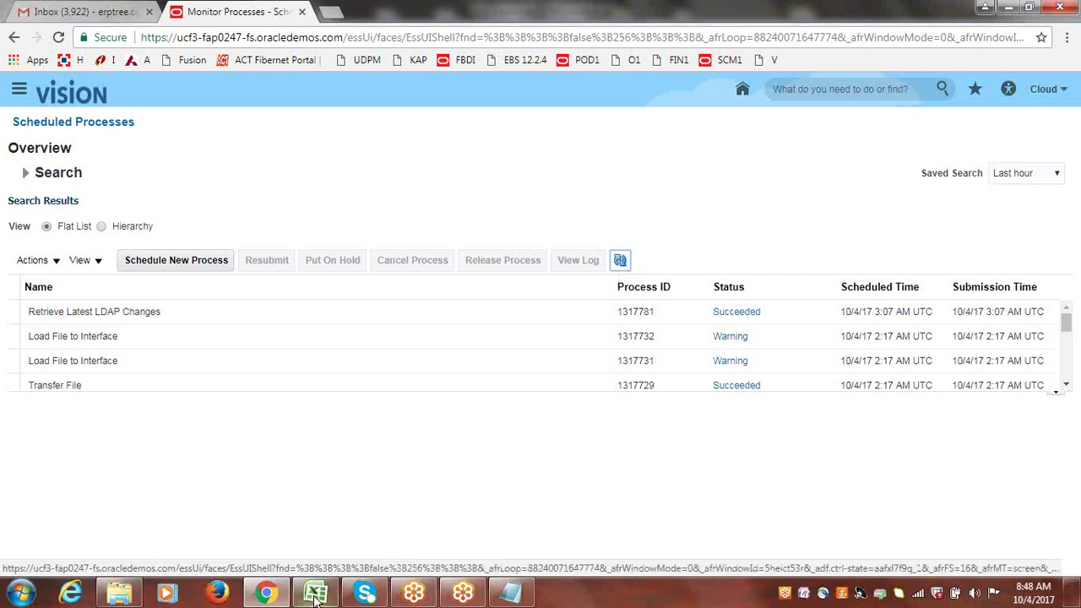
{"action": "left_click", "coordinate": [272, 593]}
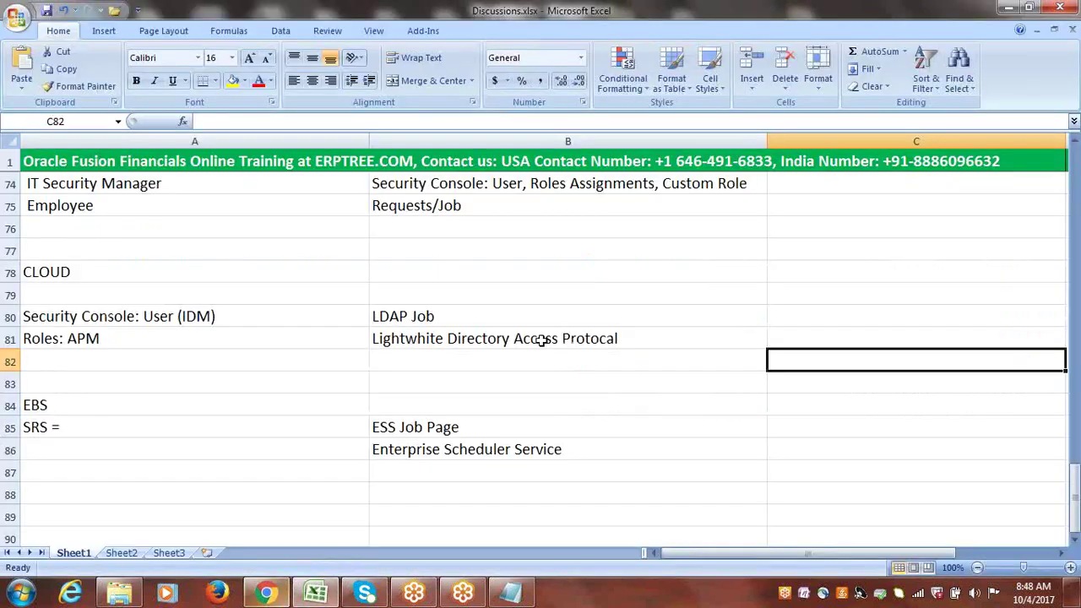
{"action": "double_click", "coordinate": [395, 427]}
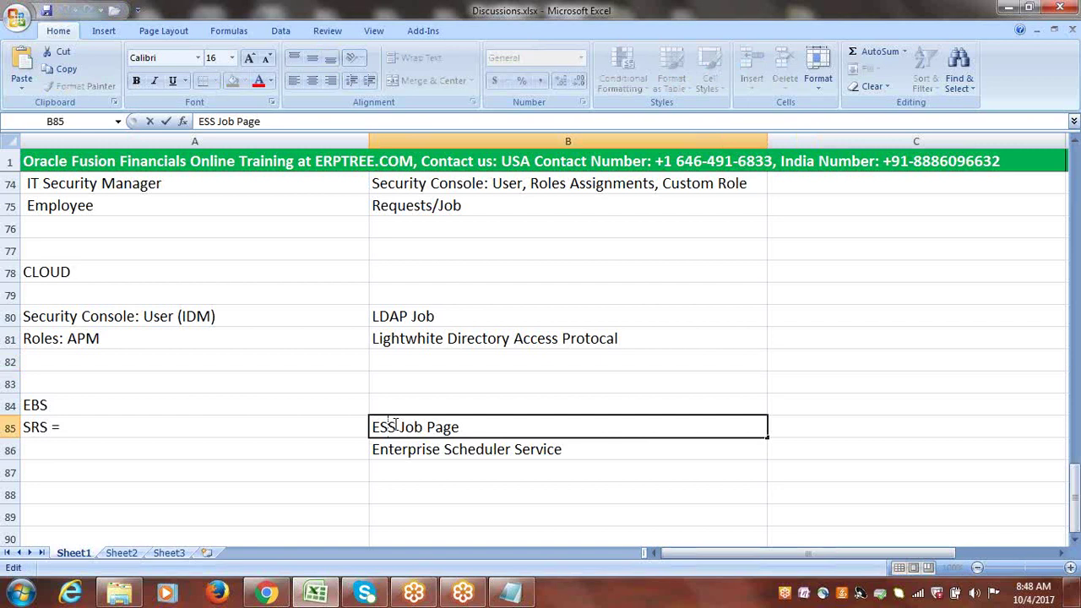
{"action": "left_click_drag", "start_coordinate": [396, 427], "coordinate": [375, 428]}
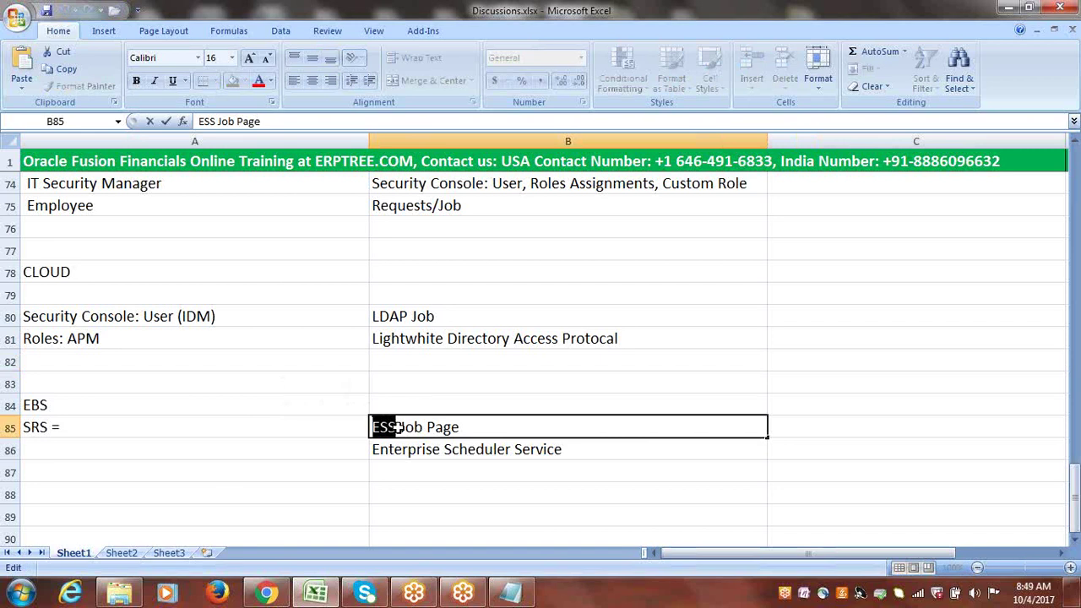
{"action": "left_click", "coordinate": [269, 594]}
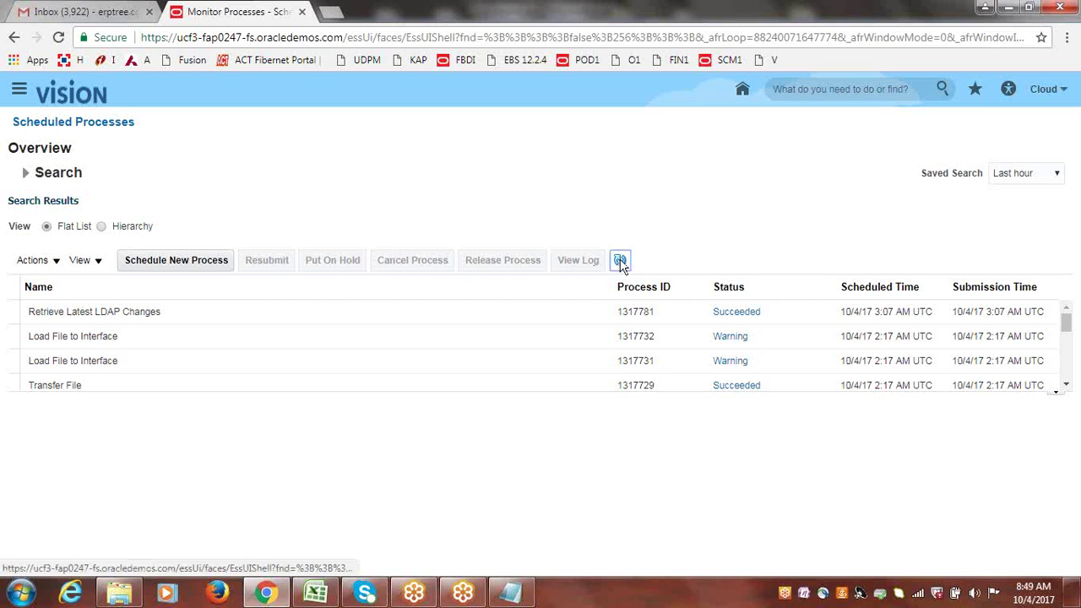
- Refresh the scheduled process list several times to update the statuses
{"action": "left_click", "coordinate": [620, 260]}
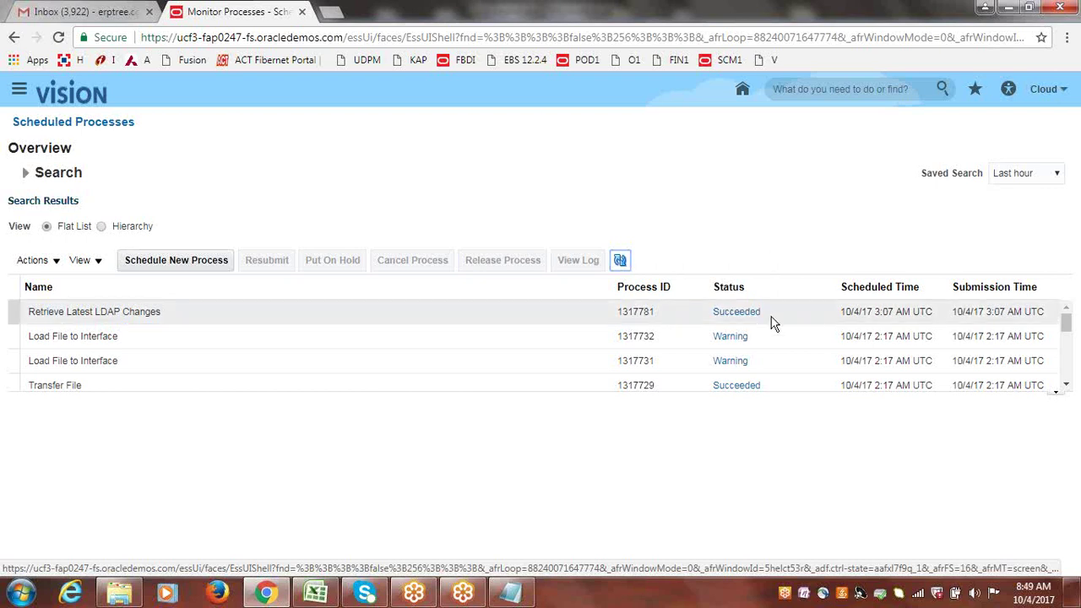
{"action": "left_click", "coordinate": [623, 263]}
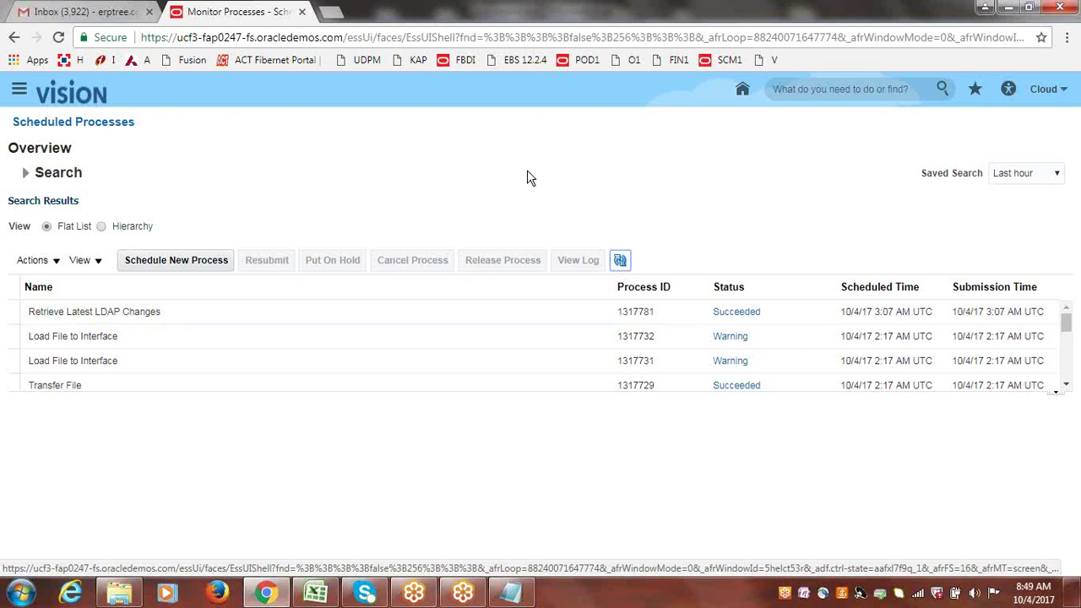
{"action": "left_click", "coordinate": [622, 260]}
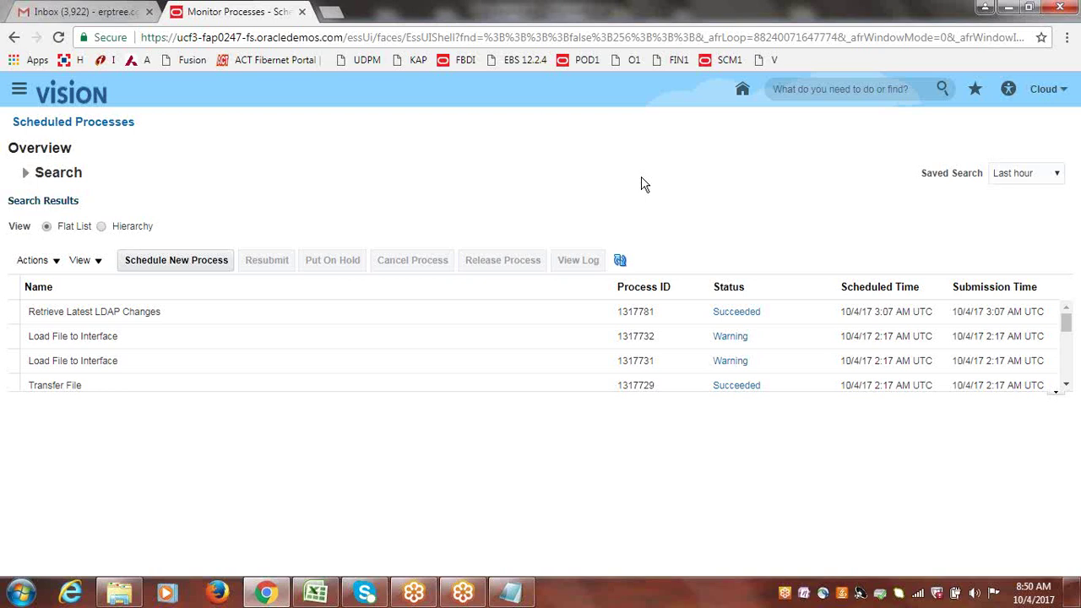
{"action": "left_click", "coordinate": [621, 258]}
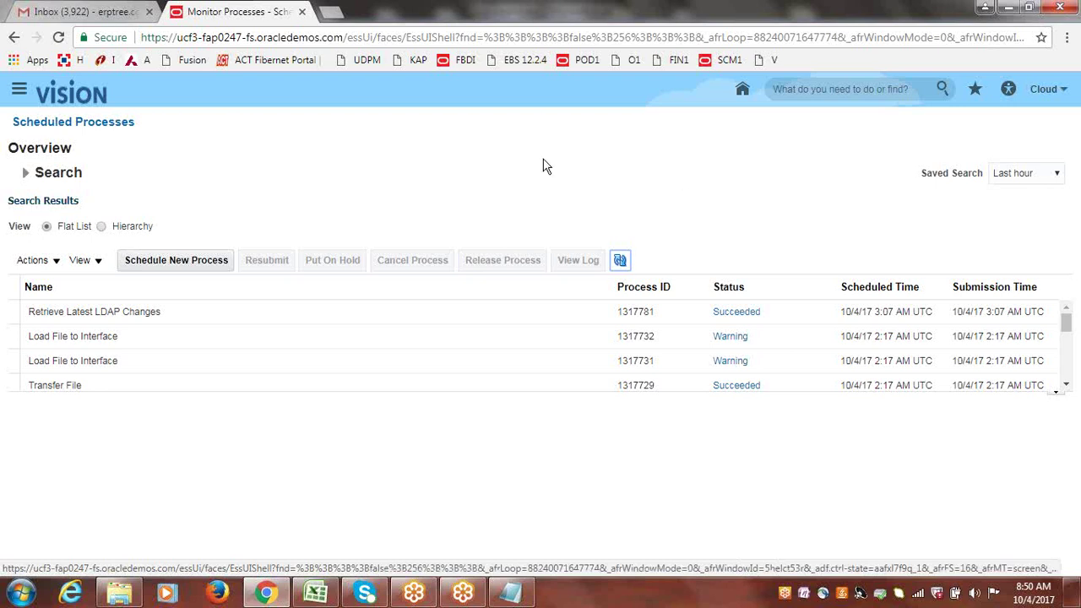
{"action": "left_click", "coordinate": [628, 263]}
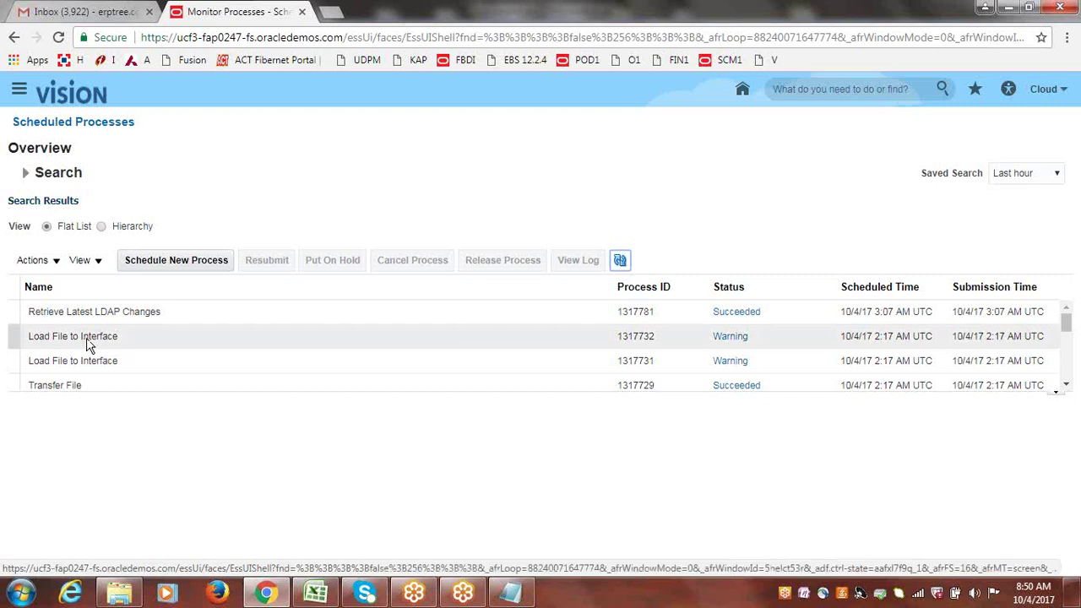
- Show details of process 1317781: Succeeded, scheduled start 10/4/17 3:07 AM UTC
{"action": "left_click", "coordinate": [15, 311]}
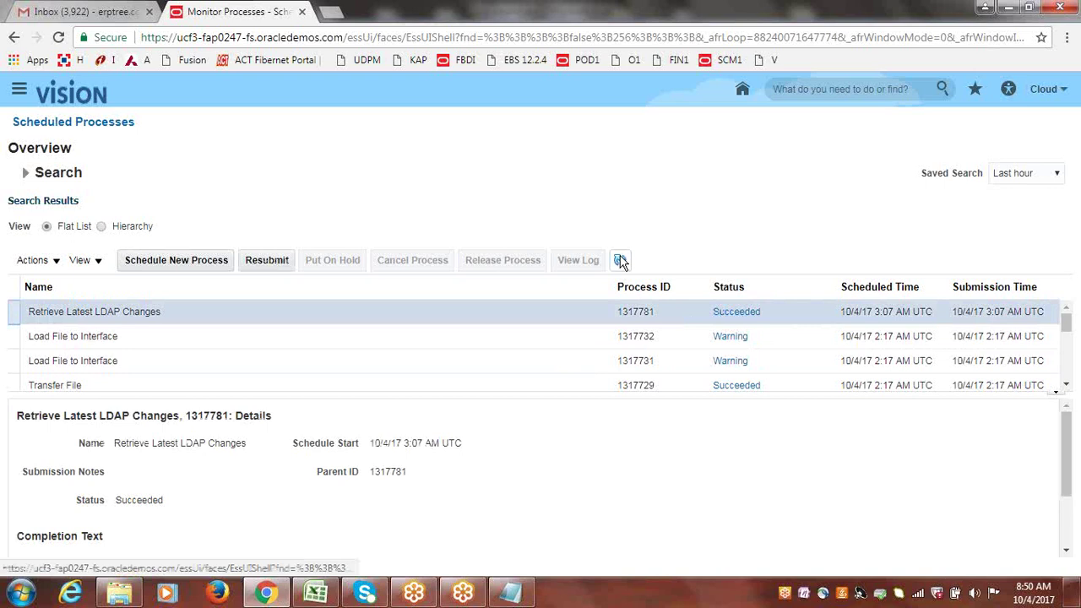
{"action": "left_click", "coordinate": [619, 261]}
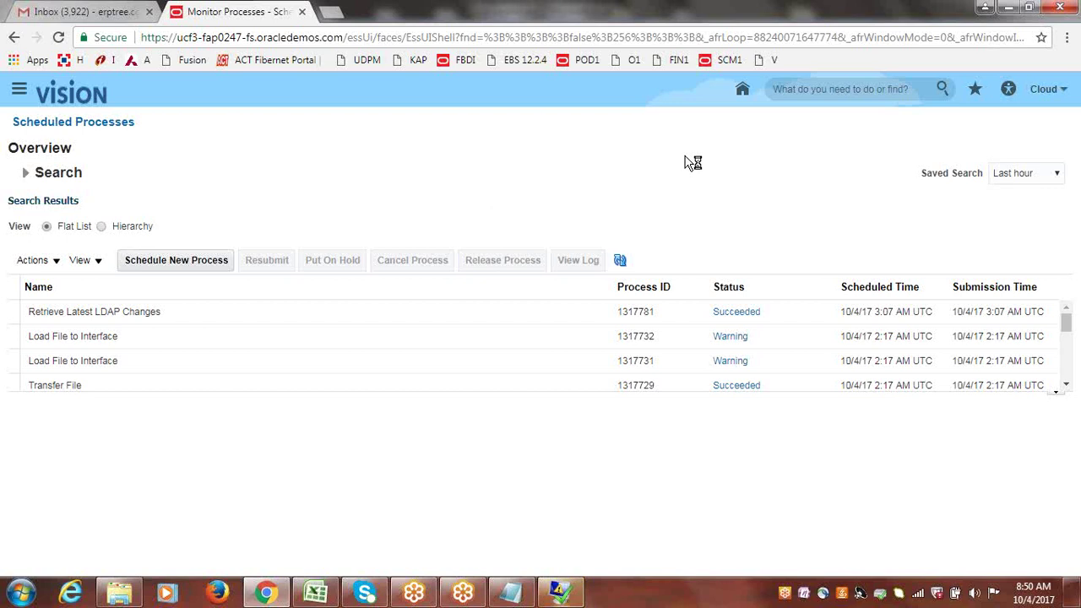
{"action": "mouse_move", "coordinate": [577, 596]}
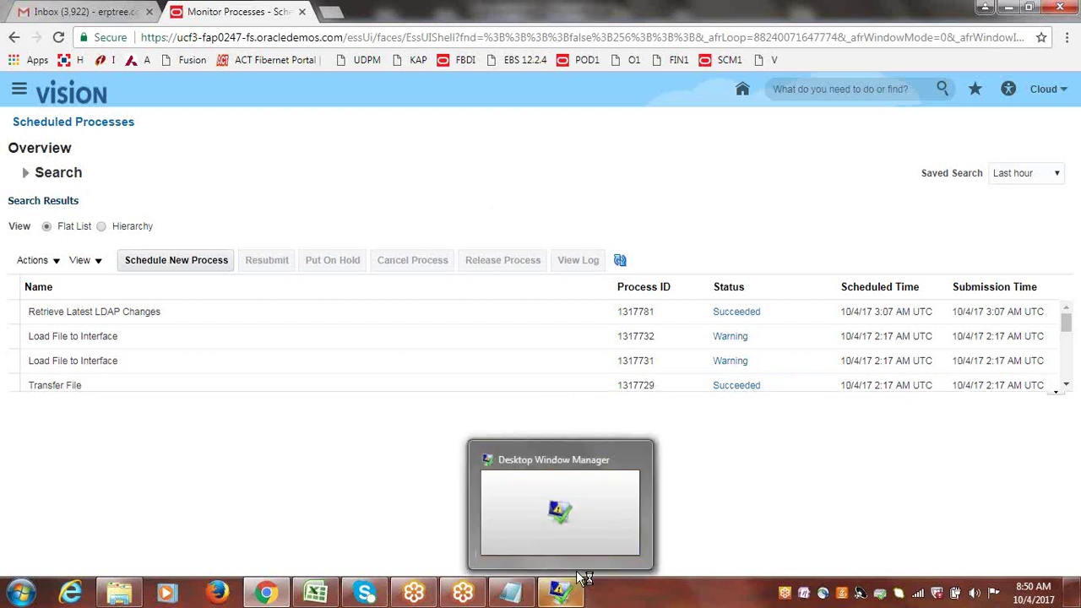
{"action": "mouse_move", "coordinate": [605, 512]}
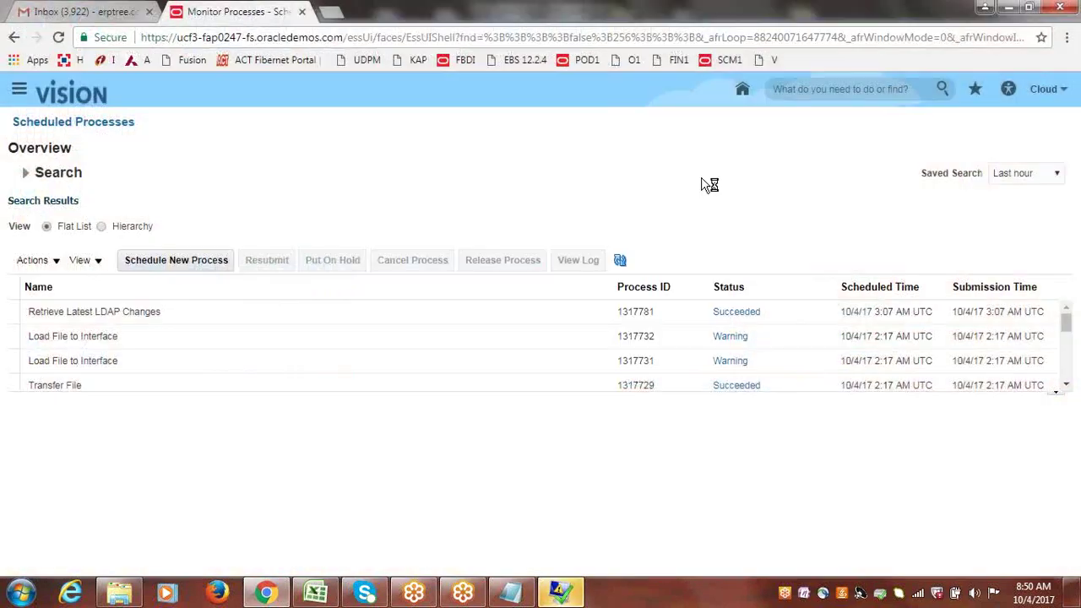
{"action": "left_click", "coordinate": [621, 261]}
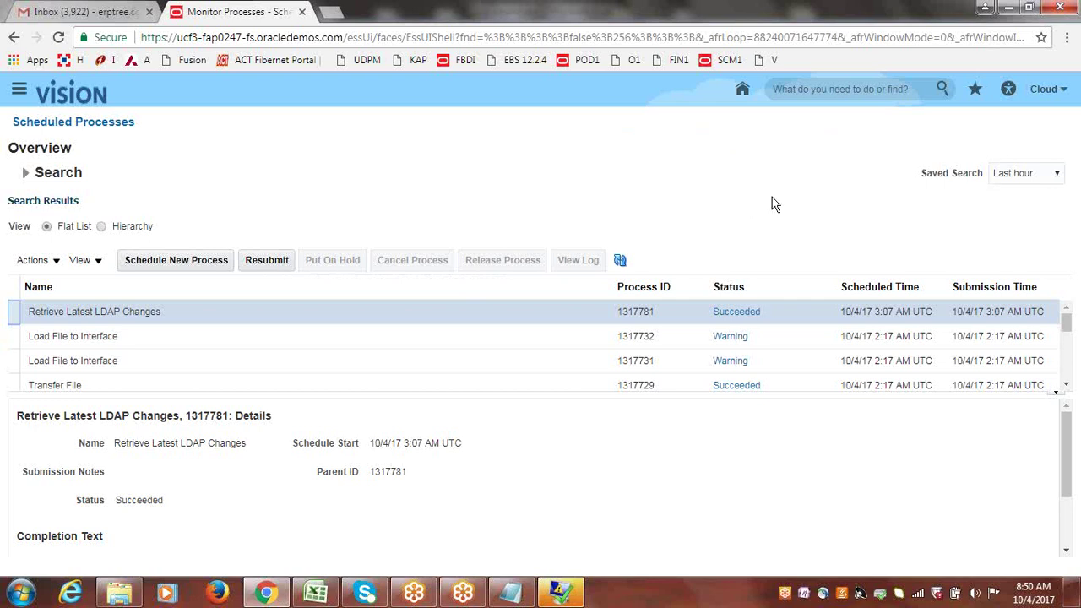
- Sign out from the user menu, confirm the single sign-off, and dismiss the crash message
{"action": "left_click", "coordinate": [1047, 91]}
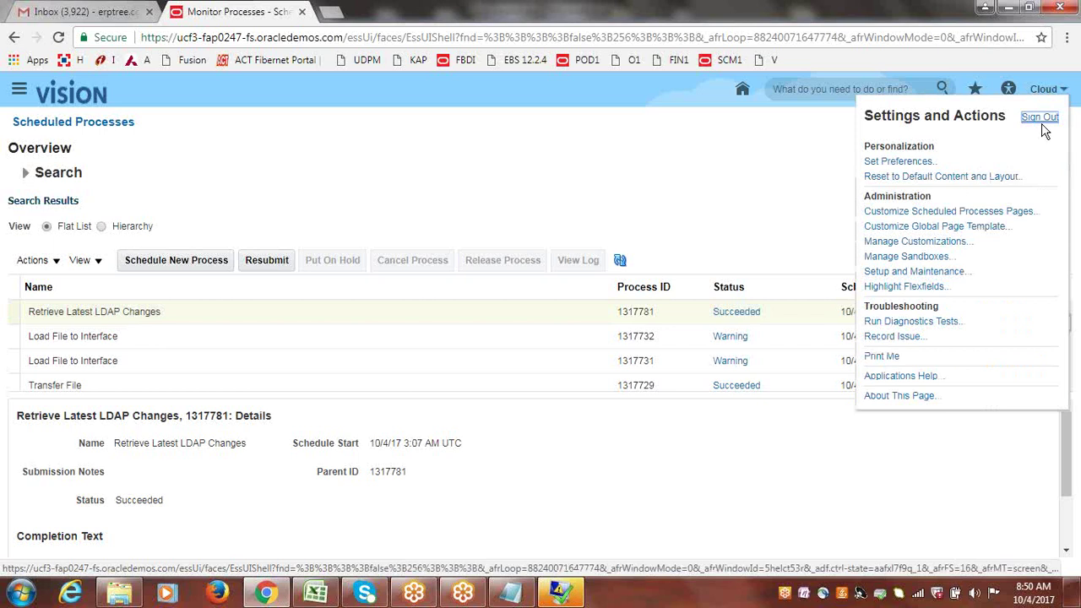
{"action": "left_click", "coordinate": [1042, 123]}
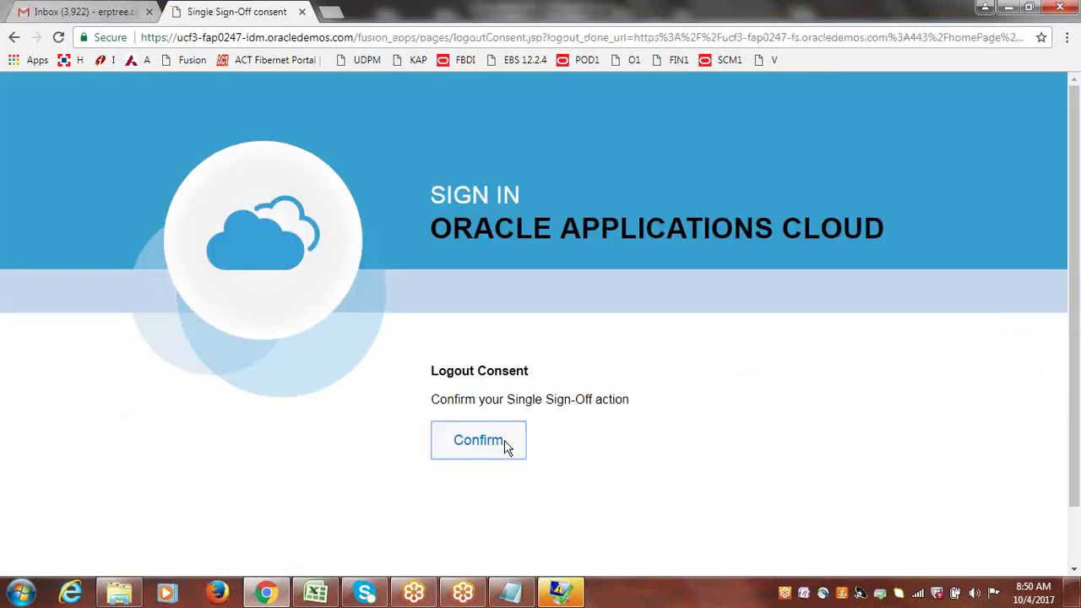
{"action": "left_click", "coordinate": [503, 443]}
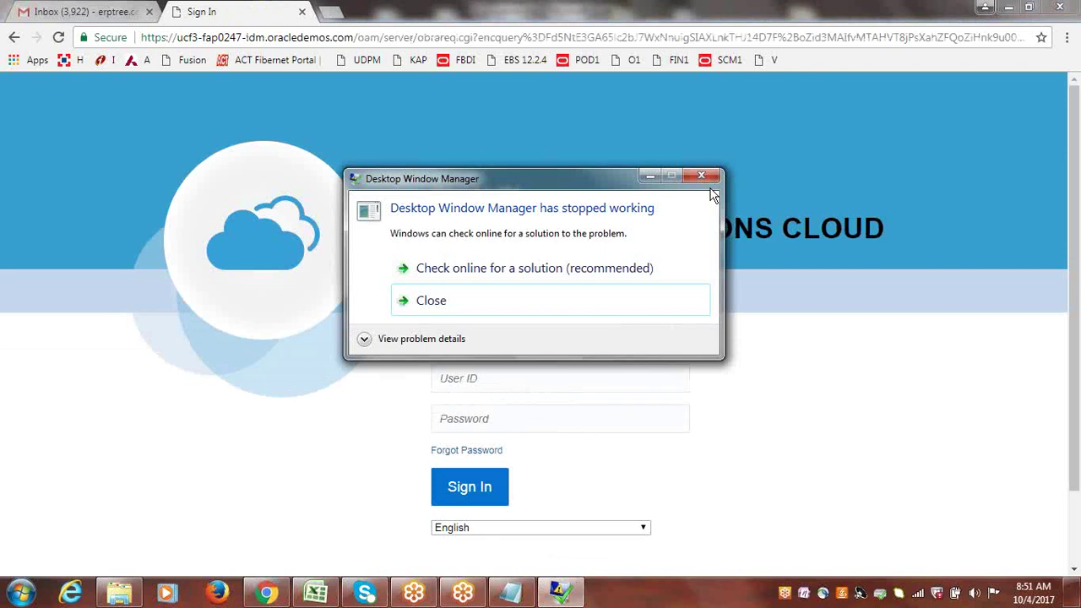
{"action": "left_click", "coordinate": [705, 183]}
- Sign back in with the user ID and password to reach the Vision home page
{"action": "left_click", "coordinate": [531, 376]}
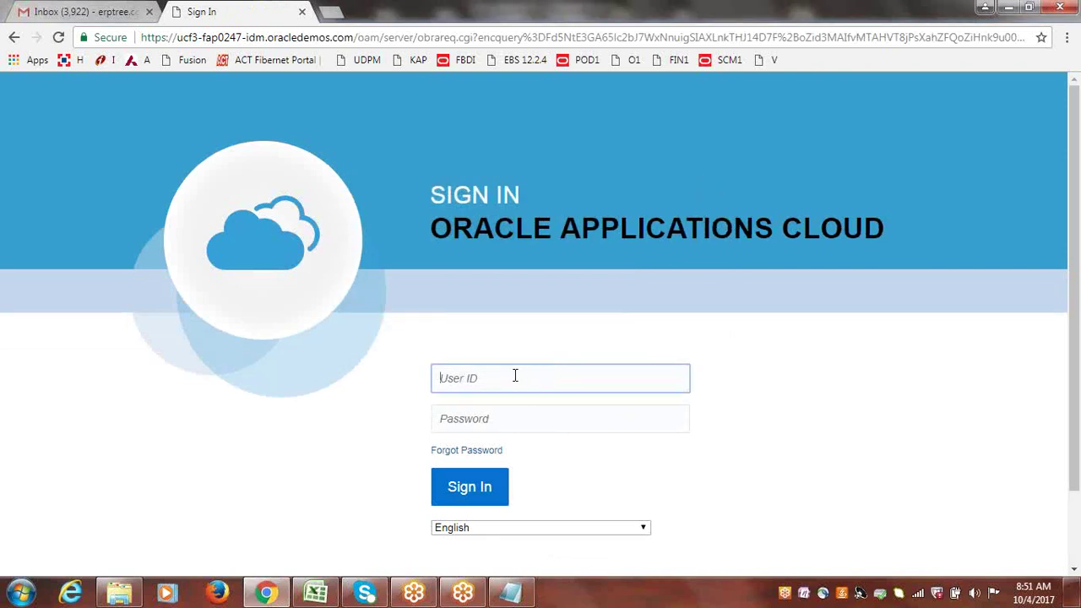
{"action": "type", "text": "CLOUD"}
{"action": "key", "text": "Tab"}
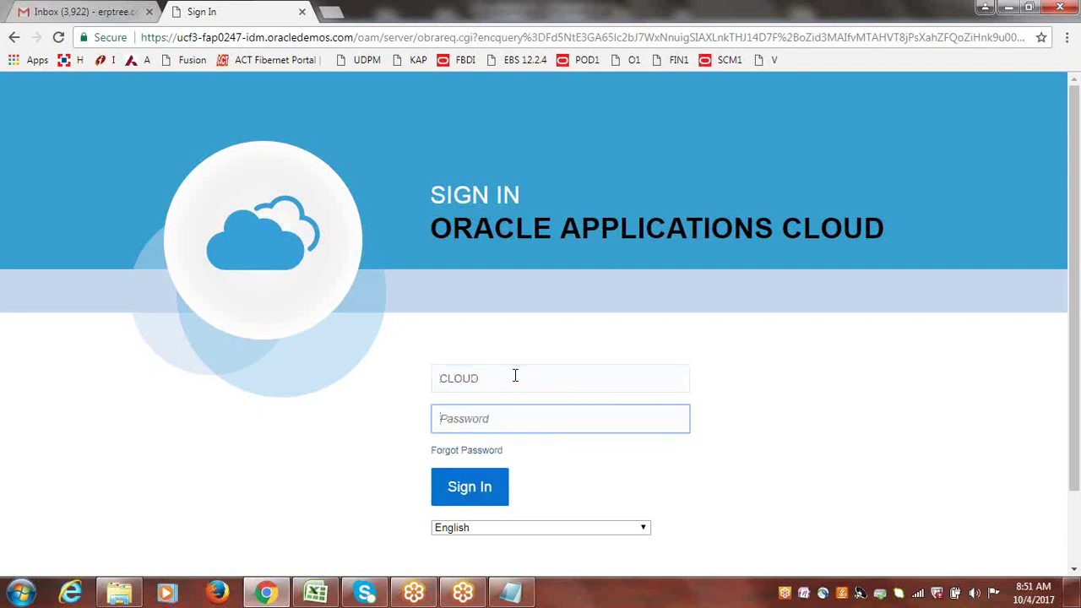
{"action": "type", "text": "••"}
{"action": "key", "text": "Return"}
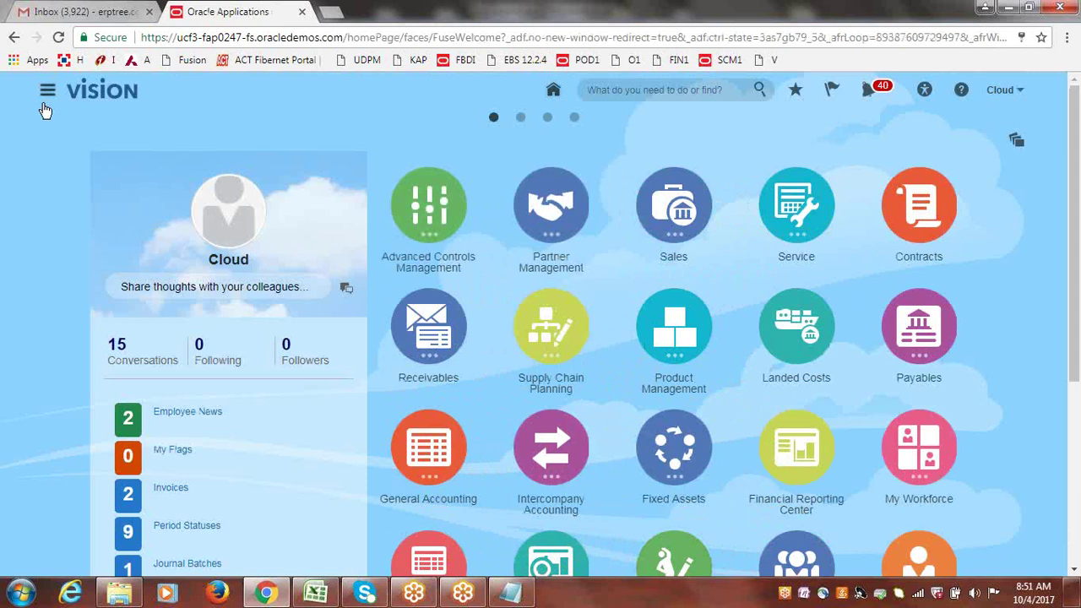
- Open Scheduled Processes from the Navigator's Tools section
{"action": "left_click", "coordinate": [48, 97]}
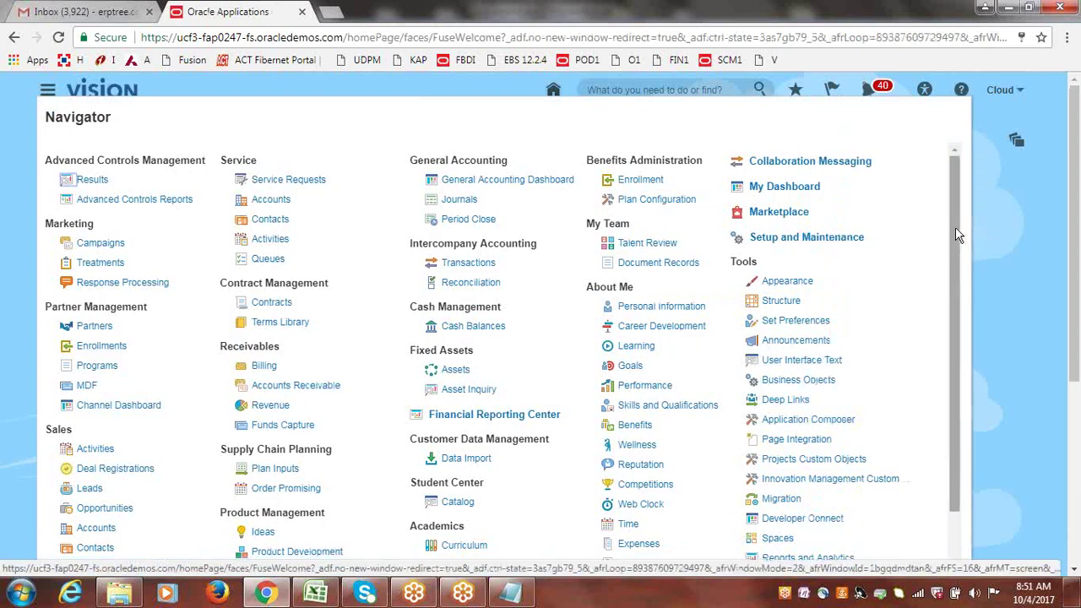
{"action": "left_click_drag", "start_coordinate": [957, 235], "coordinate": [844, 333]}
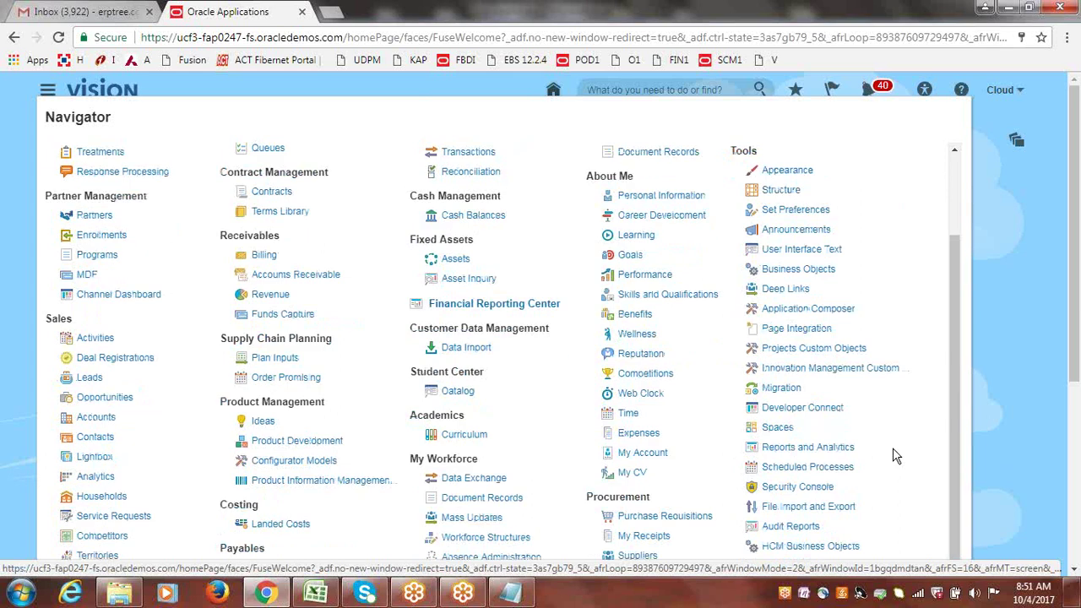
{"action": "left_click", "coordinate": [805, 473]}
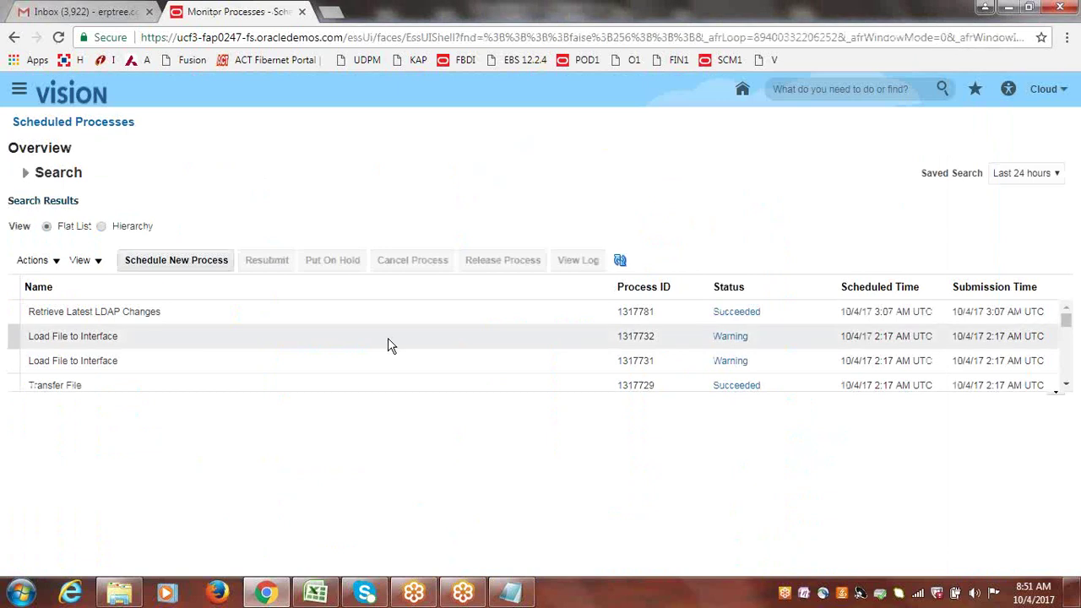
- Review the details of Load File to Interface process 1317732
{"action": "left_click", "coordinate": [64, 340]}
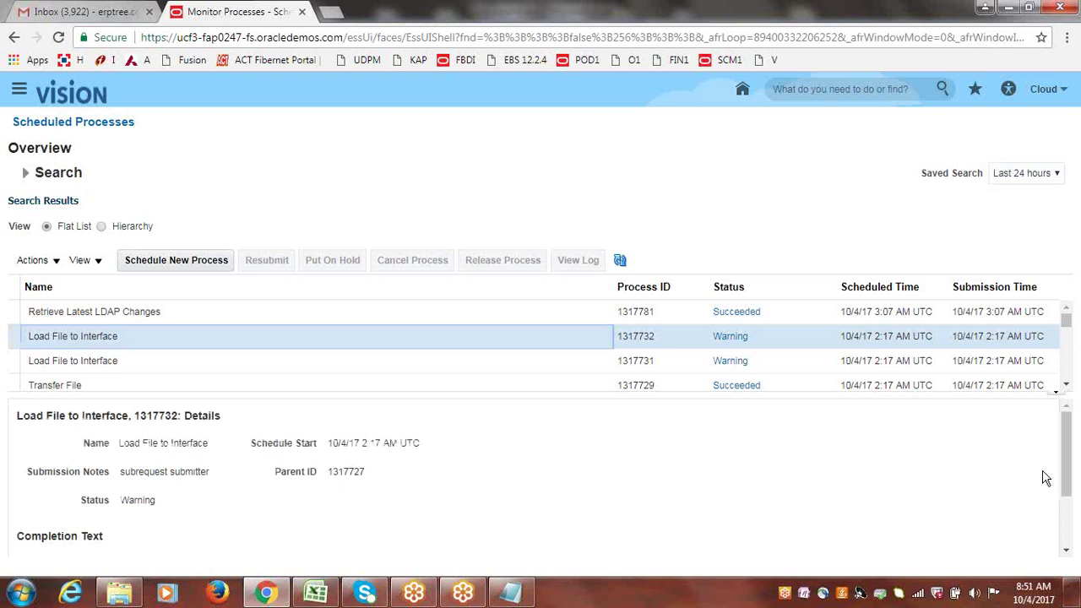
{"action": "left_click_drag", "start_coordinate": [1066, 458], "coordinate": [1074, 528]}
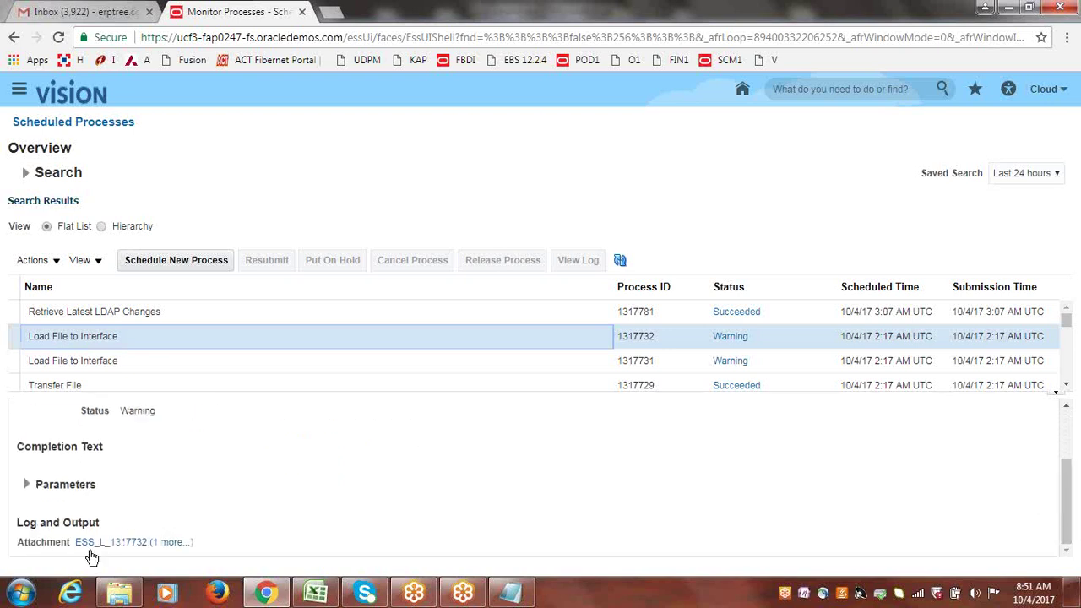
{"action": "left_click", "coordinate": [24, 336]}
{"action": "left_click", "coordinate": [1065, 411]}
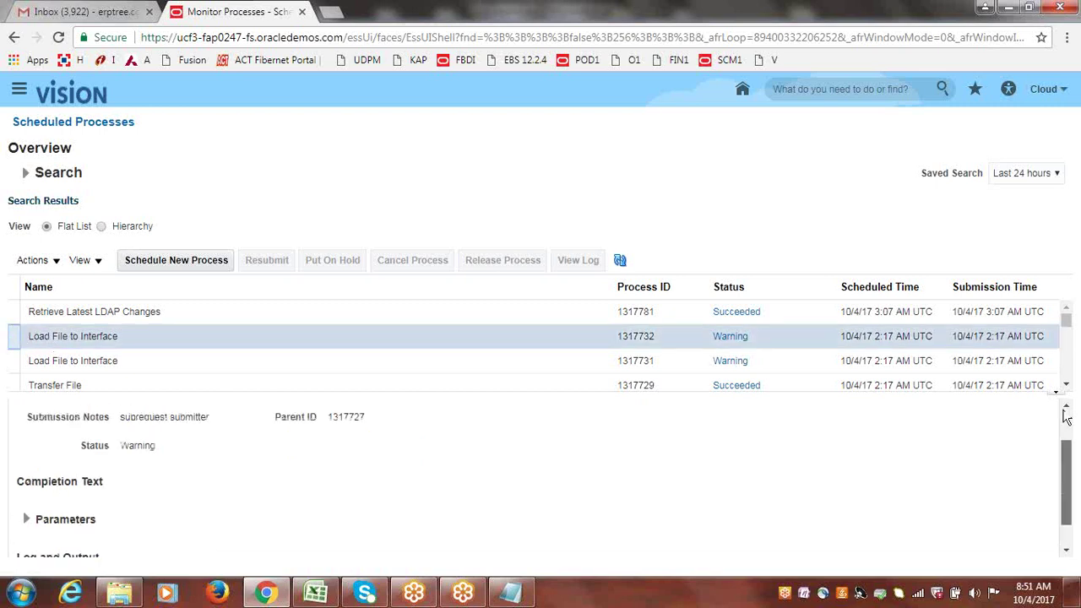
{"action": "left_click", "coordinate": [1066, 550]}
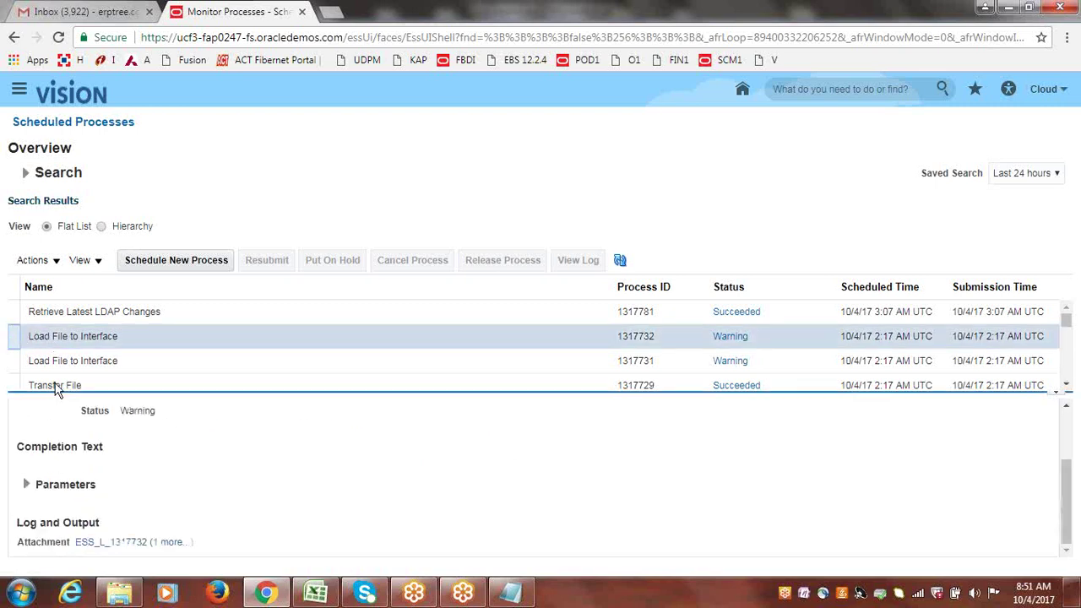
- View process 1317731's full attachment list (log ESS_L_1317731, status Warning), then close it
{"action": "left_click", "coordinate": [17, 361]}
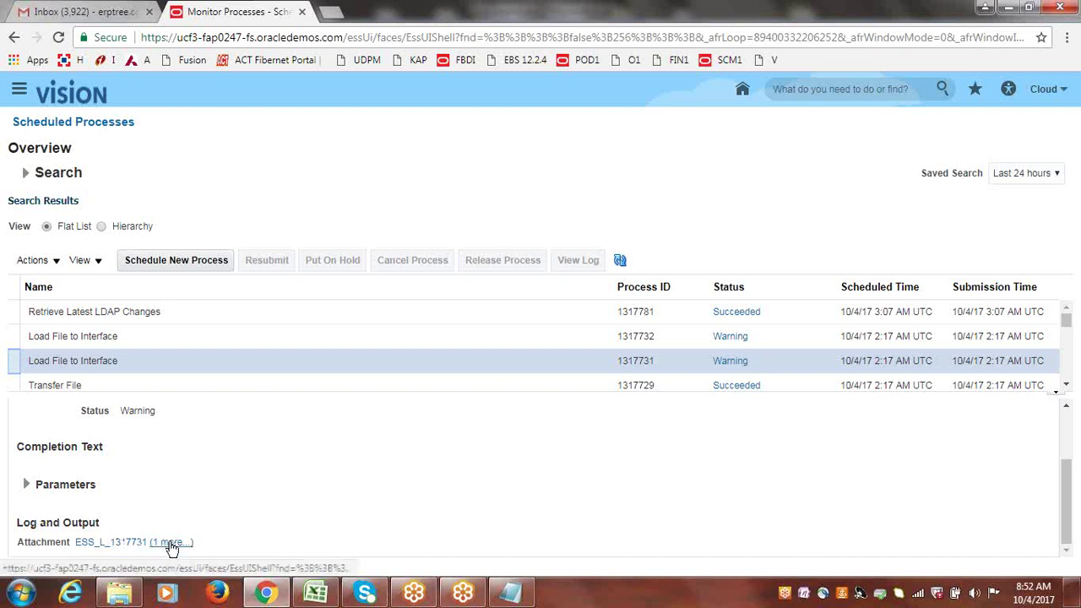
{"action": "left_click", "coordinate": [170, 543]}
{"action": "left_click", "coordinate": [169, 542]}
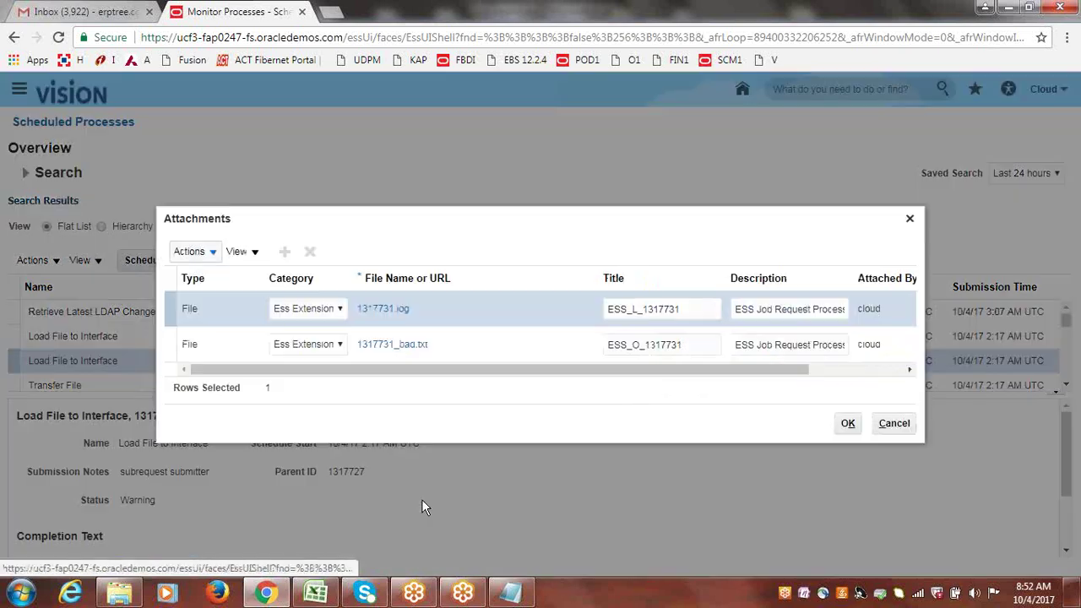
{"action": "left_click", "coordinate": [909, 221]}
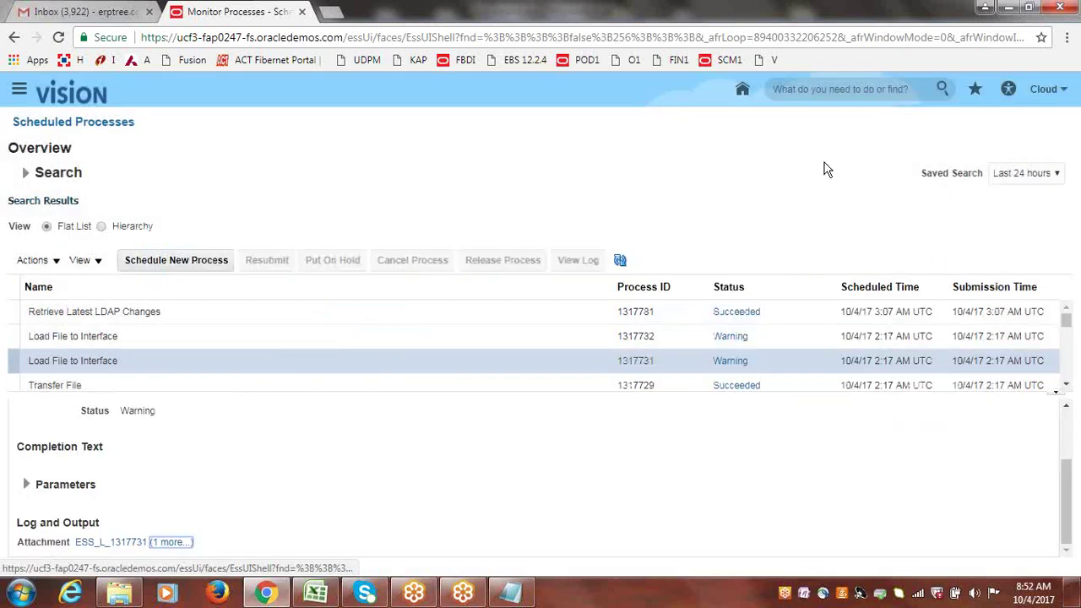
- Sign out from the user menu and confirm the single sign-off
{"action": "left_click", "coordinate": [1045, 95]}
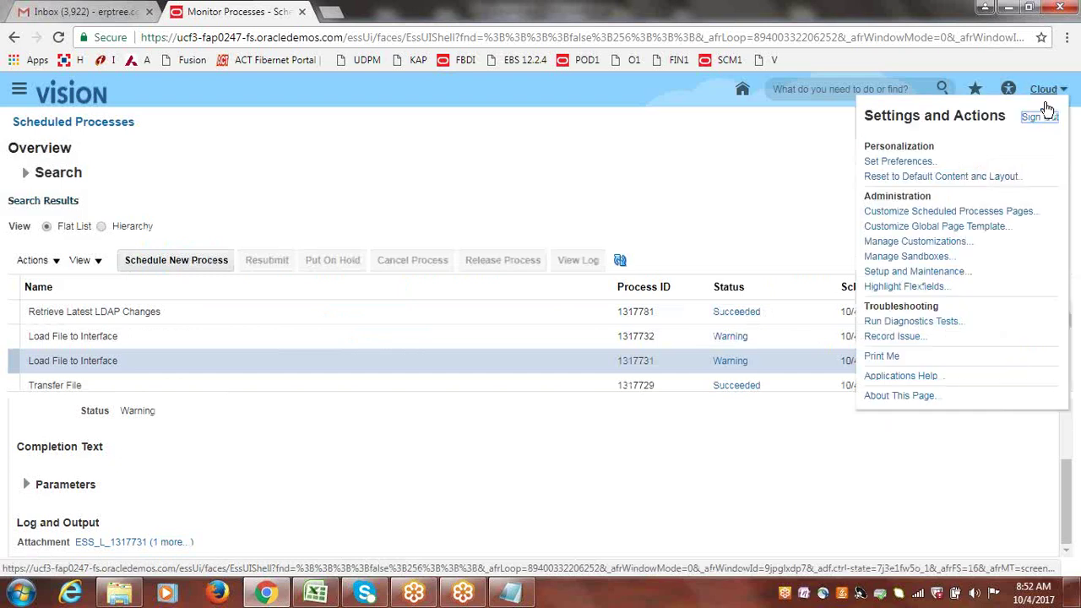
{"action": "left_click", "coordinate": [1041, 119]}
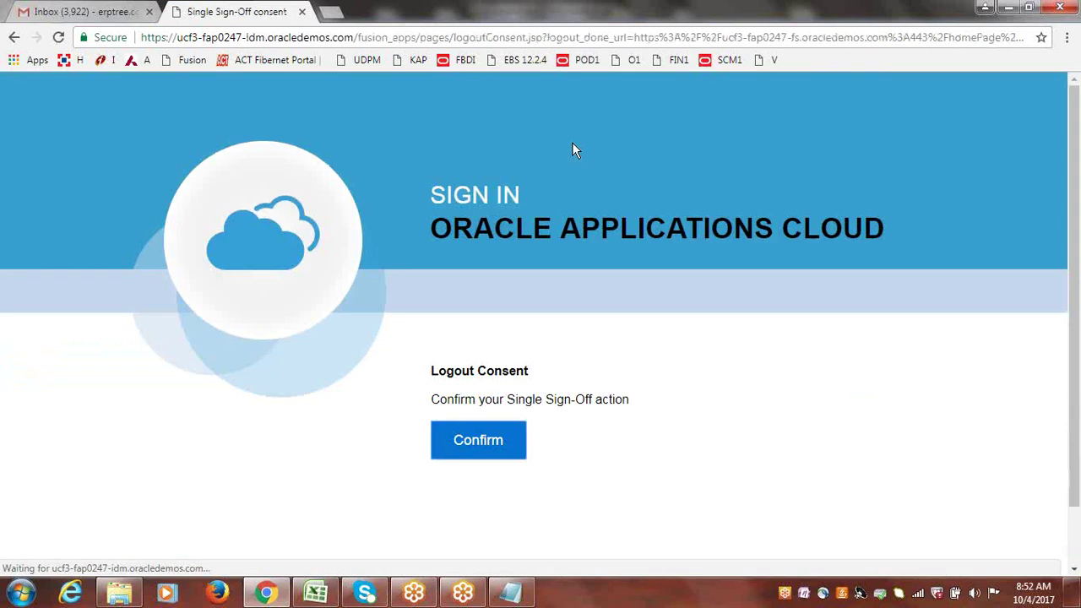
{"action": "left_click", "coordinate": [489, 449]}
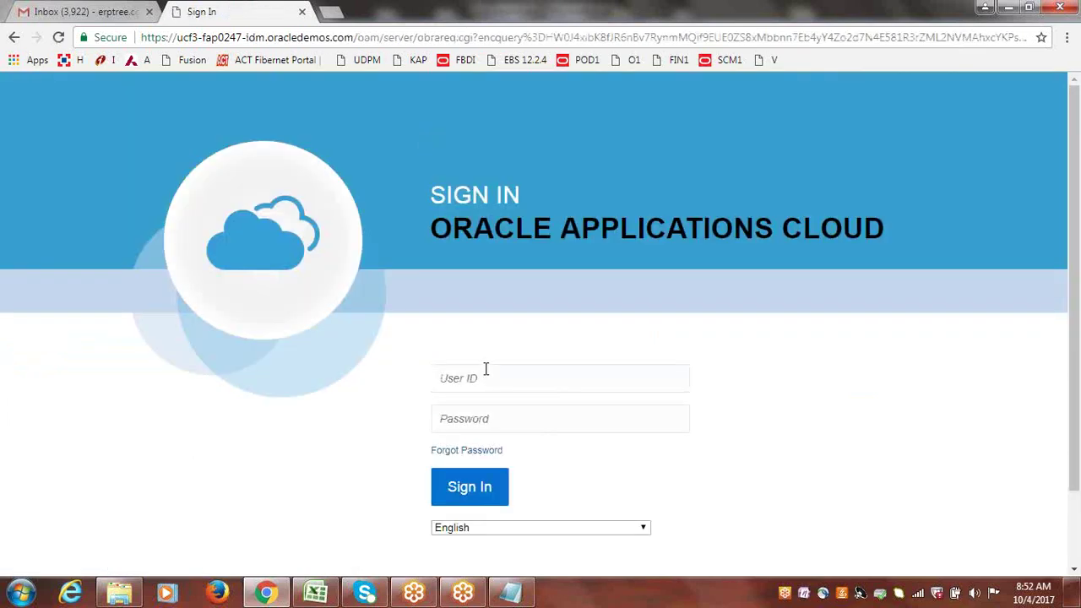
- Sign in with the corrected user ID and the password to reach the Vision home page
{"action": "left_click", "coordinate": [486, 374]}
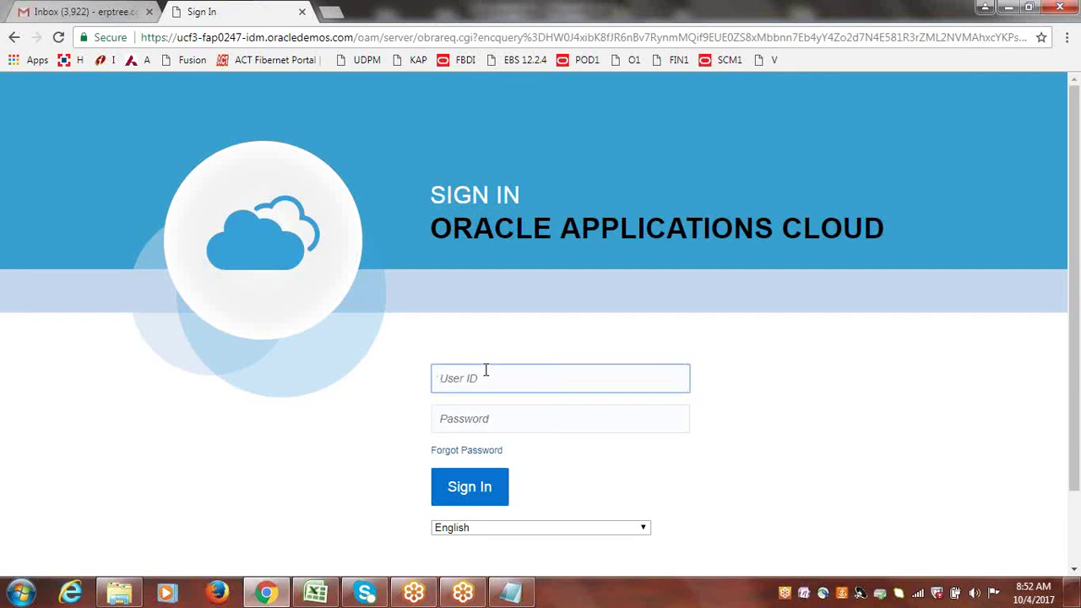
{"action": "type", "text": "erpclou"}
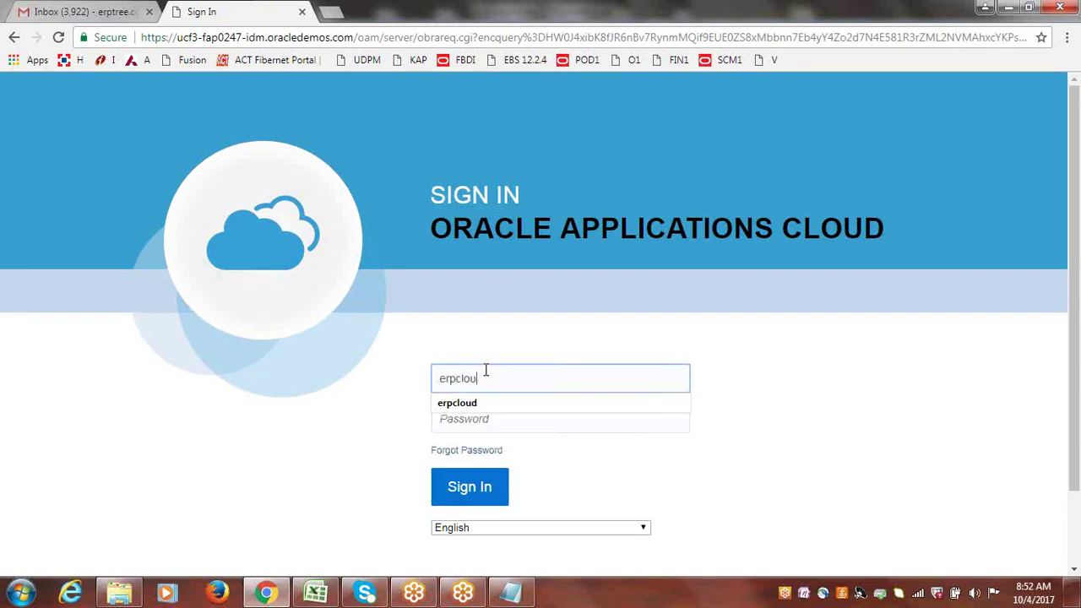
{"action": "key", "text": "BackSpace"}
{"action": "key", "text": "BackSpace"}
{"action": "key", "text": "BackSpace"}
{"action": "key", "text": "BackSpace"}
{"action": "key", "text": "BackSpace"}
{"action": "key", "text": "BackSpace"}
{"action": "key", "text": "BackSpace"}
{"action": "type", "text": "cloude"}
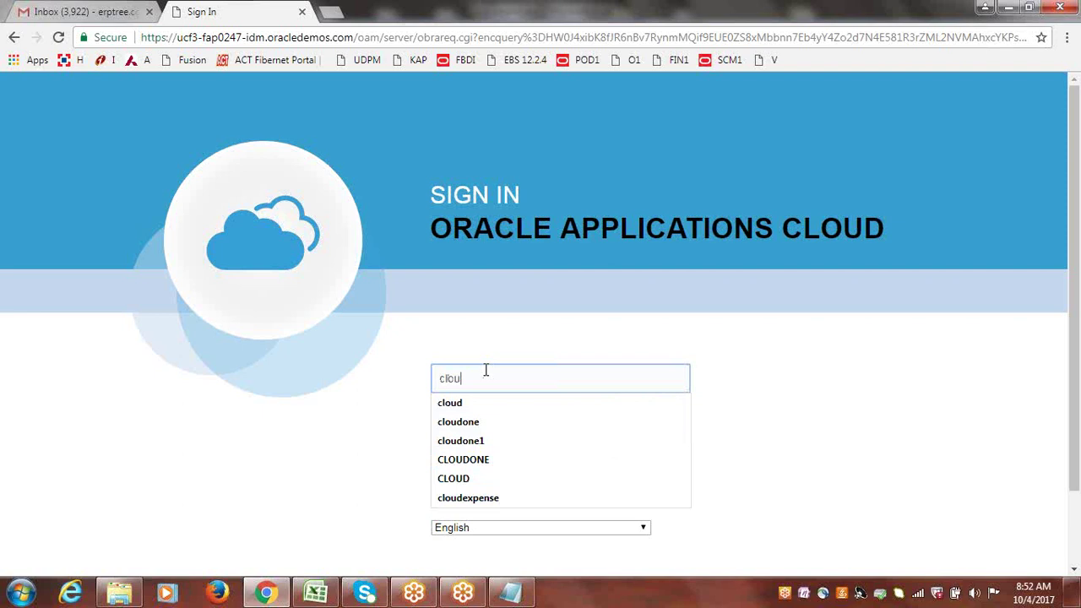
{"action": "type", "text": "rp"}
{"action": "key", "text": "Tab"}
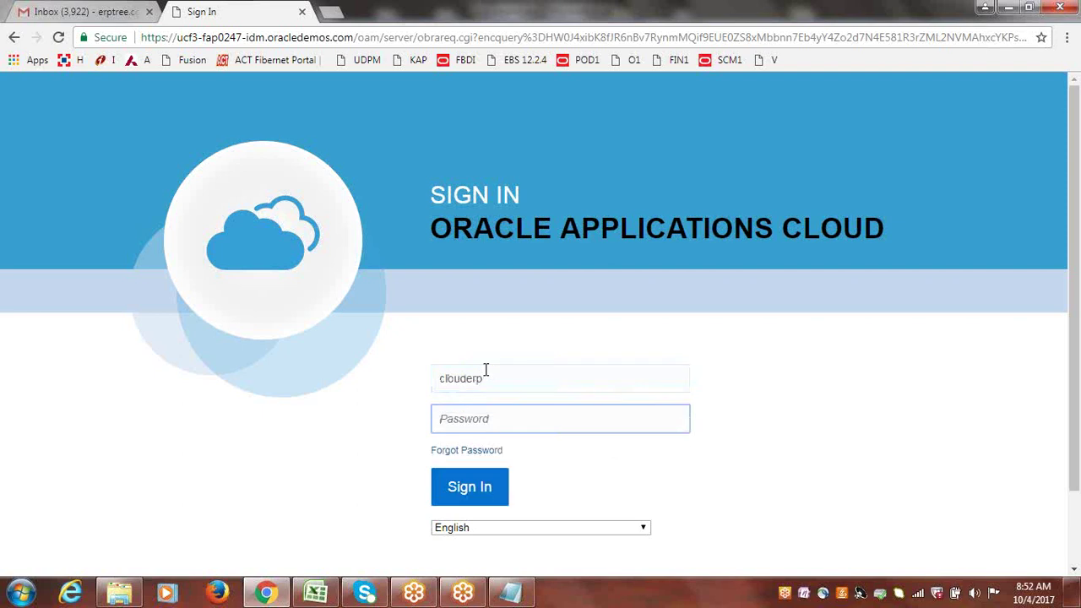
{"action": "type", "text": "••••••••"}
{"action": "left_click", "coordinate": [480, 487]}
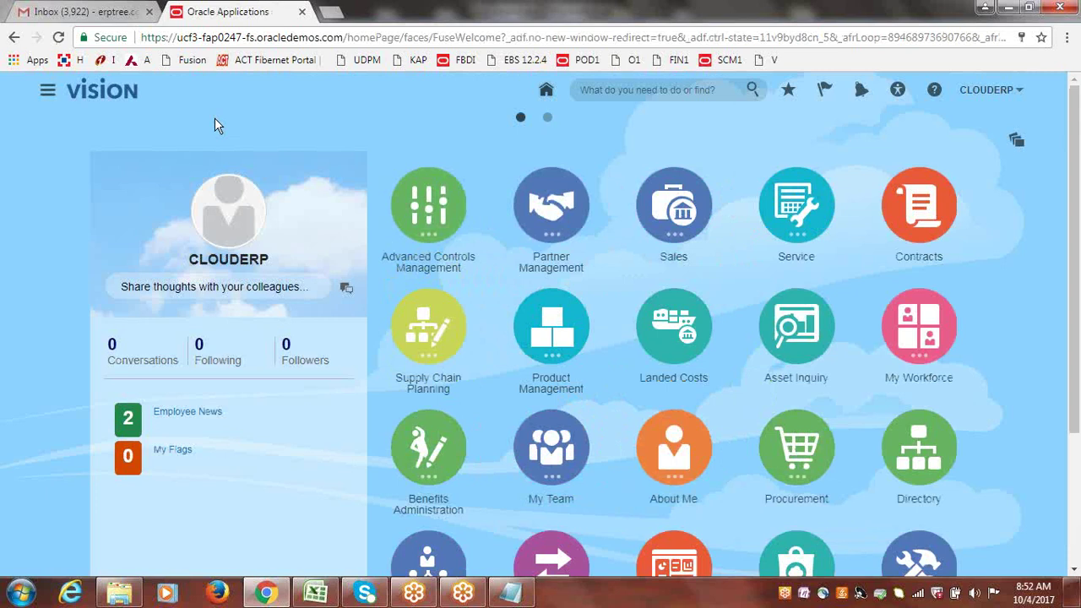
{"action": "left_click", "coordinate": [46, 93]}
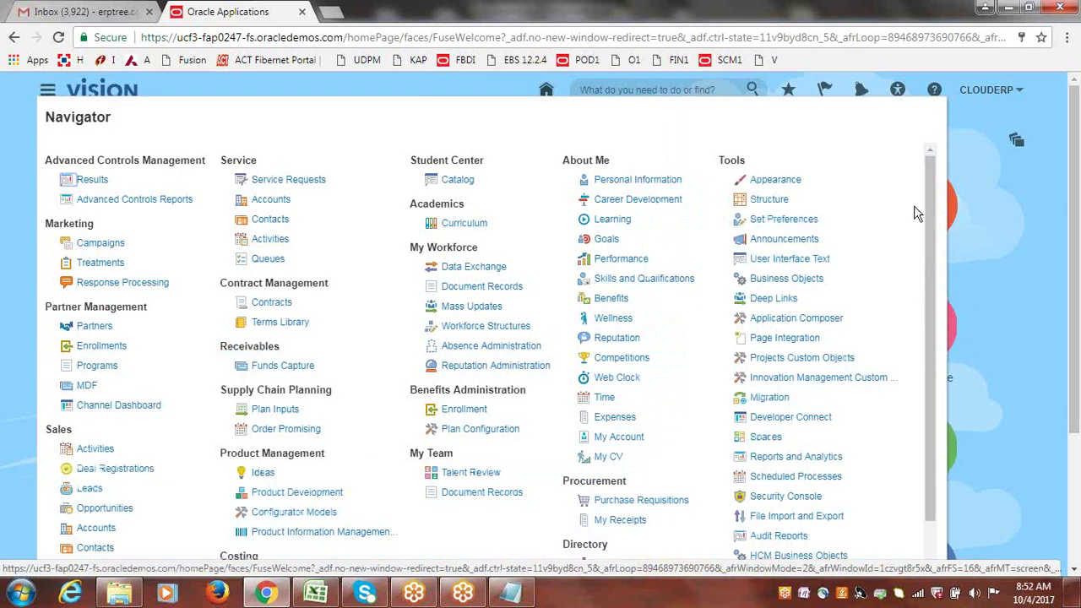
{"action": "left_click_drag", "start_coordinate": [930, 198], "coordinate": [929, 292]}
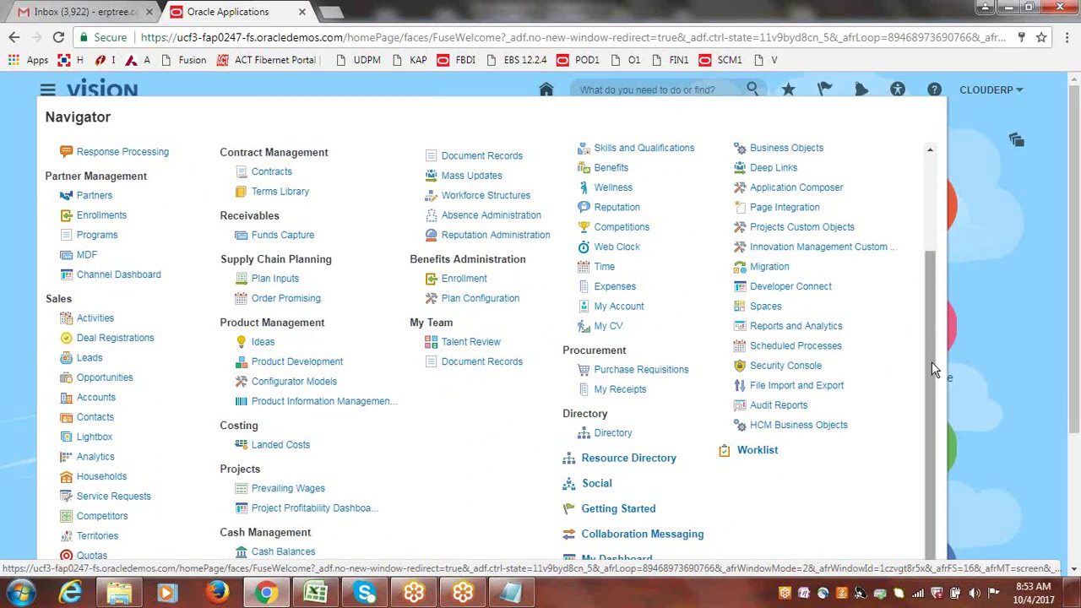
{"action": "left_click_drag", "start_coordinate": [932, 361], "coordinate": [931, 356]}
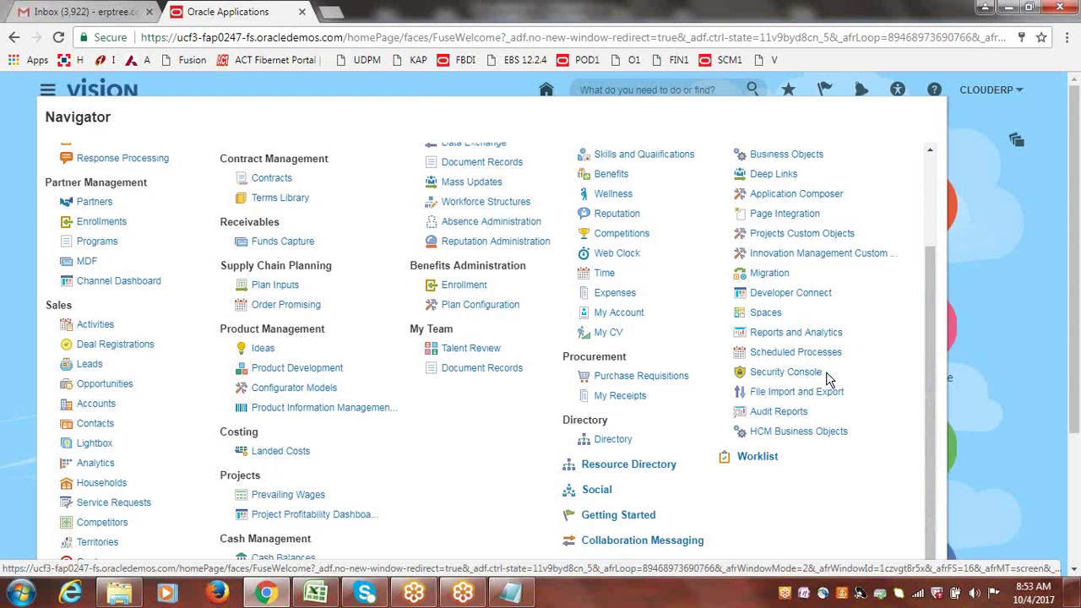
{"action": "left_click", "coordinate": [1010, 228]}
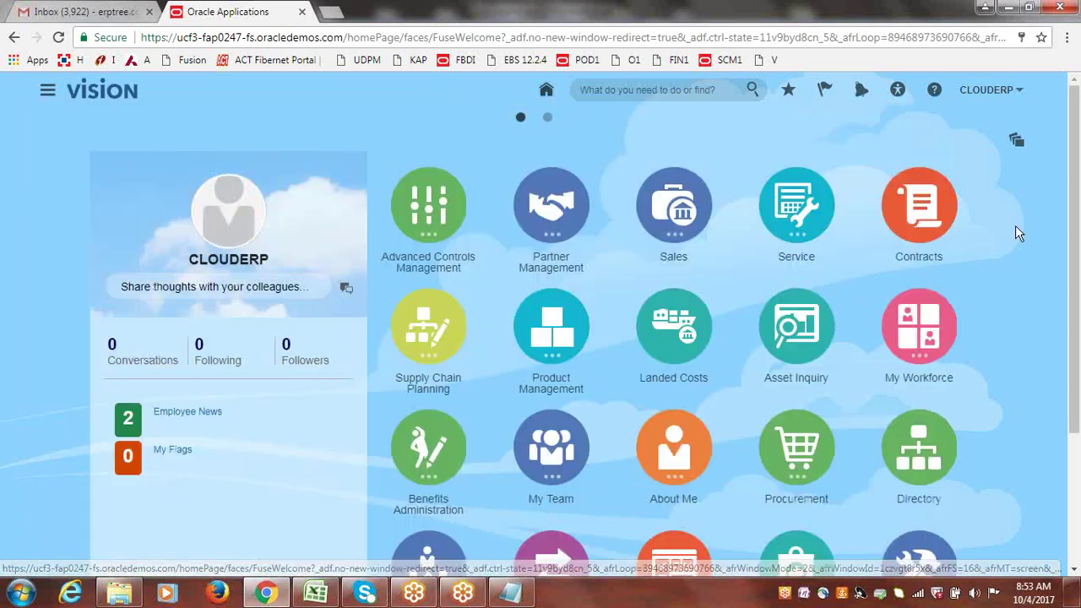
- Visit Setup and Maintenance from the user menu, then sign out and confirm the single sign-off
{"action": "left_click", "coordinate": [985, 91]}
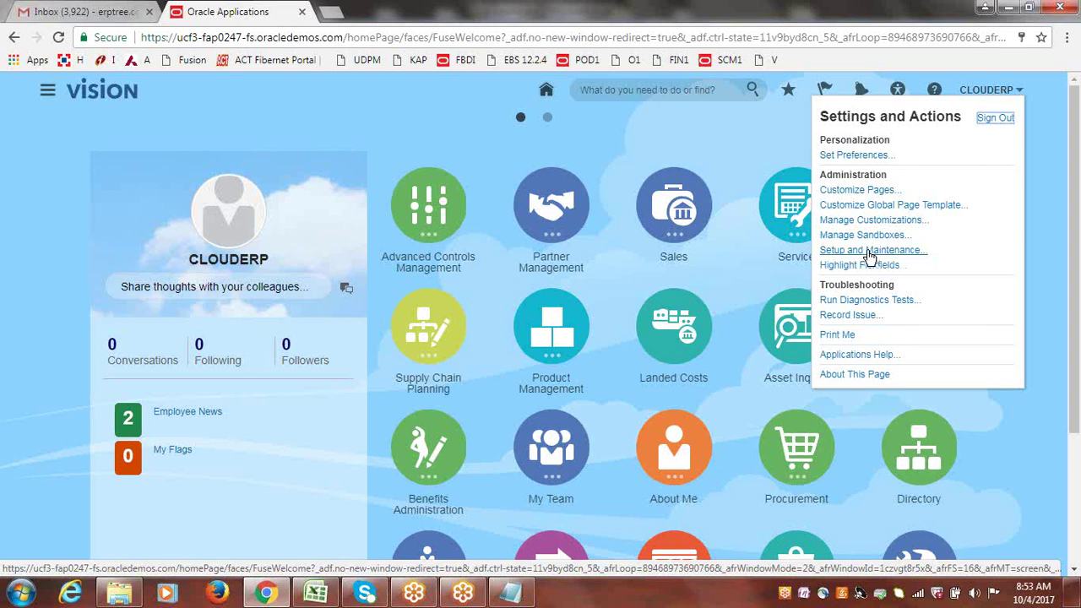
{"action": "left_click", "coordinate": [865, 251]}
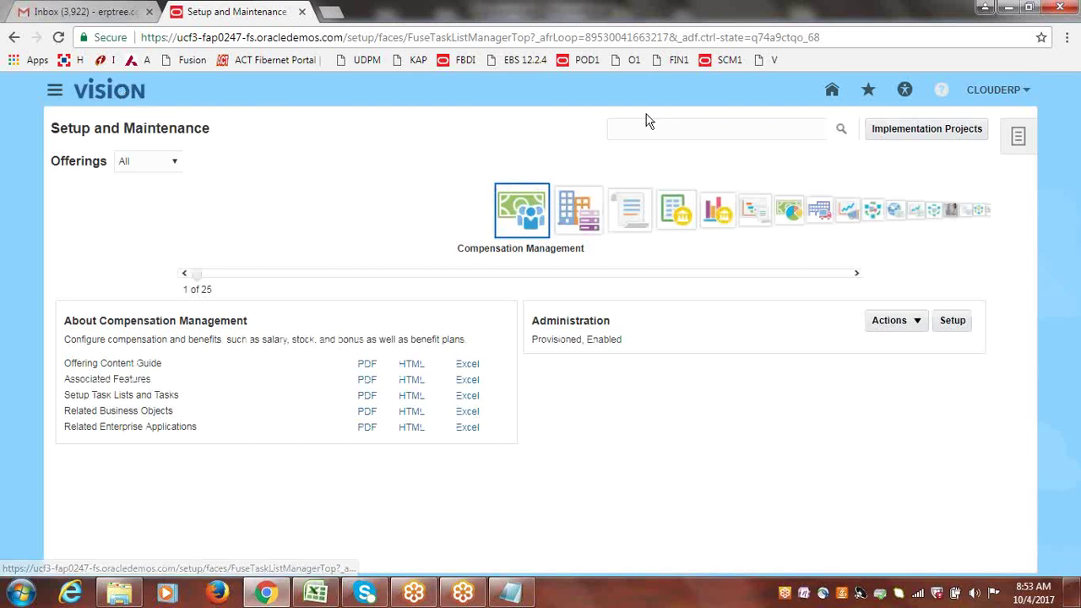
{"action": "left_click", "coordinate": [1000, 100]}
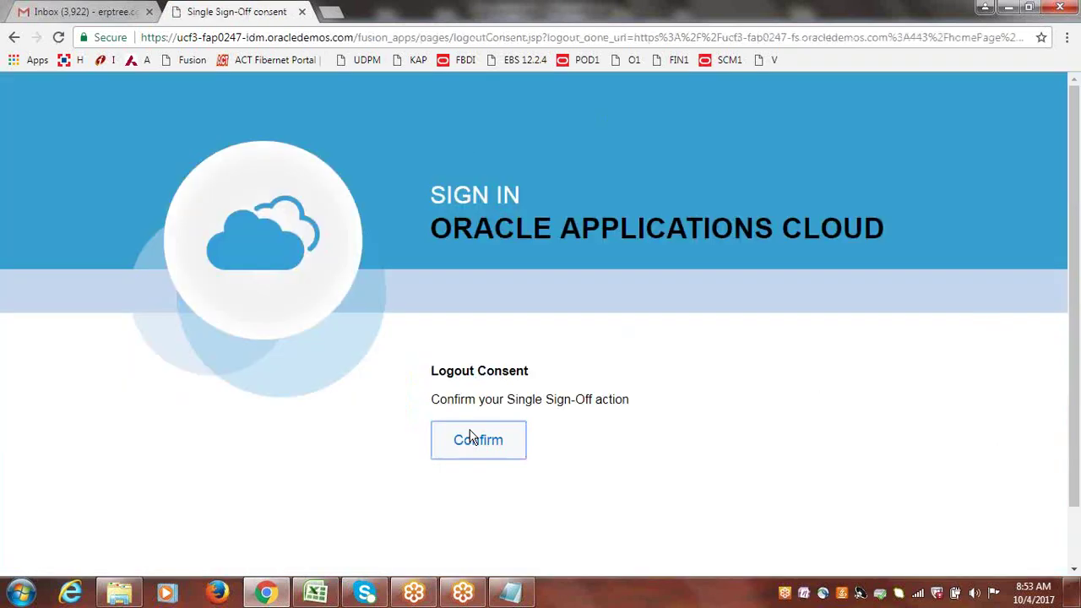
{"action": "left_click", "coordinate": [473, 437]}
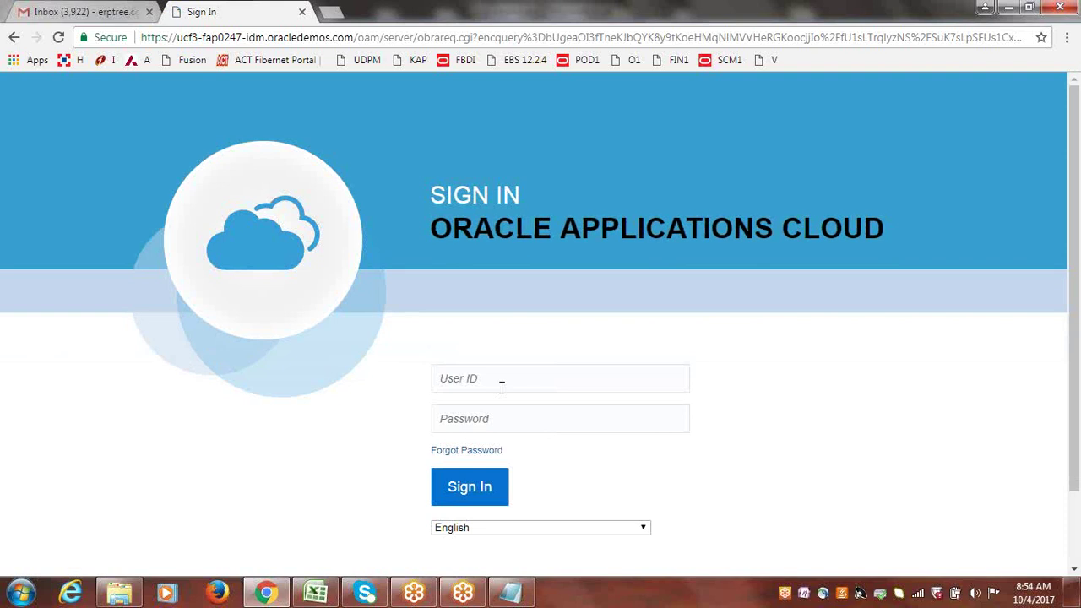
- Enter the user ID on the sign-in page, then follow the Forgot Password link
{"action": "left_click", "coordinate": [502, 385]}
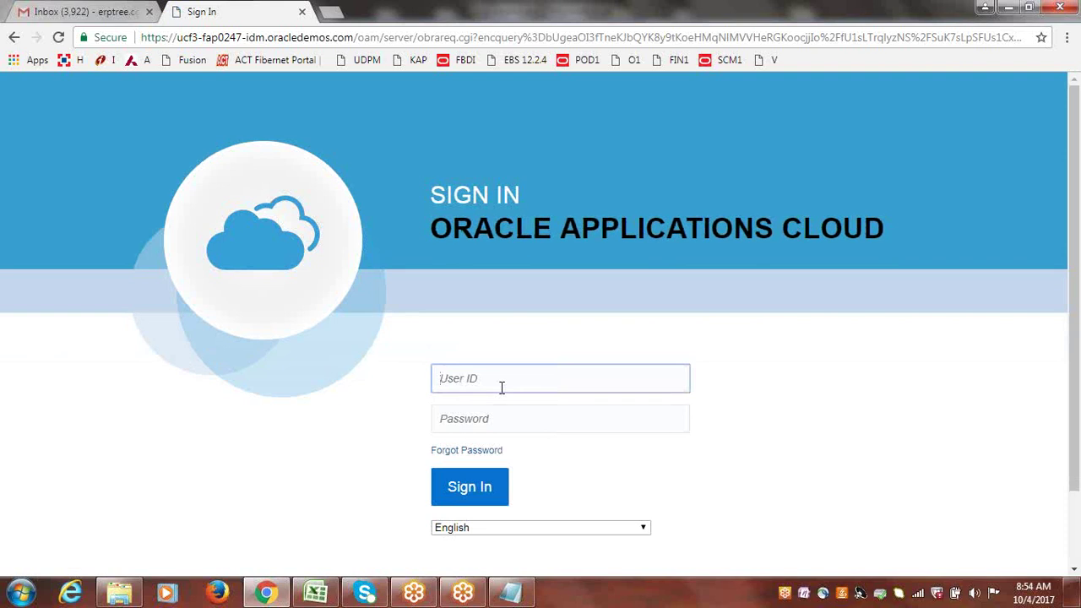
{"action": "type", "text": "co"}
{"action": "key", "text": "BackSpace"}
{"action": "type", "text": "l"}
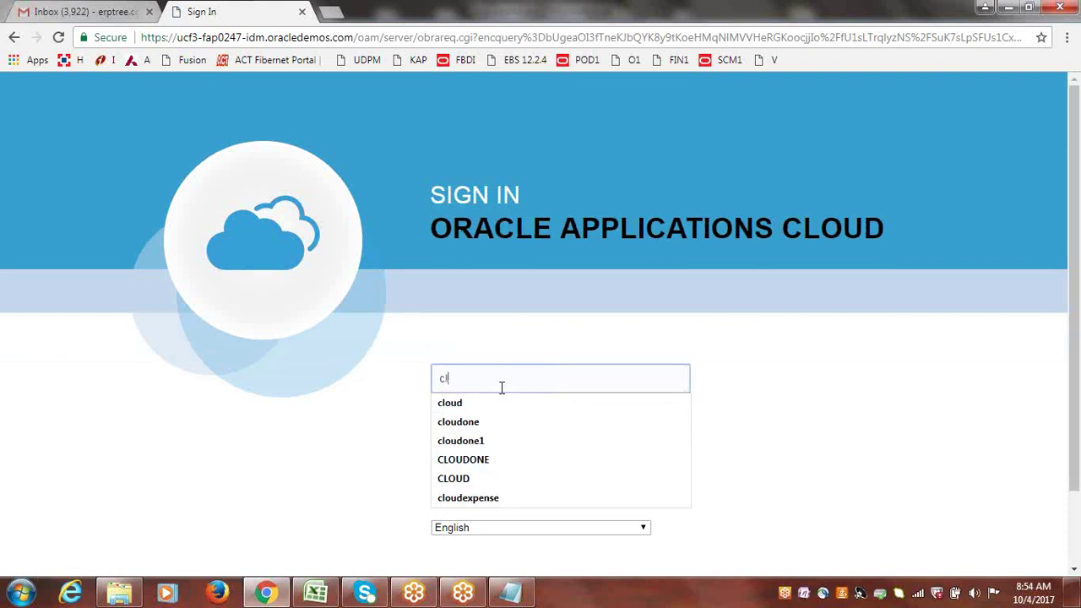
{"action": "type", "text": "ouderp"}
{"action": "key", "text": "Tab"}
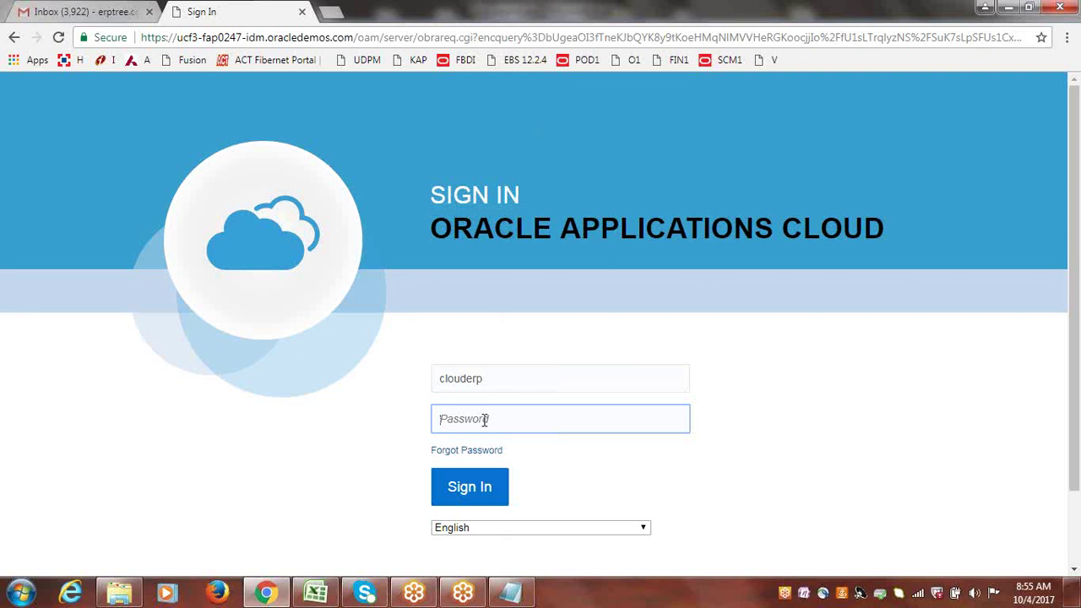
{"action": "left_click", "coordinate": [463, 454]}
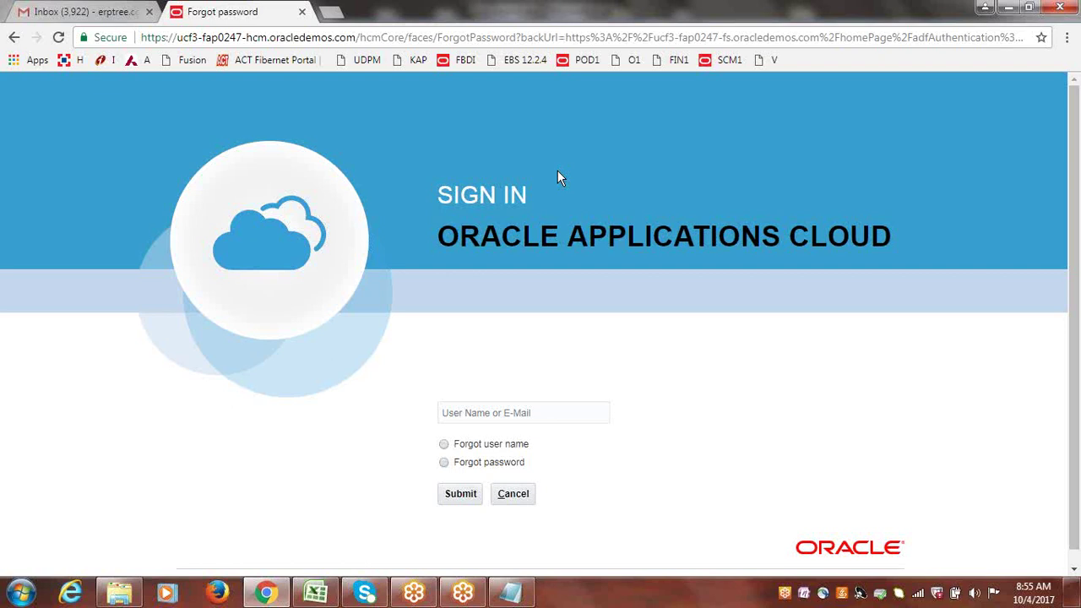
- Choose Forgot password, submit a reset request for the user name, then return to Sign In
{"action": "left_click", "coordinate": [444, 463]}
{"action": "left_click", "coordinate": [495, 412]}
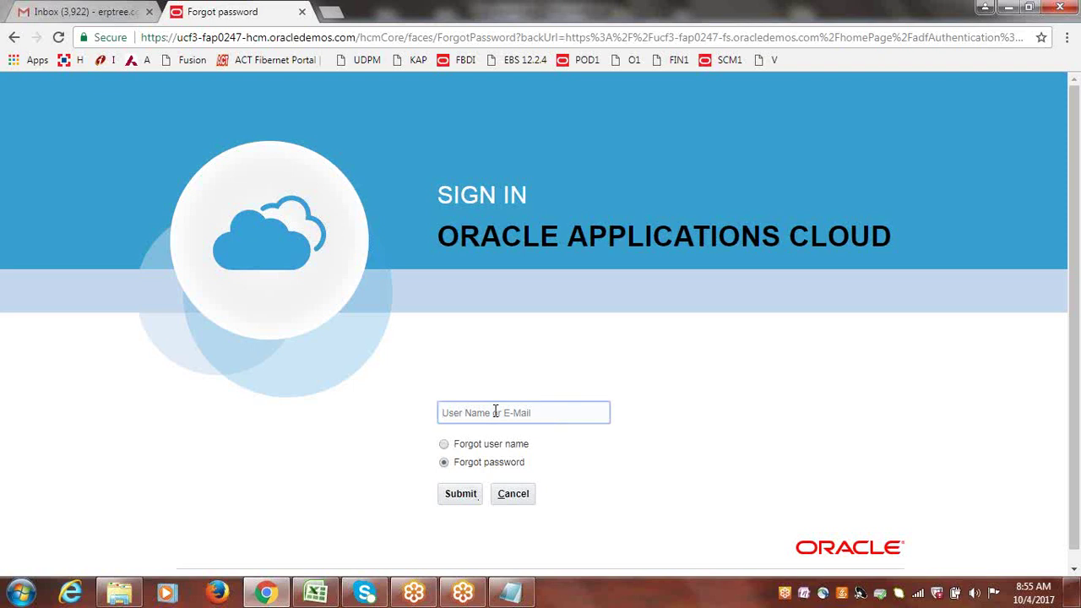
{"action": "type", "text": "cloud"}
{"action": "left_click", "coordinate": [461, 493]}
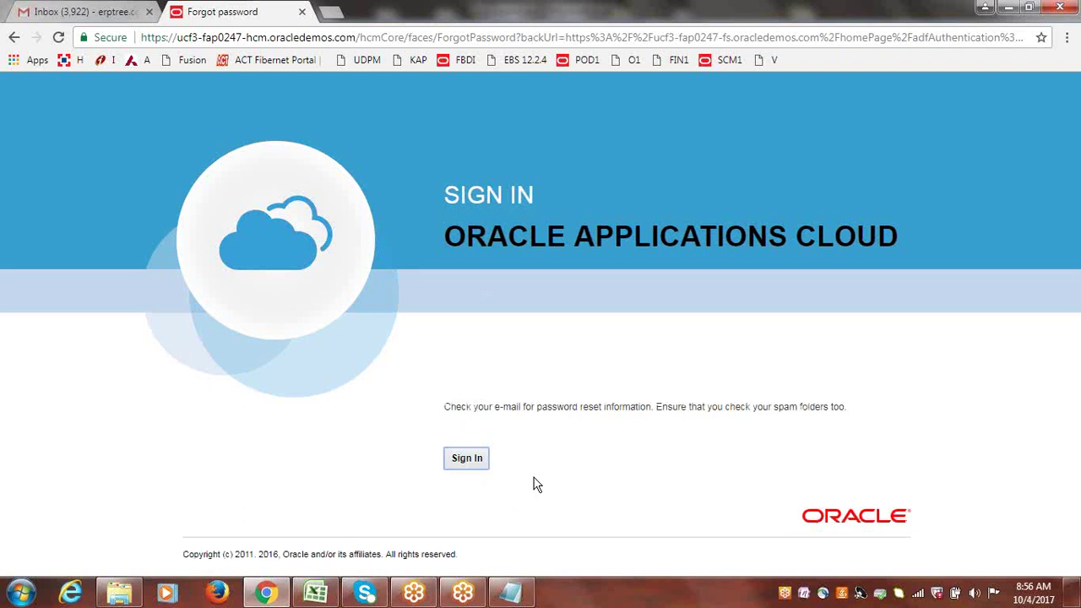
{"action": "left_click", "coordinate": [471, 460]}
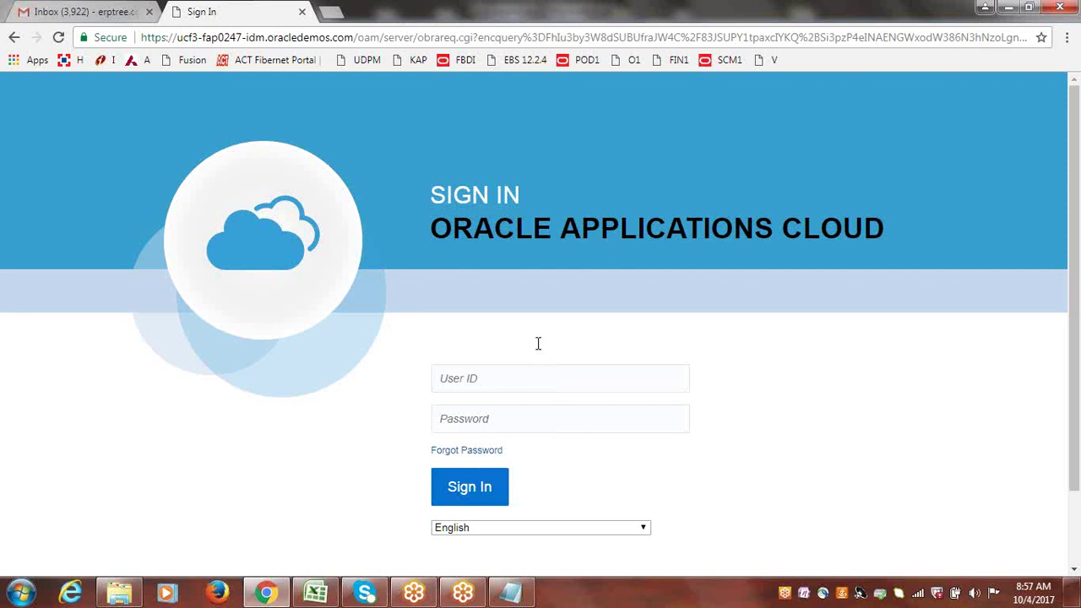
- Sign in with the user ID and account password
{"action": "left_click", "coordinate": [488, 377]}
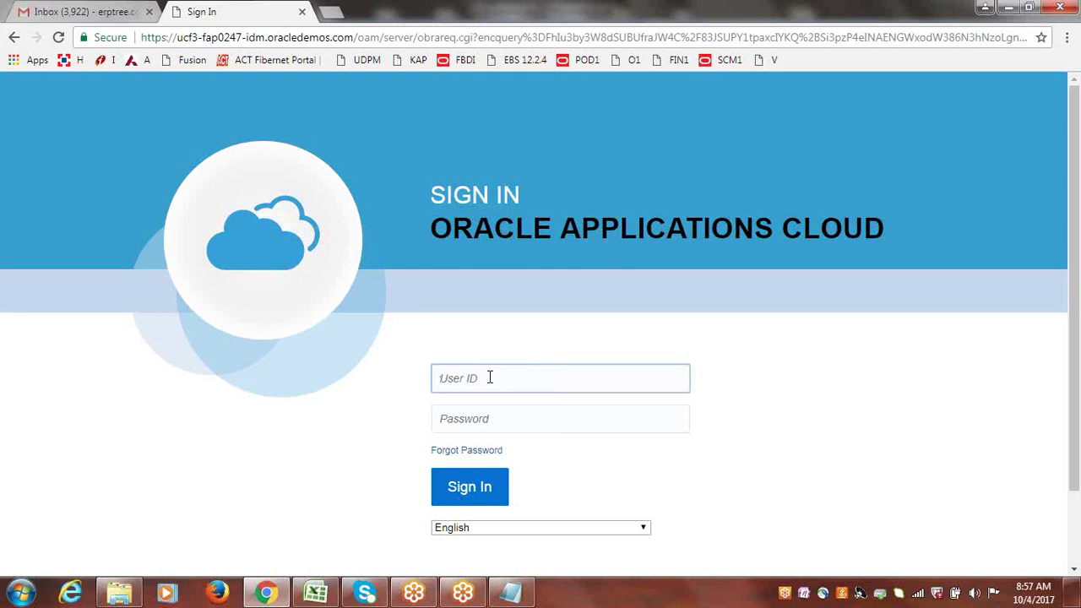
{"action": "type", "text": "clouderp"}
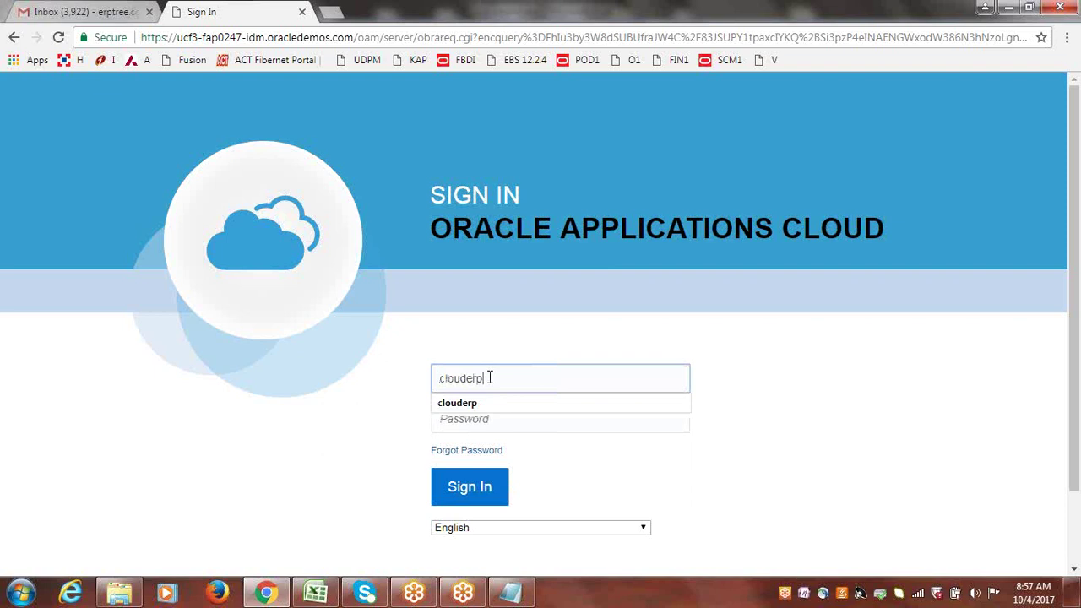
{"action": "key", "text": "Tab"}
{"action": "type", "text": "•••••••"}
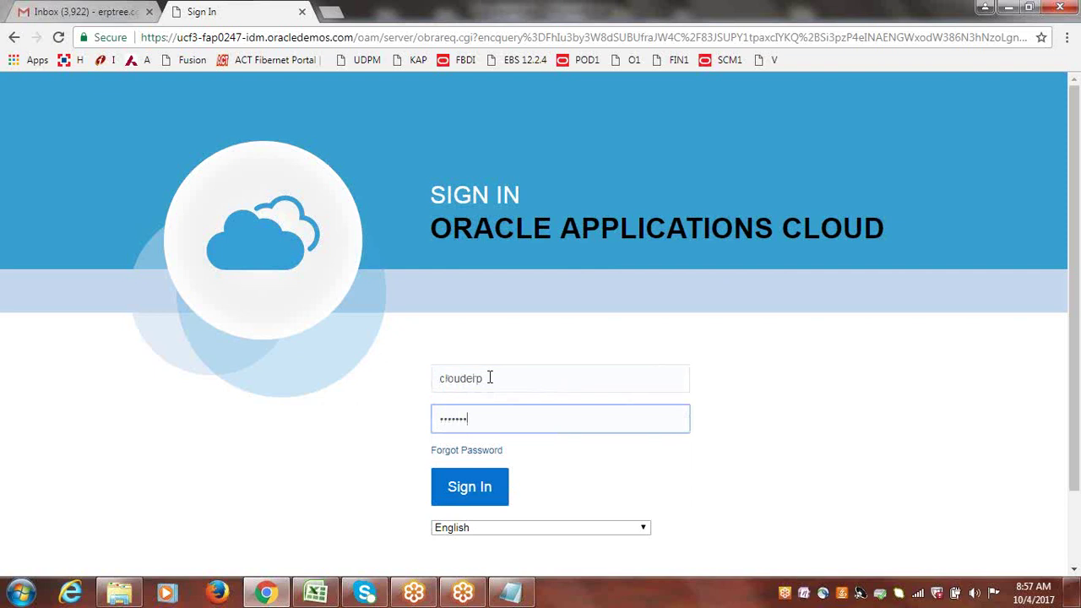
{"action": "type", "text": "•"}
{"action": "key", "text": "Return"}
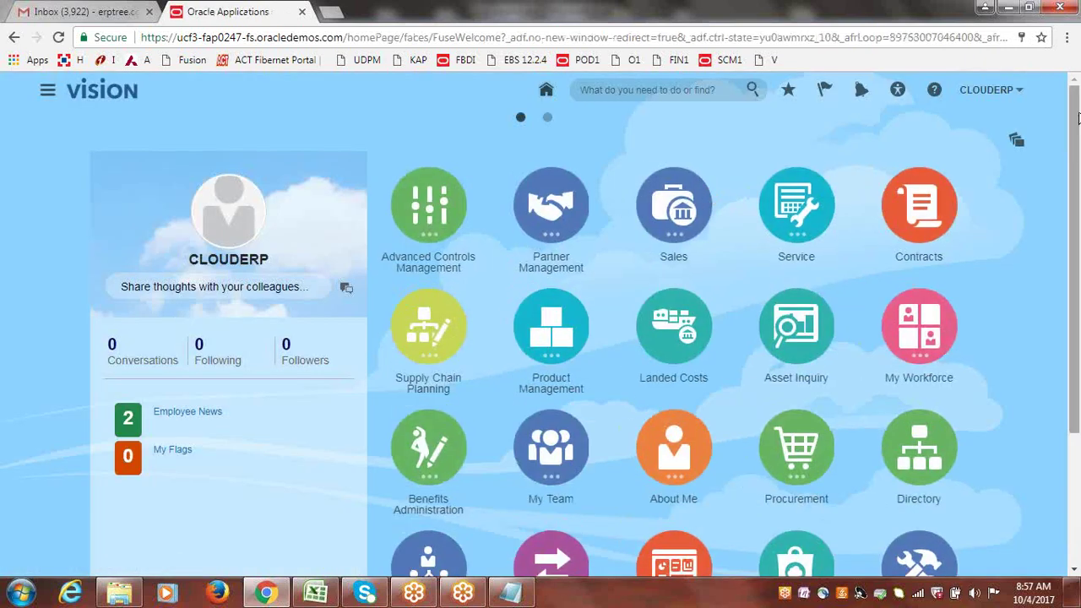
- Check the user menu, then open and close the Navigator's list of application areas
{"action": "left_click", "coordinate": [979, 89]}
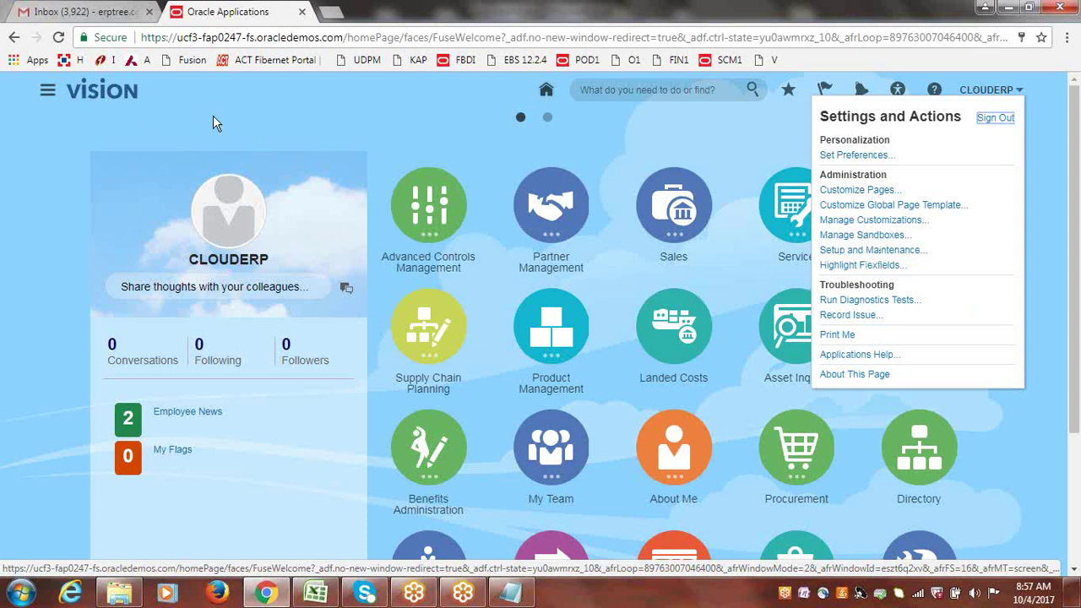
{"action": "left_click", "coordinate": [48, 91]}
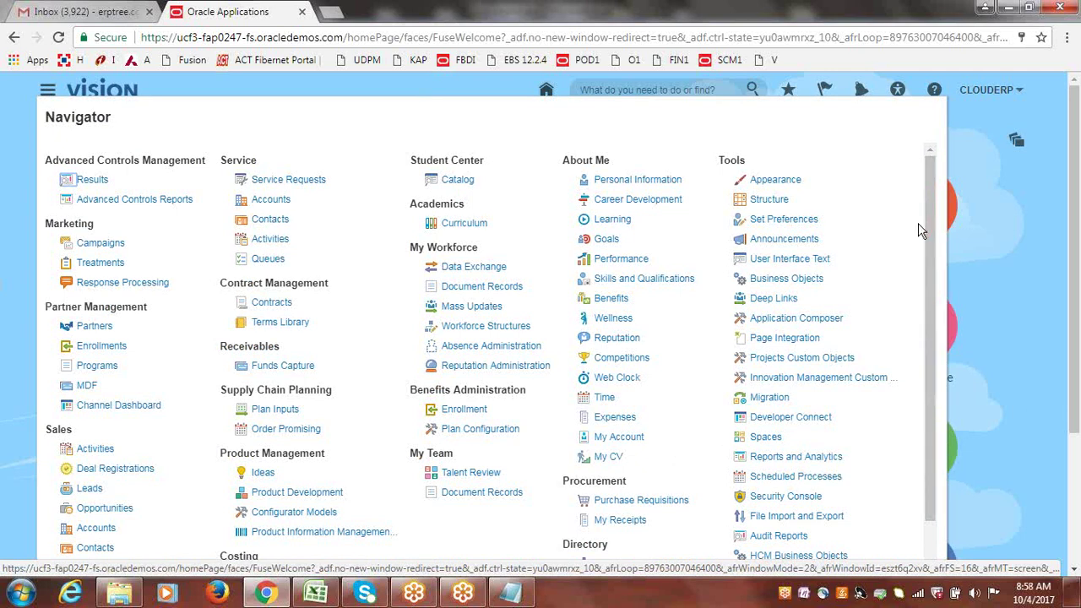
{"action": "left_click", "coordinate": [1029, 178]}
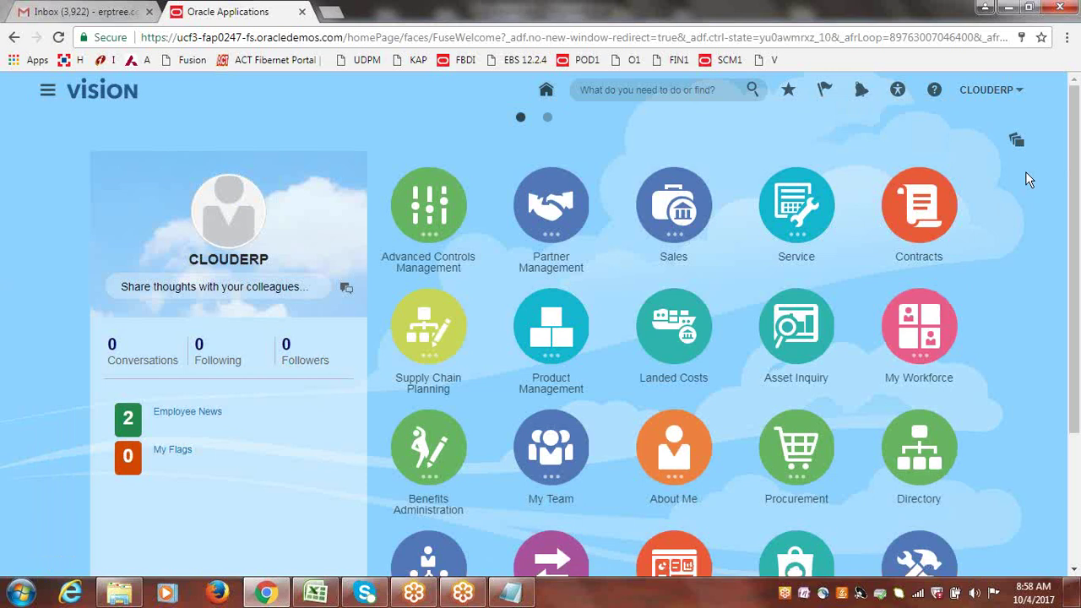
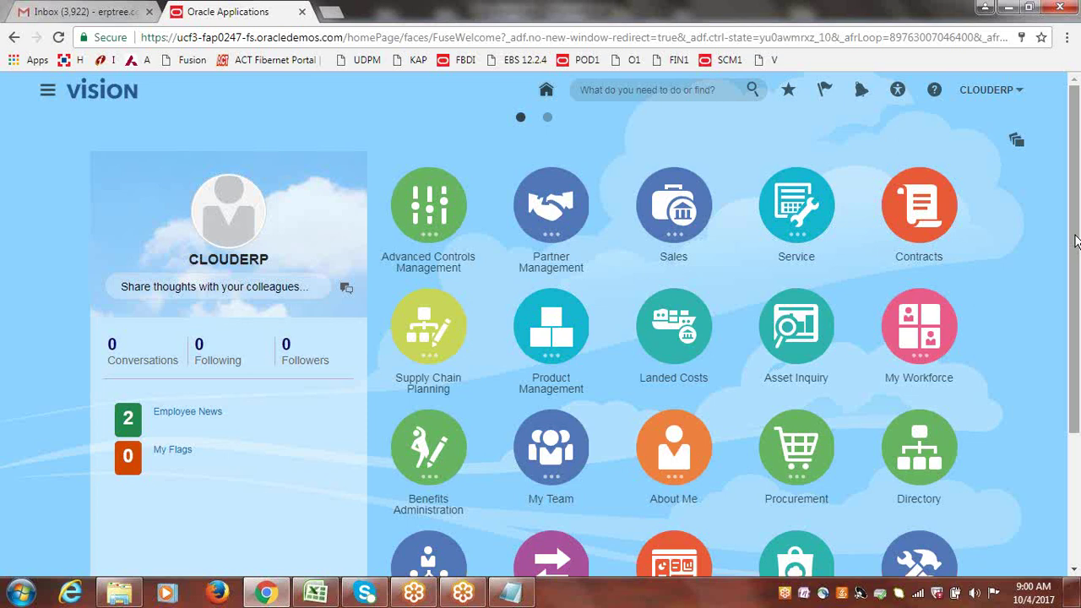
- Scroll the home page, then expand and collapse the My Workforce group
{"action": "left_click_drag", "start_coordinate": [1076, 247], "coordinate": [1079, 332]}
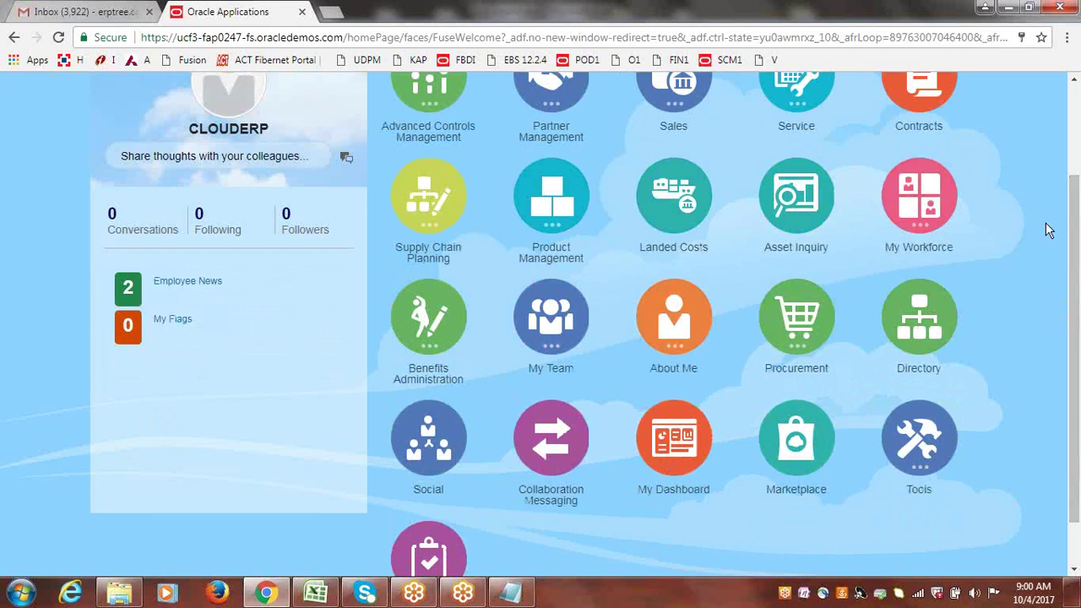
{"action": "left_click_drag", "start_coordinate": [1078, 276], "coordinate": [1079, 178]}
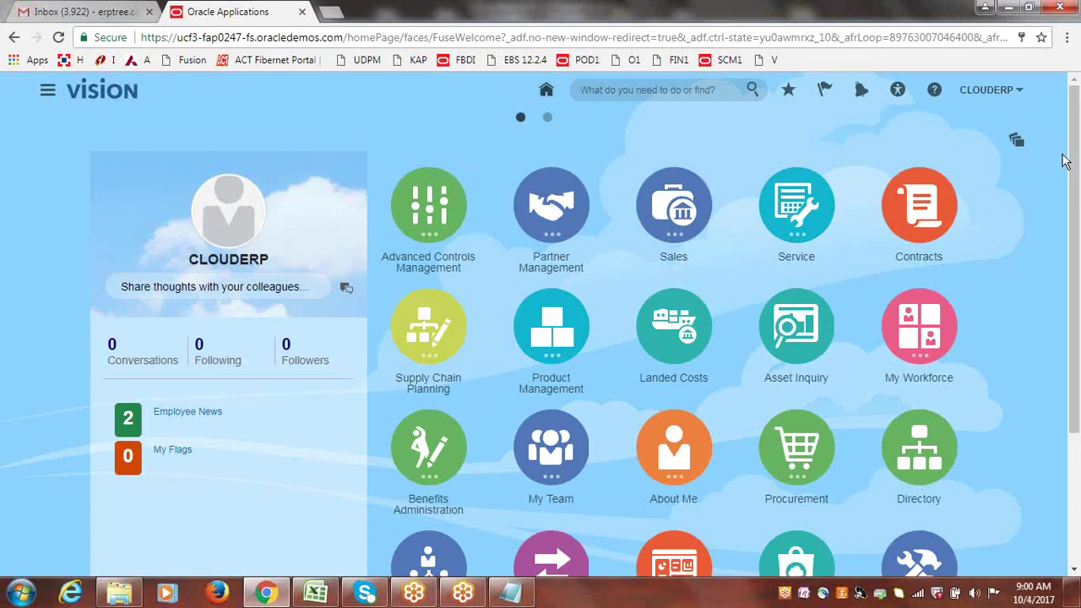
{"action": "left_click_drag", "start_coordinate": [1066, 165], "coordinate": [1080, 183]}
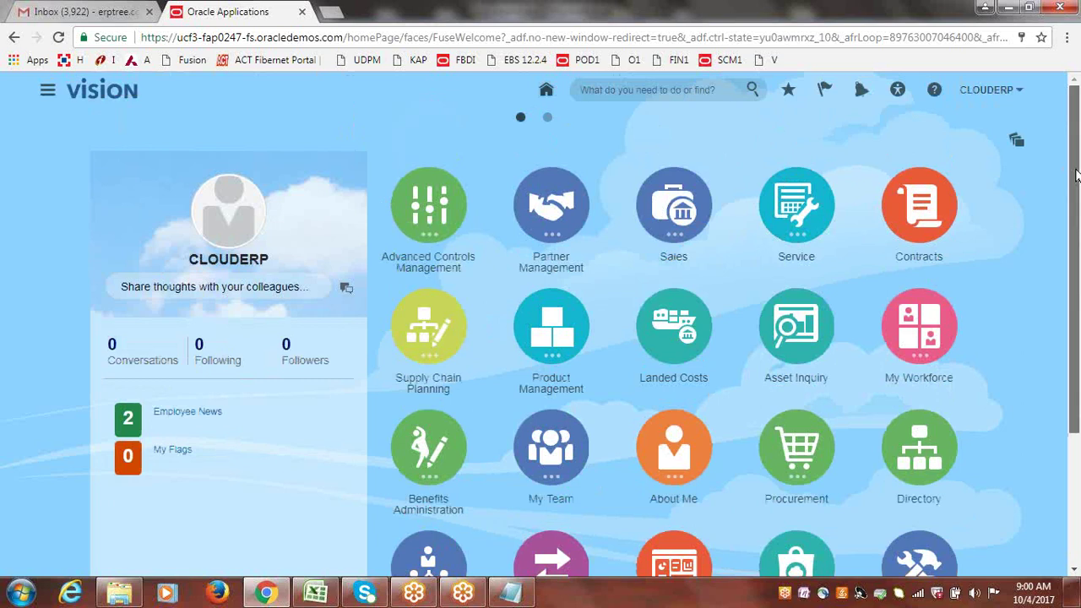
{"action": "left_click_drag", "start_coordinate": [1078, 176], "coordinate": [1078, 227]}
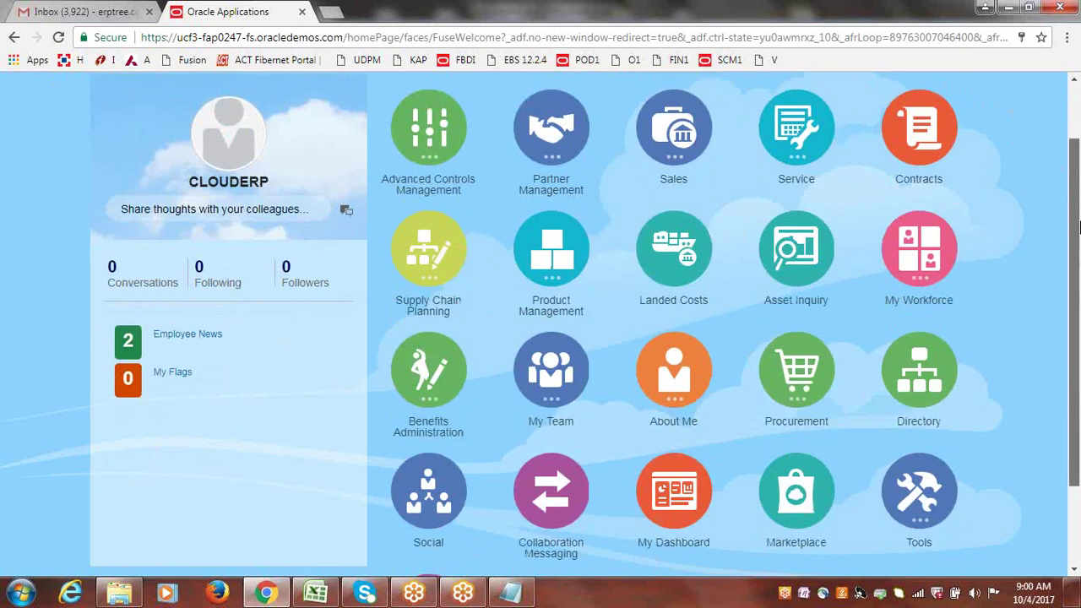
{"action": "left_click", "coordinate": [927, 250]}
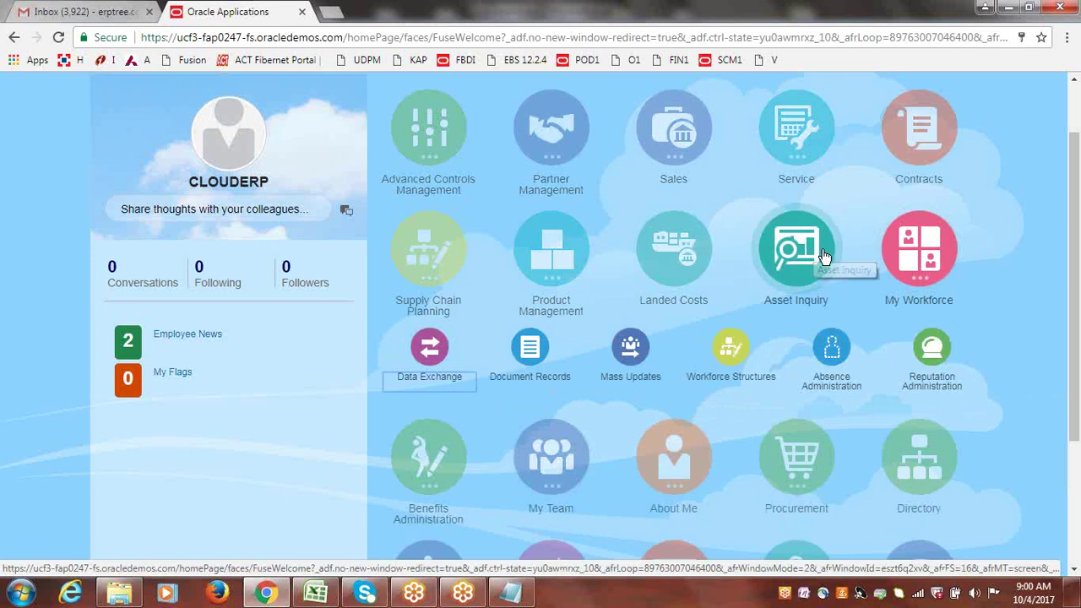
{"action": "left_click", "coordinate": [920, 260]}
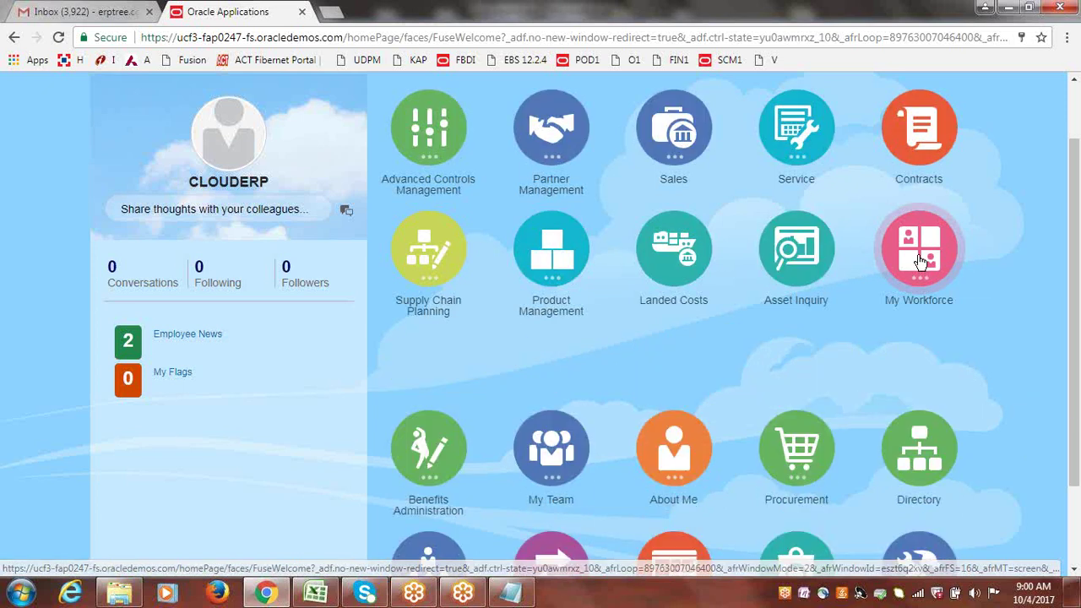
- Expand the My Team group to show Talent Review and Document Records
{"action": "left_click_drag", "start_coordinate": [1074, 245], "coordinate": [1077, 304]}
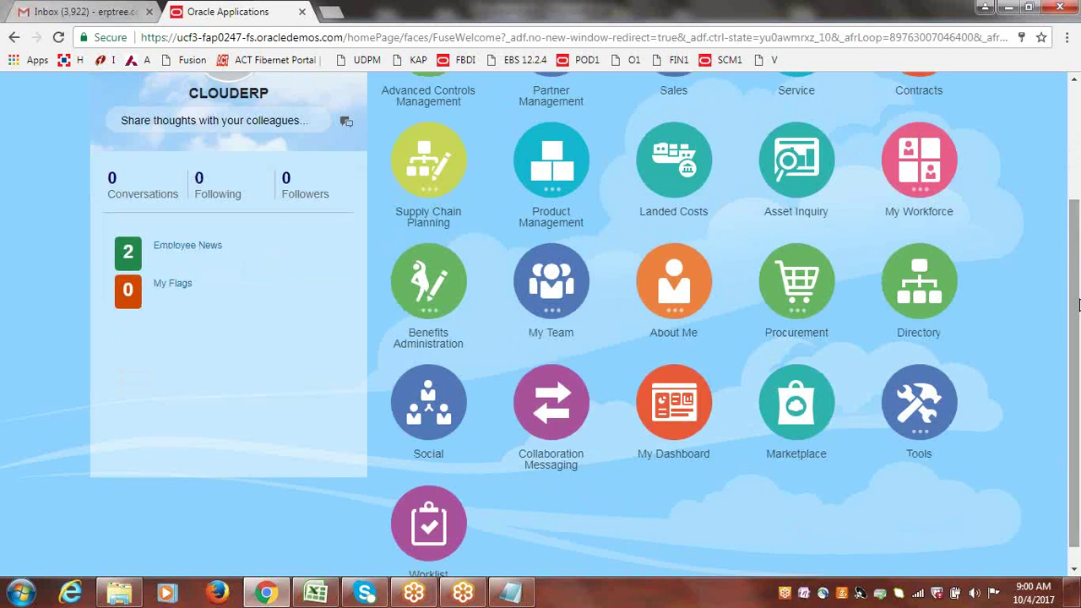
{"action": "left_click", "coordinate": [551, 288]}
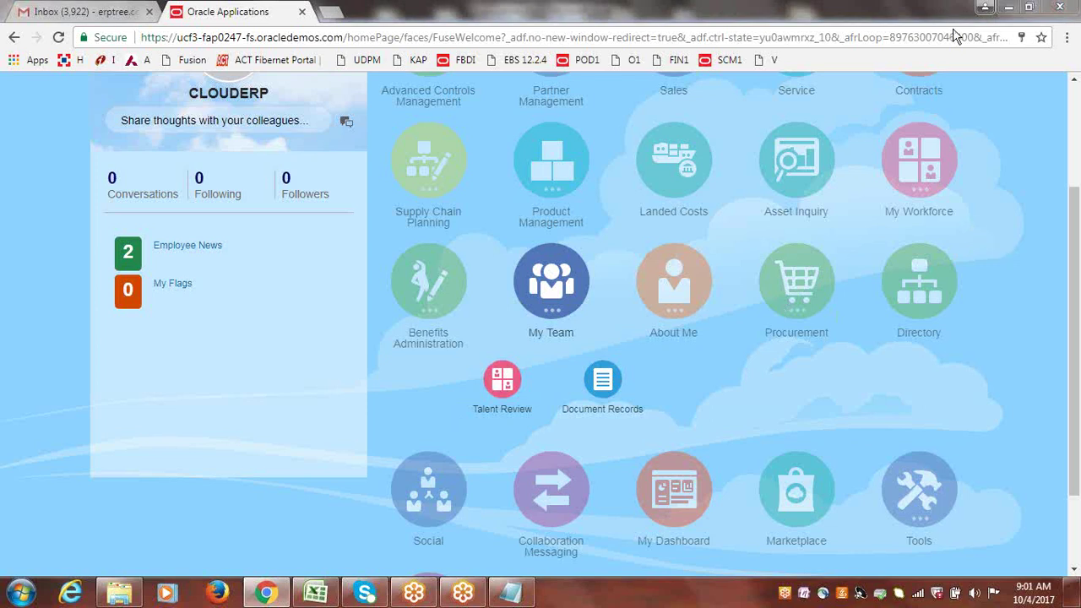
{"action": "left_click", "coordinate": [1074, 264]}
{"action": "scroll", "coordinate": [1074, 264], "scroll_direction": "down", "scroll_amount": 3}
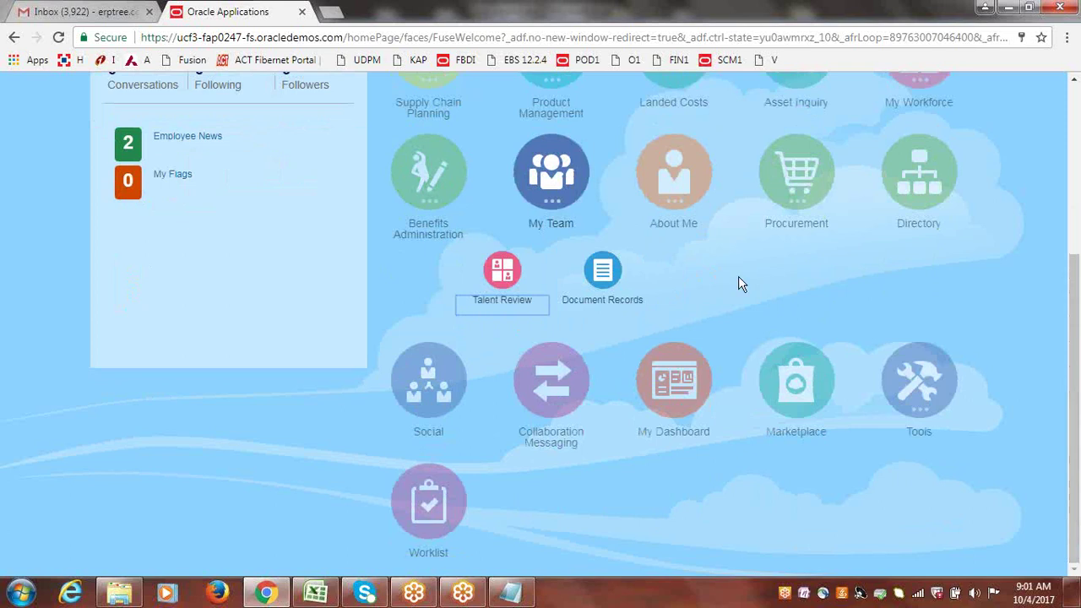
{"action": "left_click", "coordinate": [738, 277]}
{"action": "left_click_drag", "start_coordinate": [1075, 255], "coordinate": [1076, 101]}
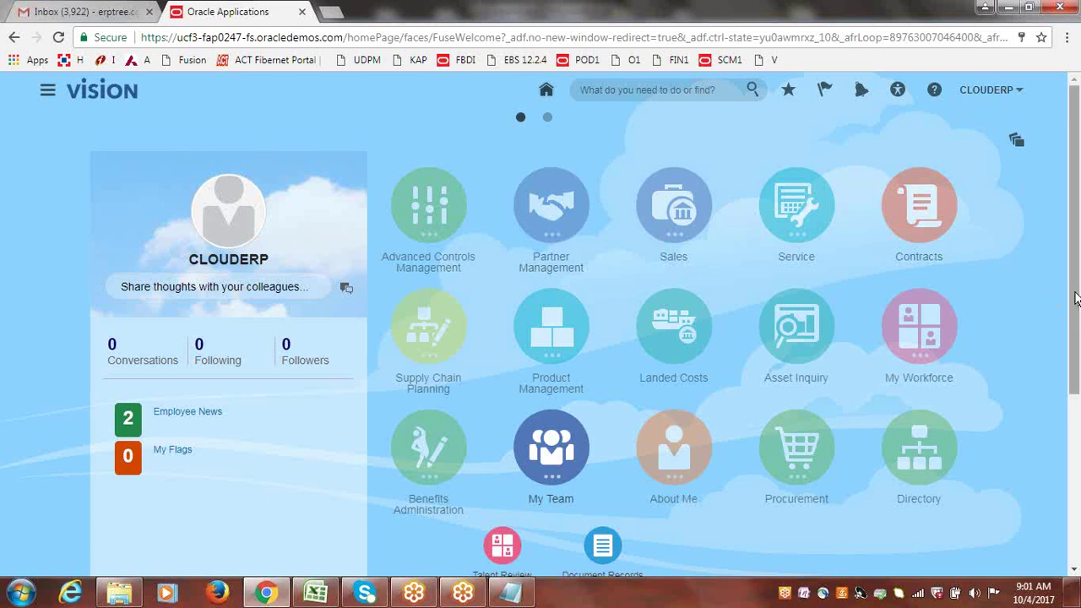
- Expand the Product Management group on the home page
{"action": "left_click_drag", "start_coordinate": [1075, 297], "coordinate": [1079, 368]}
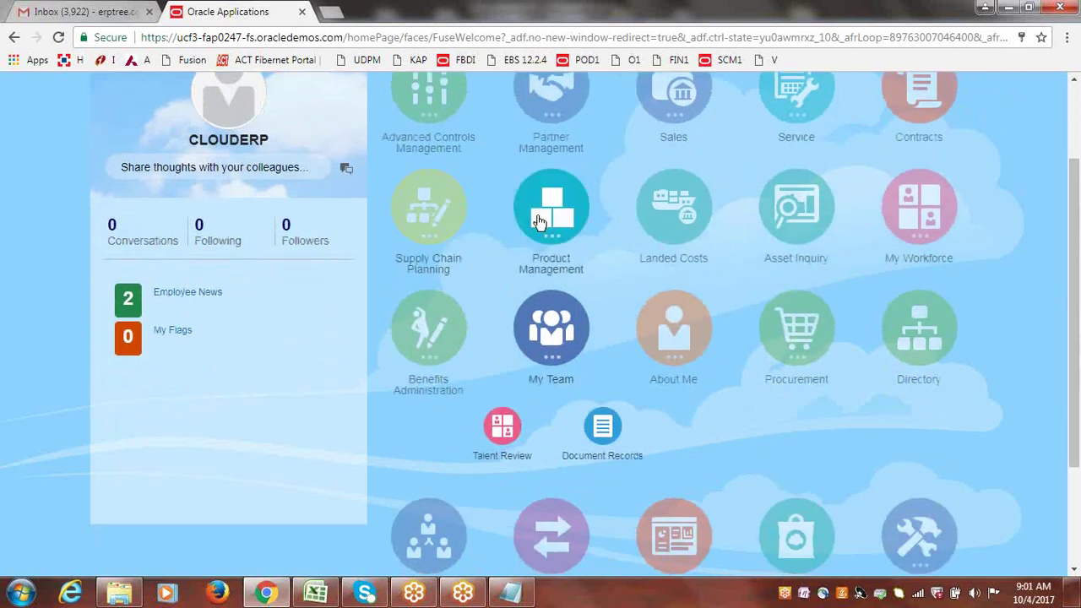
{"action": "left_click", "coordinate": [546, 217]}
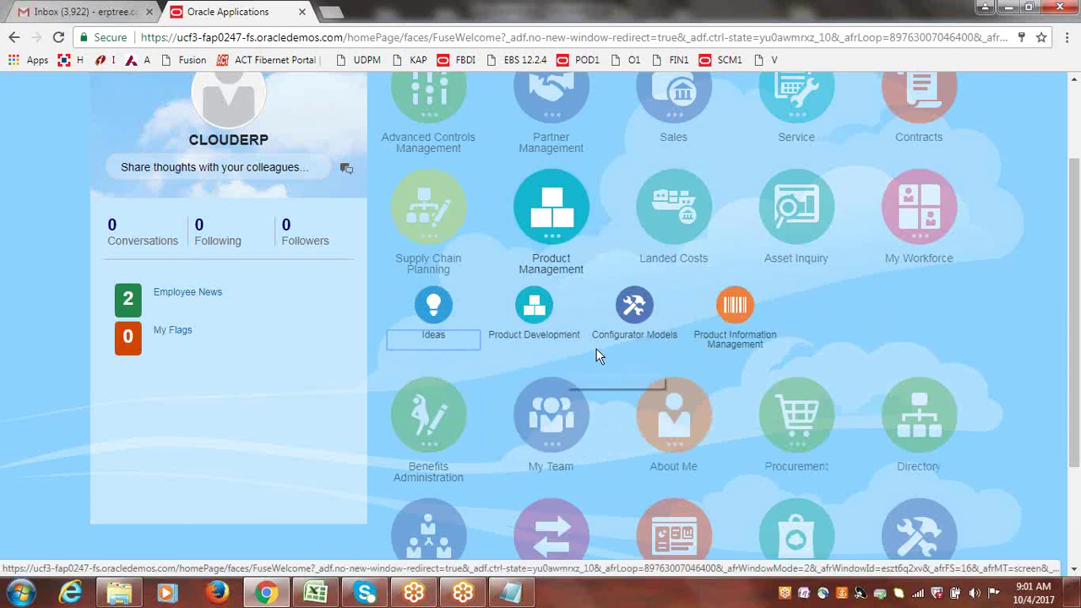
{"action": "left_click_drag", "start_coordinate": [1077, 279], "coordinate": [1077, 257]}
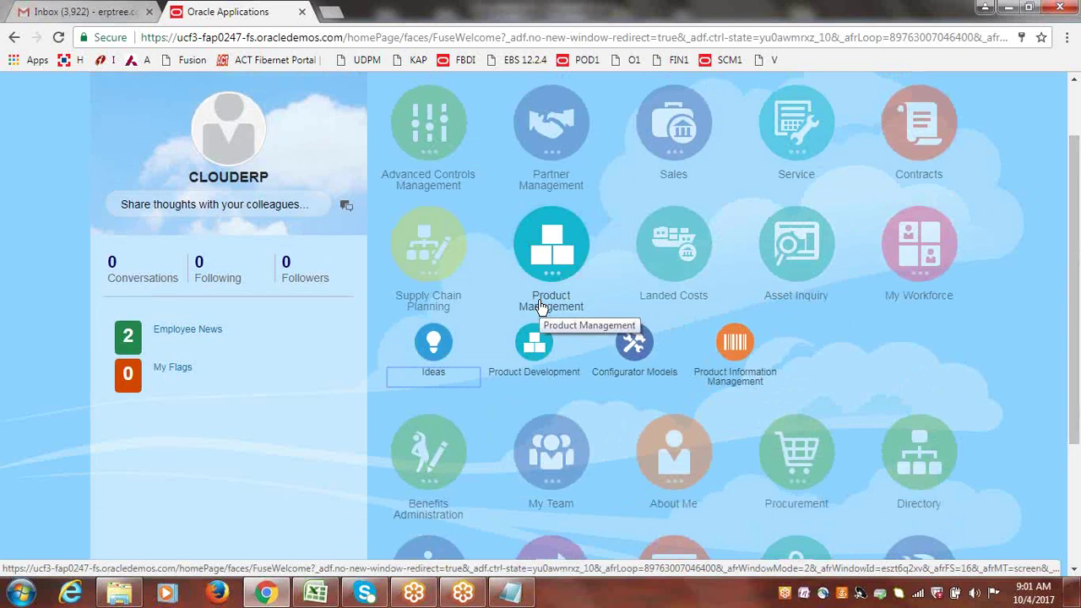
- Expand the About Me group to reveal Expenses, My Account and other apps
{"action": "left_click_drag", "start_coordinate": [1078, 313], "coordinate": [1078, 426]}
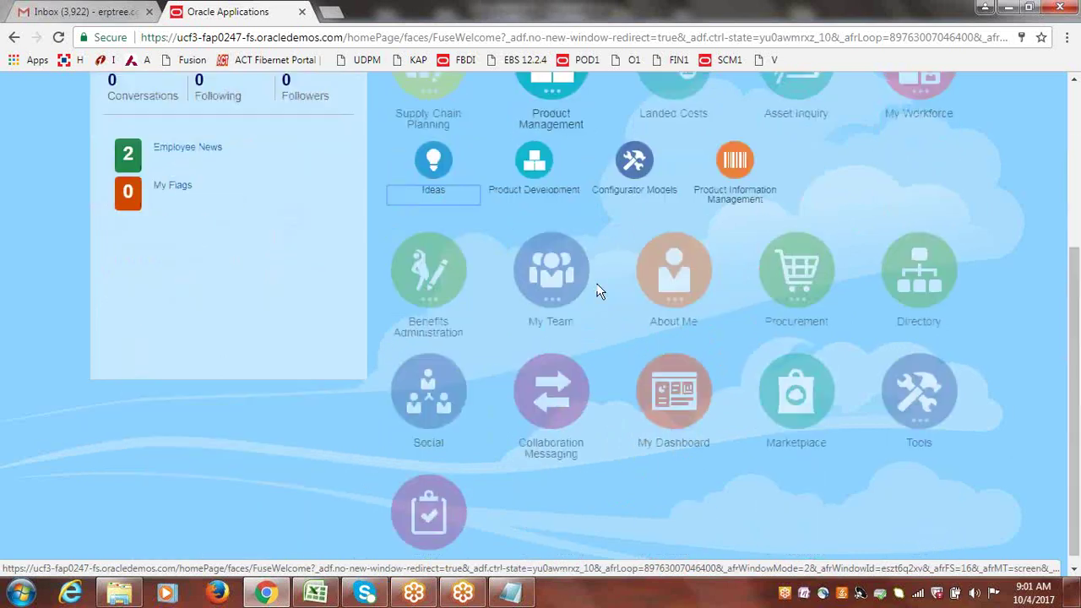
{"action": "left_click", "coordinate": [652, 273]}
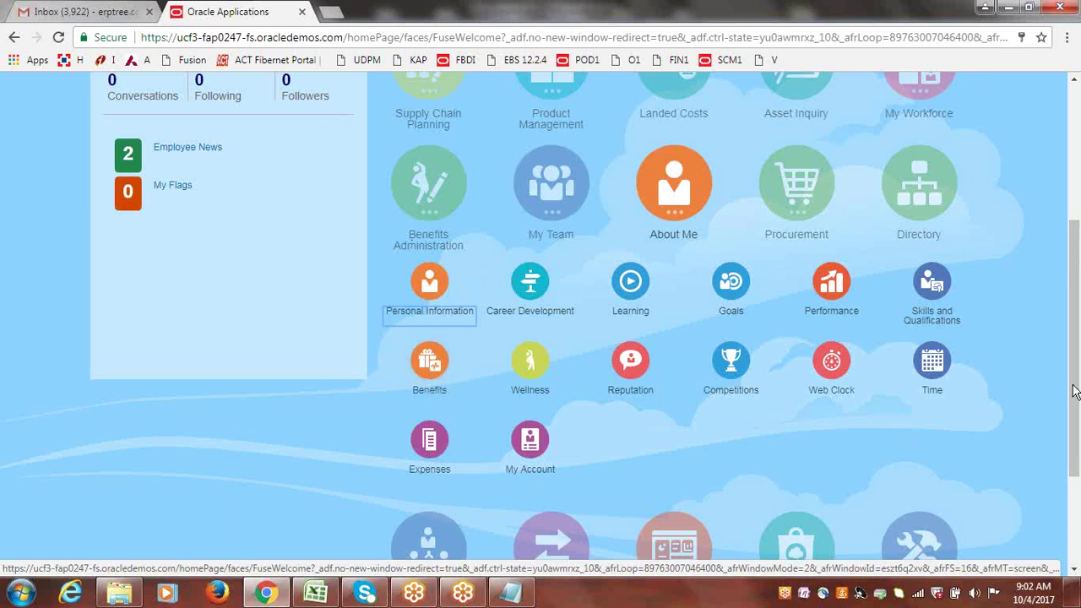
{"action": "scroll", "coordinate": [1078, 384], "scroll_direction": "down", "scroll_amount": 1}
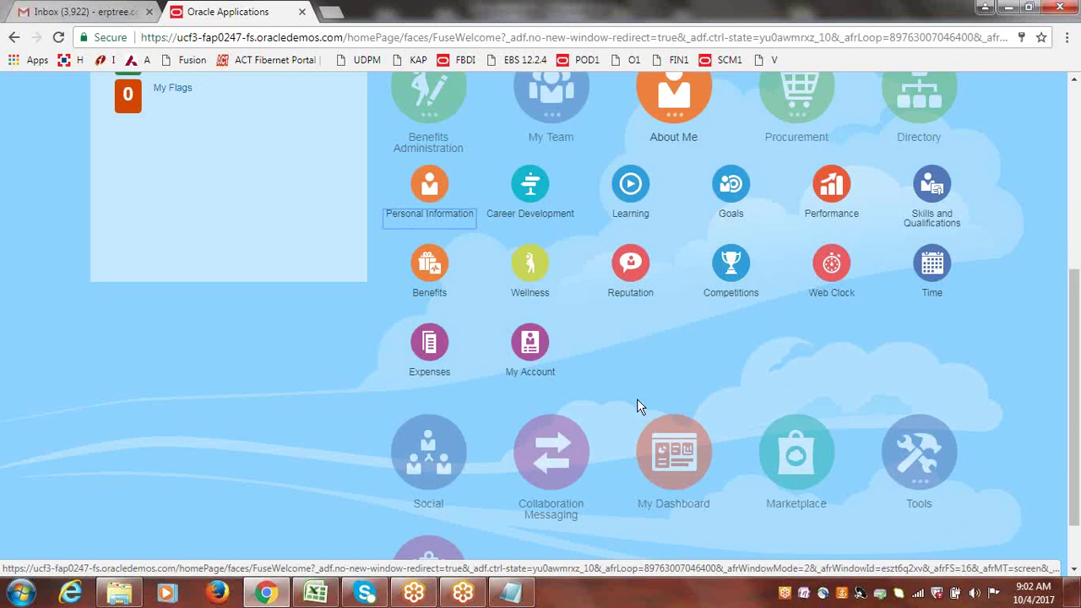
- Open Travel and Expenses from About Me's Expenses, then return Home via the Vision logo
{"action": "left_click", "coordinate": [431, 351]}
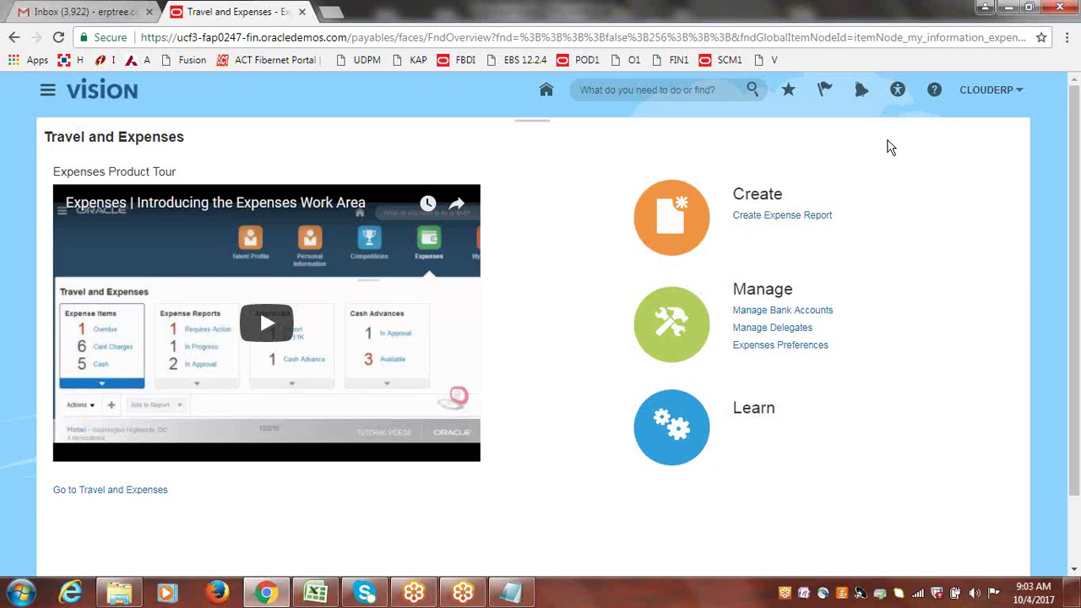
{"action": "left_click", "coordinate": [96, 91]}
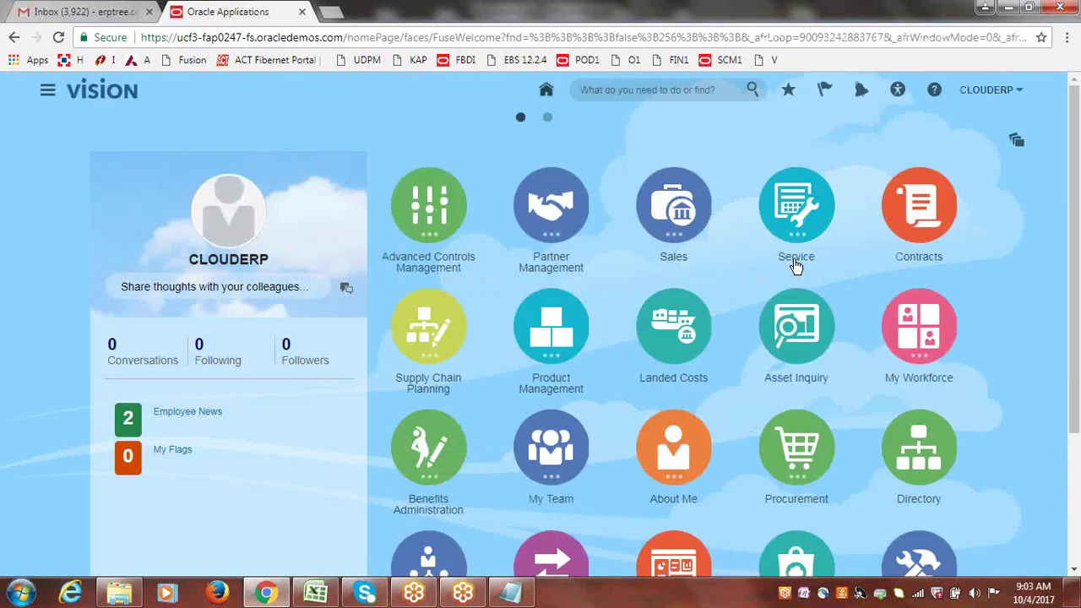
- Scroll down and expand About Me again to list Learning, Goals and Expenses
{"action": "scroll", "coordinate": [1075, 208], "scroll_direction": "down", "scroll_amount": 1}
{"action": "mouse_move", "coordinate": [1075, 209]}
{"action": "left_mouse_down"}
{"action": "mouse_move", "coordinate": [1077, 349]}
{"action": "mouse_move", "coordinate": [1077, 199]}
{"action": "left_mouse_up"}
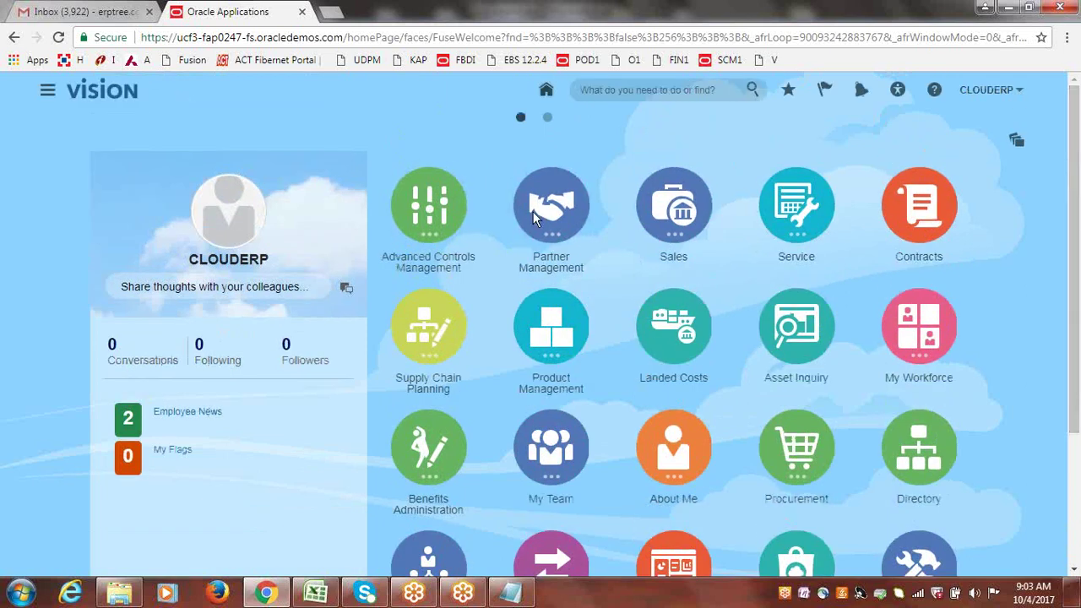
{"action": "left_click_drag", "start_coordinate": [1072, 150], "coordinate": [1077, 255]}
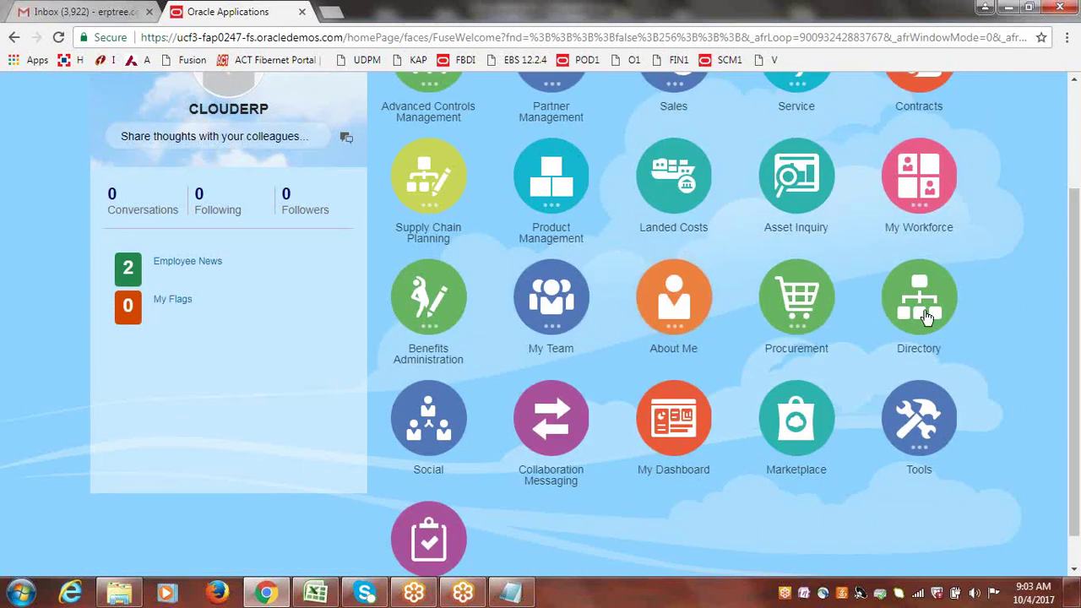
{"action": "left_click_drag", "start_coordinate": [1076, 247], "coordinate": [1079, 295]}
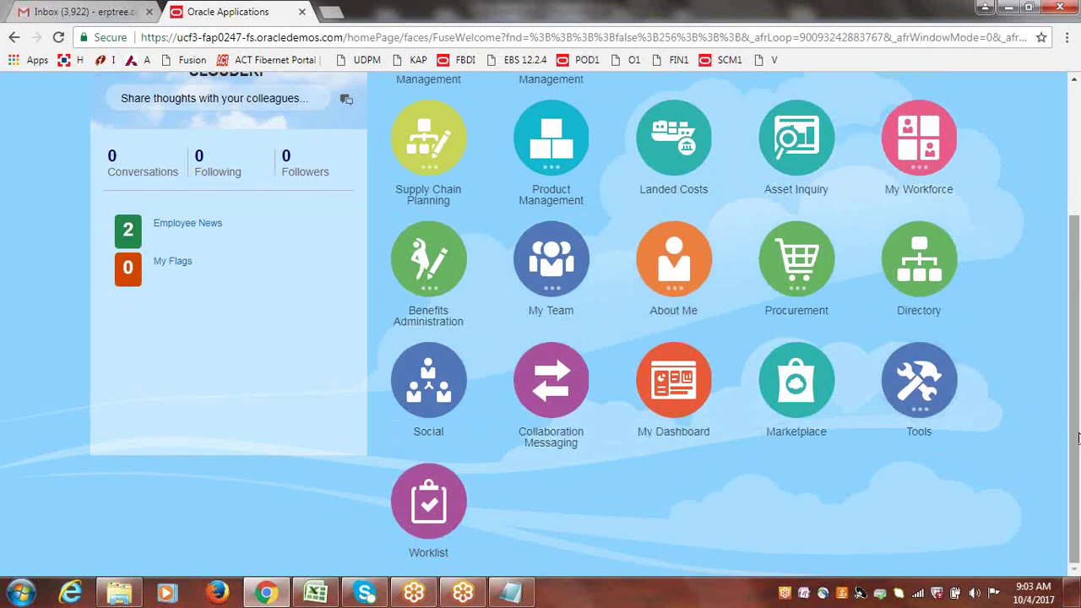
{"action": "left_click_drag", "start_coordinate": [1075, 448], "coordinate": [1077, 317]}
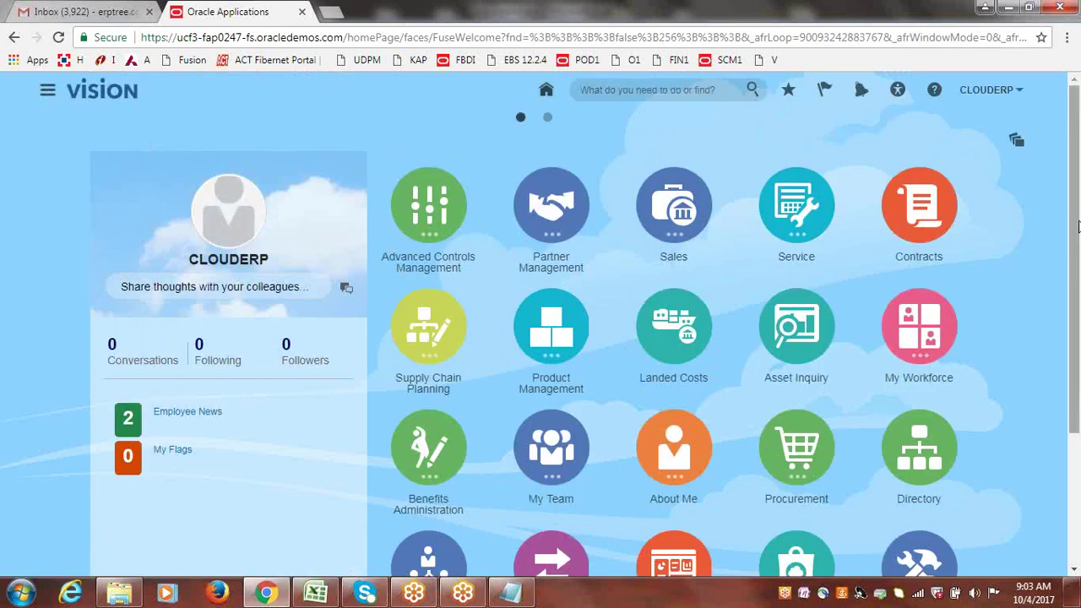
{"action": "left_click_drag", "start_coordinate": [1075, 196], "coordinate": [1075, 297]}
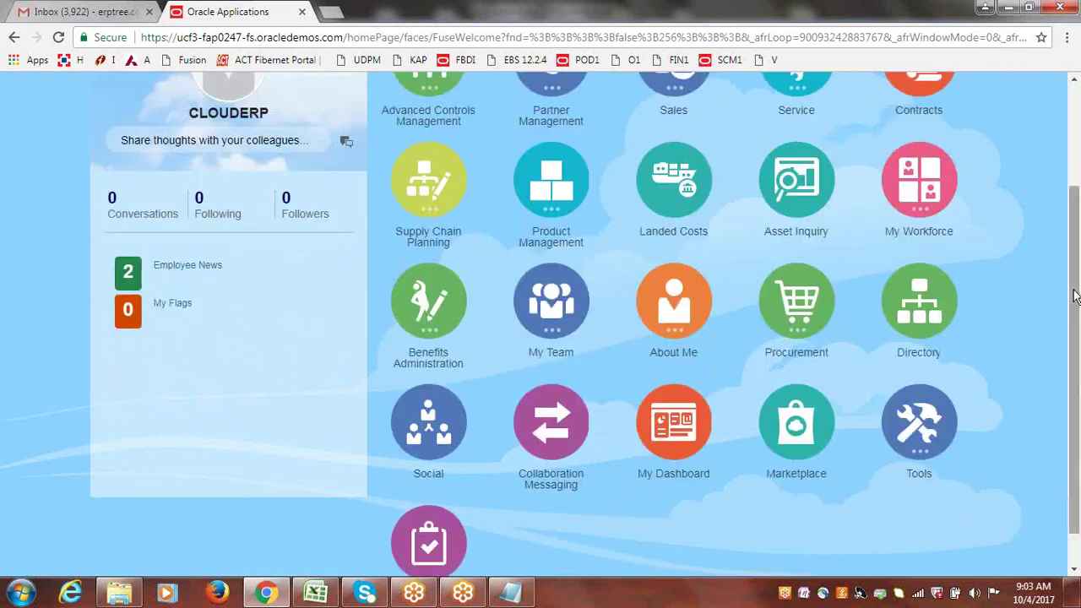
{"action": "left_click", "coordinate": [673, 299]}
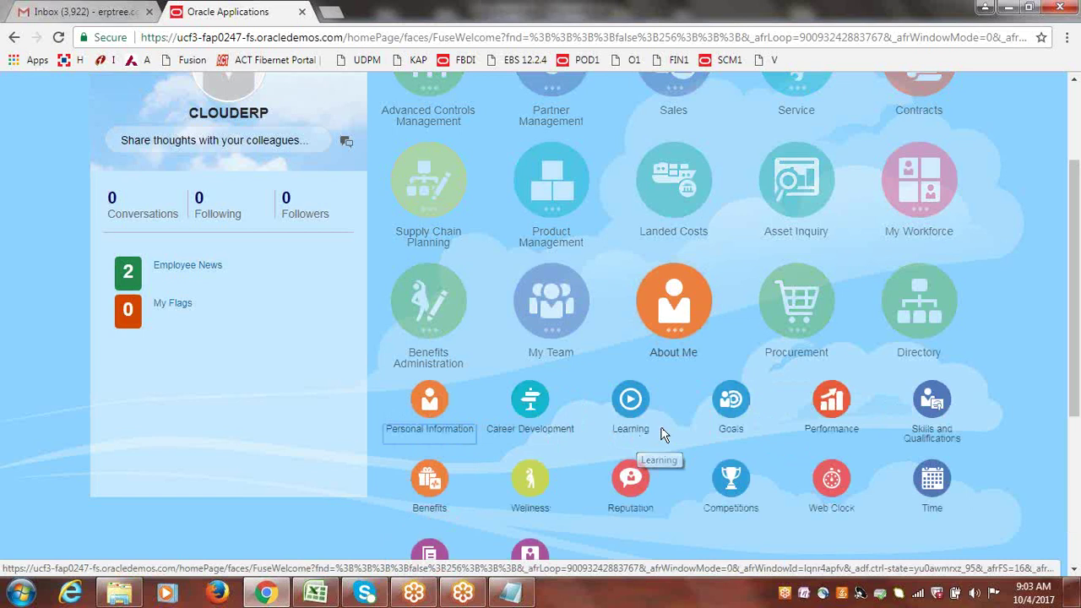
{"action": "left_click_drag", "start_coordinate": [1077, 308], "coordinate": [1078, 252]}
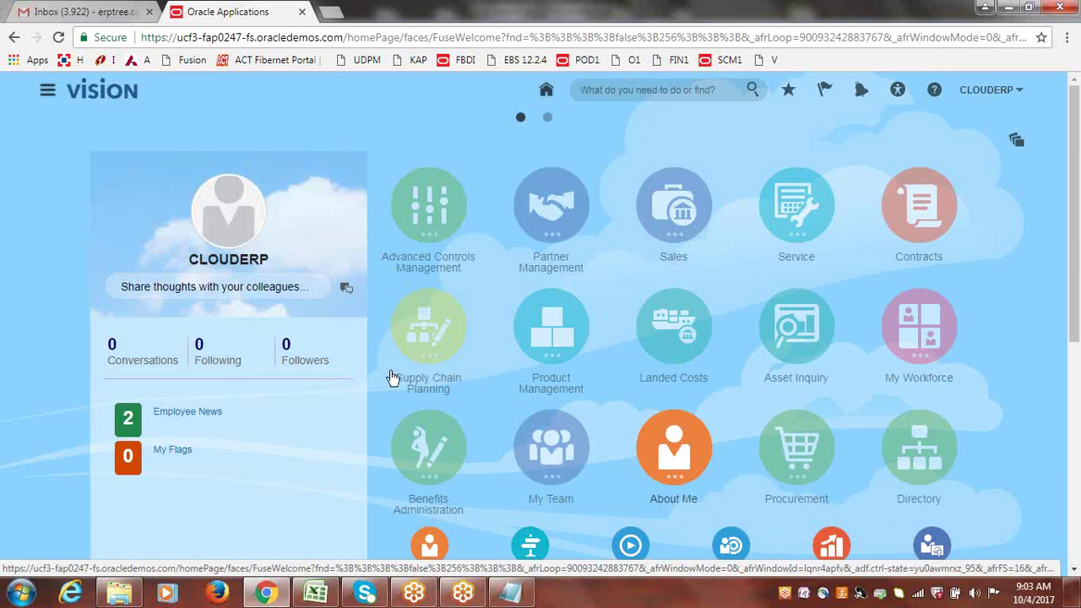
- Open and close the Navigator, then collapse the About Me group on the springboard
{"action": "left_click", "coordinate": [46, 91]}
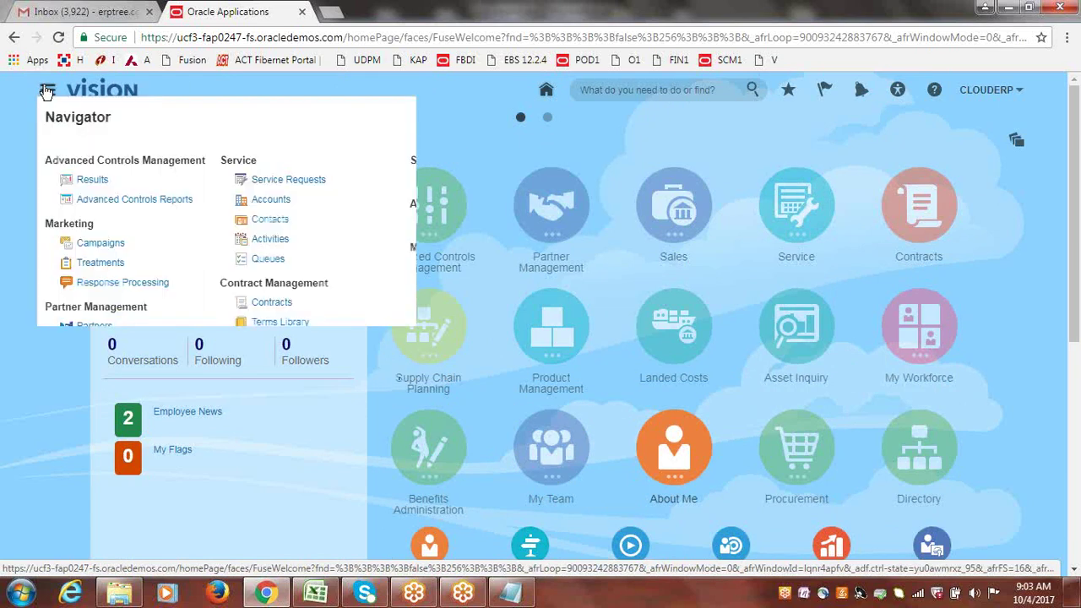
{"action": "left_click_drag", "start_coordinate": [559, 166], "coordinate": [603, 164]}
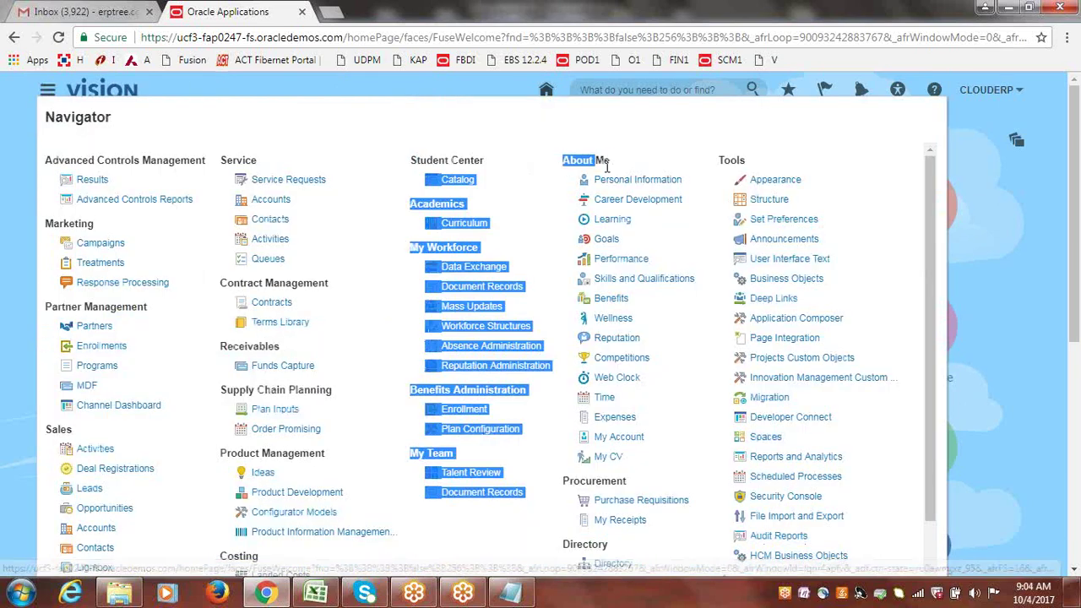
{"action": "left_click", "coordinate": [625, 224]}
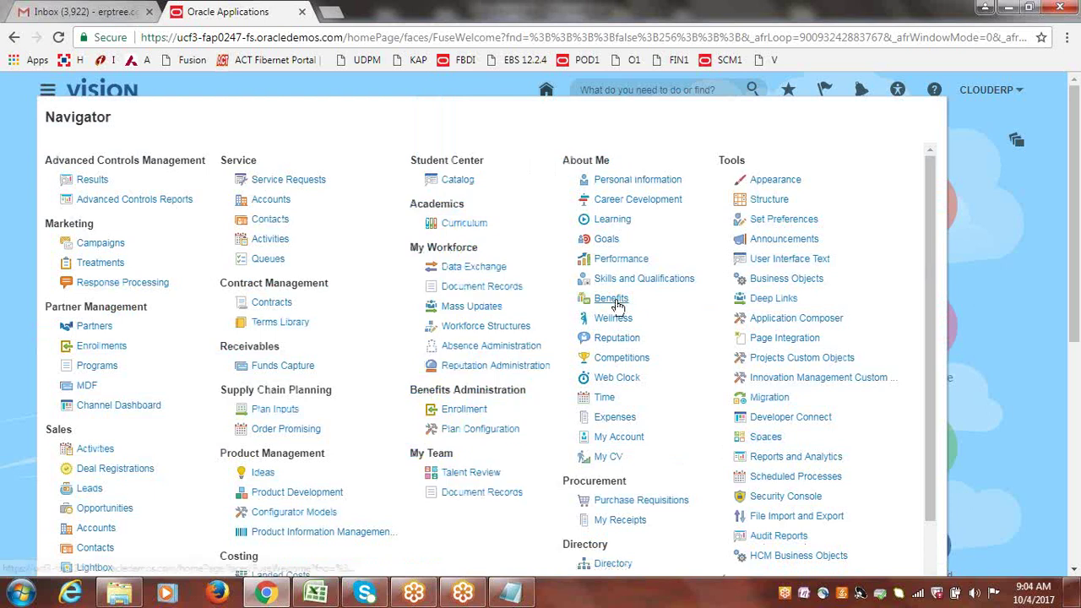
{"action": "left_click", "coordinate": [1030, 273]}
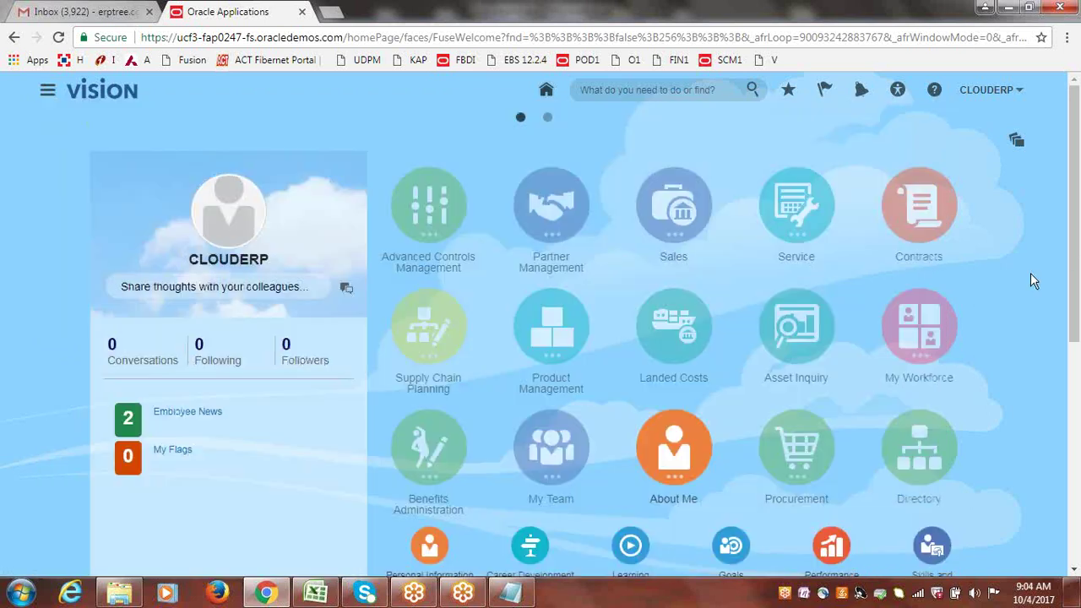
{"action": "left_click_drag", "start_coordinate": [1074, 244], "coordinate": [1074, 380]}
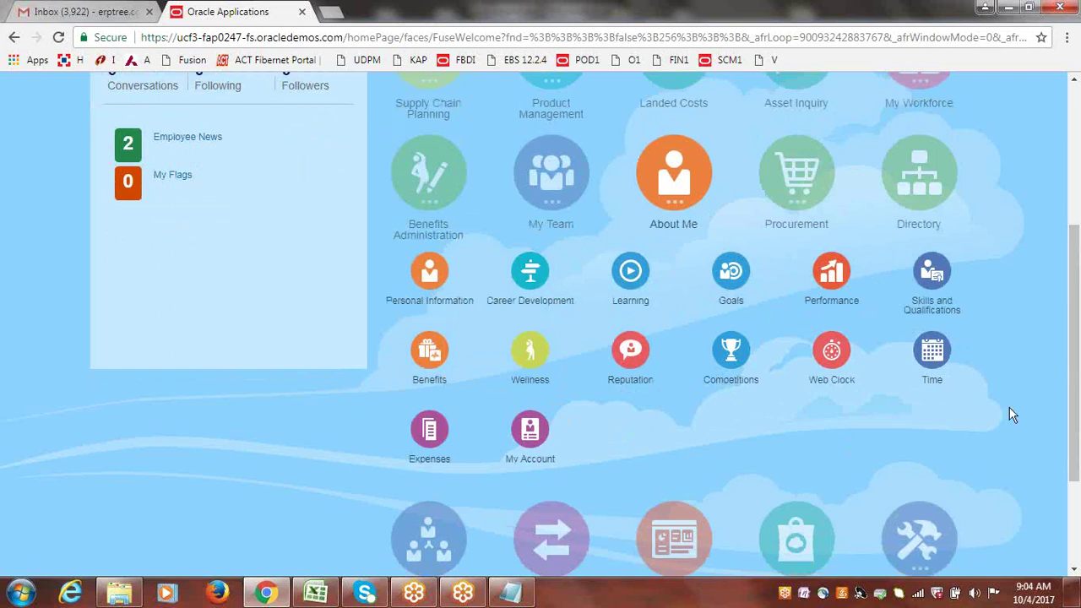
{"action": "left_click_drag", "start_coordinate": [1078, 408], "coordinate": [1076, 325]}
{"action": "left_click", "coordinate": [673, 365]}
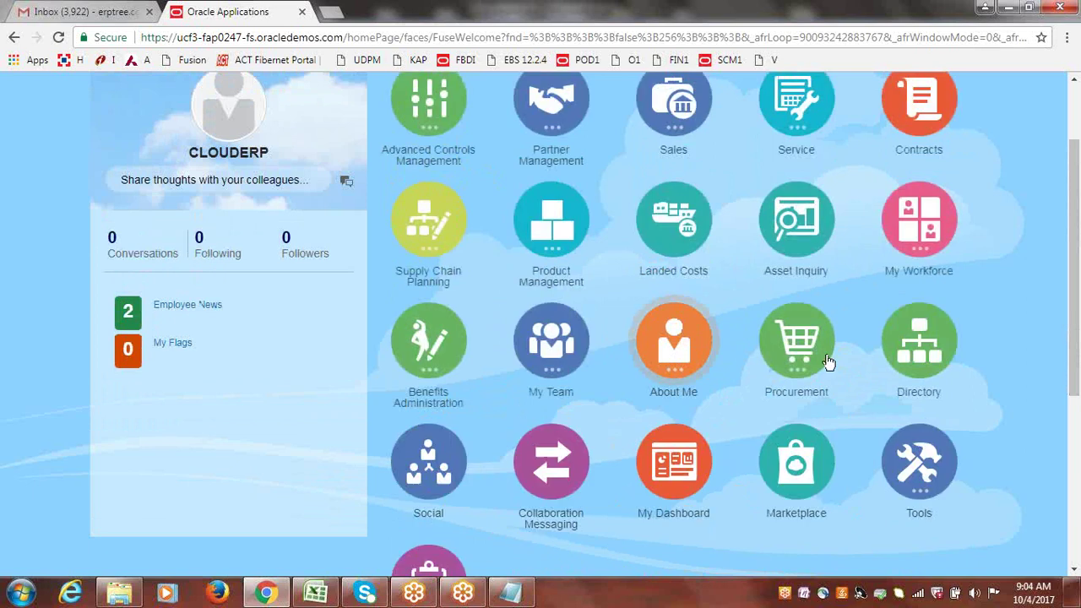
{"action": "left_click_drag", "start_coordinate": [1077, 376], "coordinate": [1076, 309]}
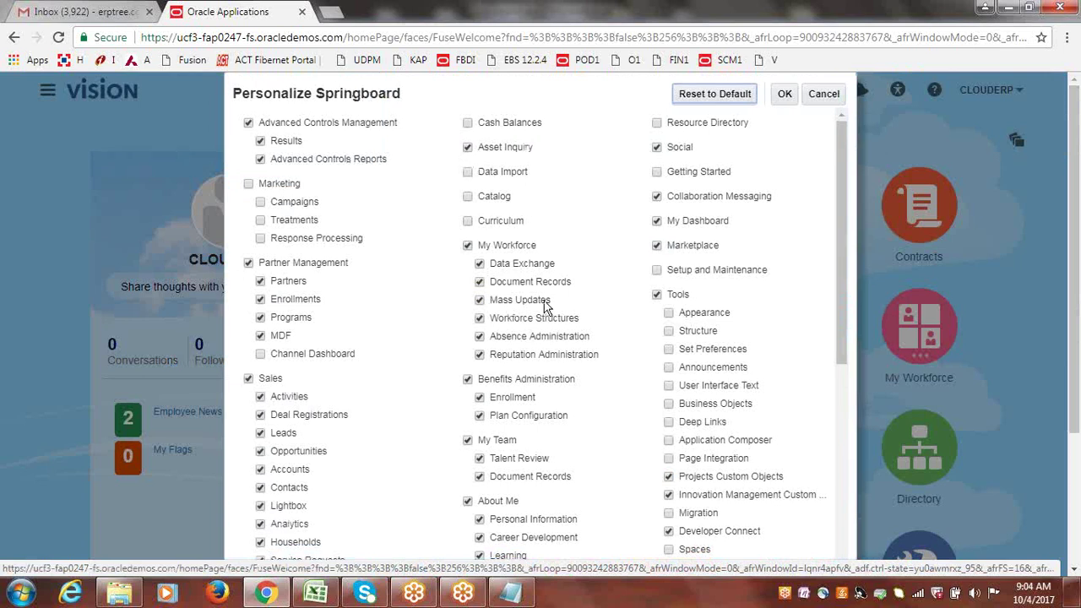
{"action": "left_click_drag", "start_coordinate": [841, 226], "coordinate": [835, 343]}
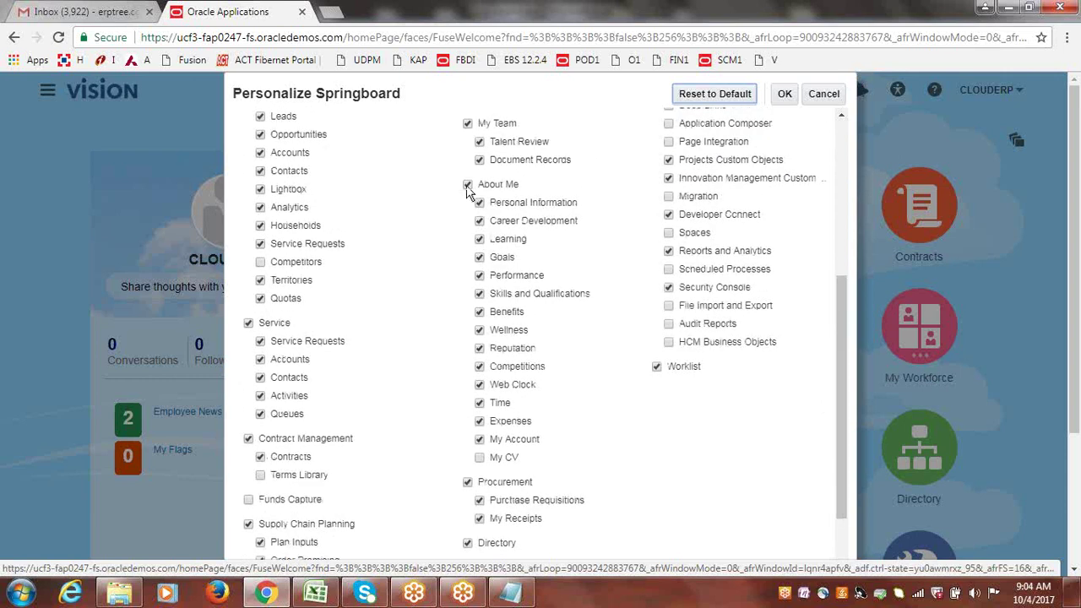
{"action": "left_click_drag", "start_coordinate": [468, 186], "coordinate": [710, 414]}
{"action": "left_click", "coordinate": [823, 94]}
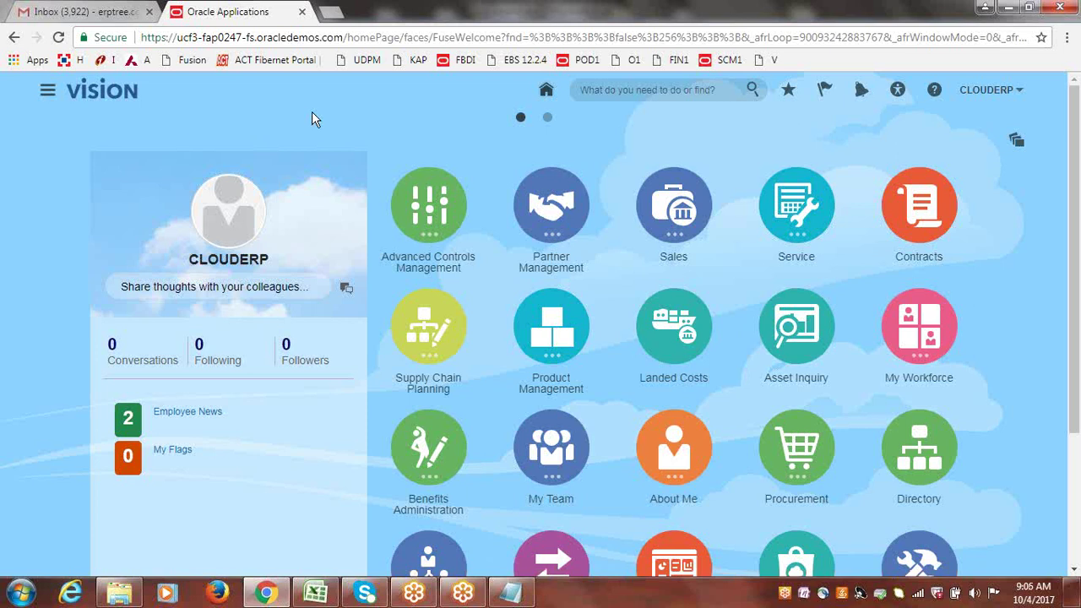
{"action": "left_click", "coordinate": [46, 92]}
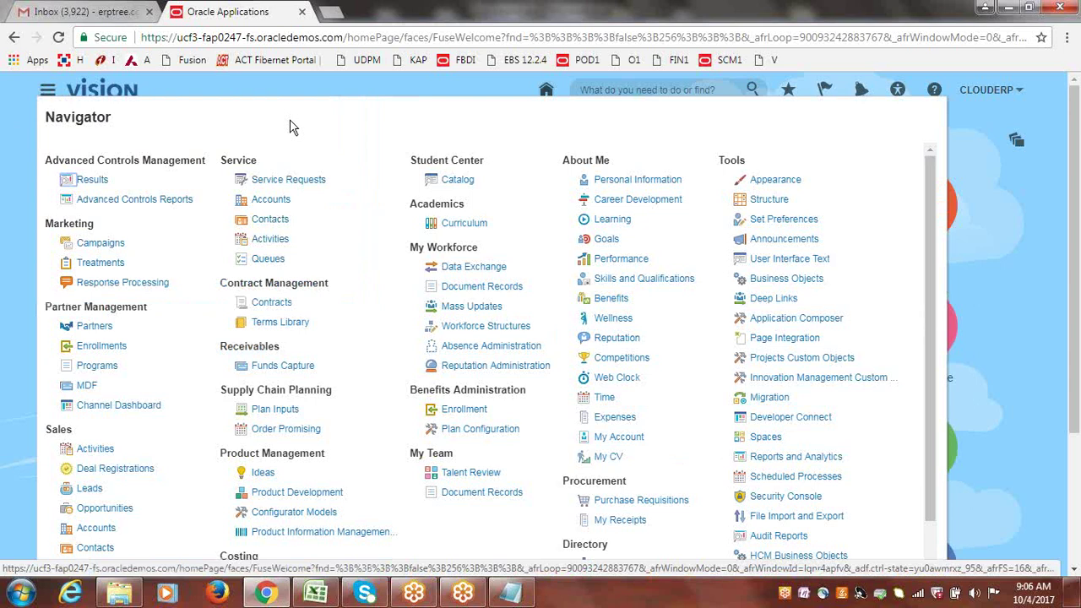
{"action": "left_click", "coordinate": [951, 184]}
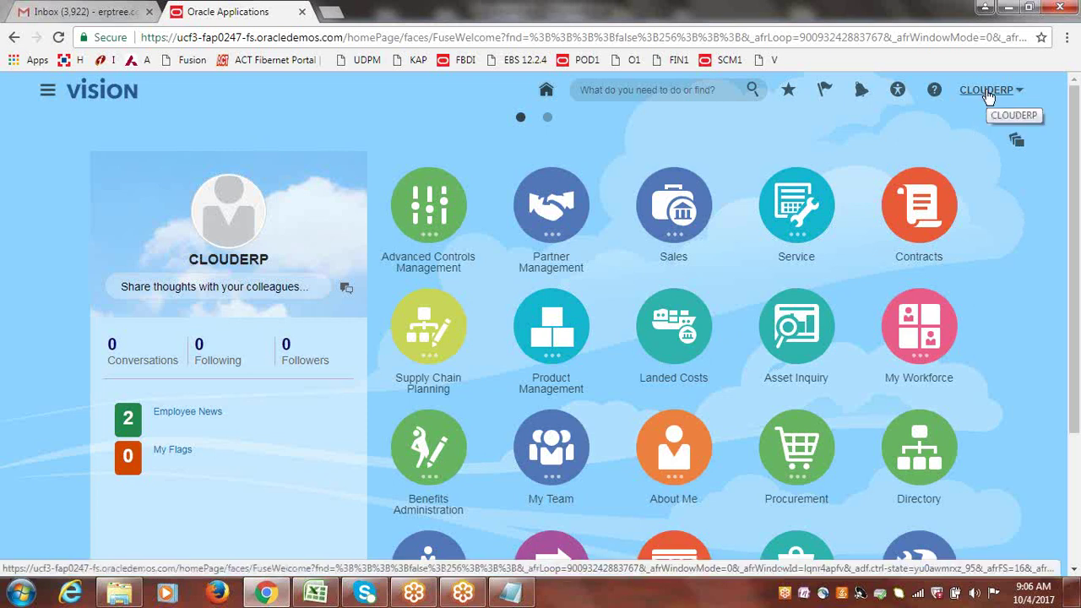
{"action": "left_click", "coordinate": [48, 93]}
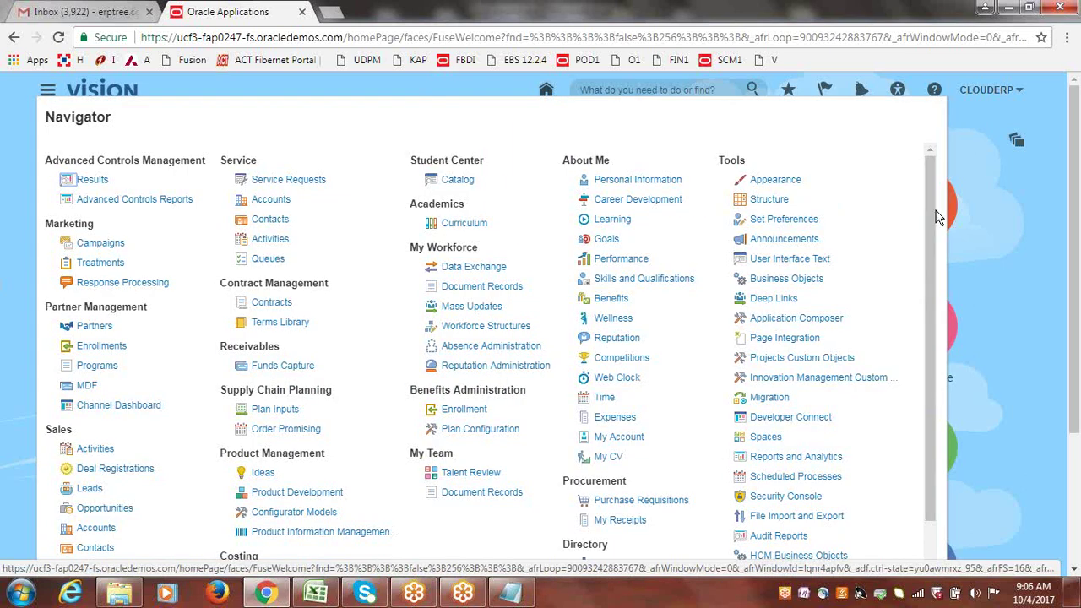
{"action": "left_click_drag", "start_coordinate": [928, 201], "coordinate": [944, 145]}
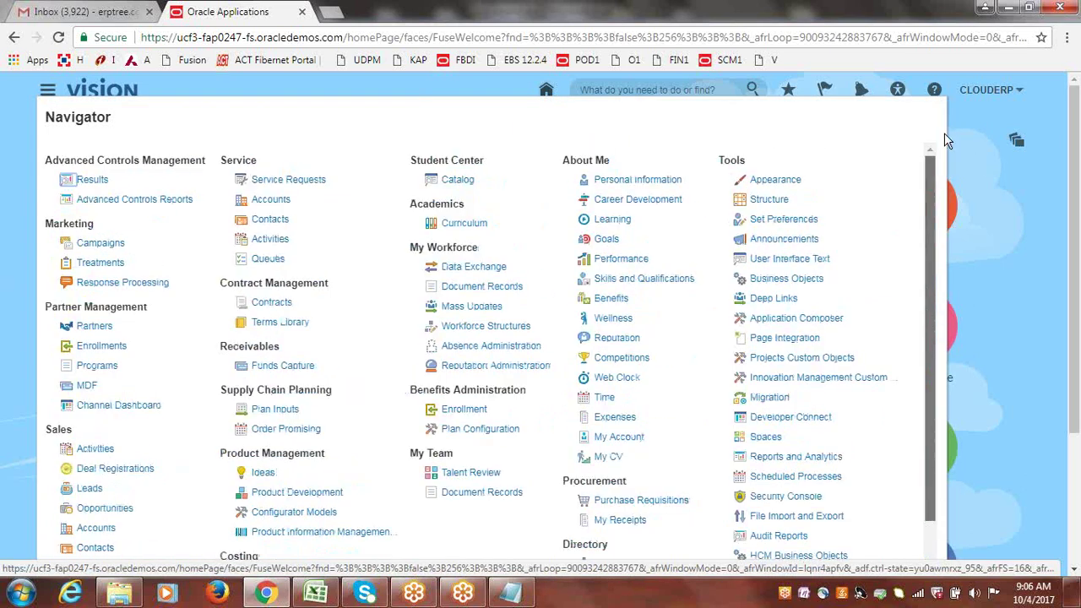
{"action": "left_click", "coordinate": [1054, 117]}
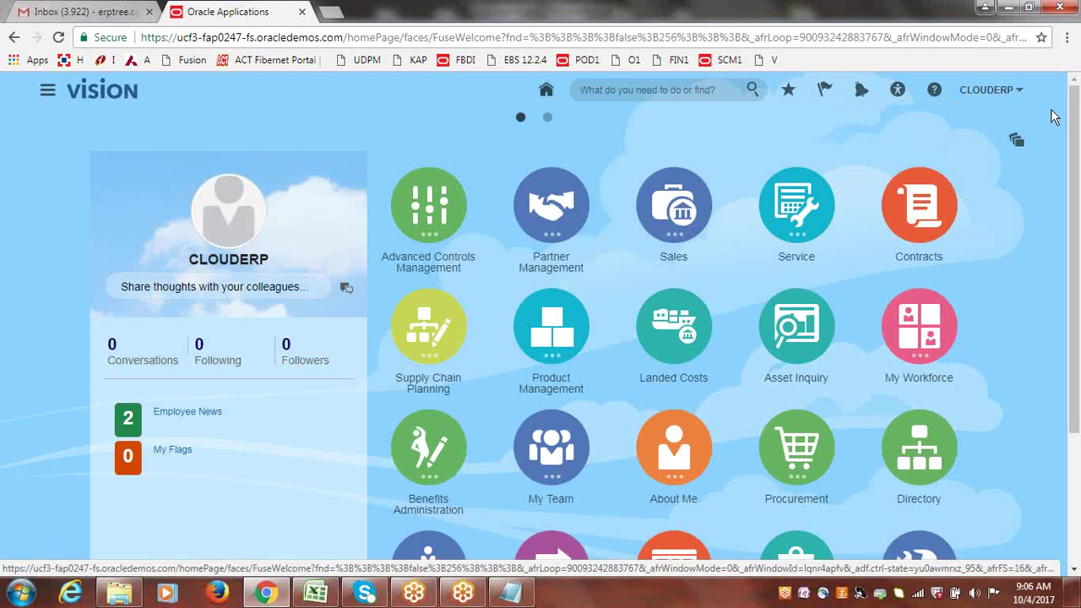
{"action": "left_click", "coordinate": [48, 91]}
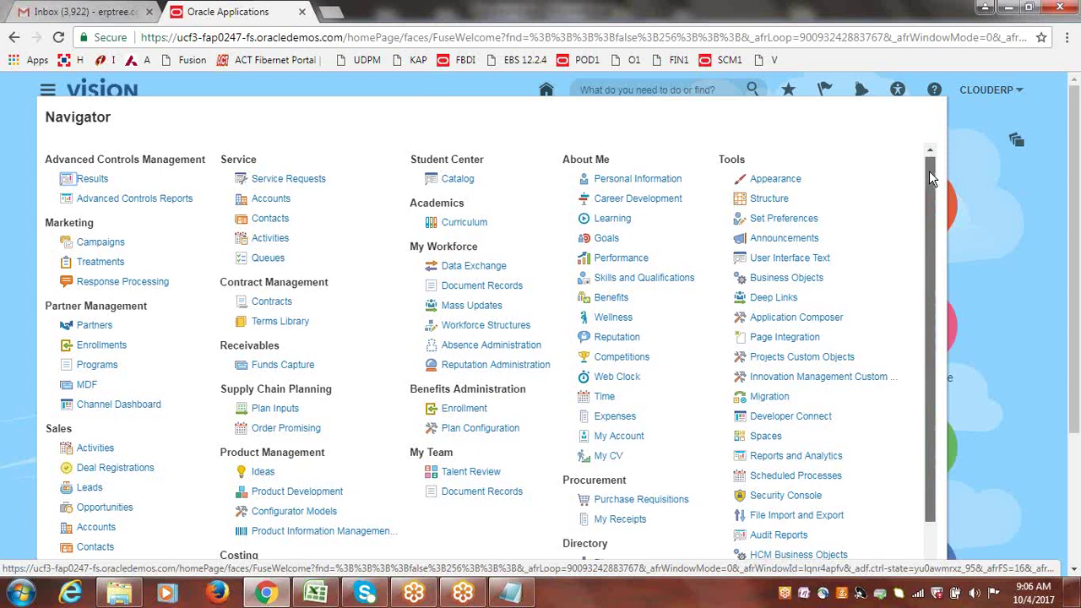
{"action": "left_click_drag", "start_coordinate": [929, 176], "coordinate": [929, 191]}
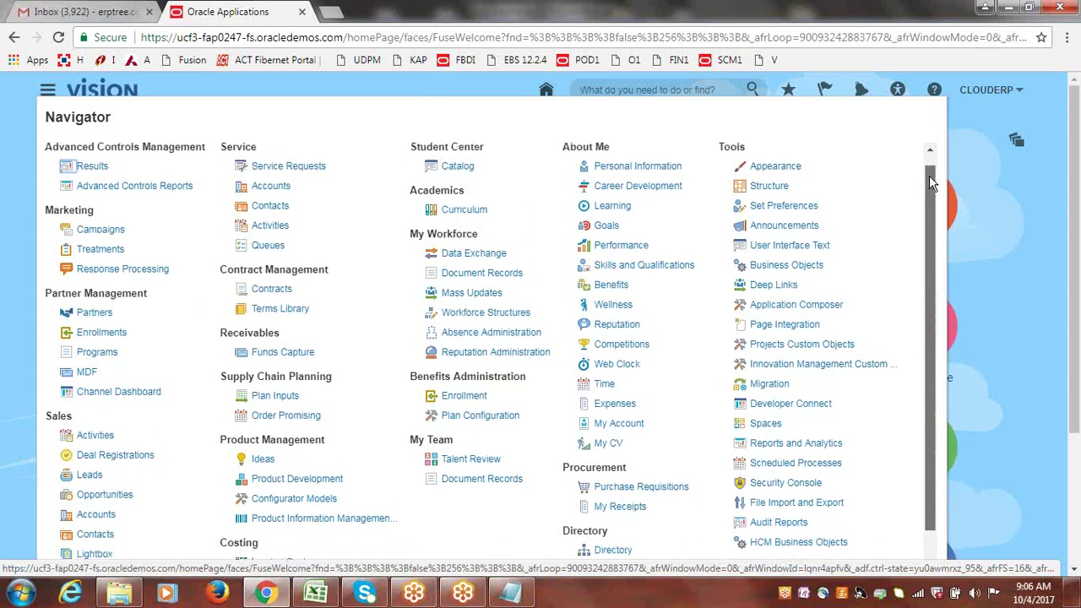
{"action": "scroll", "coordinate": [929, 173], "scroll_direction": "up", "scroll_amount": 1}
{"action": "left_click", "coordinate": [930, 151]}
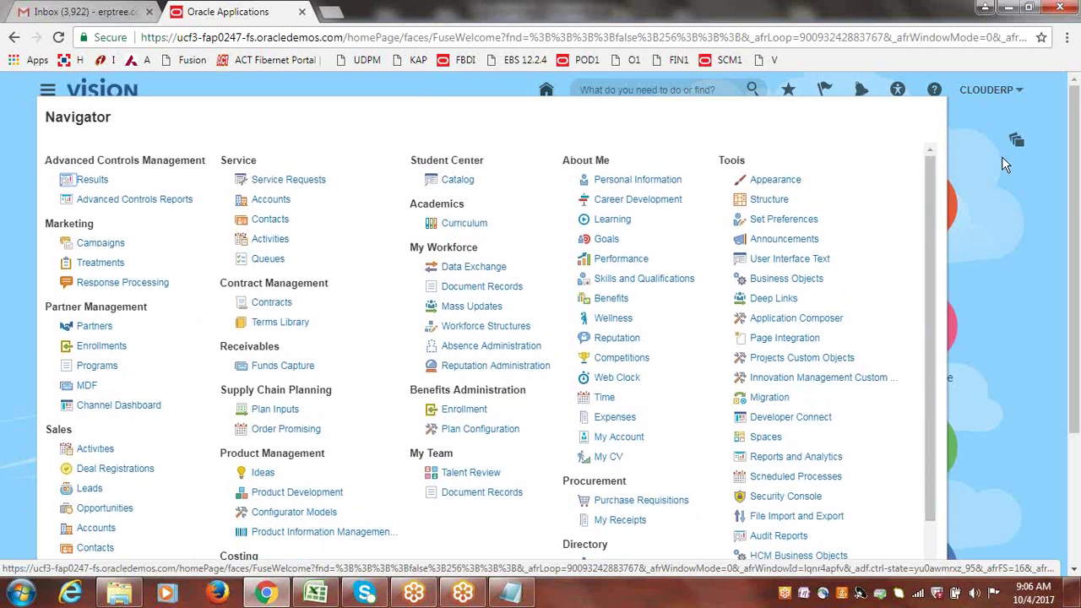
{"action": "left_click", "coordinate": [1018, 190]}
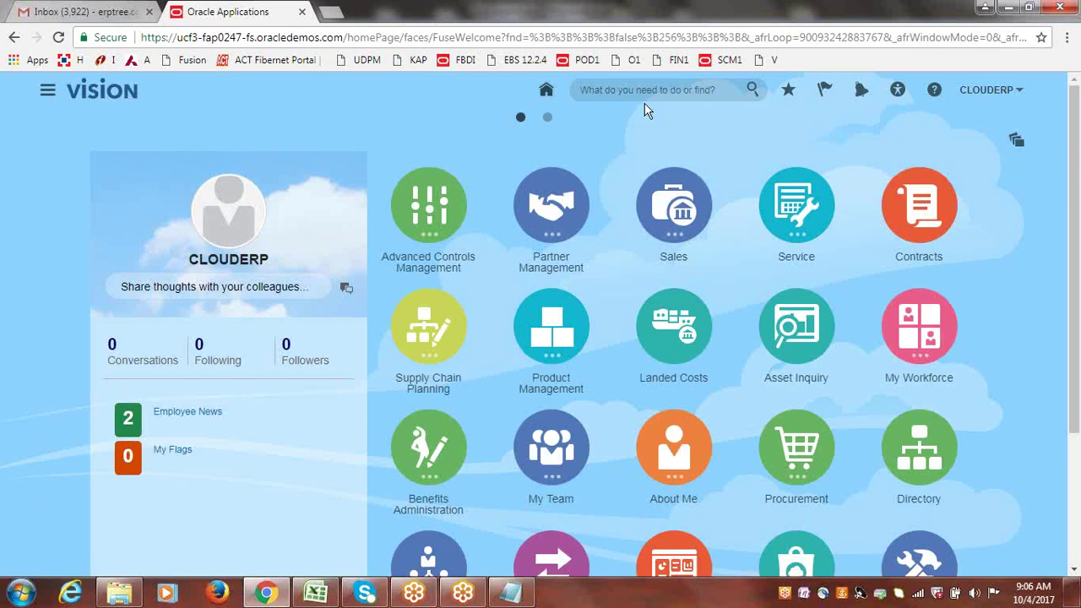
{"action": "left_click", "coordinate": [59, 94]}
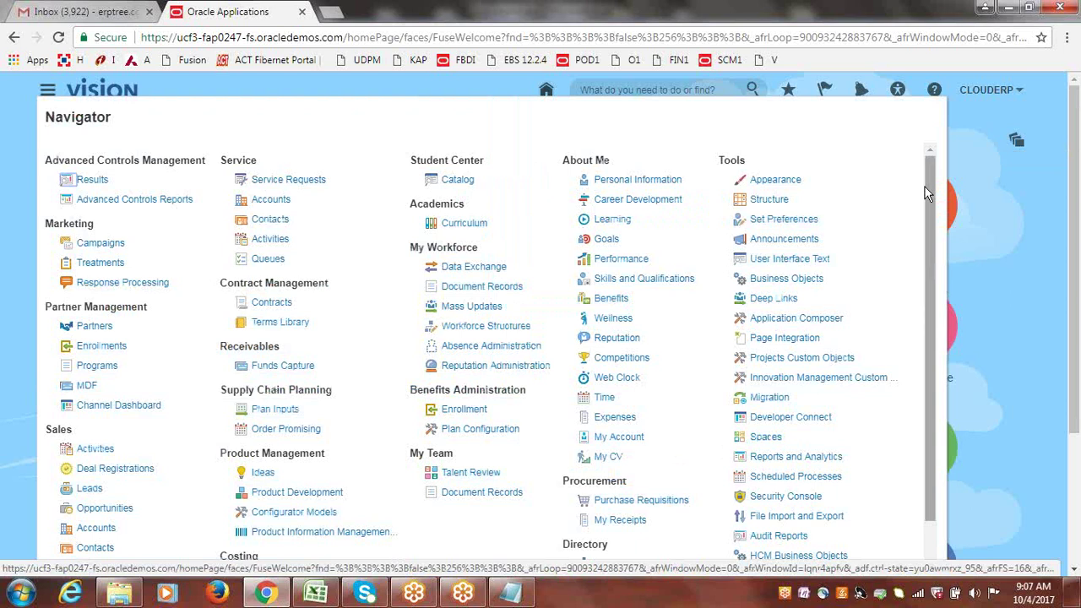
{"action": "scroll", "coordinate": [925, 205], "scroll_direction": "down", "scroll_amount": 2}
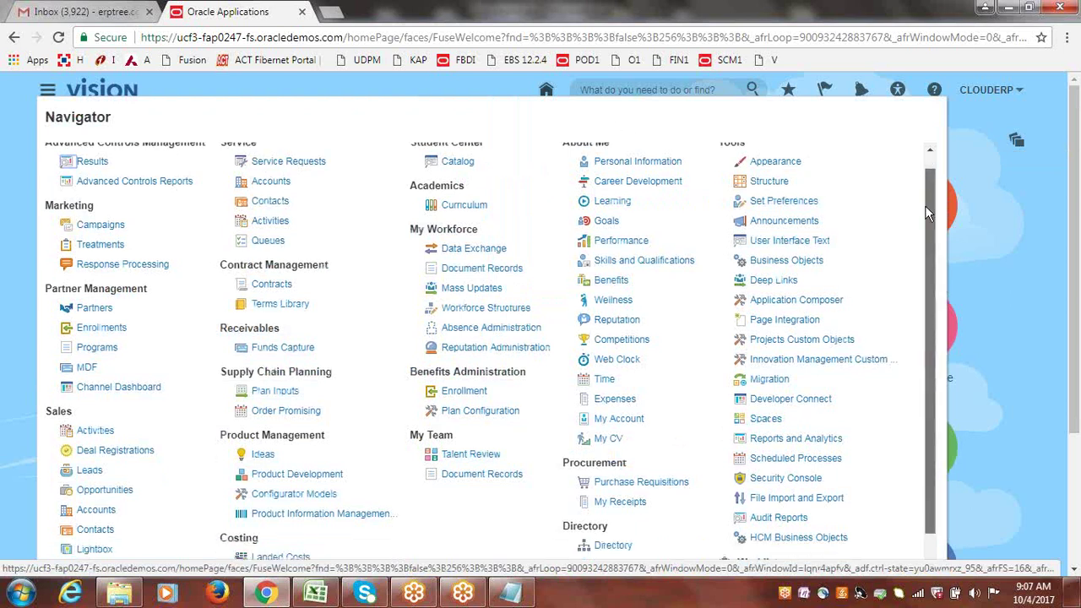
{"action": "scroll", "coordinate": [915, 306], "scroll_direction": "down", "scroll_amount": 2}
{"action": "left_click", "coordinate": [1031, 266]}
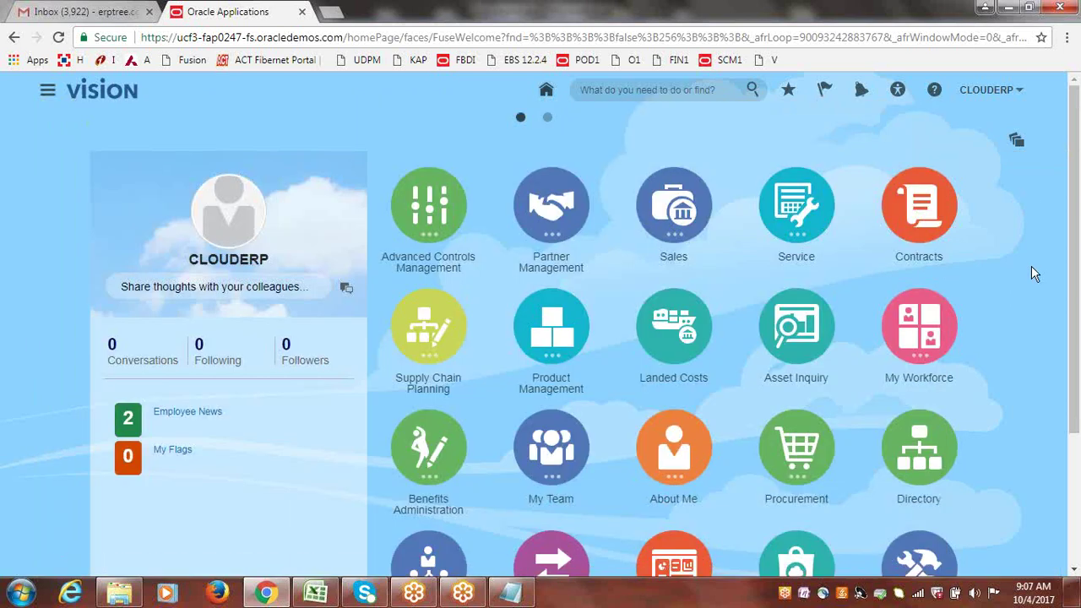
{"action": "left_click", "coordinate": [1018, 144]}
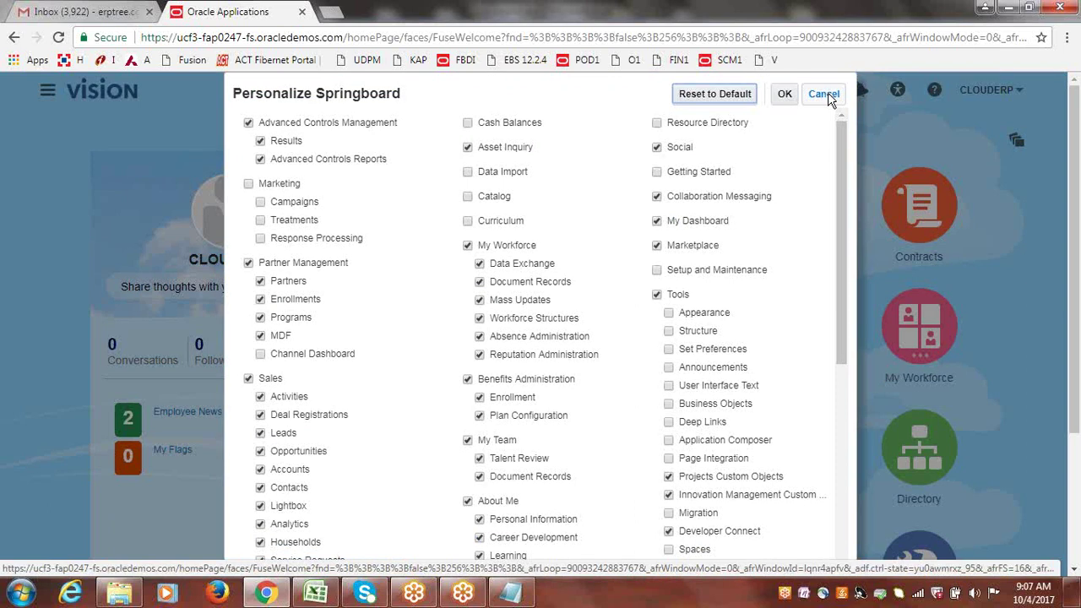
{"action": "left_click", "coordinate": [826, 94]}
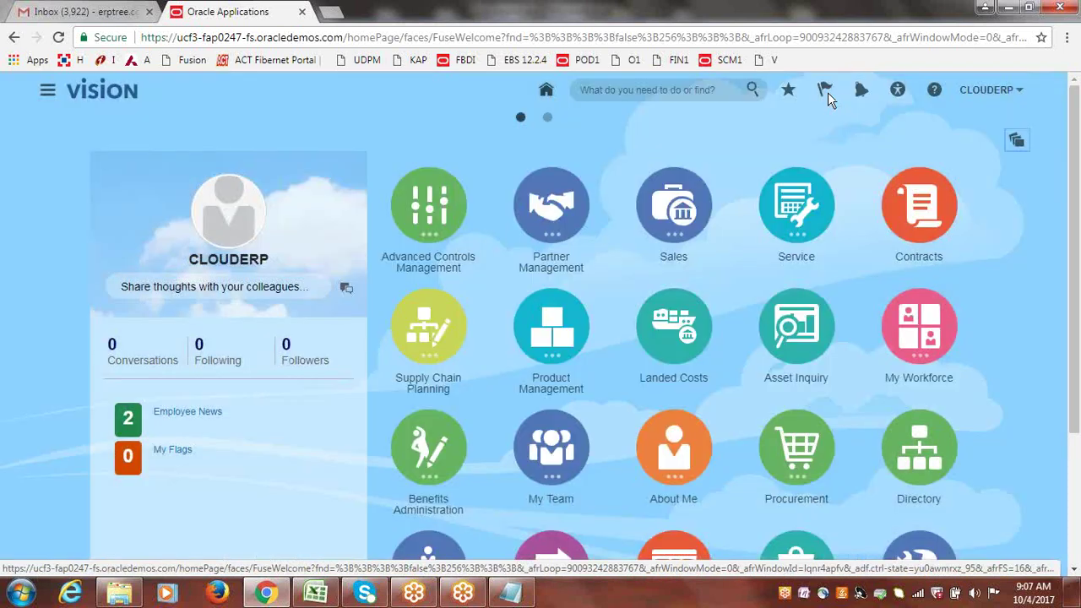
{"action": "left_click", "coordinate": [47, 95]}
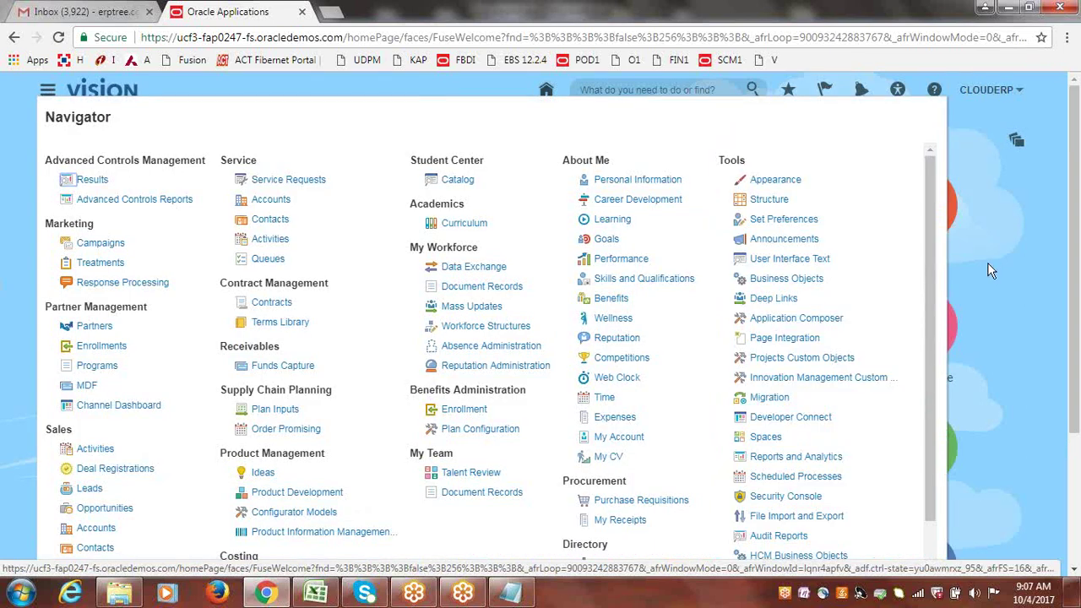
{"action": "left_click_drag", "start_coordinate": [930, 194], "coordinate": [1015, 207]}
{"action": "left_click", "coordinate": [1044, 200]}
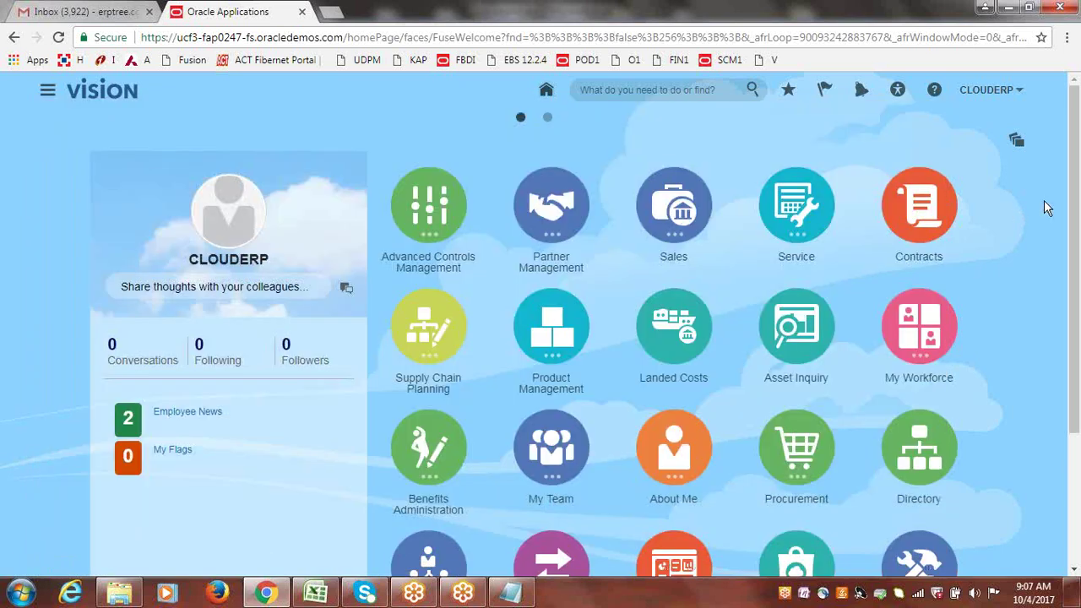
{"action": "left_click_drag", "start_coordinate": [1076, 184], "coordinate": [1076, 221]}
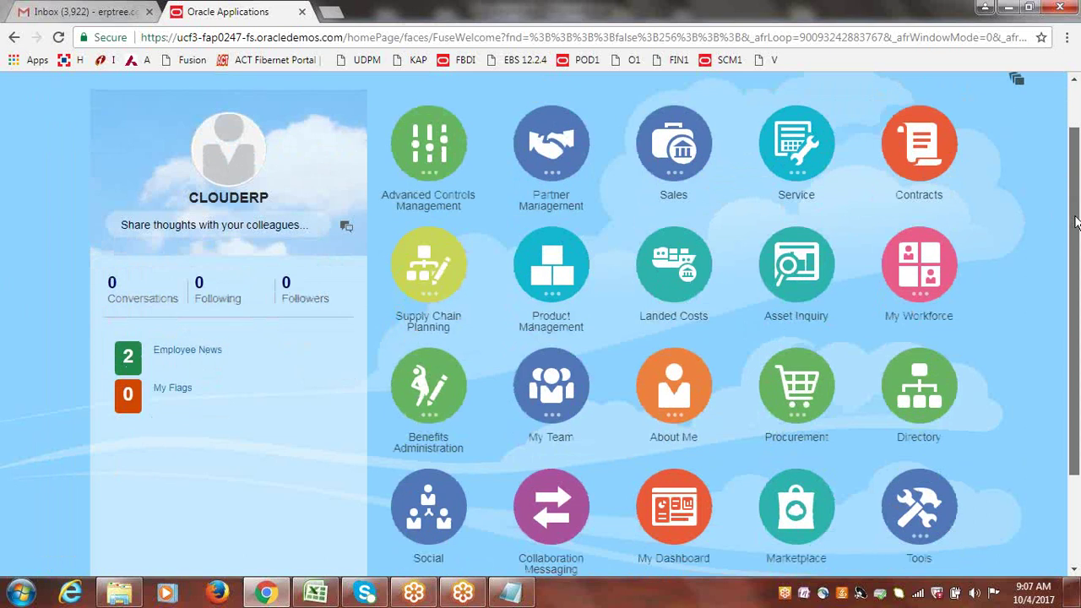
{"action": "left_click_drag", "start_coordinate": [1075, 221], "coordinate": [1075, 220]}
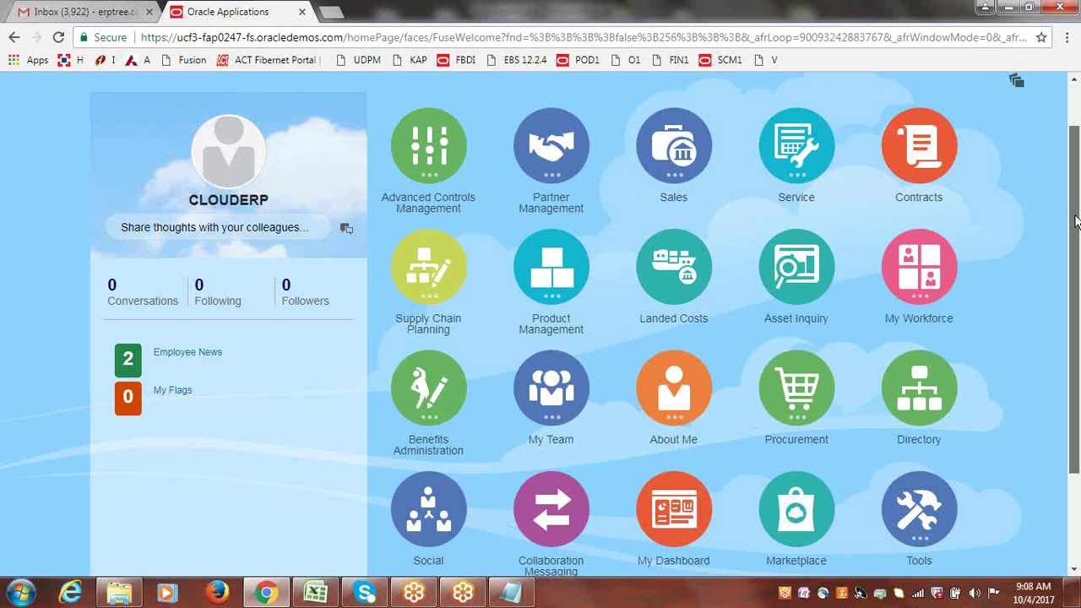
- Switch from the browser to the Discussions.xlsx notes workbook in Excel
{"action": "left_click_drag", "start_coordinate": [1075, 221], "coordinate": [1068, 169]}
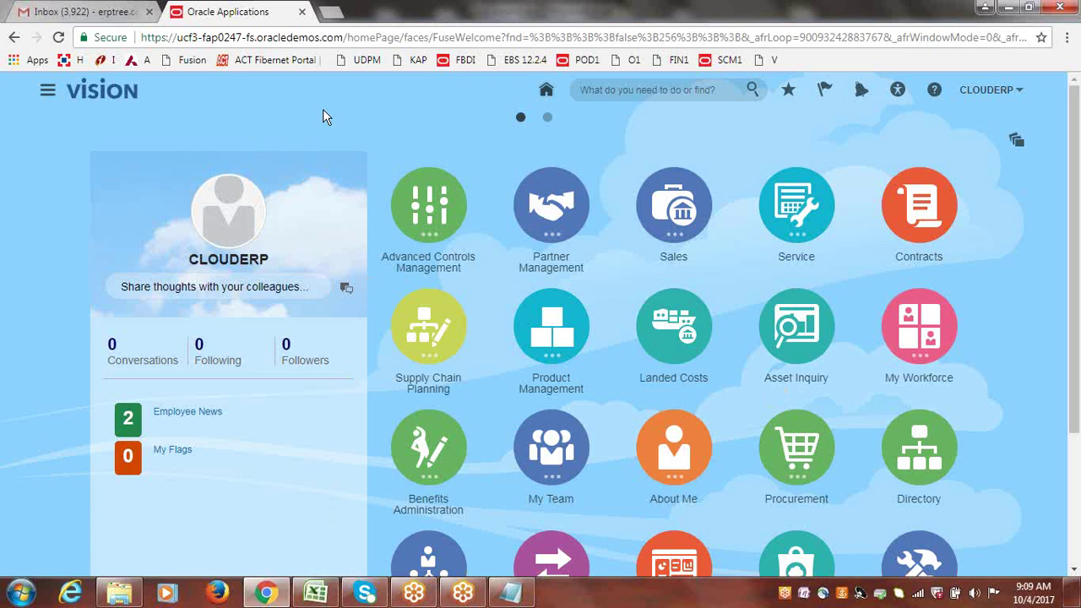
{"action": "left_click", "coordinate": [306, 593]}
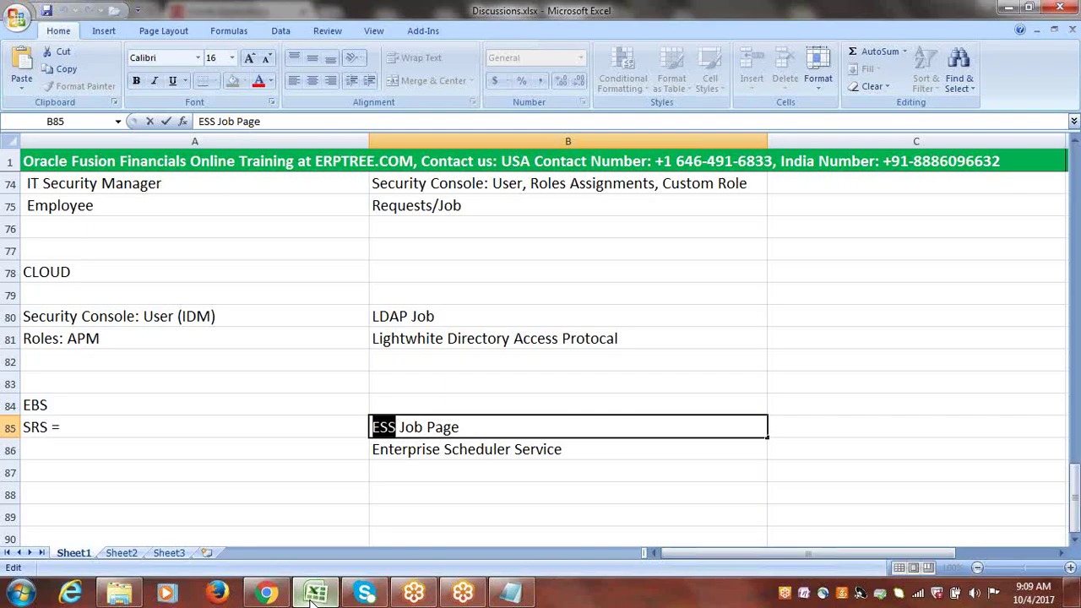
- Review the role notes around A73 (Application Implementation Consultant), then return to the browser
{"action": "left_click", "coordinate": [946, 453]}
{"action": "left_click_drag", "start_coordinate": [1075, 523], "coordinate": [1075, 510]}
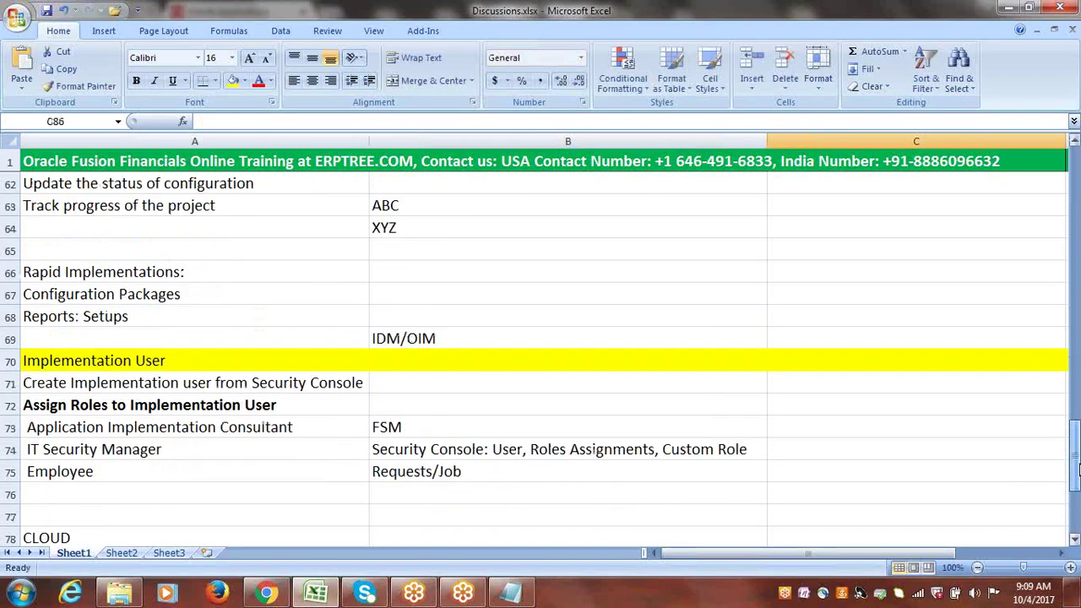
{"action": "left_click", "coordinate": [390, 422]}
{"action": "left_click", "coordinate": [219, 423]}
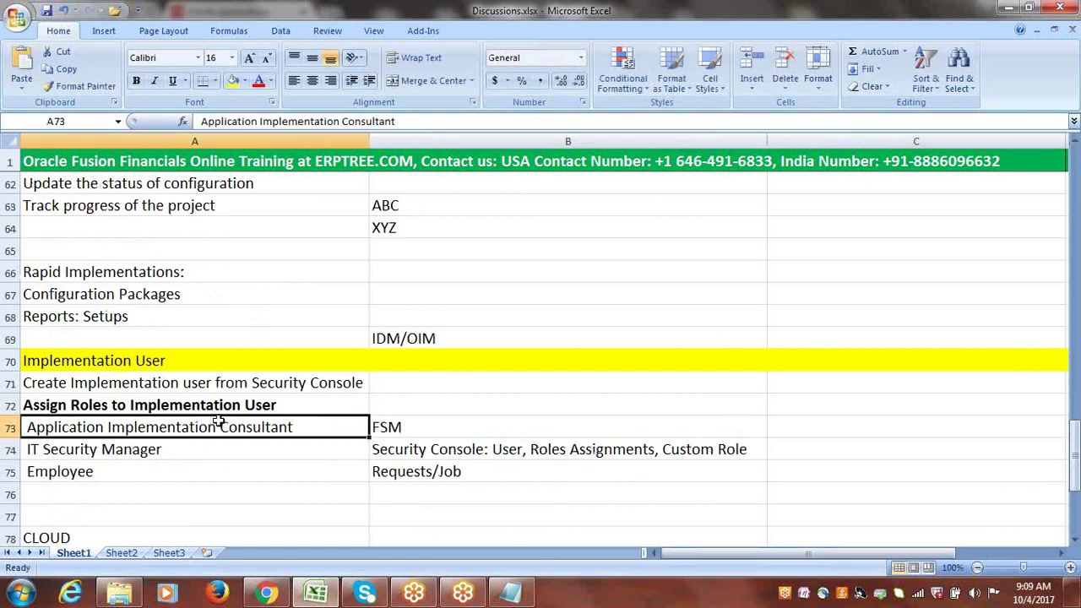
{"action": "left_click", "coordinate": [266, 594]}
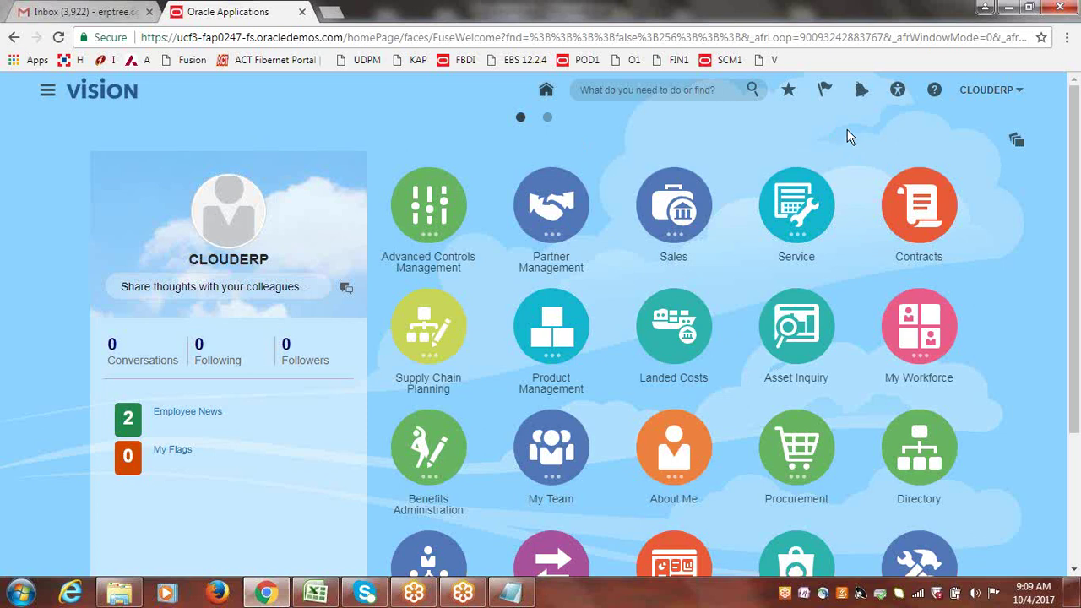
- Go to Setup and Maintenance from the CLOUDERP user menu's Administration section
{"action": "left_click", "coordinate": [1019, 91]}
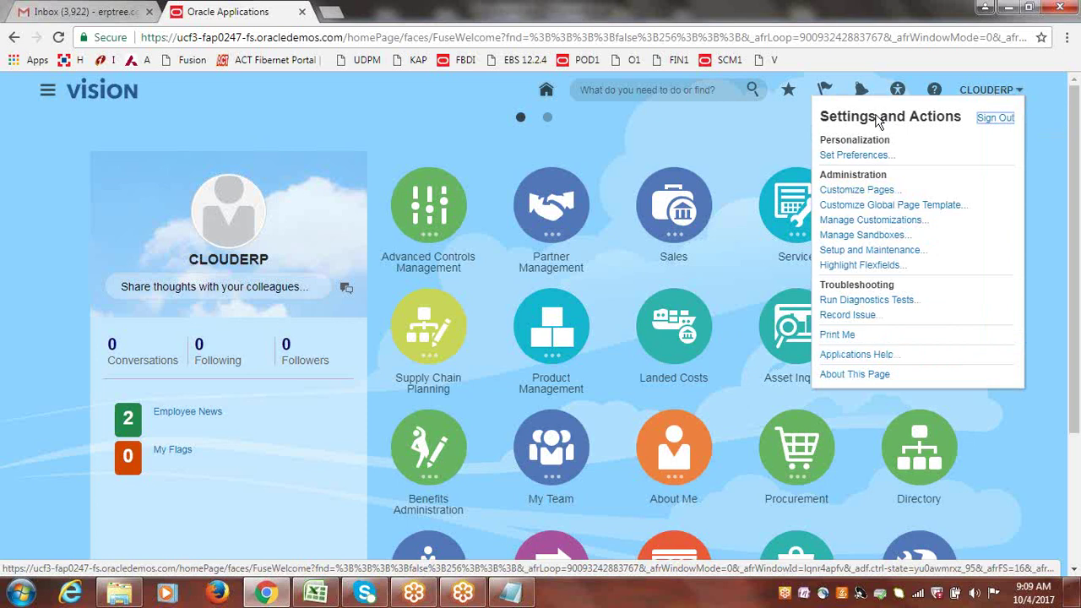
{"action": "left_click", "coordinate": [862, 250]}
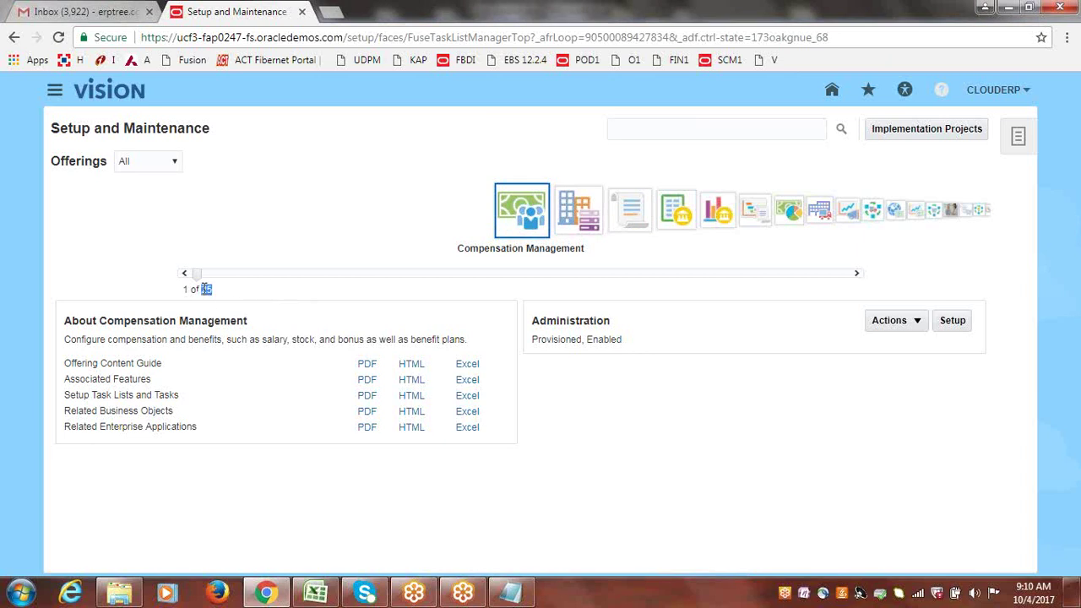
- Browse the offerings from Customer Data Management through Marketing in the carousel
{"action": "double_click", "coordinate": [207, 289]}
{"action": "left_click", "coordinate": [577, 221]}
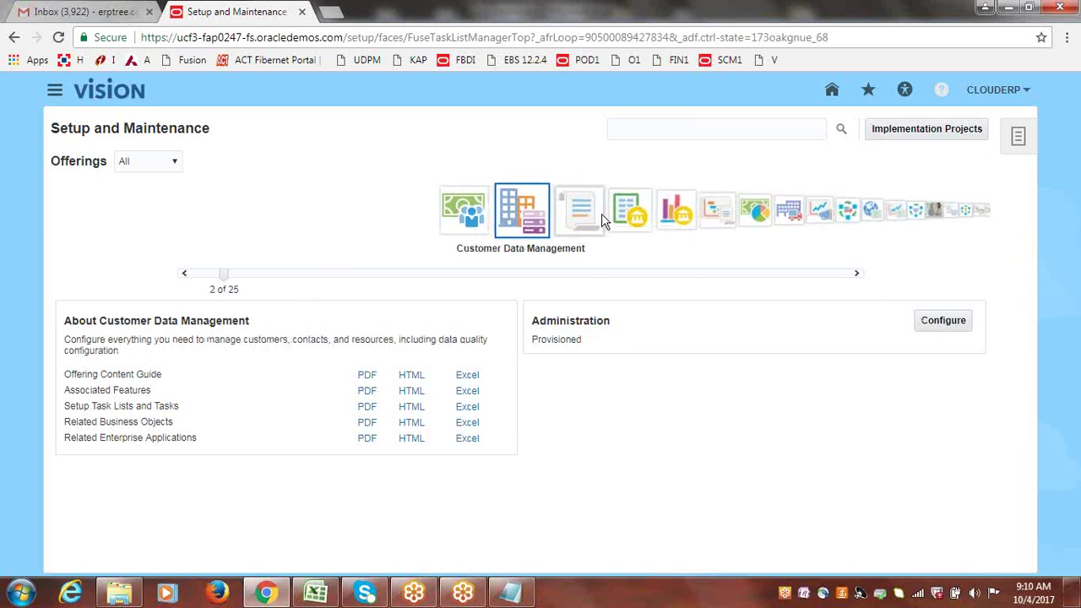
{"action": "left_click", "coordinate": [586, 214]}
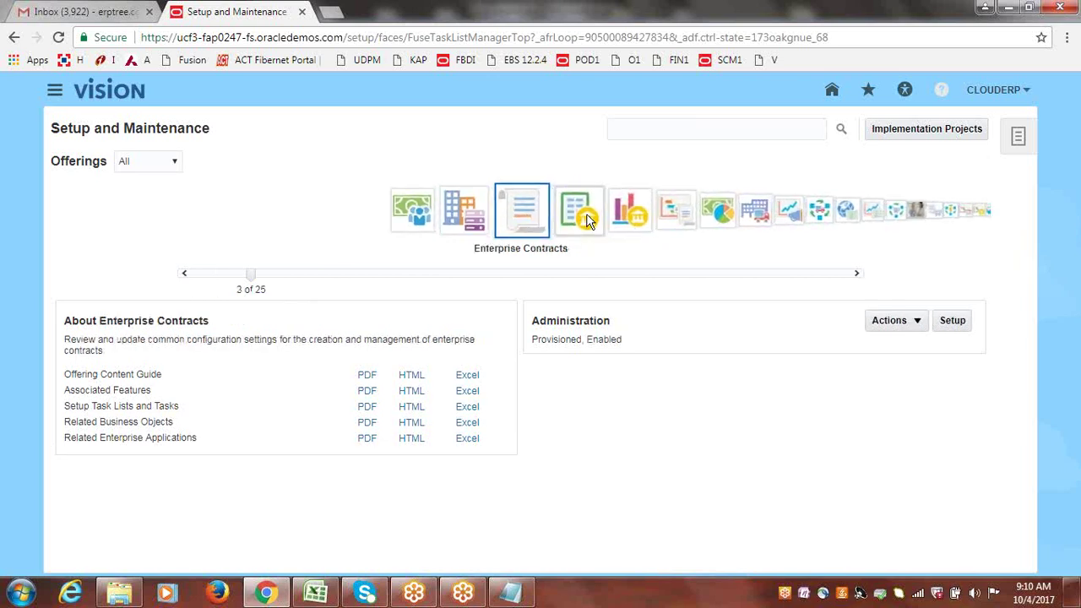
{"action": "left_click", "coordinate": [589, 220]}
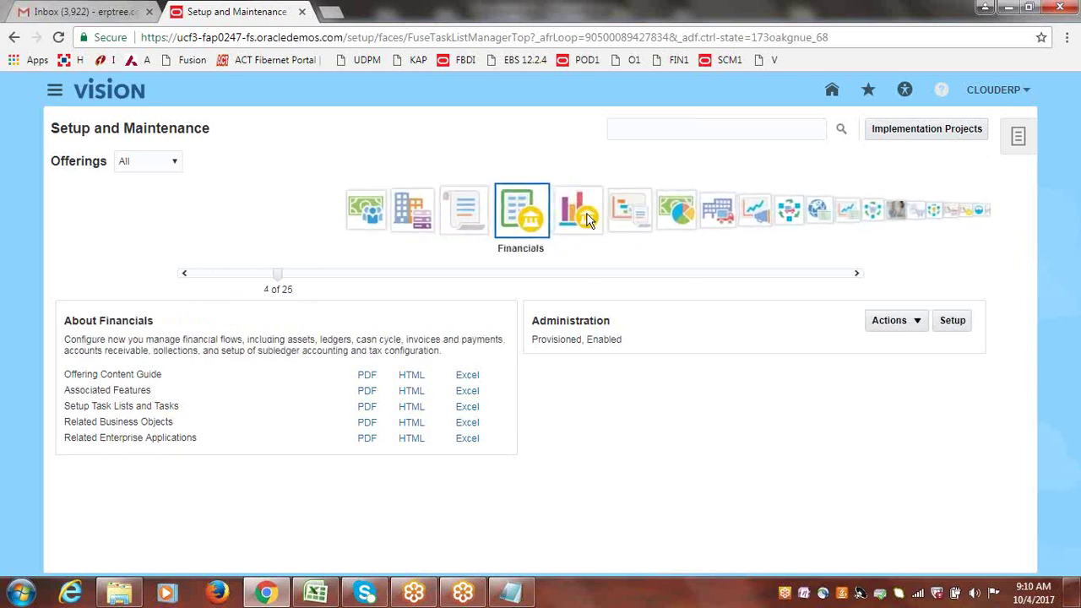
{"action": "left_click", "coordinate": [589, 218]}
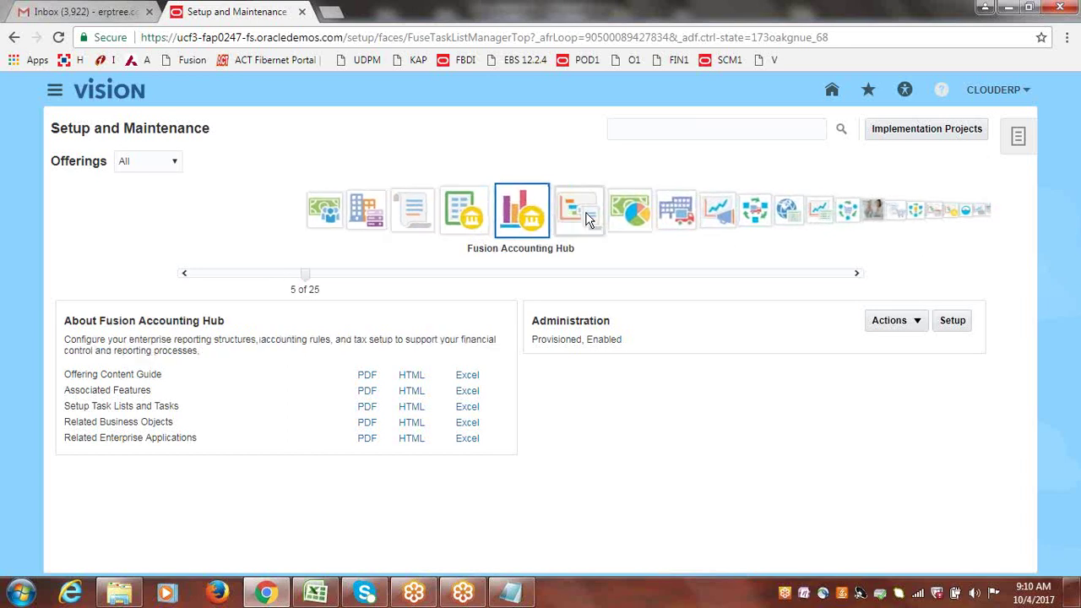
{"action": "left_click", "coordinate": [588, 218]}
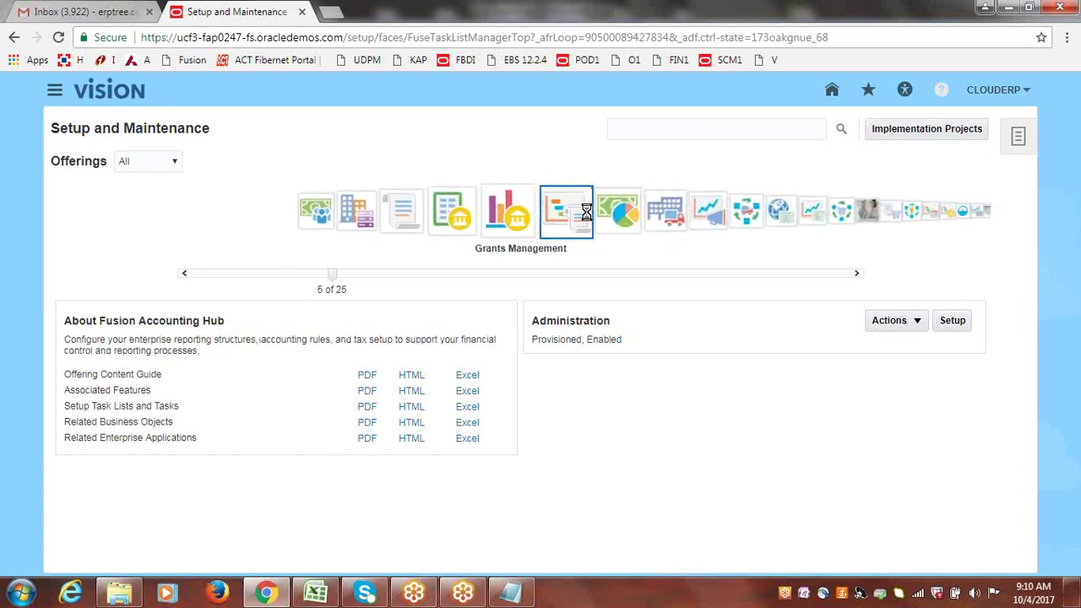
{"action": "left_click", "coordinate": [589, 218]}
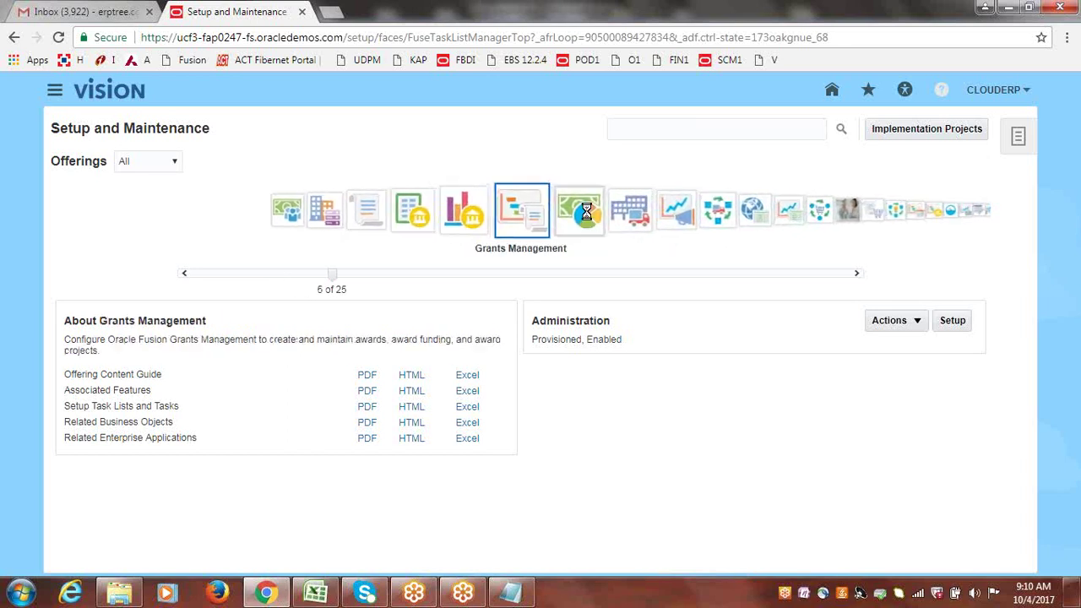
{"action": "left_click", "coordinate": [586, 216]}
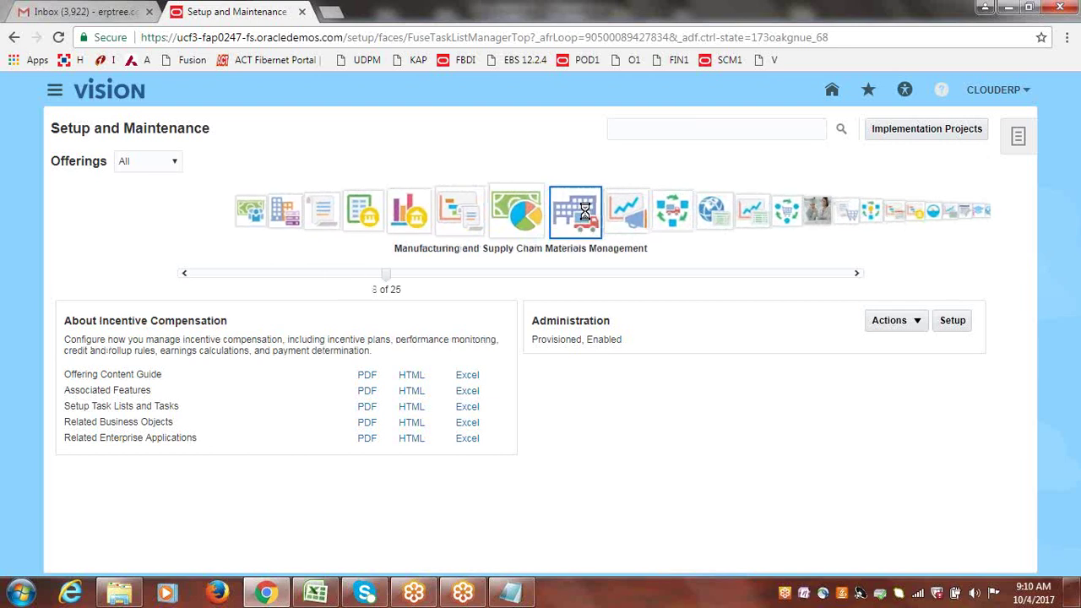
{"action": "left_click", "coordinate": [585, 216]}
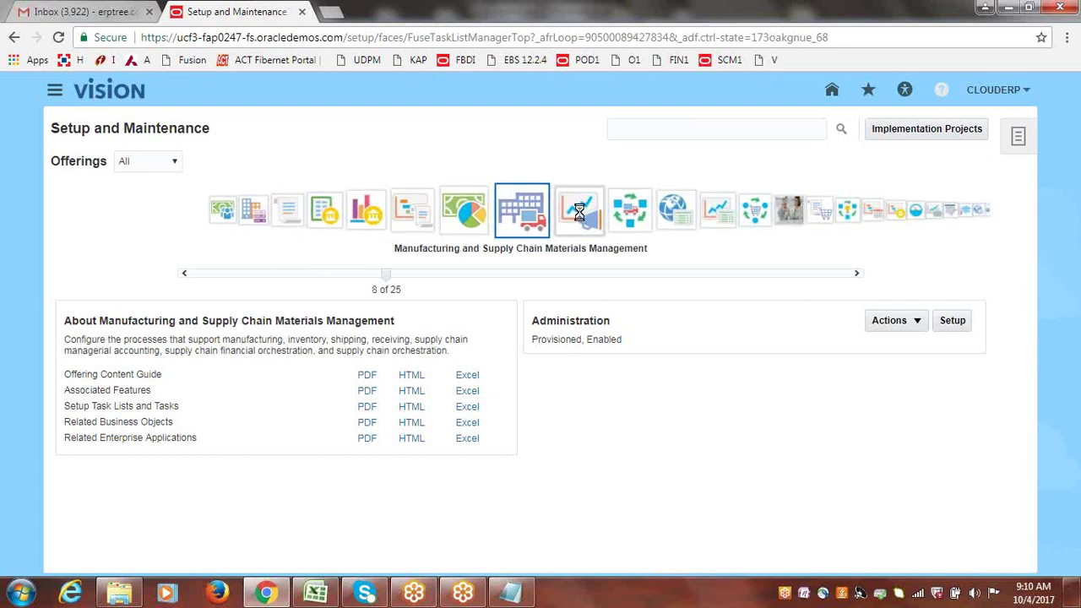
- Continue through Supply Chain Financial Orchestration, Order Management and Procurement to Risk Management
{"action": "left_click", "coordinate": [581, 214]}
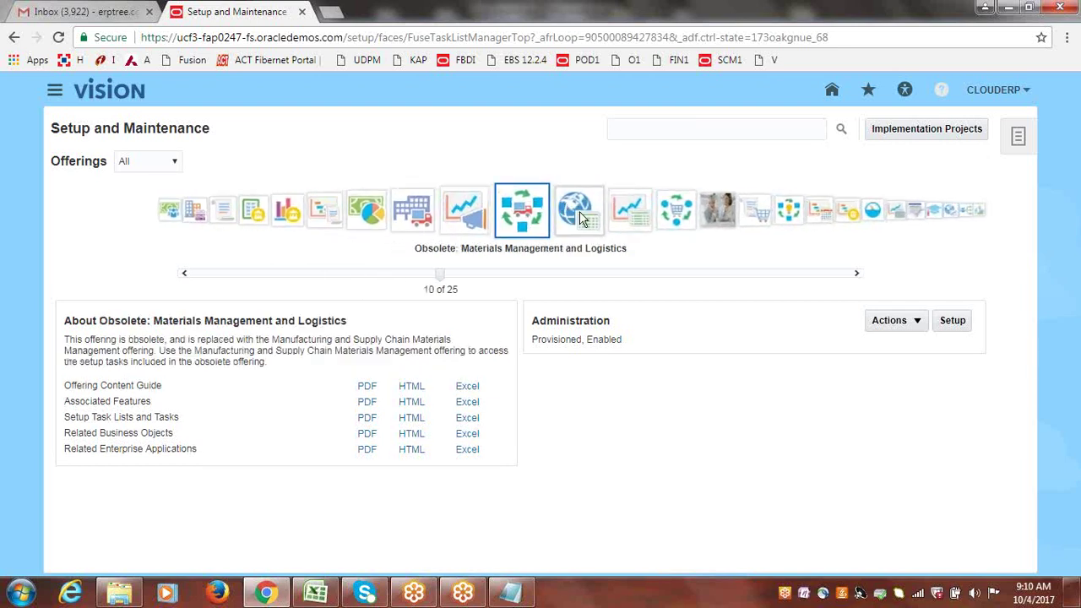
{"action": "left_click", "coordinate": [579, 212]}
{"action": "left_click", "coordinate": [580, 212]}
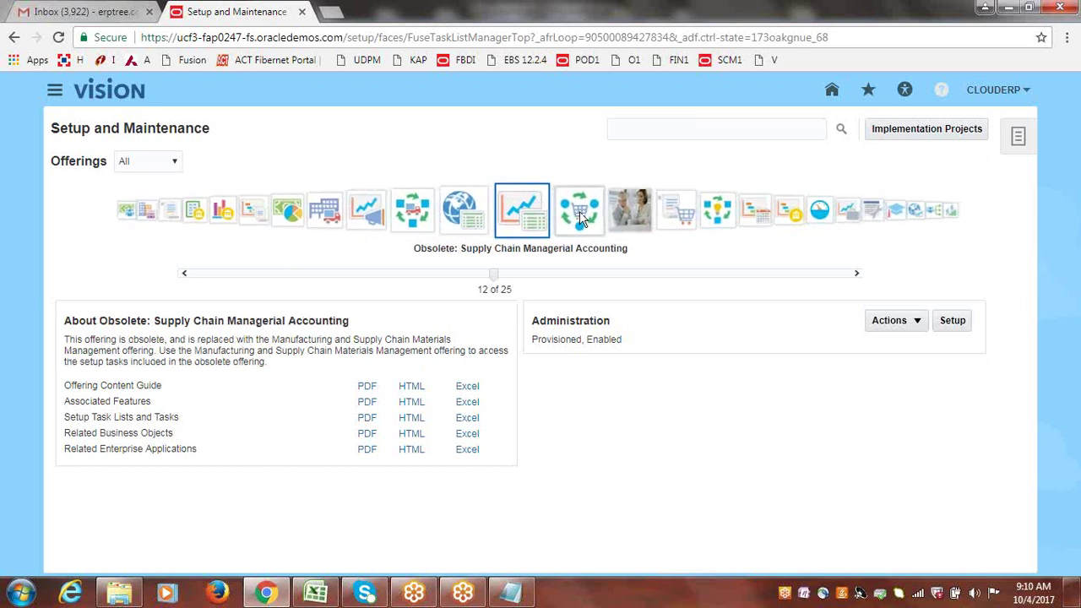
{"action": "left_click", "coordinate": [580, 216]}
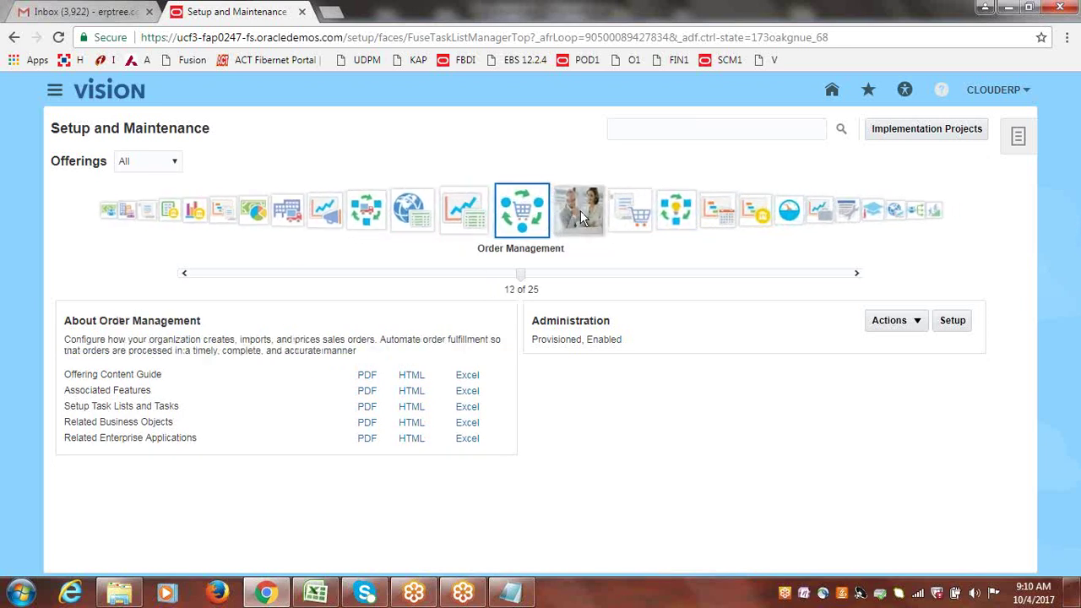
{"action": "left_click", "coordinate": [580, 218]}
{"action": "left_click", "coordinate": [579, 216]}
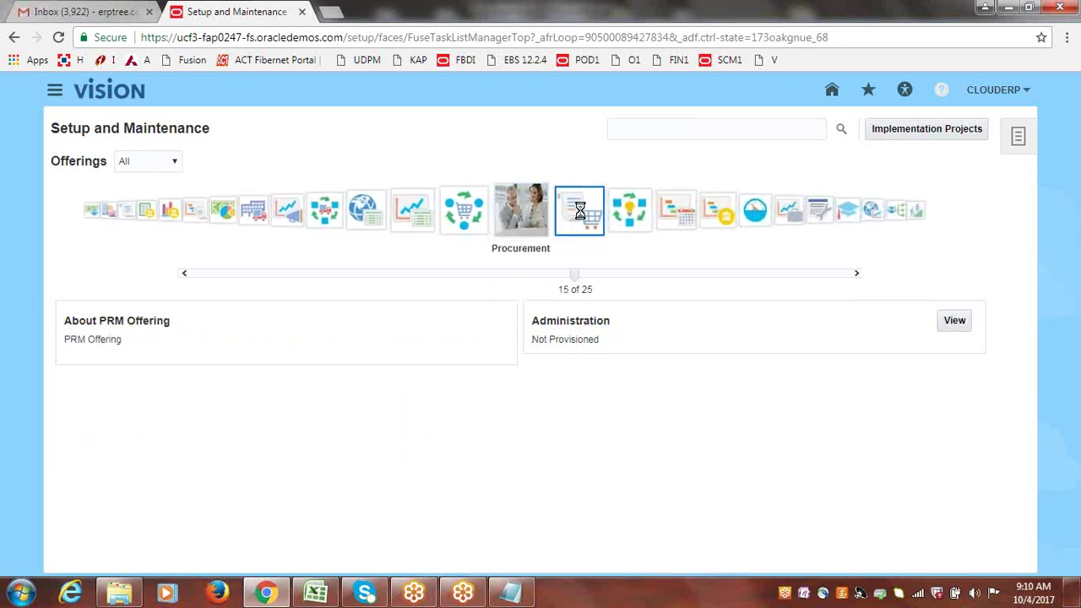
{"action": "left_click", "coordinate": [580, 211]}
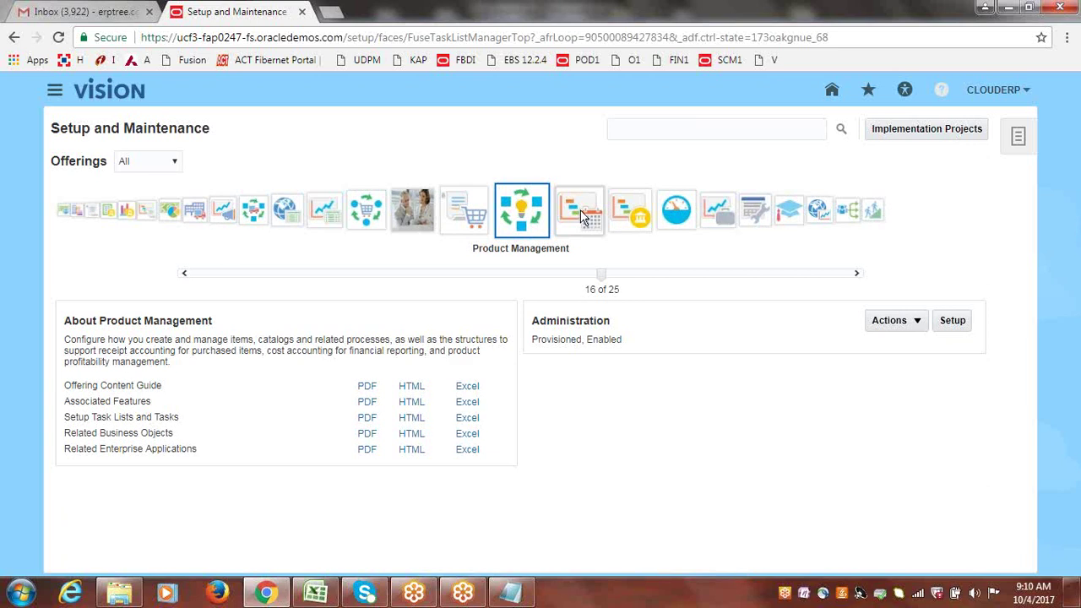
{"action": "left_click", "coordinate": [581, 212]}
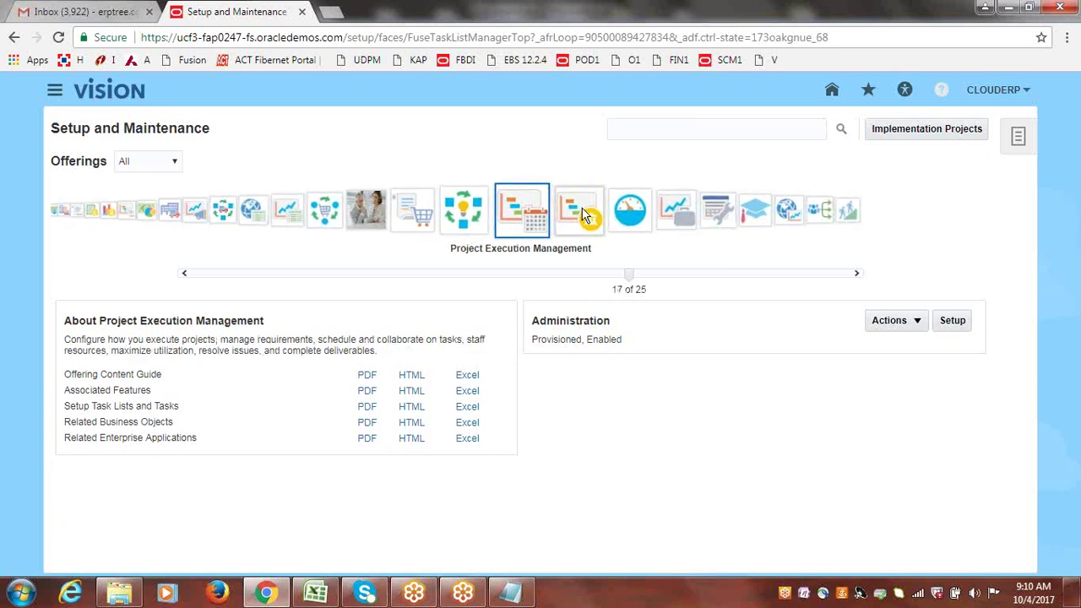
{"action": "left_click", "coordinate": [583, 216]}
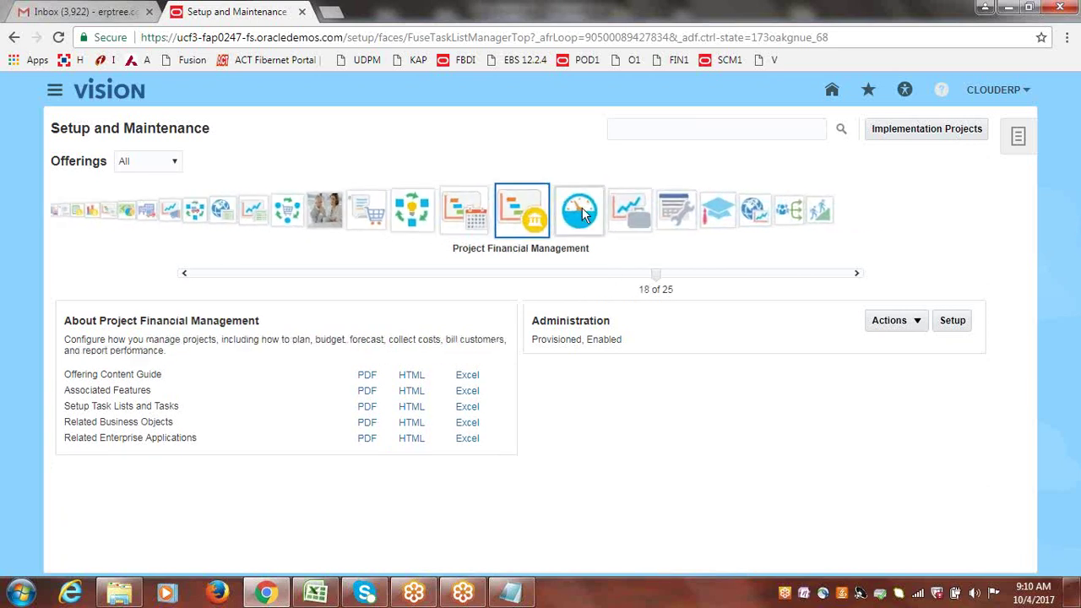
{"action": "left_click", "coordinate": [582, 215]}
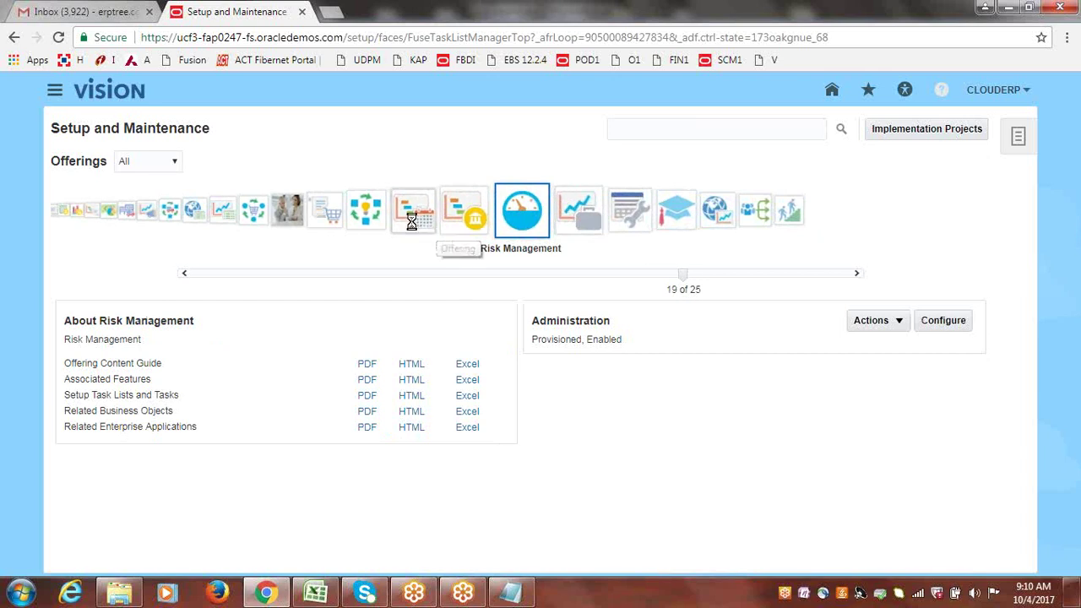
- Step back to Project Financial Management, then browse Sales through Workforce Development
{"action": "left_click", "coordinate": [432, 226]}
{"action": "left_click", "coordinate": [579, 211]}
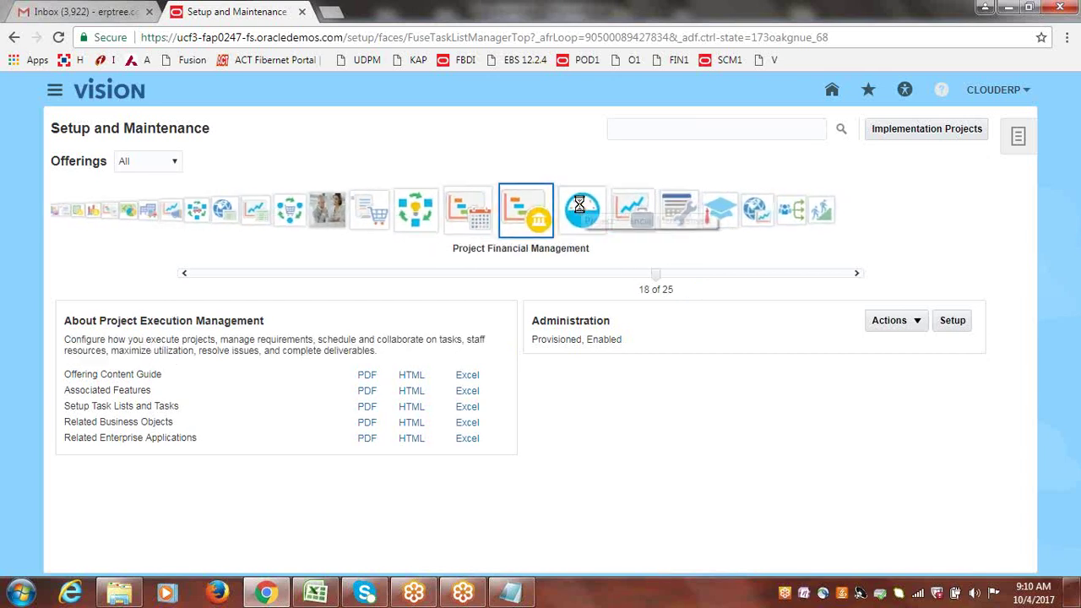
{"action": "left_click", "coordinate": [608, 212]}
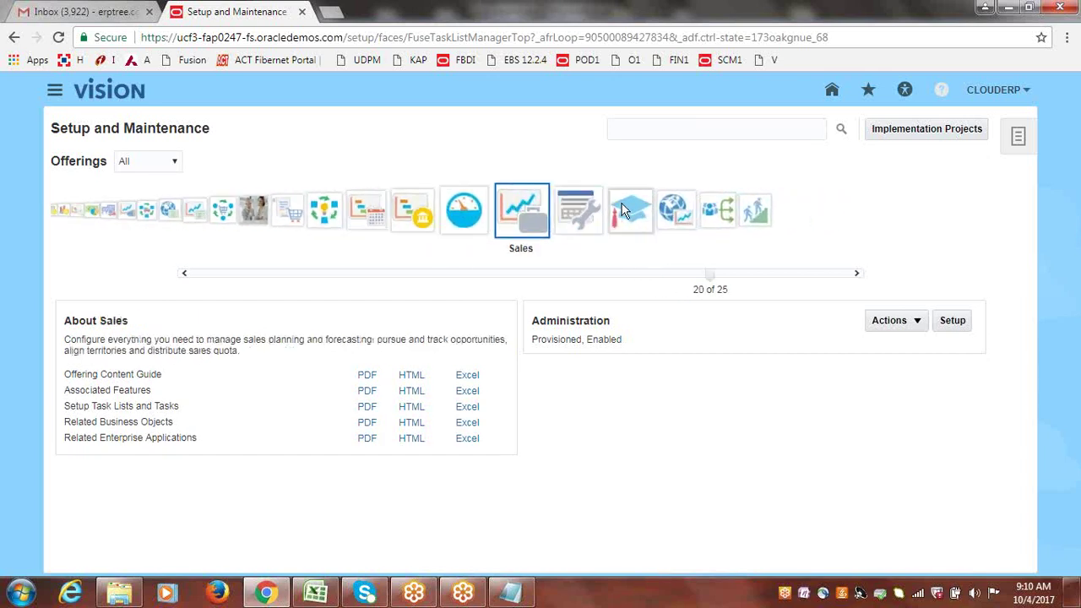
{"action": "left_click", "coordinate": [592, 219]}
{"action": "left_click", "coordinate": [581, 217]}
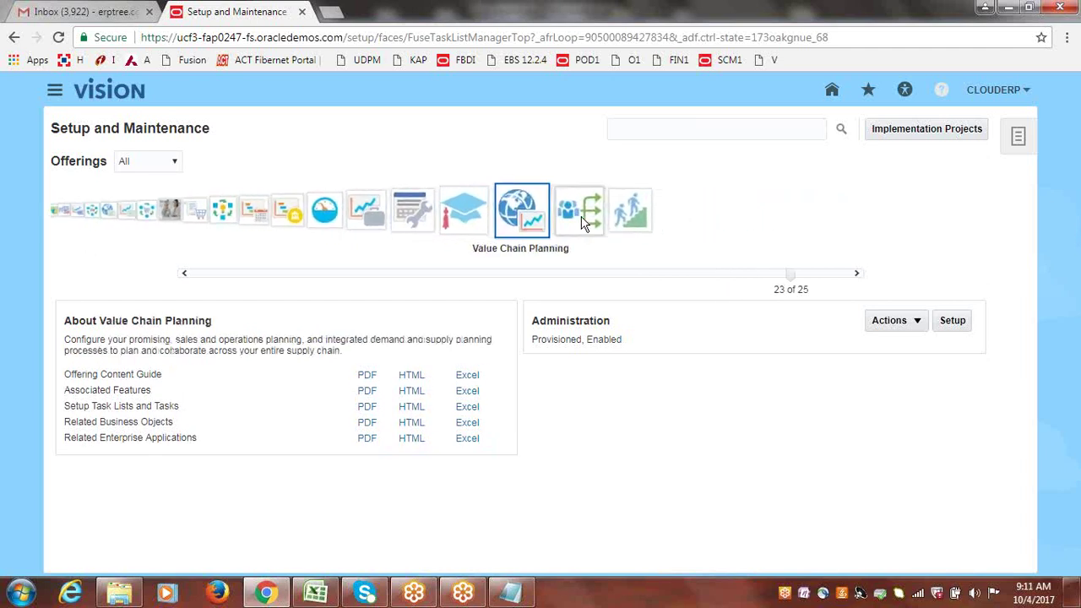
{"action": "left_click", "coordinate": [583, 221]}
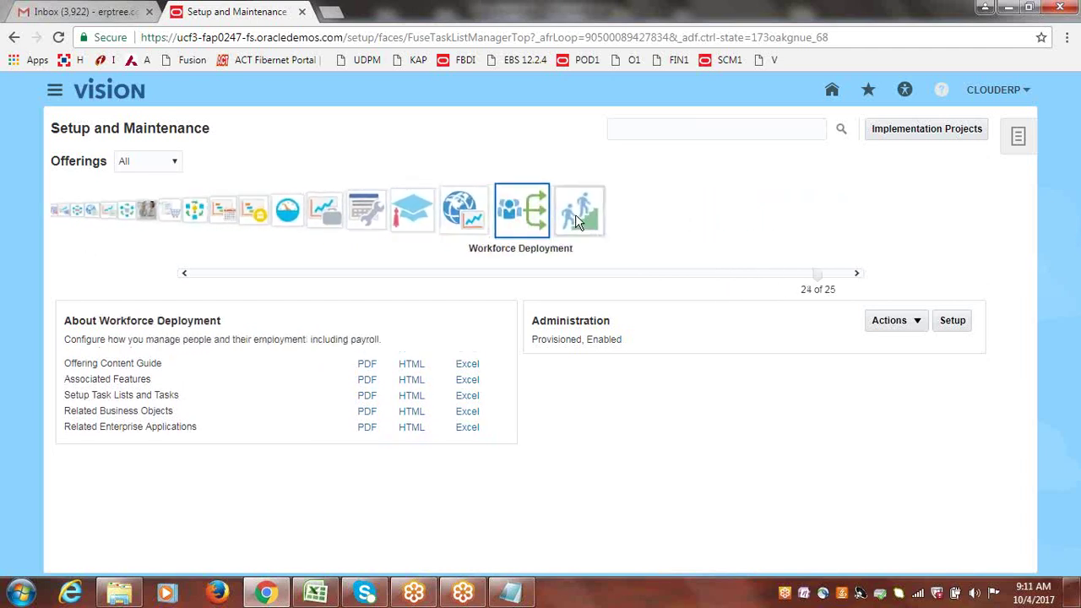
{"action": "left_click", "coordinate": [579, 217]}
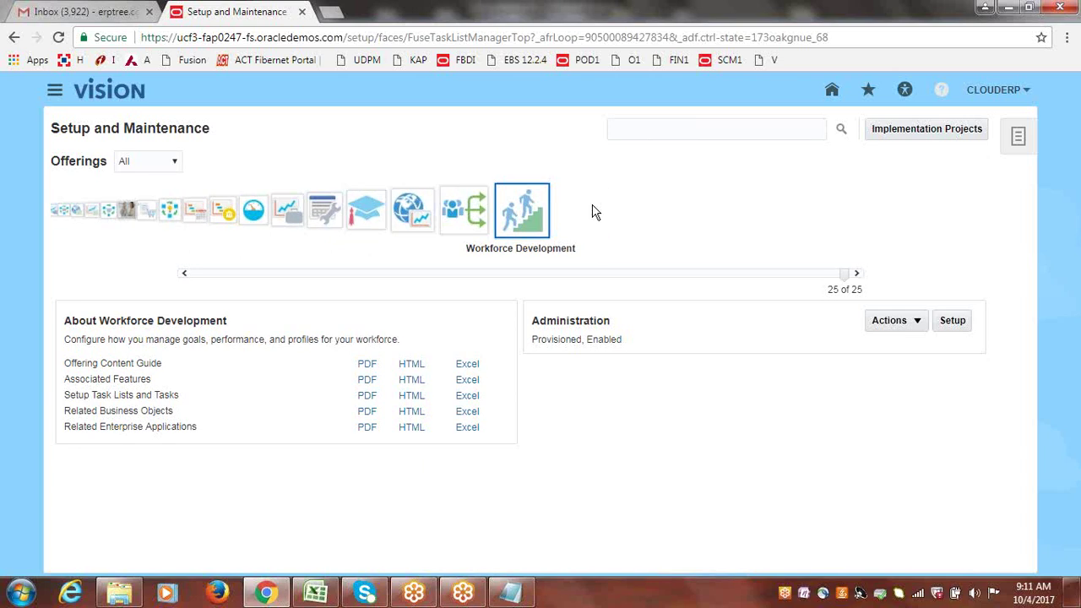
{"action": "left_click", "coordinate": [464, 215]}
- Show Workforce Deployment (24 of 25), filter offerings to Provisioned, then back to All
{"action": "left_click", "coordinate": [569, 221]}
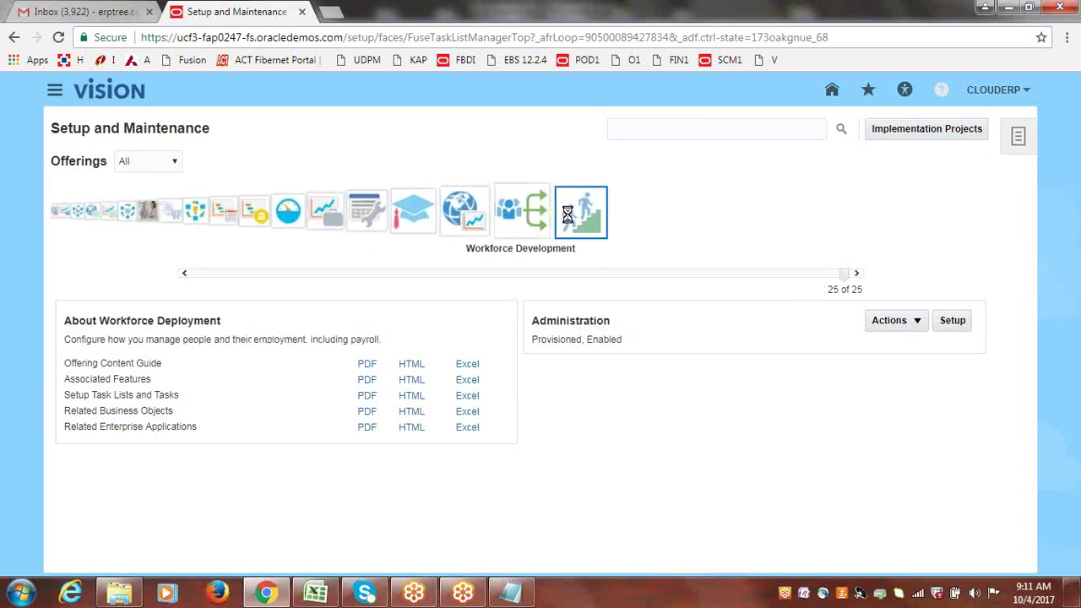
{"action": "left_click", "coordinate": [465, 216]}
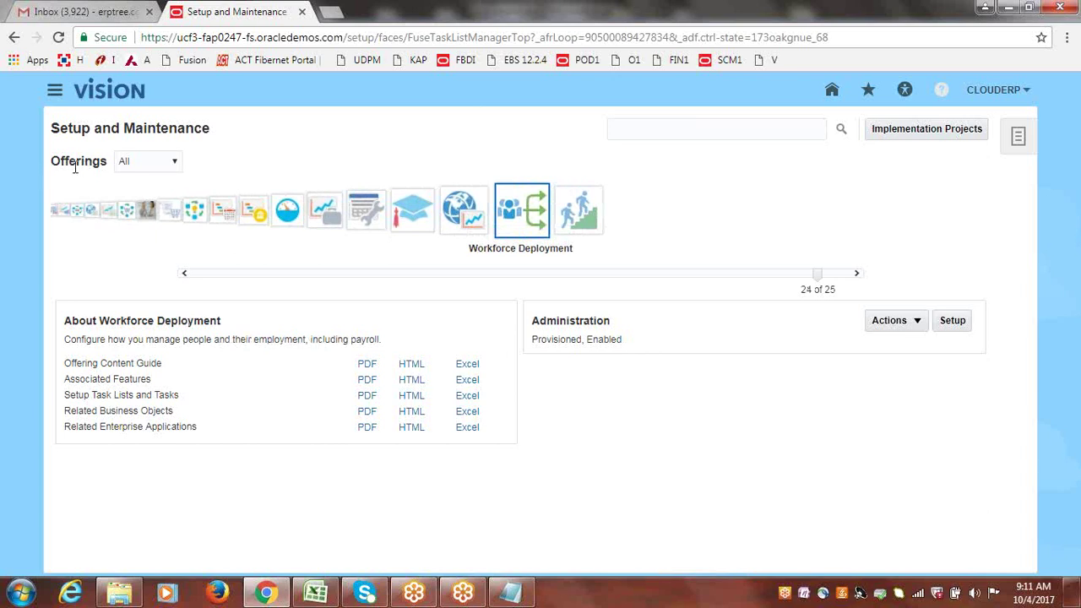
{"action": "left_click", "coordinate": [175, 165]}
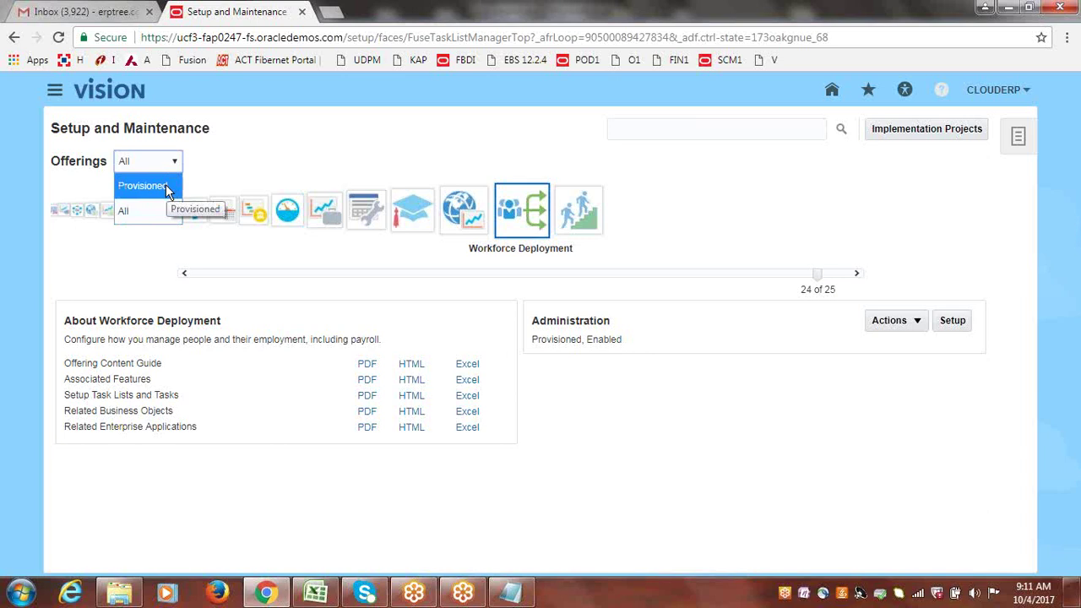
{"action": "left_click", "coordinate": [166, 187]}
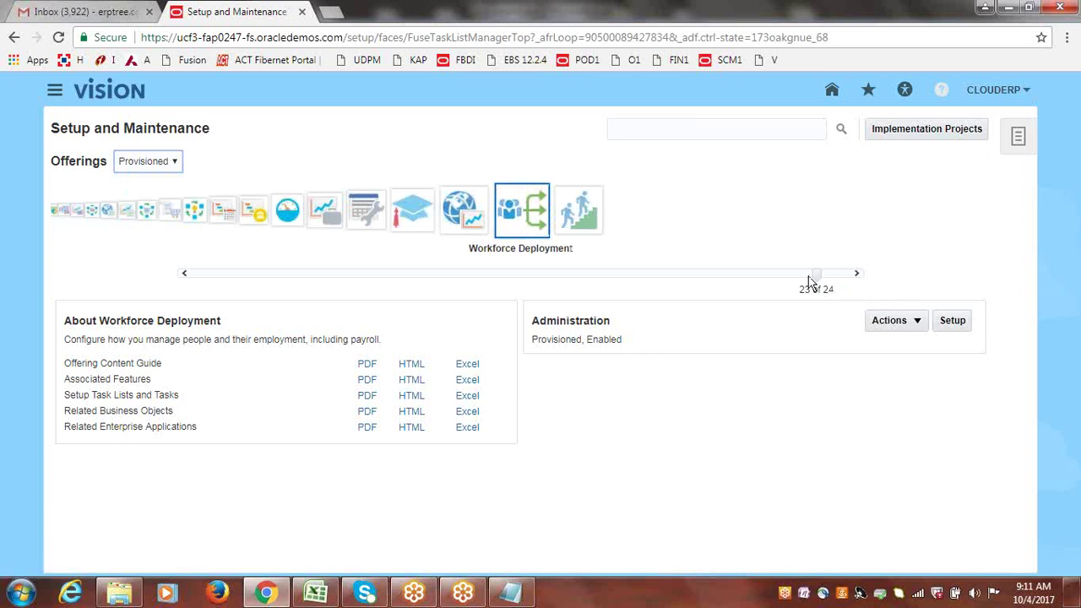
{"action": "left_click", "coordinate": [175, 162]}
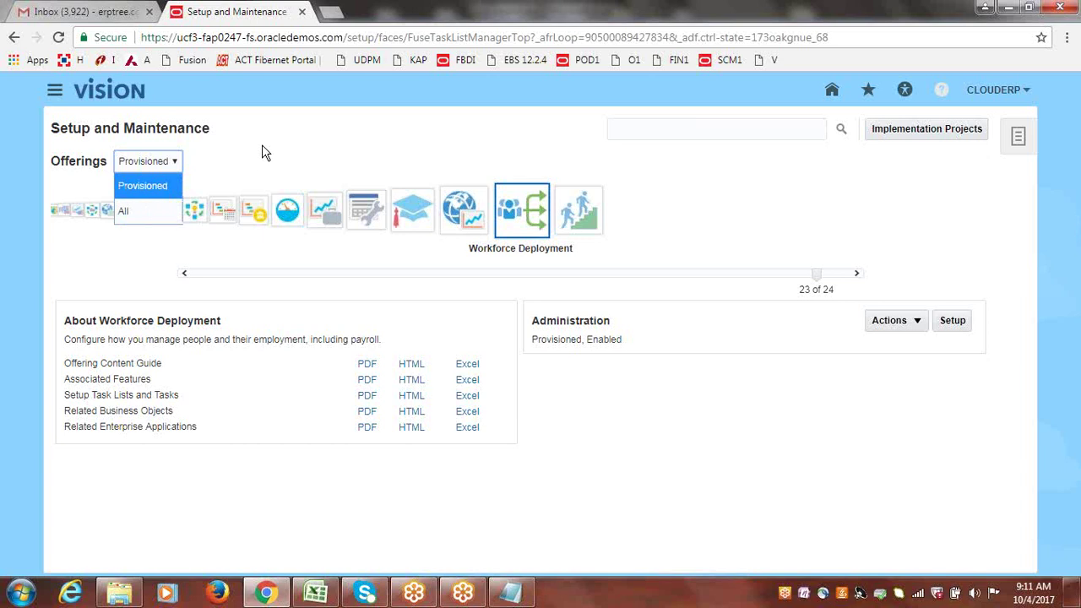
{"action": "left_click", "coordinate": [137, 212]}
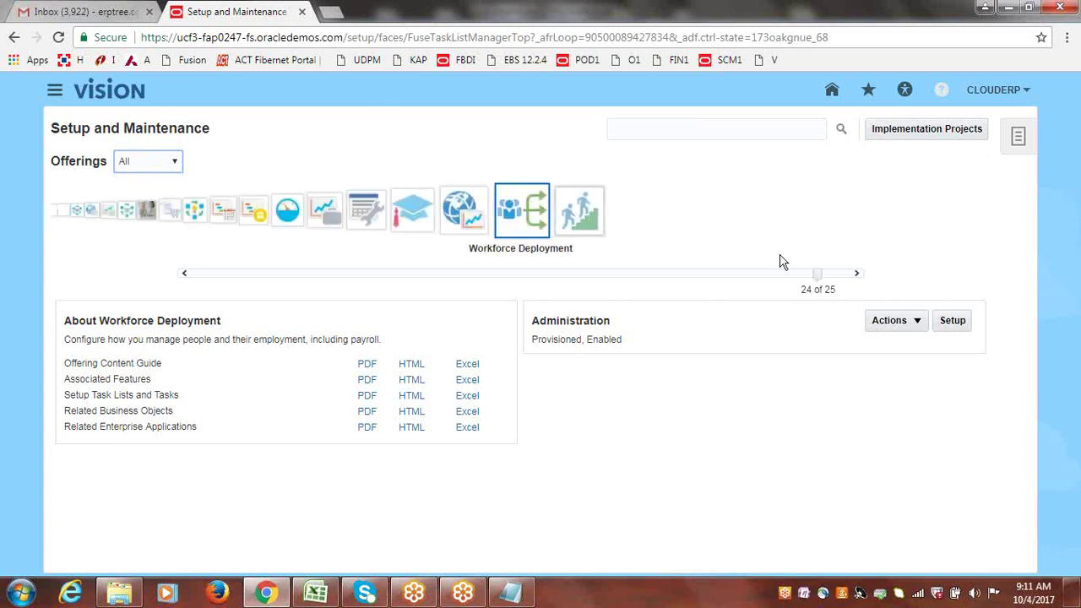
- Page the offerings carousel back to the start and select Financials (4 of 25)
{"action": "left_click", "coordinate": [193, 286]}
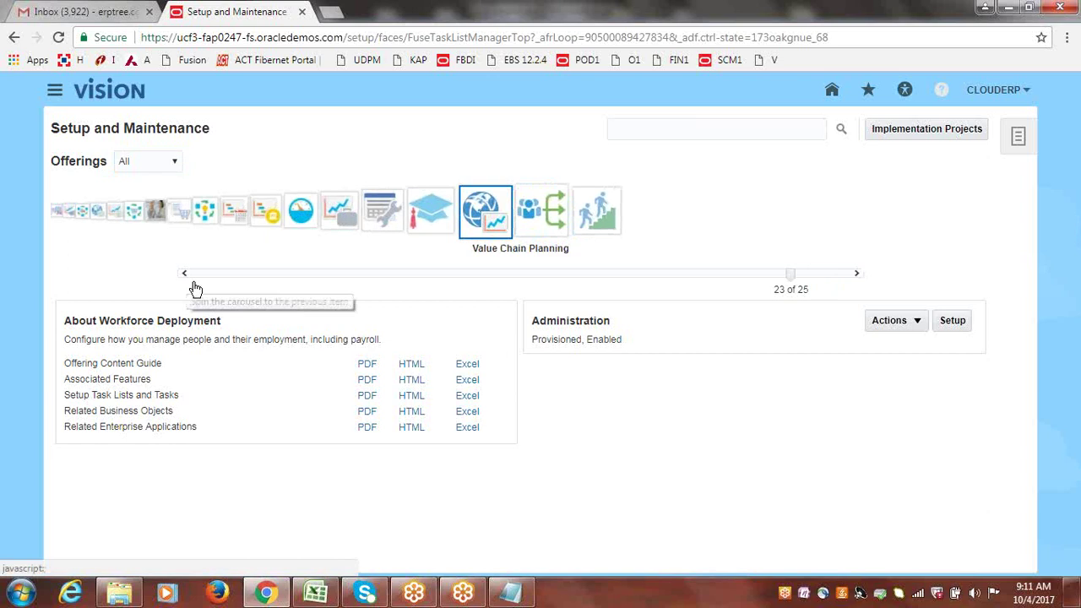
{"action": "left_click", "coordinate": [194, 286]}
{"action": "left_click", "coordinate": [193, 285]}
{"action": "left_click", "coordinate": [193, 286]}
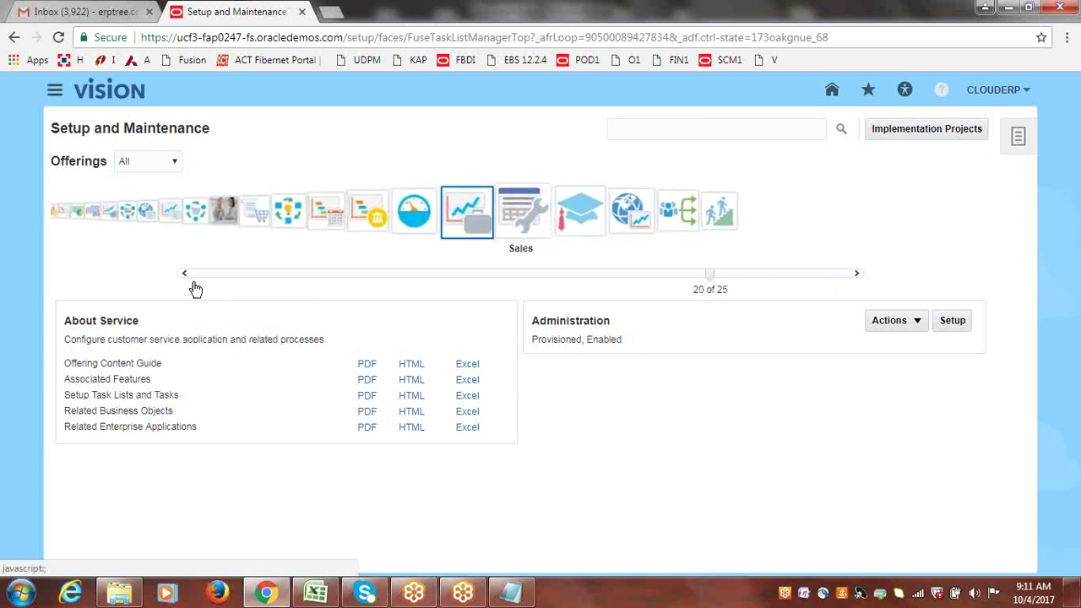
{"action": "left_click", "coordinate": [193, 286]}
{"action": "left_click", "coordinate": [193, 285]}
{"action": "left_click", "coordinate": [193, 286]}
{"action": "left_click", "coordinate": [193, 285]}
{"action": "left_click", "coordinate": [193, 285]}
{"action": "left_click", "coordinate": [193, 286]}
{"action": "left_click", "coordinate": [193, 285]}
{"action": "left_click", "coordinate": [193, 285]}
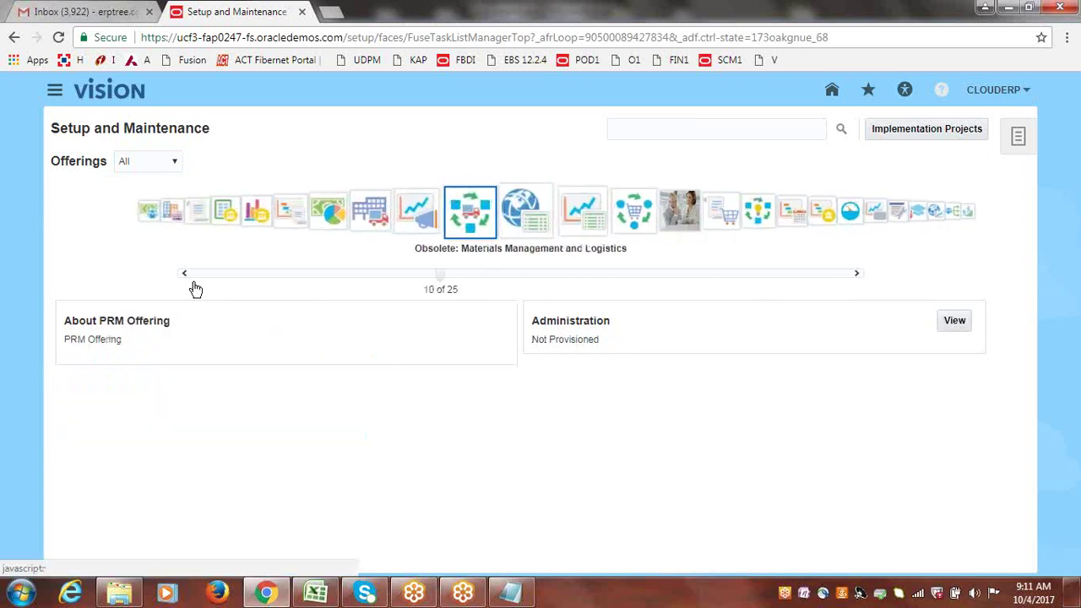
{"action": "left_click", "coordinate": [193, 286]}
{"action": "left_click", "coordinate": [194, 286]}
{"action": "left_click", "coordinate": [194, 286]}
{"action": "left_click", "coordinate": [194, 285]}
{"action": "left_click", "coordinate": [194, 285]}
{"action": "left_click", "coordinate": [193, 285]}
{"action": "left_click", "coordinate": [193, 285]}
{"action": "left_click", "coordinate": [193, 285]}
{"action": "left_click", "coordinate": [193, 285]}
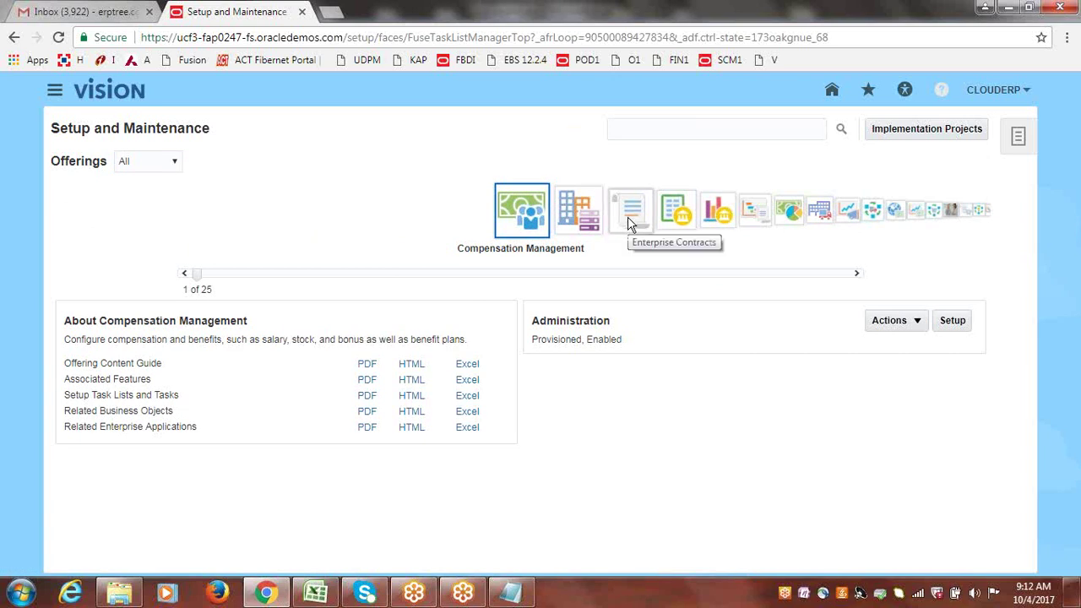
{"action": "left_click", "coordinate": [675, 215]}
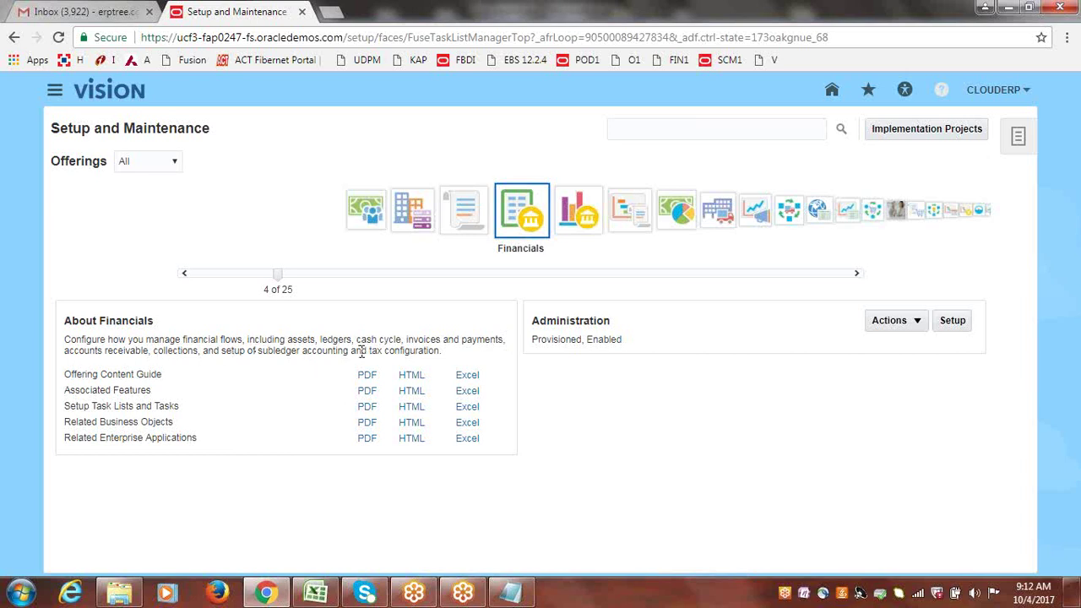
{"action": "left_click_drag", "start_coordinate": [369, 351], "coordinate": [442, 352]}
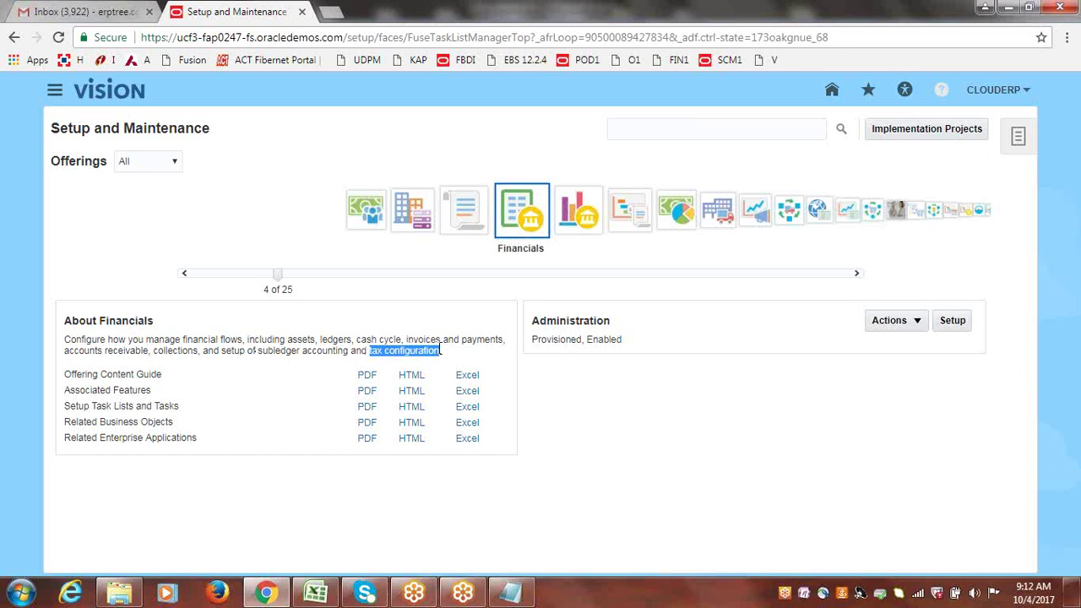
{"action": "left_click", "coordinate": [554, 377]}
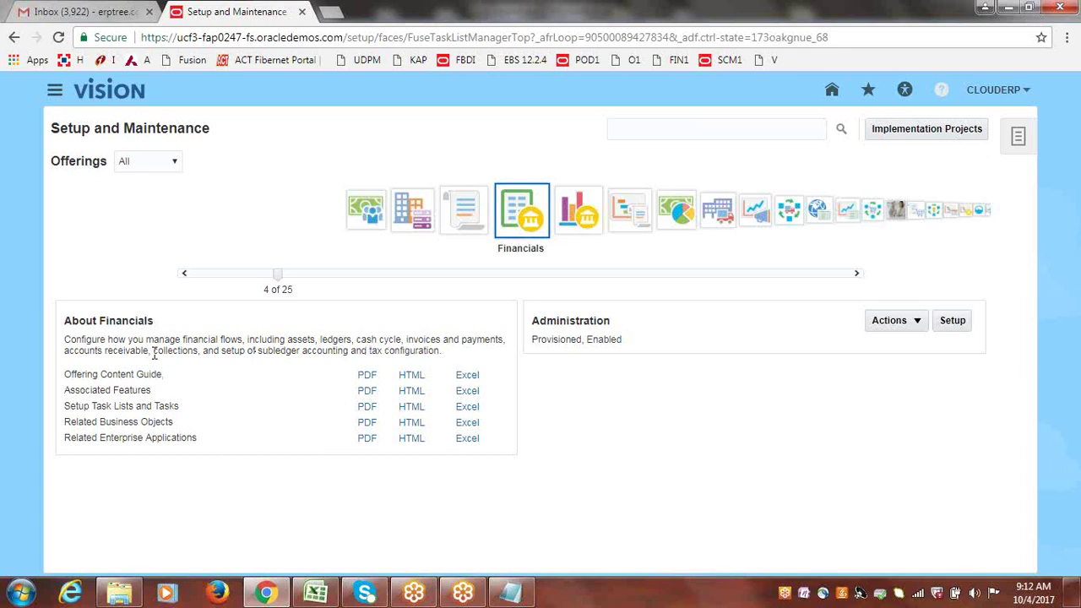
{"action": "left_click_drag", "start_coordinate": [154, 351], "coordinate": [201, 353]}
{"action": "left_click", "coordinate": [229, 378]}
{"action": "left_click_drag", "start_coordinate": [65, 374], "coordinate": [152, 390]}
{"action": "left_click", "coordinate": [240, 393]}
{"action": "left_click_drag", "start_coordinate": [66, 375], "coordinate": [169, 380]}
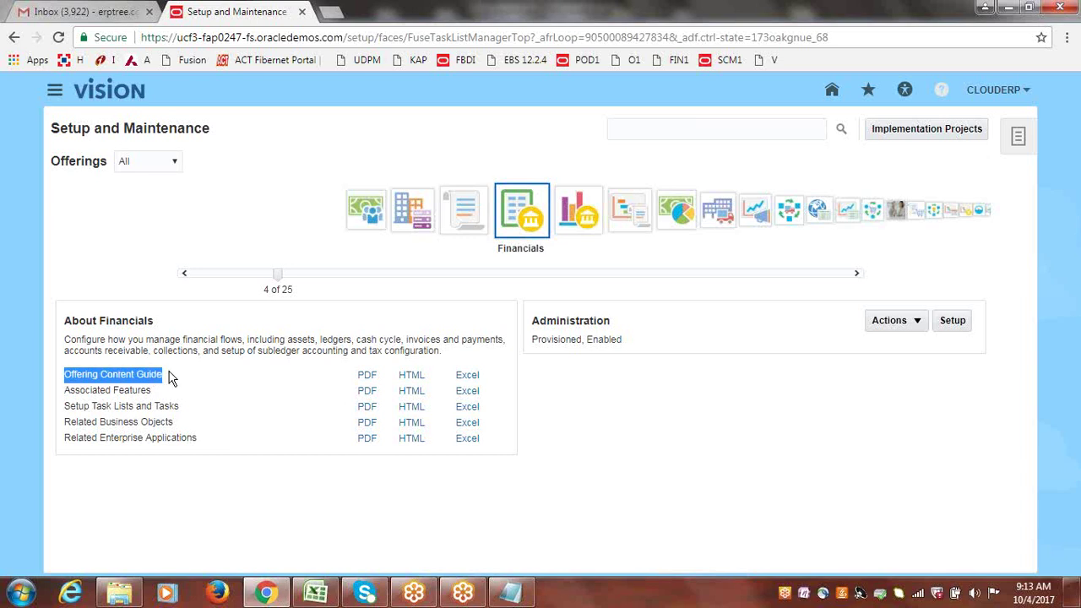
{"action": "left_click", "coordinate": [255, 369]}
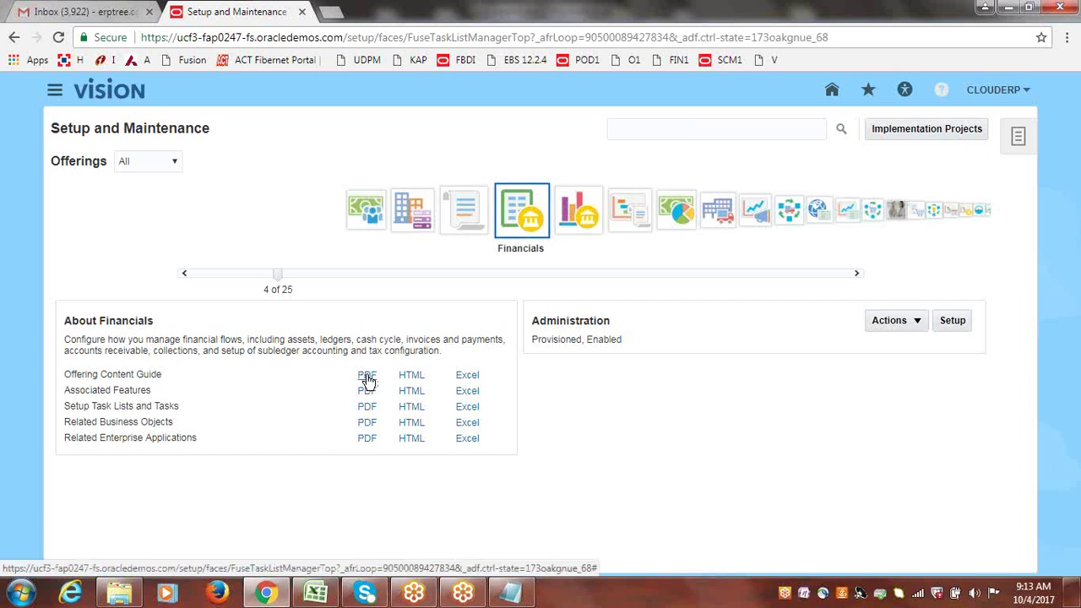
- Download the Financials Offering Content Guide as PDF and open the downloaded file
{"action": "left_click", "coordinate": [367, 378]}
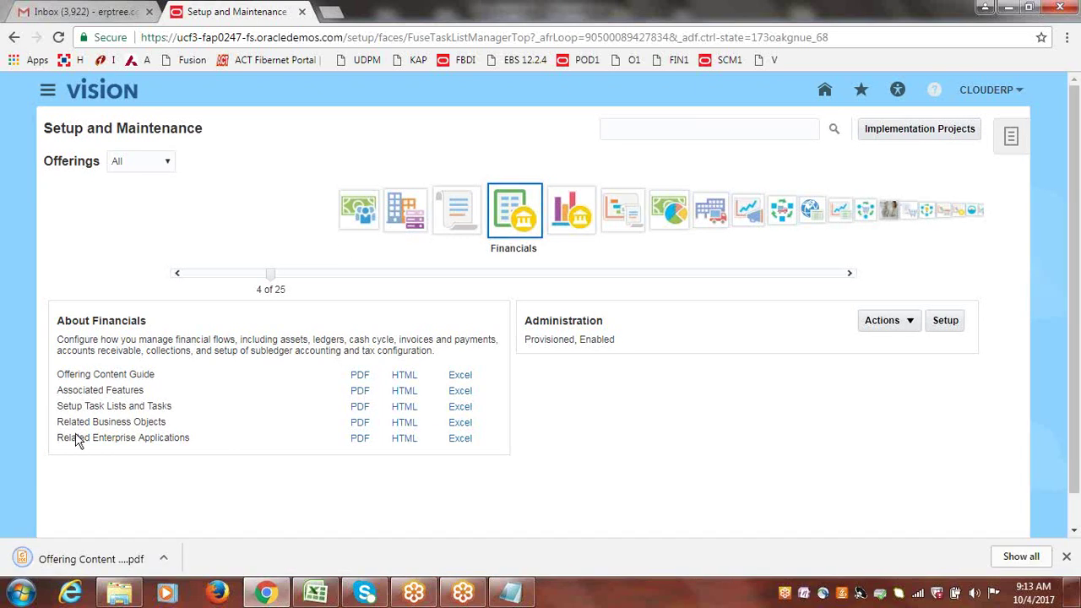
{"action": "left_click", "coordinate": [74, 560]}
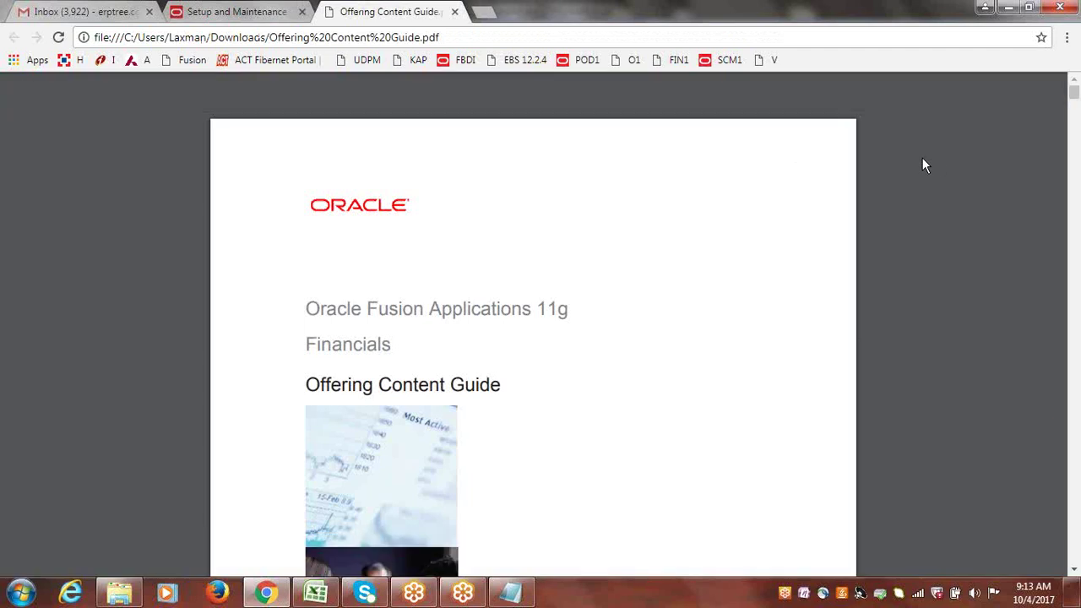
{"action": "mouse_move", "coordinate": [970, 91]}
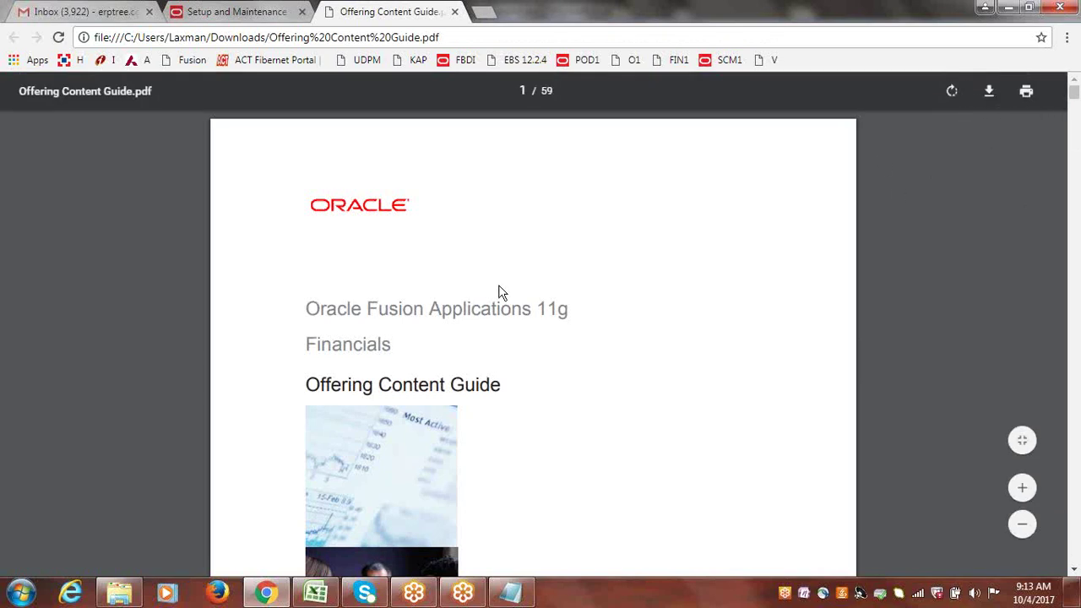
- Highlight words on the guide's cover title, such as 11g and Financials
{"action": "left_click_drag", "start_coordinate": [310, 309], "coordinate": [571, 310]}
{"action": "left_click", "coordinate": [542, 308]}
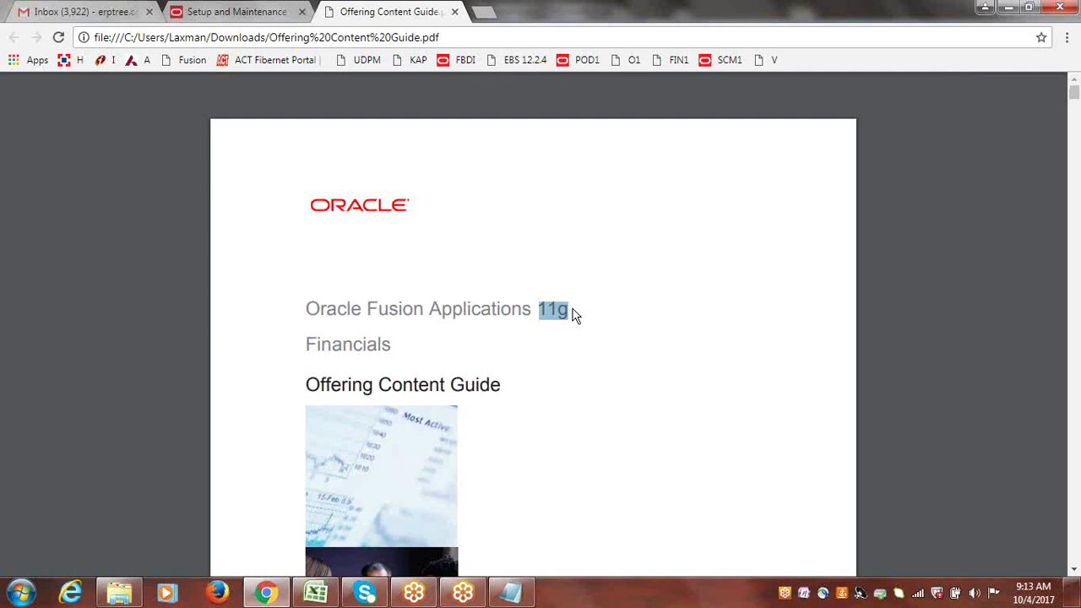
{"action": "left_click", "coordinate": [547, 309]}
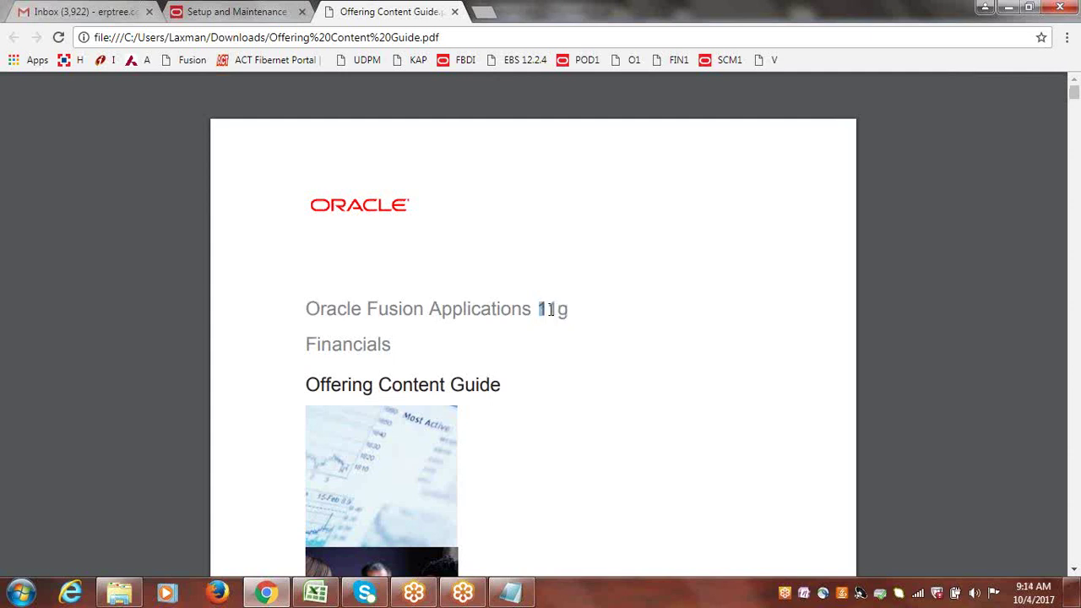
{"action": "double_click", "coordinate": [547, 309]}
{"action": "left_click", "coordinate": [566, 309]}
{"action": "left_click_drag", "start_coordinate": [568, 309], "coordinate": [532, 309]}
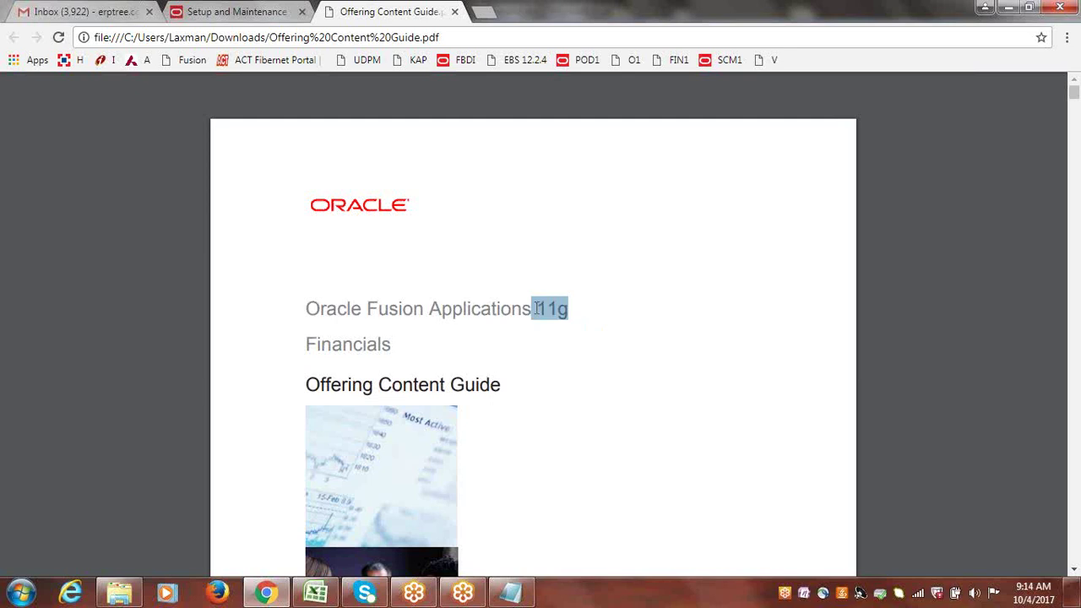
{"action": "left_click", "coordinate": [594, 312]}
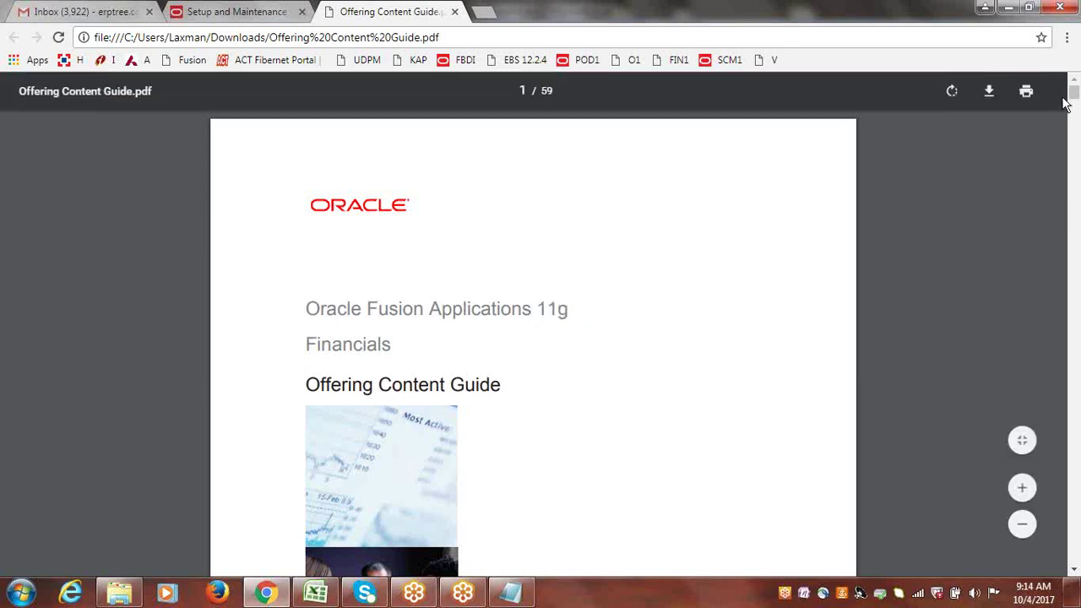
{"action": "double_click", "coordinate": [342, 349]}
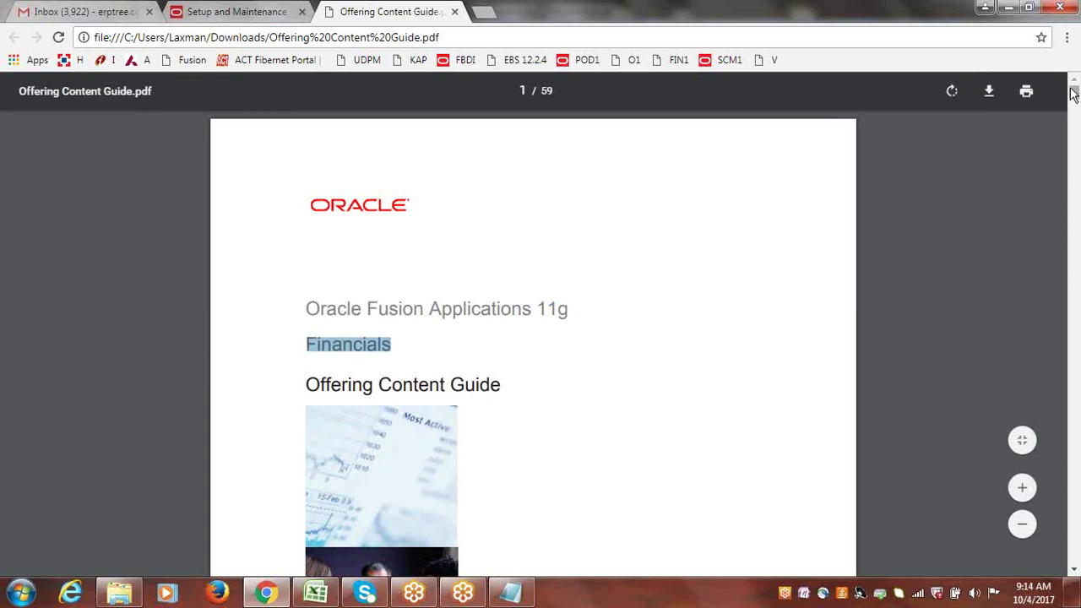
- Scroll past the table of contents to chapter 1 Order Fulfillment, 1.1 Process Customer Payments
{"action": "scroll", "coordinate": [1073, 106], "scroll_direction": "down", "scroll_amount": 7}
{"action": "scroll", "coordinate": [1074, 102], "scroll_direction": "down", "scroll_amount": 3}
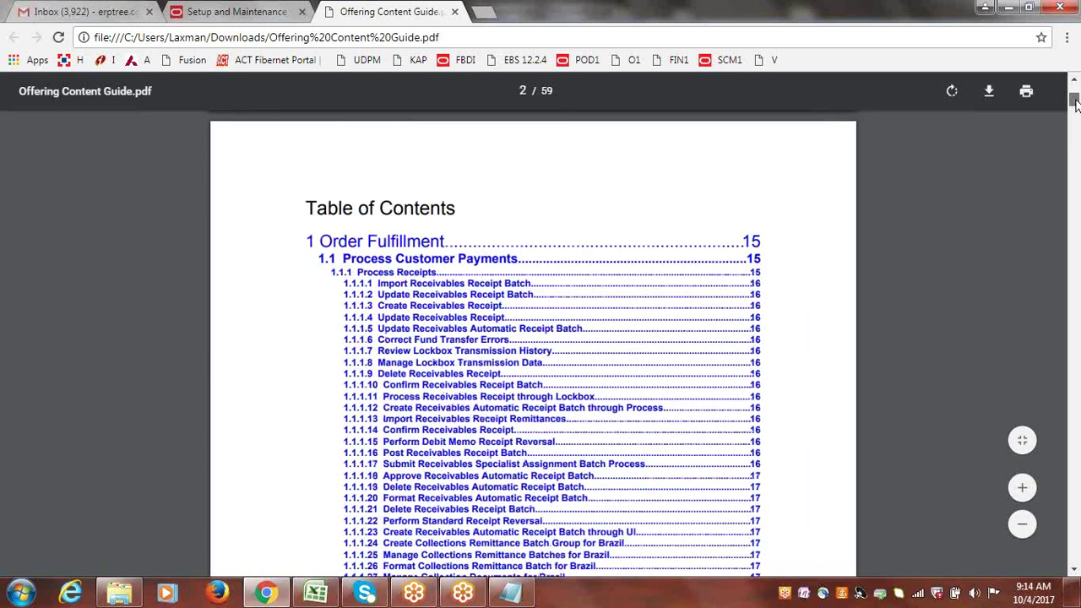
{"action": "scroll", "coordinate": [1074, 101], "scroll_direction": "down", "scroll_amount": 1}
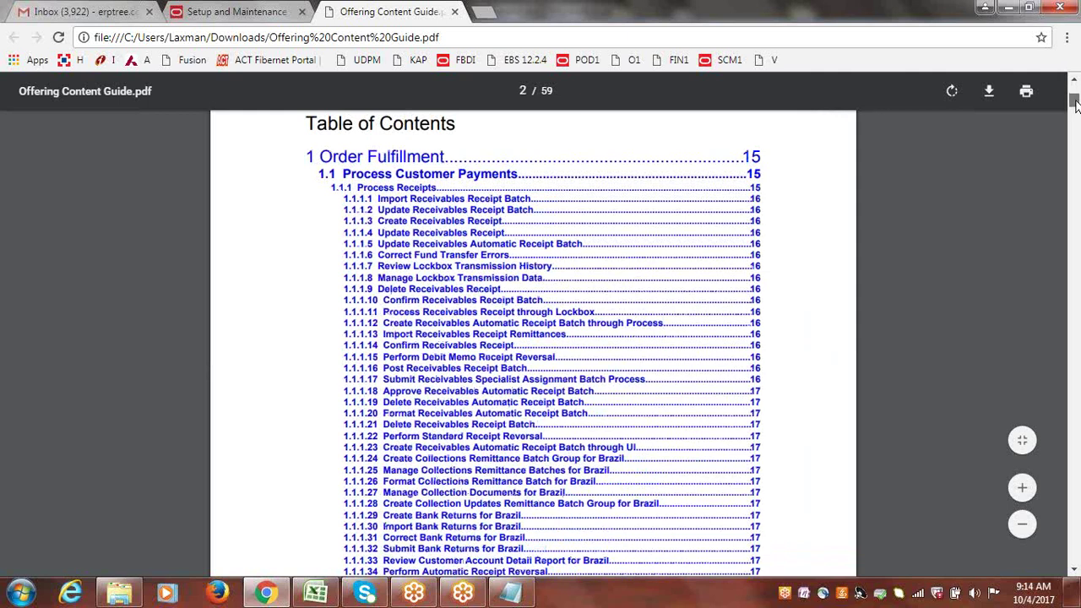
{"action": "left_click_drag", "start_coordinate": [1074, 101], "coordinate": [1076, 133]}
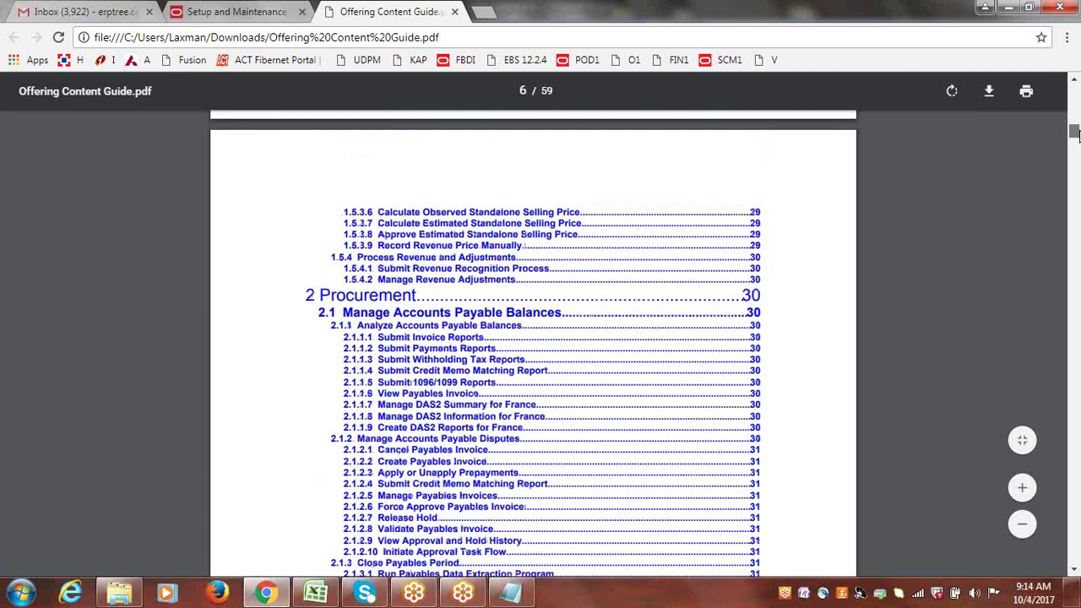
{"action": "left_click_drag", "start_coordinate": [1076, 135], "coordinate": [1075, 138]}
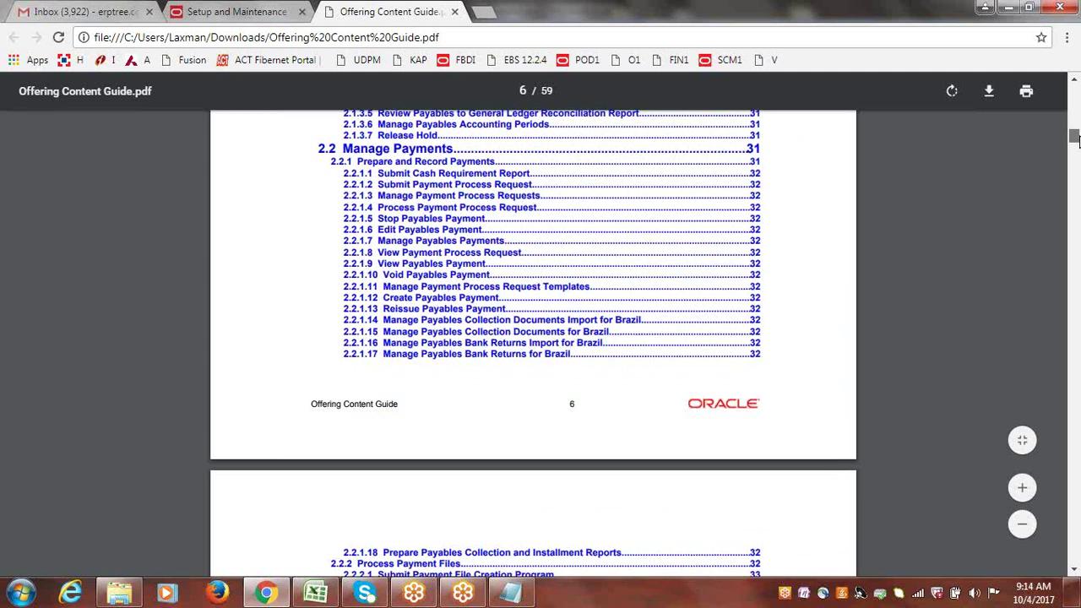
{"action": "left_click_drag", "start_coordinate": [1076, 140], "coordinate": [1076, 151]}
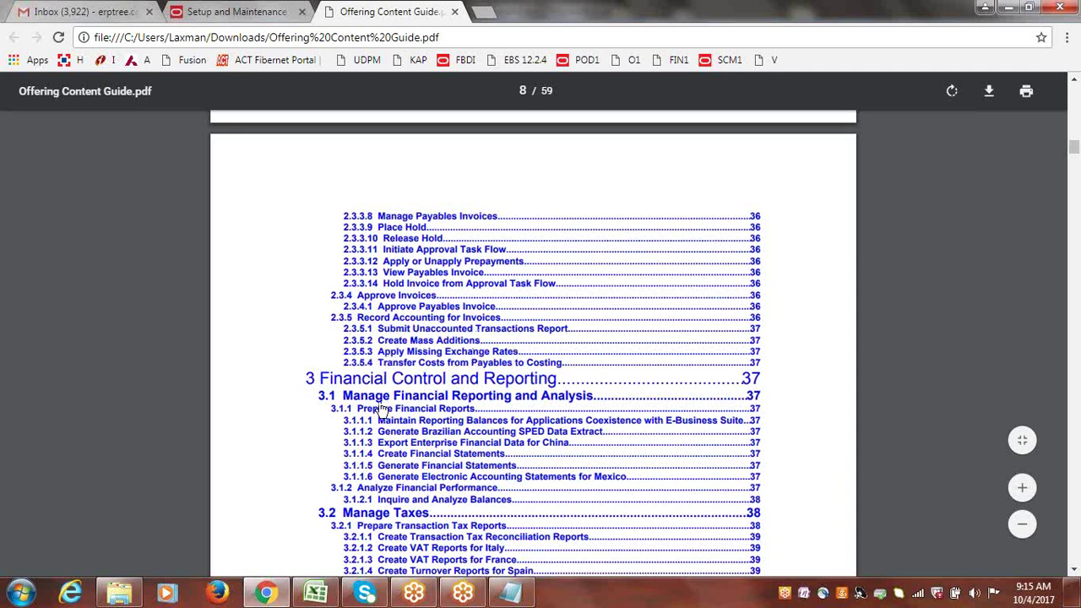
{"action": "left_click", "coordinate": [1076, 572]}
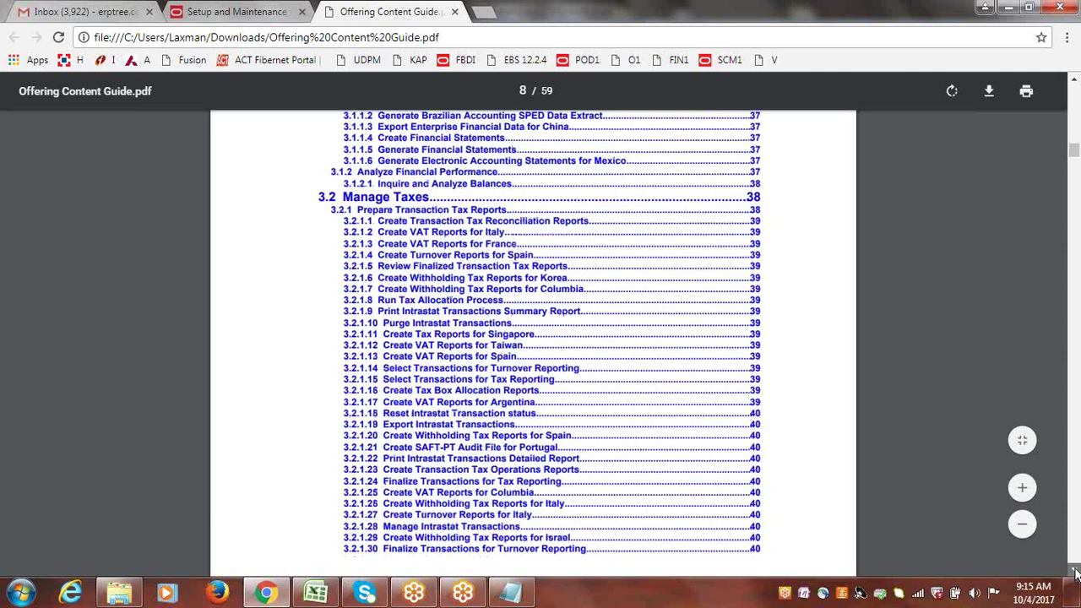
{"action": "left_click", "coordinate": [1076, 573]}
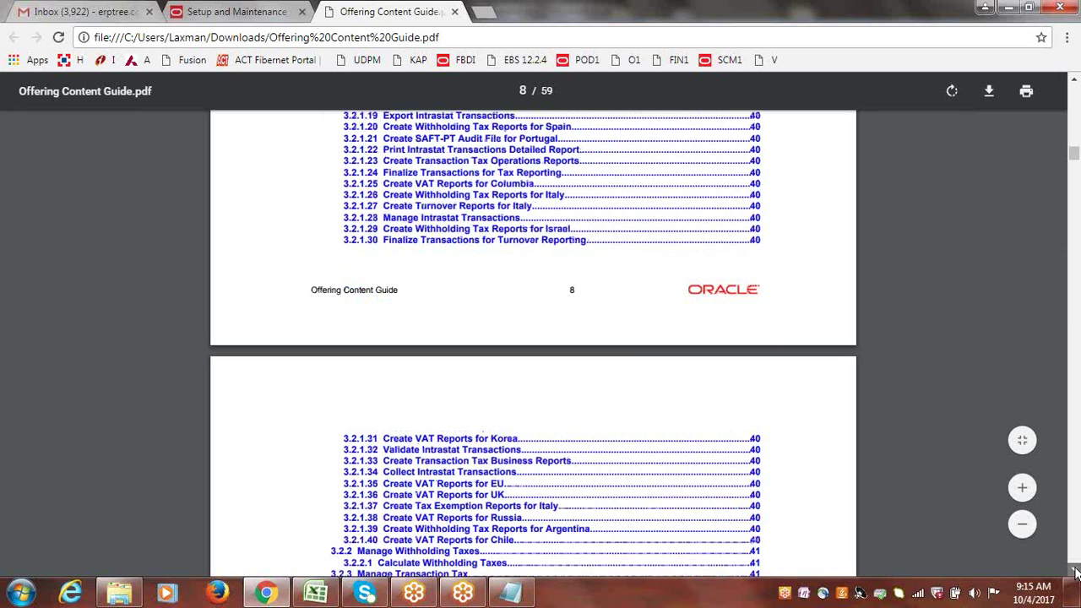
{"action": "left_click", "coordinate": [1076, 572]}
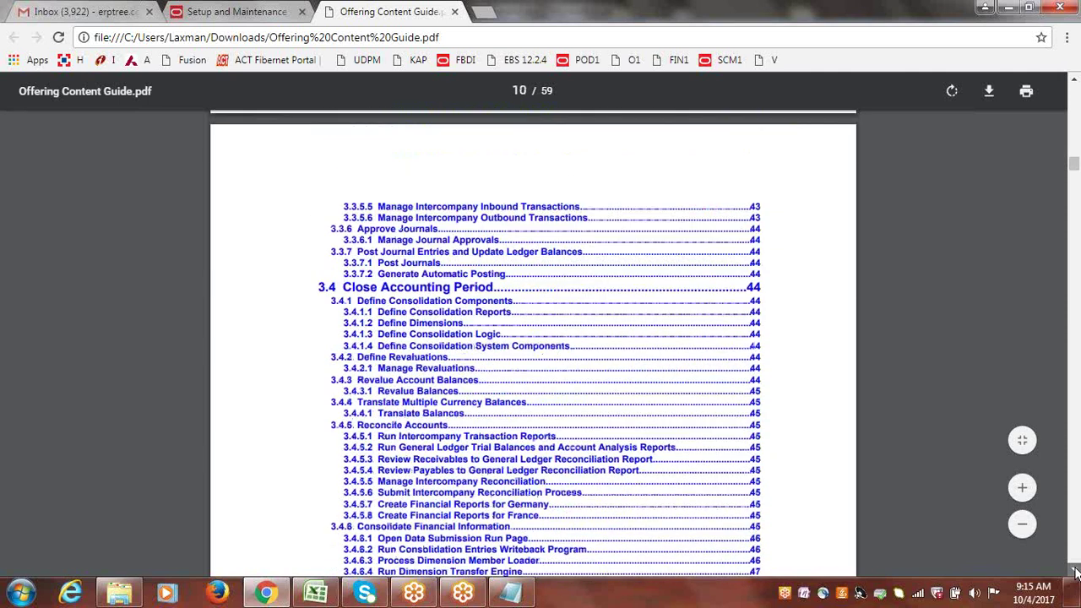
{"action": "left_click", "coordinate": [1076, 573]}
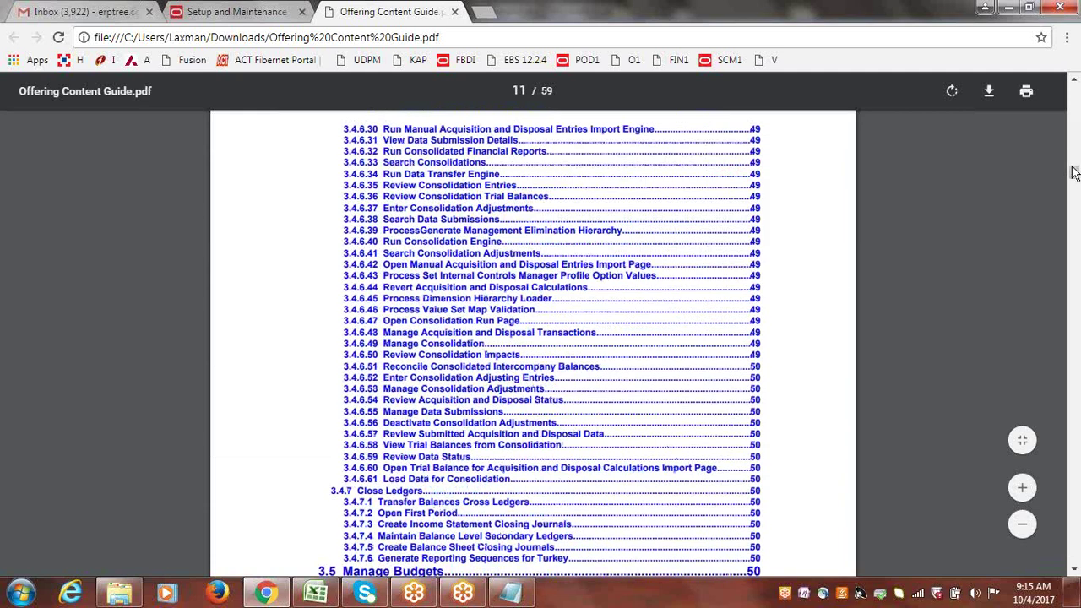
{"action": "left_click_drag", "start_coordinate": [1074, 172], "coordinate": [1071, 207]}
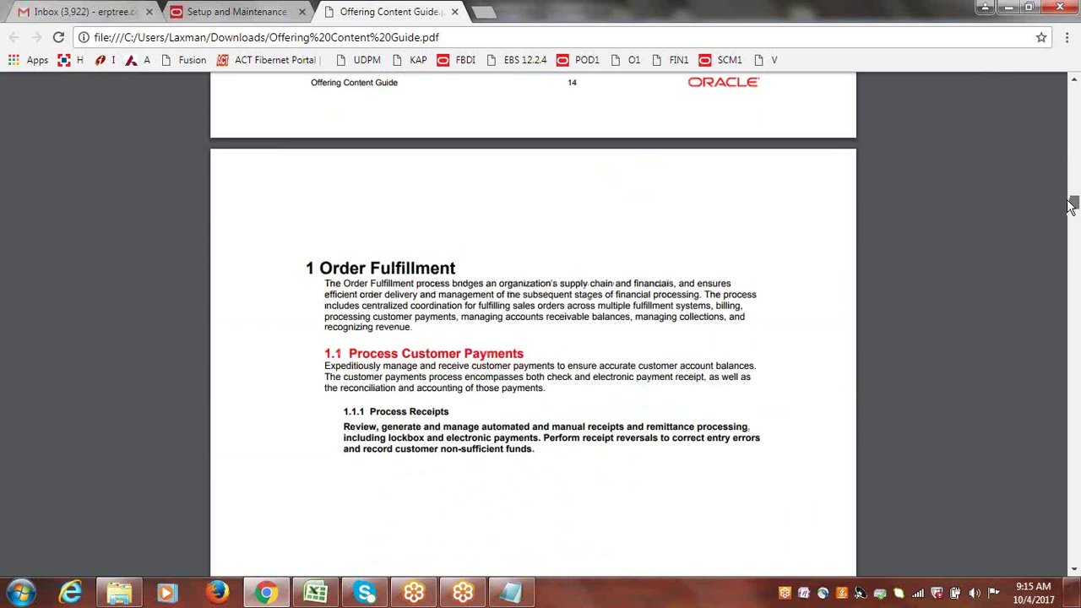
- Highlight the Process Customer Payments description and the Process Receipts heading and description
{"action": "scroll", "coordinate": [1070, 207], "scroll_direction": "down", "scroll_amount": 2}
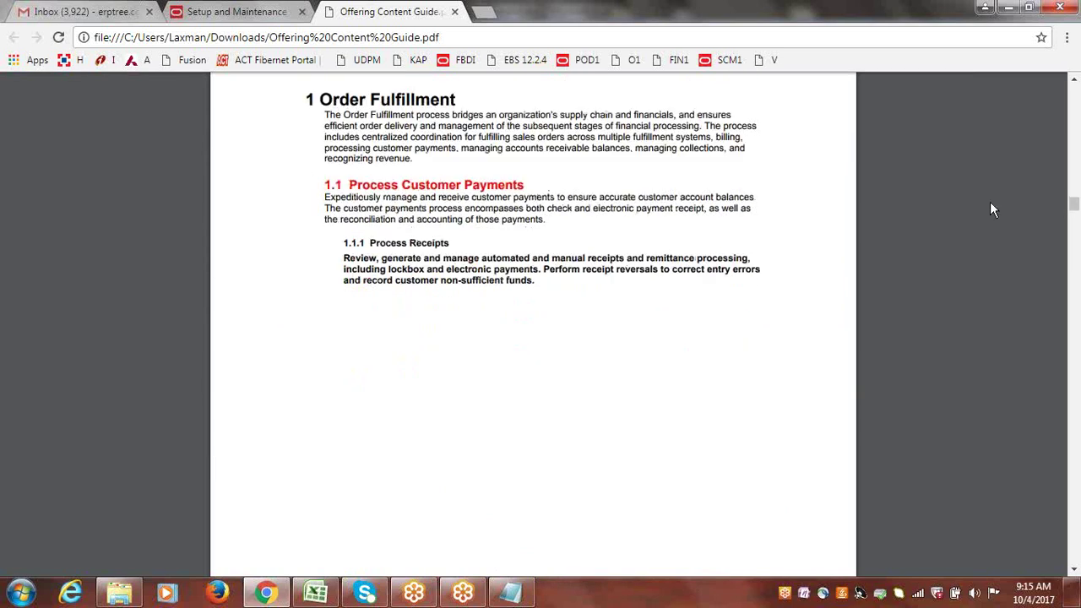
{"action": "left_click_drag", "start_coordinate": [325, 197], "coordinate": [563, 225]}
{"action": "left_click_drag", "start_coordinate": [370, 243], "coordinate": [449, 245]}
{"action": "left_click_drag", "start_coordinate": [535, 284], "coordinate": [335, 258]}
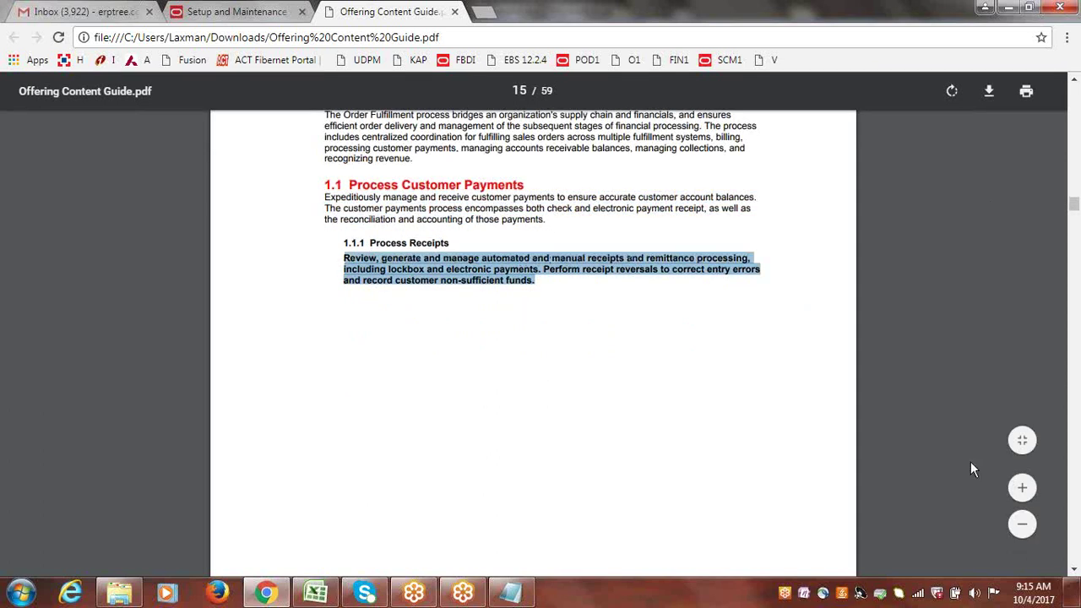
- Scroll on through pages 15–21 and beyond, then back to page 1 of 59
{"action": "left_click", "coordinate": [1075, 574]}
{"action": "left_click_drag", "start_coordinate": [1075, 574], "coordinate": [1075, 574]}
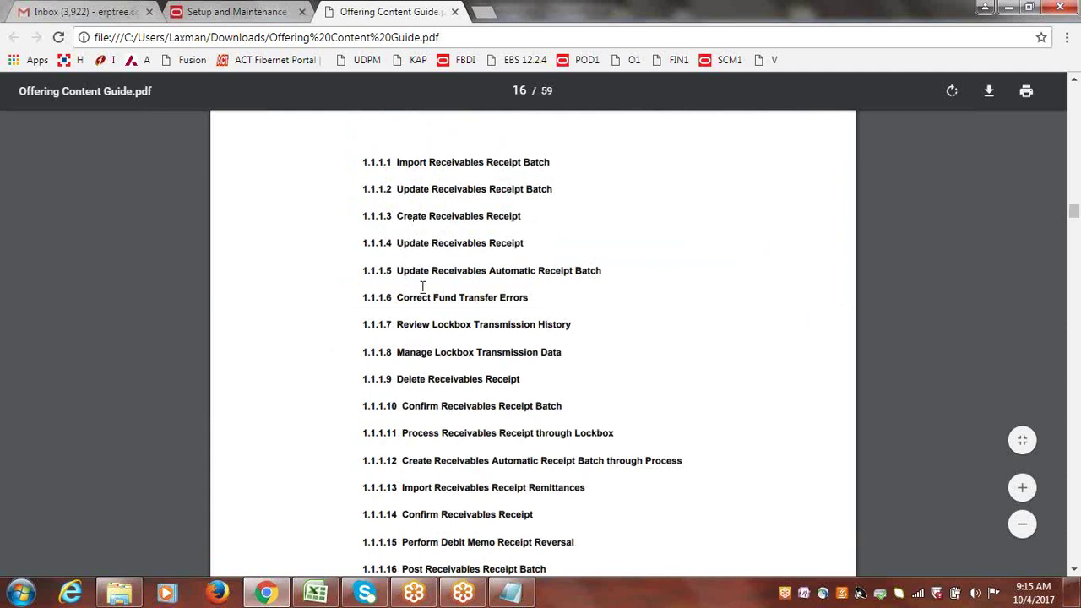
{"action": "left_click", "coordinate": [1075, 571]}
{"action": "left_click_drag", "start_coordinate": [1075, 570], "coordinate": [1075, 570]}
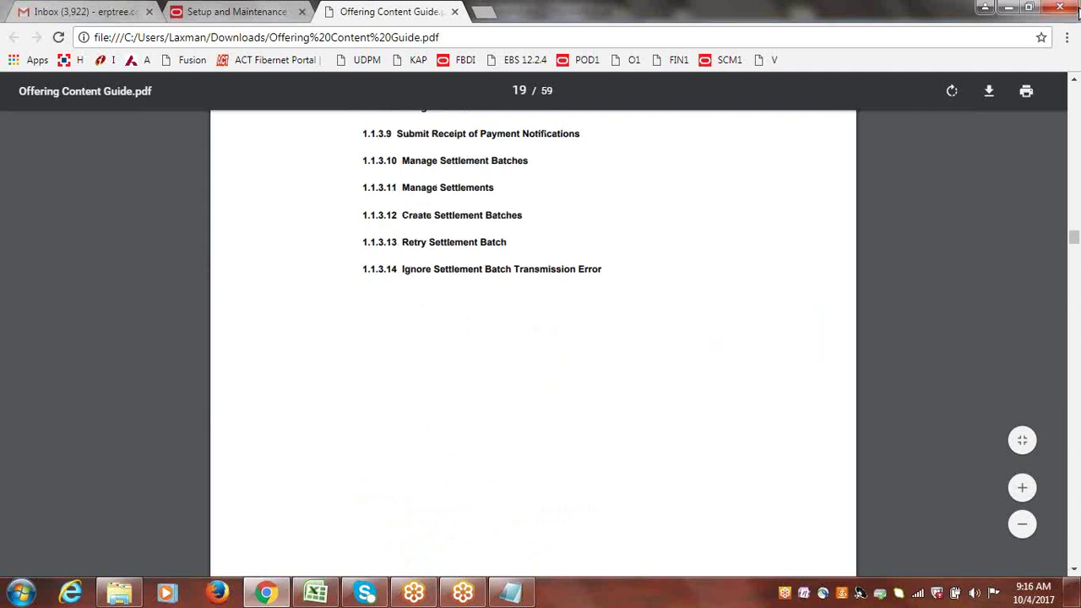
{"action": "left_click", "coordinate": [1077, 252]}
{"action": "left_click", "coordinate": [1077, 254]}
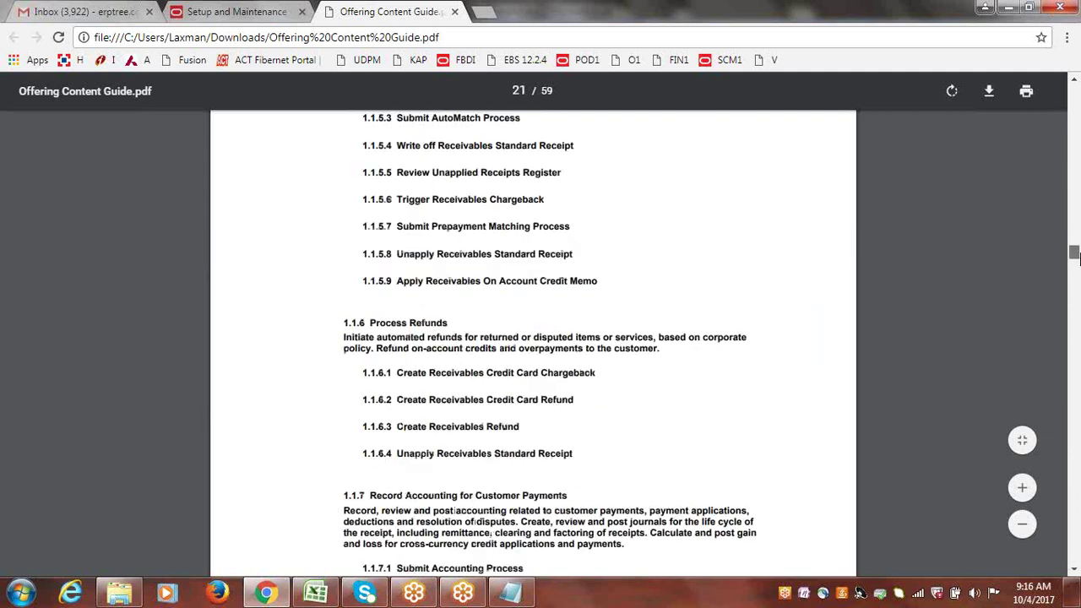
{"action": "left_click_drag", "start_coordinate": [1076, 266], "coordinate": [1075, 88]}
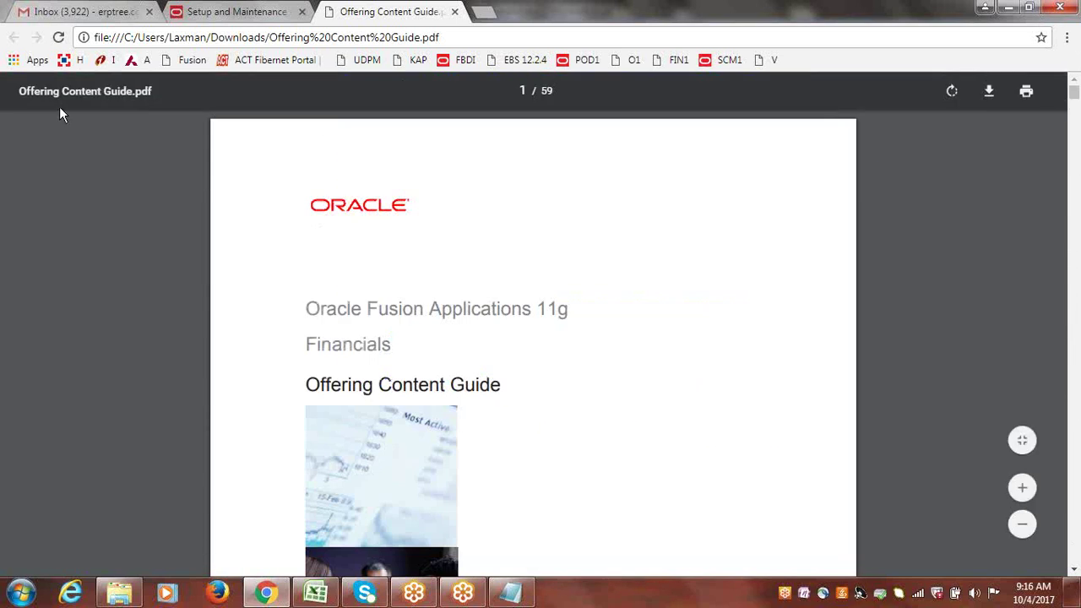
- Back in Setup and Maintenance, get the Associated Features PDF and open the 6-page file
{"action": "left_click", "coordinate": [256, 11]}
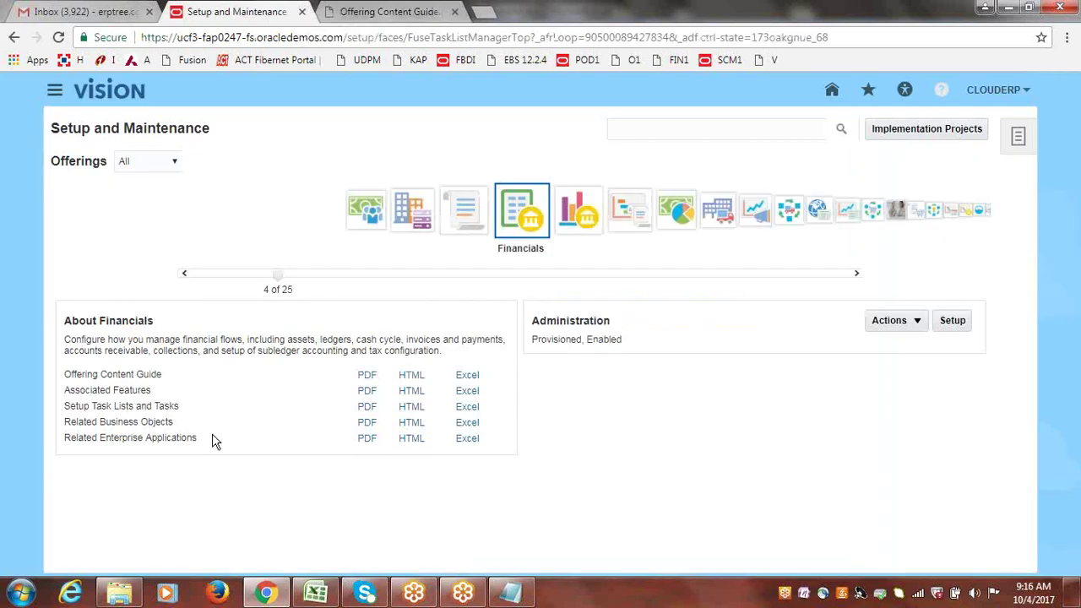
{"action": "left_click_drag", "start_coordinate": [63, 372], "coordinate": [152, 396]}
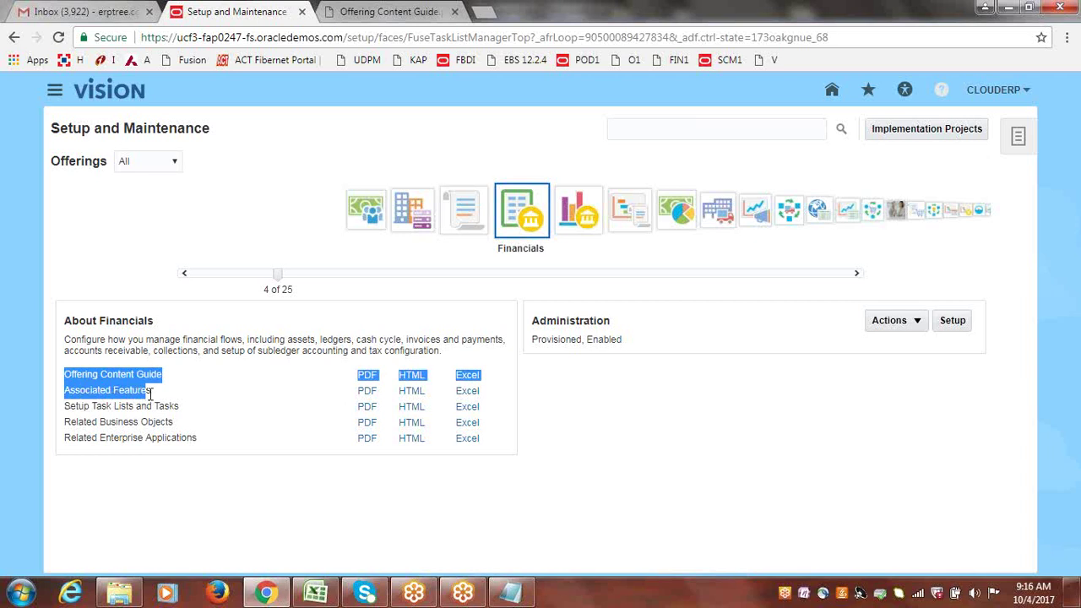
{"action": "left_click", "coordinate": [152, 399]}
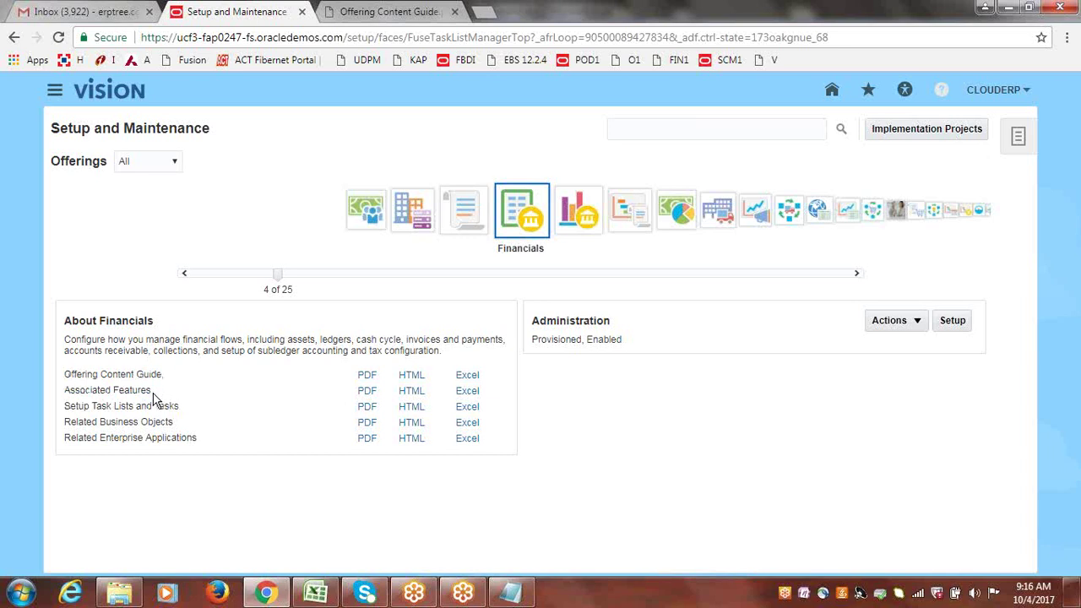
{"action": "left_click_drag", "start_coordinate": [153, 394], "coordinate": [65, 390]}
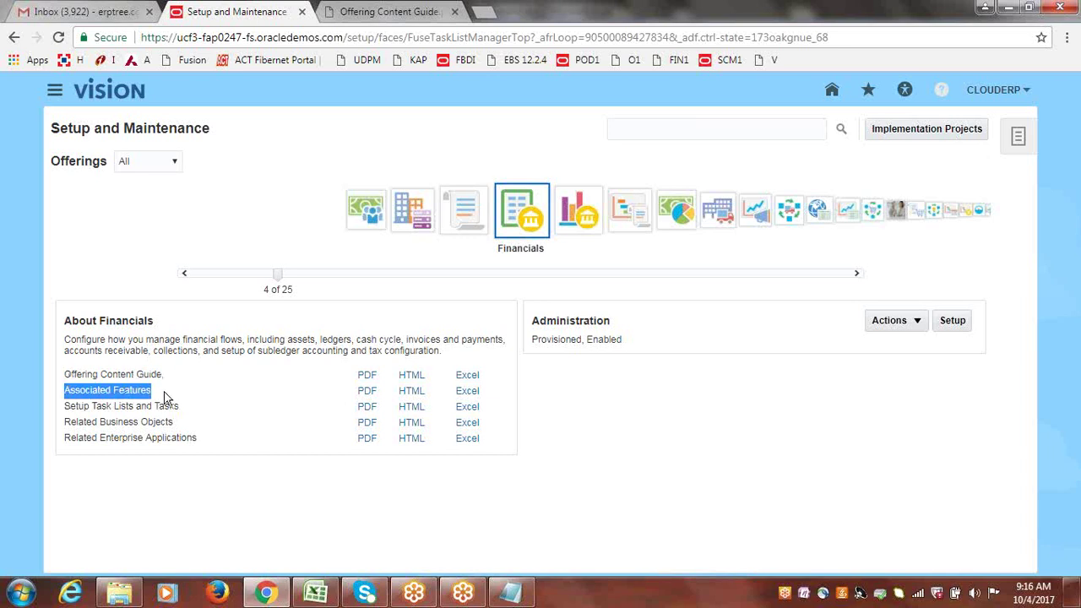
{"action": "left_click", "coordinate": [368, 391]}
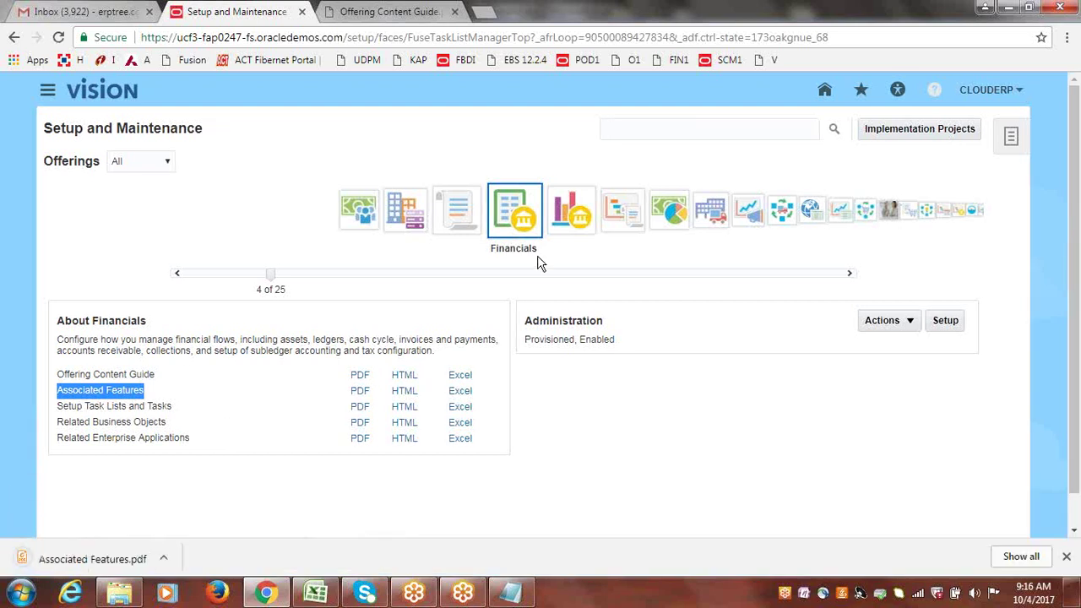
{"action": "left_click", "coordinate": [76, 559]}
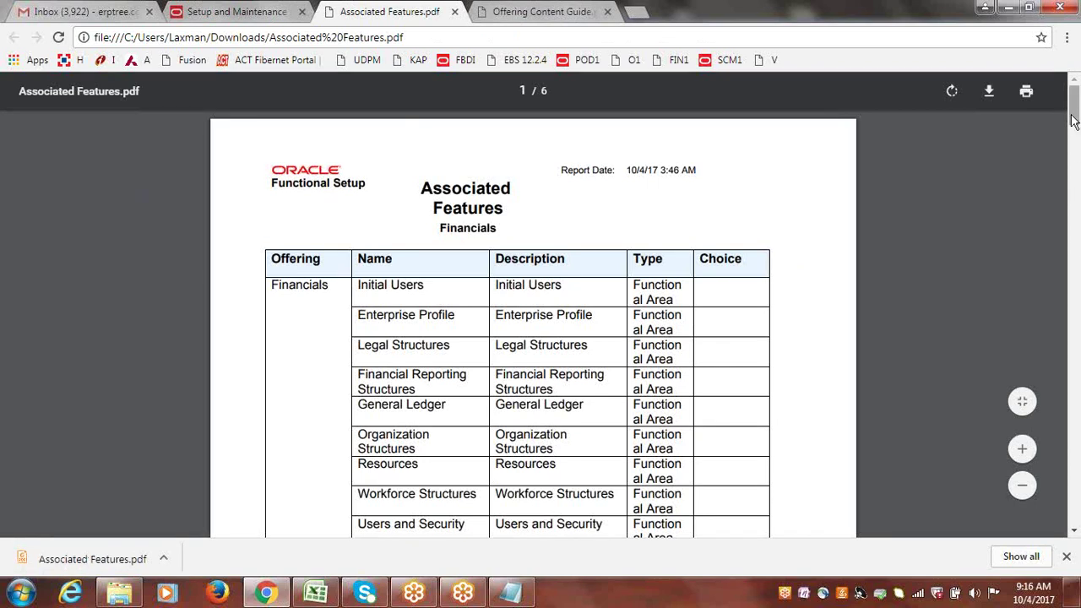
- Scroll the Associated Features list, then return to Setup and Maintenance and highlight Setup Task Lists and Tasks
{"action": "left_click_drag", "start_coordinate": [1073, 121], "coordinate": [218, 27]}
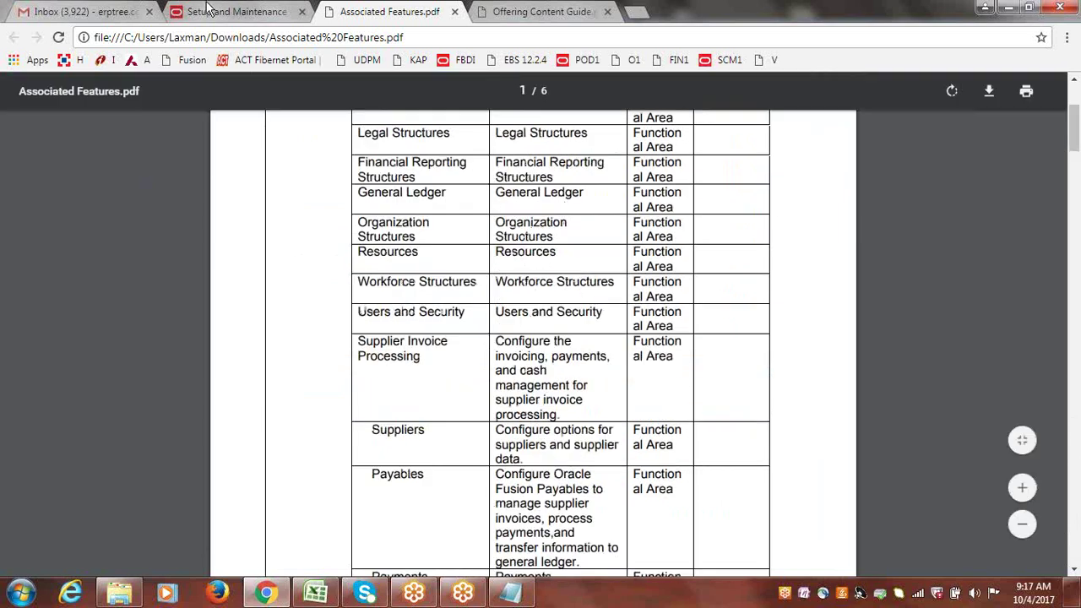
{"action": "left_click", "coordinate": [209, 11]}
{"action": "triple_click", "coordinate": [116, 406]}
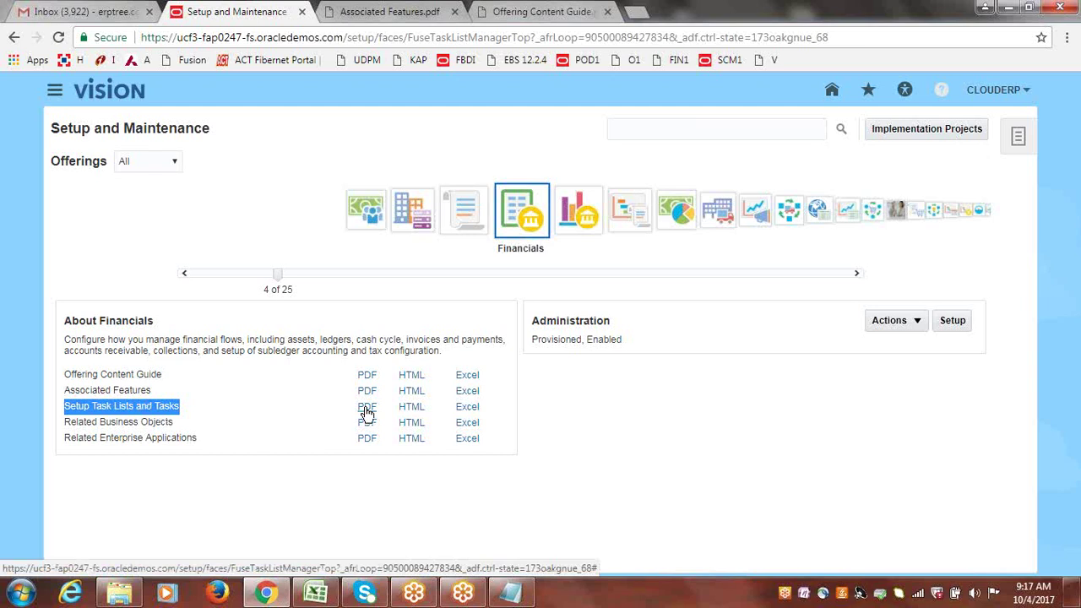
- Download the Setup Task Lists and Tasks PDF and open the 795-page file
{"action": "left_click", "coordinate": [366, 407]}
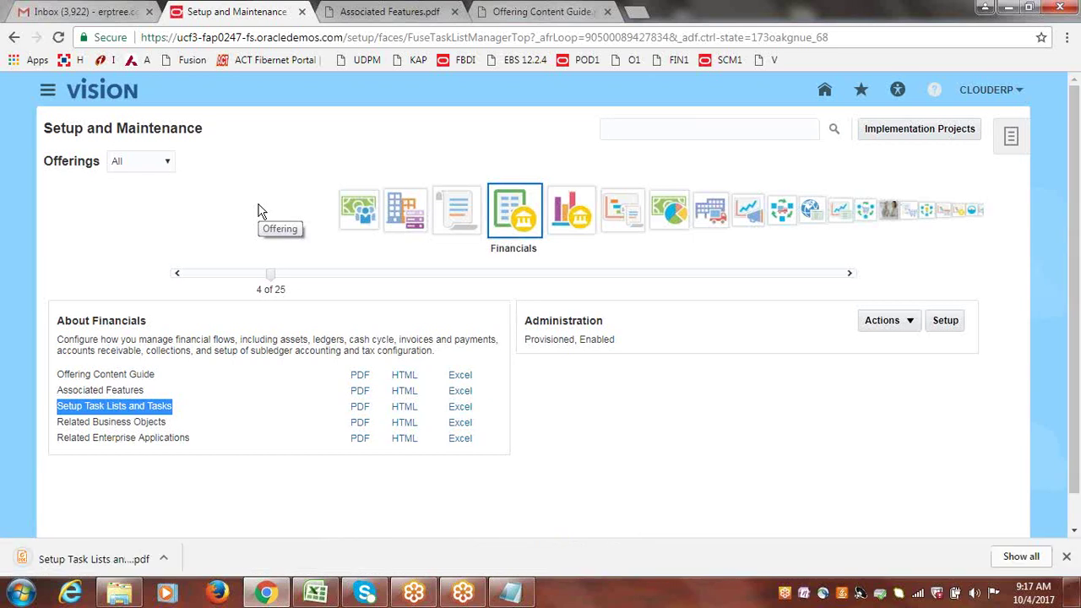
{"action": "left_click", "coordinate": [72, 560]}
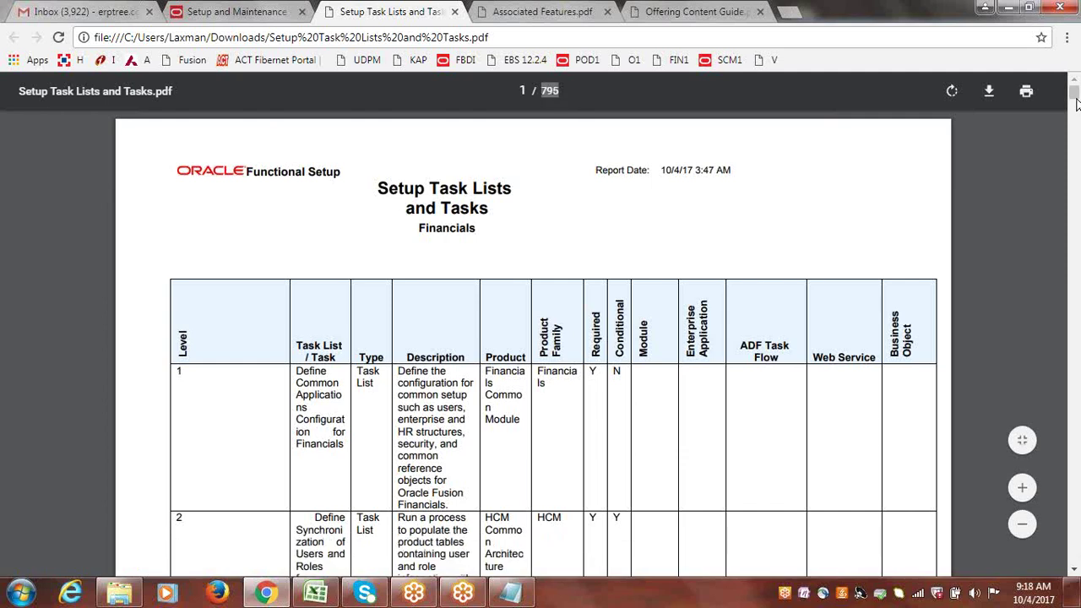
- Scroll the task report from the tax tasks to page 384, showing Manage Accounting Attributes
{"action": "left_click_drag", "start_coordinate": [1076, 93], "coordinate": [1074, 202]}
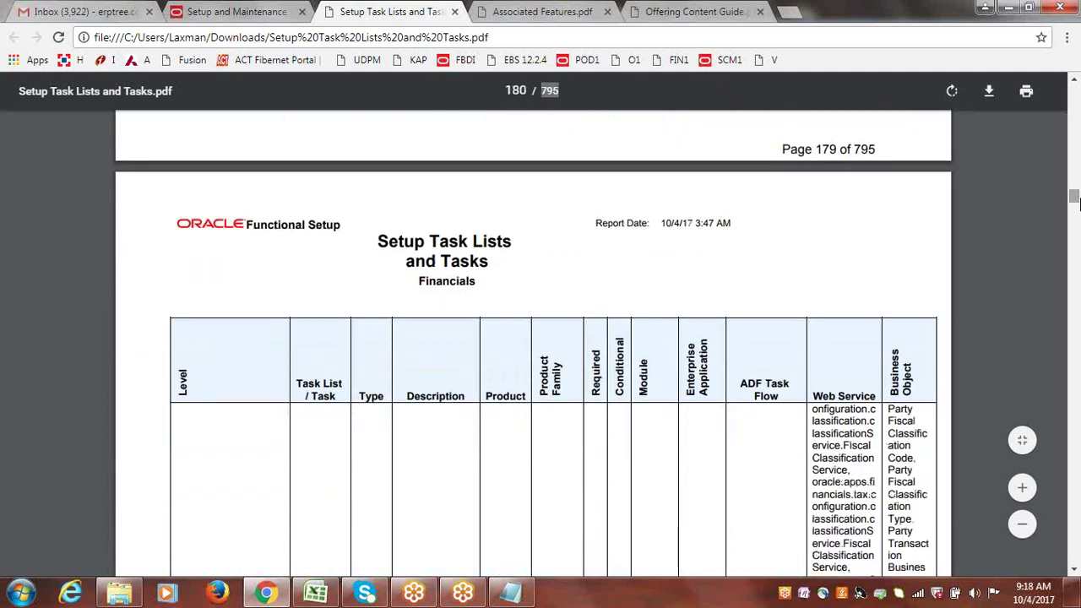
{"action": "left_click", "coordinate": [1075, 573]}
{"action": "scroll", "coordinate": [1075, 572], "scroll_direction": "down", "scroll_amount": 10}
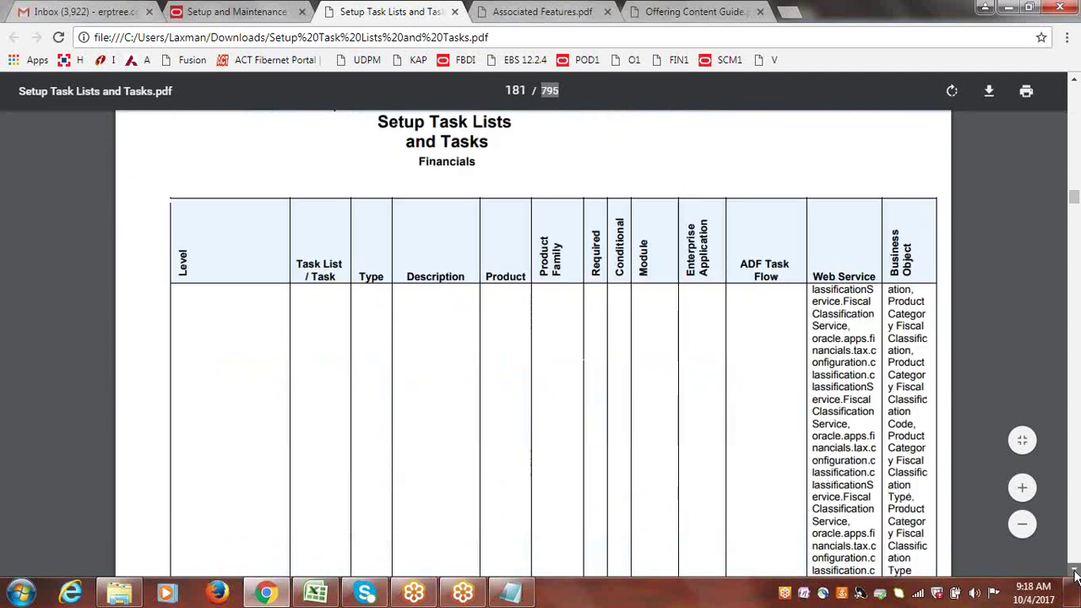
{"action": "scroll", "coordinate": [1075, 572], "scroll_direction": "down", "scroll_amount": 10}
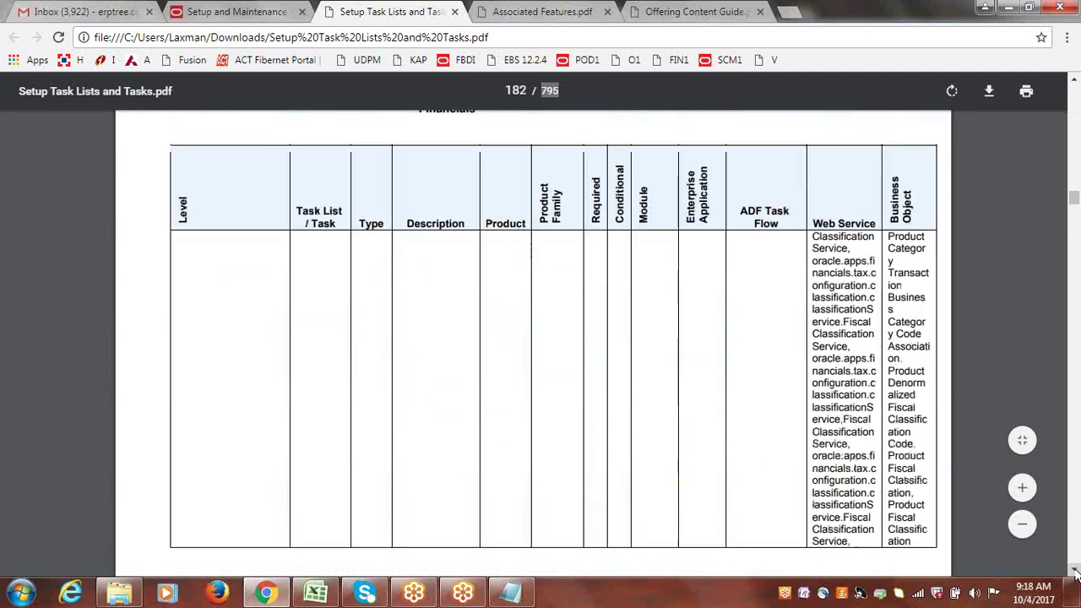
{"action": "scroll", "coordinate": [1075, 573], "scroll_direction": "down", "scroll_amount": 8}
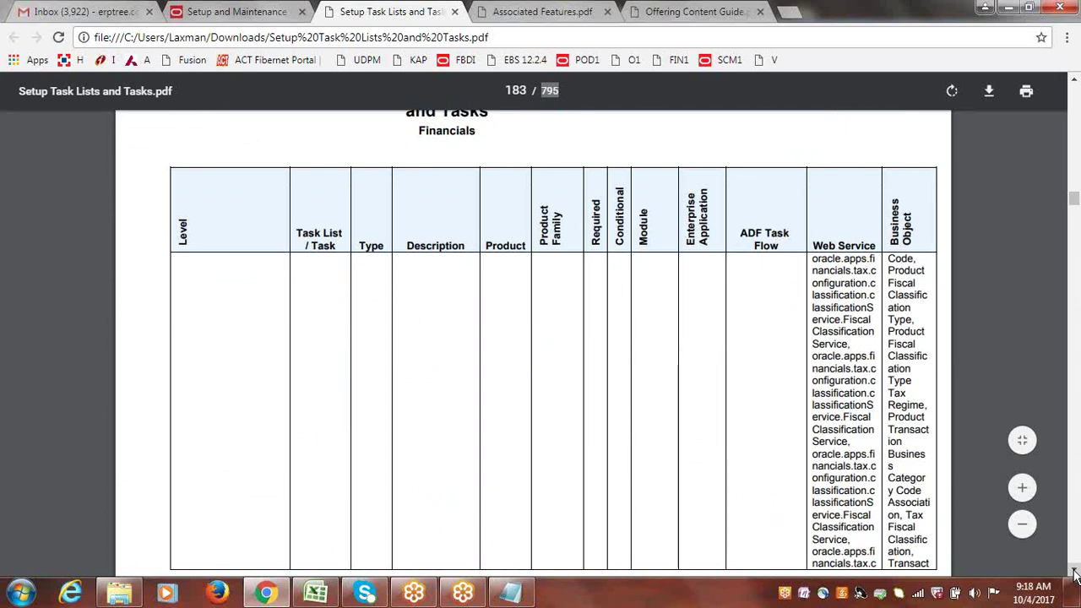
{"action": "scroll", "coordinate": [1075, 572], "scroll_direction": "down", "scroll_amount": 10}
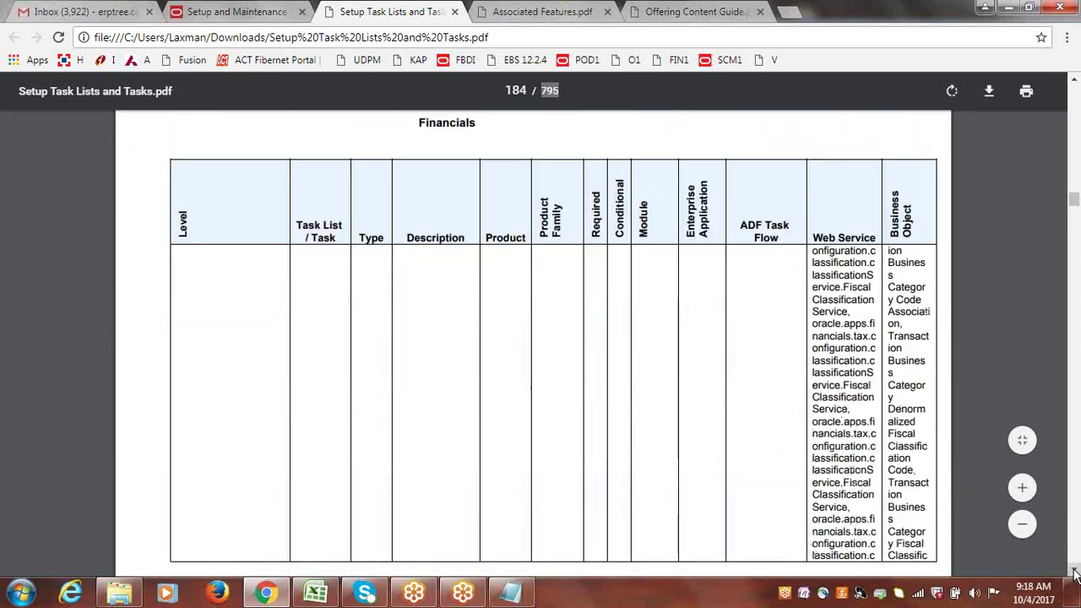
{"action": "scroll", "coordinate": [1075, 572], "scroll_direction": "down", "scroll_amount": 10}
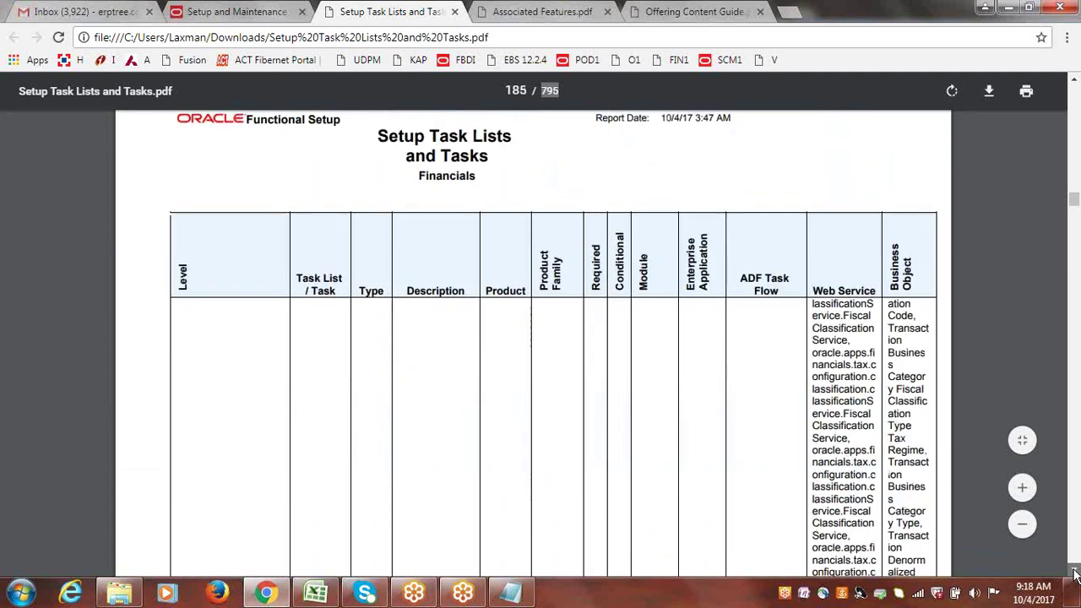
{"action": "scroll", "coordinate": [1075, 572], "scroll_direction": "down", "scroll_amount": 10}
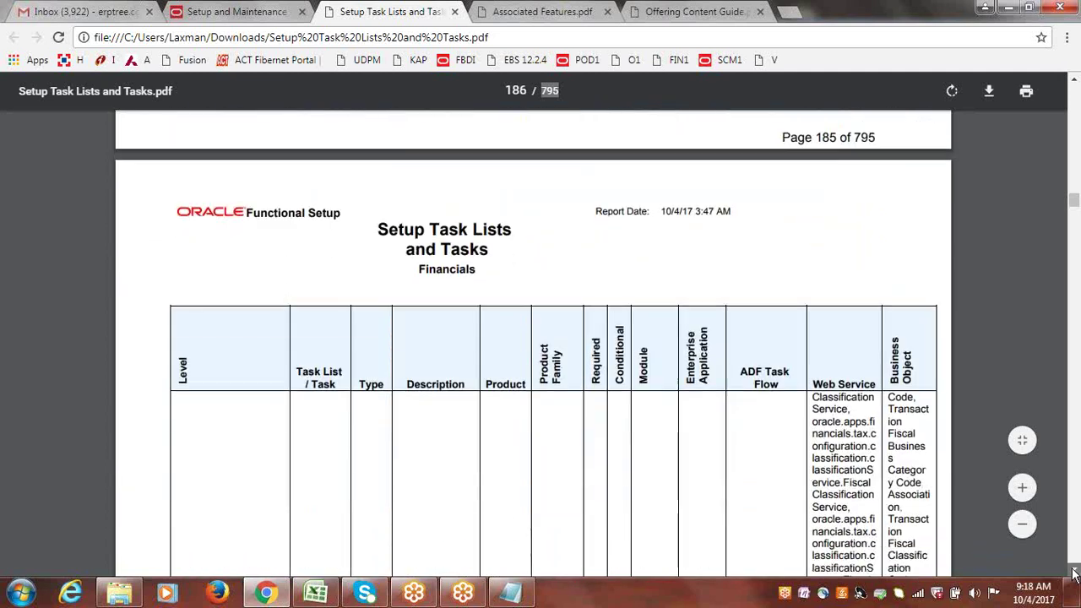
{"action": "scroll", "coordinate": [1075, 572], "scroll_direction": "down", "scroll_amount": 5}
{"action": "scroll", "coordinate": [1075, 573], "scroll_direction": "down", "scroll_amount": 10}
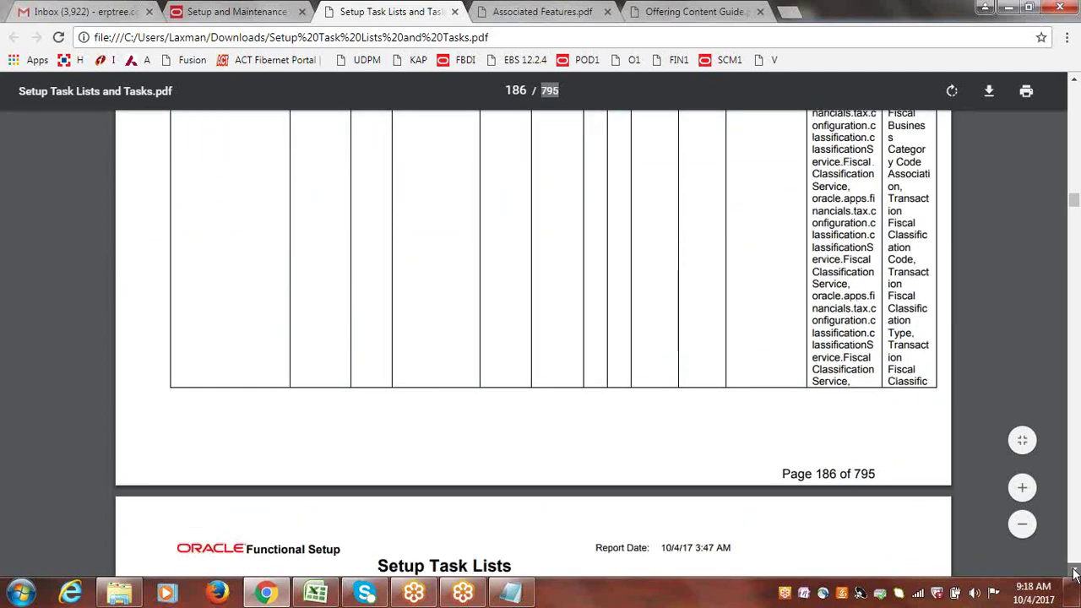
{"action": "scroll", "coordinate": [1075, 573], "scroll_direction": "down", "scroll_amount": 10}
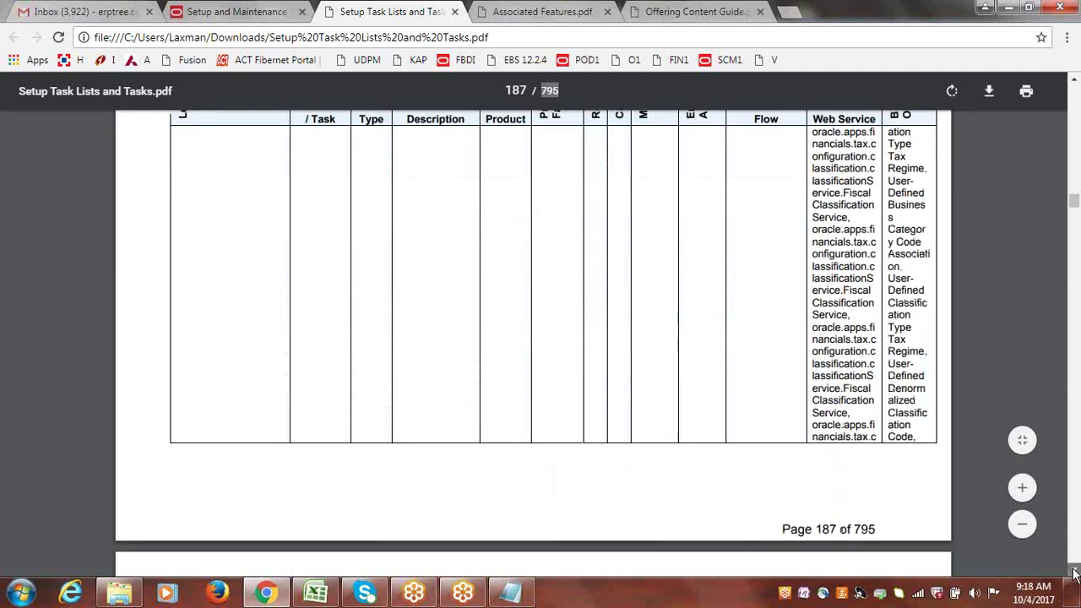
{"action": "scroll", "coordinate": [1075, 573], "scroll_direction": "down", "scroll_amount": 10}
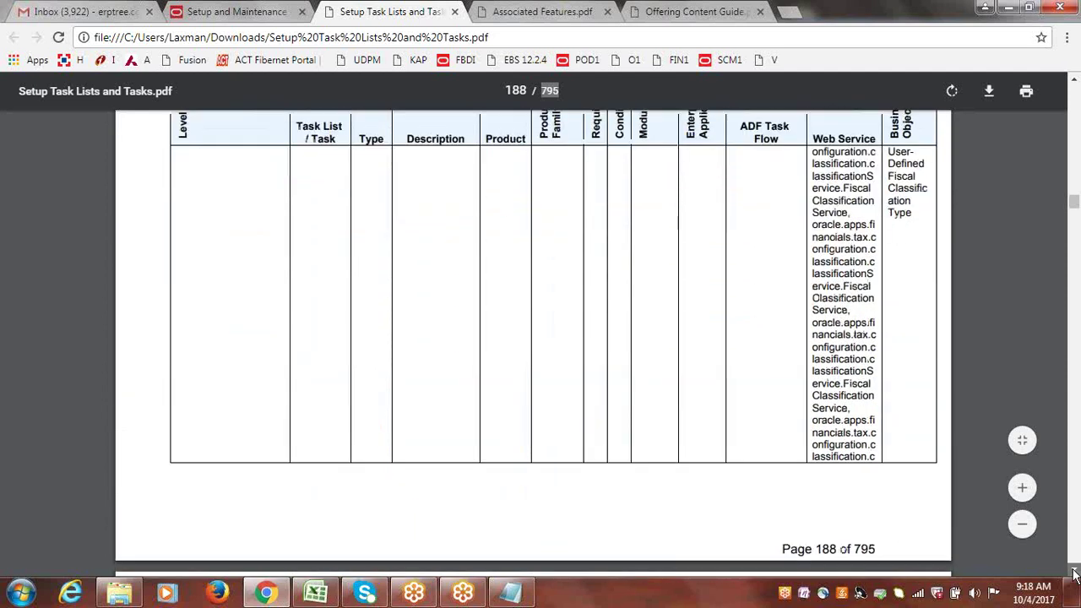
{"action": "scroll", "coordinate": [1075, 573], "scroll_direction": "down", "scroll_amount": 2}
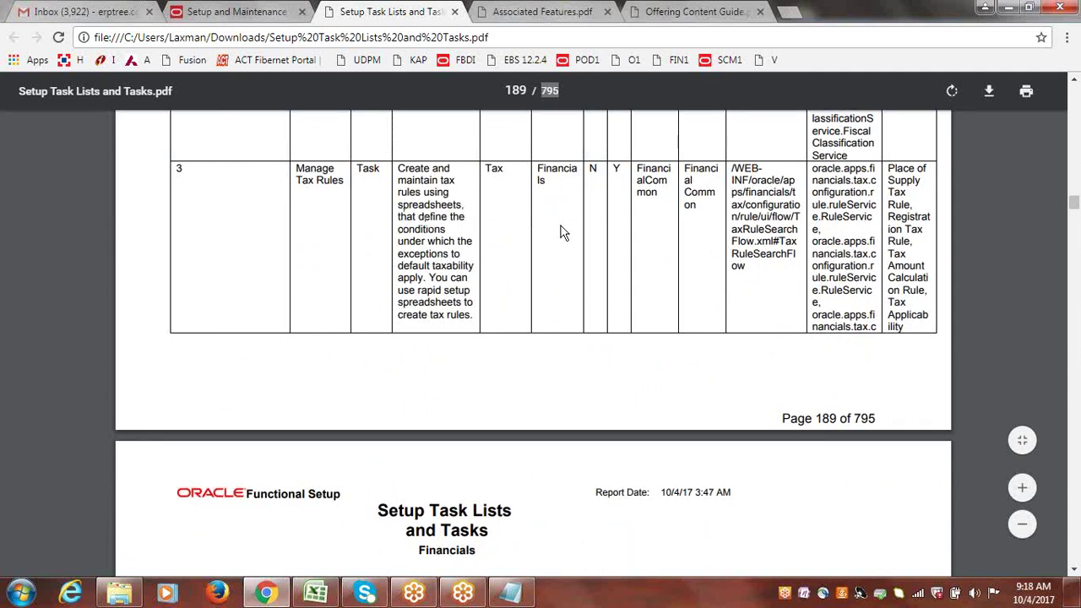
{"action": "left_click_drag", "start_coordinate": [1075, 209], "coordinate": [1075, 318]}
- Search the report for 'payment terms' and select the Manage Payment Terms task on page 246
{"action": "key", "text": "ctrl+f"}
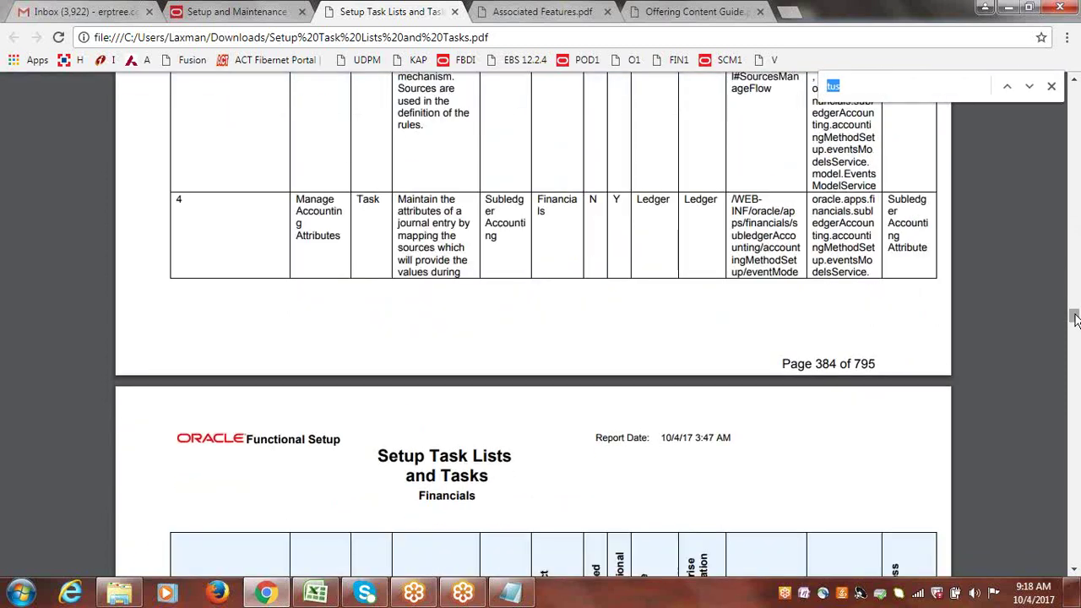
{"action": "type", "text": "payment t"}
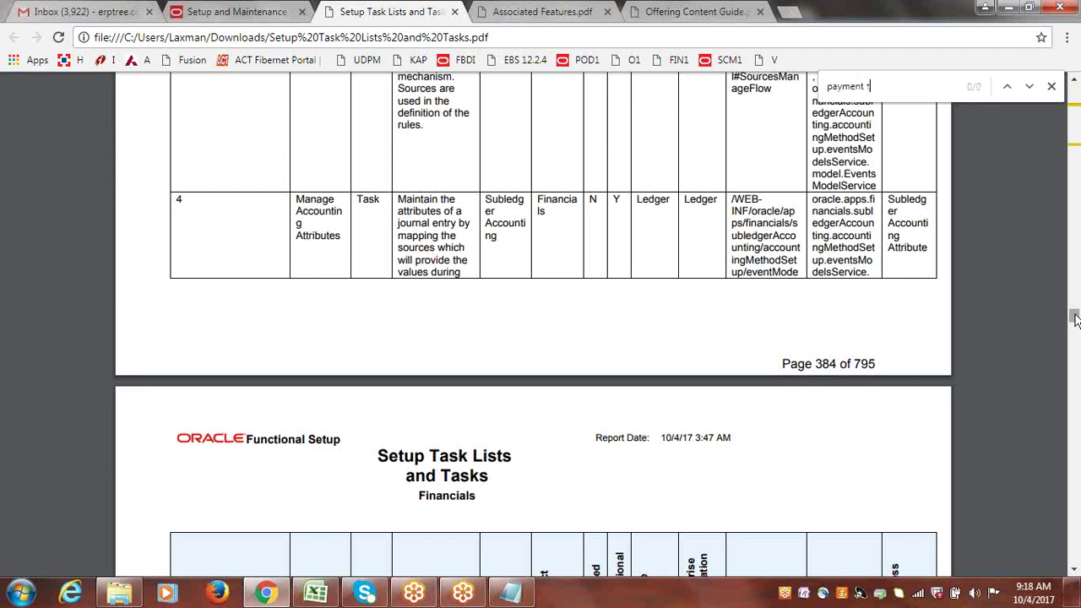
{"action": "type", "text": "erms"}
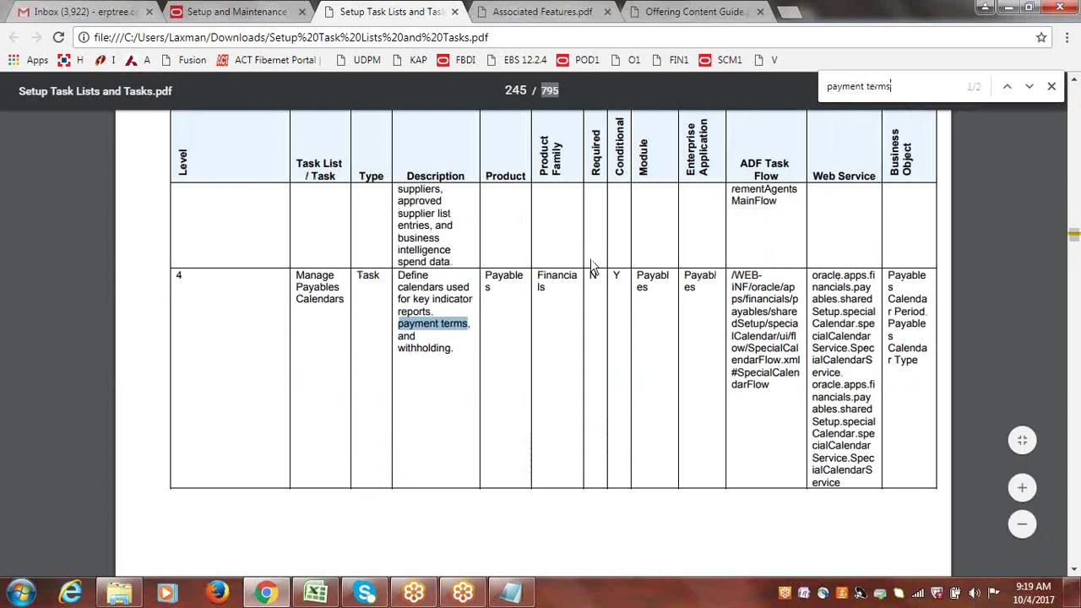
{"action": "left_click_drag", "start_coordinate": [296, 274], "coordinate": [347, 309]}
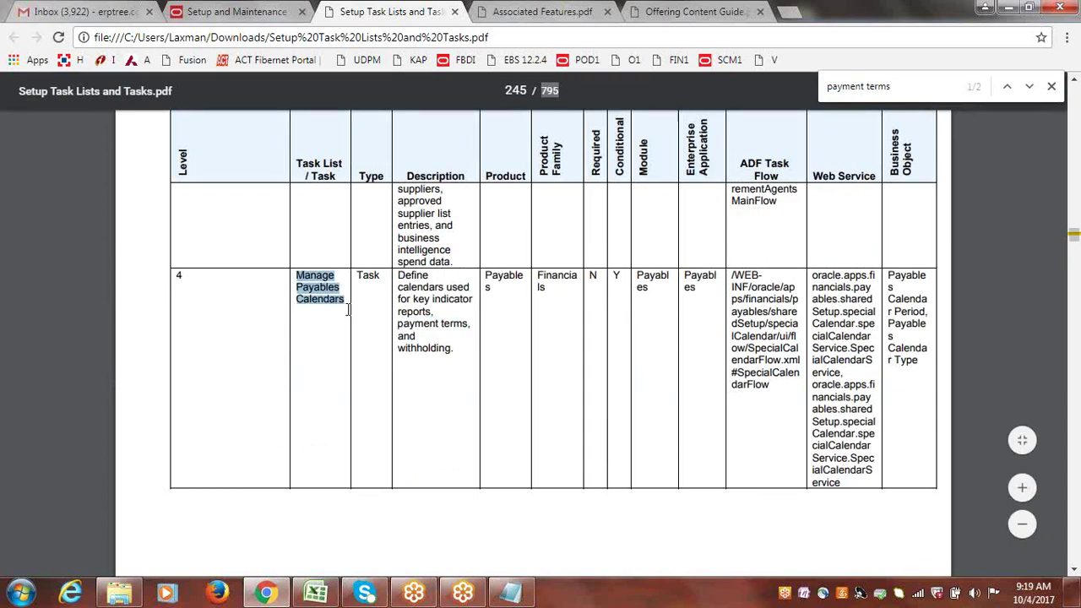
{"action": "left_click", "coordinate": [1075, 573]}
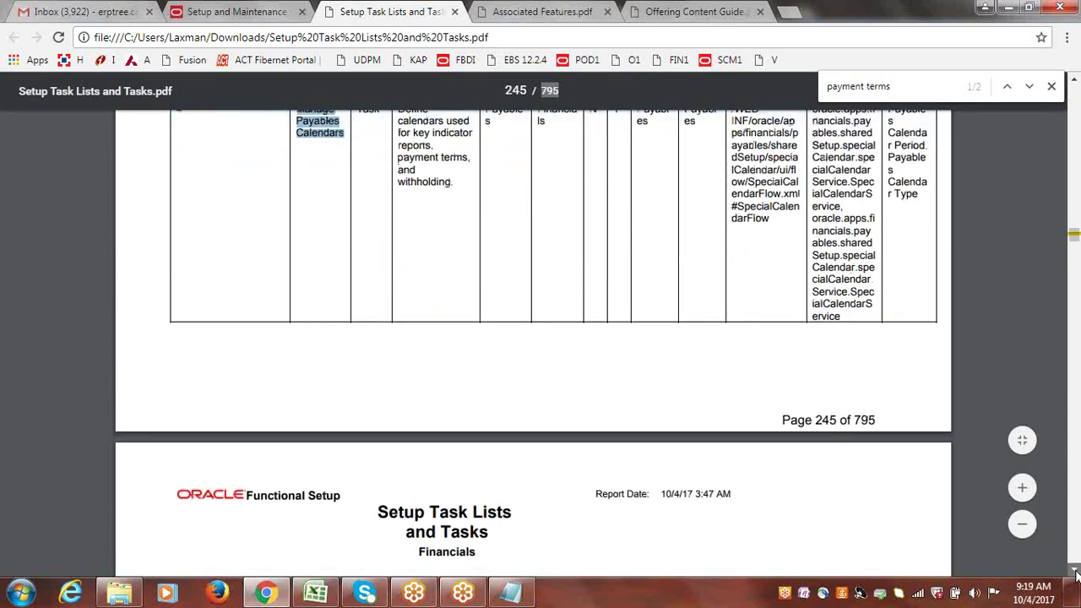
{"action": "left_click", "coordinate": [1075, 573]}
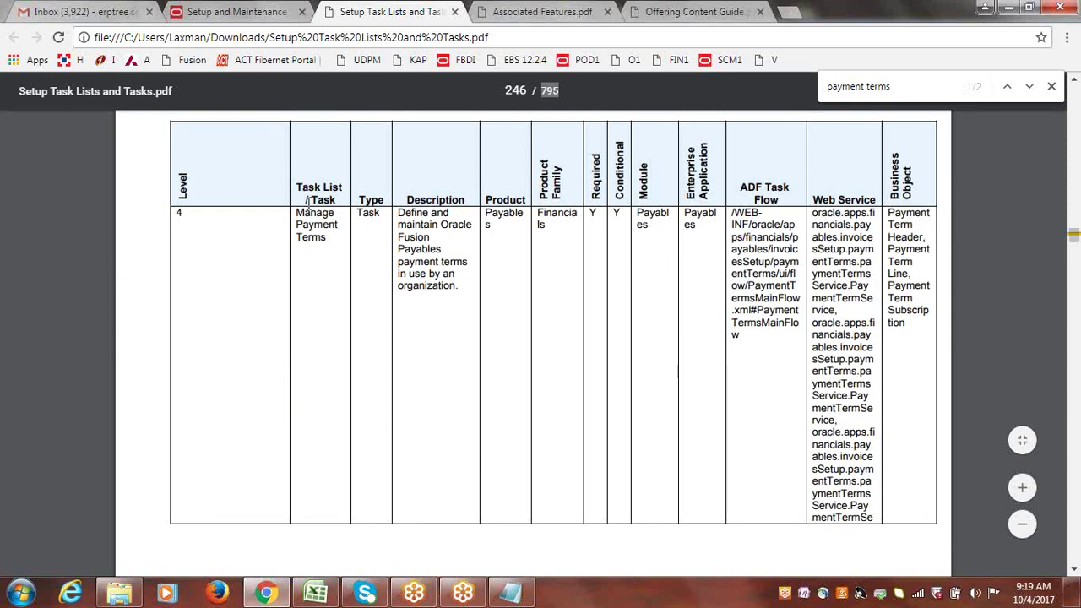
{"action": "left_click_drag", "start_coordinate": [296, 212], "coordinate": [335, 242]}
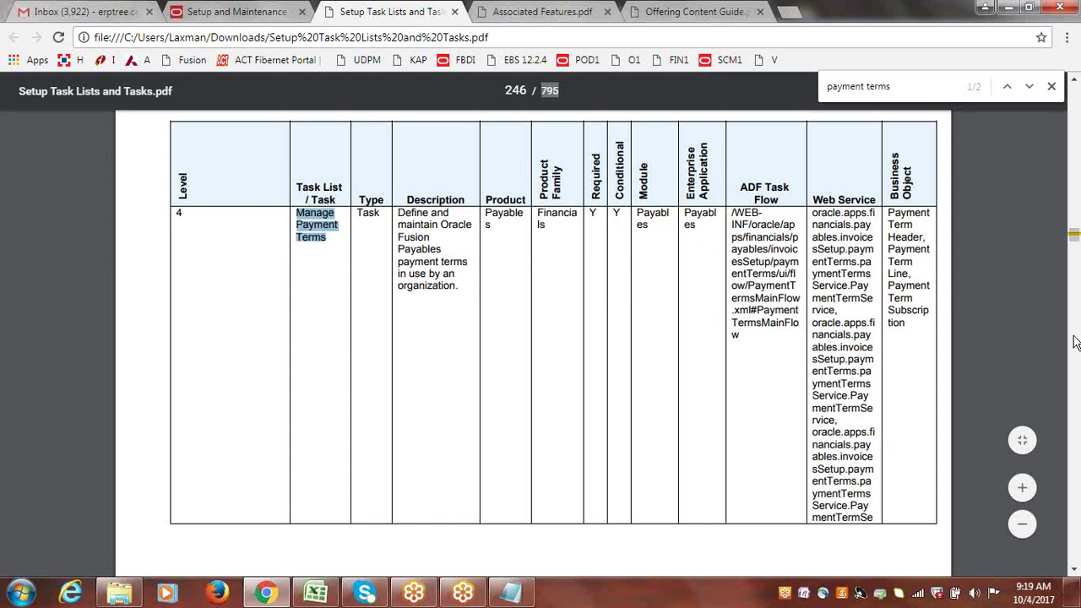
- Scroll through the Payables setup tasks on pages 247–252, then go back to Setup and Maintenance
{"action": "left_click", "coordinate": [1074, 574]}
{"action": "left_click", "coordinate": [1074, 574]}
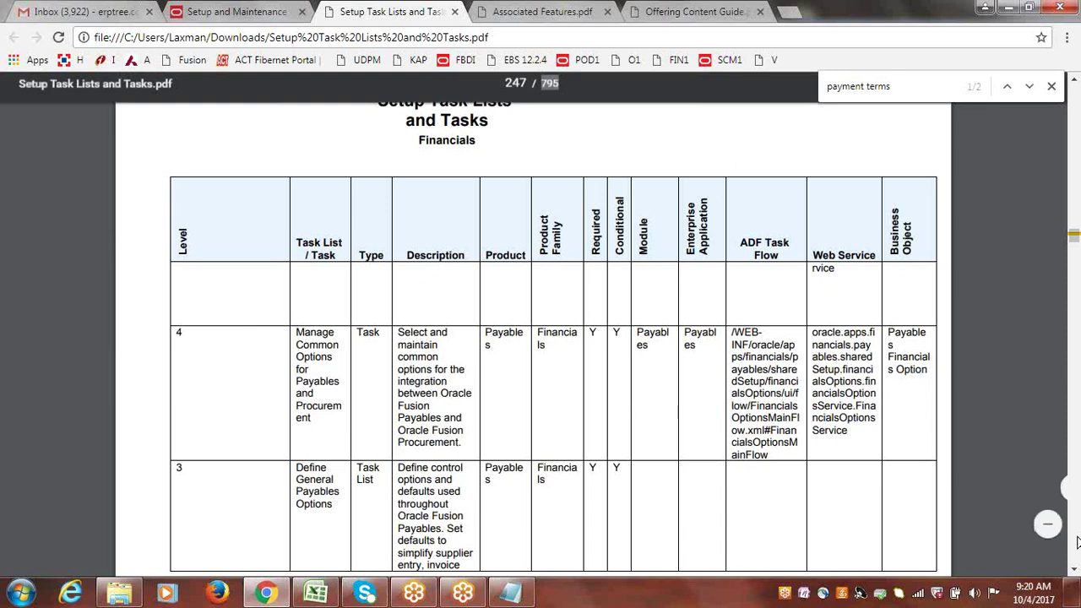
{"action": "left_click", "coordinate": [1075, 572]}
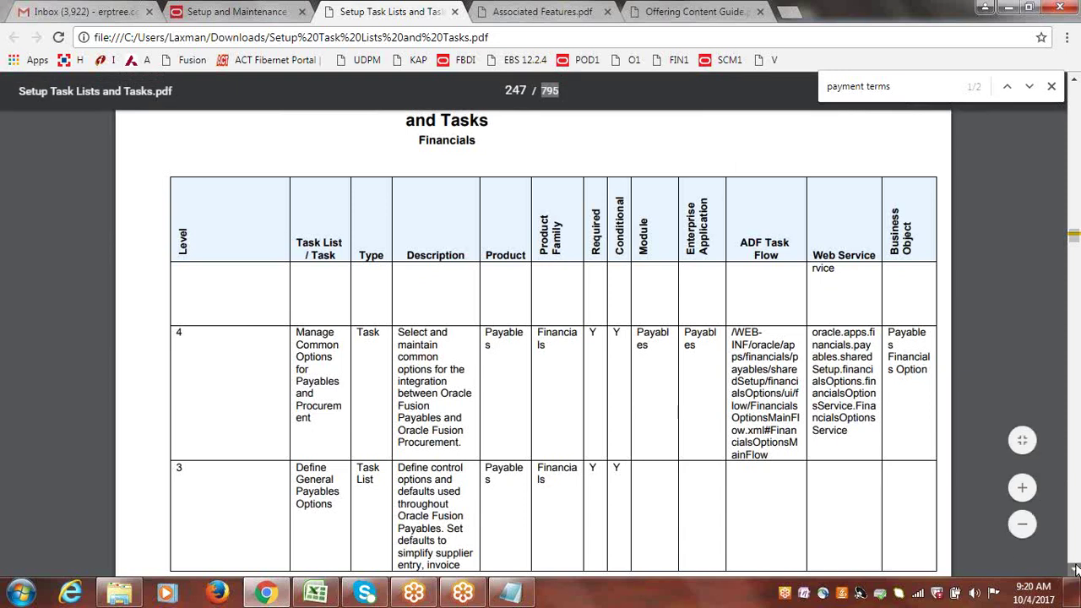
{"action": "left_click_drag", "start_coordinate": [1075, 573], "coordinate": [1075, 571]}
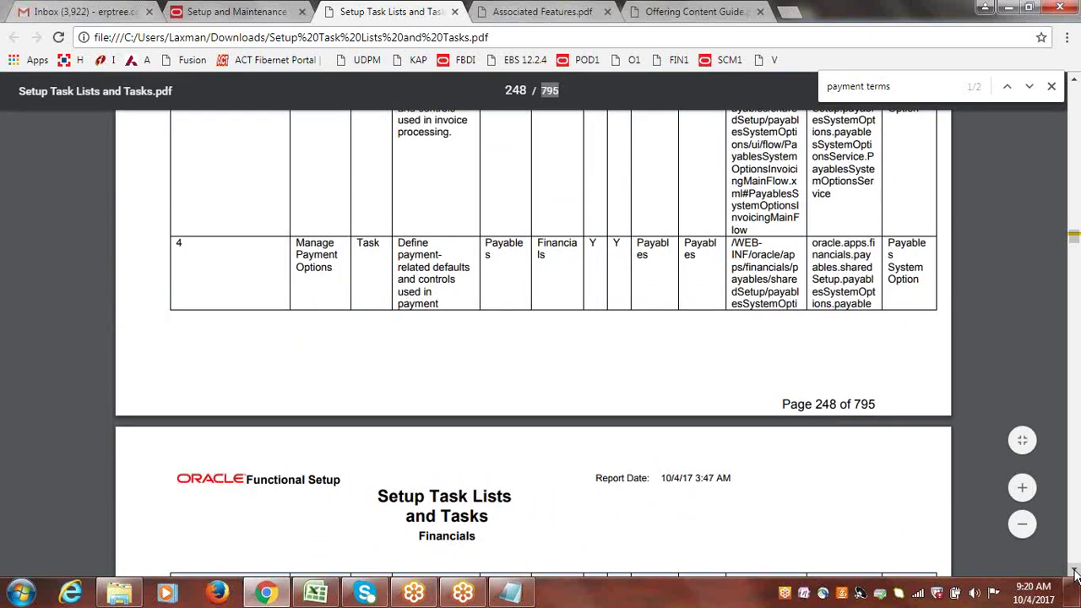
{"action": "left_click_drag", "start_coordinate": [1075, 571], "coordinate": [1075, 571]}
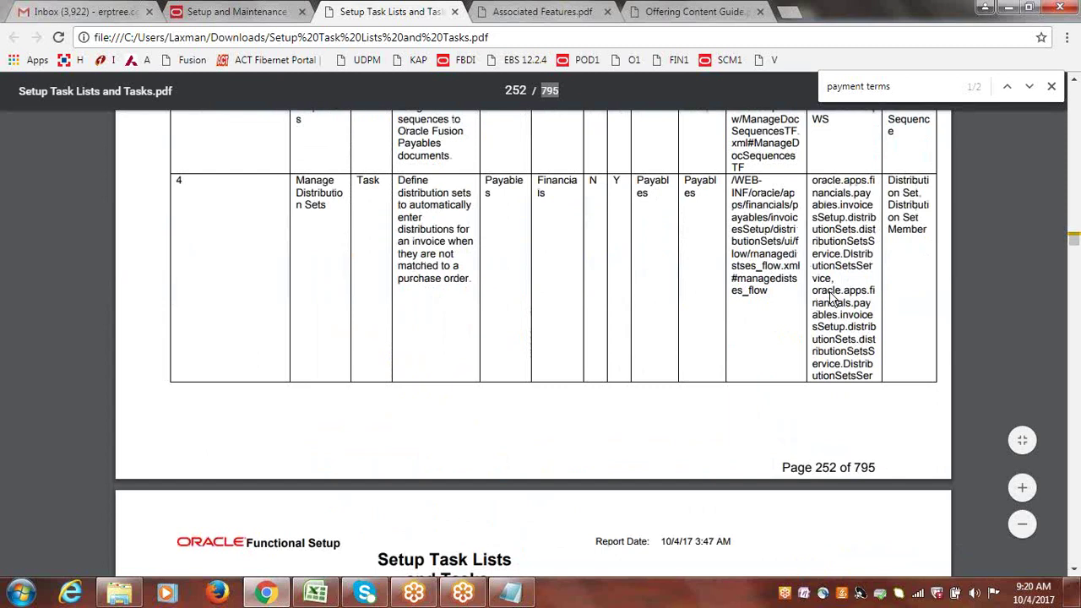
{"action": "left_click_drag", "start_coordinate": [1073, 244], "coordinate": [1074, 435]}
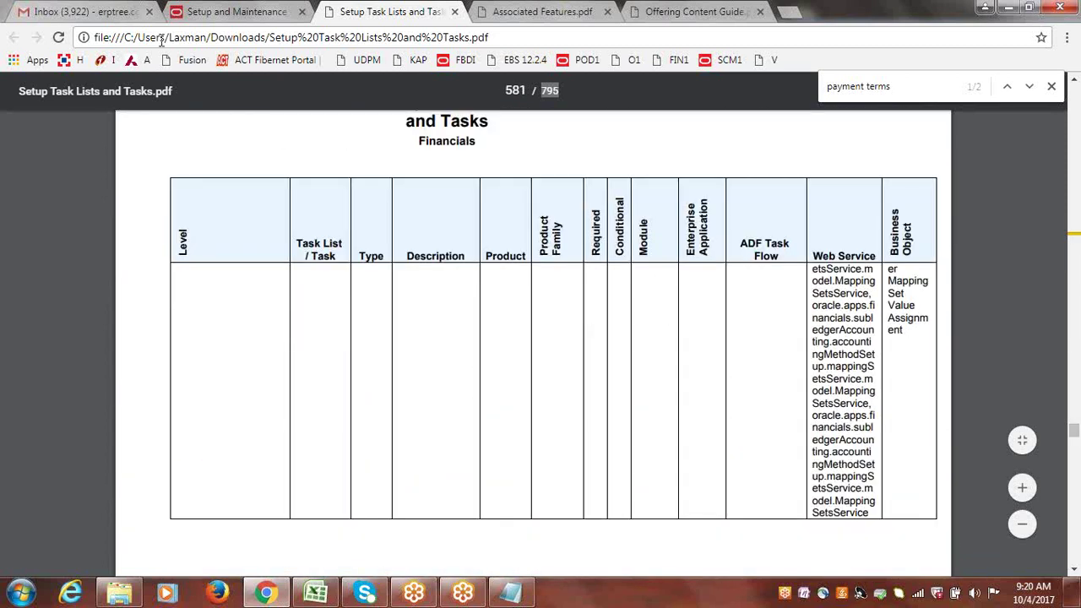
{"action": "left_click", "coordinate": [193, 12]}
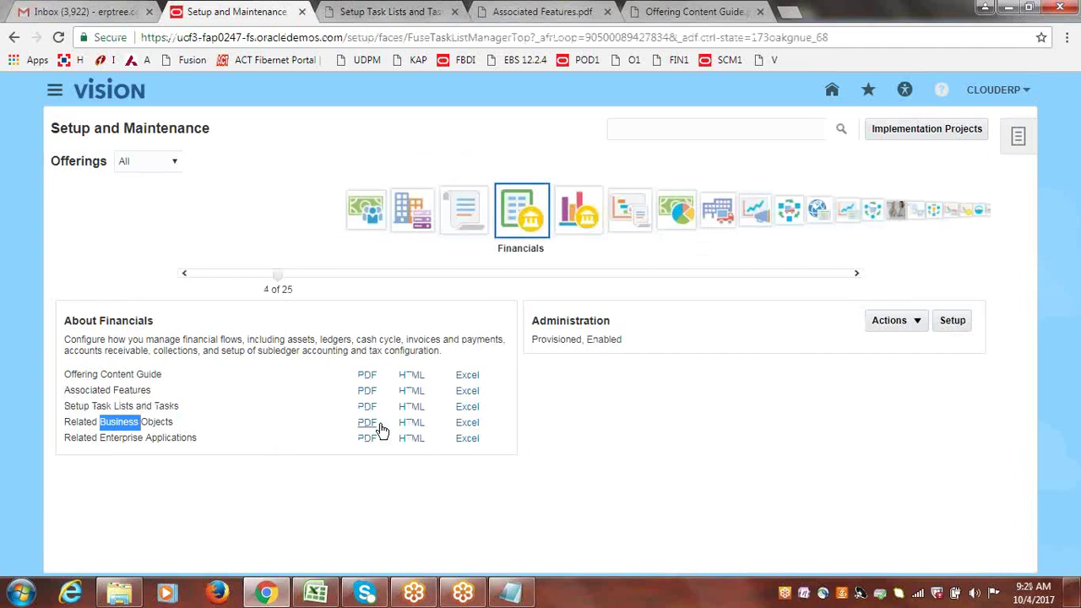
- Download the Related Business Objects PDF from the About Financials section
{"action": "left_click", "coordinate": [366, 423]}
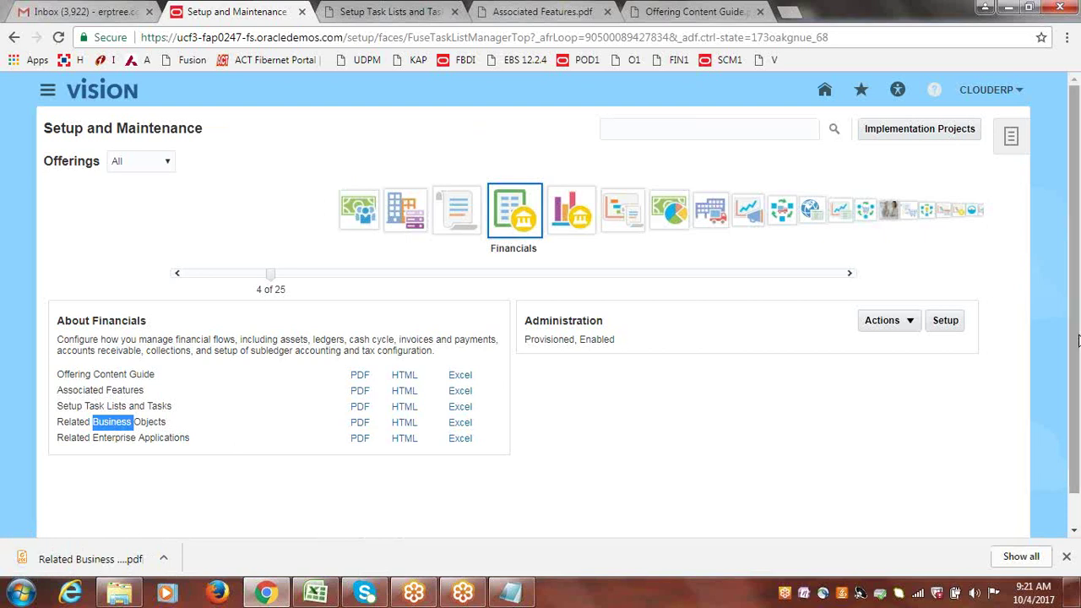
{"action": "scroll", "coordinate": [1077, 359], "scroll_direction": "down", "scroll_amount": 1}
{"action": "scroll", "coordinate": [1078, 358], "scroll_direction": "down", "scroll_amount": 1}
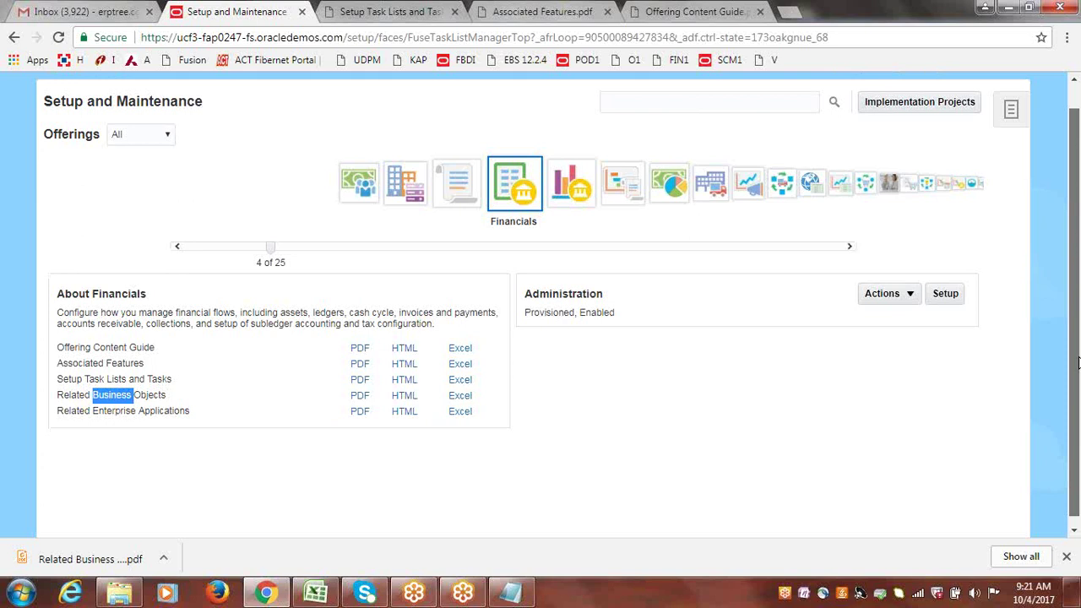
{"action": "scroll", "coordinate": [1077, 362], "scroll_direction": "up", "scroll_amount": 1}
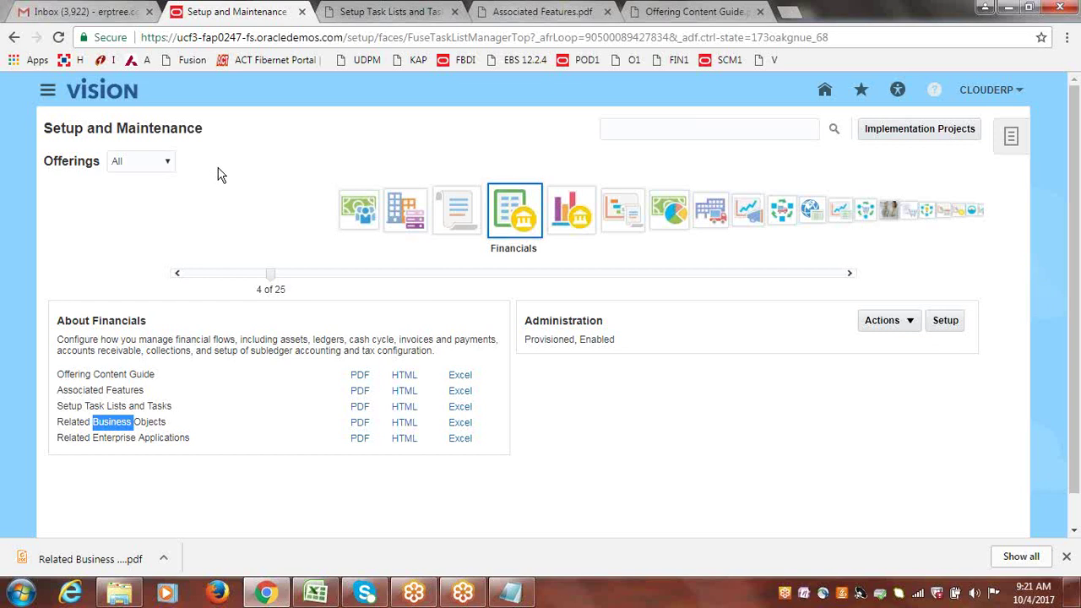
- Filter the offerings to Provisioned, then open the downloaded Related Business Objects PDF
{"action": "left_click", "coordinate": [169, 162]}
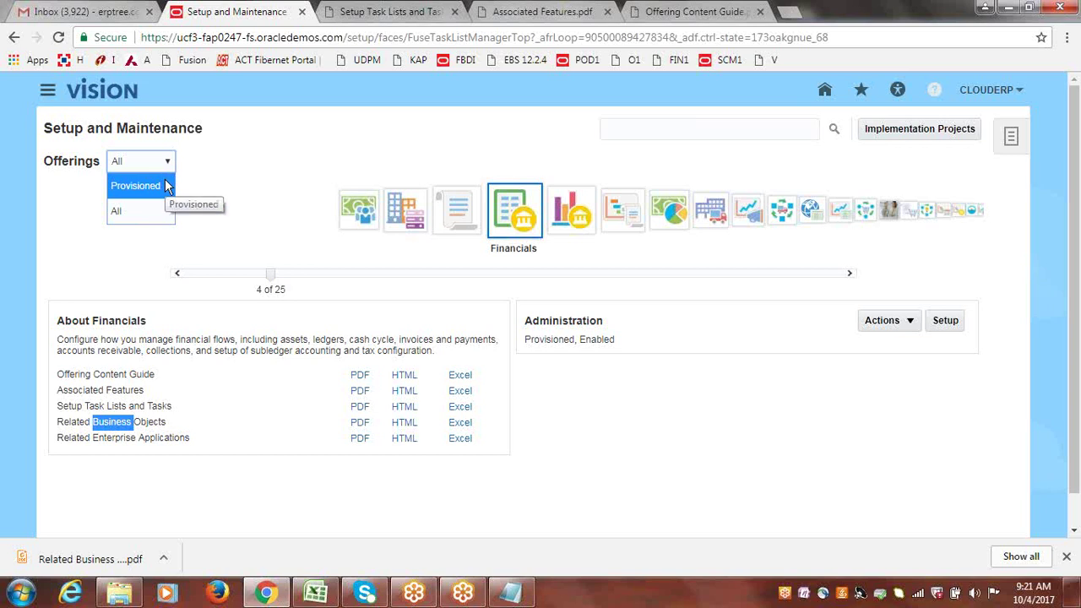
{"action": "left_click", "coordinate": [142, 186]}
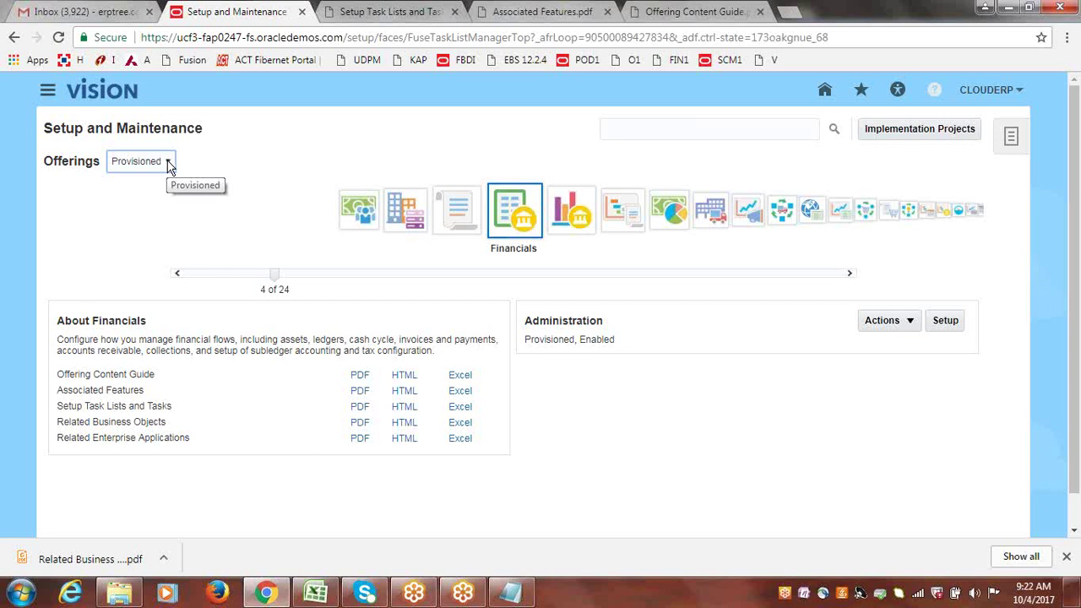
{"action": "left_click", "coordinate": [169, 164]}
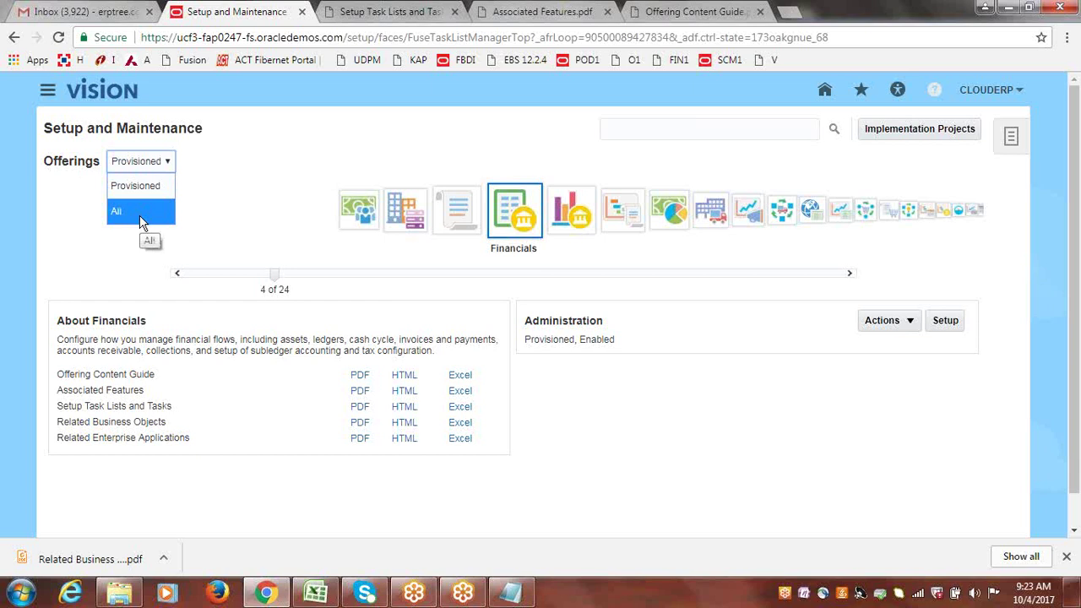
{"action": "left_click", "coordinate": [282, 148]}
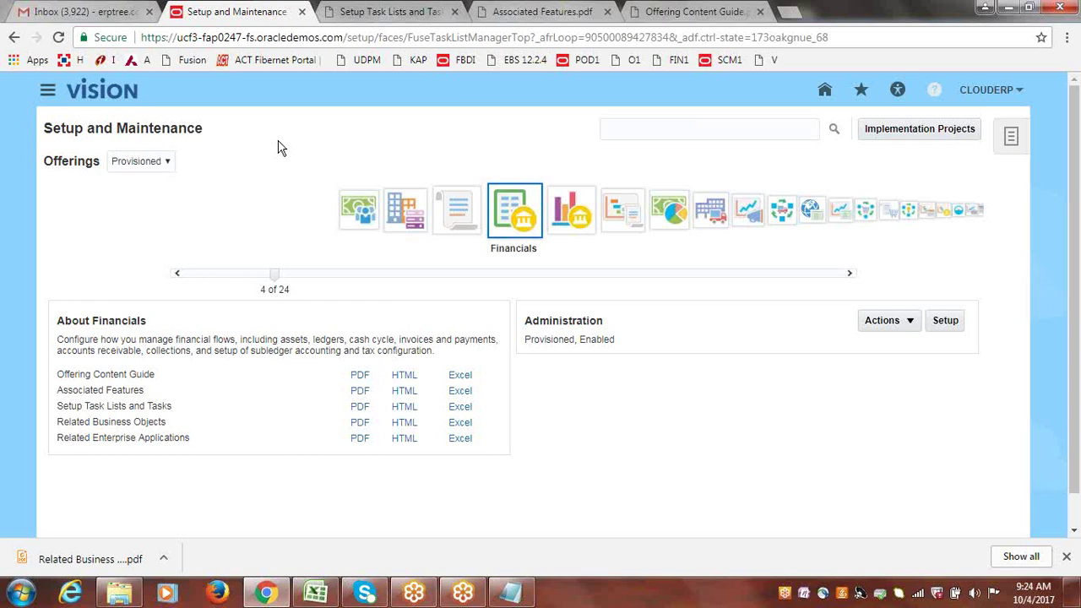
{"action": "left_click", "coordinate": [68, 560]}
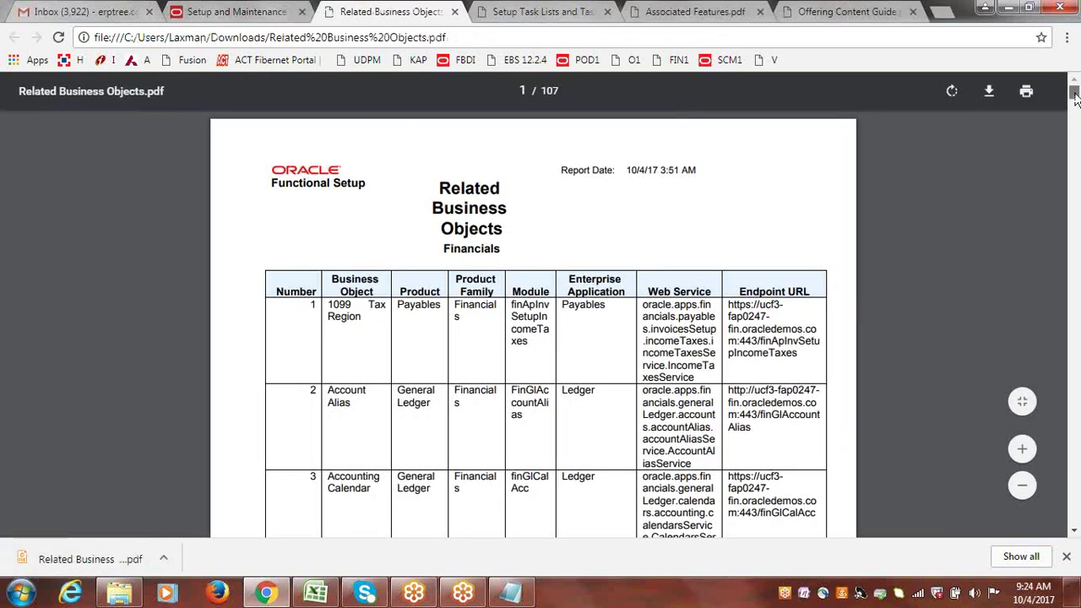
- Scroll the 107-page Related Business Objects PDF to page 26, then close its tab
{"action": "left_click_drag", "start_coordinate": [1074, 96], "coordinate": [1075, 99]}
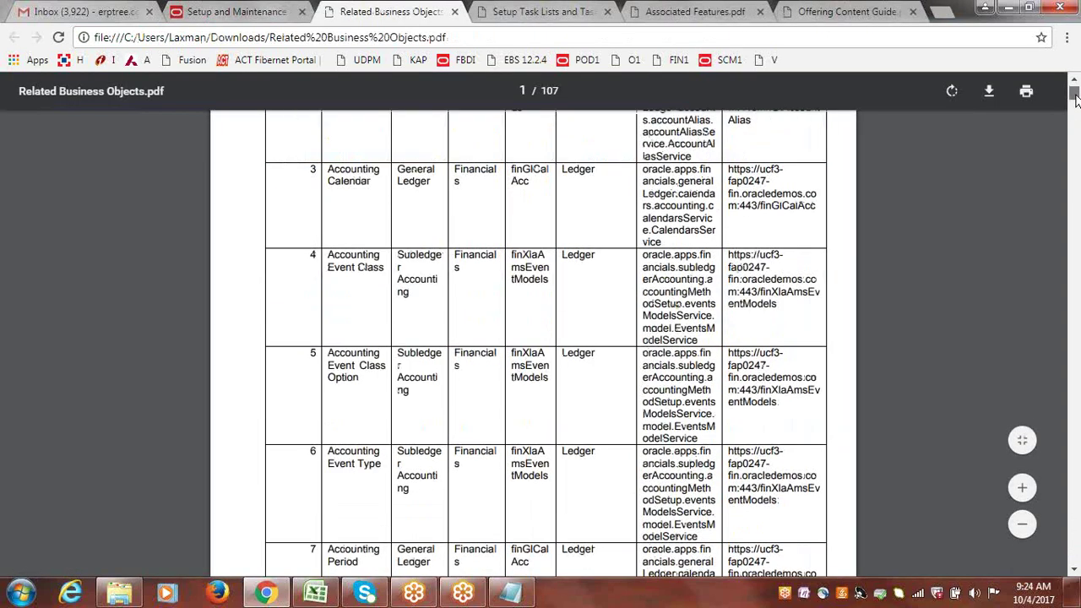
{"action": "scroll", "coordinate": [1076, 99], "scroll_direction": "down", "scroll_amount": 2}
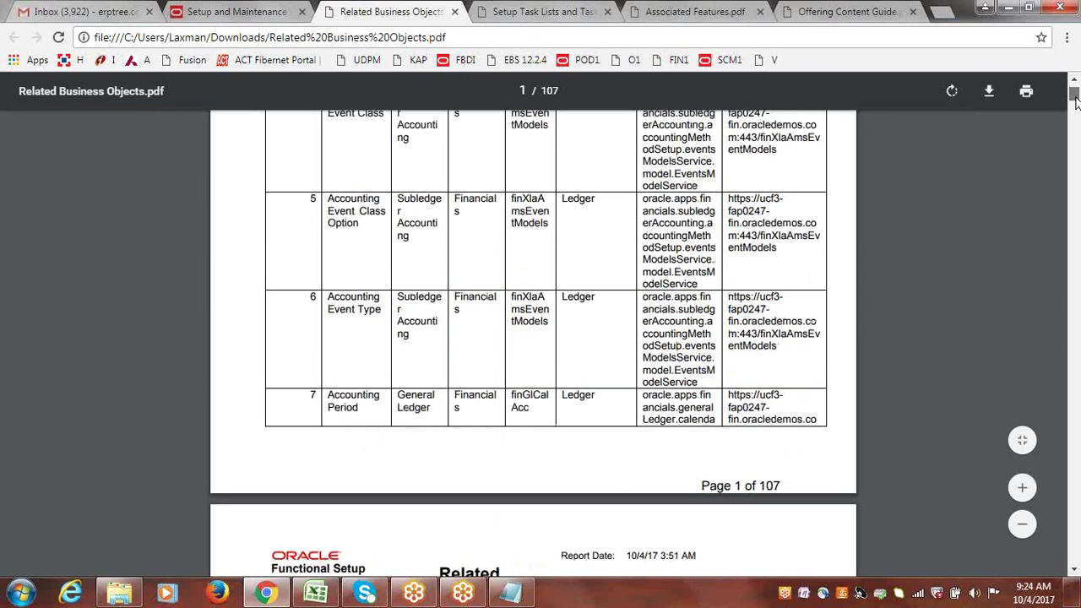
{"action": "left_click_drag", "start_coordinate": [1075, 99], "coordinate": [1076, 147]}
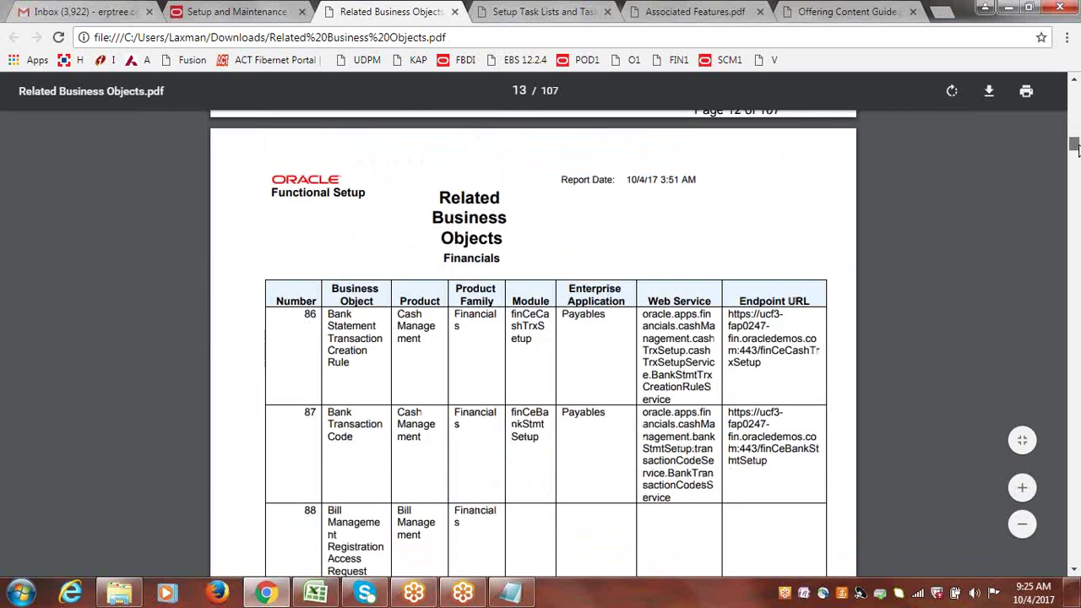
{"action": "left_click_drag", "start_coordinate": [505, 239], "coordinate": [440, 240]}
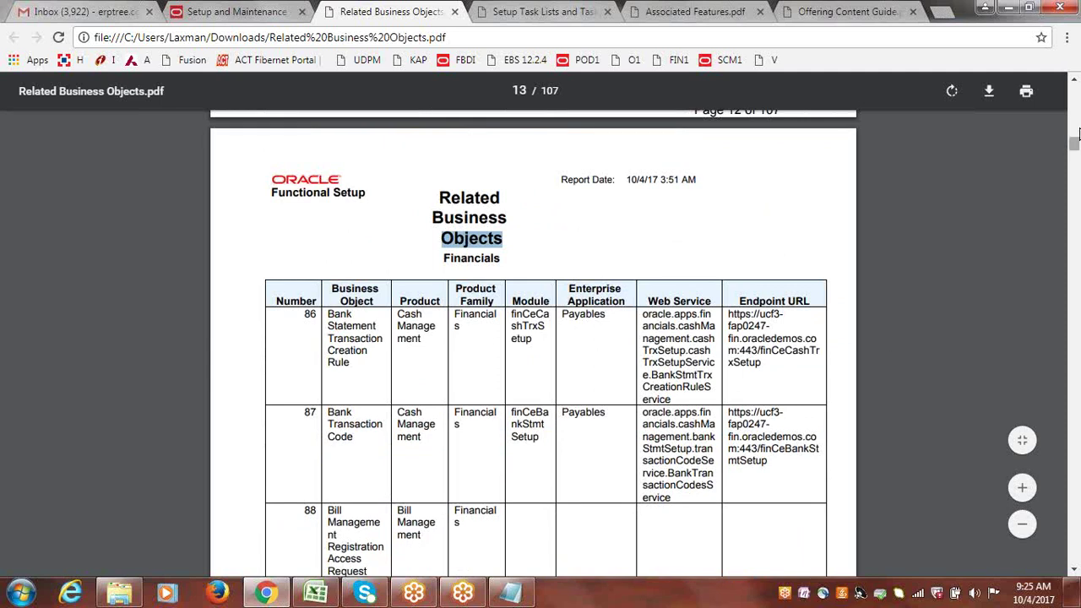
{"action": "left_click_drag", "start_coordinate": [1075, 146], "coordinate": [1076, 200]}
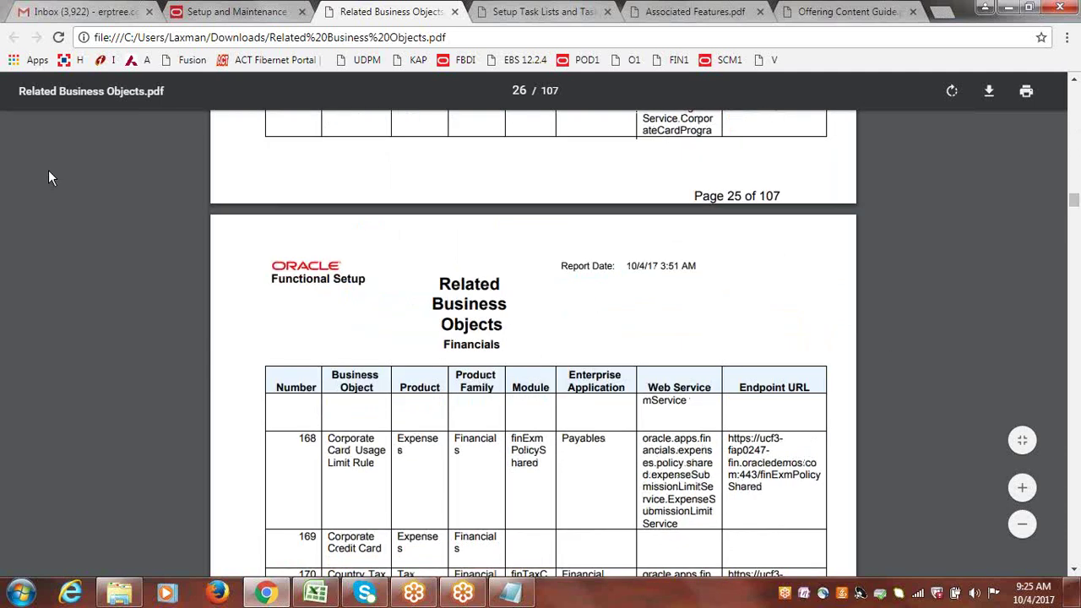
{"action": "left_click", "coordinate": [455, 14]}
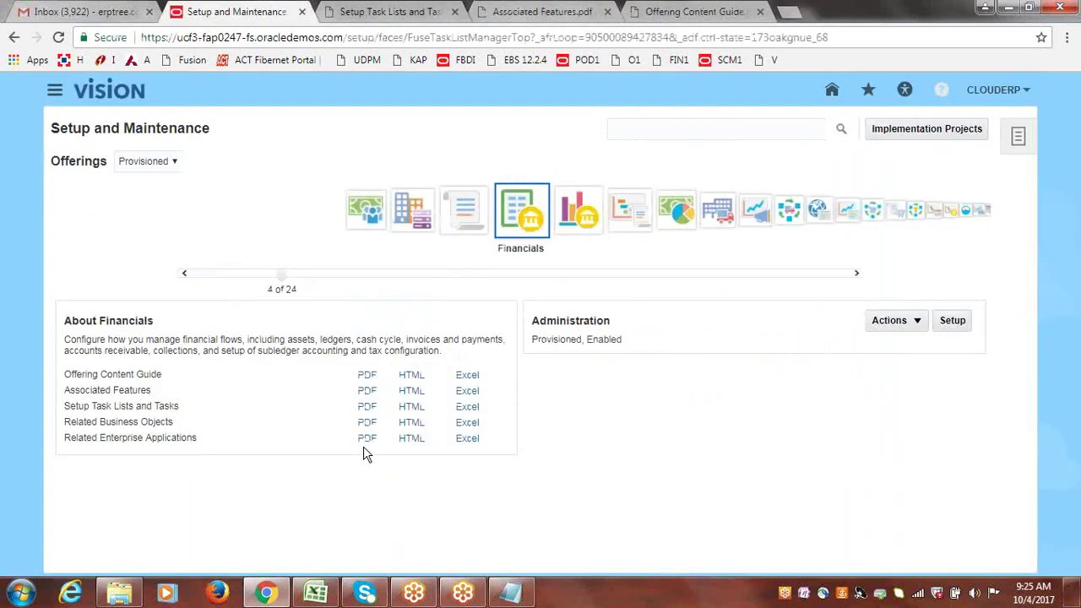
- Download the Financials Related Enterprise Applications PDF and open it from the download bar
{"action": "left_click", "coordinate": [366, 452]}
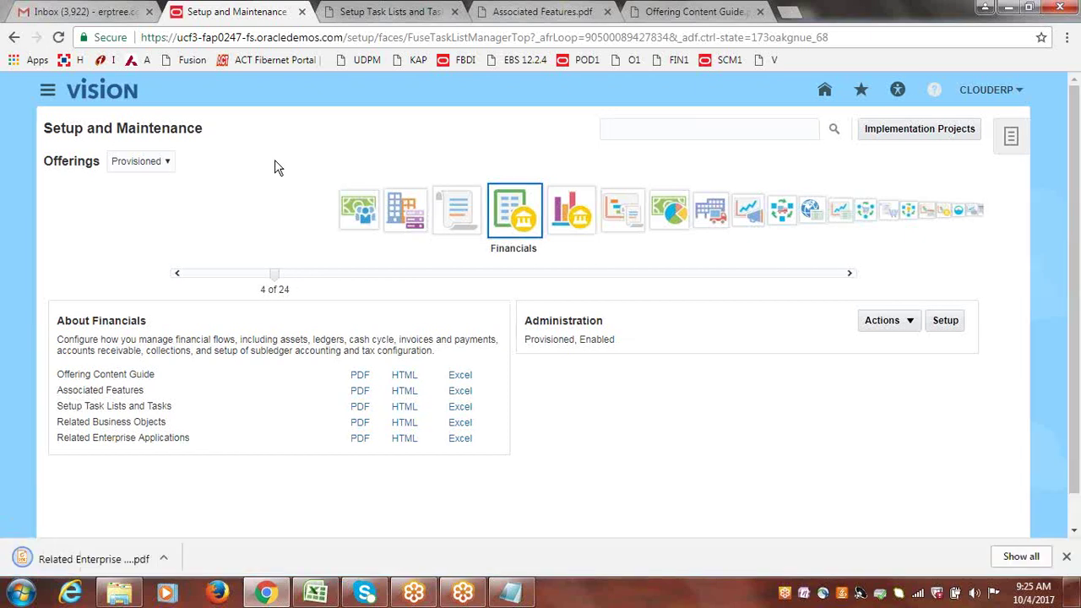
{"action": "left_click", "coordinate": [95, 561]}
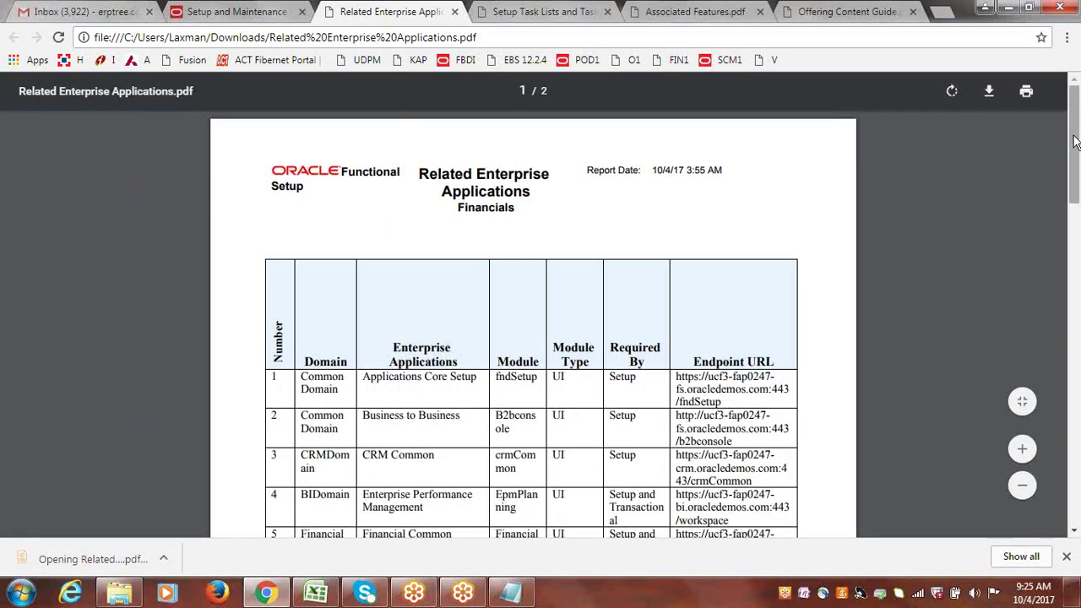
- Scroll the Related Enterprise Applications PDF, highlighting row 6 Financials-SOA entries, then close it
{"action": "left_click_drag", "start_coordinate": [1074, 142], "coordinate": [1074, 170]}
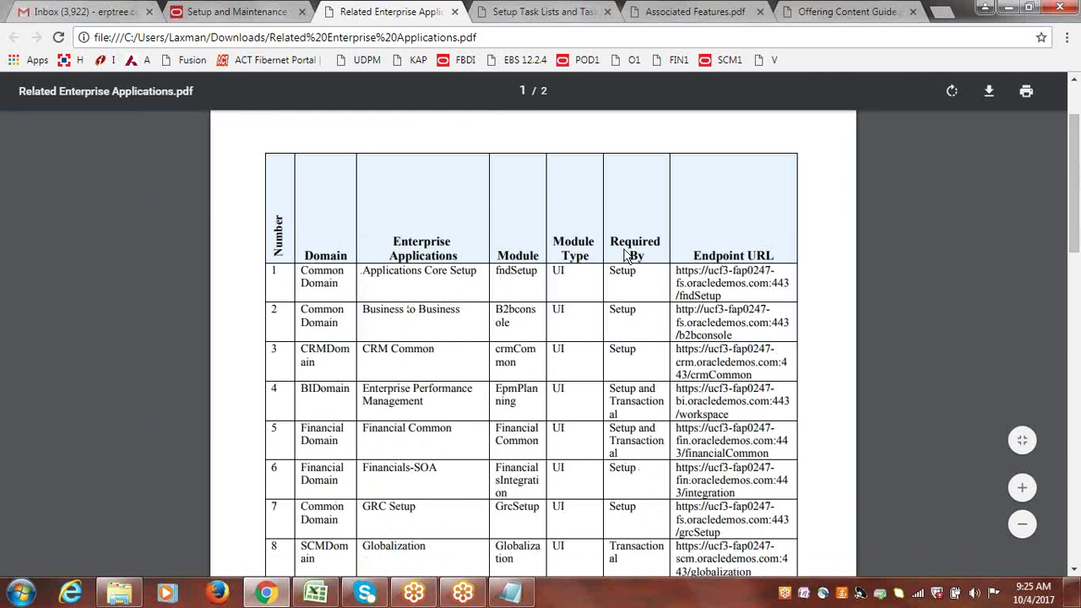
{"action": "left_click", "coordinate": [1074, 154]}
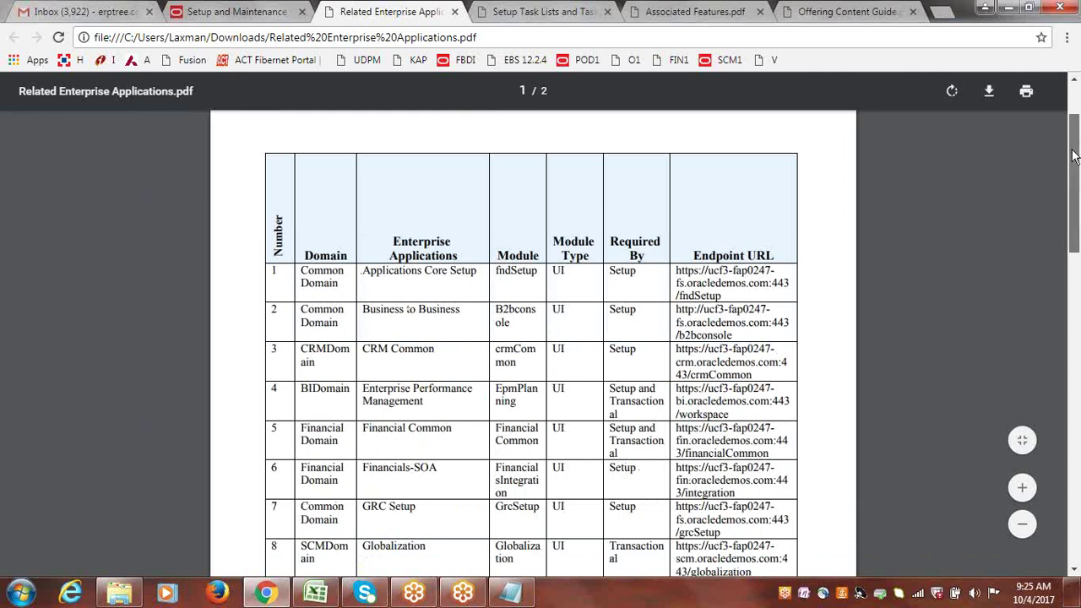
{"action": "left_click_drag", "start_coordinate": [1075, 154], "coordinate": [1076, 223]}
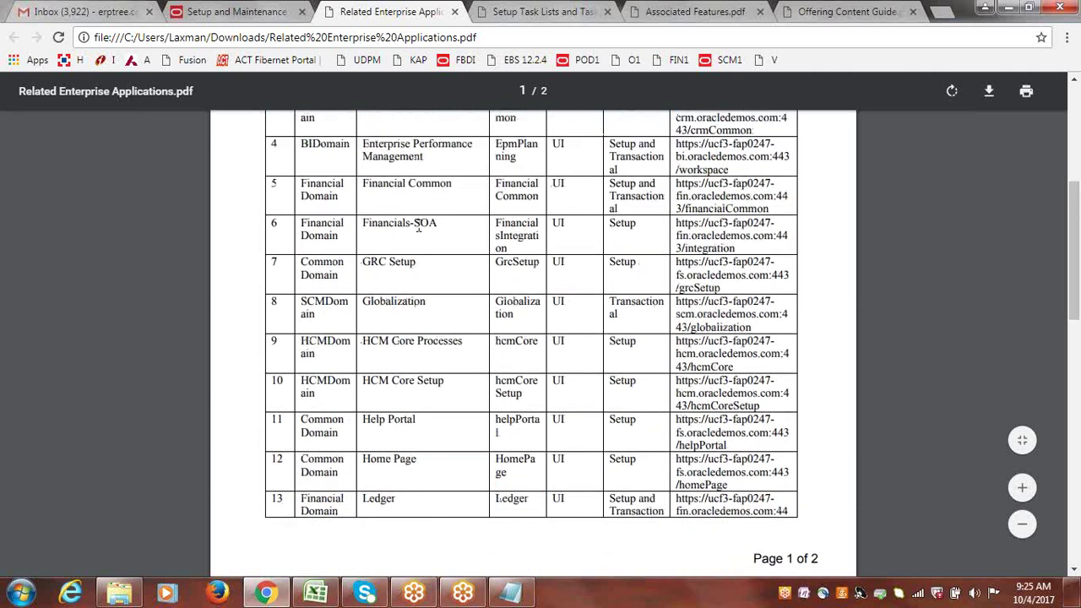
{"action": "double_click", "coordinate": [426, 223]}
{"action": "left_click_drag", "start_coordinate": [301, 222], "coordinate": [326, 245]}
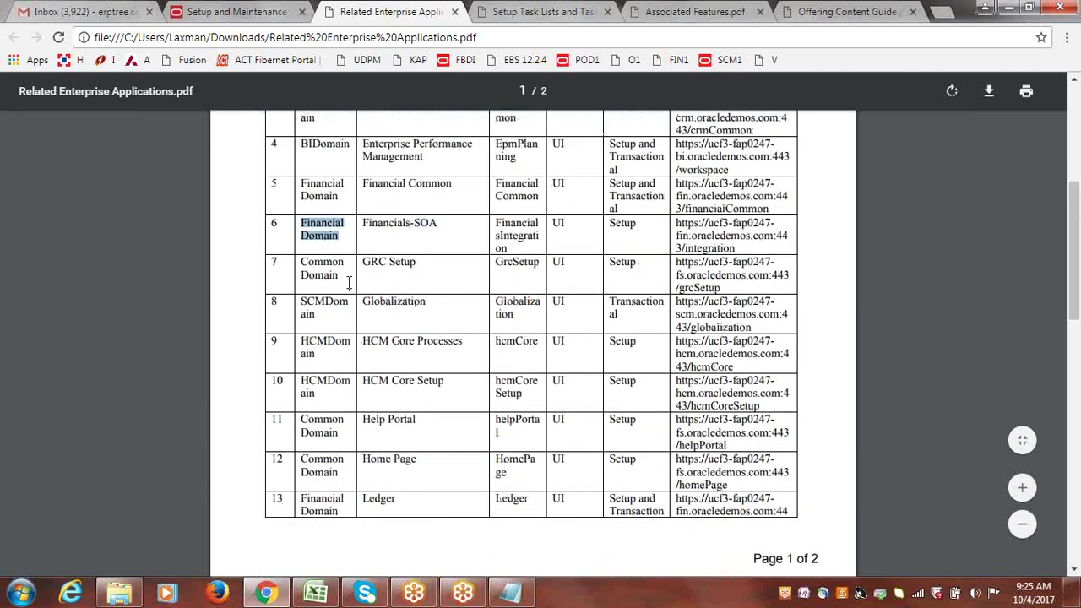
{"action": "left_click_drag", "start_coordinate": [418, 264], "coordinate": [363, 264]}
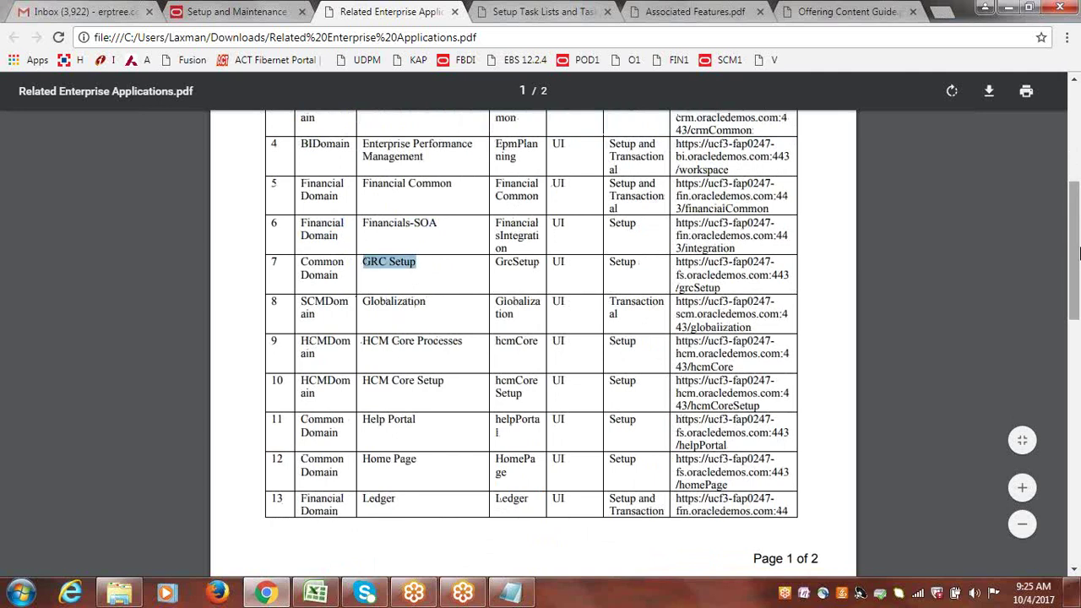
{"action": "left_click_drag", "start_coordinate": [1075, 195], "coordinate": [1079, 48]}
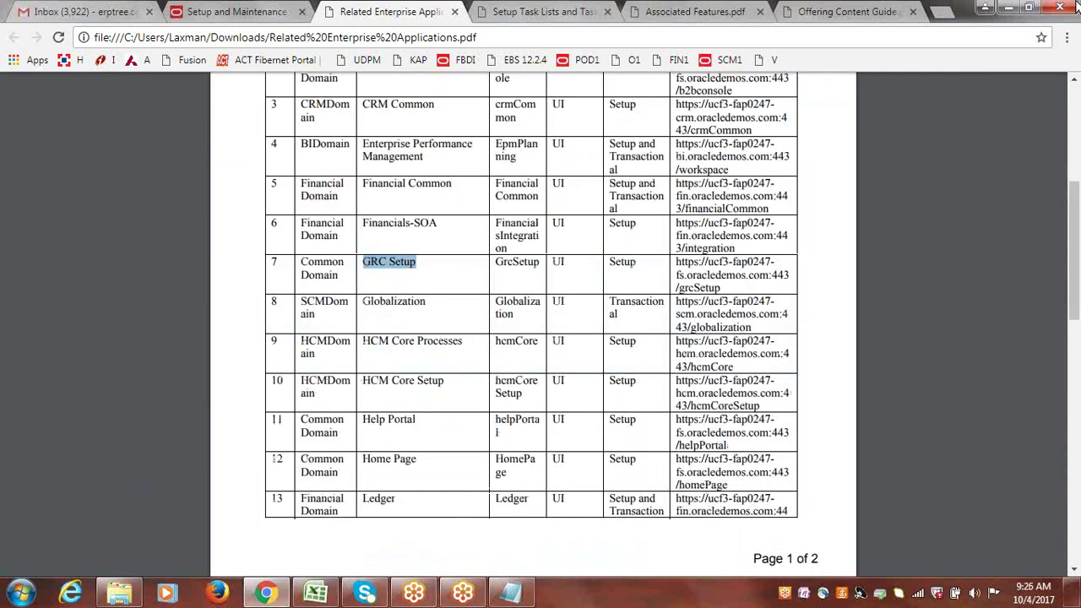
{"action": "left_click", "coordinate": [456, 12]}
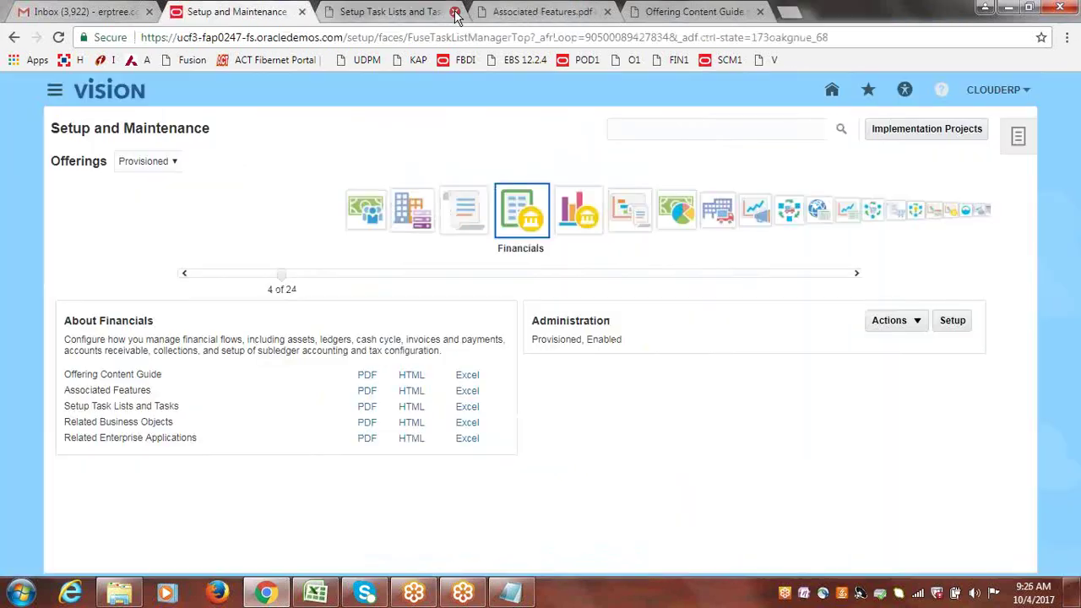
- Close the Setup Task Lists, Associated Features and Offering Content Guide PDFs, then select Procurement
{"action": "left_click", "coordinate": [443, 12]}
{"action": "key", "text": "ctrl+Tab"}
{"action": "left_click", "coordinate": [455, 14]}
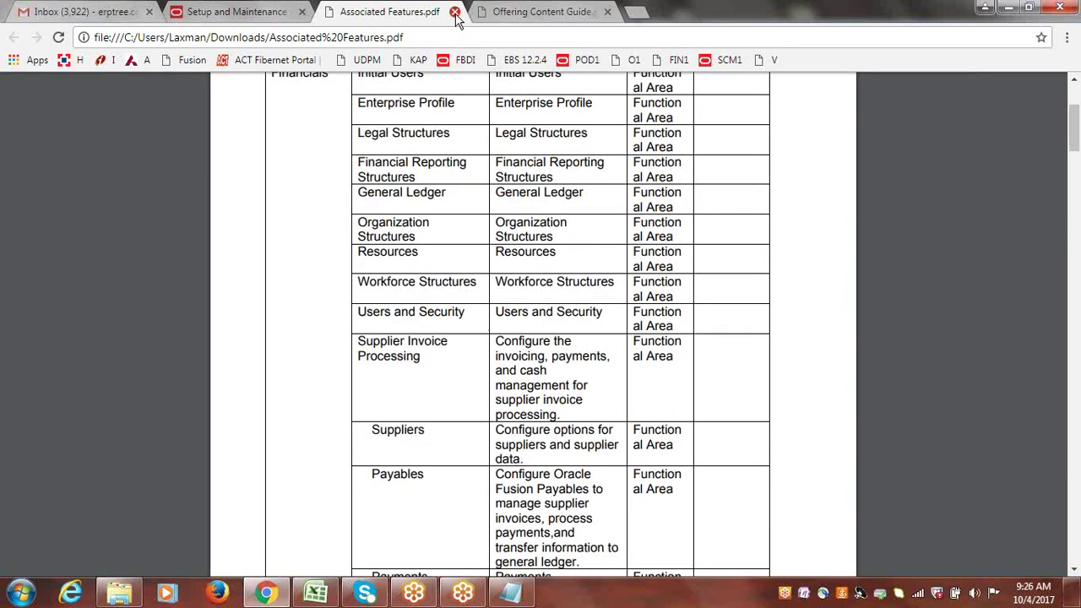
{"action": "left_click", "coordinate": [455, 13]}
{"action": "left_click", "coordinate": [455, 14]}
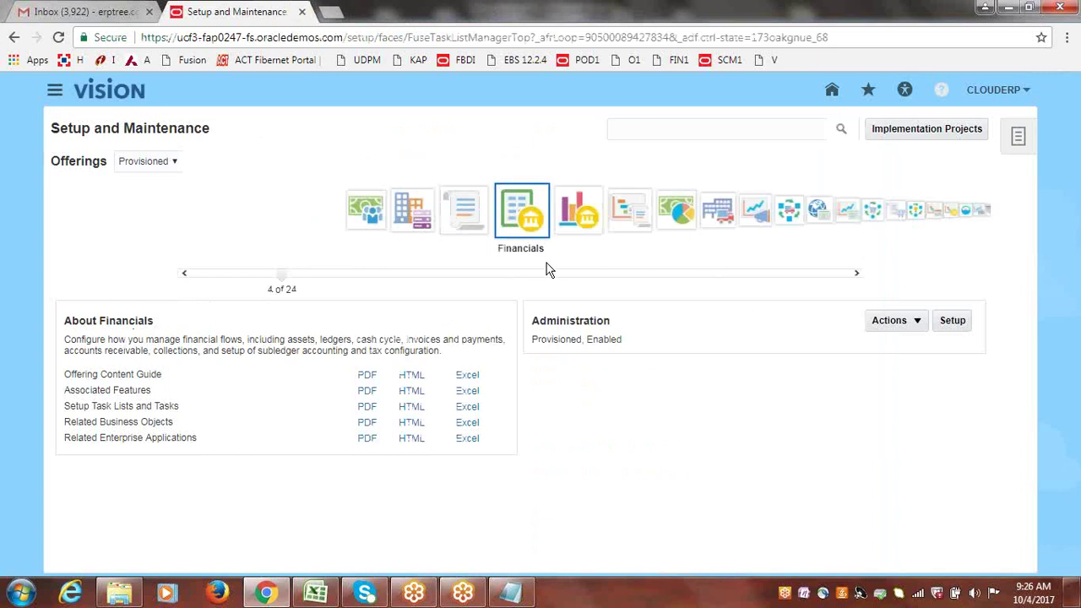
{"action": "left_click", "coordinate": [906, 216]}
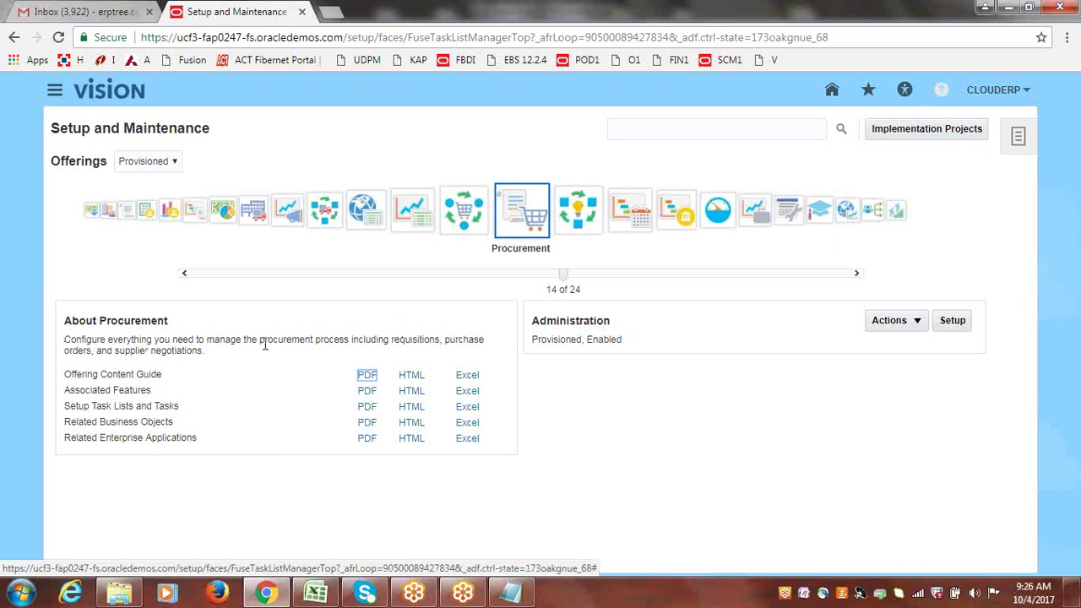
- Highlight purchase orders and supplier negotiations in the About Procurement description
{"action": "left_click_drag", "start_coordinate": [288, 342], "coordinate": [330, 344]}
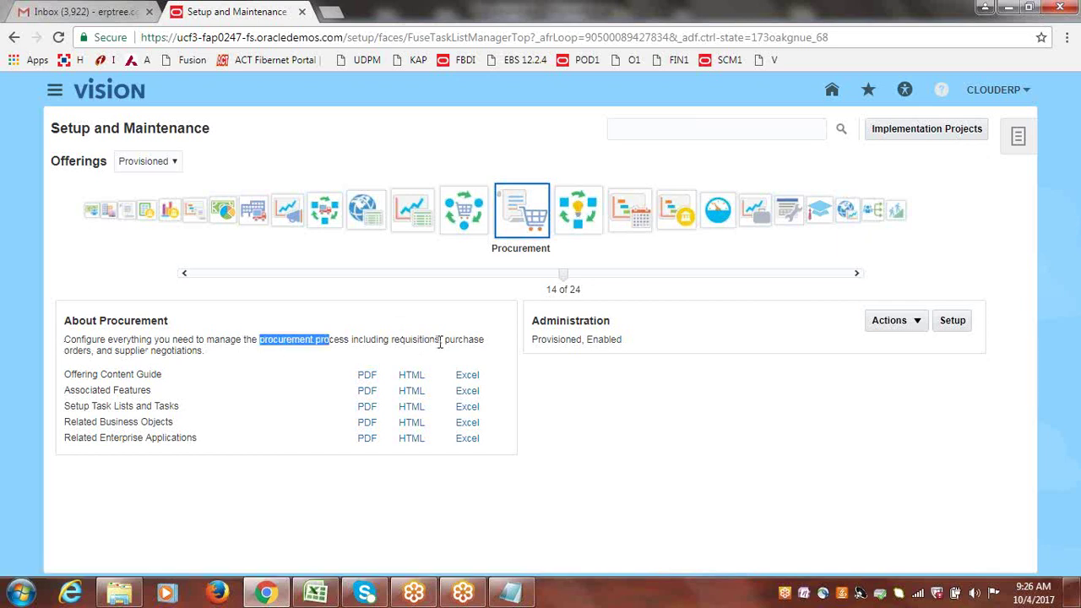
{"action": "left_click_drag", "start_coordinate": [441, 343], "coordinate": [94, 349]}
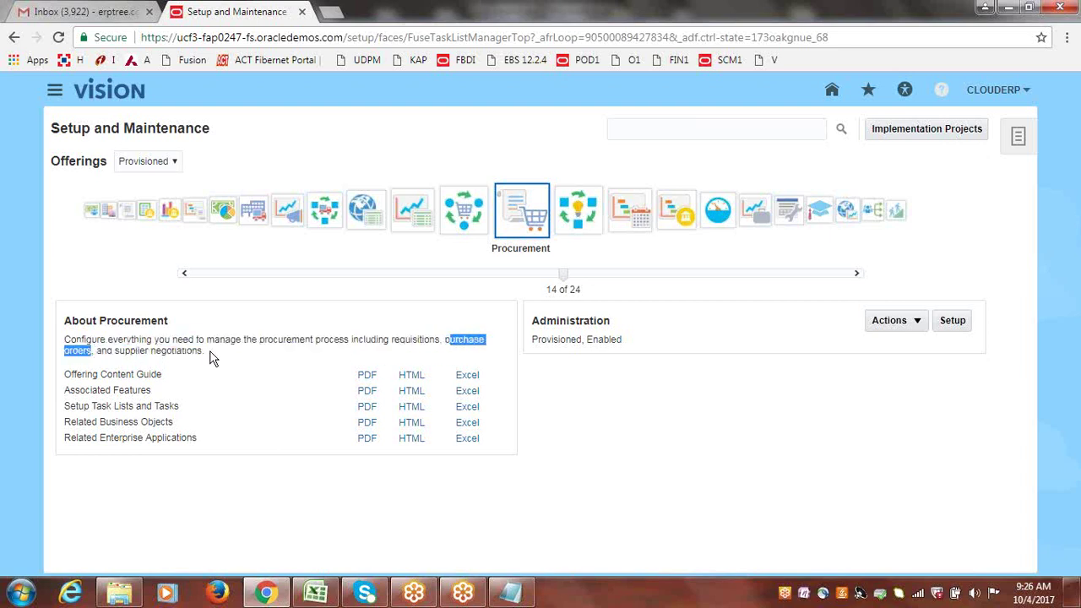
{"action": "left_click_drag", "start_coordinate": [203, 351], "coordinate": [121, 356]}
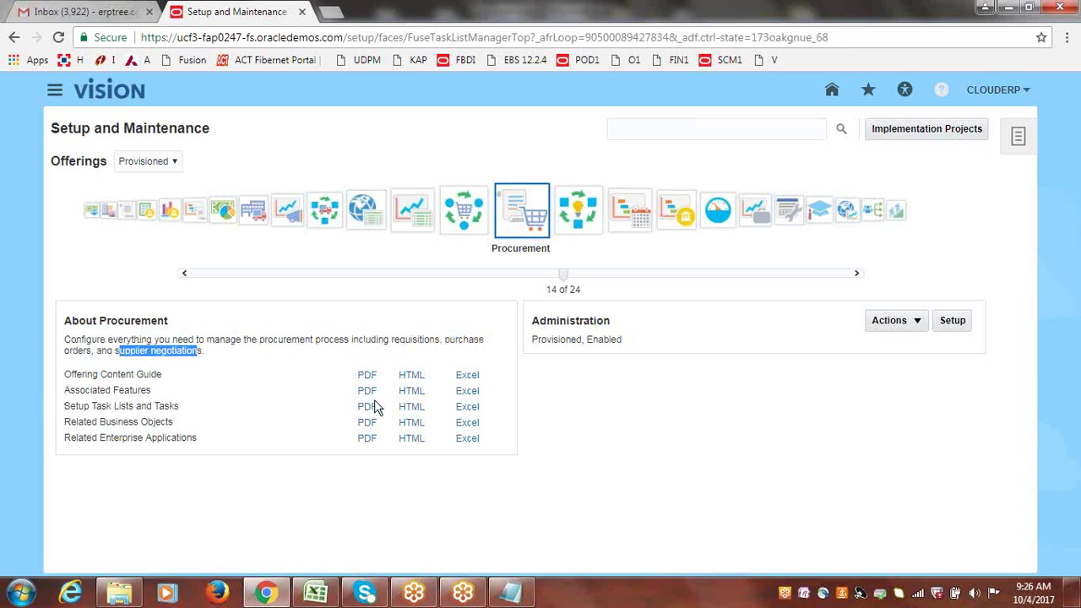
{"action": "left_click", "coordinate": [569, 383]}
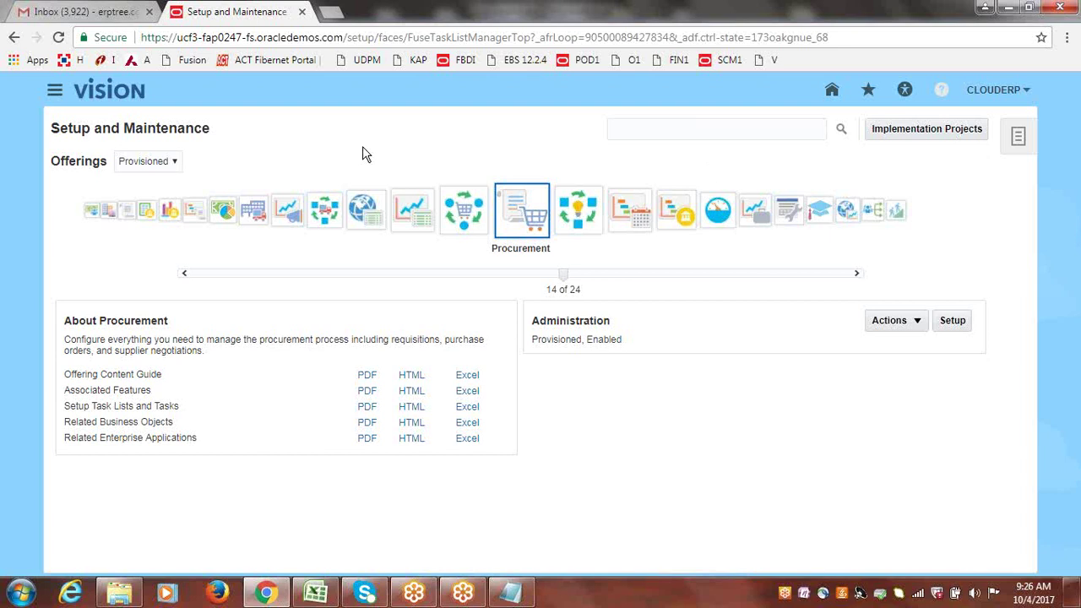
- Switch the Offerings filter to All, view Compensation Management, then select Customer Data Management
{"action": "left_click", "coordinate": [174, 161]}
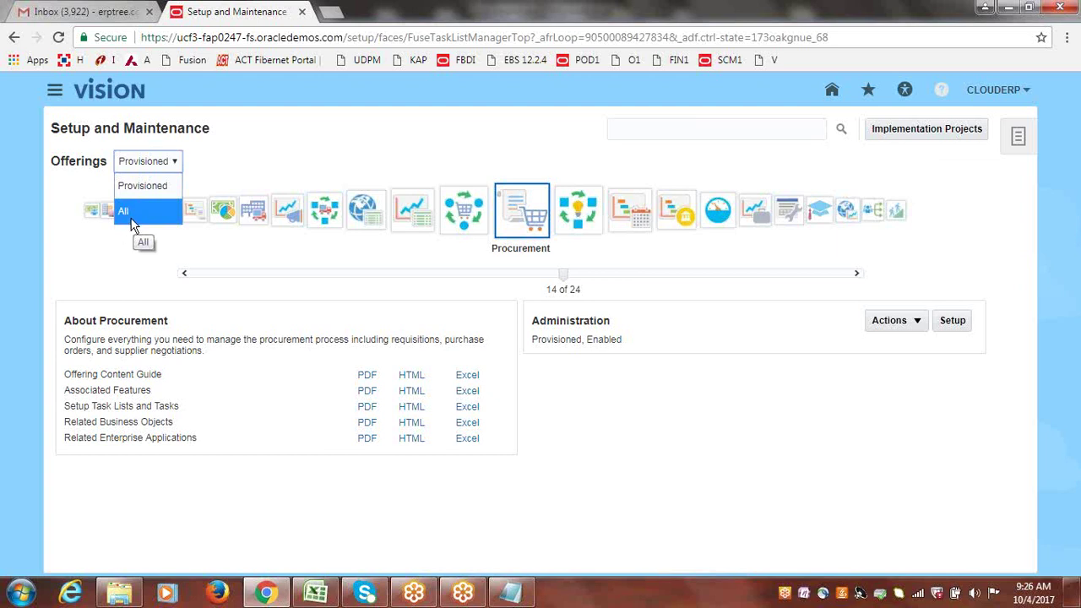
{"action": "left_click", "coordinate": [131, 211]}
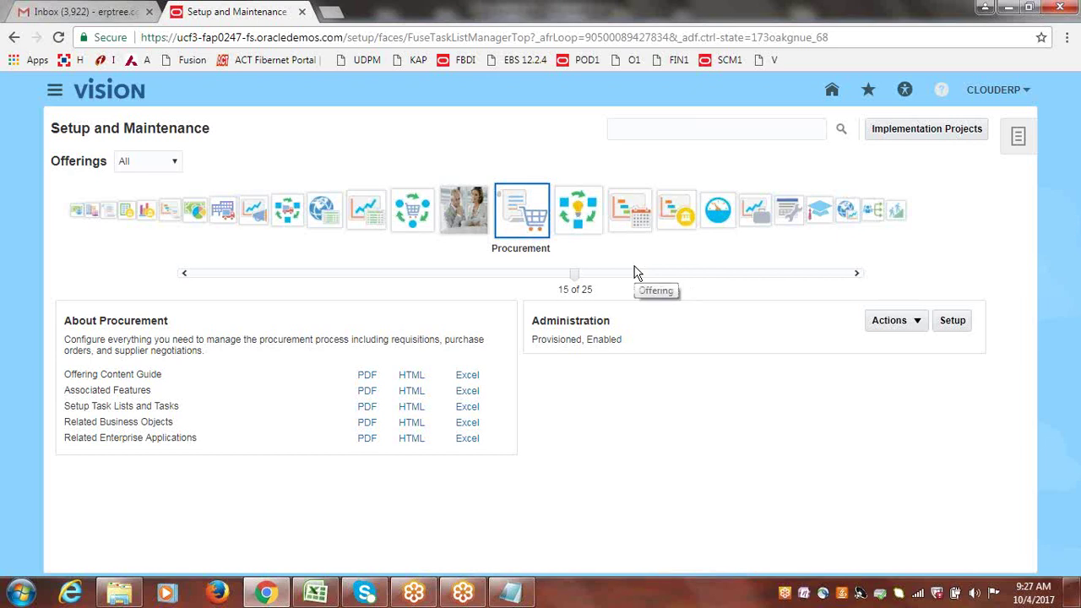
{"action": "left_click", "coordinate": [77, 212]}
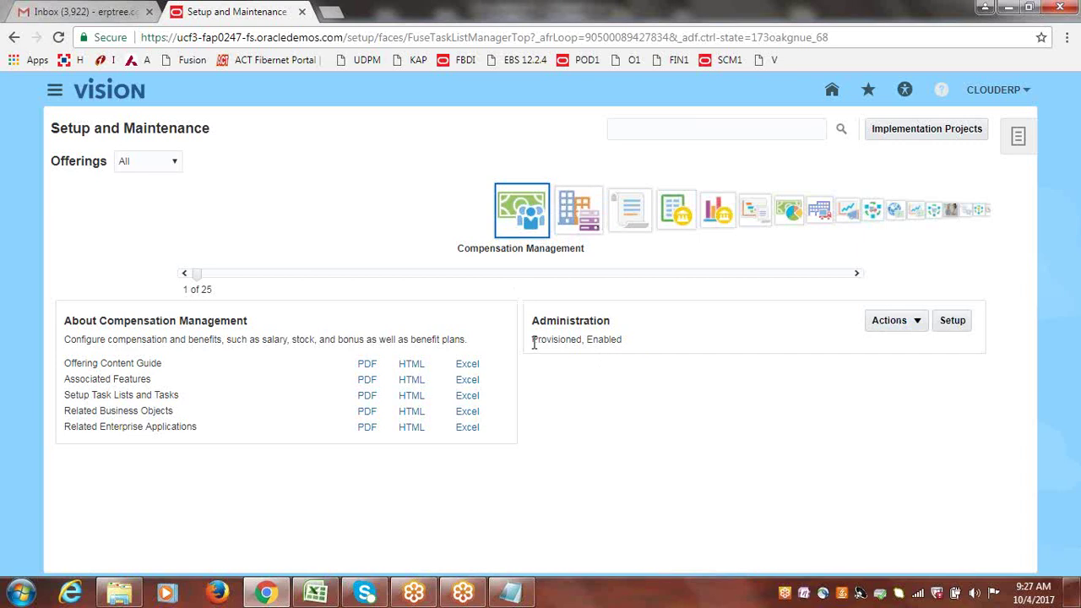
{"action": "left_click_drag", "start_coordinate": [533, 340], "coordinate": [585, 340]}
{"action": "left_click", "coordinate": [588, 209]}
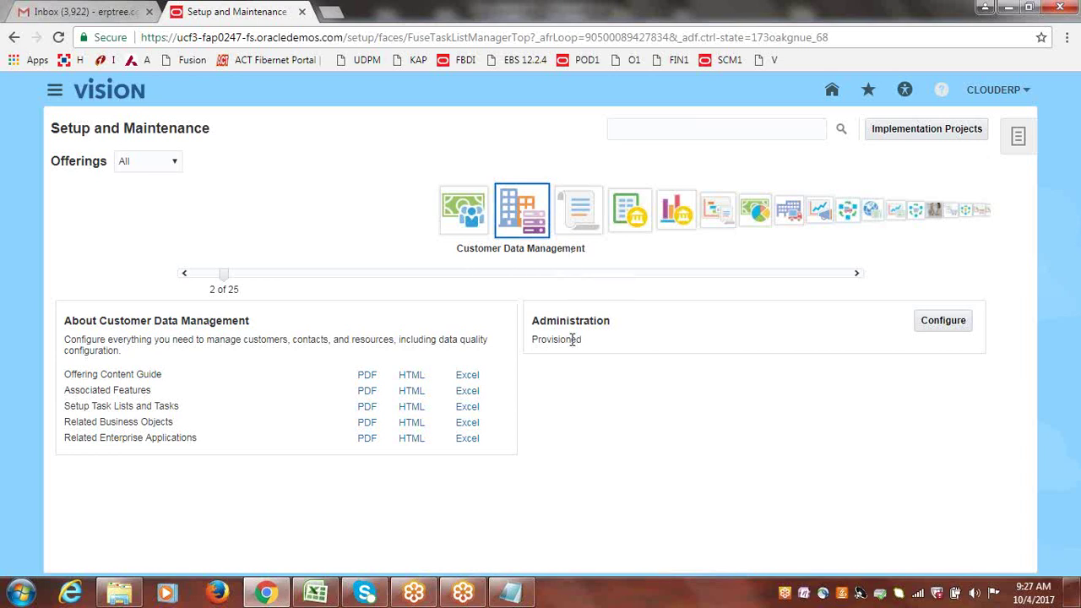
- Configure Customer Data Management and tick its Enable for Implementation box
{"action": "left_click", "coordinate": [949, 323]}
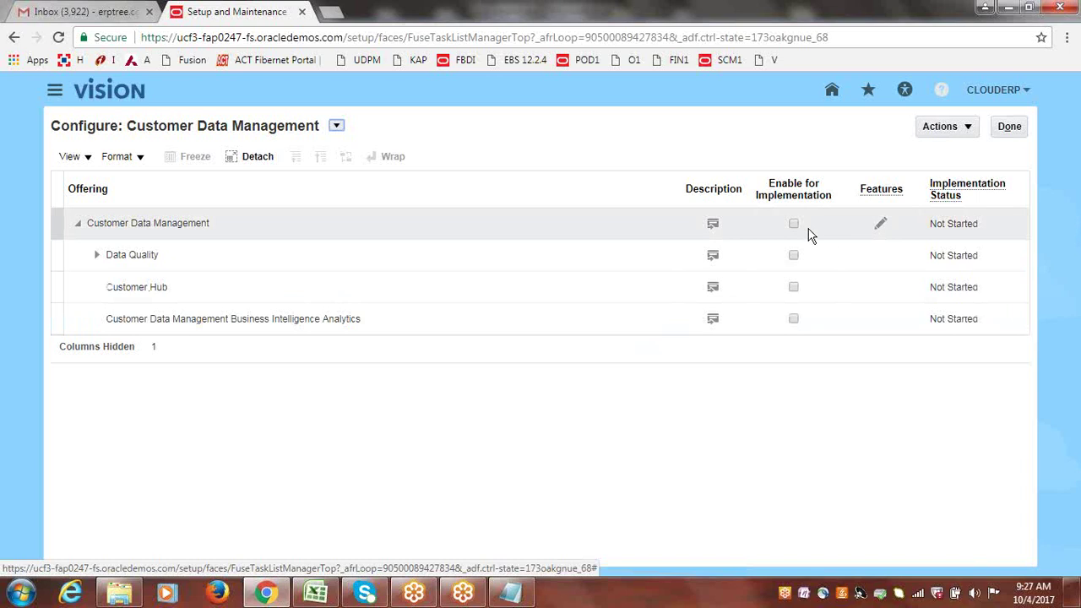
{"action": "left_click", "coordinate": [794, 225]}
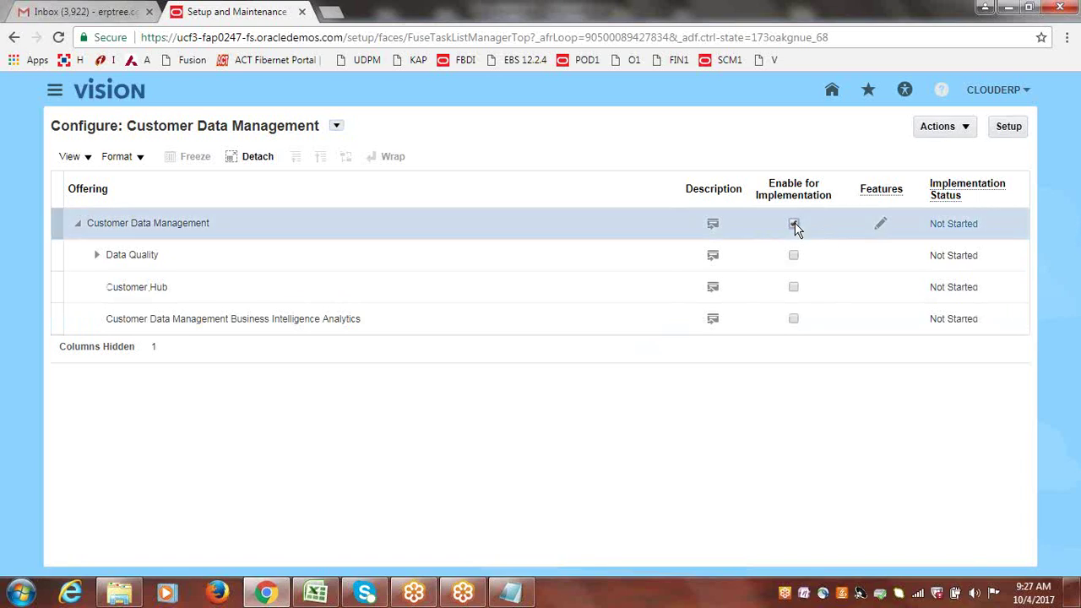
- Enable Data Quality, Matching, Cleansing, Customer Hub and BI Analytics, then return to Offerings
{"action": "left_click", "coordinate": [794, 255]}
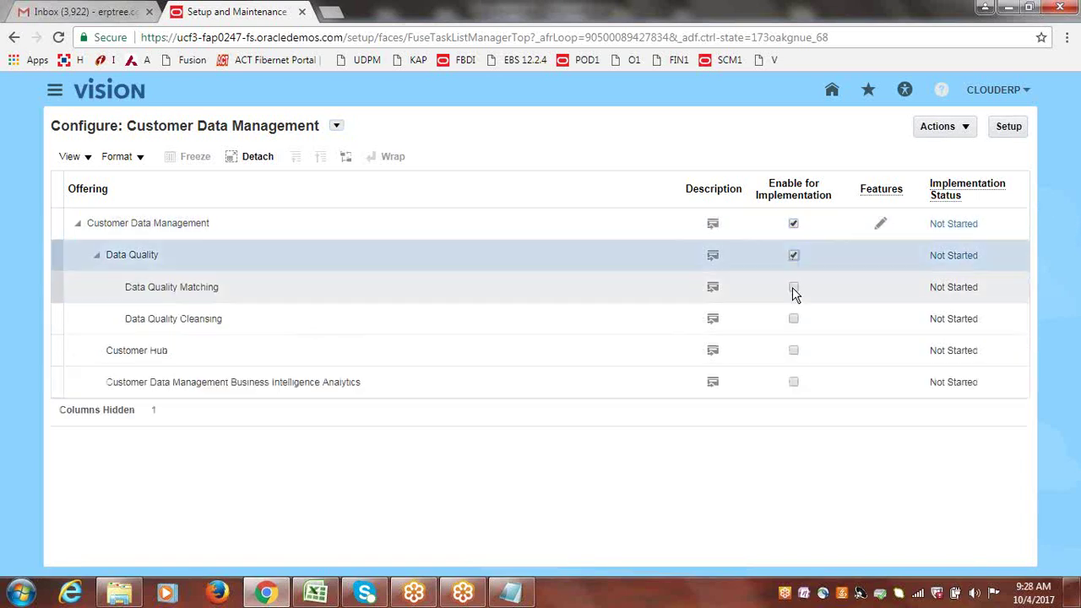
{"action": "left_click", "coordinate": [793, 288]}
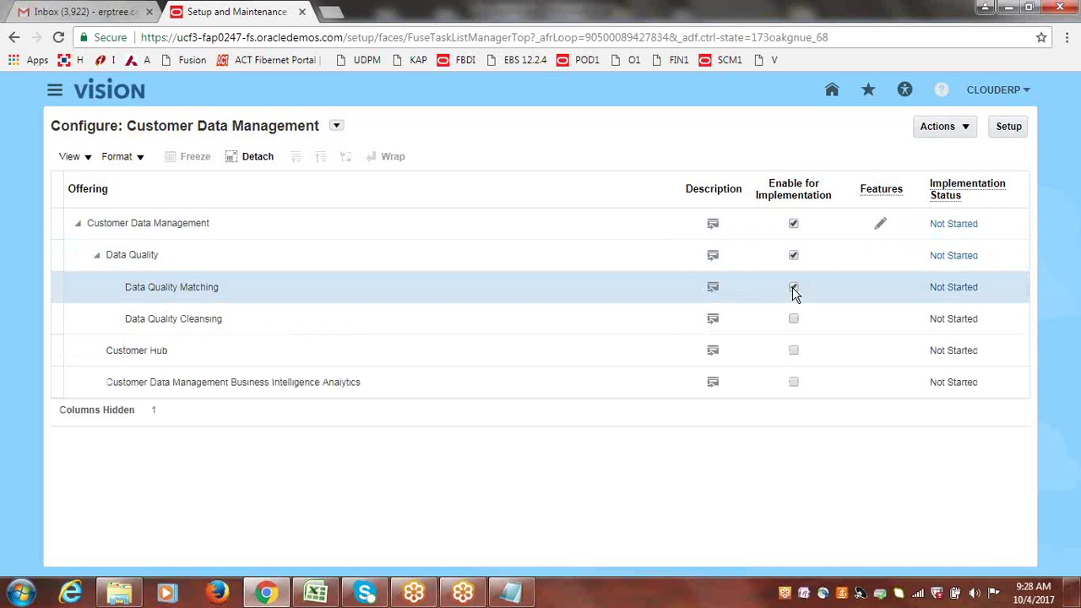
{"action": "left_click", "coordinate": [794, 319]}
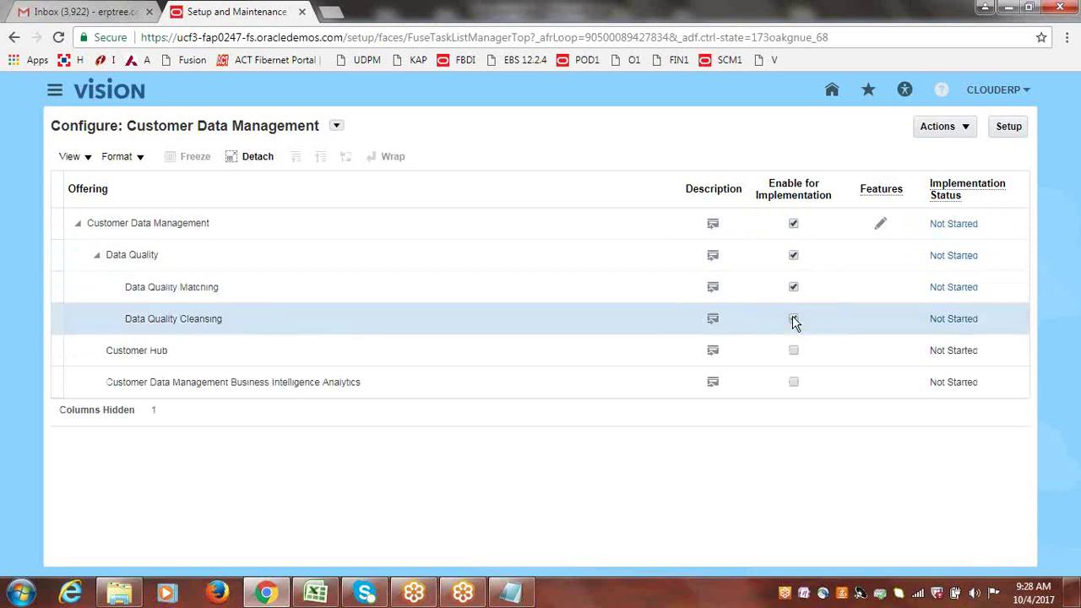
{"action": "left_click", "coordinate": [794, 351]}
{"action": "left_click", "coordinate": [794, 382]}
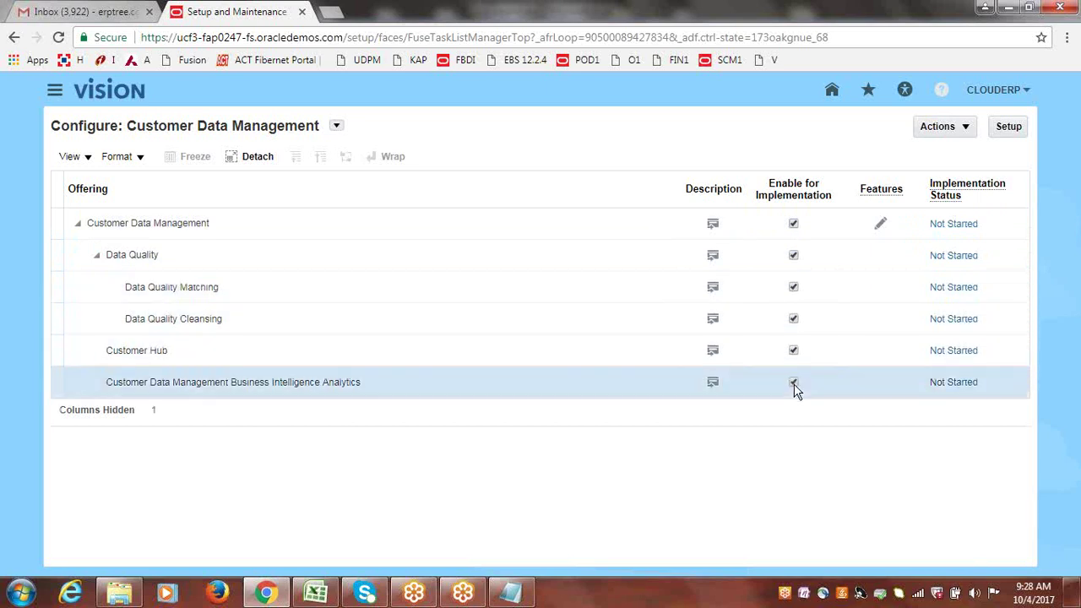
{"action": "left_click", "coordinate": [966, 129]}
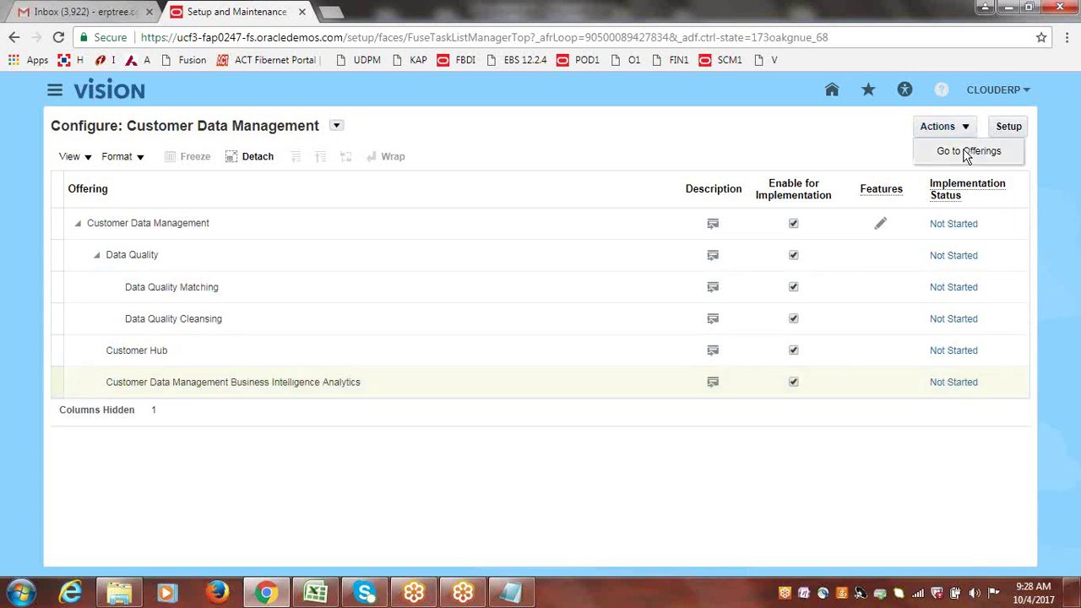
{"action": "left_click", "coordinate": [969, 151]}
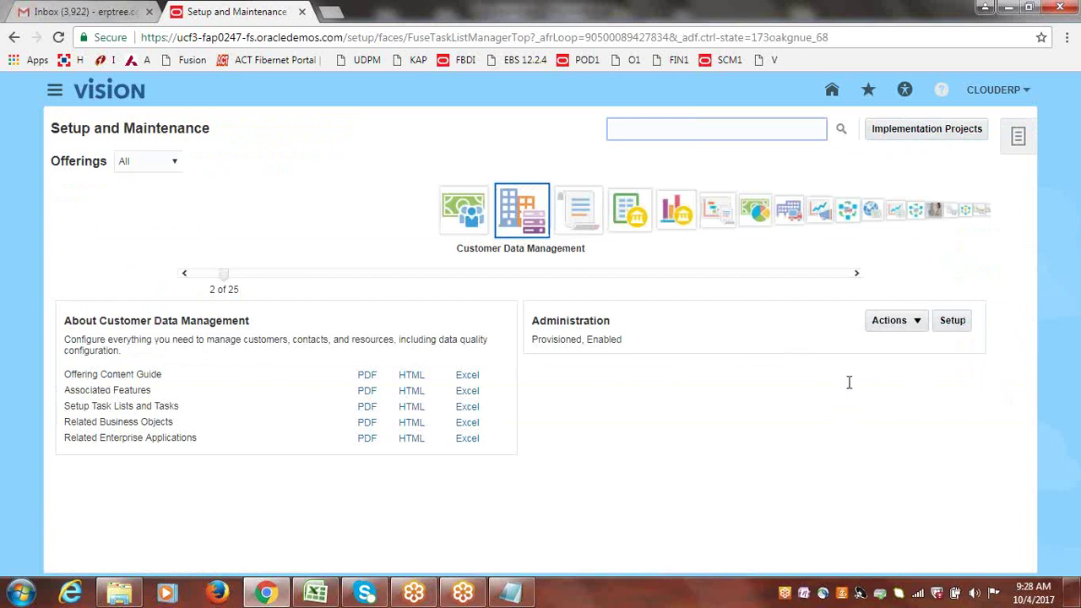
- Confirm Customer Data Management is Enabled, then advance past Enterprise Contracts to Financials, also Enabled
{"action": "left_click_drag", "start_coordinate": [587, 339], "coordinate": [621, 341]}
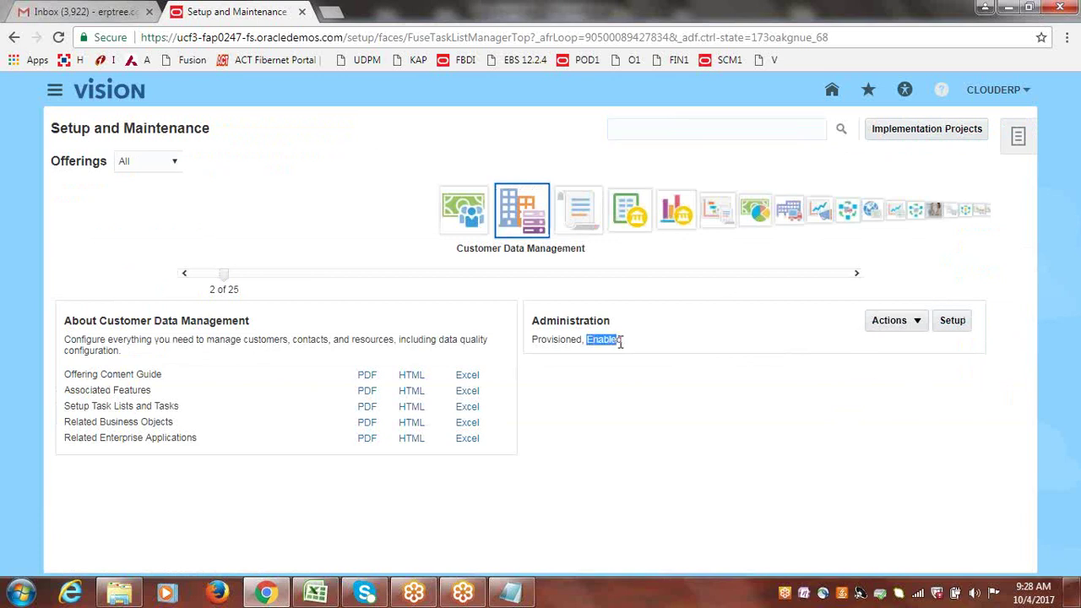
{"action": "left_click", "coordinate": [740, 412]}
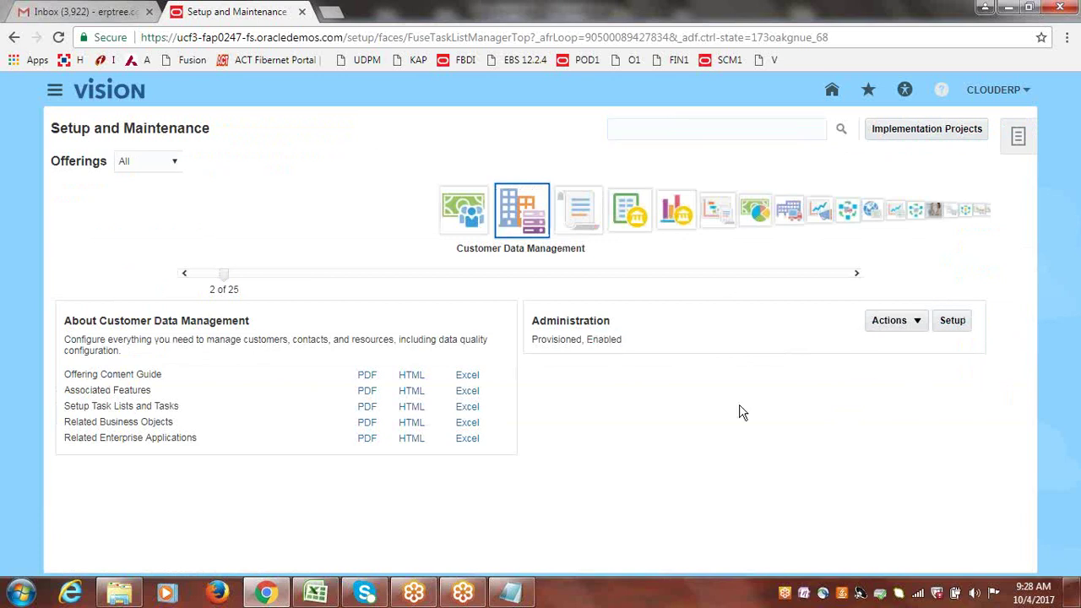
{"action": "left_click", "coordinate": [578, 209]}
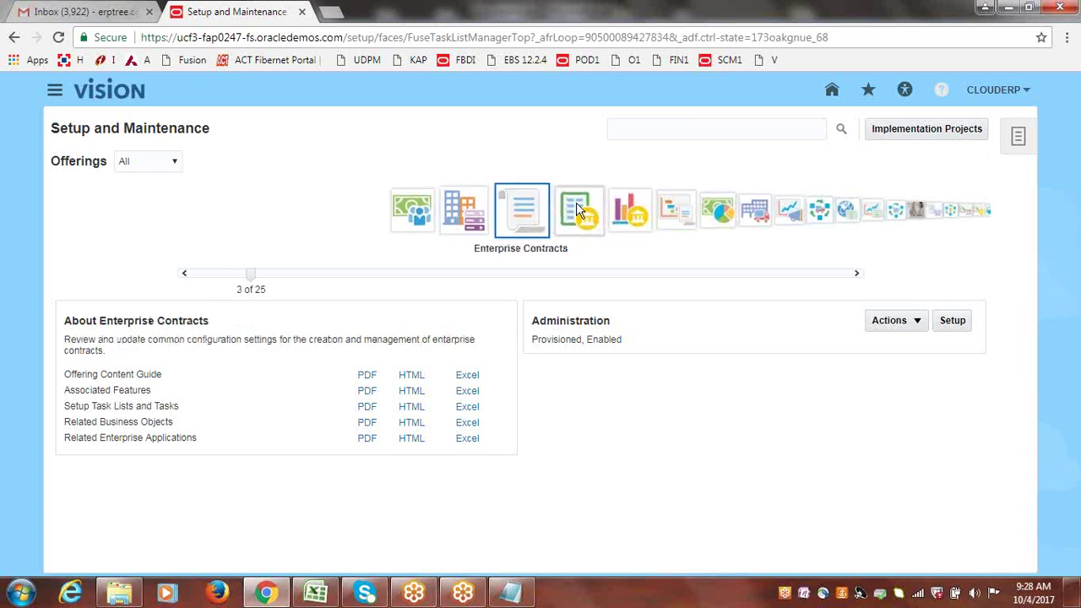
{"action": "left_click", "coordinate": [577, 208]}
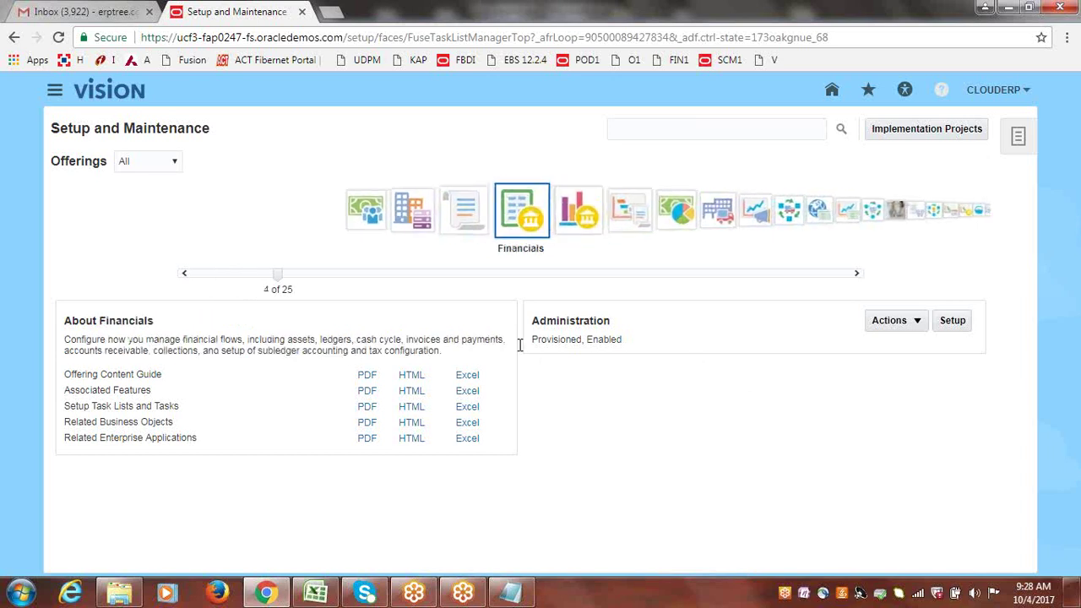
{"action": "left_click_drag", "start_coordinate": [590, 341], "coordinate": [622, 341]}
- Choose Change Configuration from the Financials Actions menu
{"action": "left_click", "coordinate": [918, 324]}
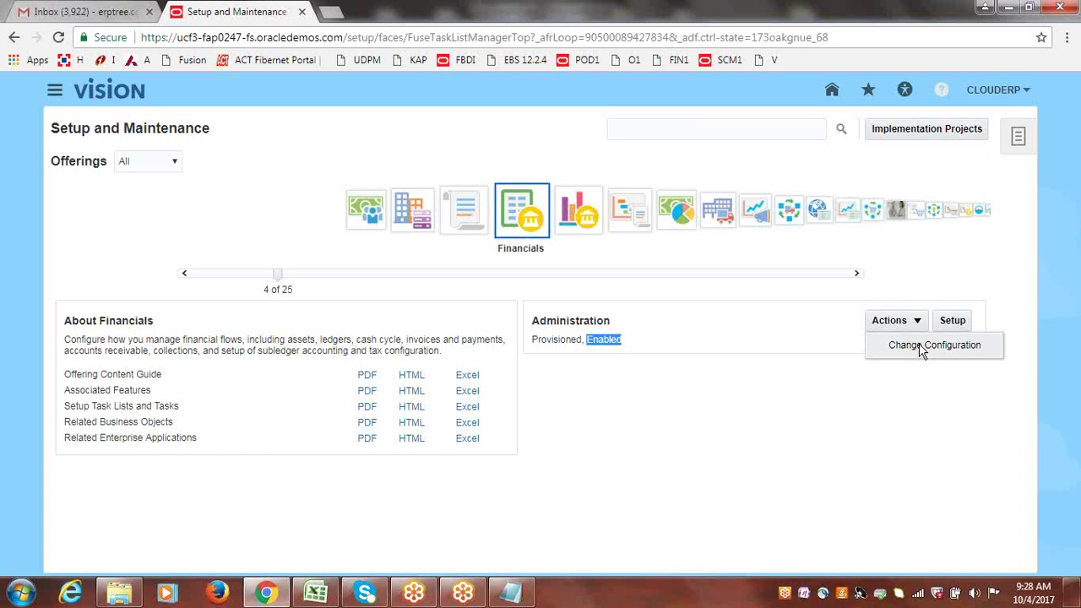
{"action": "left_click", "coordinate": [920, 347]}
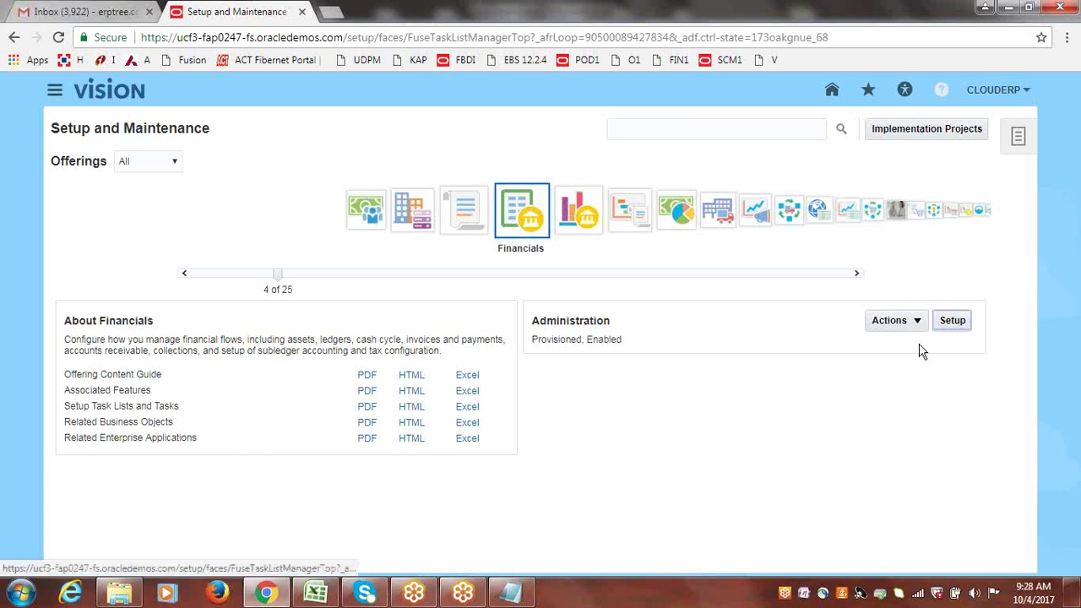
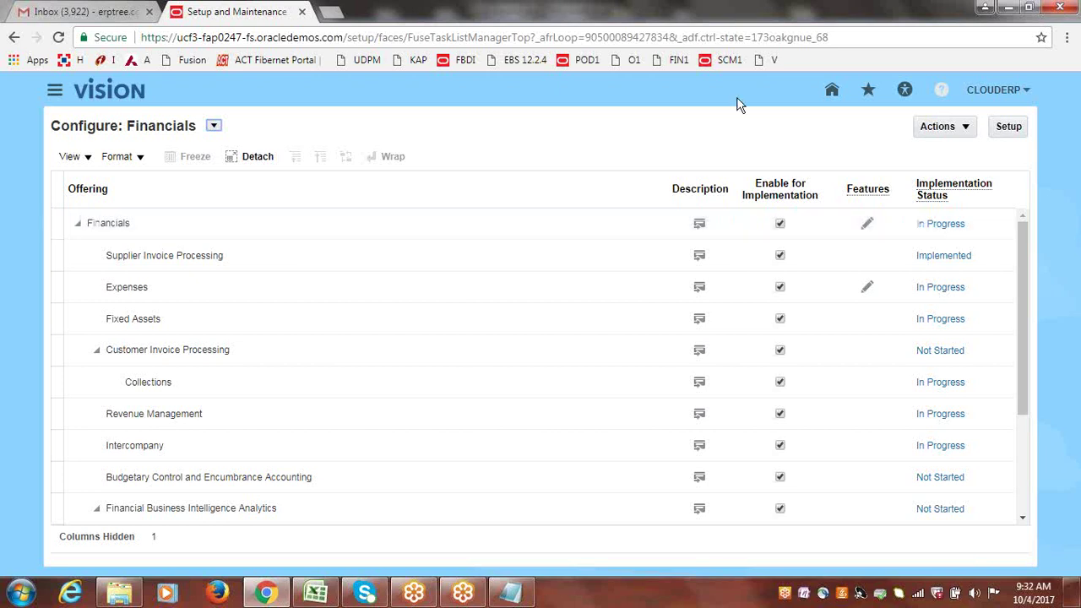
- Set the Financials, Expenses and Fixed Assets offerings' statuses to Implemented on Configure: Financials
{"action": "left_click", "coordinate": [967, 128]}
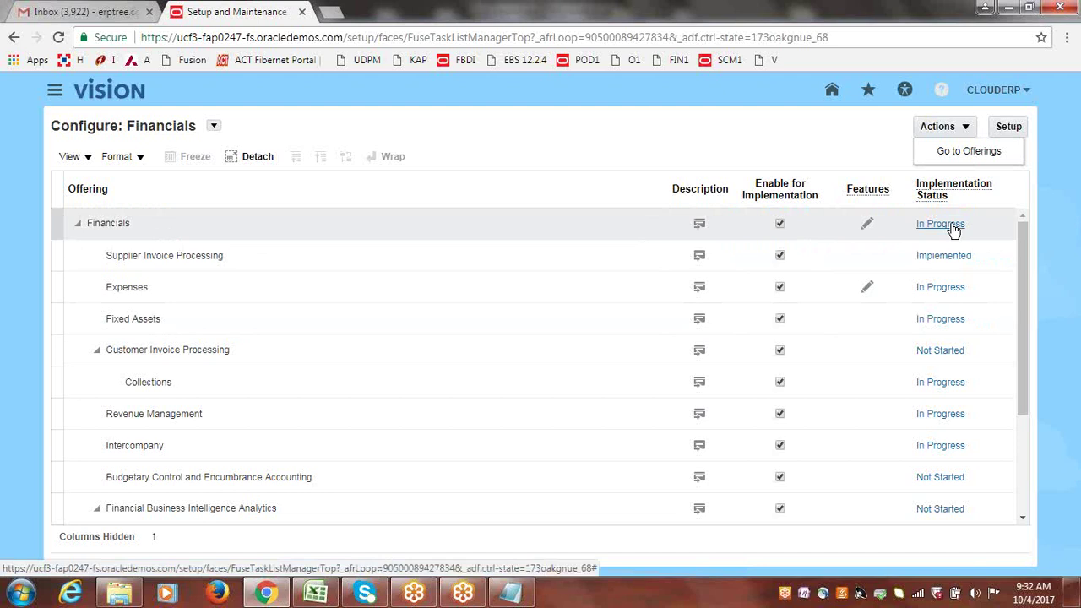
{"action": "left_click", "coordinate": [951, 227]}
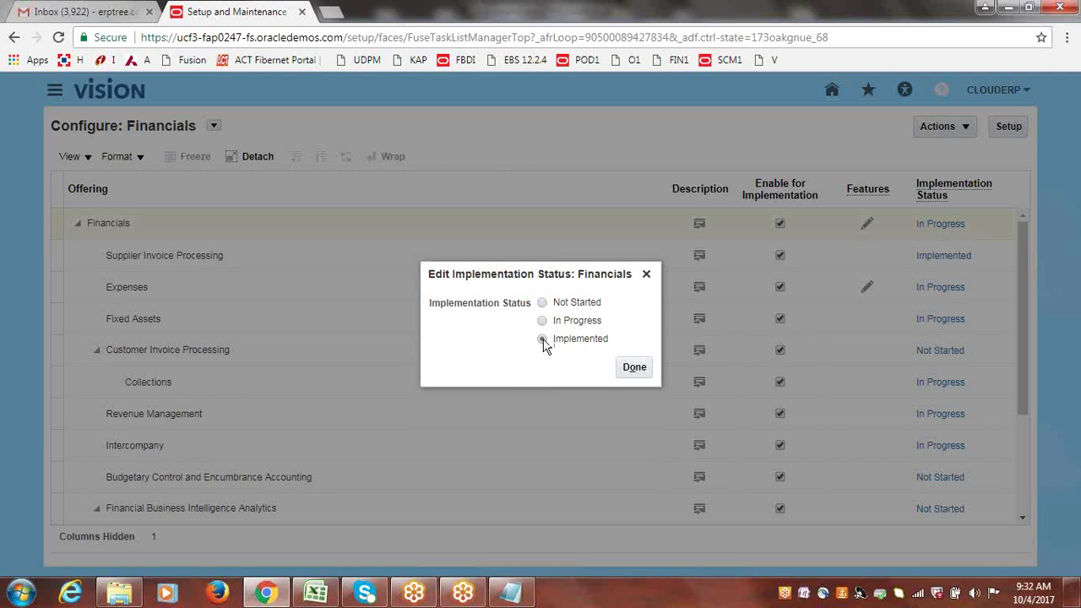
{"action": "left_click", "coordinate": [635, 371]}
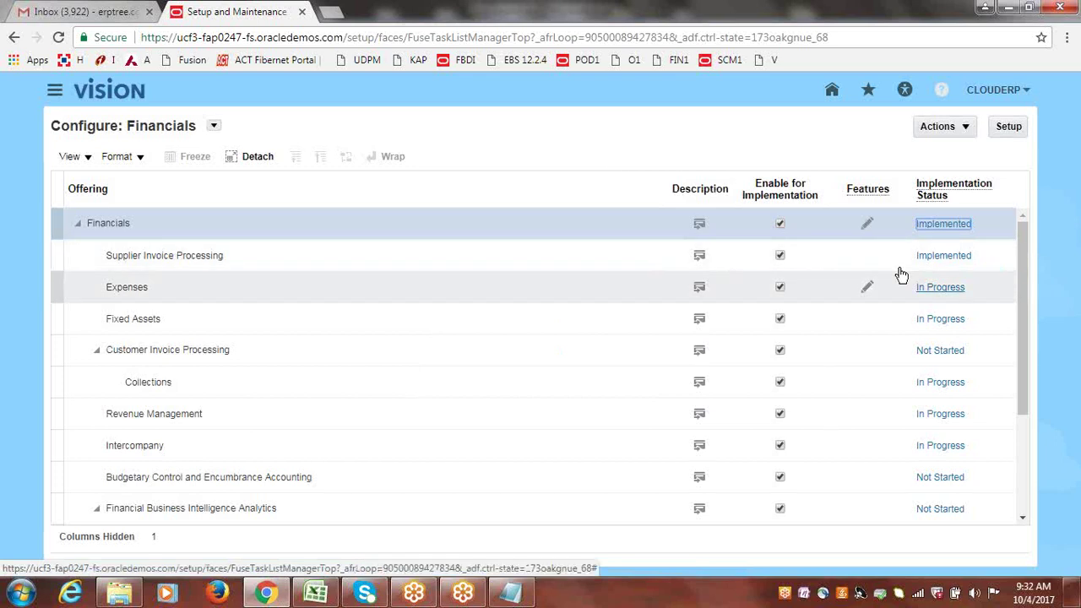
{"action": "left_click", "coordinate": [922, 285]}
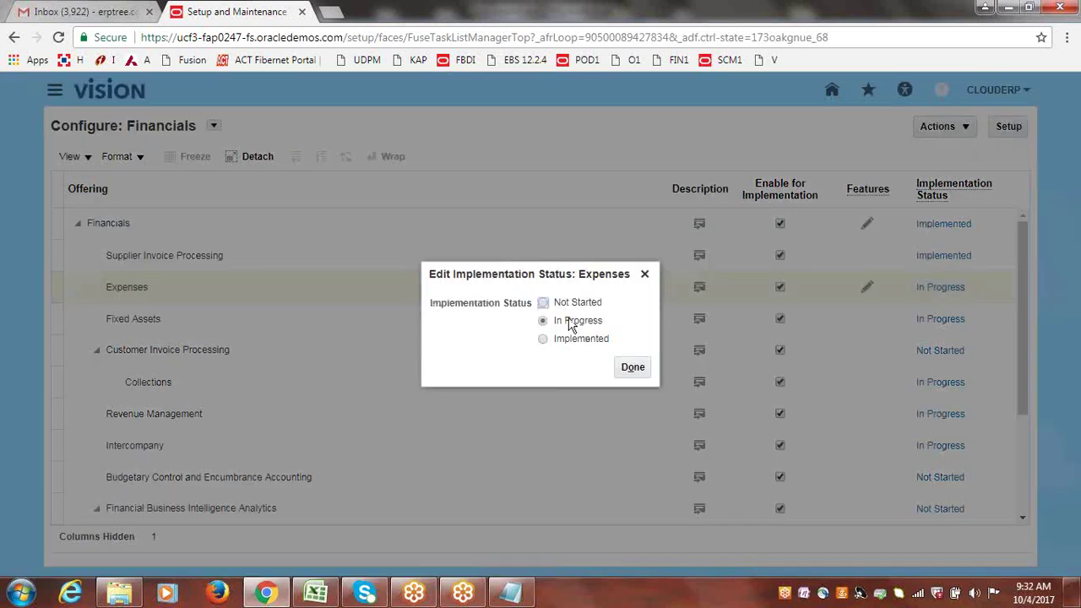
{"action": "left_click", "coordinate": [543, 340]}
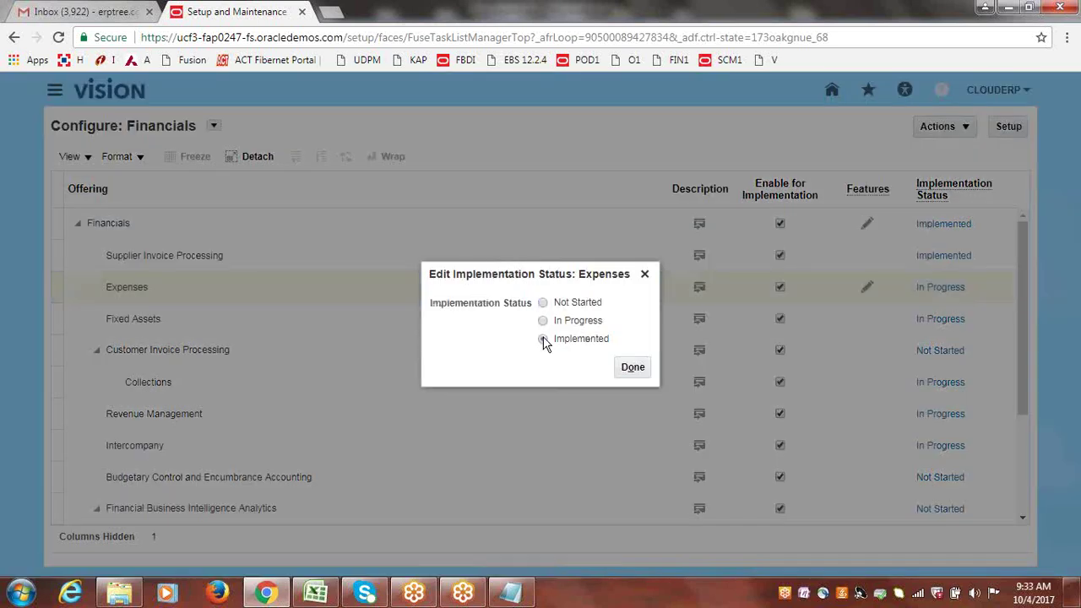
{"action": "left_click", "coordinate": [633, 366]}
{"action": "left_click", "coordinate": [939, 320]}
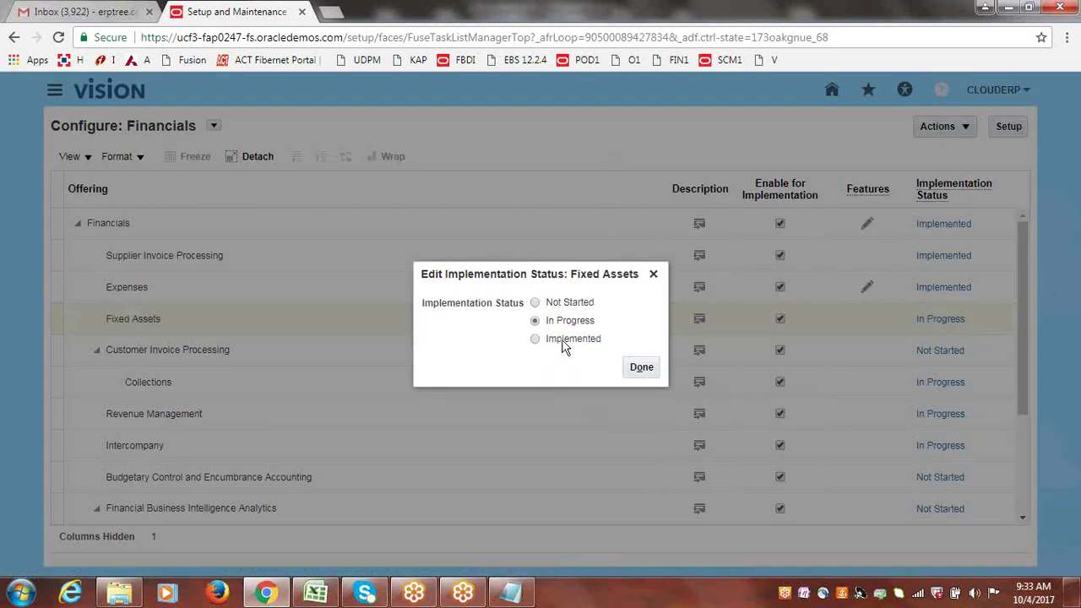
{"action": "left_click", "coordinate": [534, 339]}
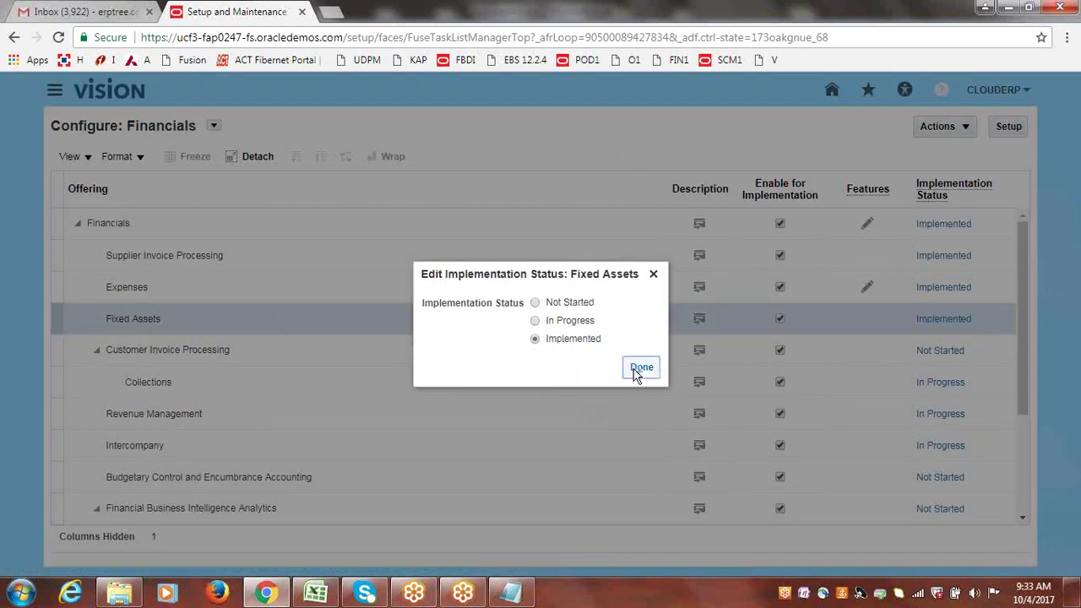
{"action": "left_click", "coordinate": [638, 370]}
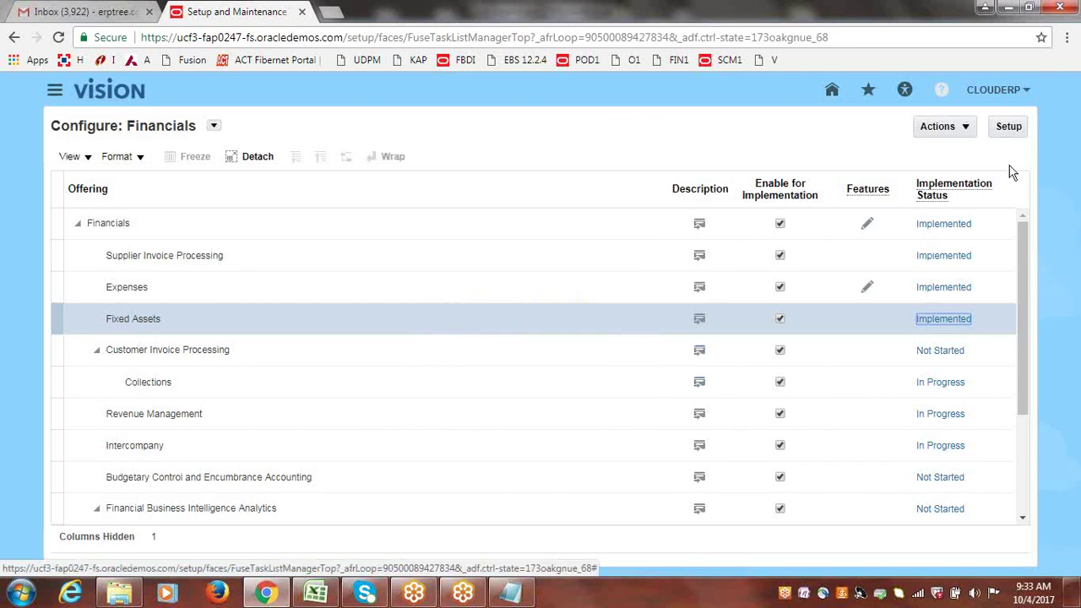
{"action": "left_click", "coordinate": [967, 128]}
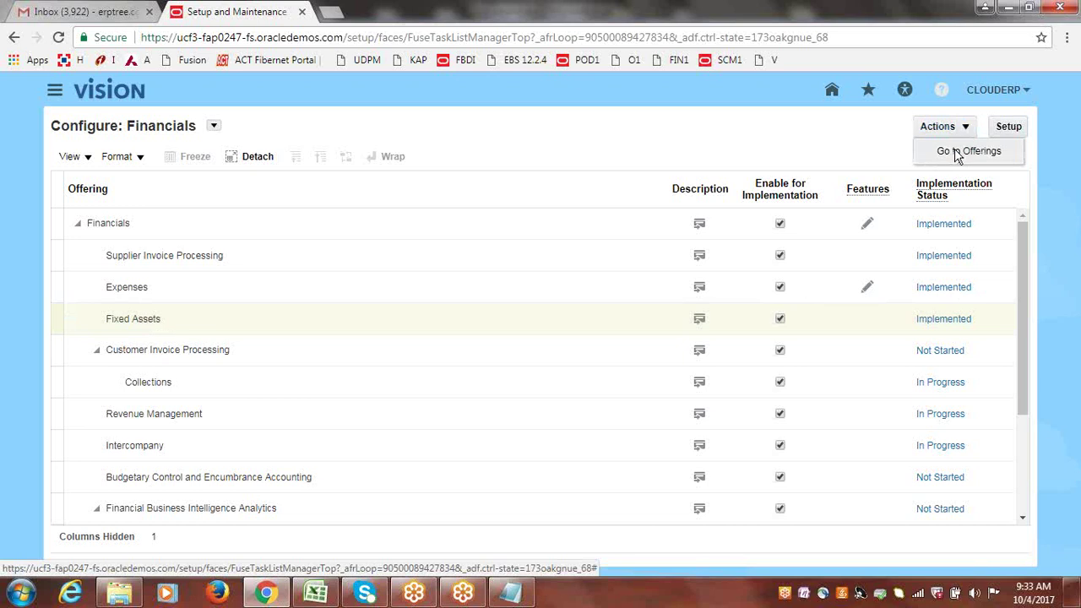
- Go back to the offerings overview and open the Order Management offering's configuration
{"action": "left_click", "coordinate": [963, 152]}
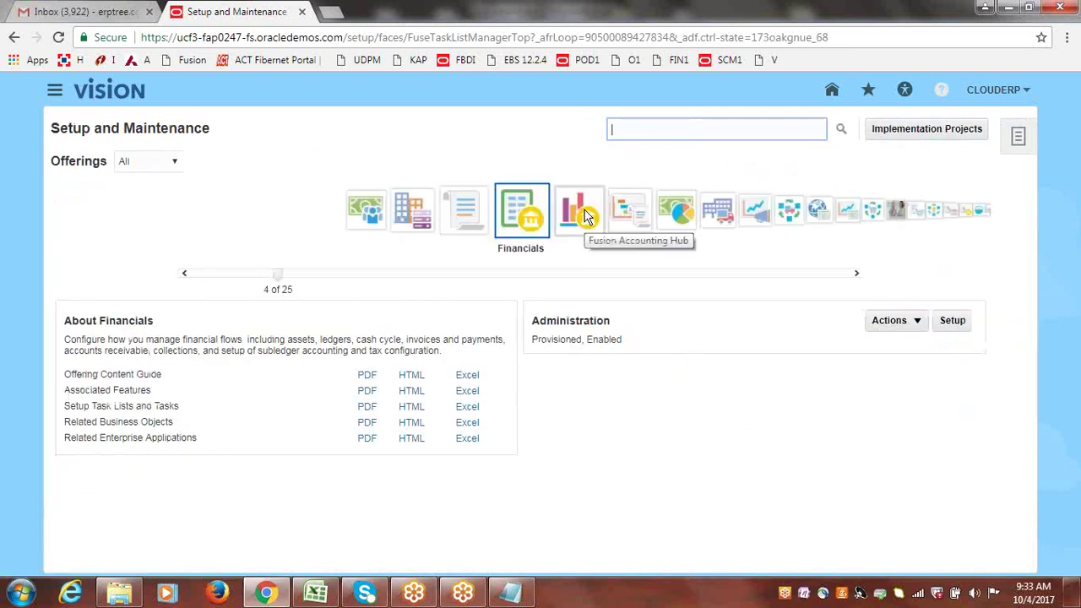
{"action": "left_click", "coordinate": [874, 213]}
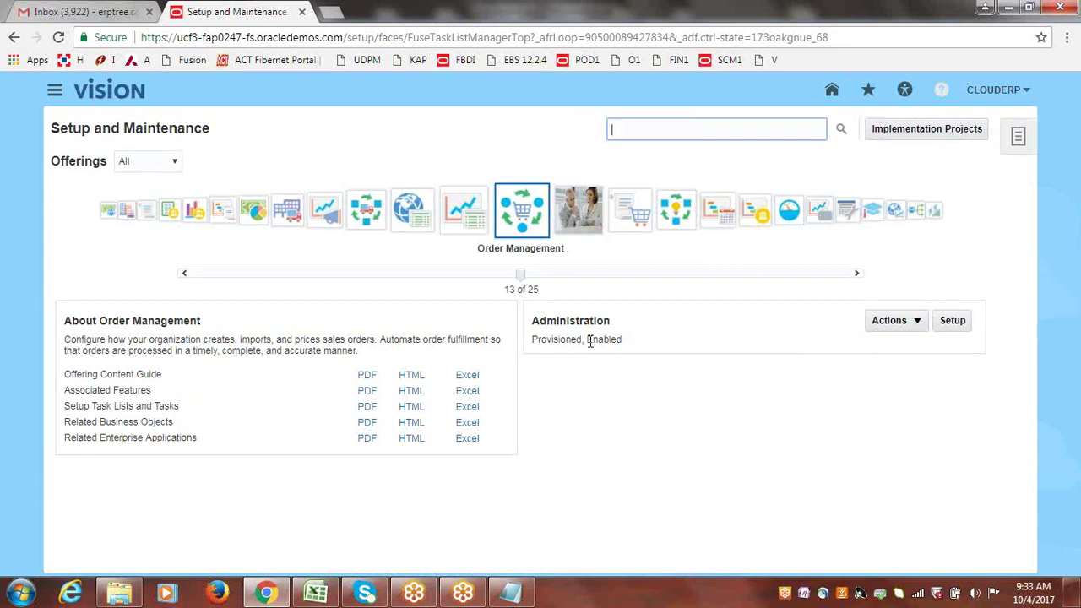
{"action": "left_click_drag", "start_coordinate": [587, 340], "coordinate": [626, 343]}
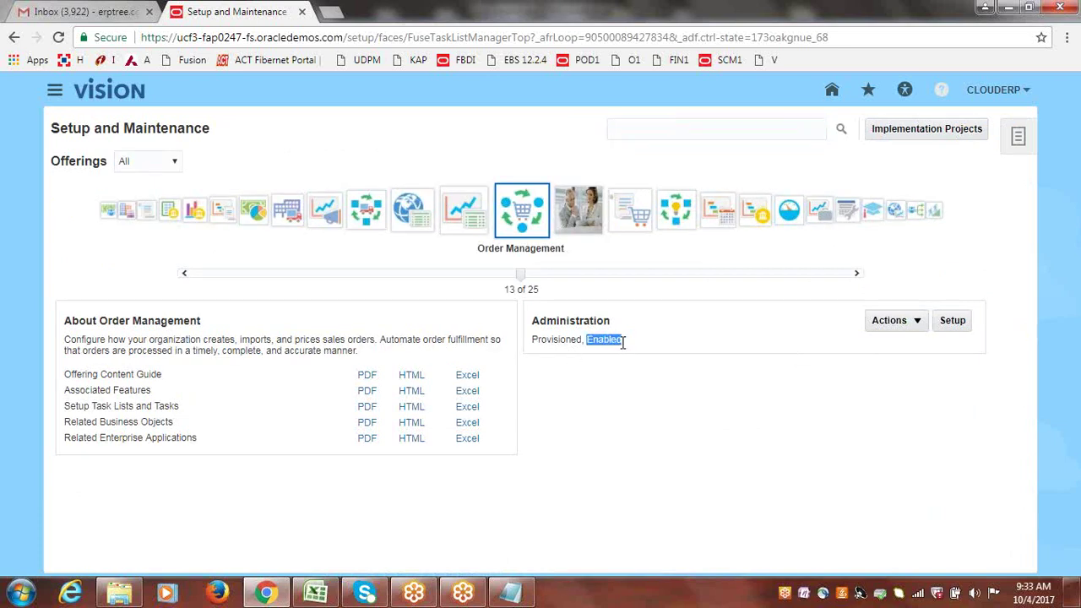
{"action": "left_click", "coordinate": [820, 400]}
{"action": "left_click", "coordinate": [919, 323]}
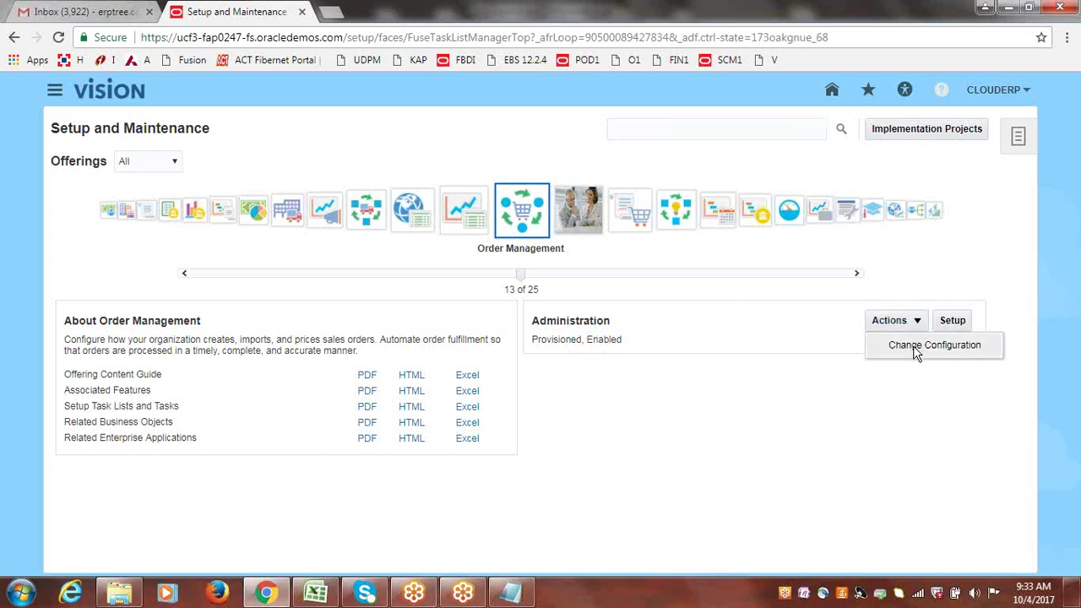
{"action": "left_click", "coordinate": [913, 345]}
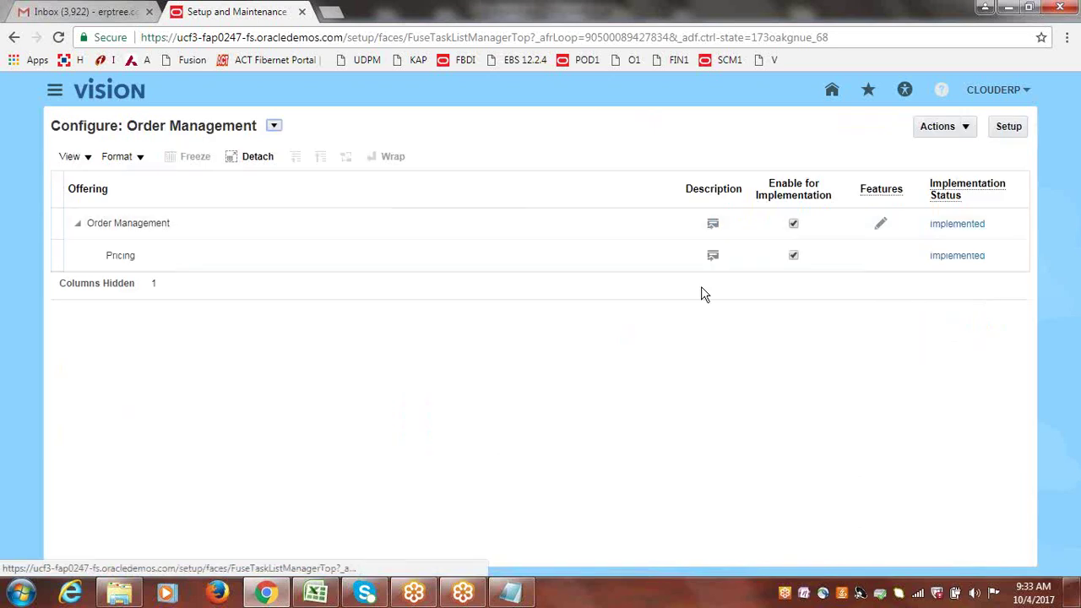
- Return to the offerings overview and bring up the Procurement offering's actions
{"action": "left_click", "coordinate": [963, 128]}
{"action": "left_click", "coordinate": [957, 155]}
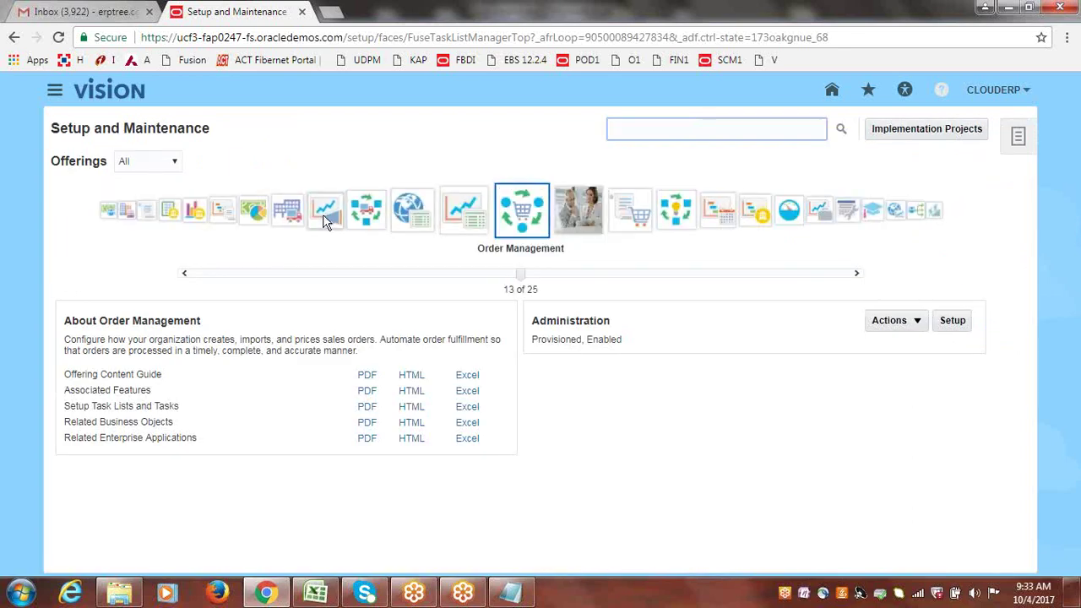
{"action": "left_click", "coordinate": [642, 215]}
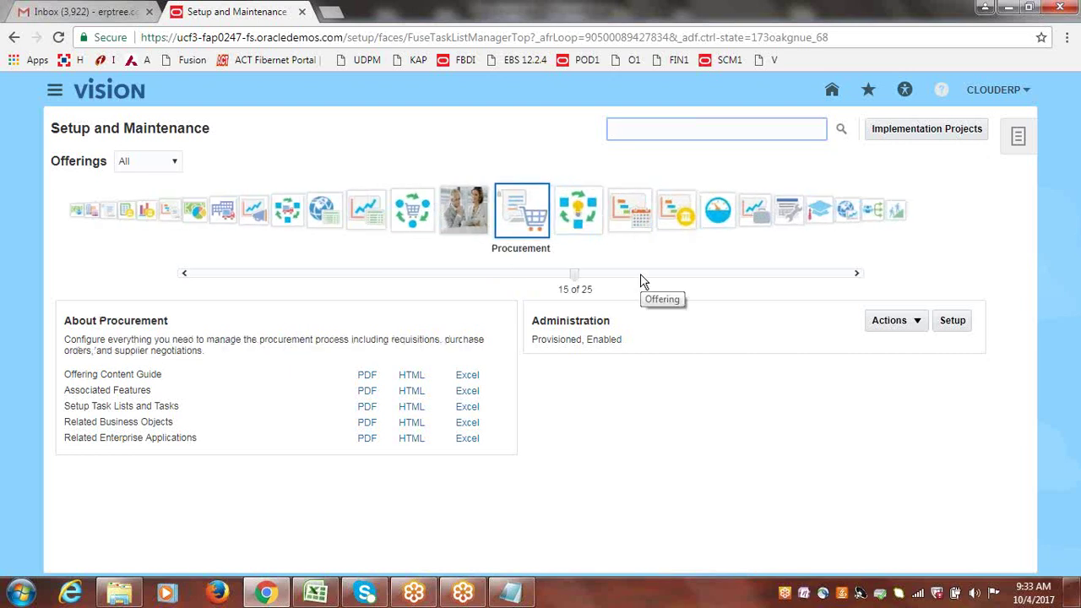
{"action": "left_click", "coordinate": [916, 323]}
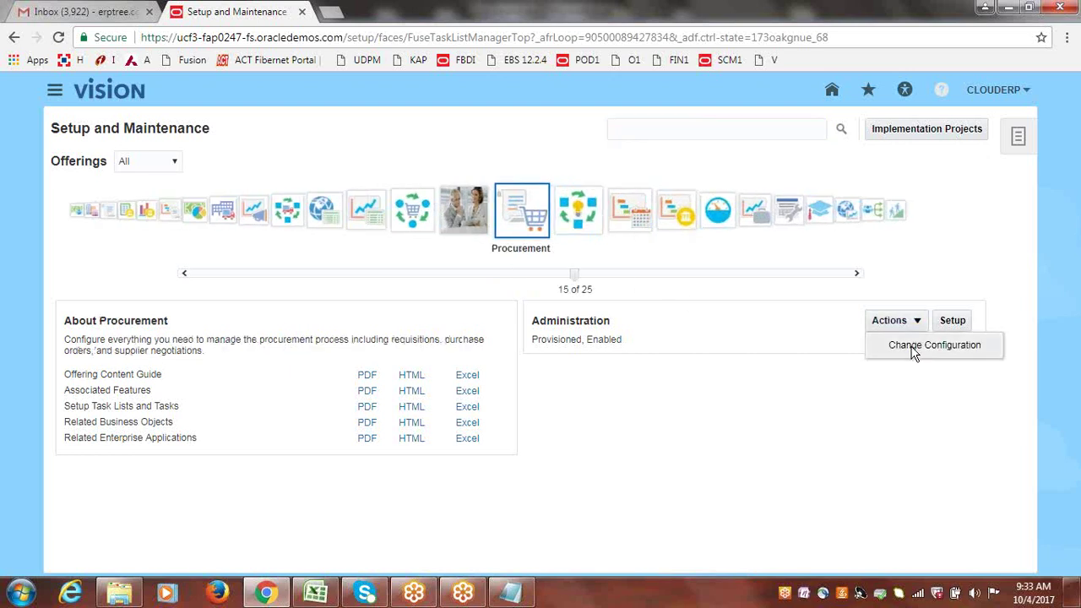
{"action": "left_click", "coordinate": [915, 346]}
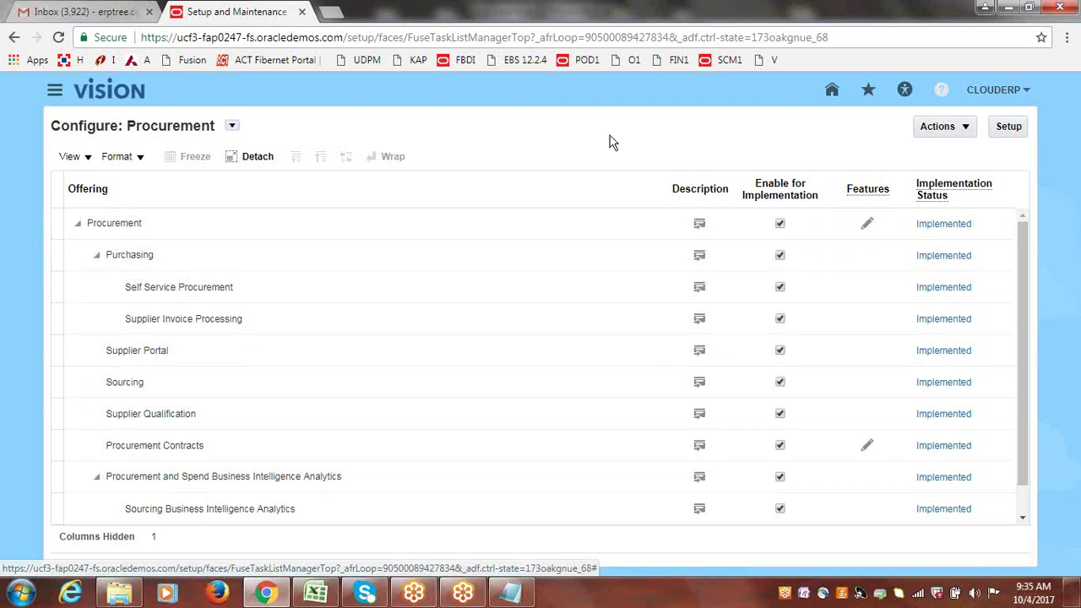
{"action": "left_click", "coordinate": [971, 133]}
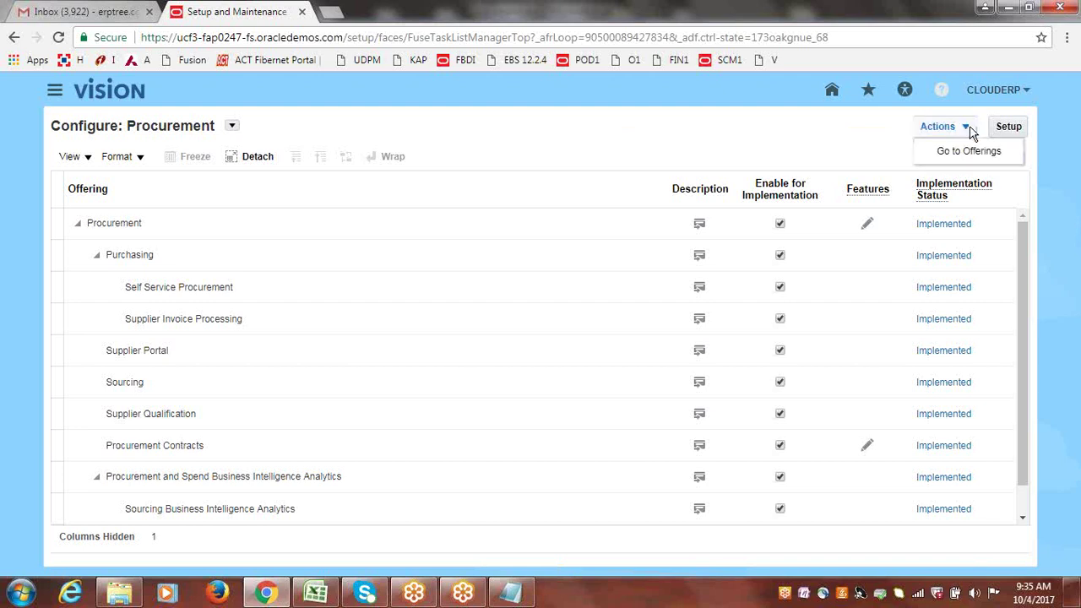
{"action": "left_click", "coordinate": [967, 148]}
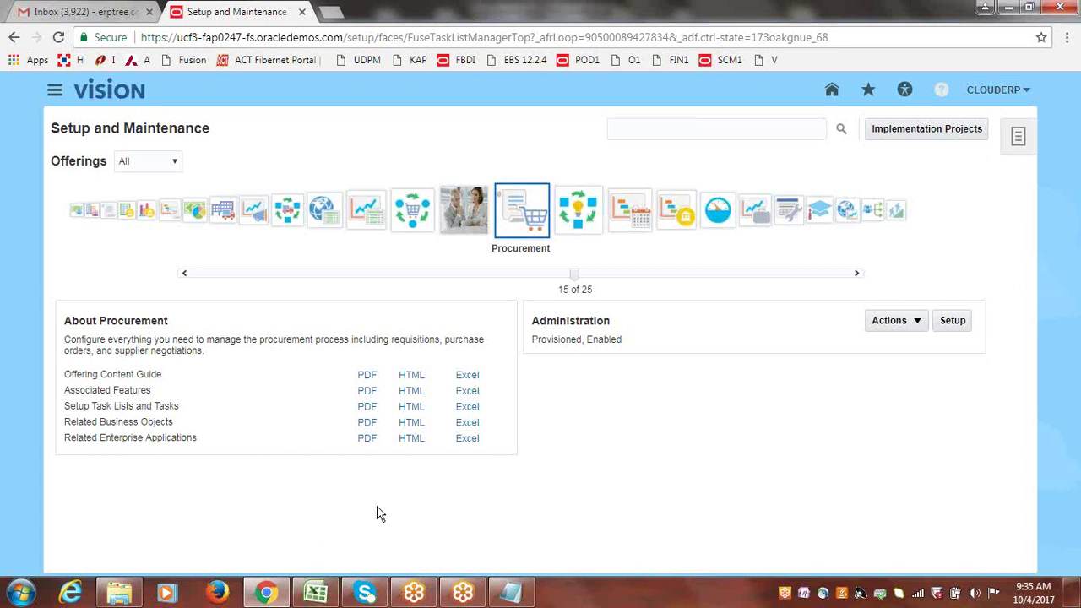
{"action": "left_click", "coordinate": [317, 594]}
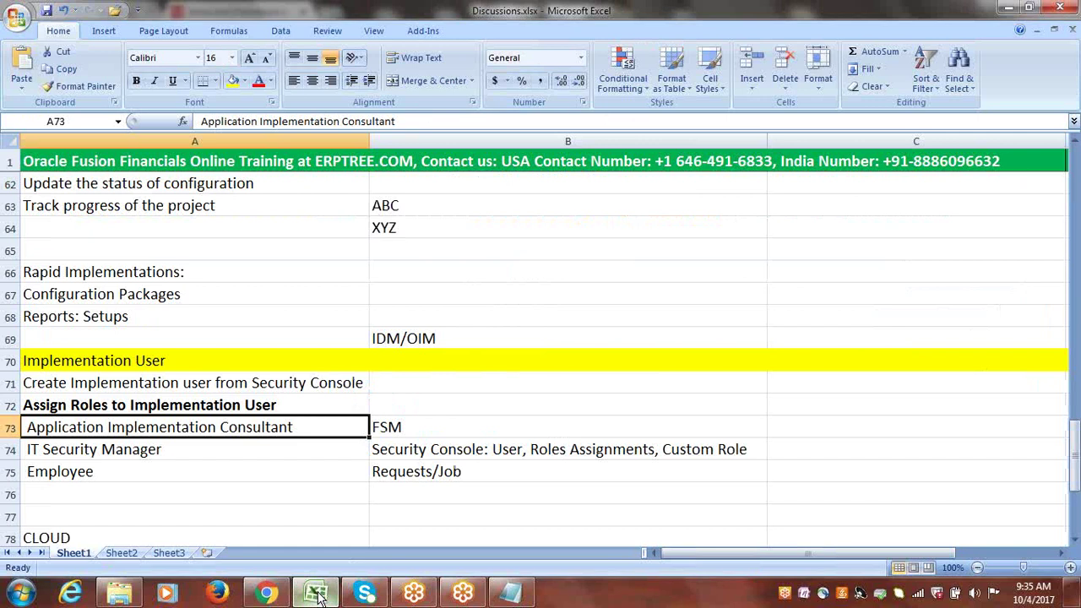
{"action": "left_click", "coordinate": [317, 594]}
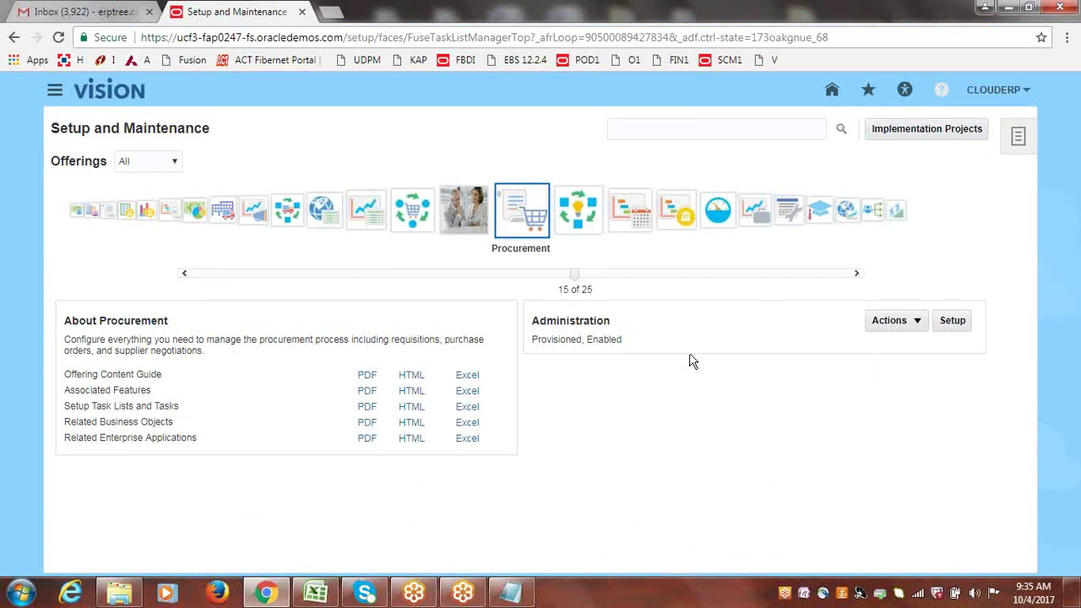
- Open the Procurement configuration and dismiss the page actions menu without leaving it
{"action": "left_click", "coordinate": [919, 325]}
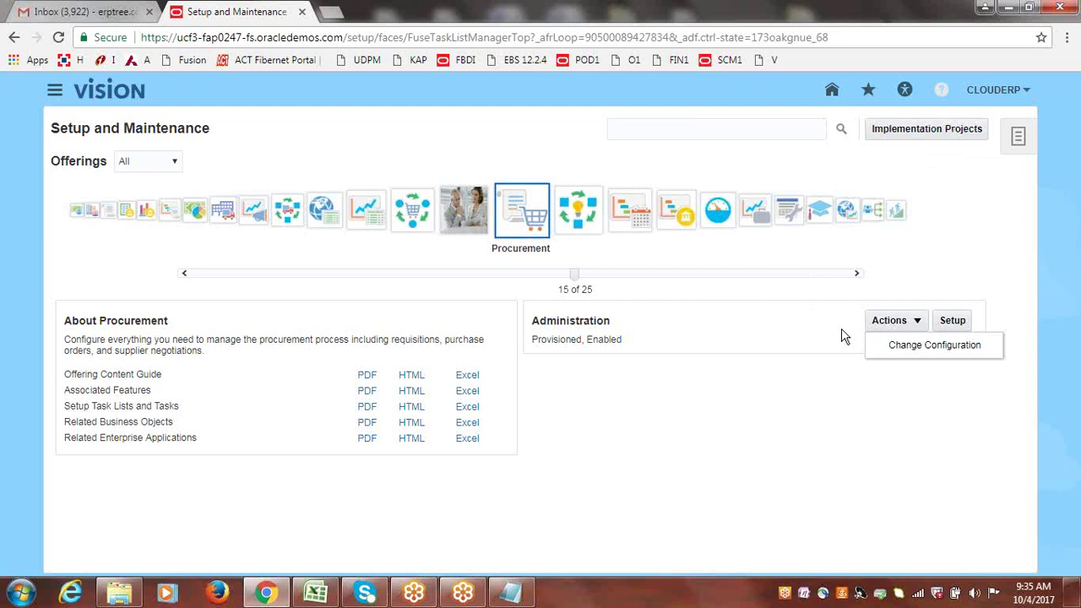
{"action": "left_click", "coordinate": [916, 346]}
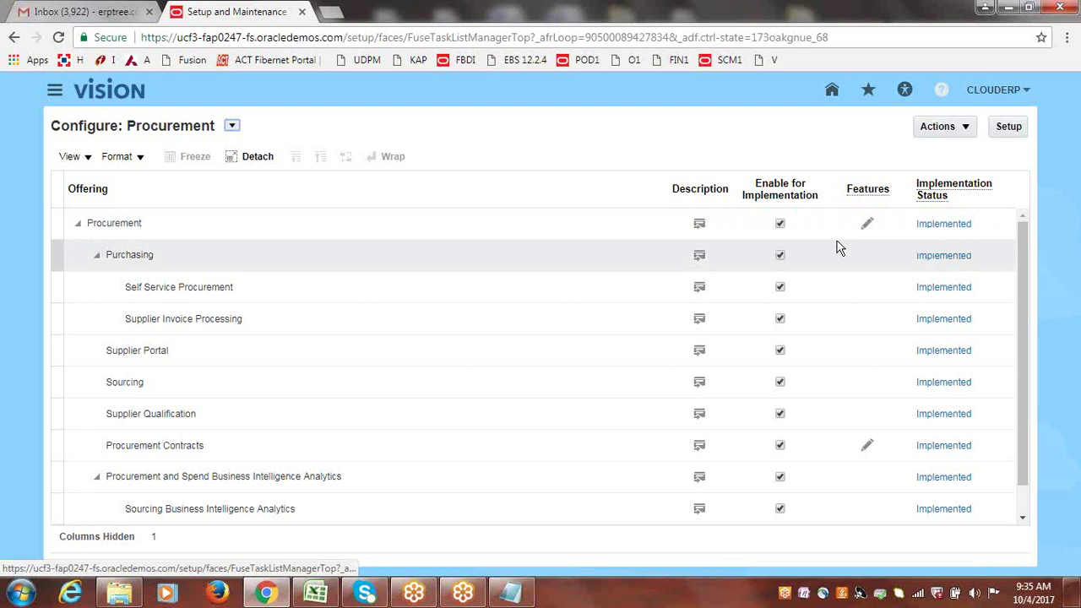
{"action": "left_click", "coordinate": [967, 133]}
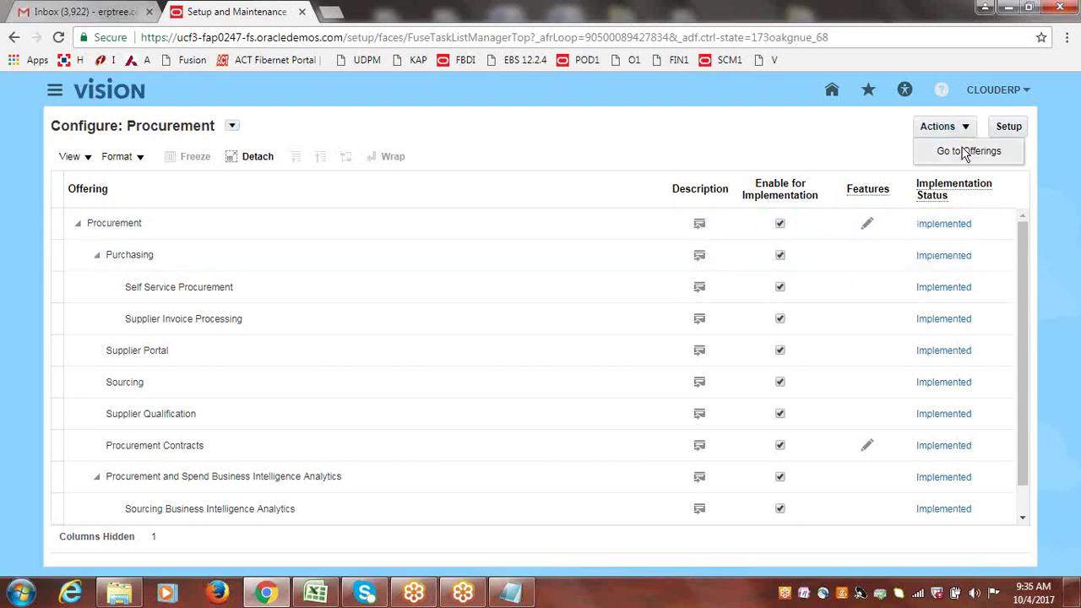
{"action": "left_click", "coordinate": [667, 120]}
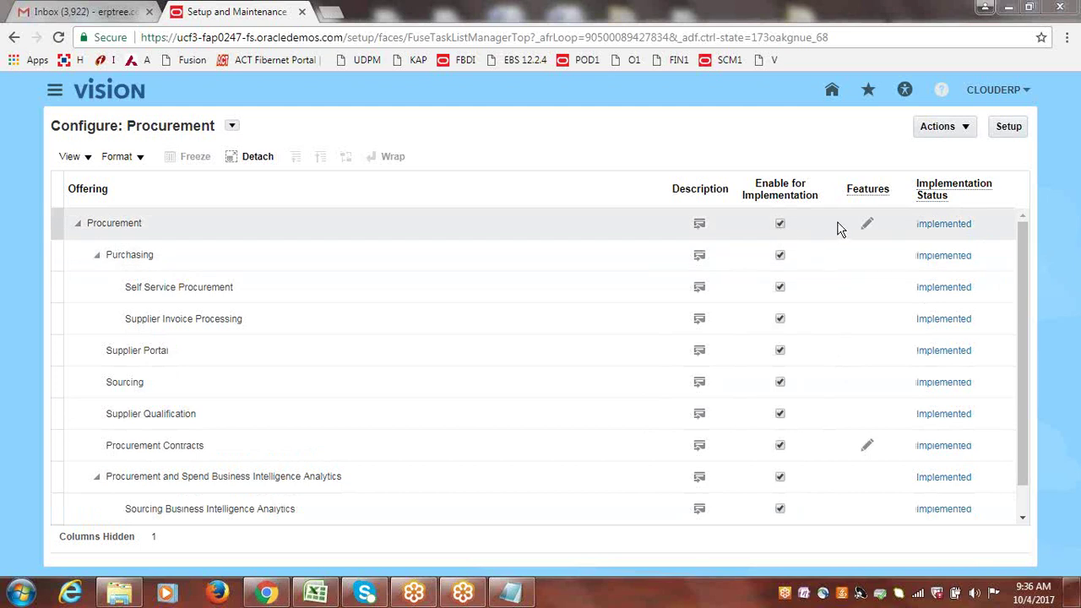
{"action": "left_click", "coordinate": [934, 228]}
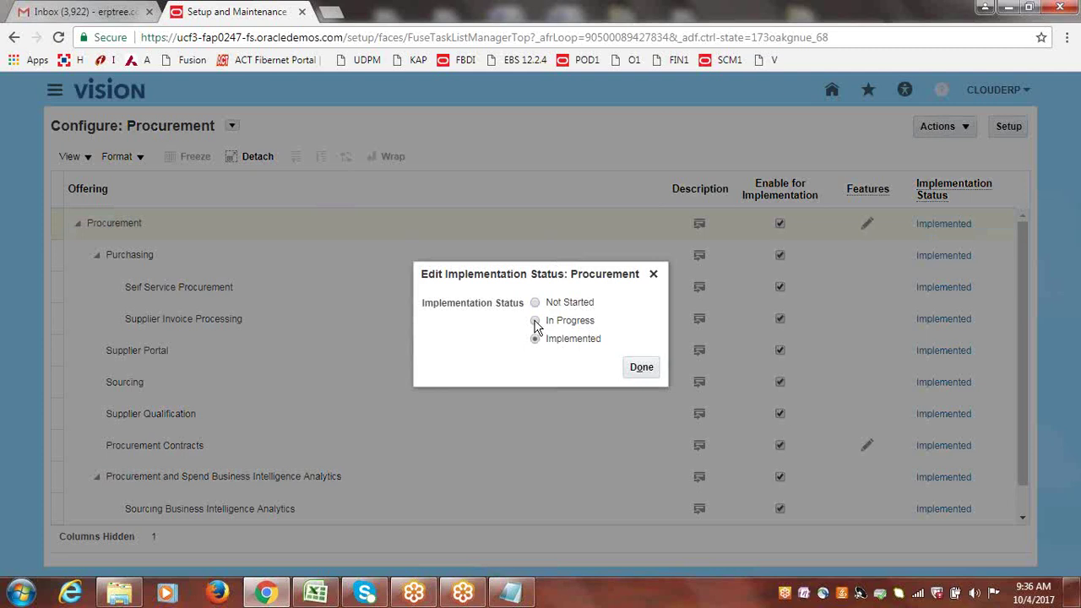
{"action": "left_click", "coordinate": [534, 321]}
{"action": "left_click", "coordinate": [639, 374]}
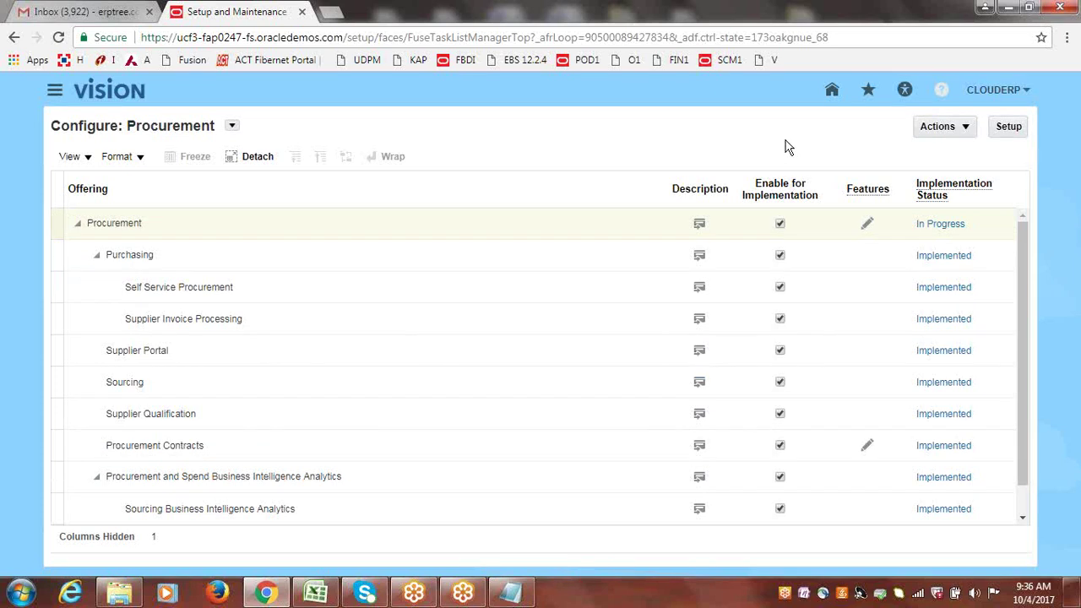
{"action": "left_click", "coordinate": [940, 225]}
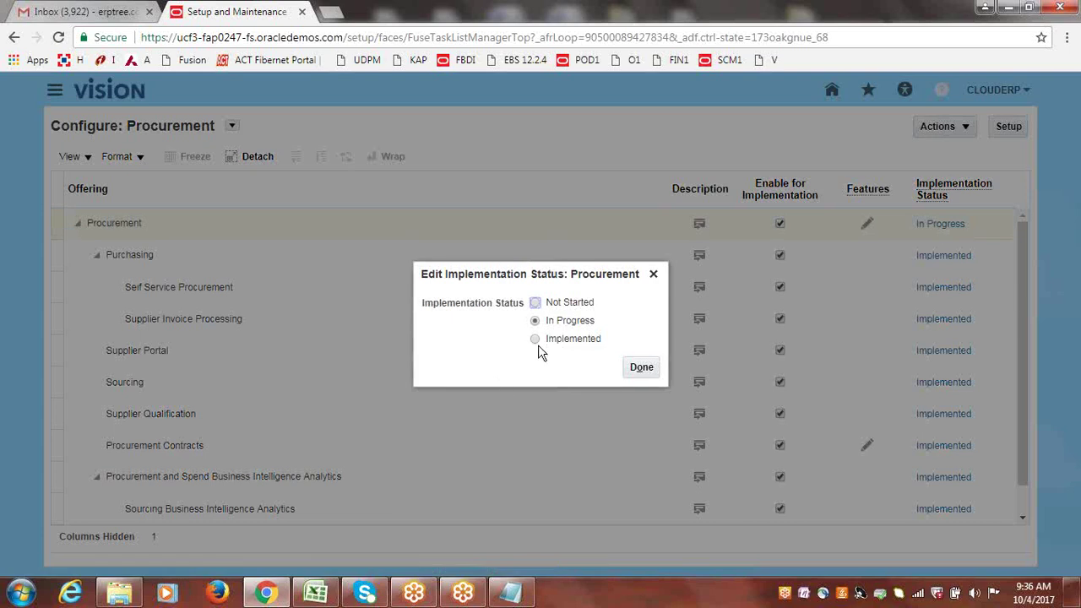
{"action": "left_click", "coordinate": [535, 338]}
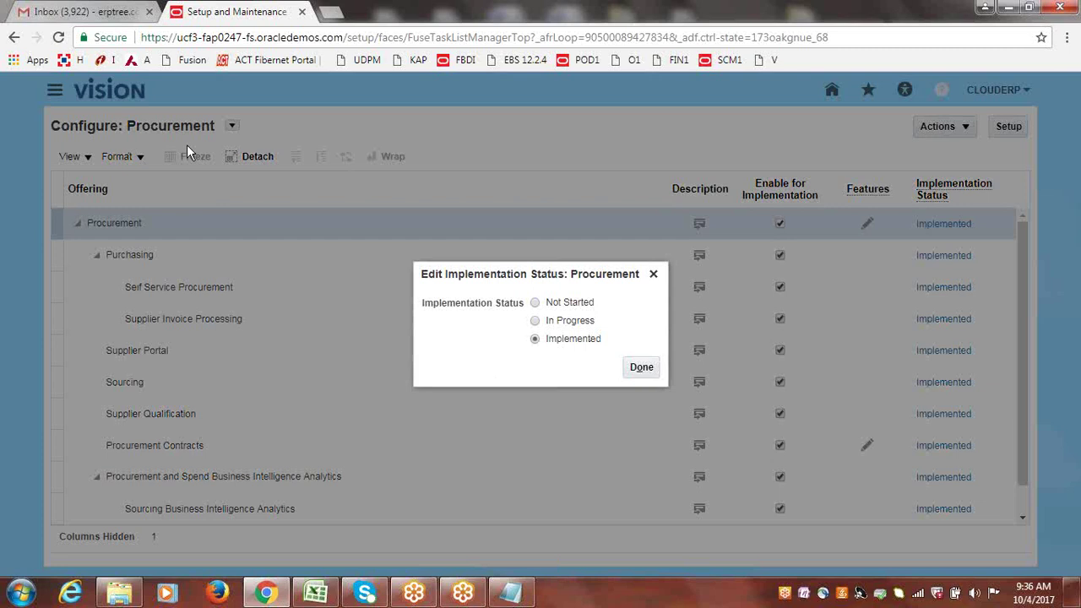
{"action": "left_click", "coordinate": [645, 369]}
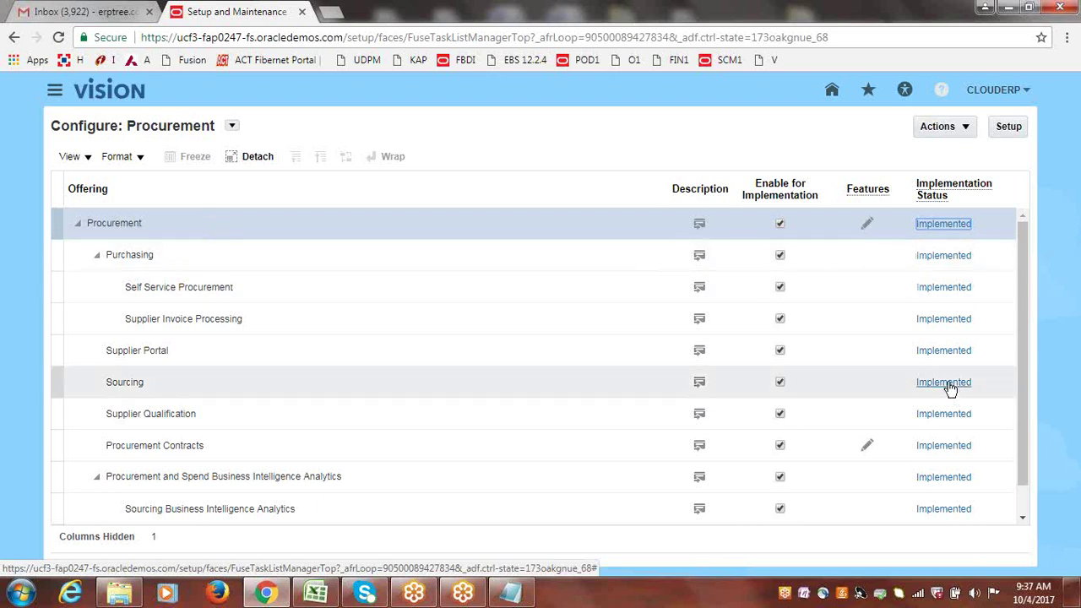
- Change the Sourcing option from Implemented to In Progress and scroll through the Procurement options
{"action": "left_click", "coordinate": [947, 384]}
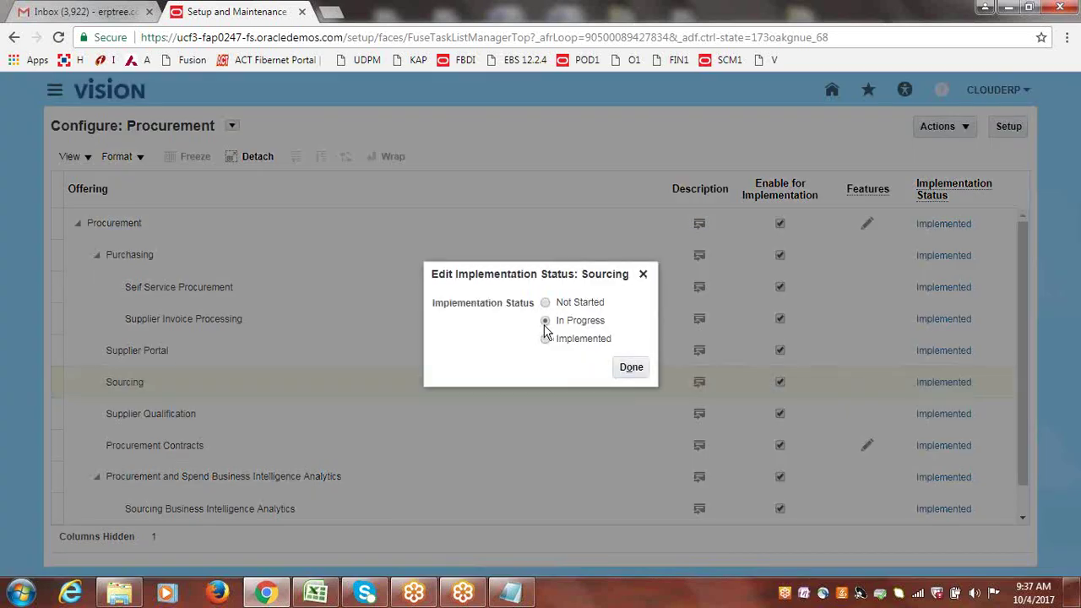
{"action": "left_click", "coordinate": [545, 321]}
{"action": "left_click", "coordinate": [629, 369]}
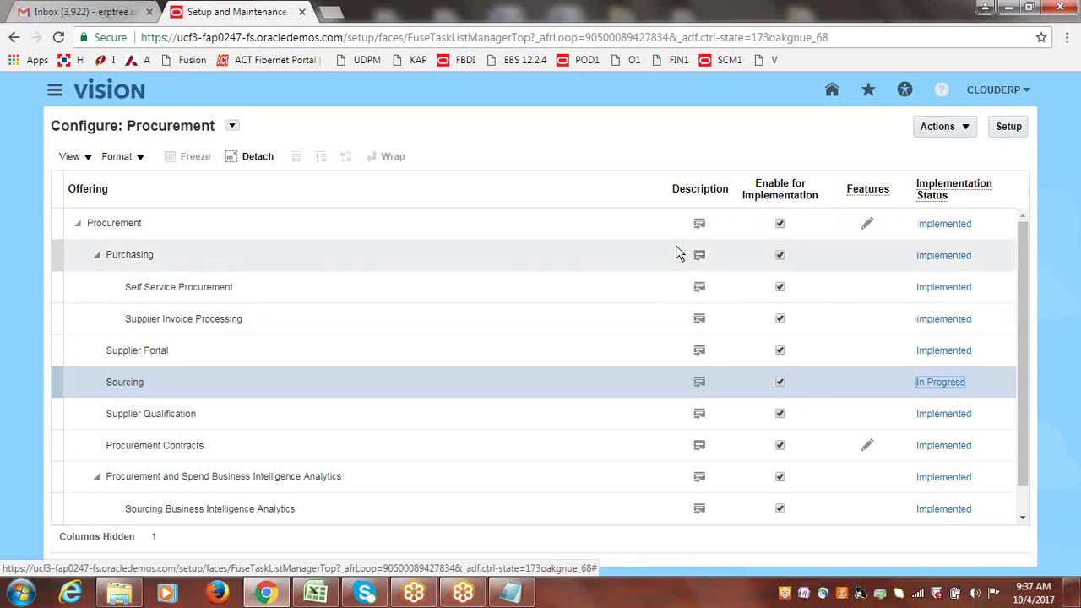
{"action": "left_click_drag", "start_coordinate": [127, 125], "coordinate": [220, 126]}
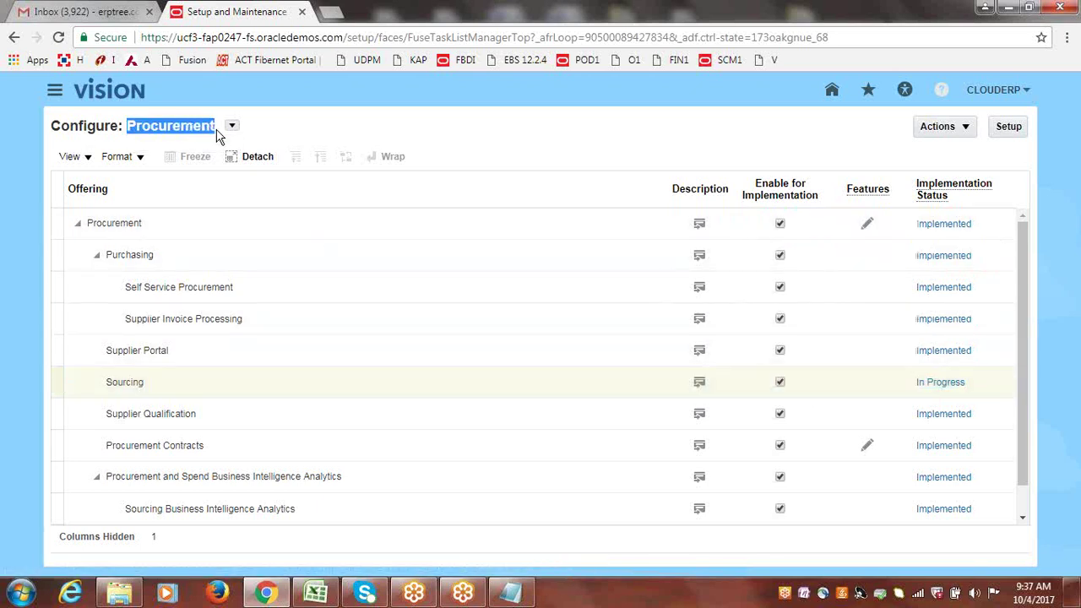
{"action": "left_click", "coordinate": [532, 135]}
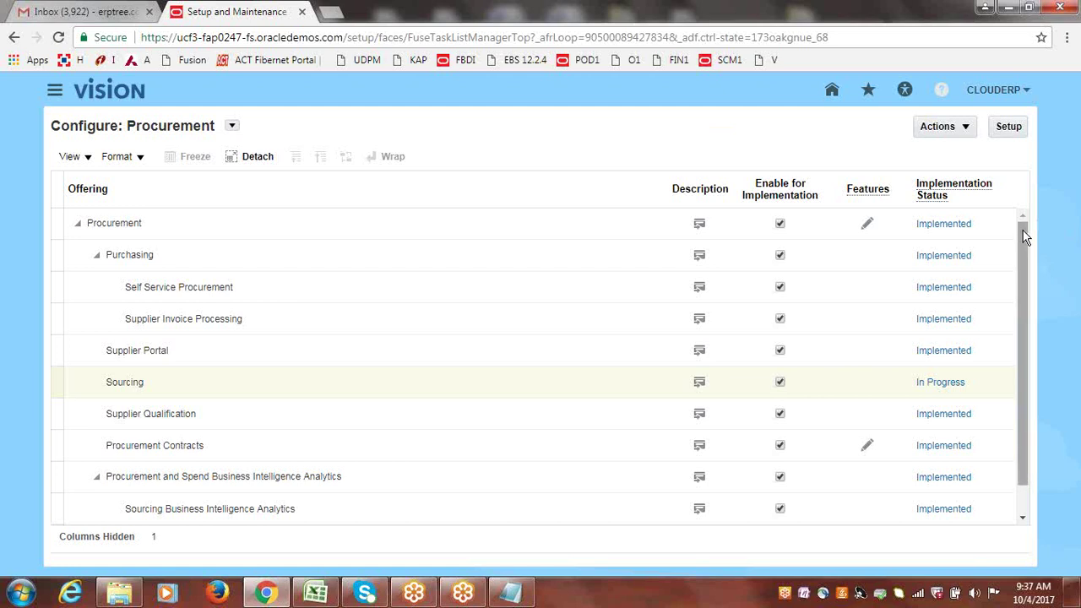
{"action": "left_click_drag", "start_coordinate": [1024, 234], "coordinate": [1026, 241]}
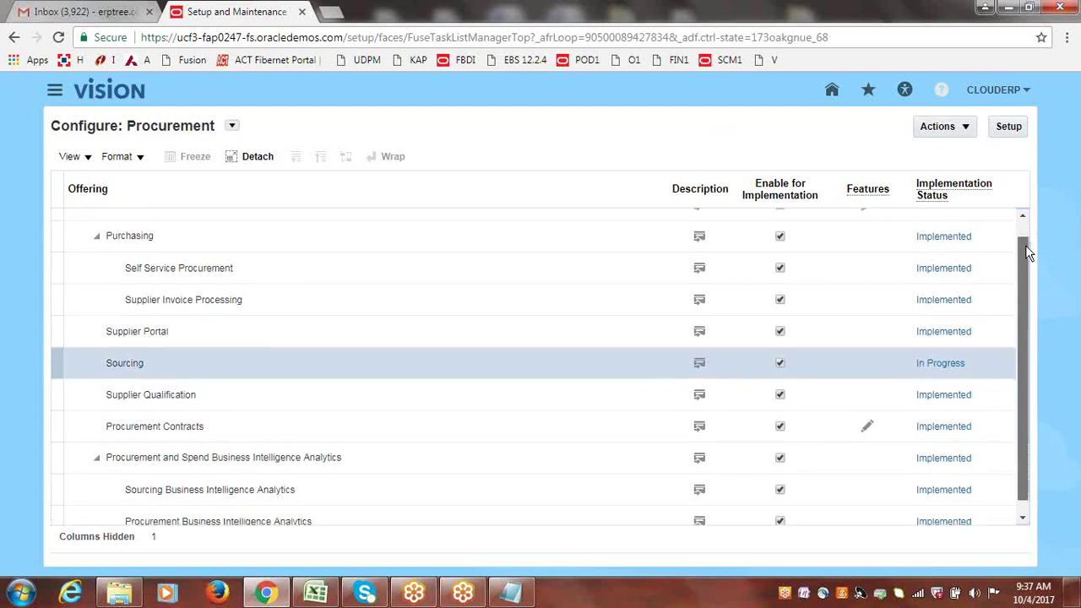
{"action": "left_click_drag", "start_coordinate": [1025, 245], "coordinate": [1039, 197]}
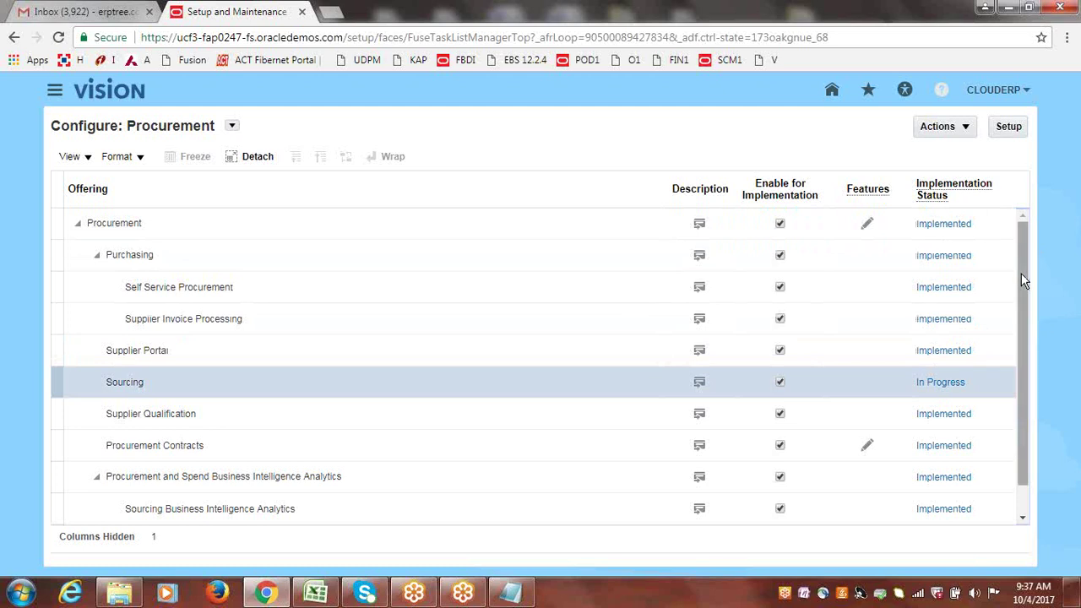
{"action": "left_click_drag", "start_coordinate": [1026, 282], "coordinate": [1044, 226]}
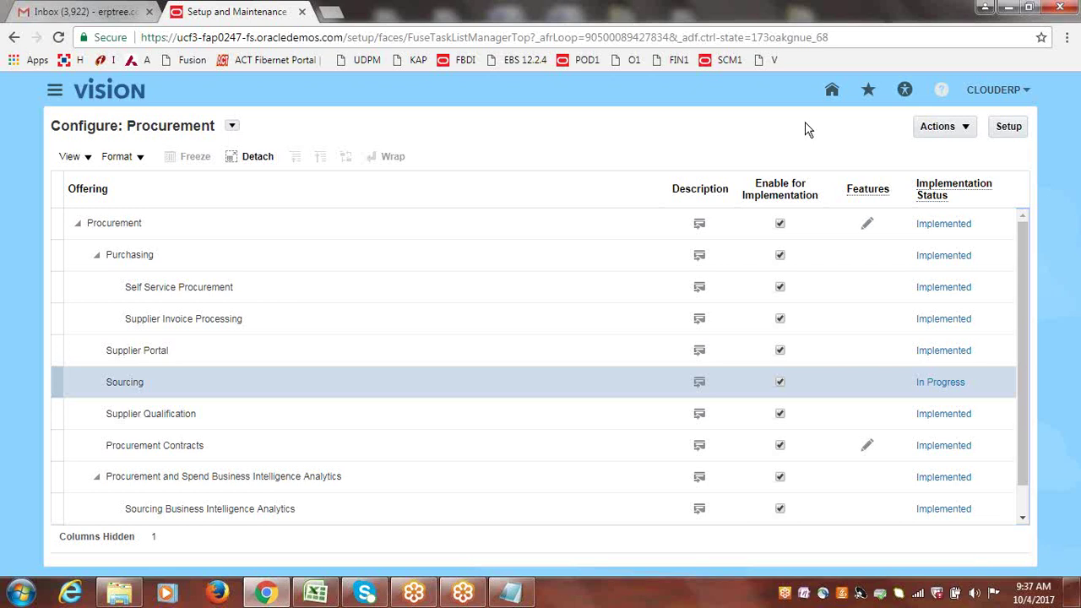
{"action": "left_click", "coordinate": [867, 228]}
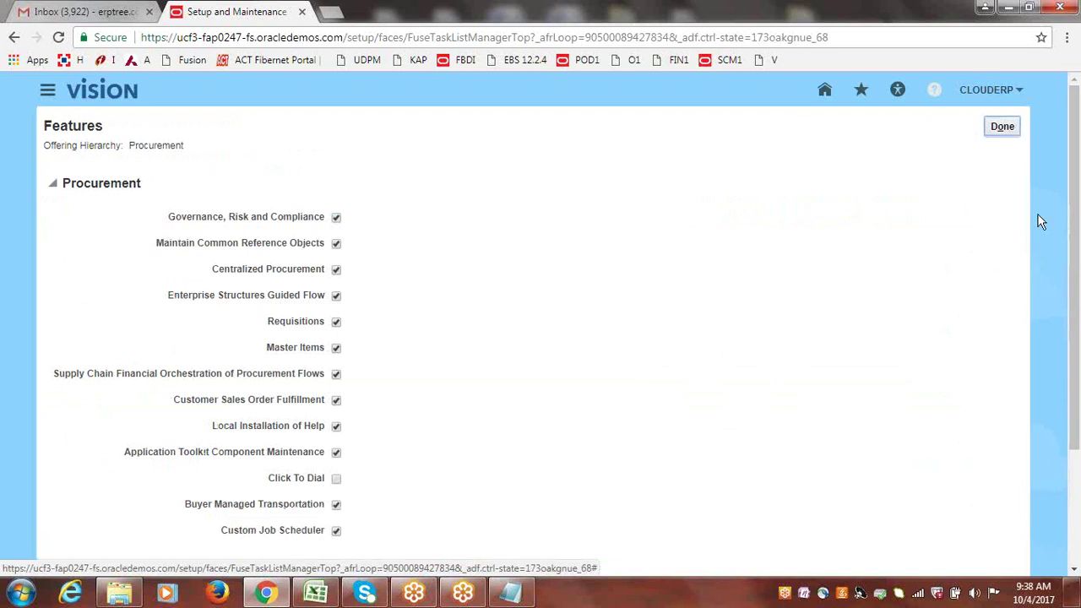
{"action": "left_click_drag", "start_coordinate": [1077, 179], "coordinate": [1077, 230]}
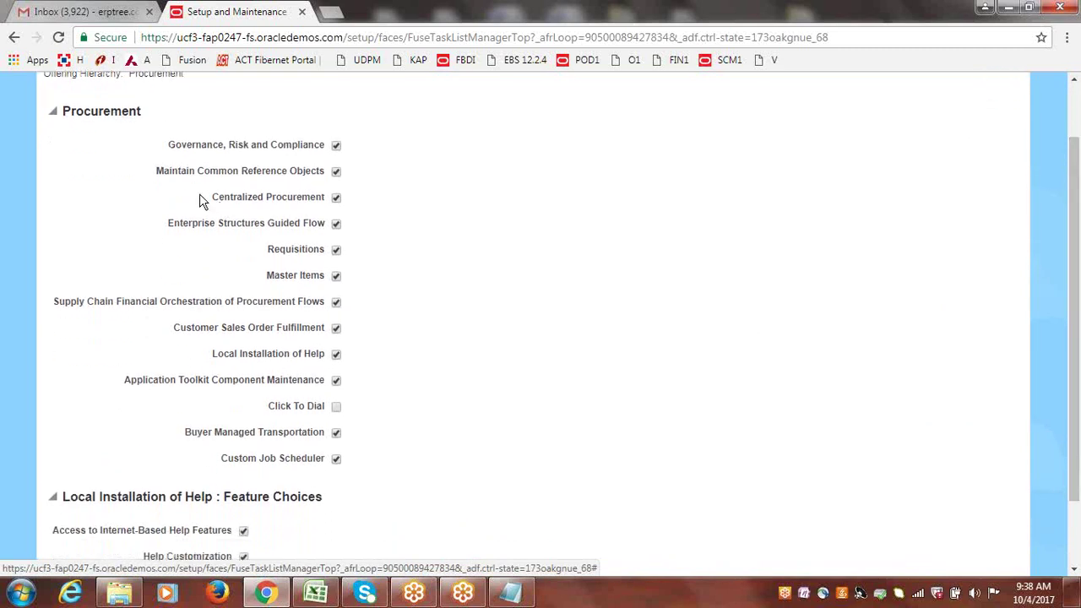
{"action": "left_click_drag", "start_coordinate": [213, 196], "coordinate": [341, 203]}
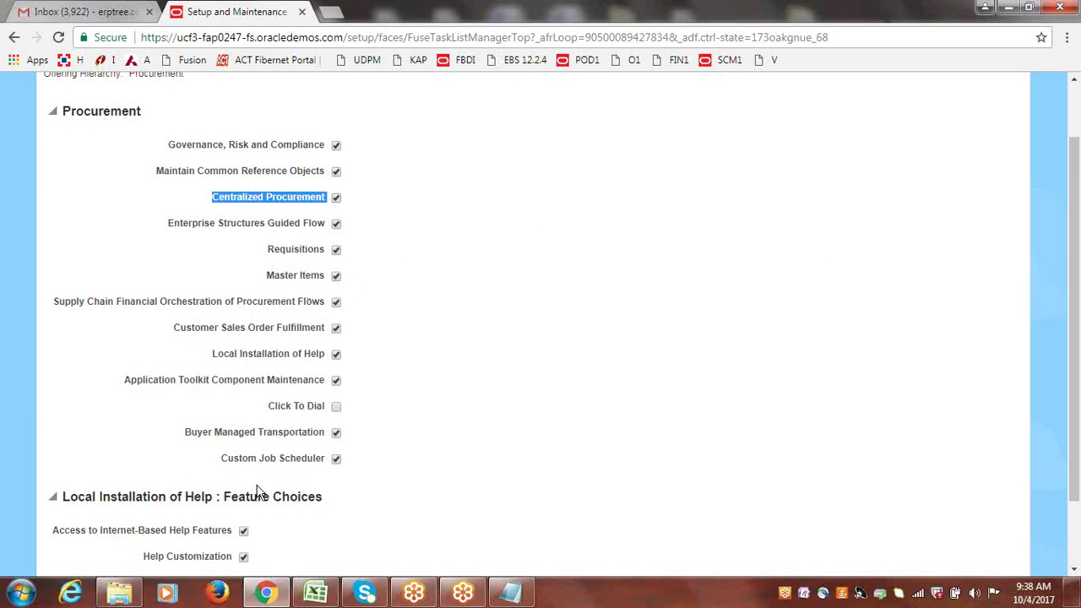
{"action": "left_click", "coordinate": [391, 512]}
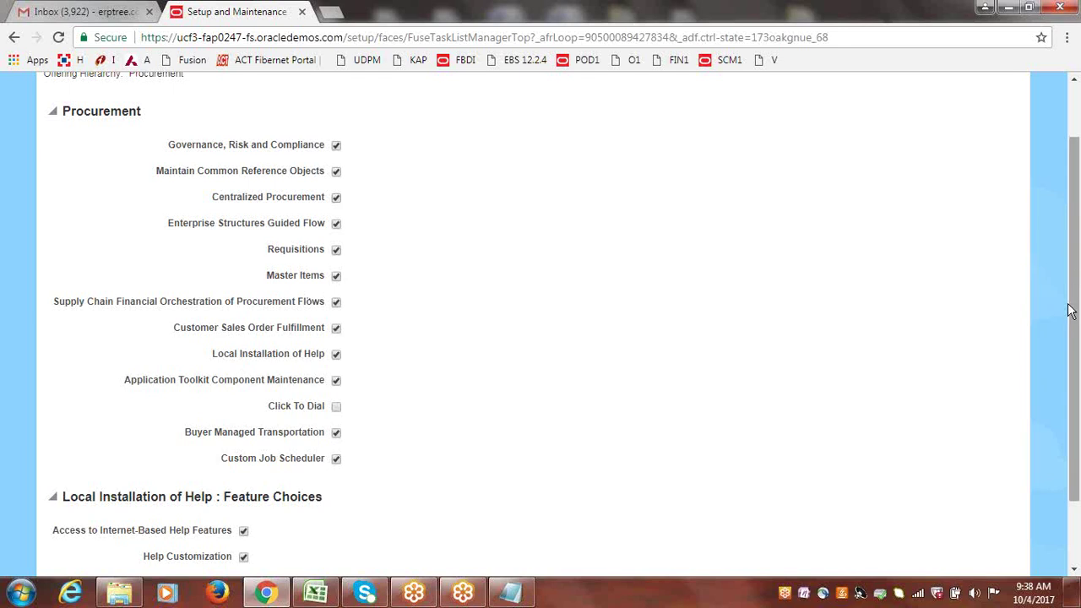
{"action": "scroll", "coordinate": [1076, 316], "scroll_direction": "down", "scroll_amount": 1}
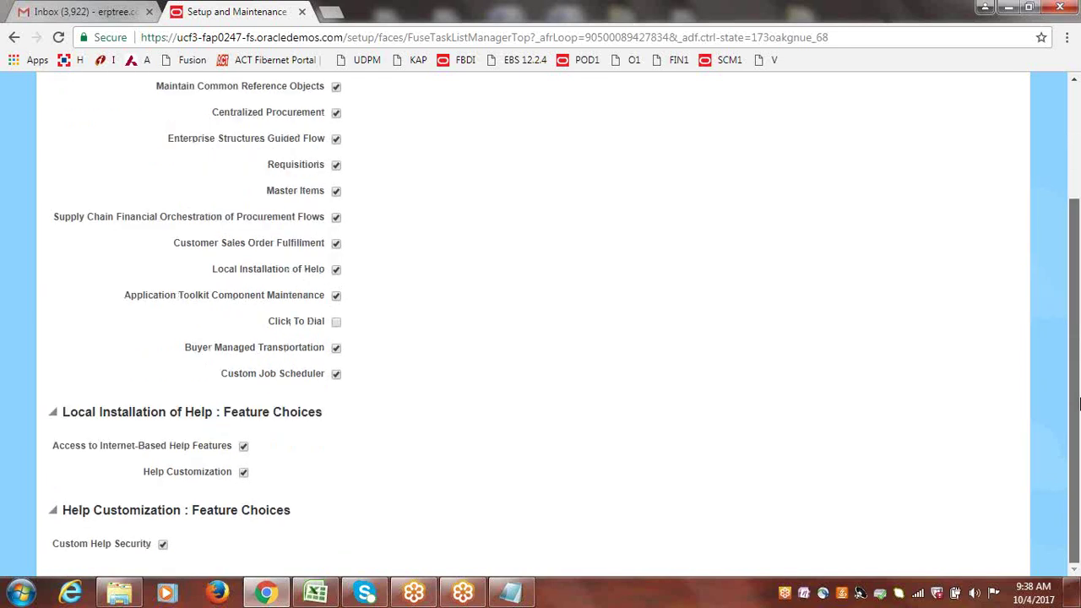
{"action": "scroll", "coordinate": [1080, 405], "scroll_direction": "up", "scroll_amount": 2}
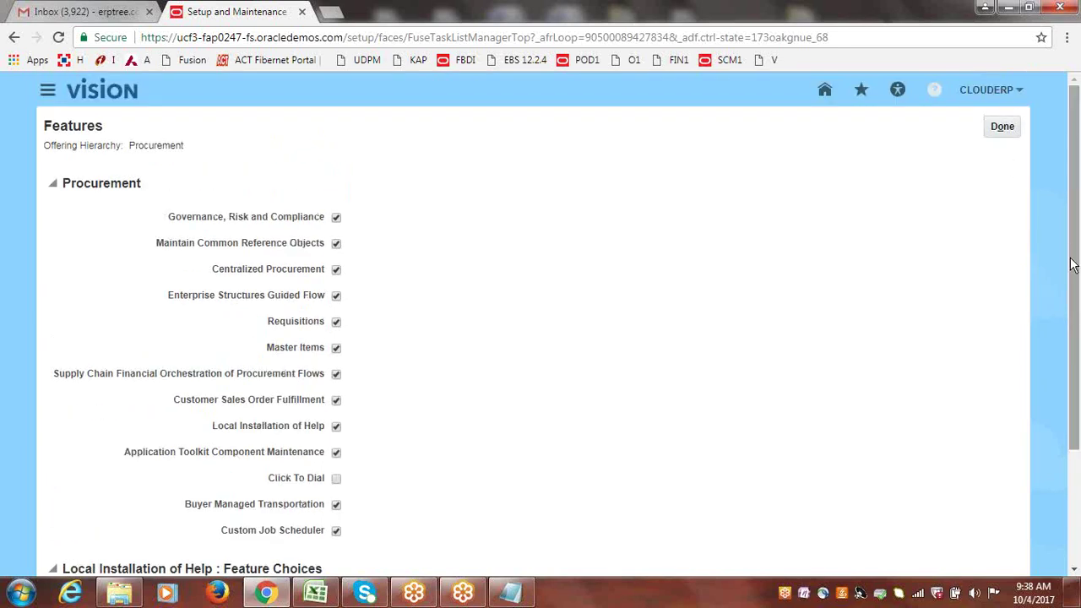
{"action": "left_click", "coordinate": [1002, 128]}
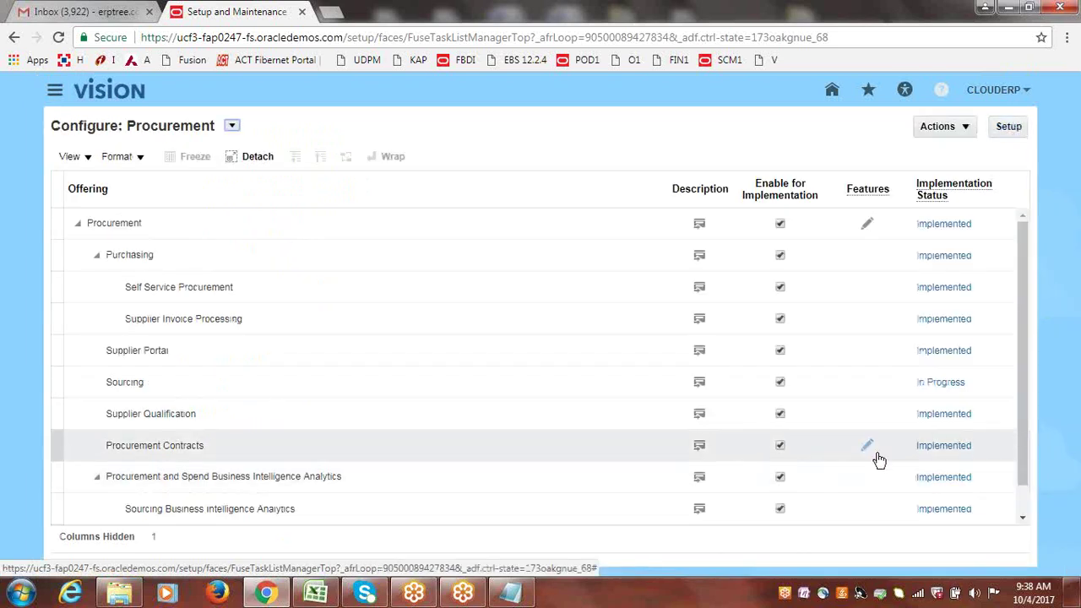
{"action": "left_click", "coordinate": [869, 450]}
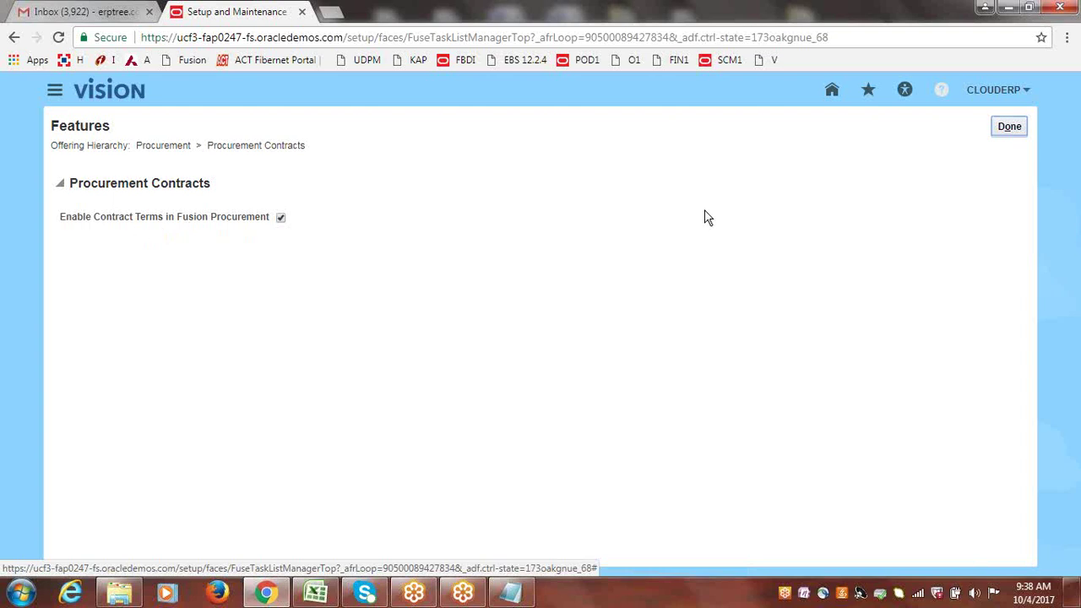
{"action": "left_click", "coordinate": [1007, 124]}
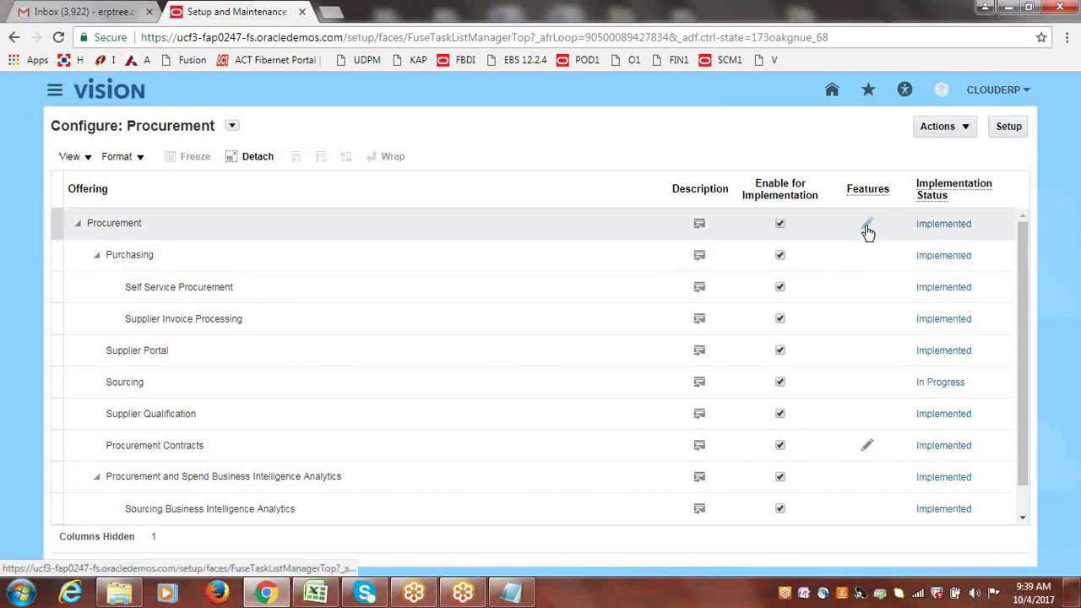
- Reopen and close the Procurement feature choices, then go back to the offerings overview
{"action": "left_click", "coordinate": [867, 230]}
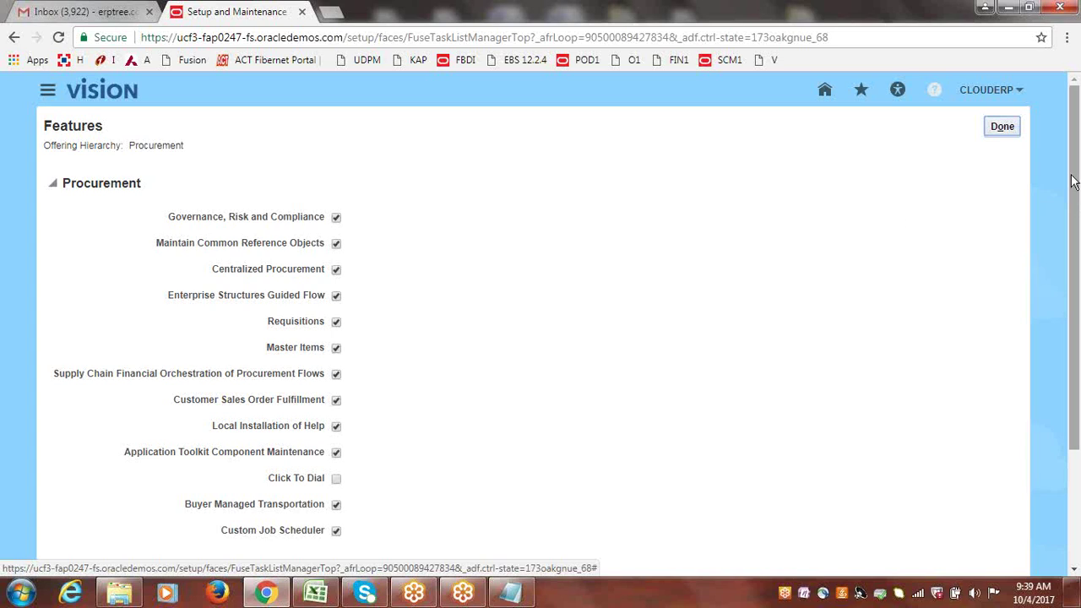
{"action": "left_click_drag", "start_coordinate": [1076, 198], "coordinate": [1076, 166]}
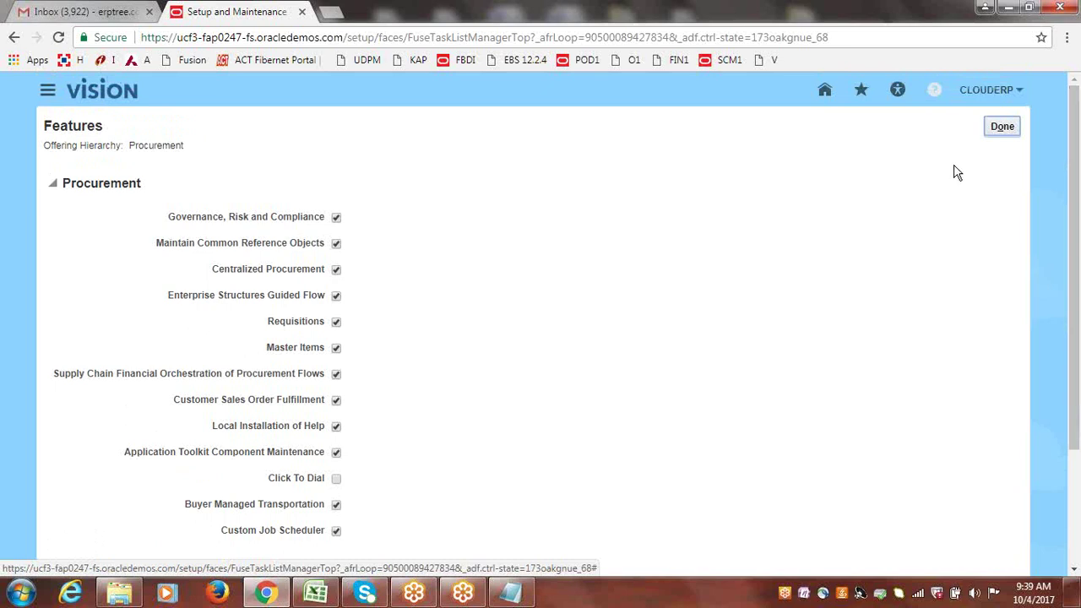
{"action": "left_click", "coordinate": [1001, 128]}
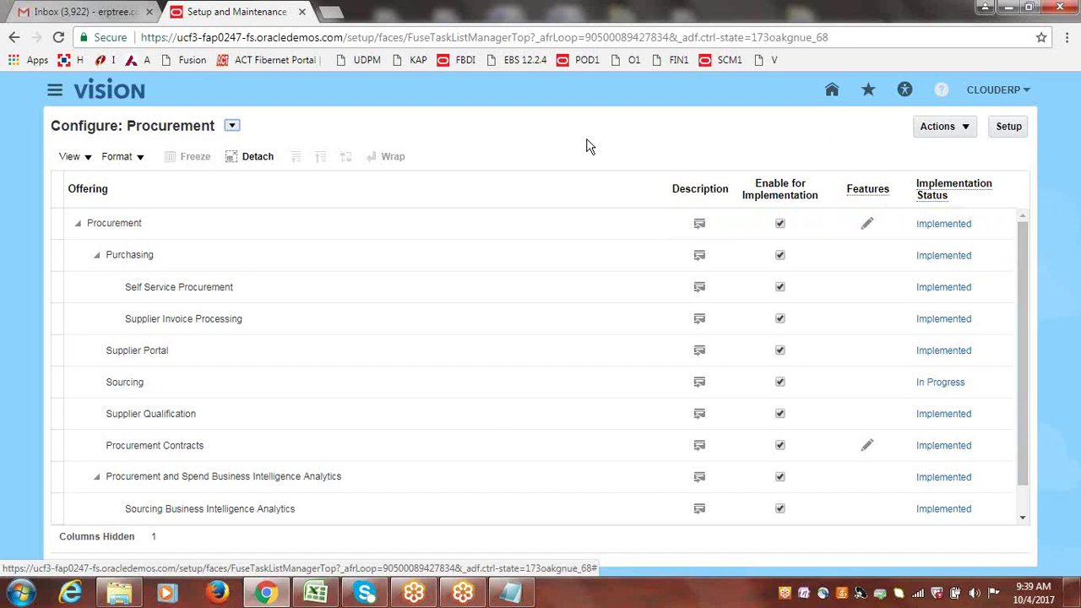
{"action": "left_click", "coordinate": [948, 133]}
{"action": "left_click", "coordinate": [968, 151]}
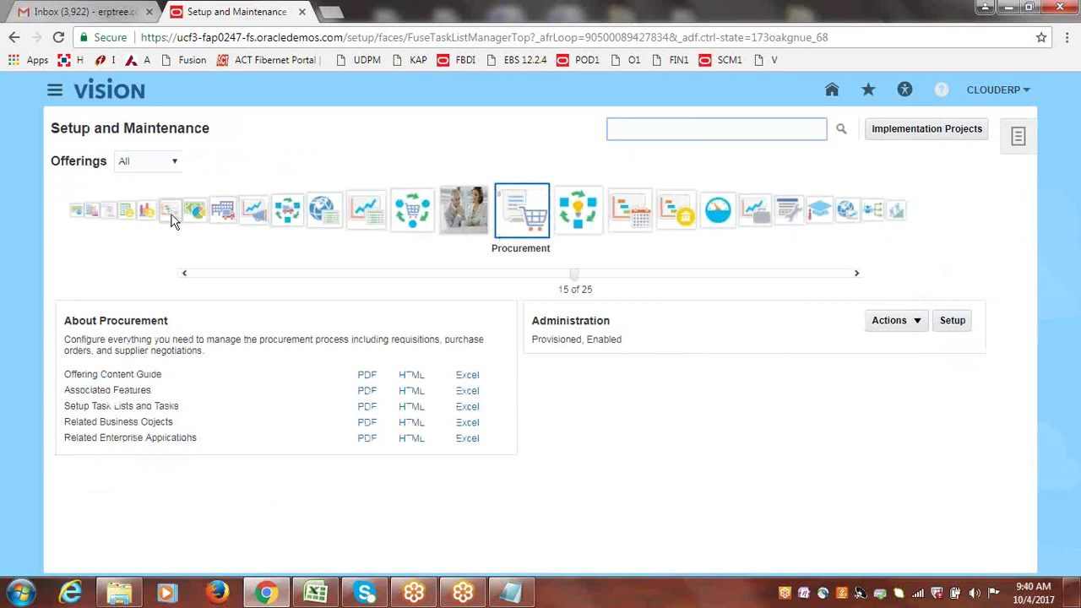
- Select the Financials offering and open its Change Configuration page
{"action": "left_click", "coordinate": [169, 211]}
{"action": "left_click", "coordinate": [413, 221]}
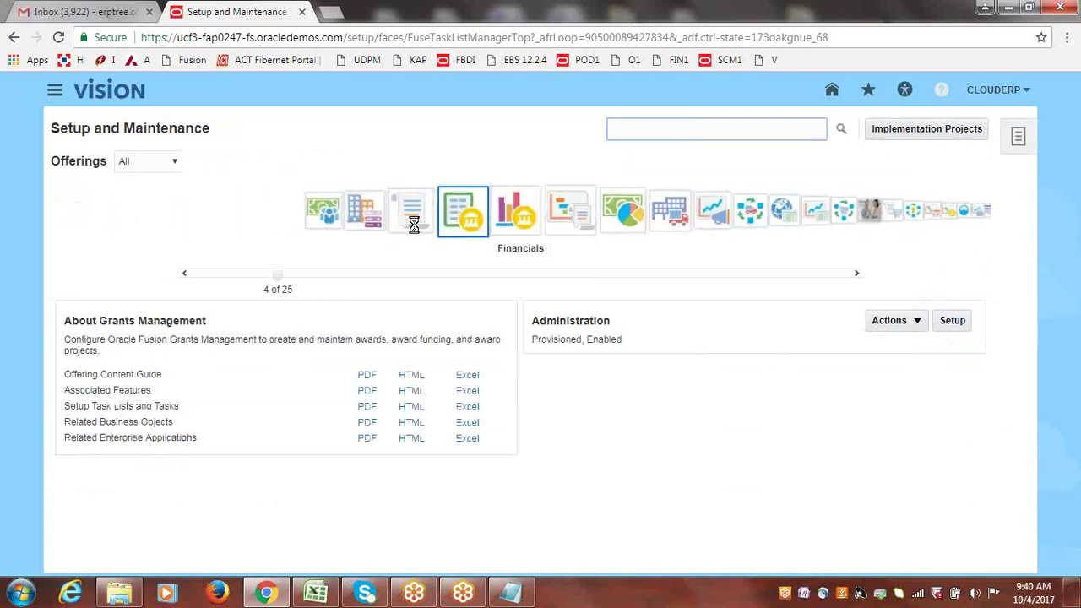
{"action": "left_click", "coordinate": [916, 321]}
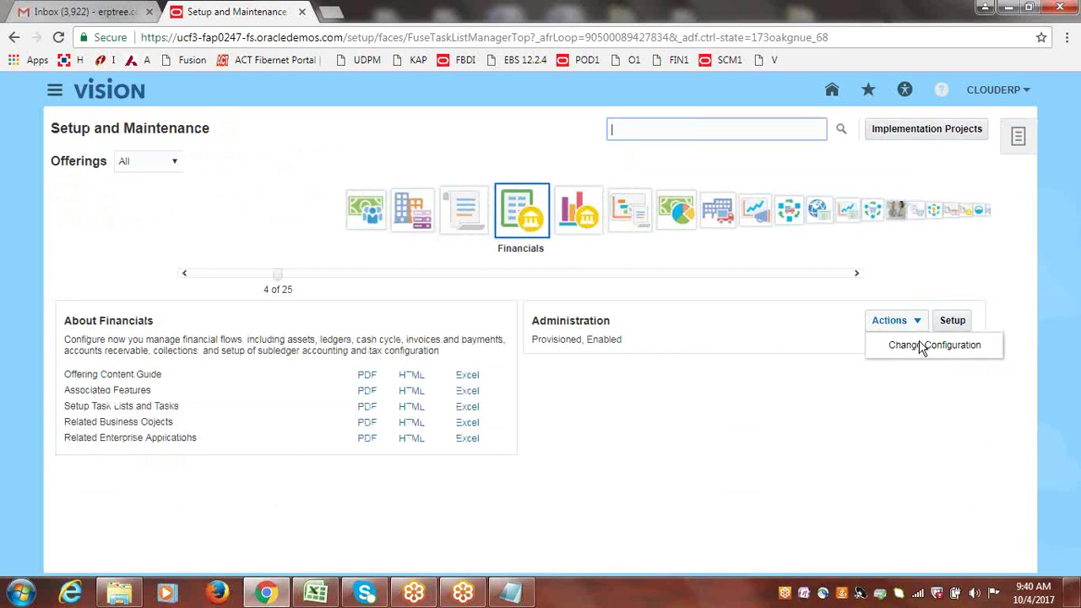
{"action": "left_click", "coordinate": [918, 348]}
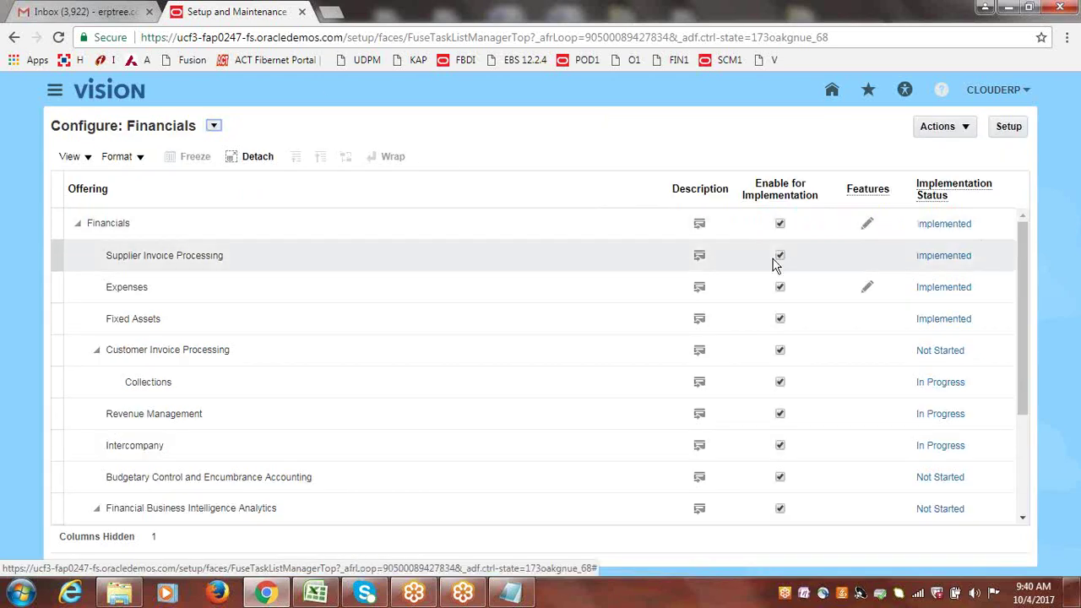
- Scroll through the Financials Features list and close it with Done
{"action": "left_click", "coordinate": [868, 225]}
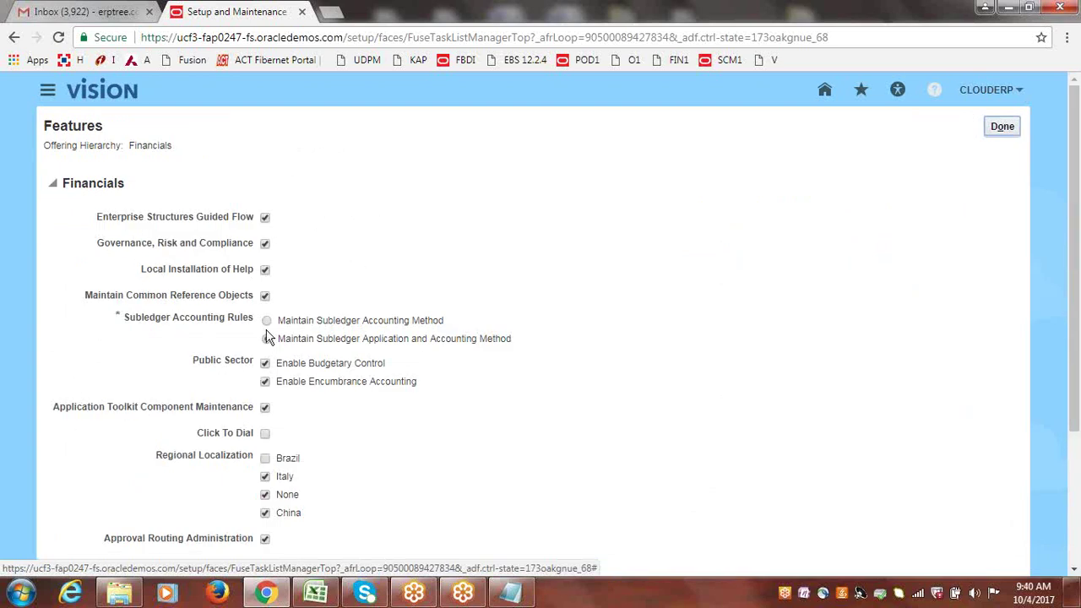
{"action": "left_click_drag", "start_coordinate": [1077, 175], "coordinate": [1079, 399]}
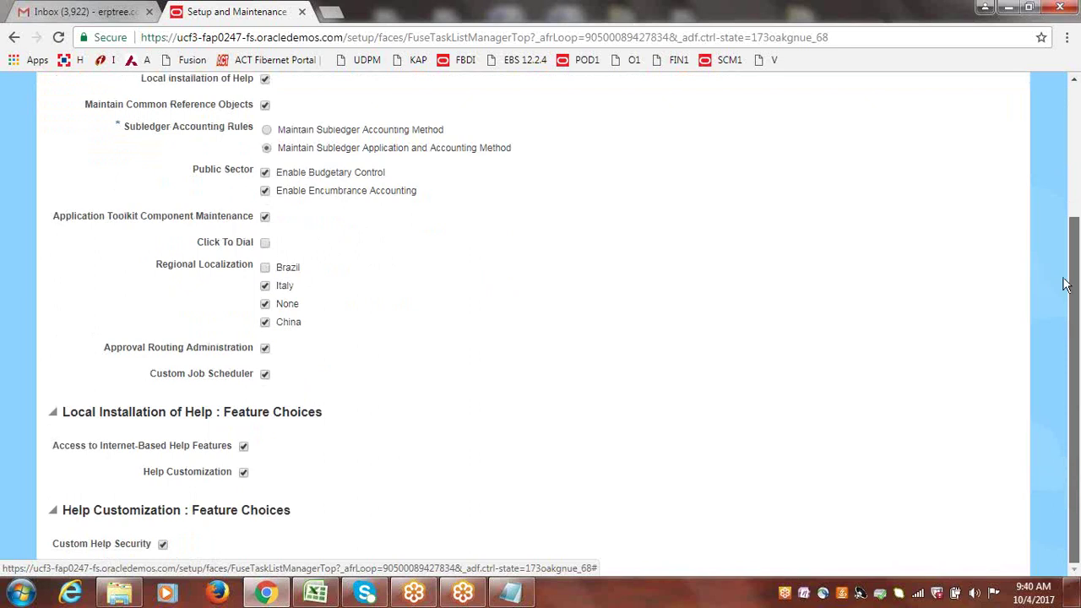
{"action": "scroll", "coordinate": [1066, 278], "scroll_direction": "up", "scroll_amount": 1}
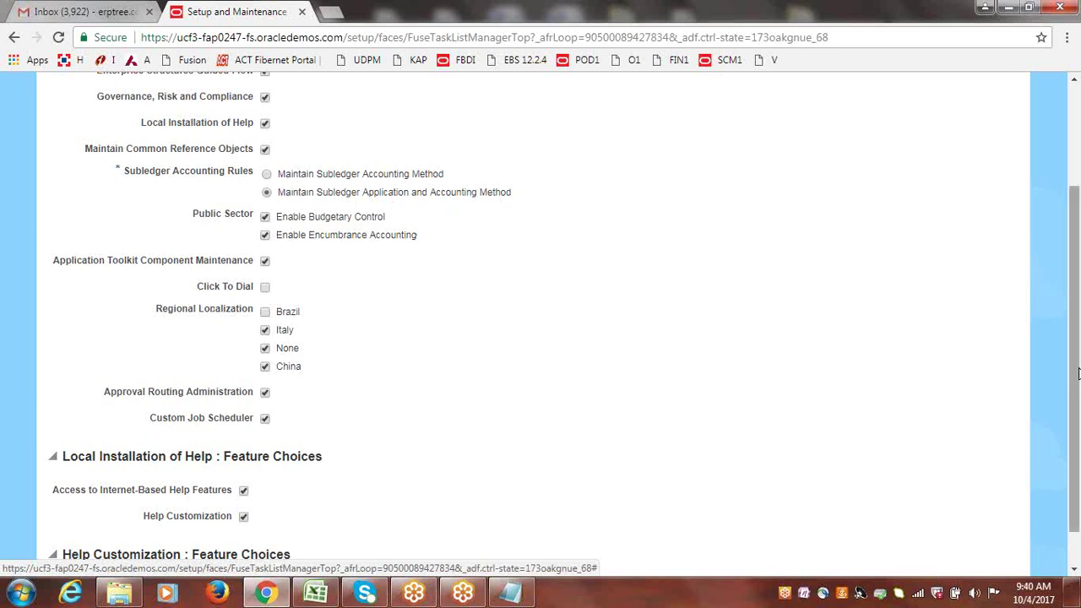
{"action": "left_click_drag", "start_coordinate": [1078, 390], "coordinate": [1078, 269]}
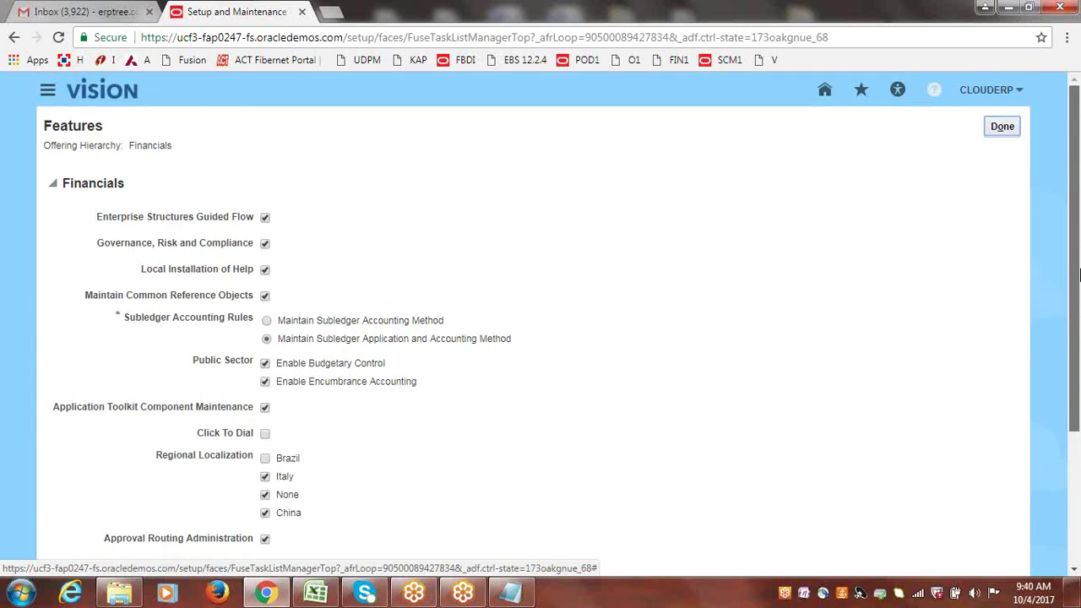
{"action": "left_click_drag", "start_coordinate": [1078, 292], "coordinate": [1064, 258]}
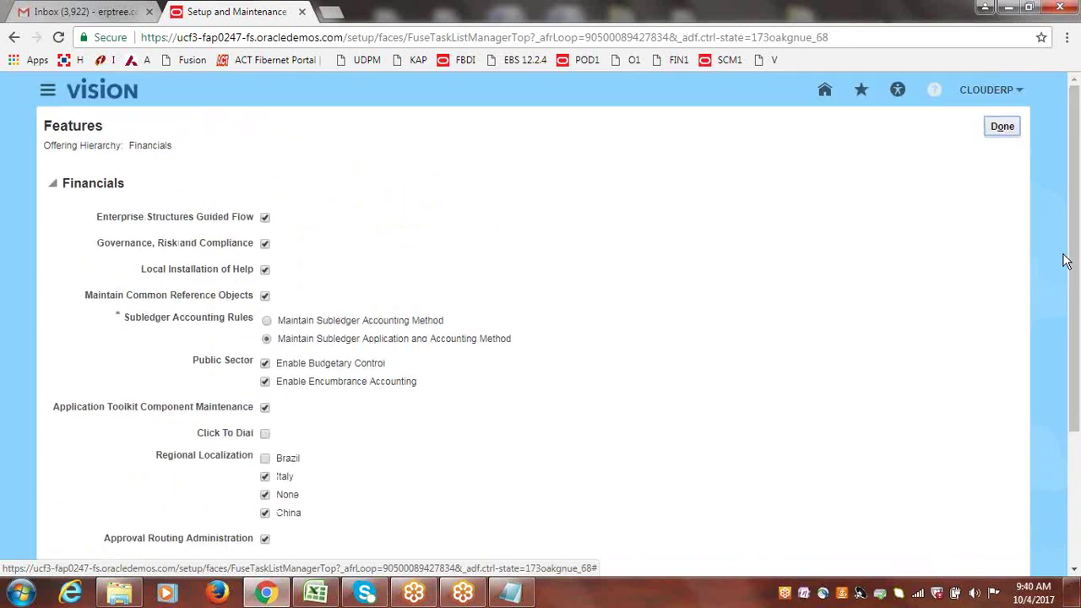
{"action": "left_click", "coordinate": [1003, 129]}
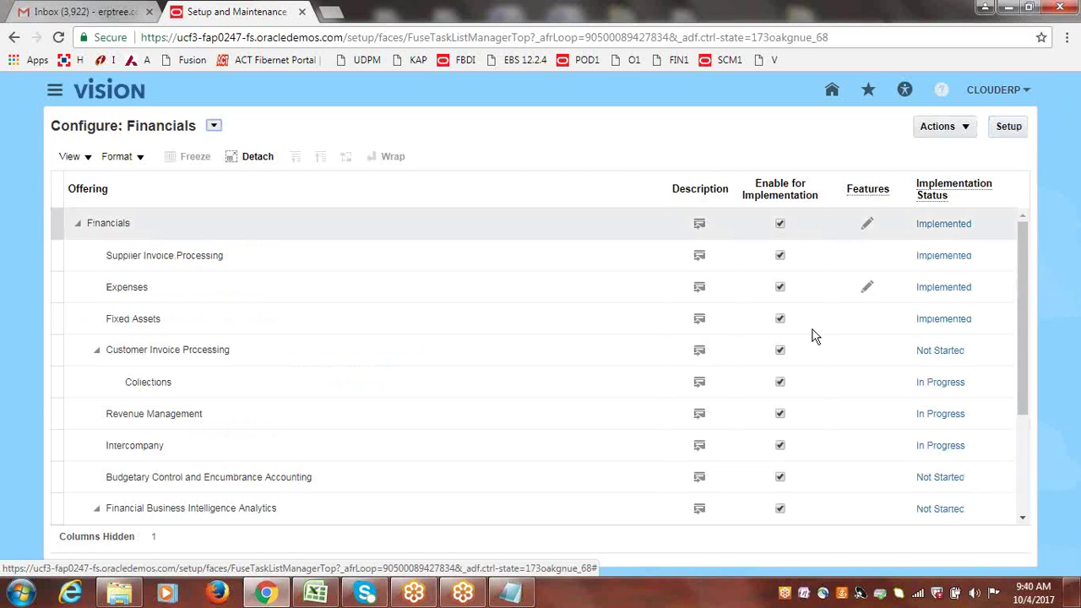
{"action": "left_click", "coordinate": [869, 289]}
{"action": "left_click_drag", "start_coordinate": [1023, 258], "coordinate": [1044, 390]}
{"action": "scroll", "coordinate": [934, 270], "scroll_direction": "up", "scroll_amount": 3}
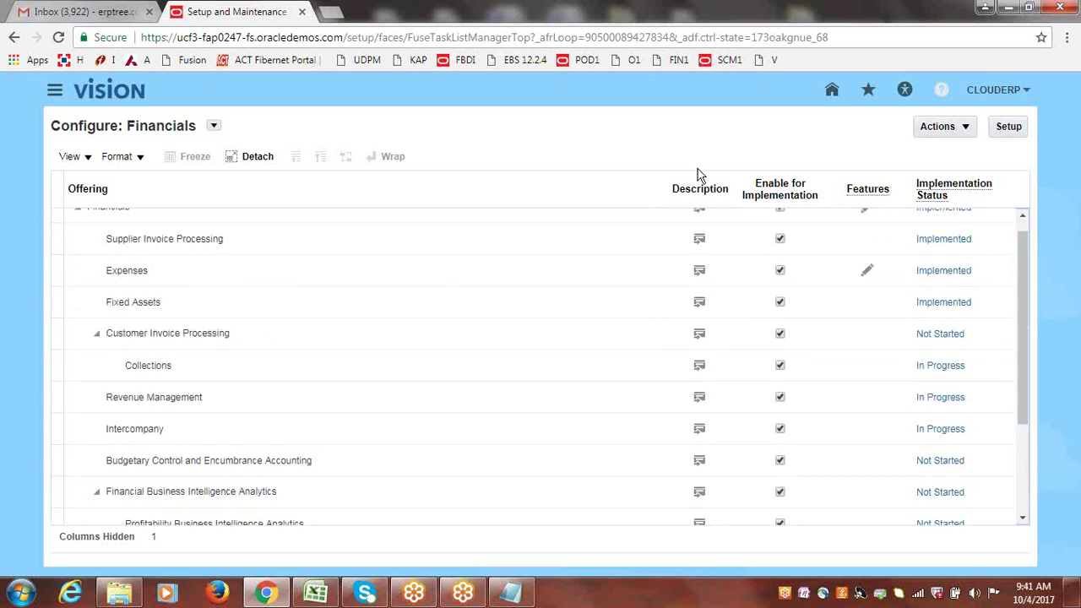
{"action": "left_click_drag", "start_coordinate": [1020, 330], "coordinate": [1028, 246]}
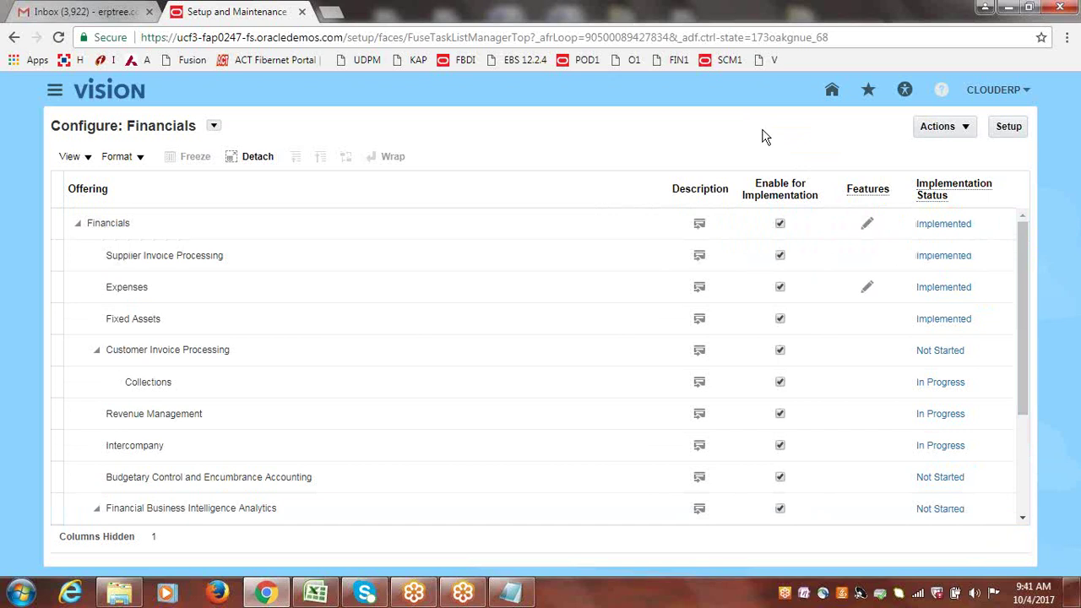
{"action": "left_click", "coordinate": [970, 131]}
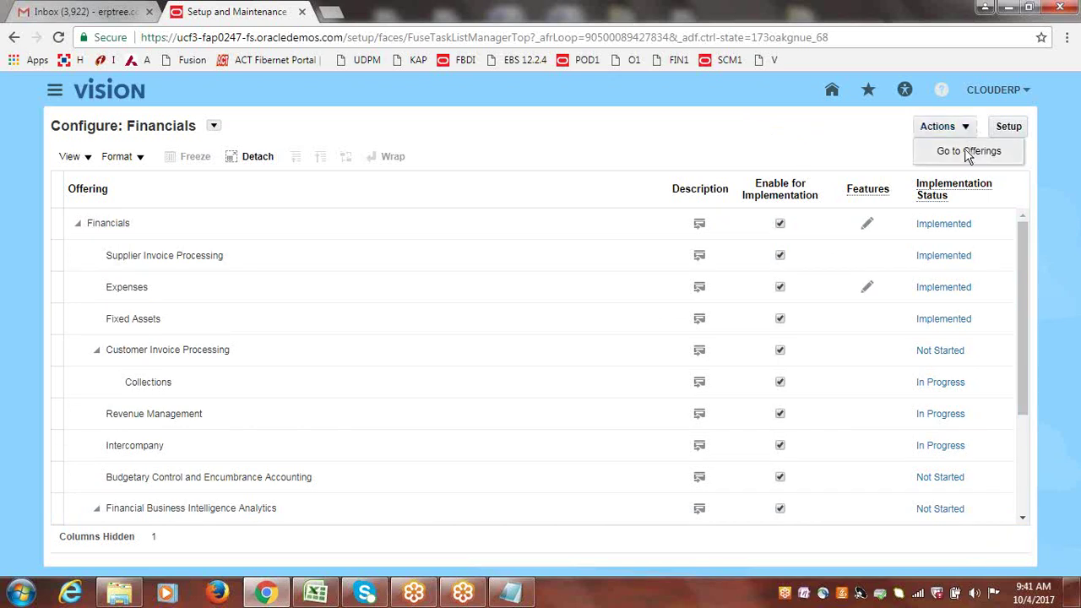
{"action": "left_click", "coordinate": [966, 150]}
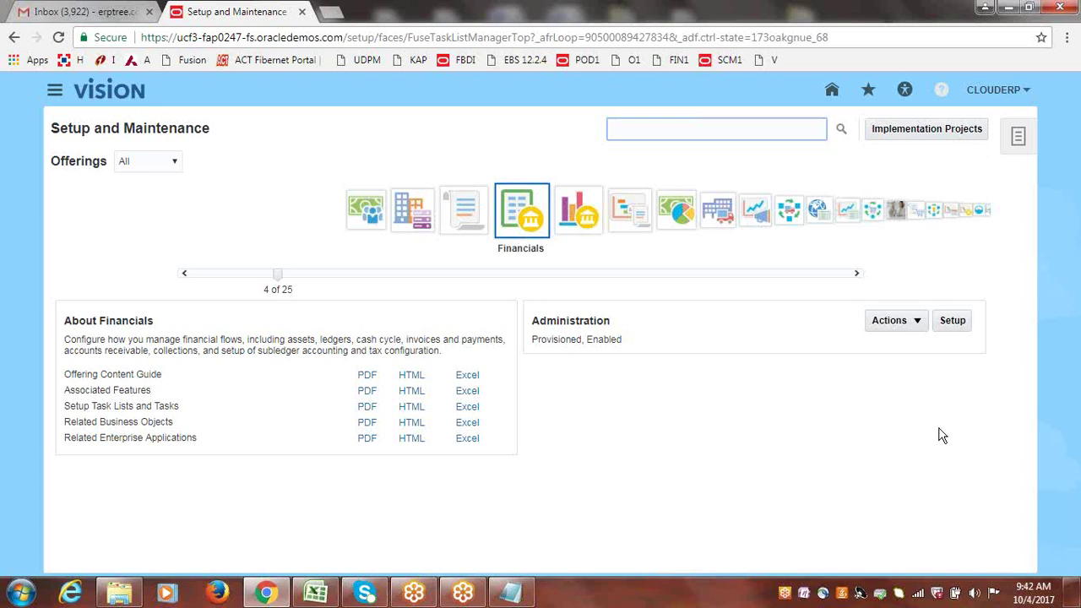
{"action": "left_click", "coordinate": [919, 326]}
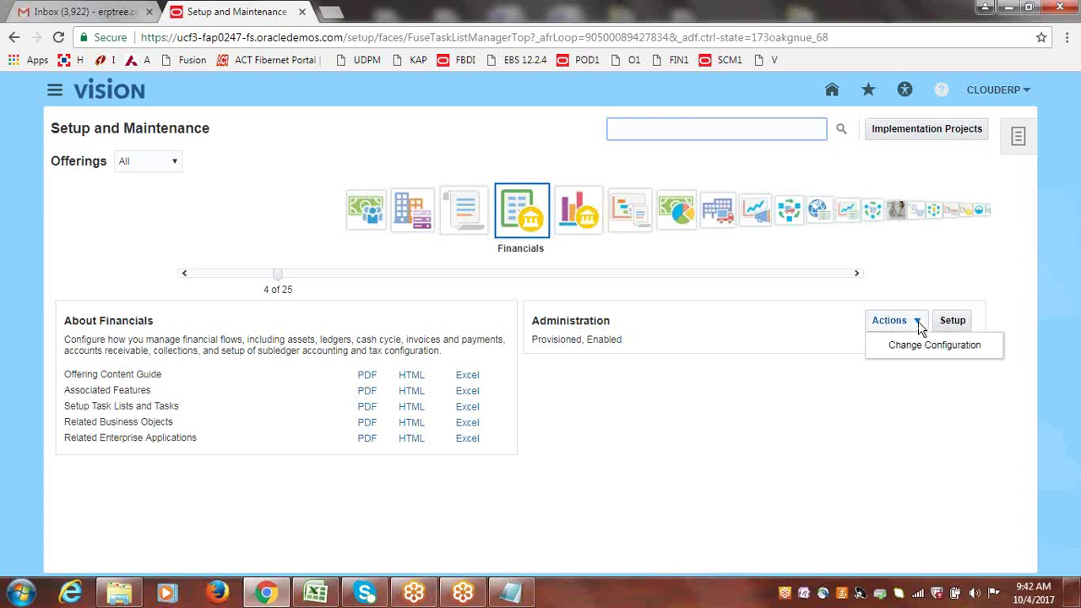
{"action": "left_click", "coordinate": [918, 345]}
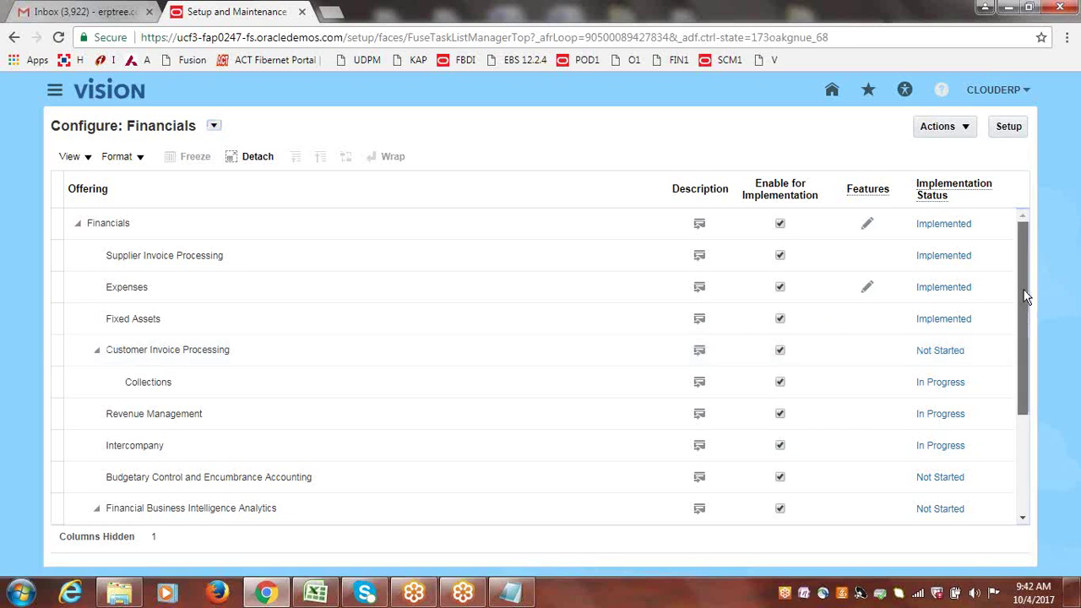
{"action": "scroll", "coordinate": [1027, 322], "scroll_direction": "down", "scroll_amount": 2}
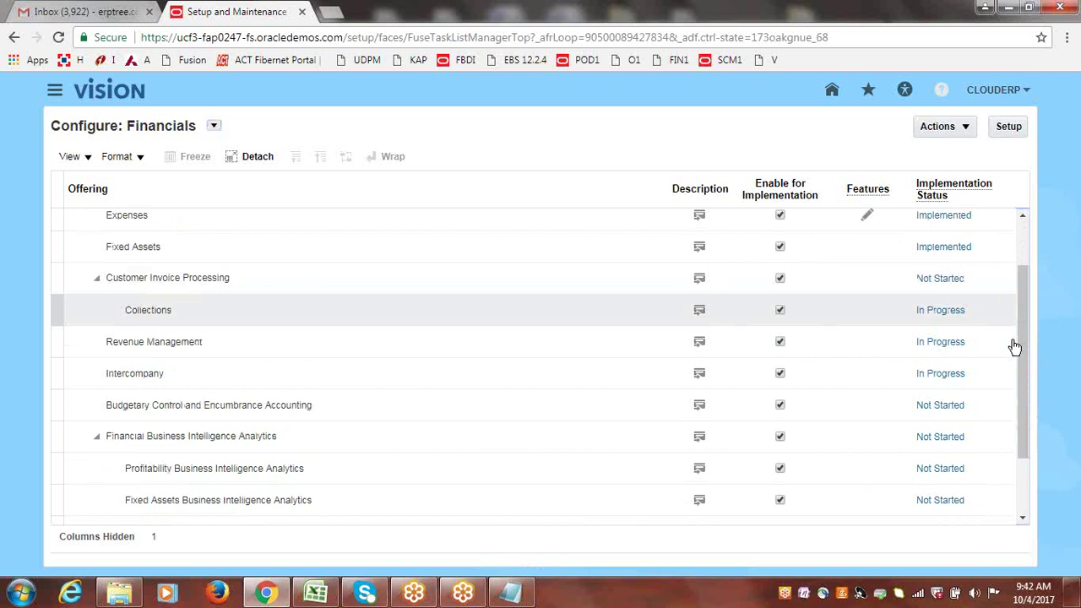
{"action": "scroll", "coordinate": [1030, 270], "scroll_direction": "up", "scroll_amount": 2}
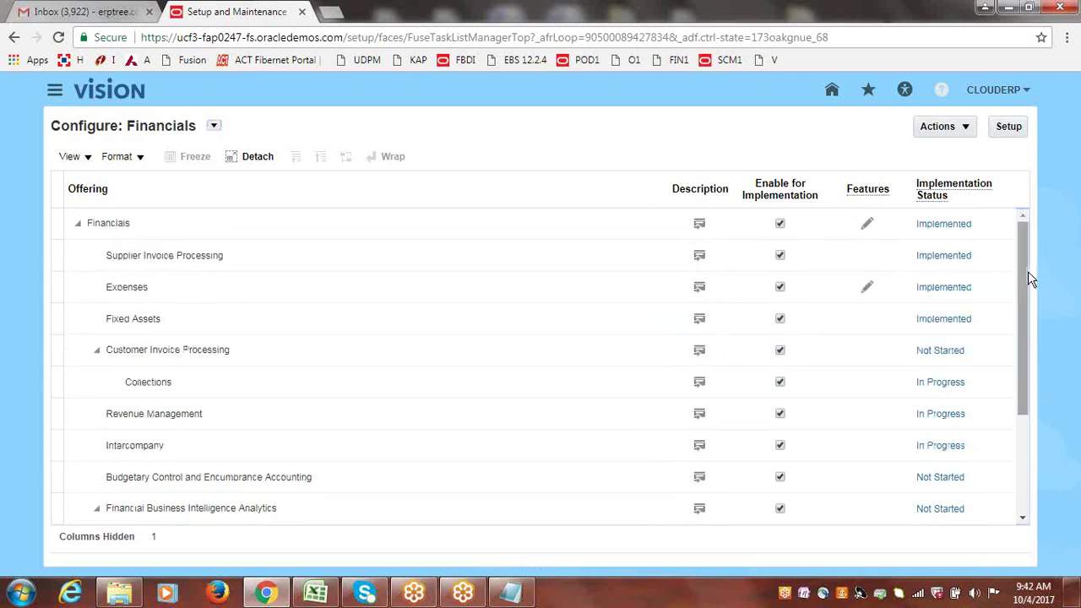
{"action": "left_click", "coordinate": [966, 129]}
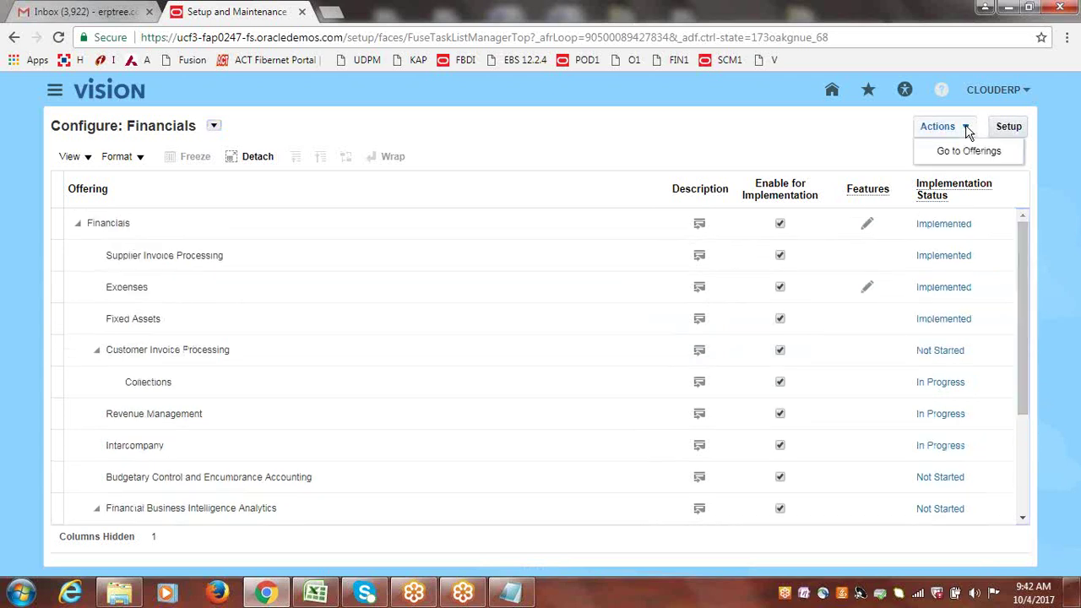
{"action": "left_click", "coordinate": [964, 150]}
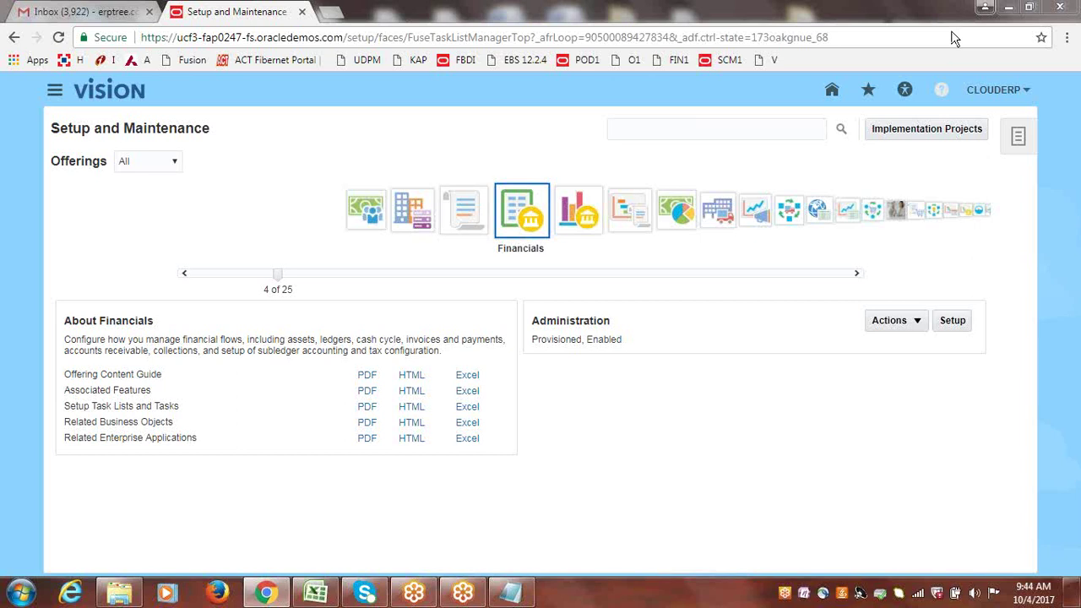
- Open the Administration Actions menu on the Financials offering tile
{"action": "left_click", "coordinate": [919, 327]}
{"action": "left_click", "coordinate": [914, 348]}
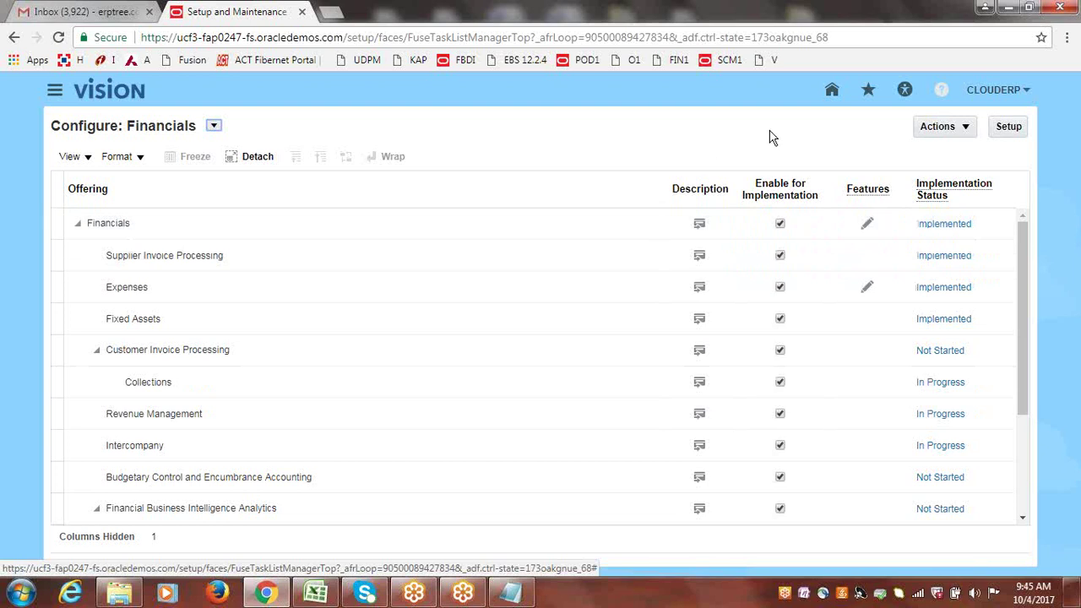
{"action": "left_click", "coordinate": [945, 127]}
{"action": "left_click", "coordinate": [959, 148]}
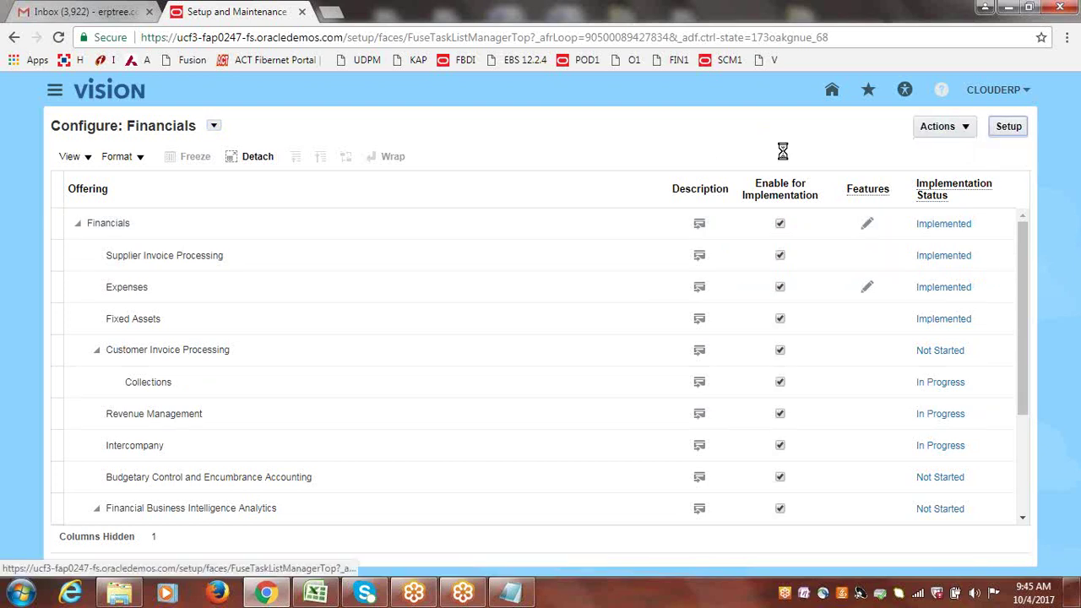